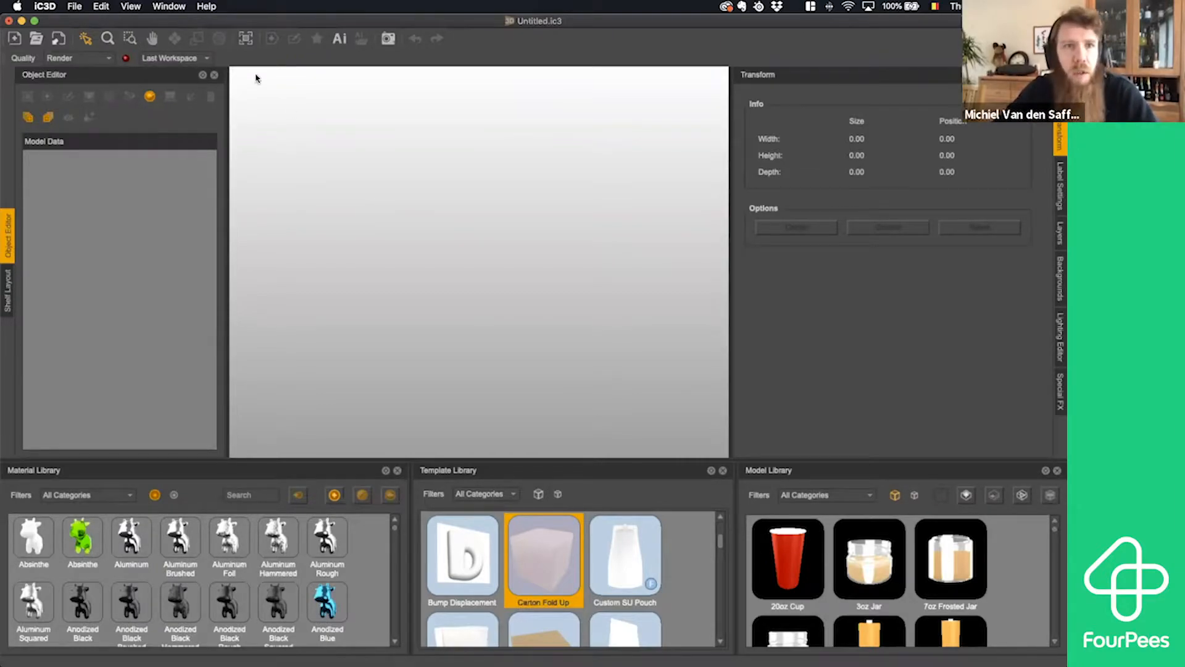
click(168, 8)
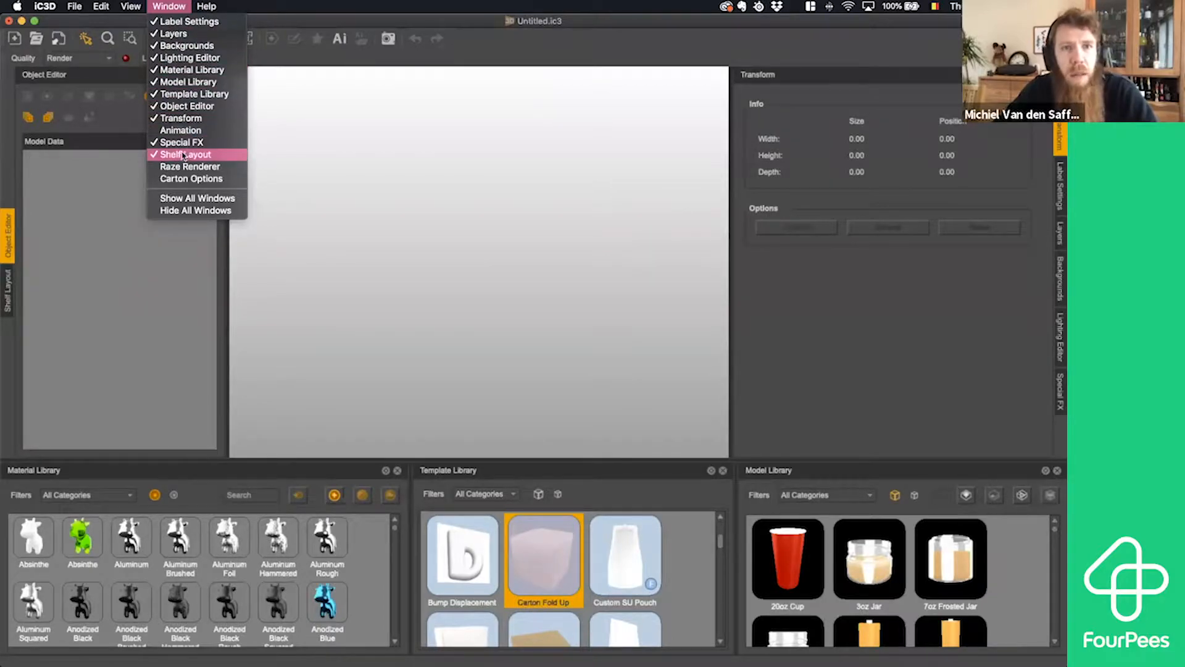
click(175, 6)
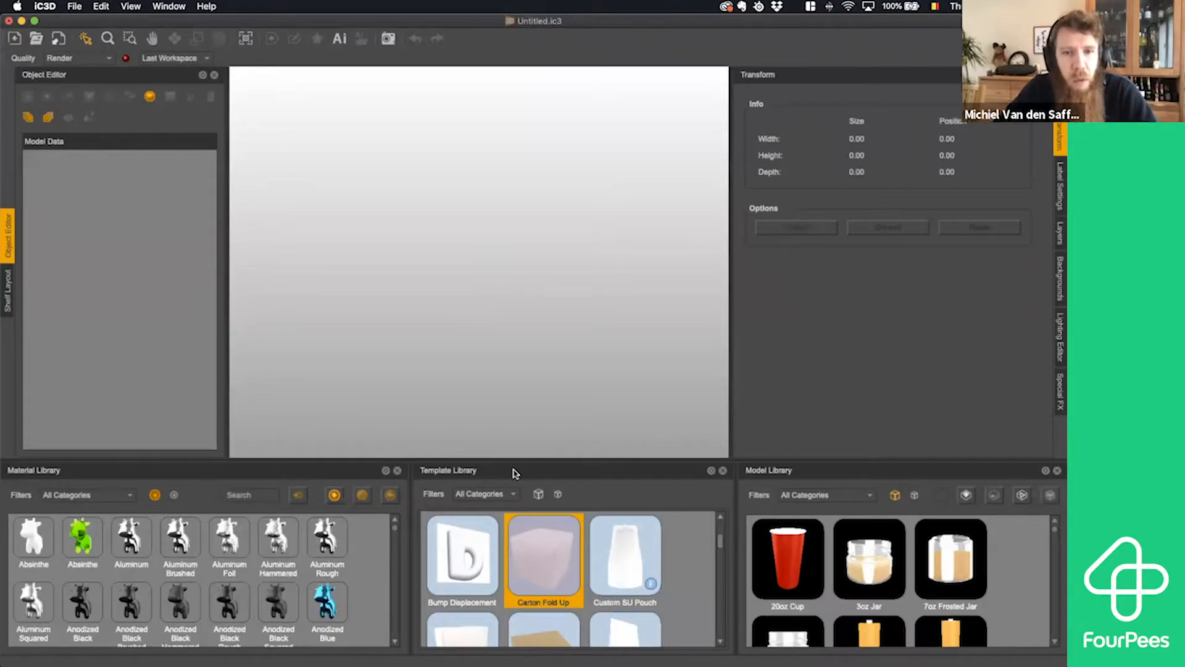
- Browse the packaging templates available in the Template Library, from Carton Fold Up through the bags, pouches and tube
drag(516, 468, 427, 498)
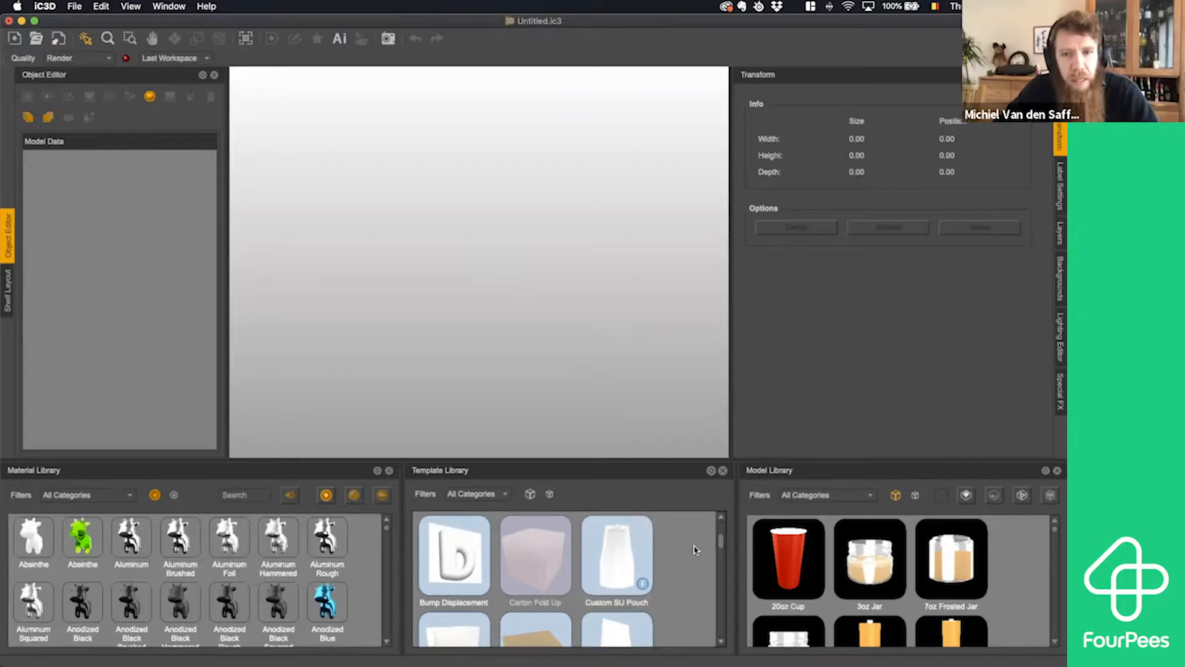
click(536, 556)
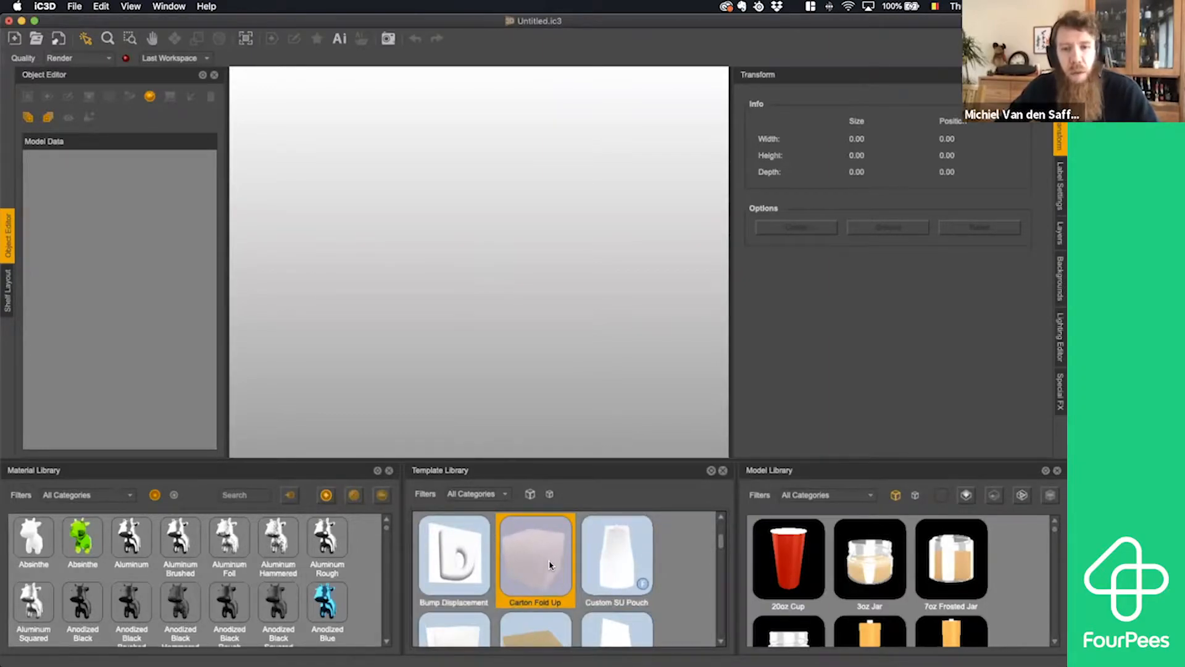
scroll(670, 559, down, 3)
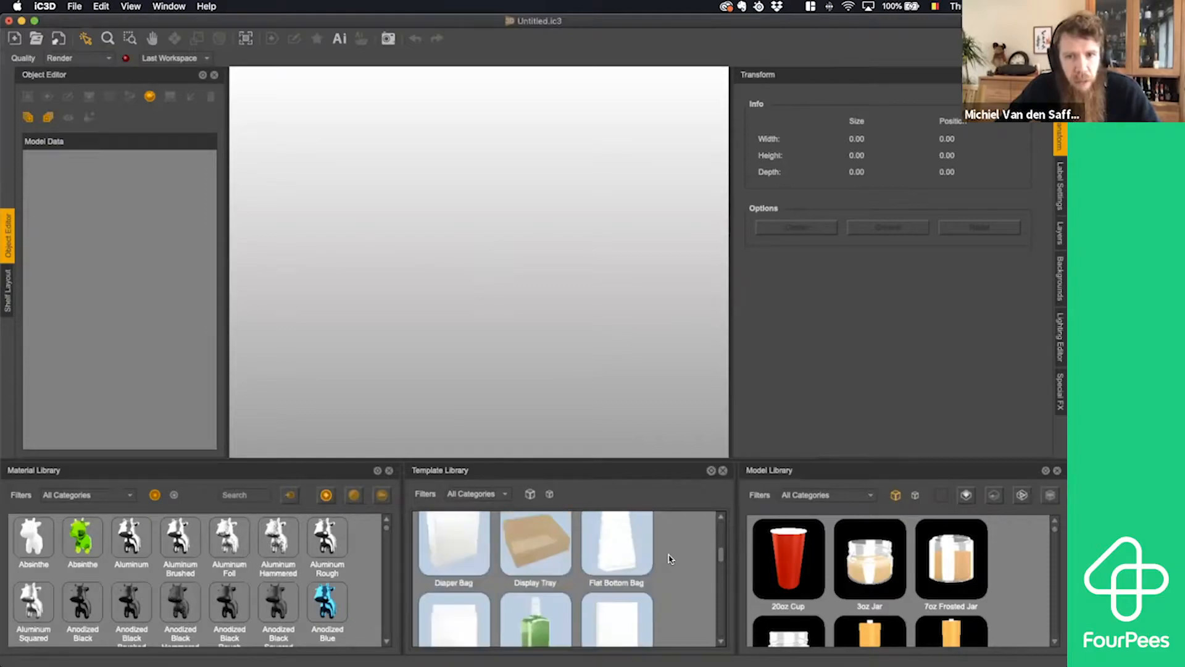
scroll(669, 559, down, 4)
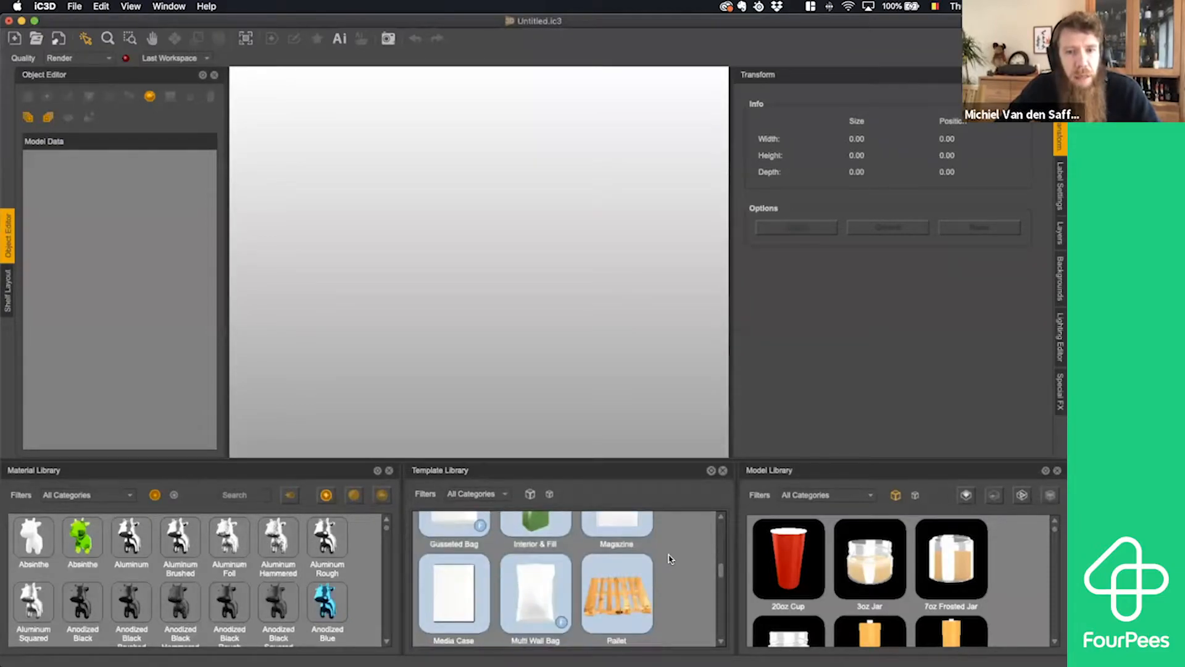
scroll(670, 557, down, 5)
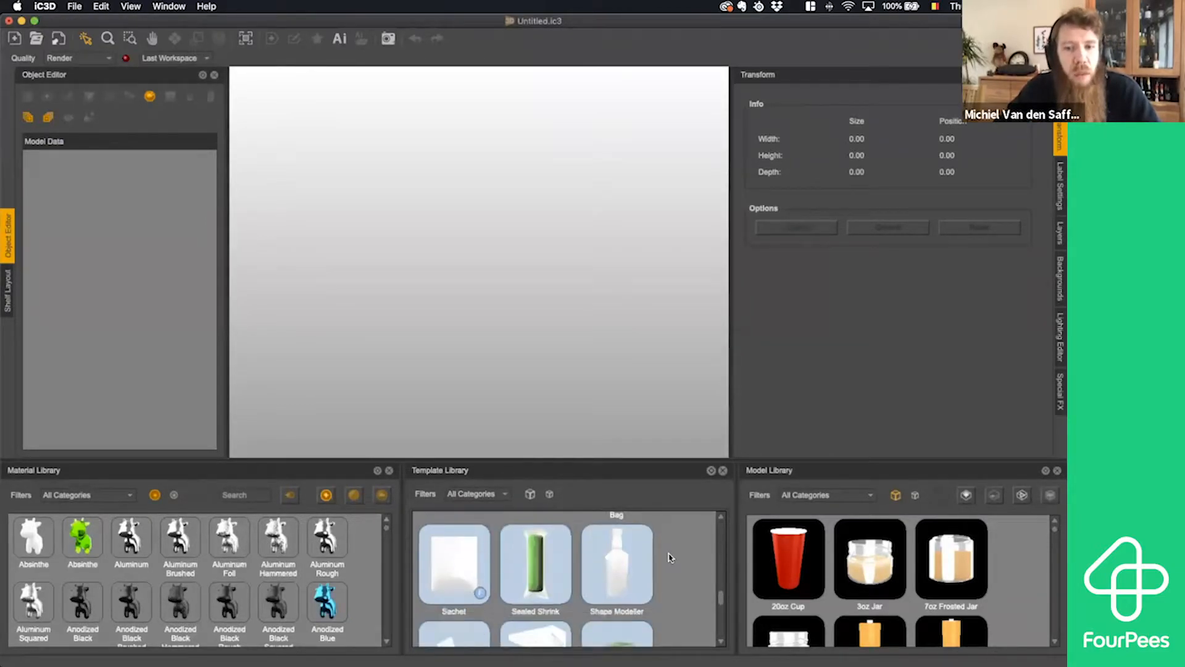
scroll(652, 566, down, 3)
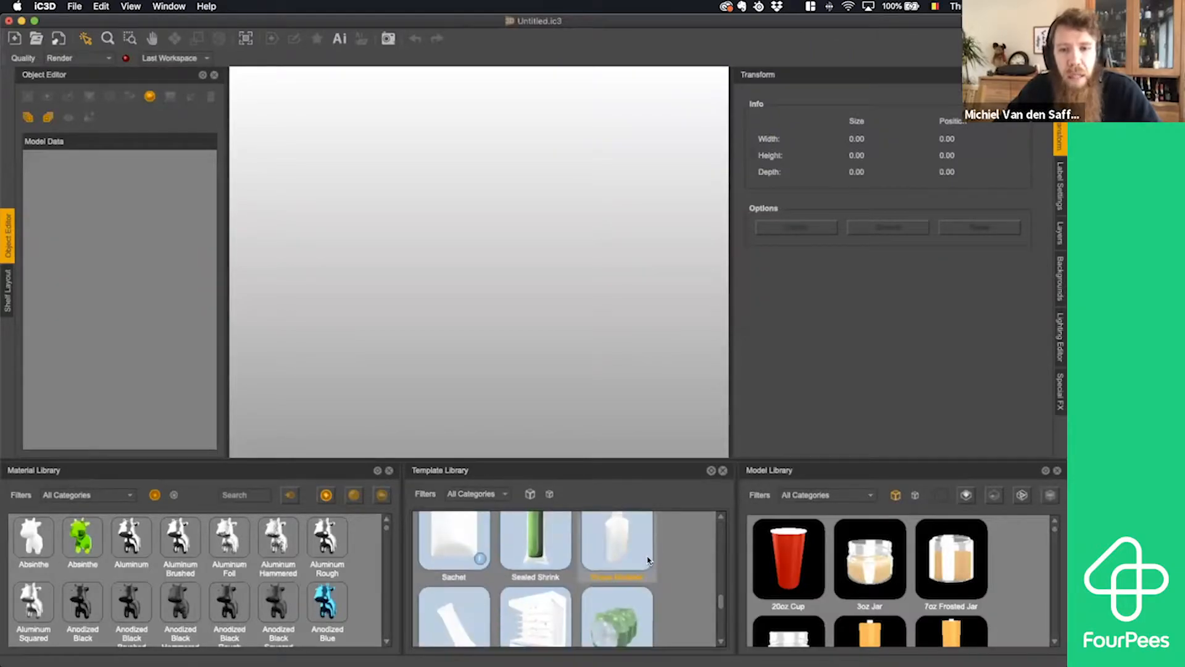
scroll(662, 559, down, 2)
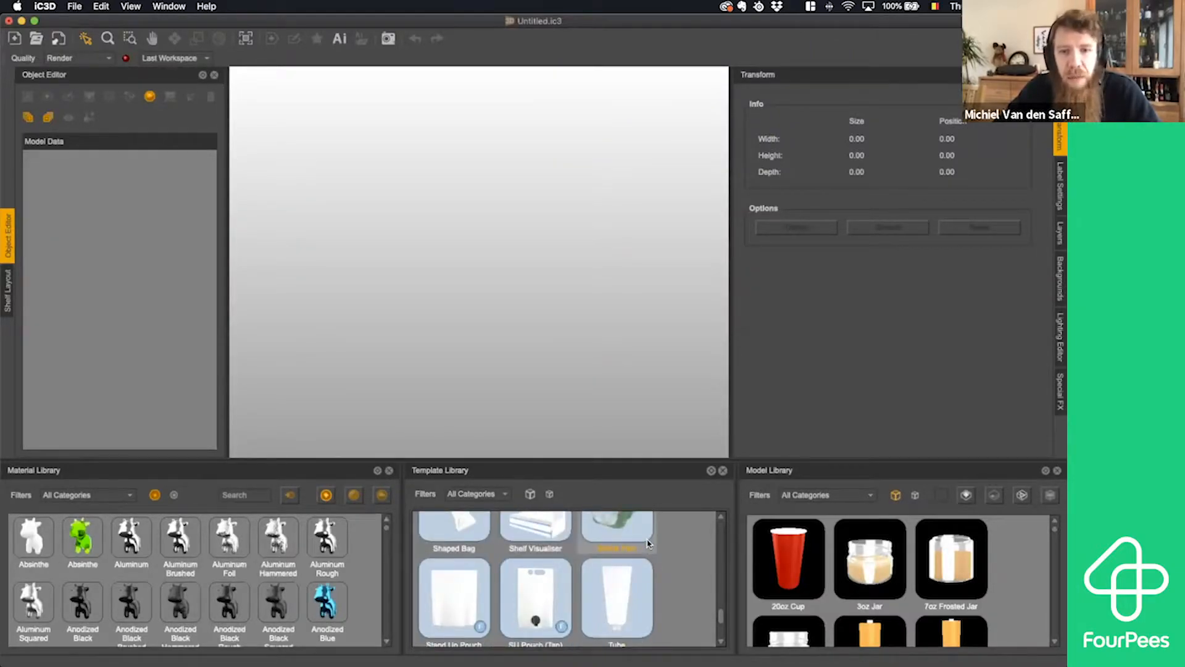
scroll(650, 546, up, 3)
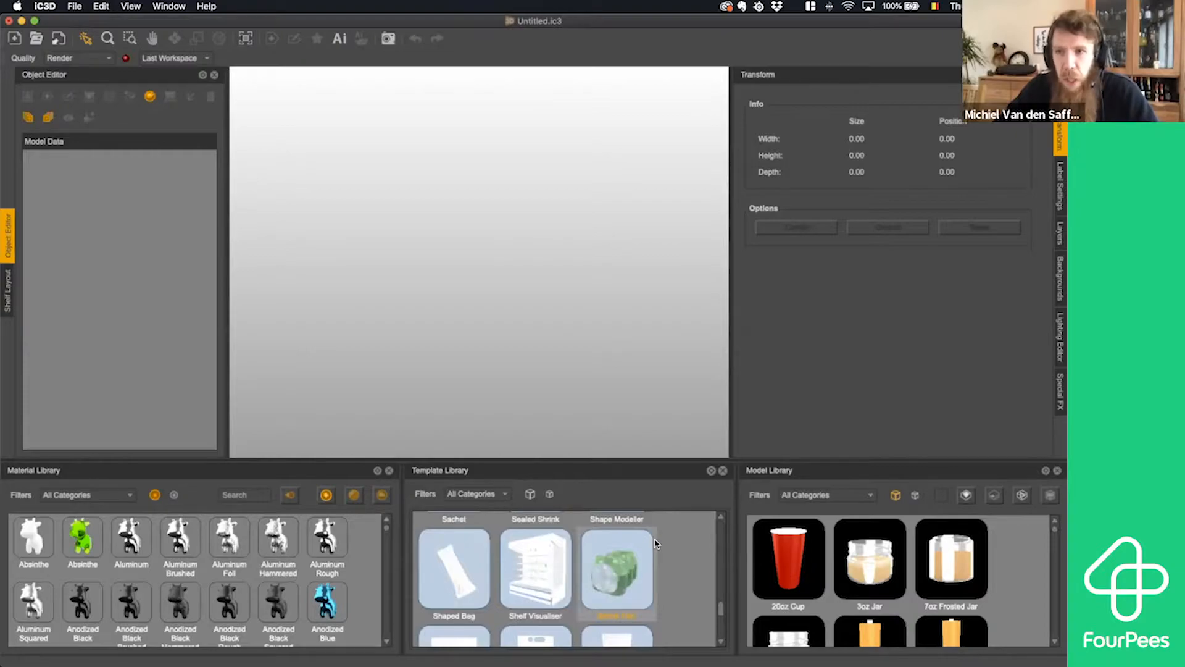
scroll(654, 543, up, 10)
scroll(658, 543, down, 3)
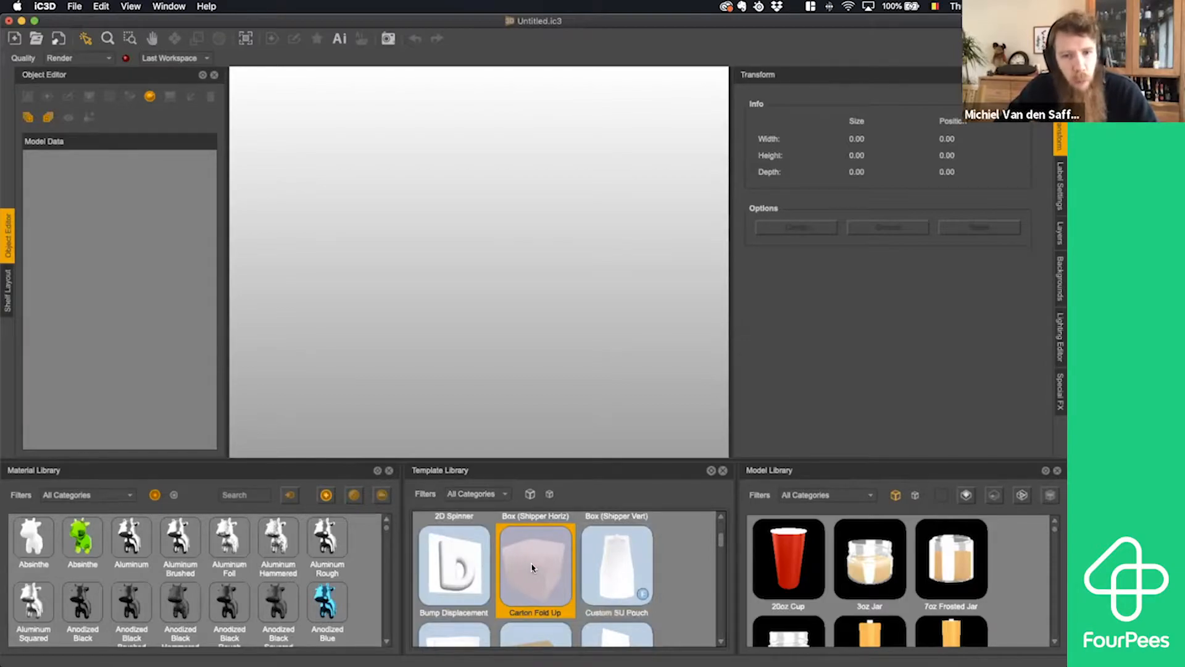
- Open the Carton Fold Up template in the scene and import the dieline Box_v2.pdf from the 210218 Picador 3D folder
drag(532, 567, 546, 336)
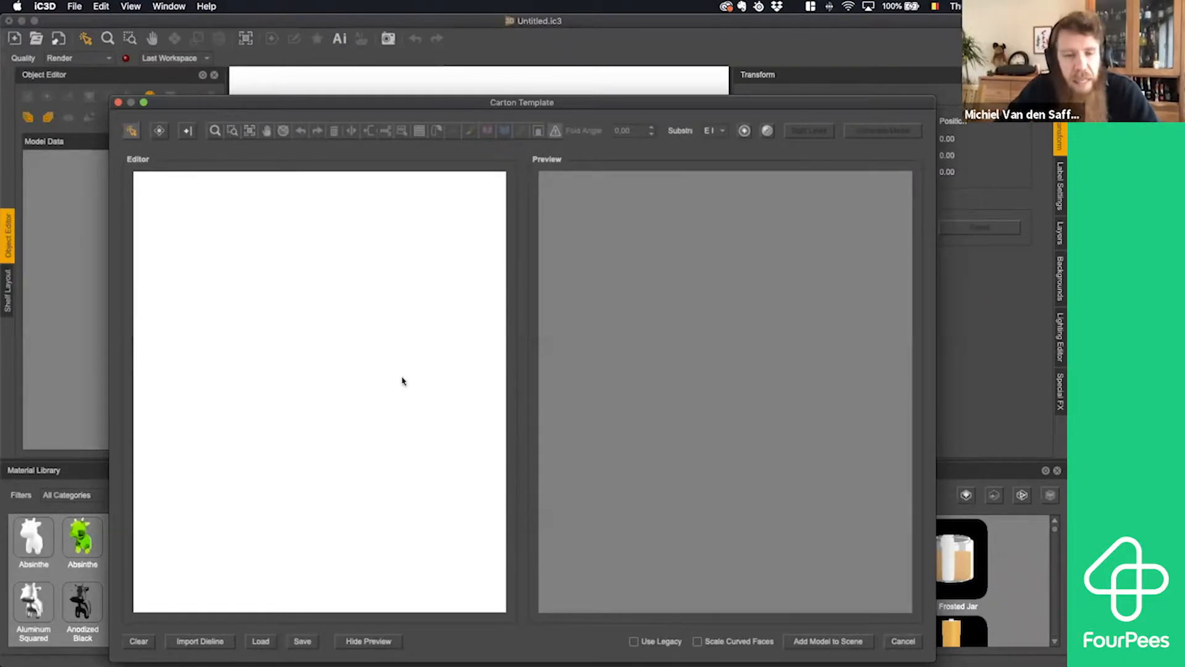
click(206, 642)
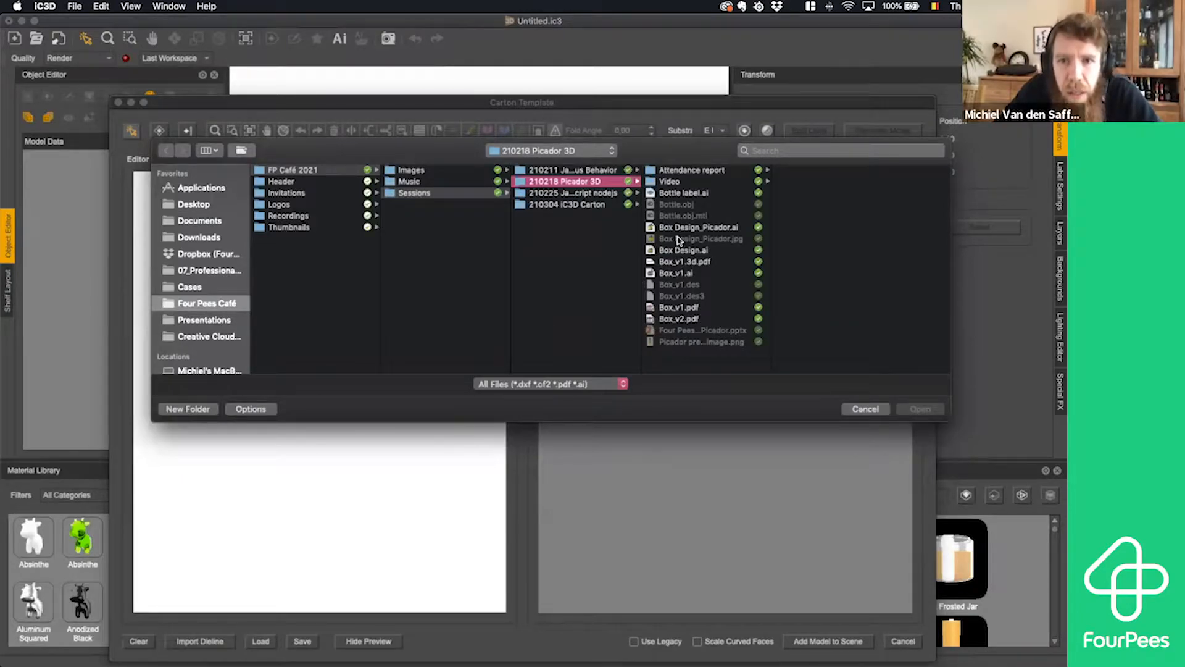
click(675, 318)
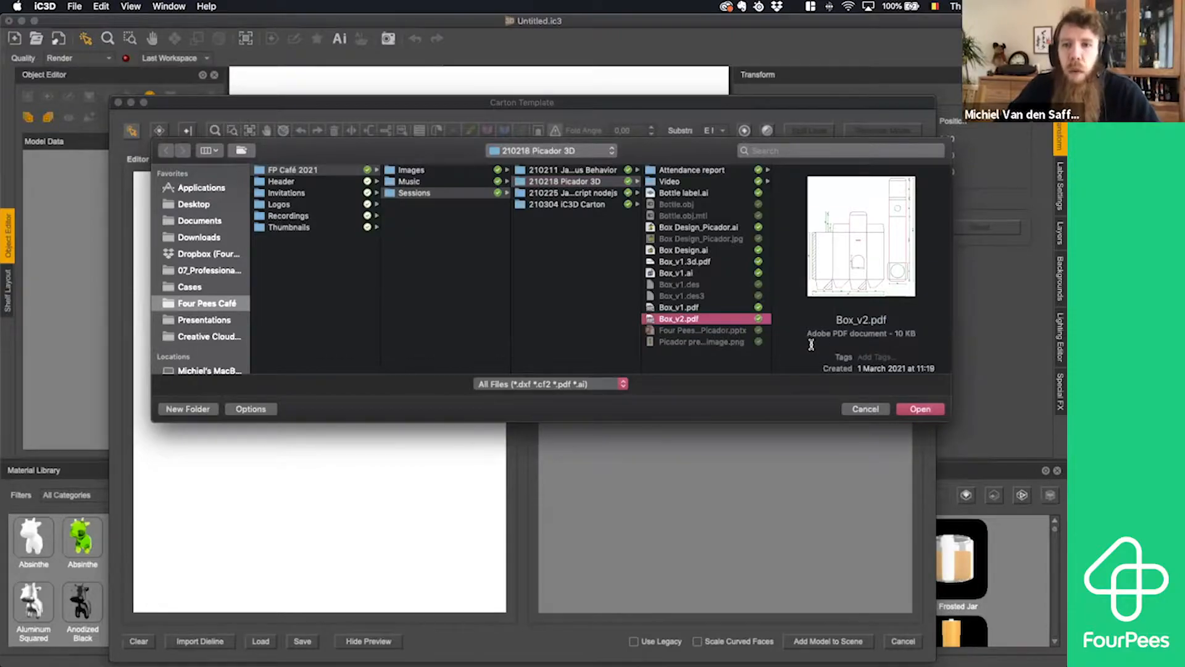
key(space)
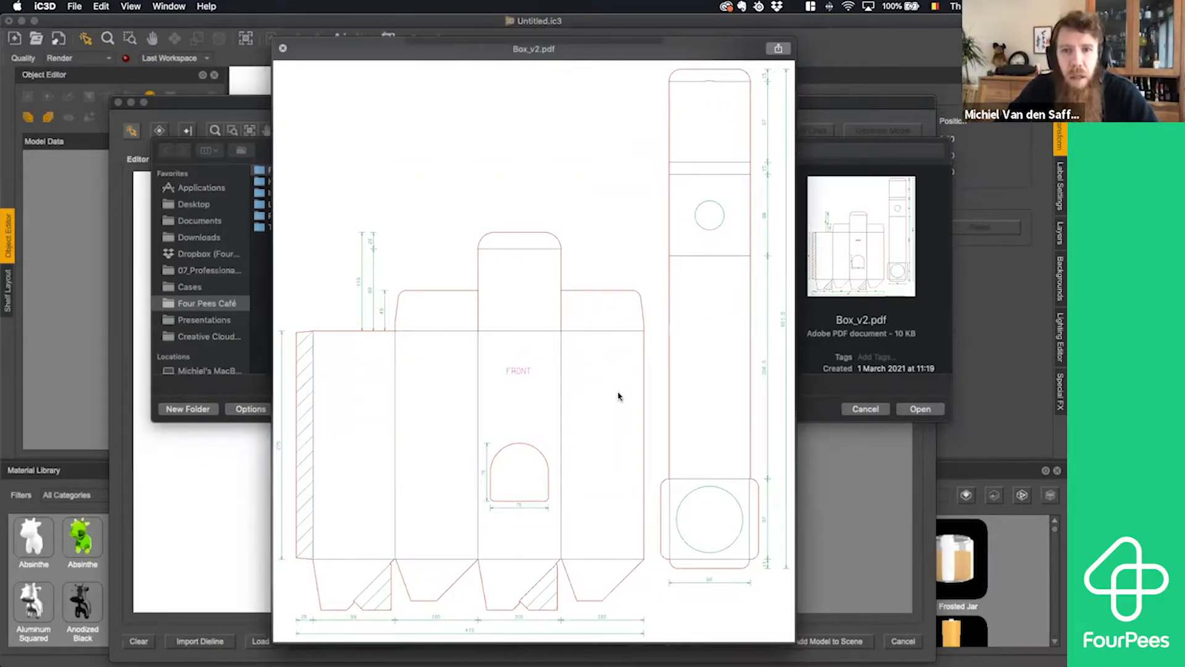
key(space)
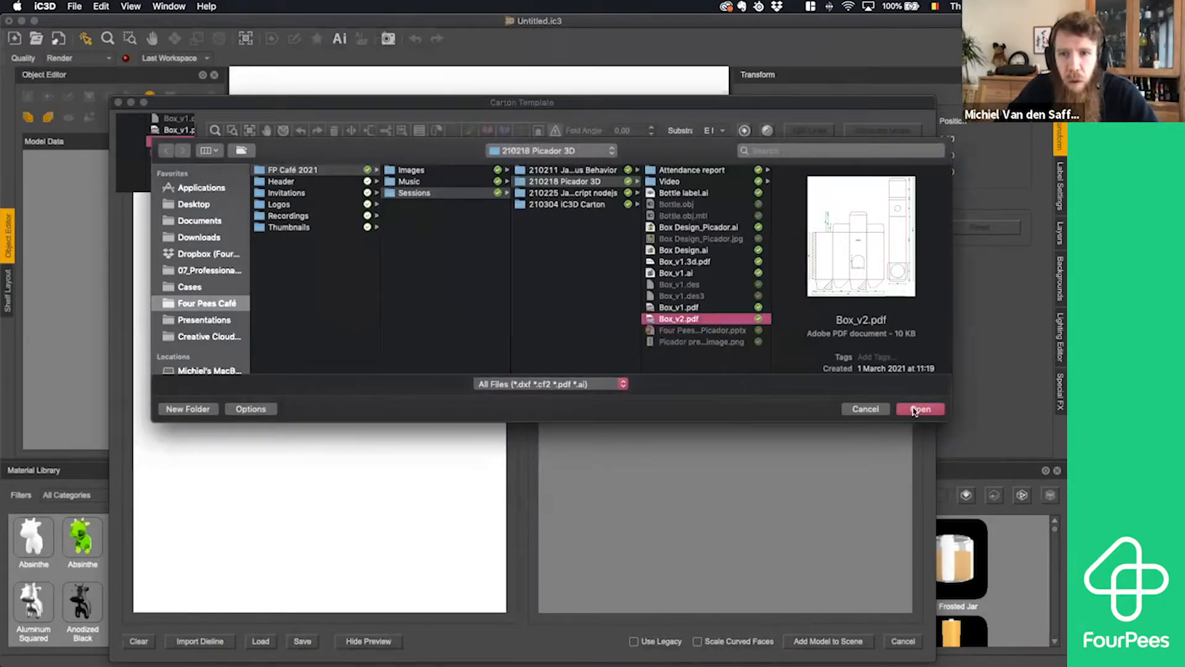
click(919, 409)
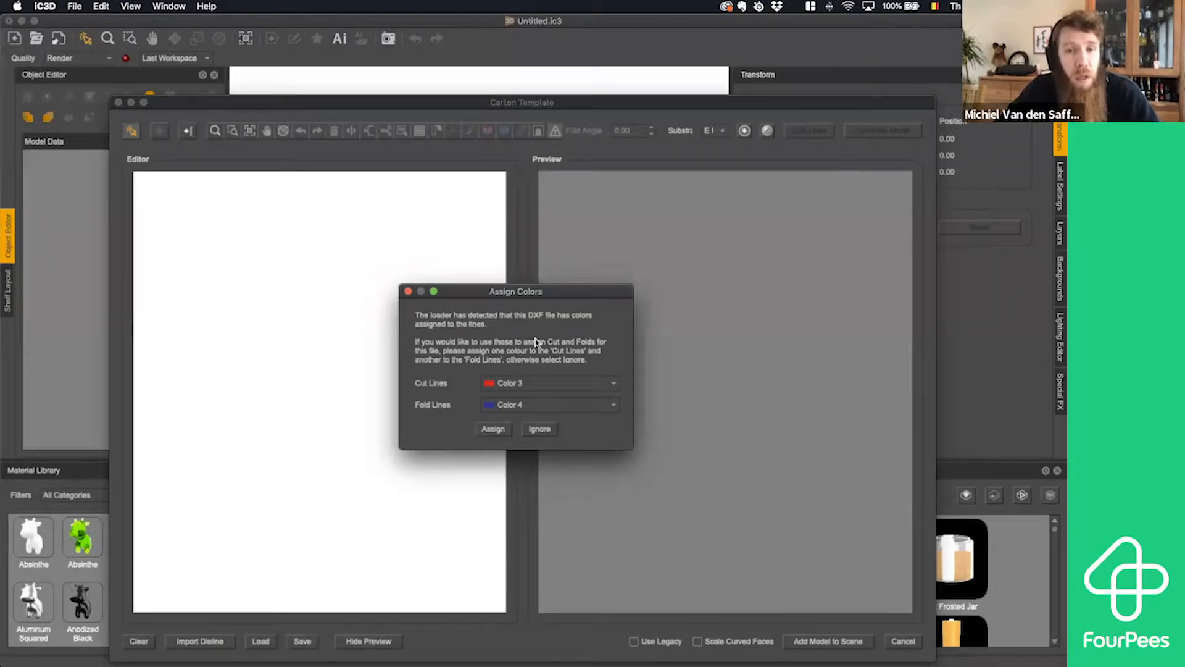
- Assign Color 3 to the cut lines and Color 4 to the fold lines of the imported dieline
click(528, 384)
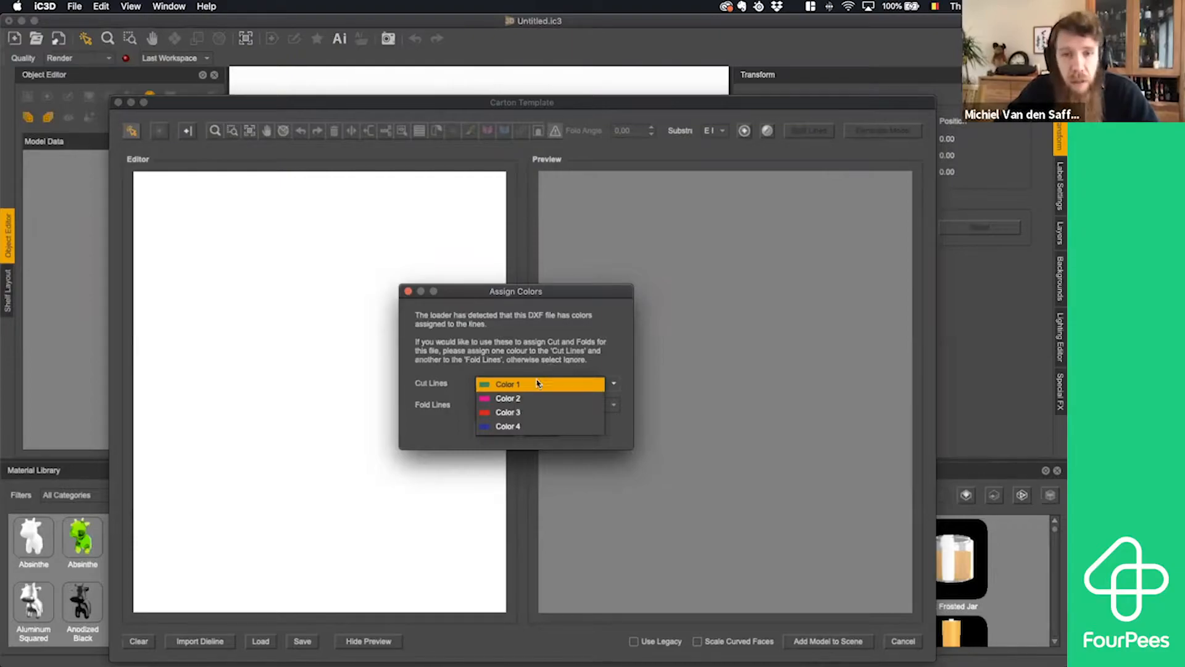
click(531, 412)
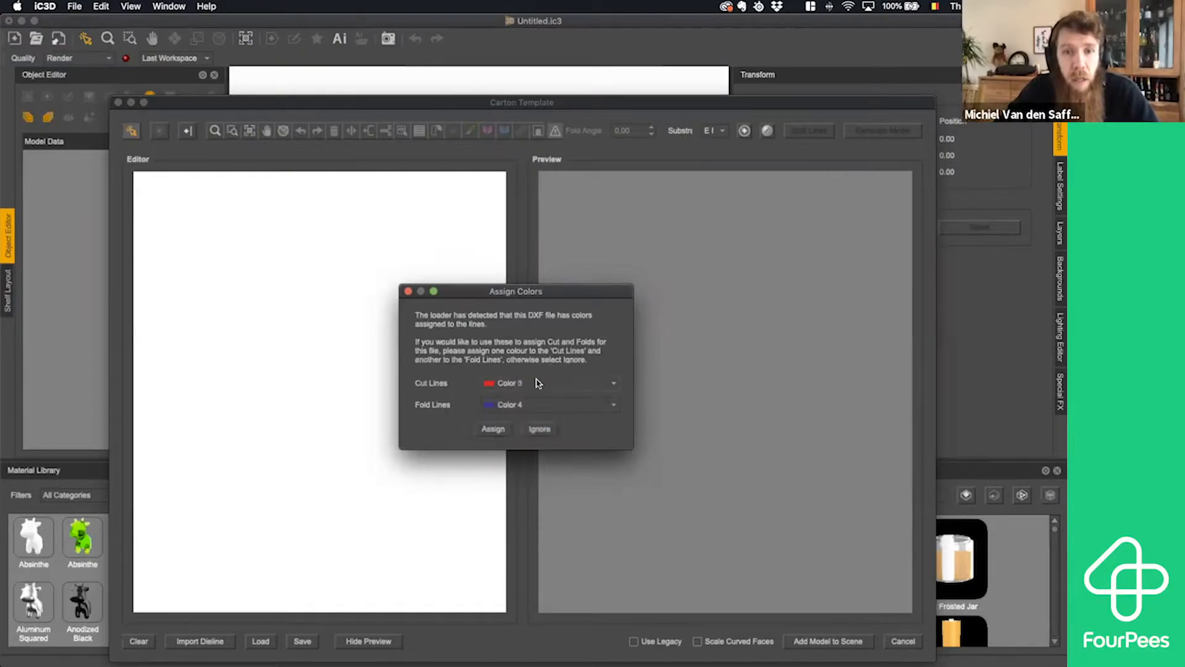
click(488, 429)
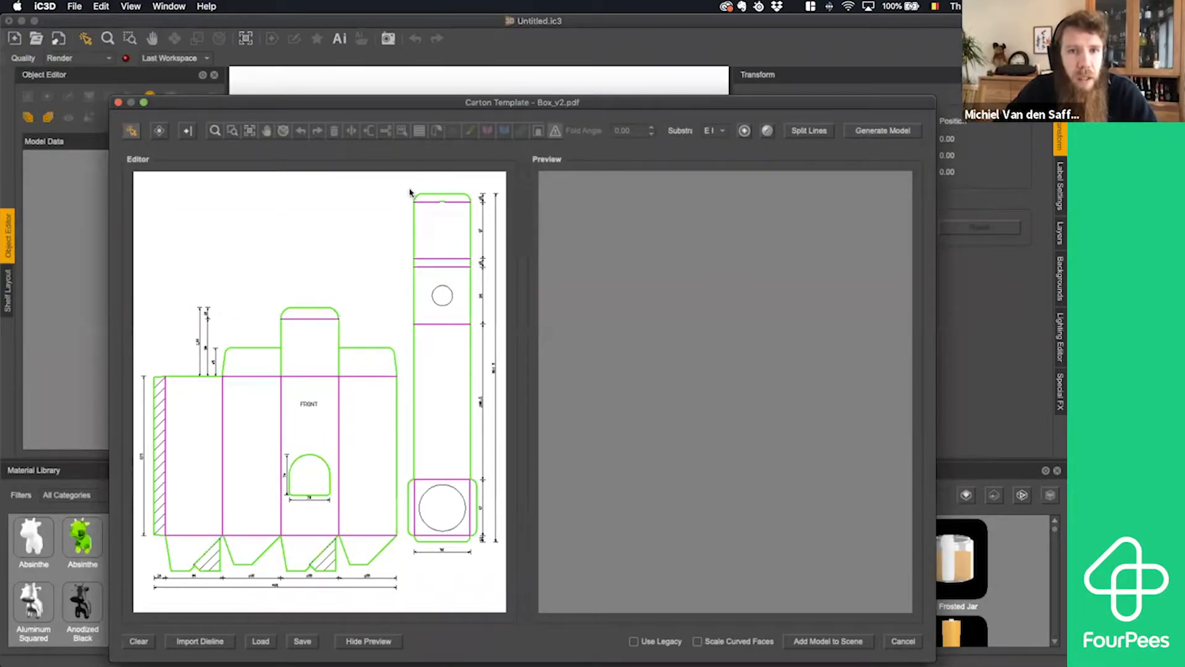
- Delete the separate long insert piece beside the main carton, together with its dimension lines
drag(408, 179, 474, 386)
drag(480, 514, 508, 580)
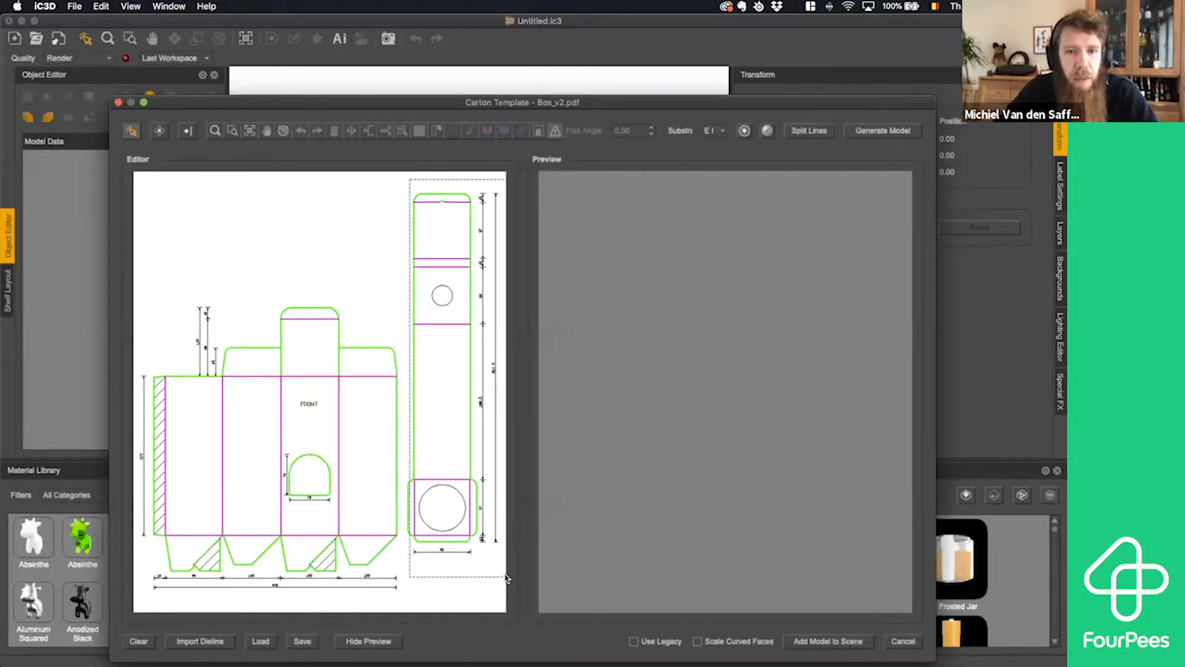
key(Delete)
drag(422, 469, 400, 551)
key(Delete)
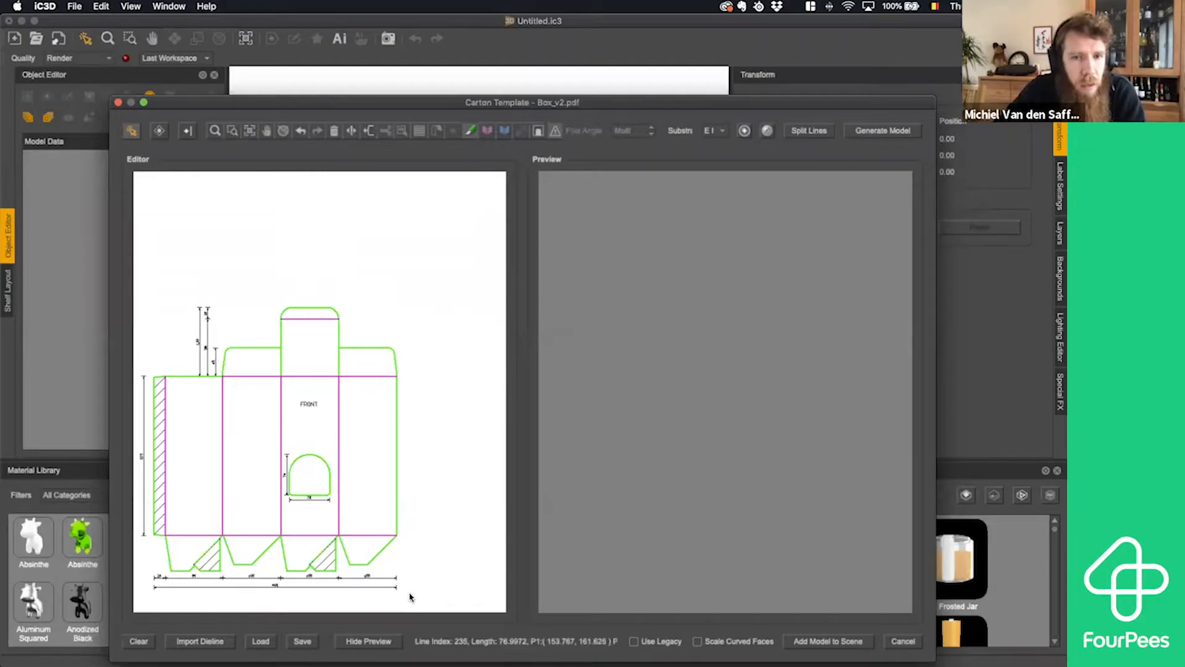
- Delete the outer dimension lines below the main carton, beside its glue flap and next to its top flaps
drag(412, 596, 149, 369)
key(Delete)
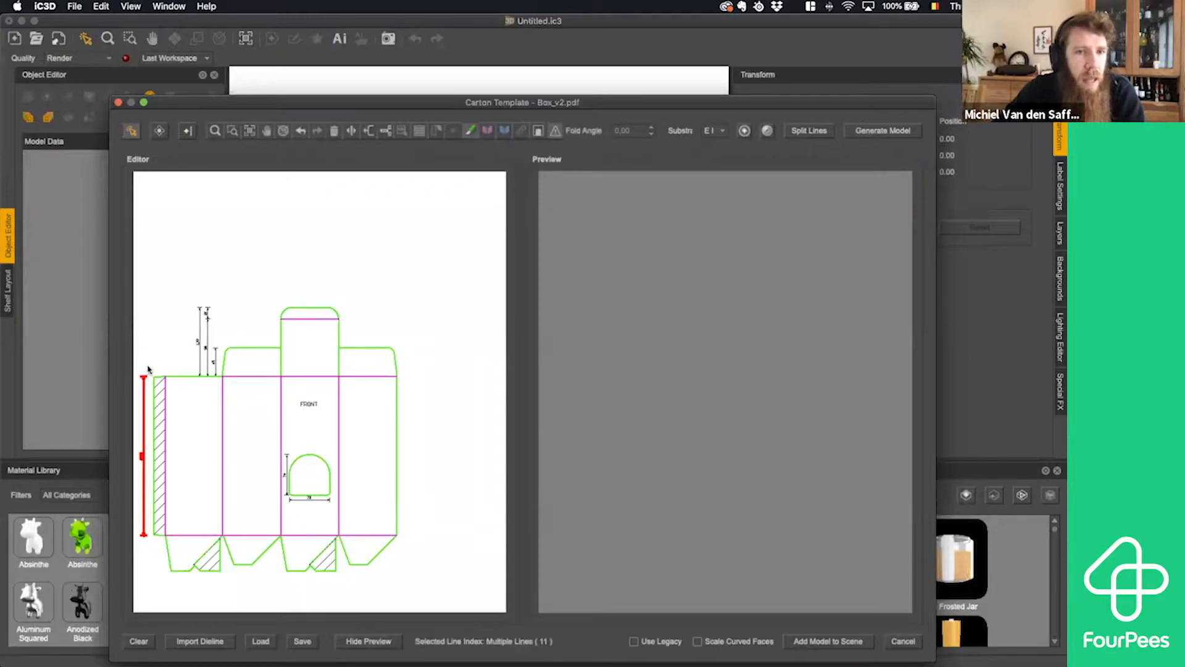
key(Delete)
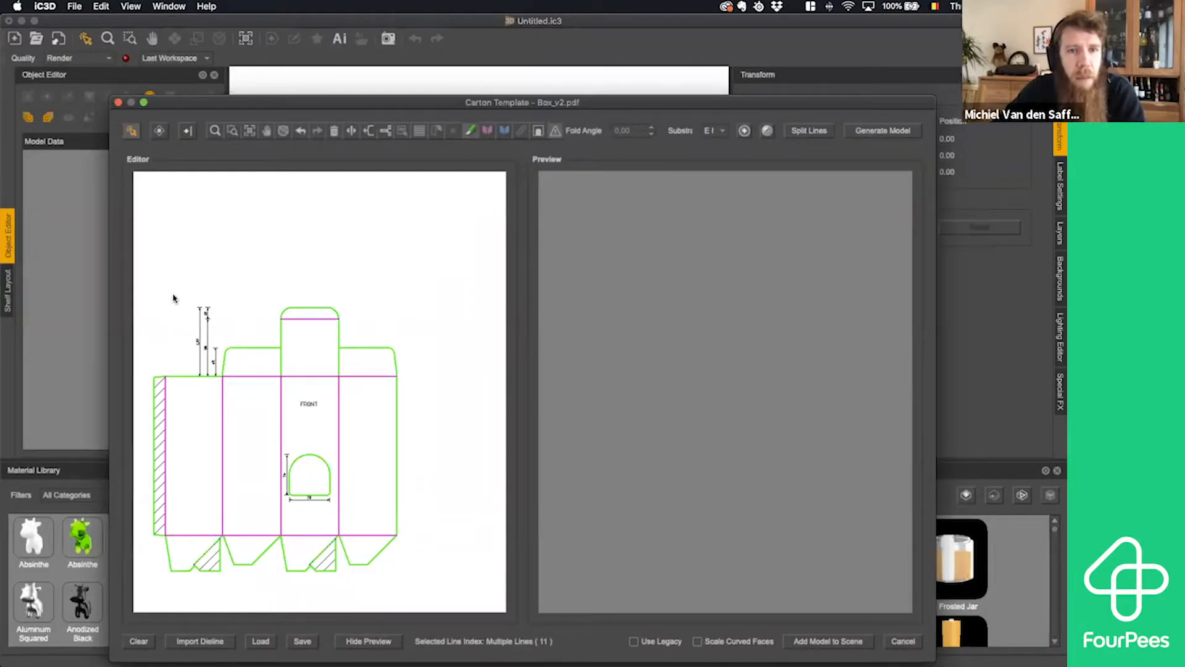
drag(192, 298, 220, 377)
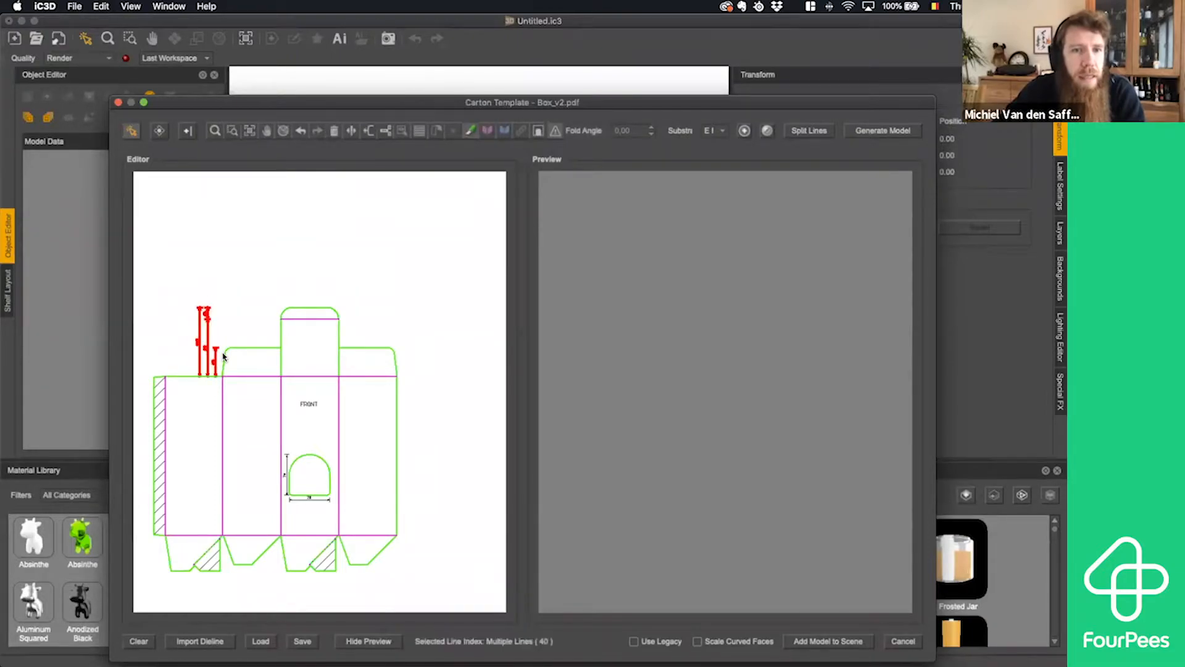
key(Delete)
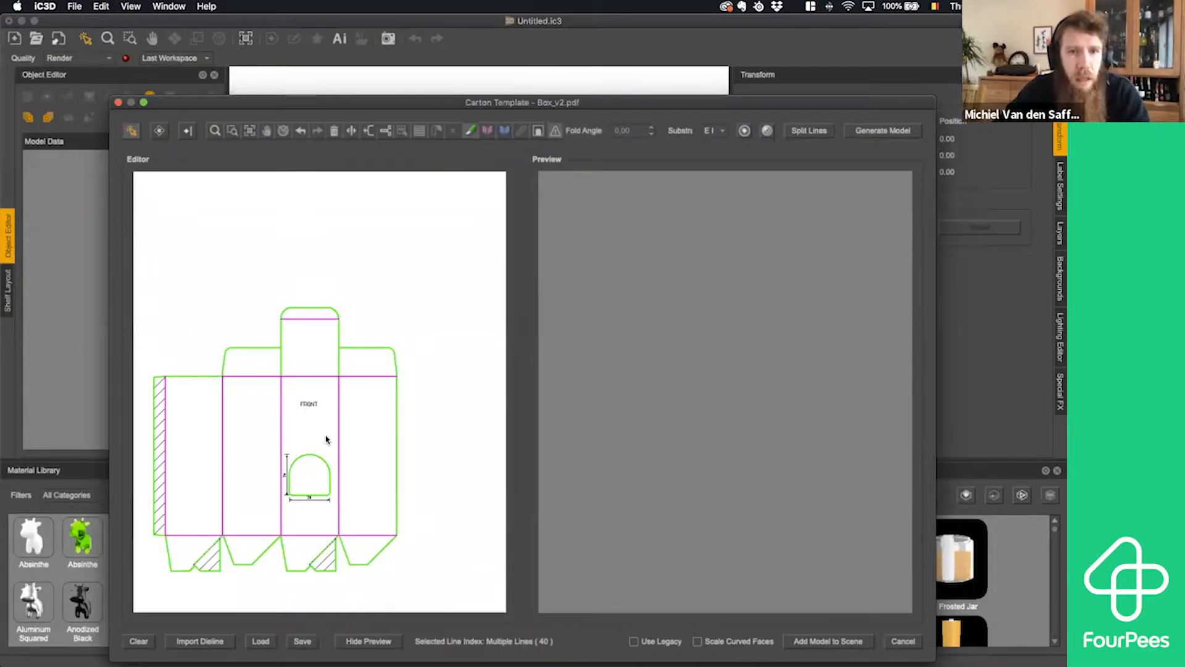
- Delete the FRONT text and the dimension lines around the arched window on the front panel
click(215, 131)
click(264, 383)
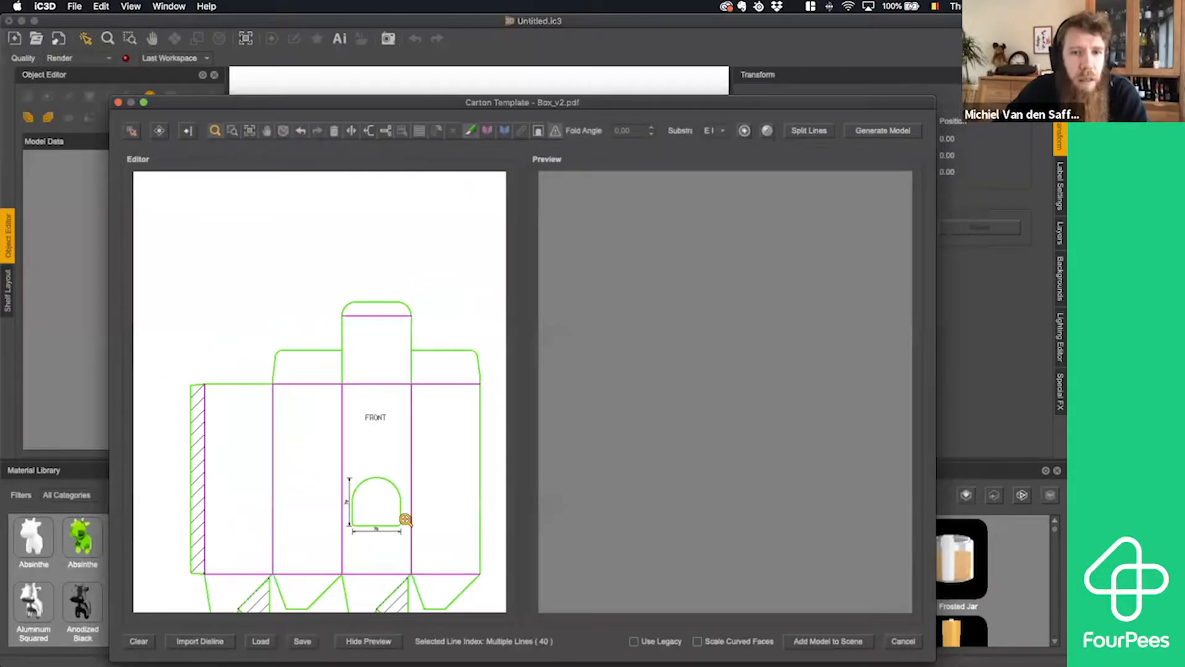
click(405, 517)
click(257, 389)
click(312, 334)
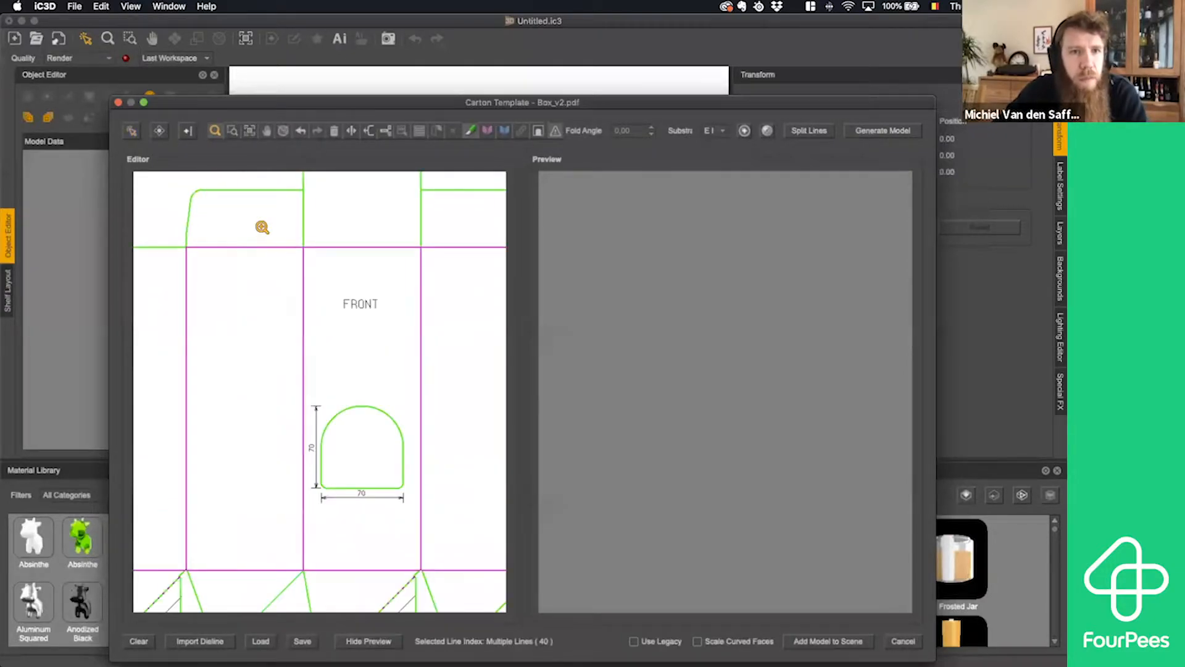
click(131, 130)
drag(328, 266, 383, 335)
key(Delete)
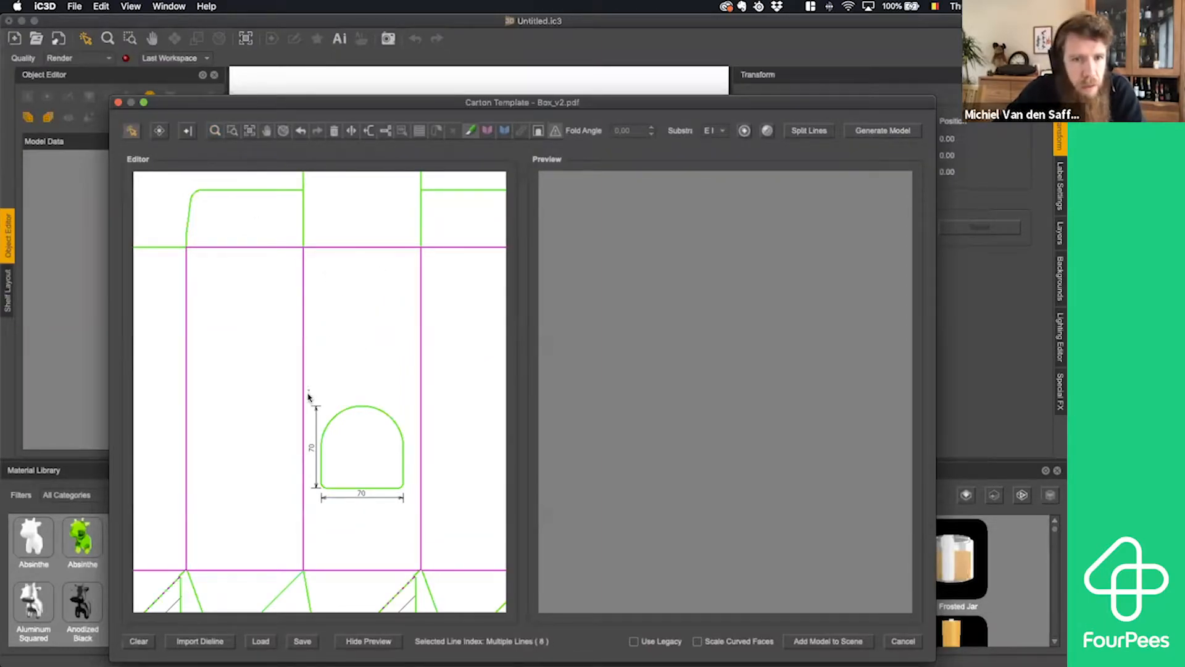
drag(309, 391, 317, 497)
key(Delete)
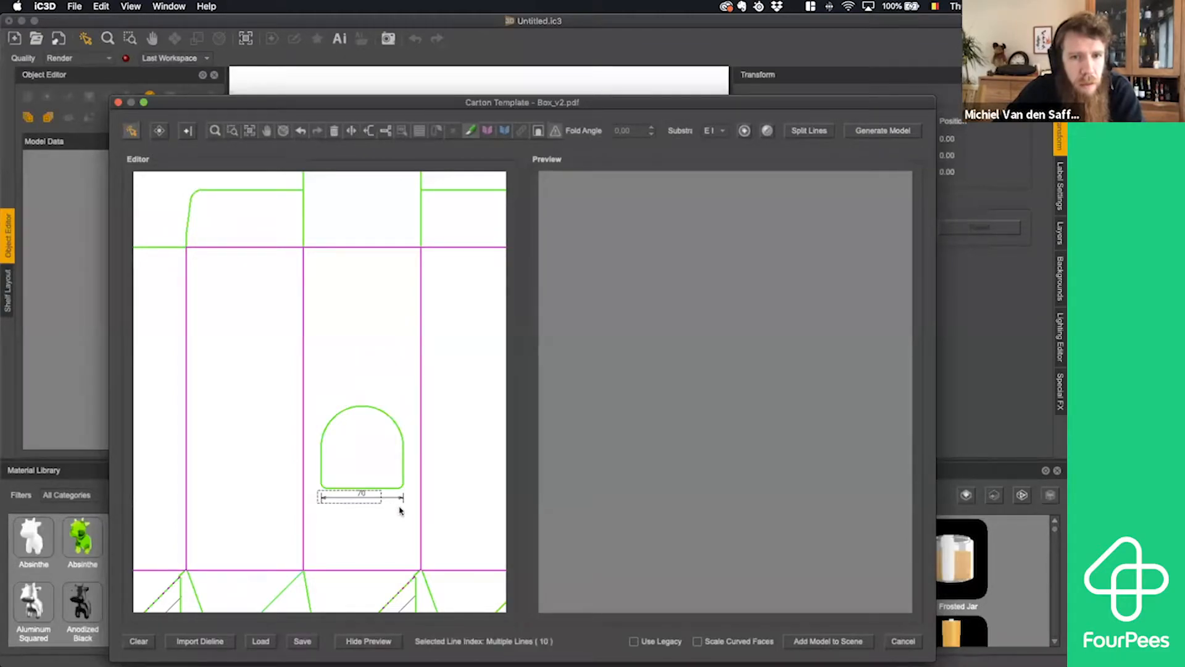
- Delete the three diagonal hatch lines inside the glue area of the bottom flap below the arched-window panel
click(215, 130)
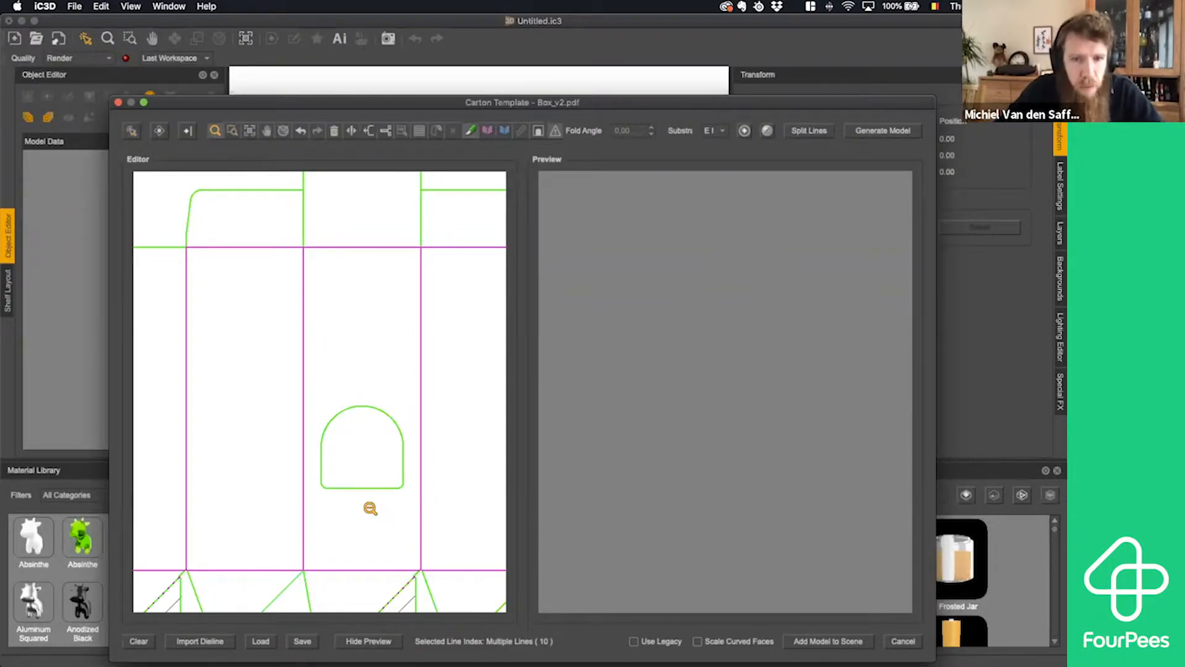
alt+click(383, 522)
click(340, 486)
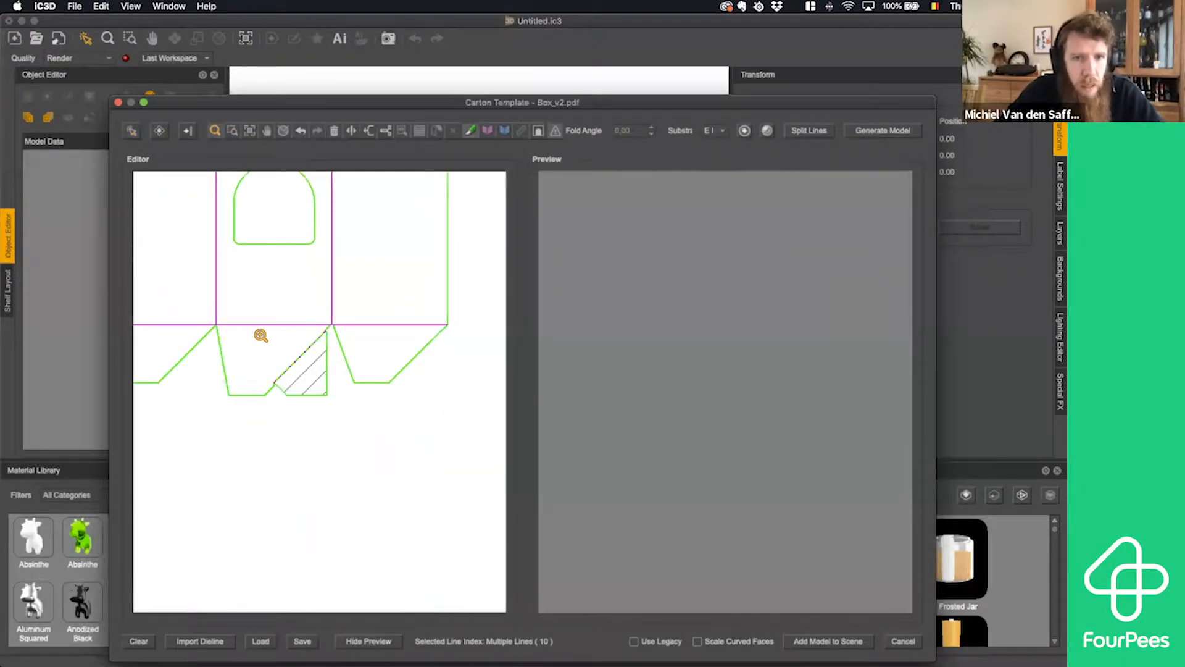
click(262, 334)
click(381, 442)
click(338, 405)
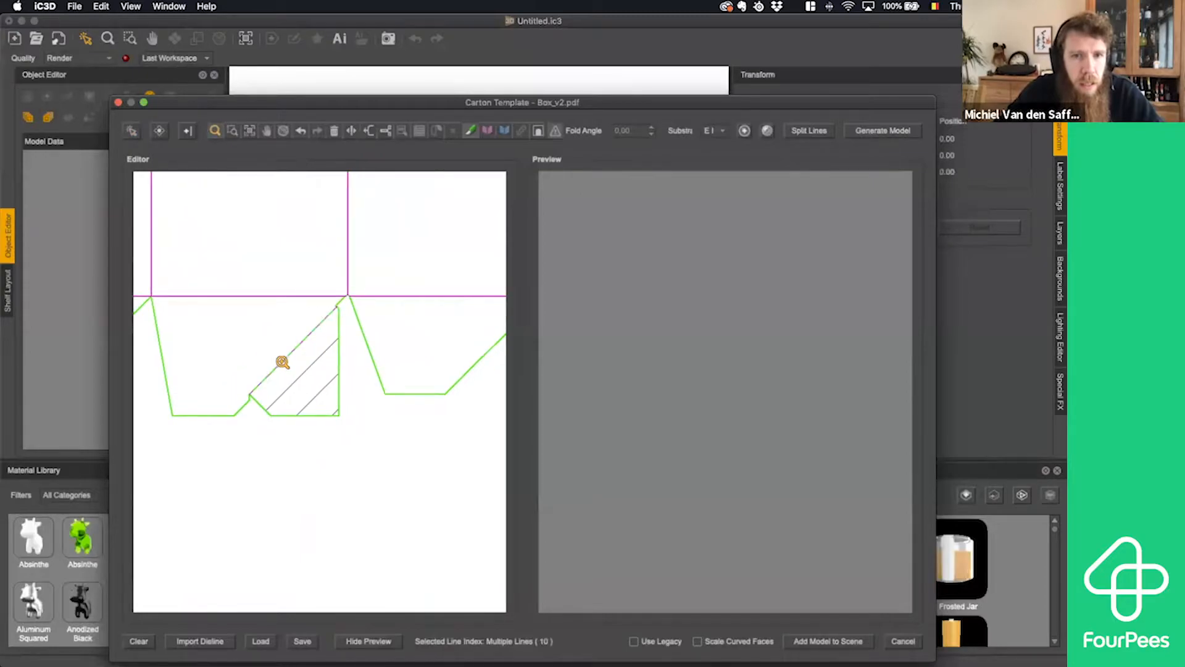
click(283, 360)
click(376, 409)
click(344, 429)
click(297, 374)
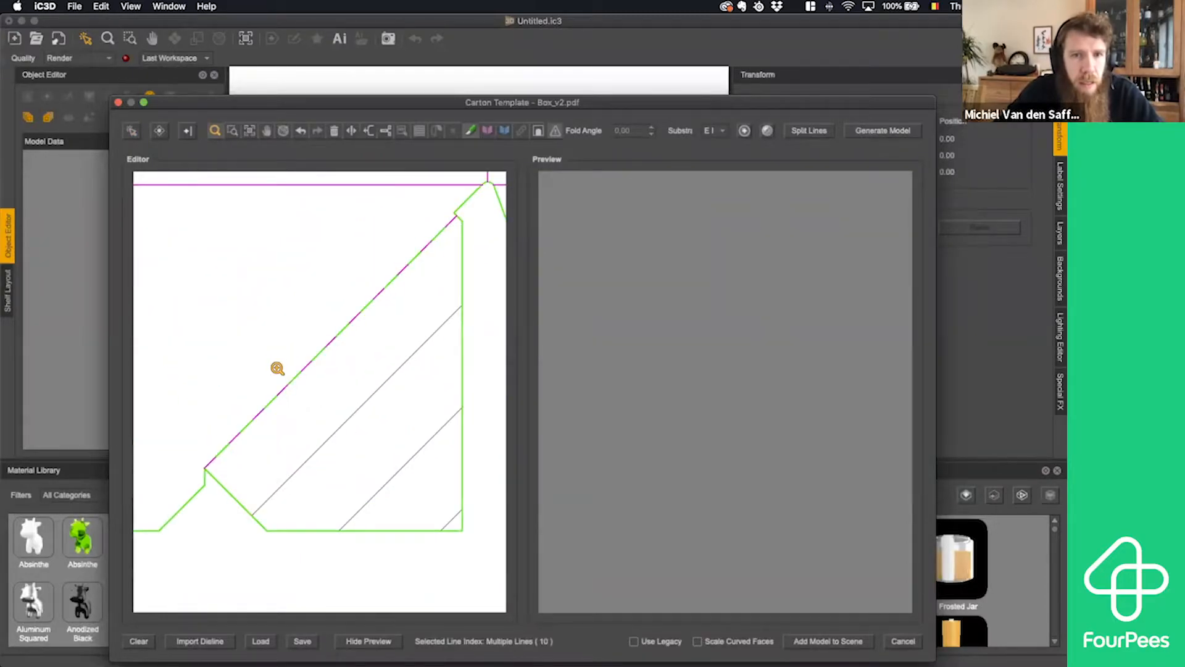
click(131, 131)
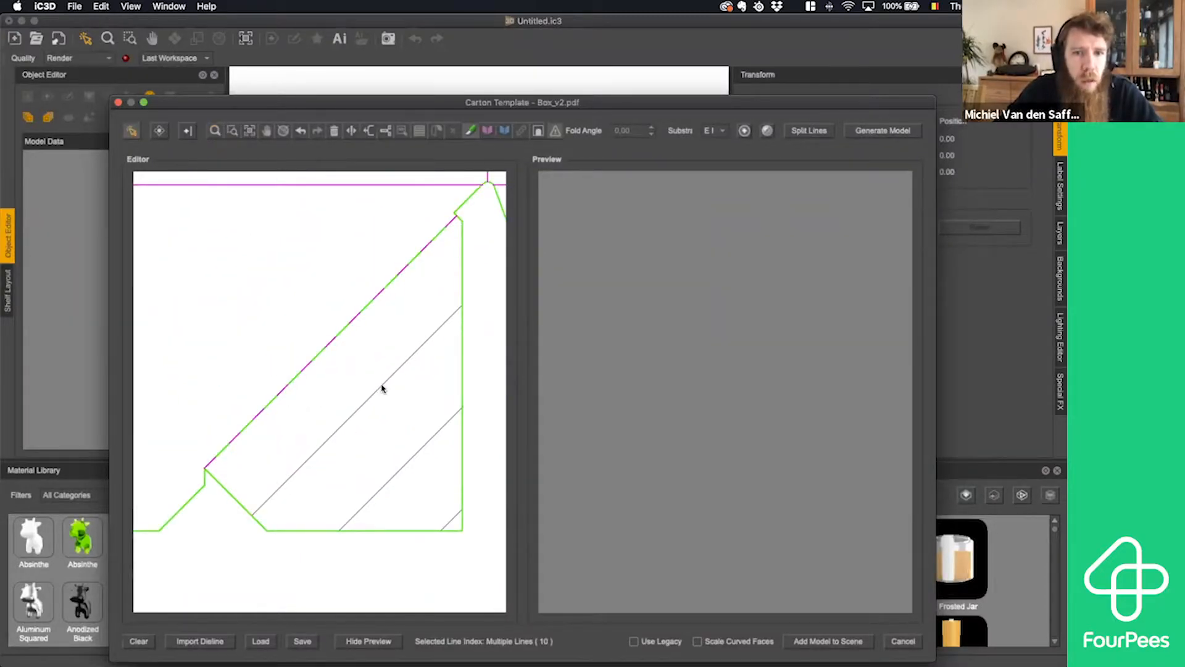
click(382, 388)
shift+click(410, 458)
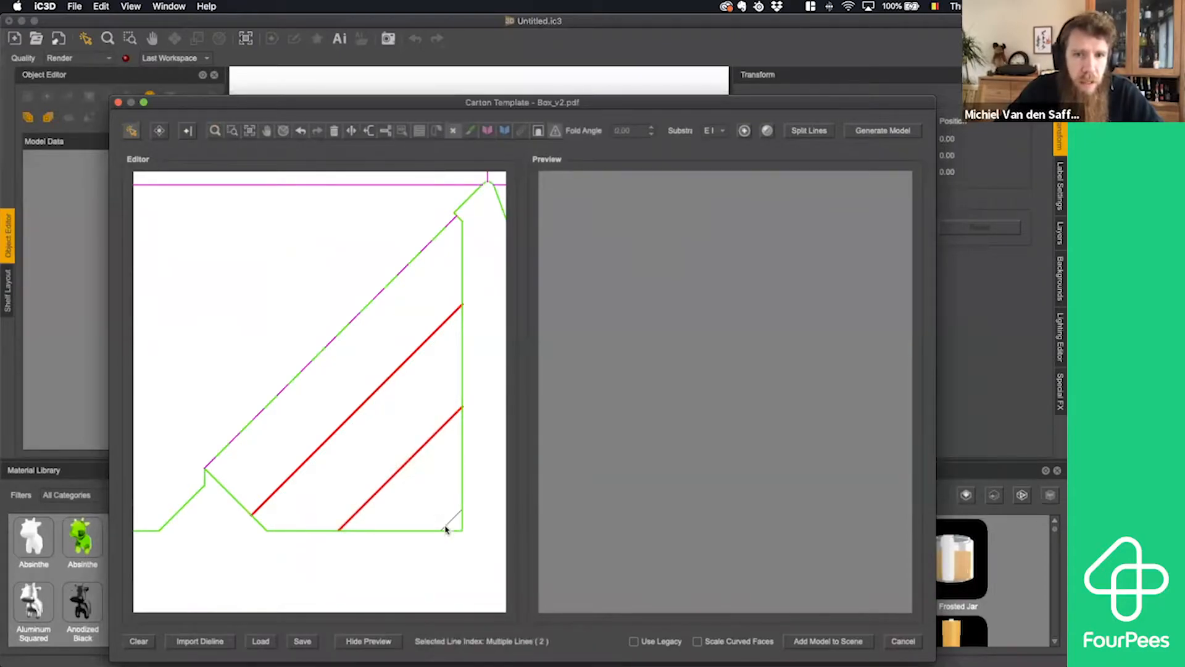
shift+click(454, 518)
key(Delete)
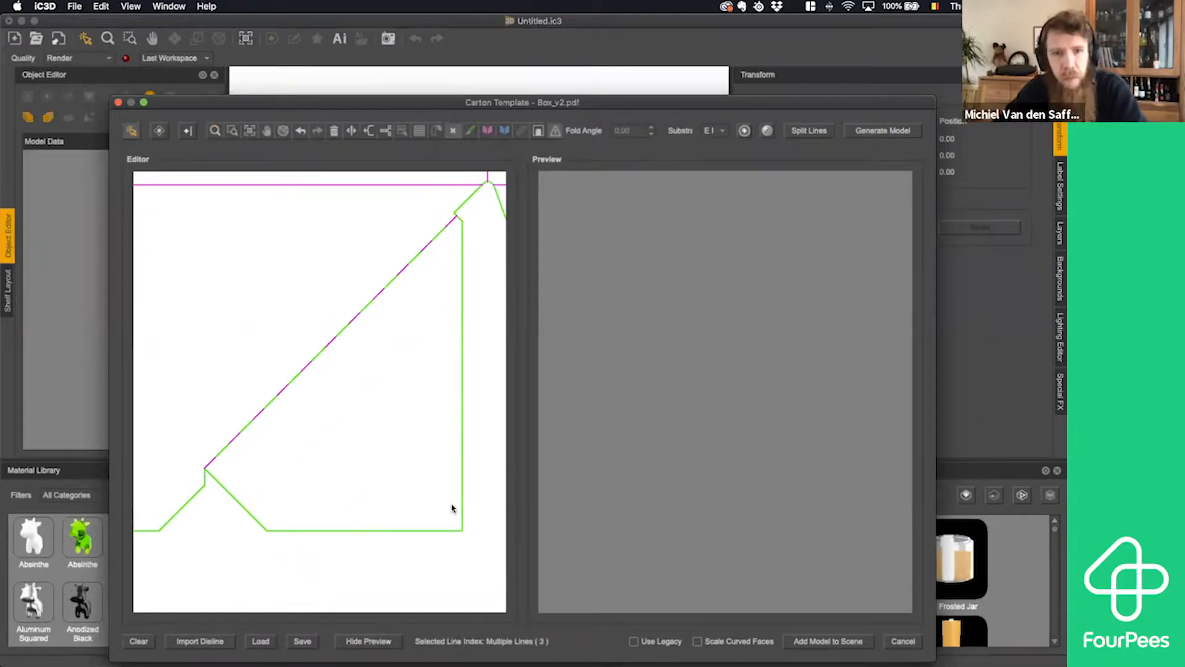
- Delete the three diagonal hatch lines inside the bottom flap of the panel adjoining the long side glue flap
click(215, 130)
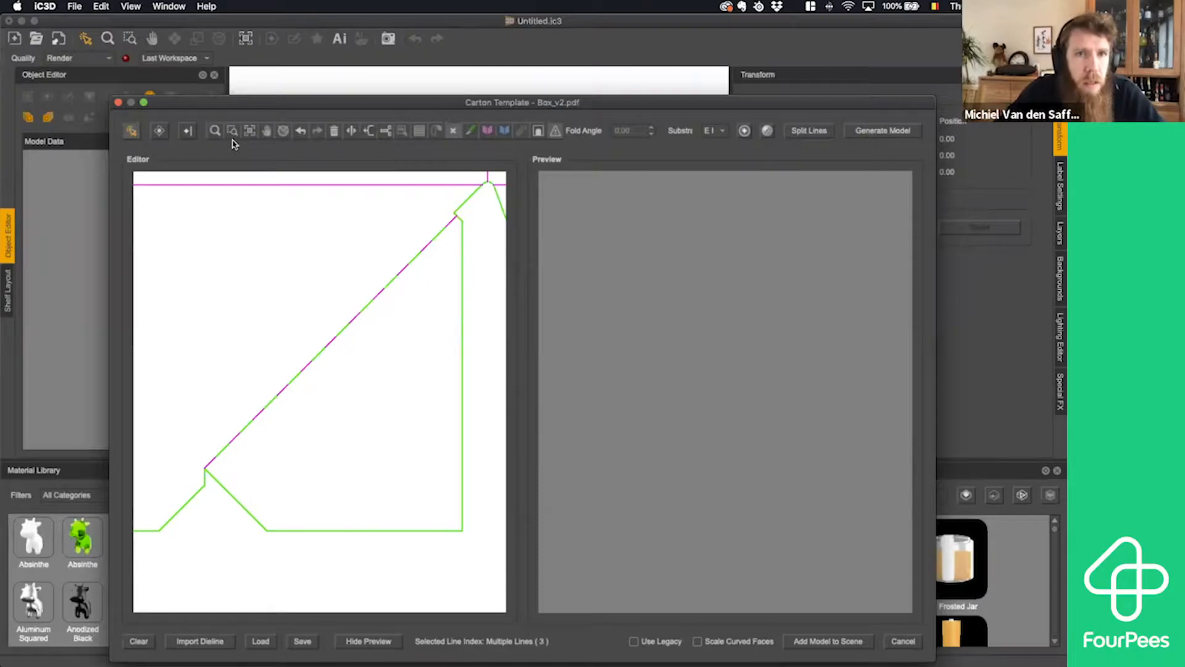
alt+click(304, 351)
alt+click(303, 352)
alt+click(304, 351)
alt+click(304, 351)
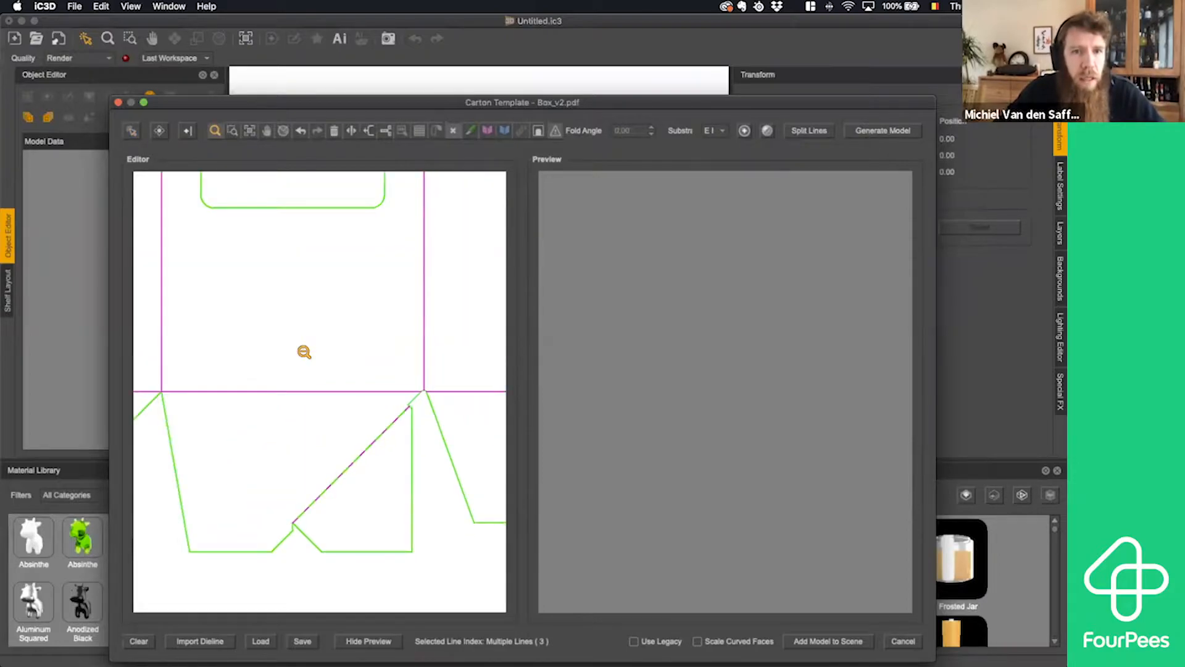
alt+click(304, 352)
alt+click(304, 352)
click(224, 539)
click(328, 420)
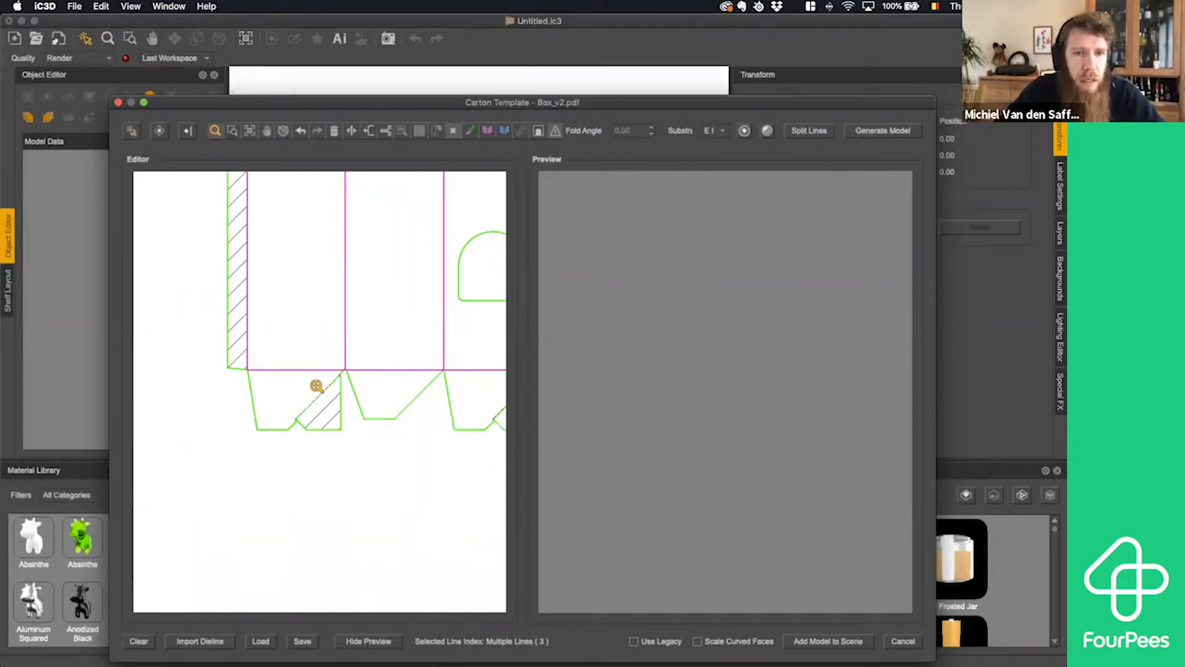
click(316, 387)
click(324, 369)
click(323, 369)
click(324, 369)
click(373, 410)
click(130, 131)
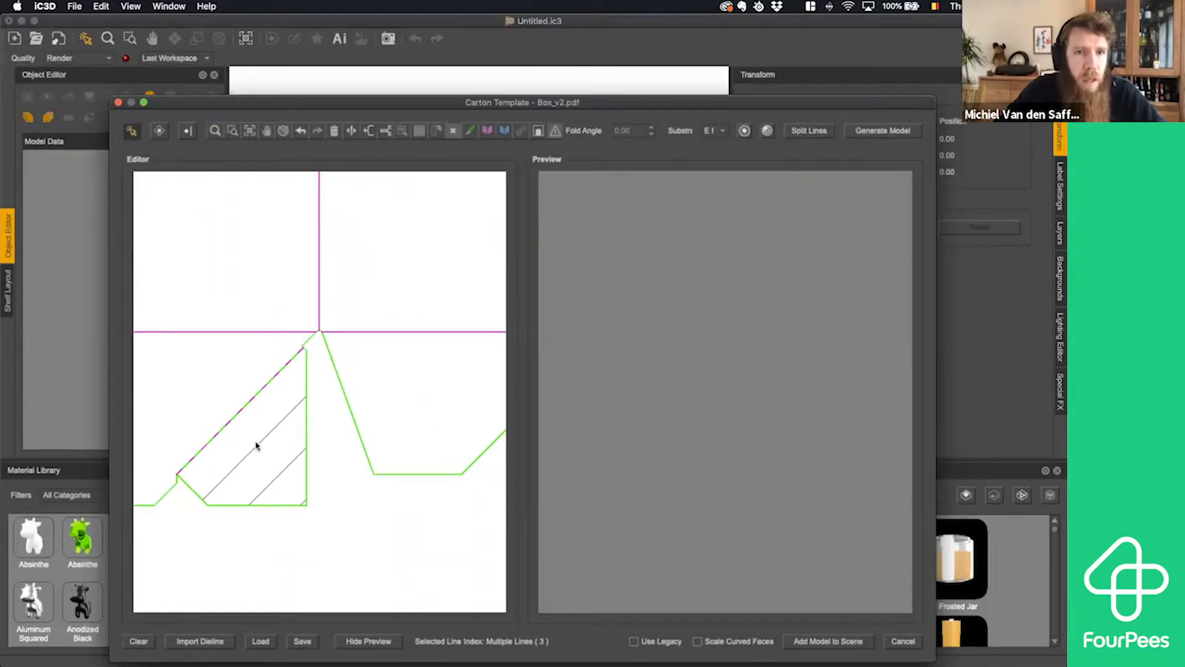
drag(244, 434, 304, 505)
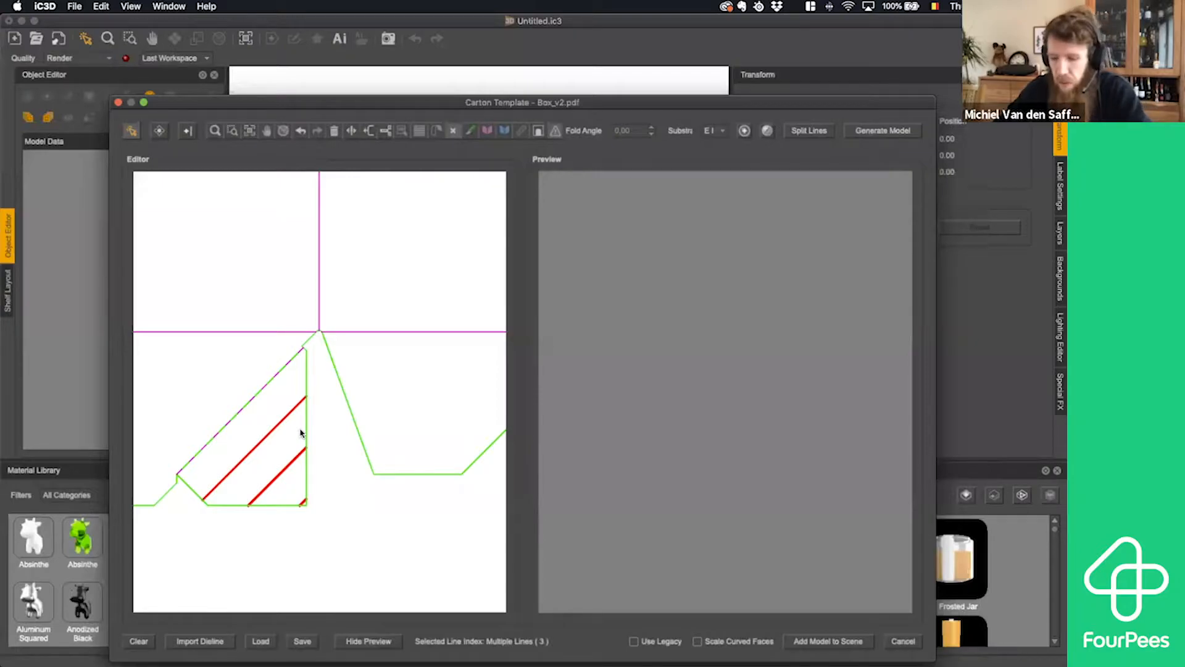
key(Delete)
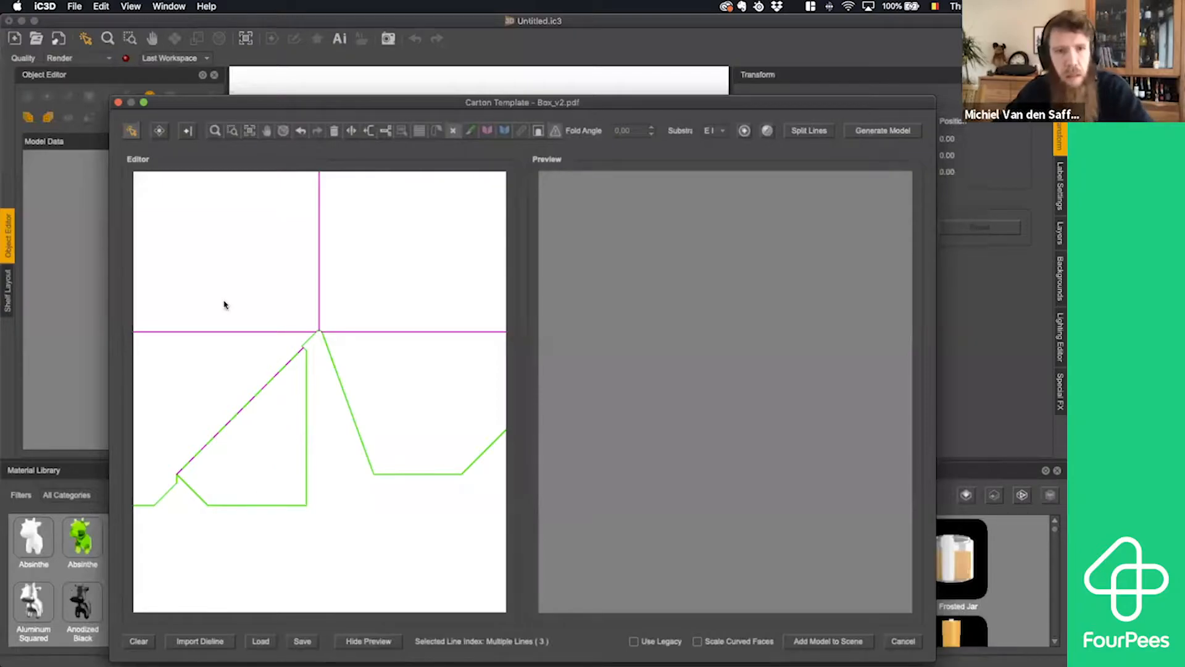
- Delete the diagonal hatch lines along the carton's long side glue flap
click(215, 130)
alt+click(251, 371)
alt+click(257, 367)
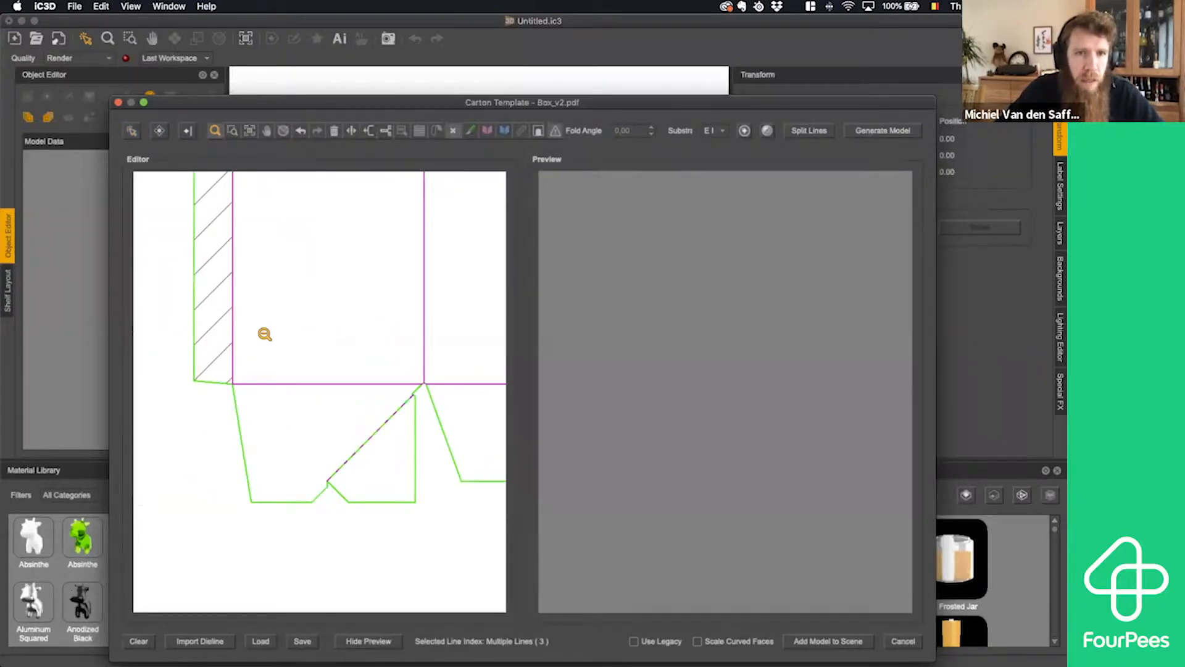
alt+click(265, 334)
alt+click(316, 280)
alt+click(328, 278)
alt+click(328, 278)
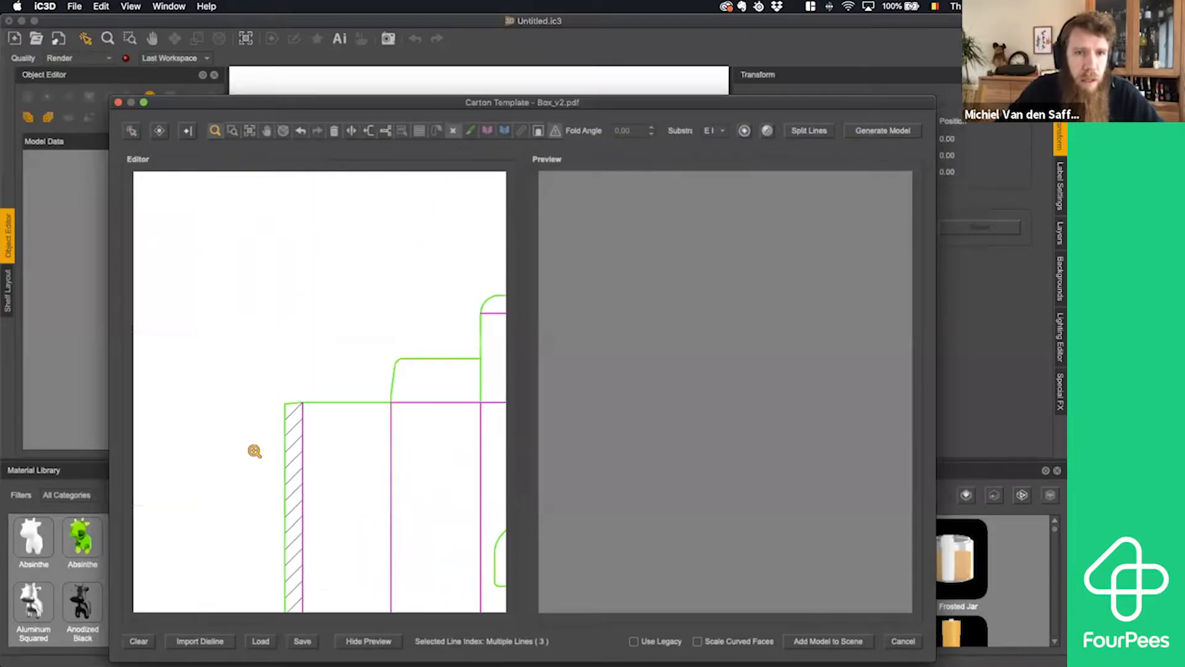
alt+click(295, 572)
alt+click(308, 319)
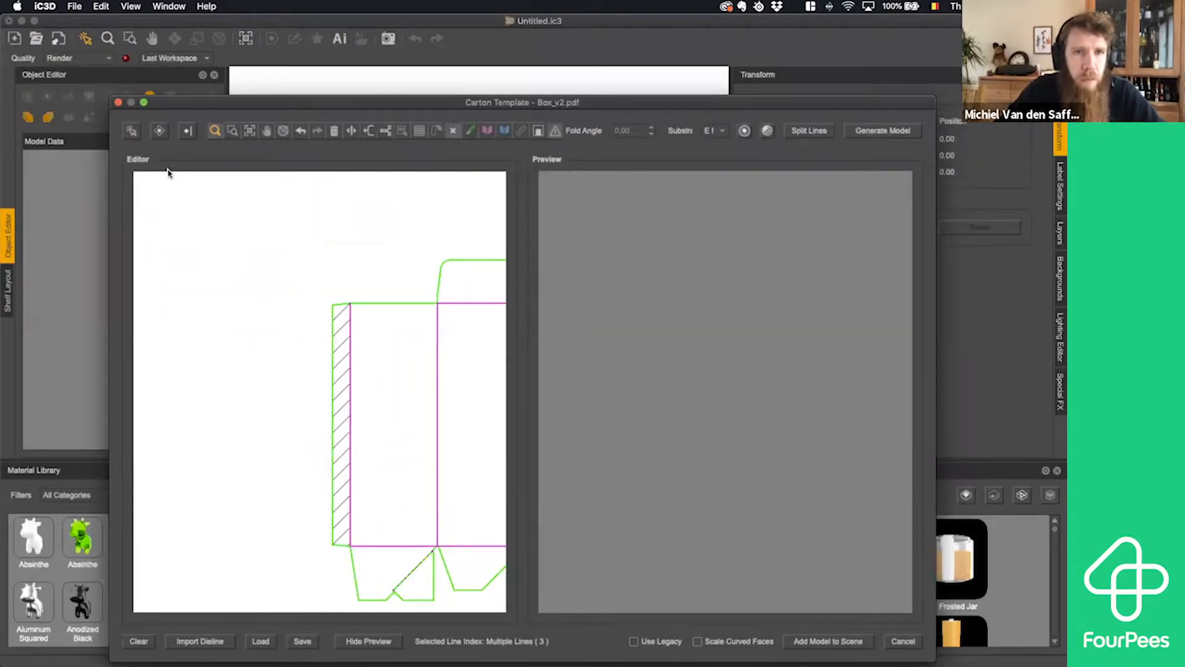
click(131, 130)
click(340, 314)
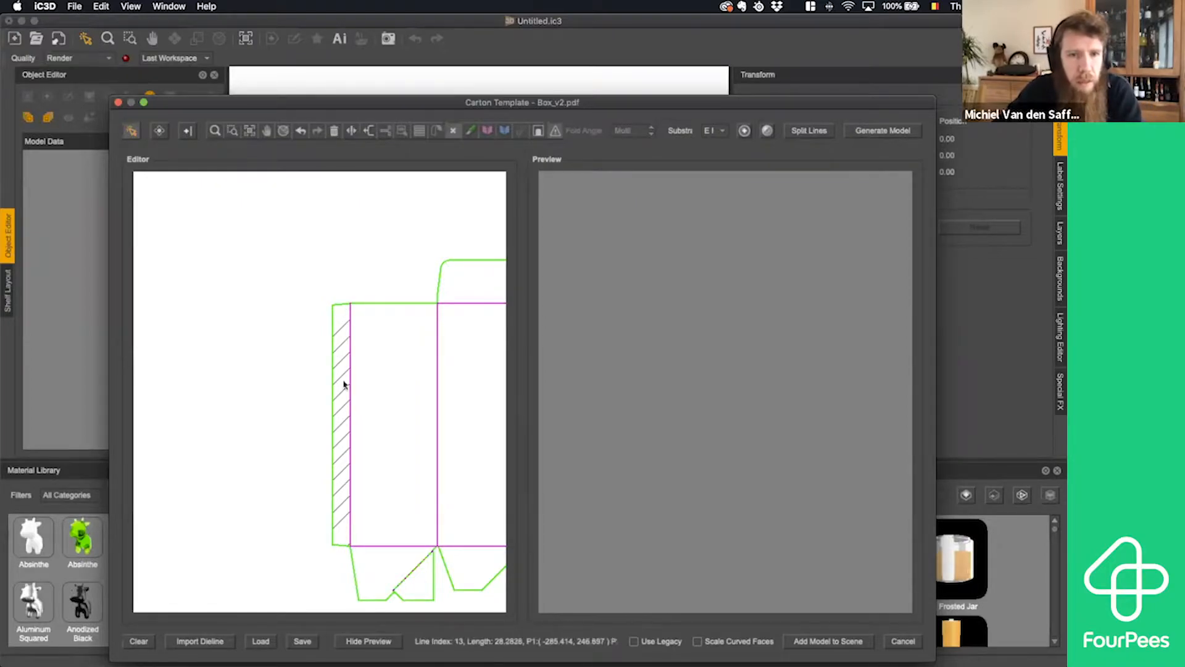
mouse_move(337, 315)
mouse_down()
mouse_move(344, 535)
mouse_move(371, 541)
mouse_up()
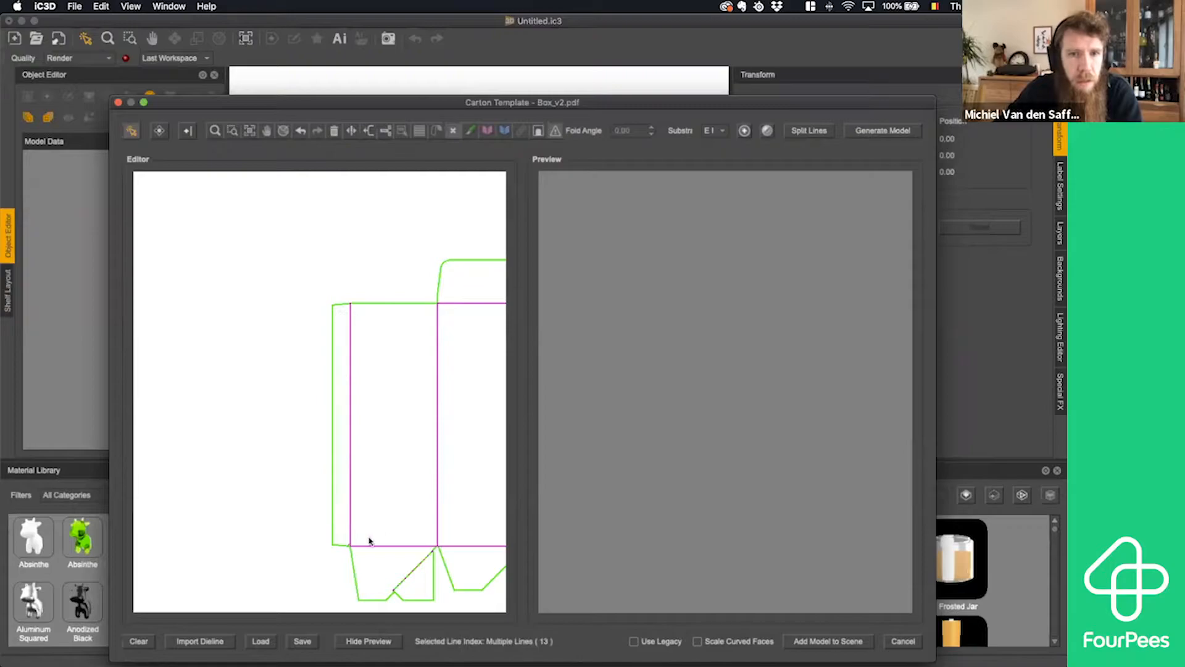
- Delete the tiny leftover hatch line in the lower corner of the side glue flap
click(213, 134)
double_click(350, 548)
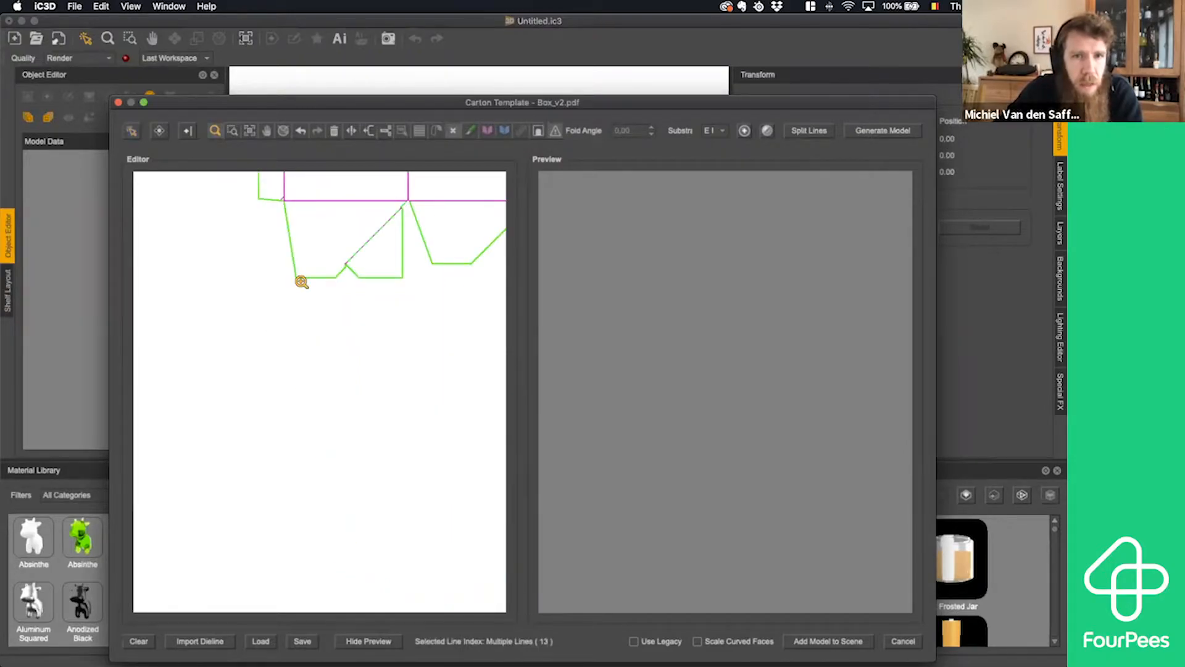
click(282, 202)
click(312, 385)
click(323, 367)
click(337, 381)
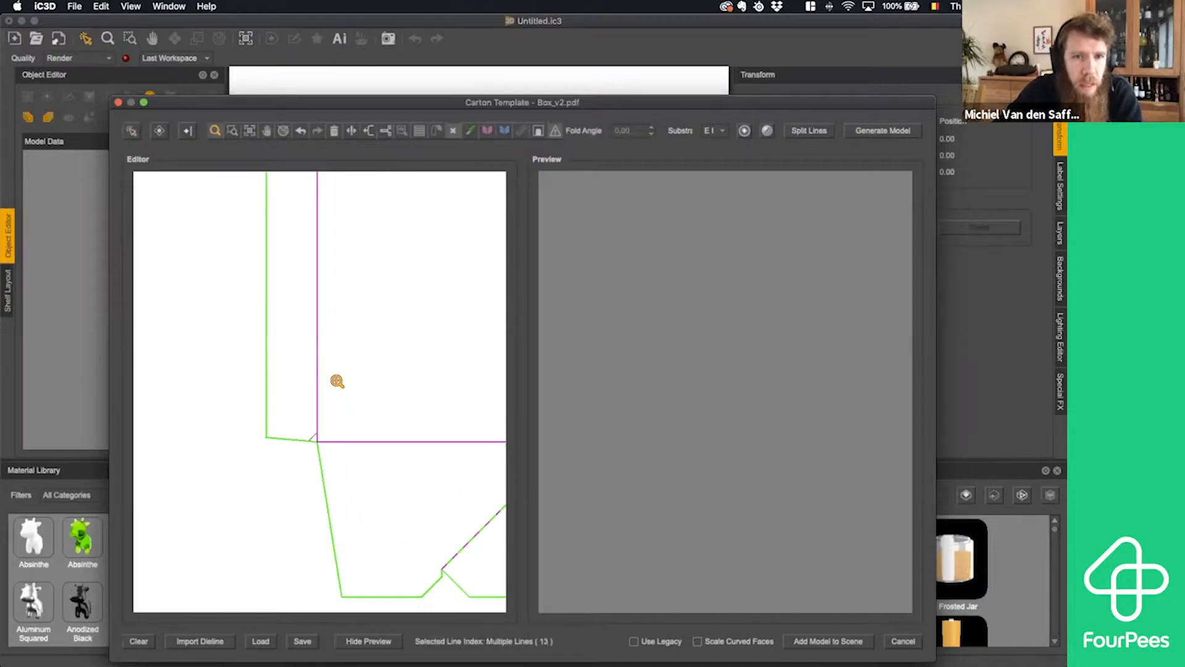
click(131, 130)
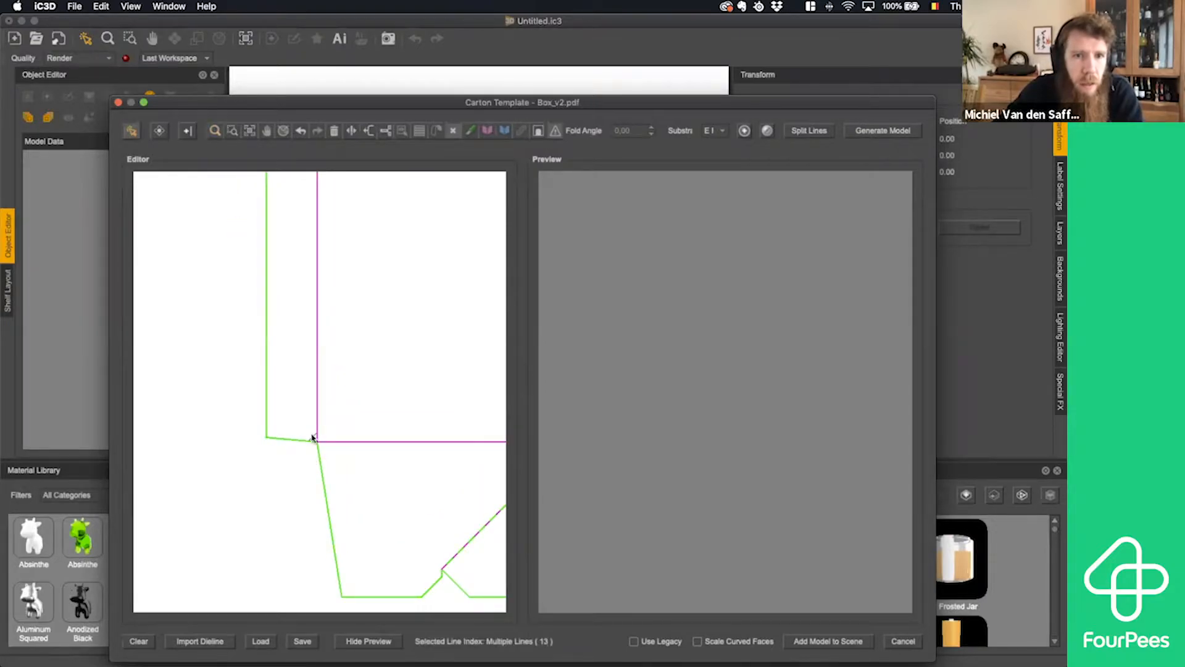
click(312, 438)
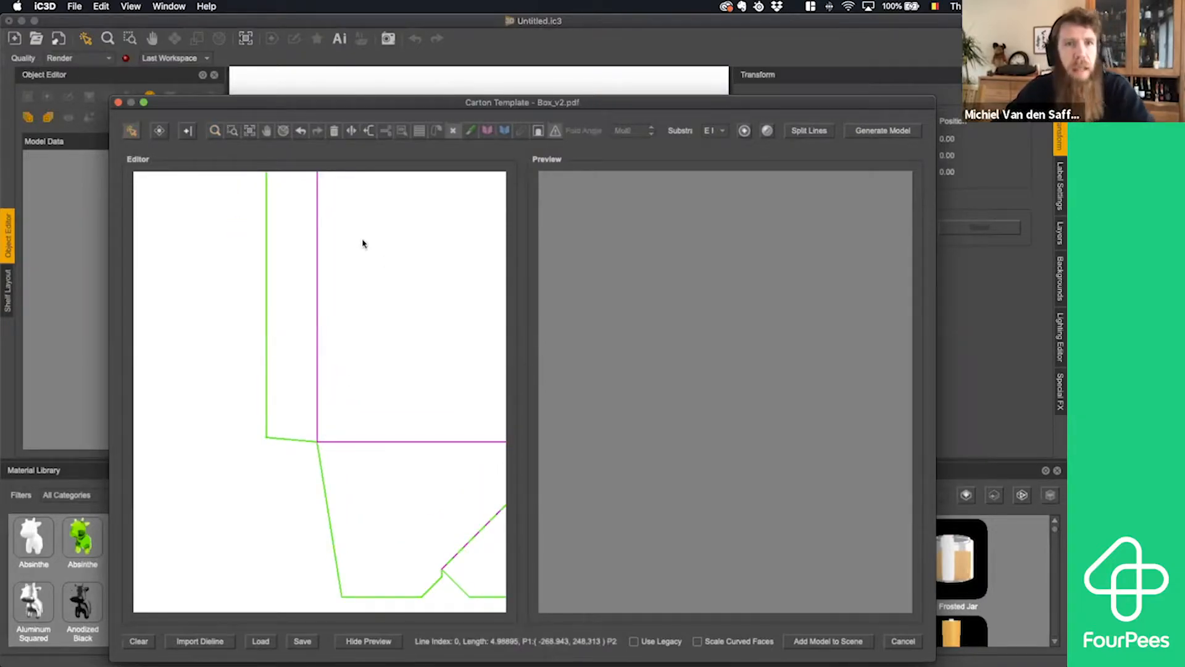
- Check the line types of the fold between the first two main panels and of the first panel's top cut edge
click(215, 130)
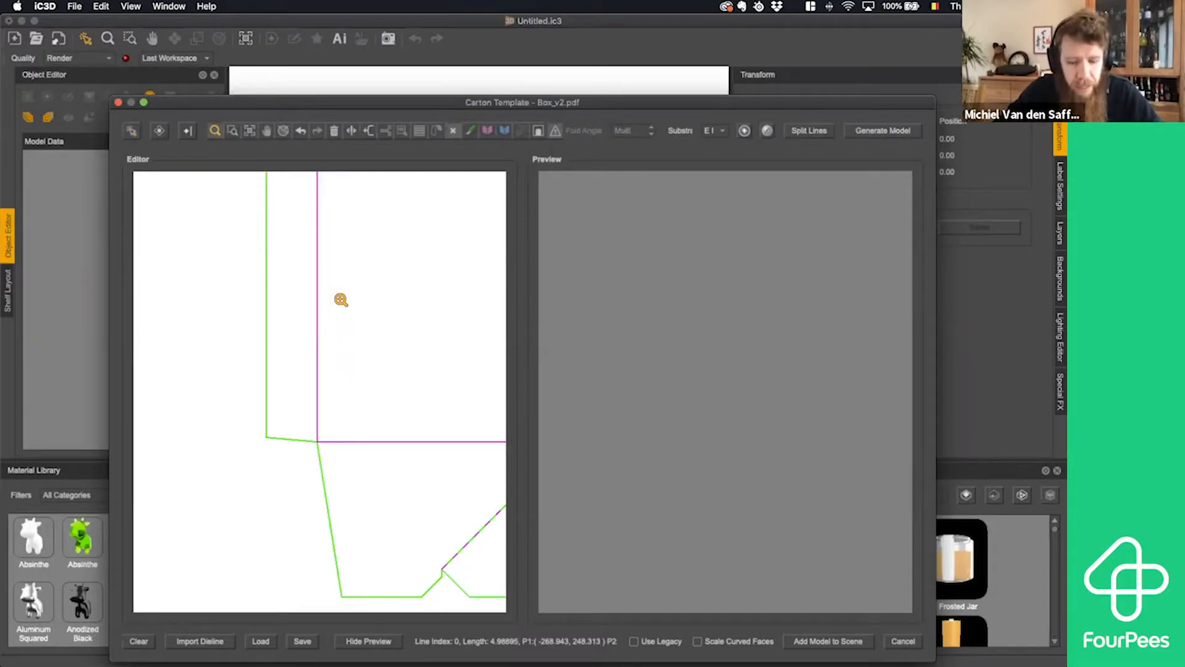
alt+click(436, 325)
alt+click(424, 321)
alt+click(420, 324)
alt+click(415, 326)
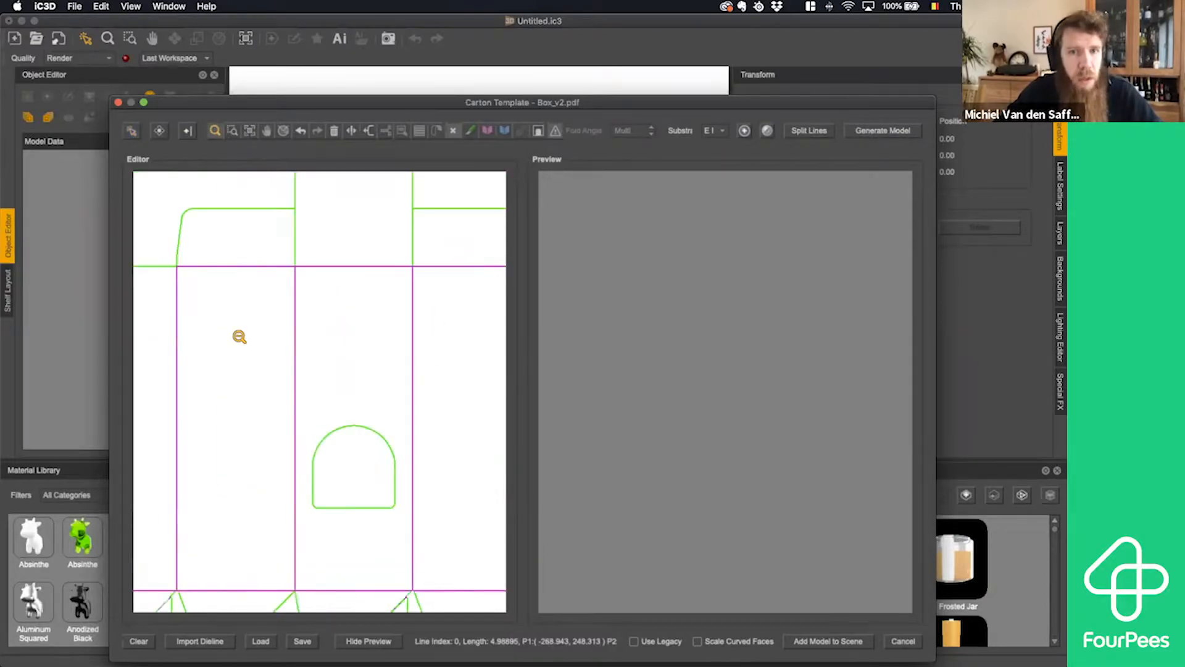
alt+click(305, 358)
alt+click(316, 373)
alt+click(322, 385)
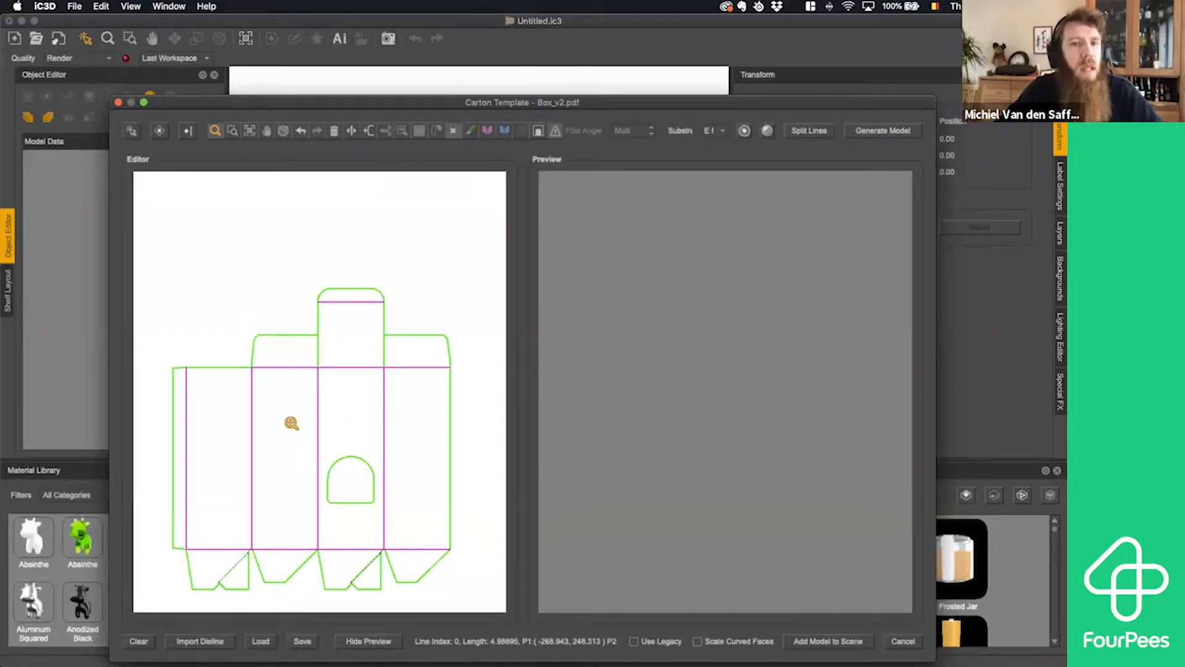
click(133, 131)
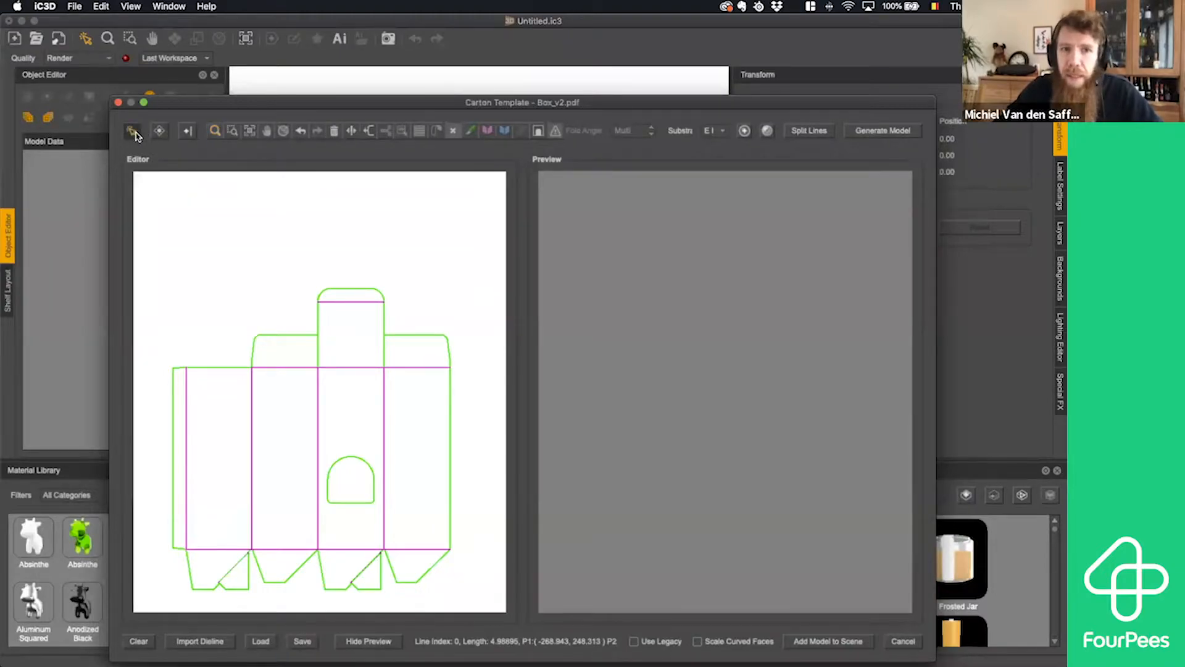
click(251, 400)
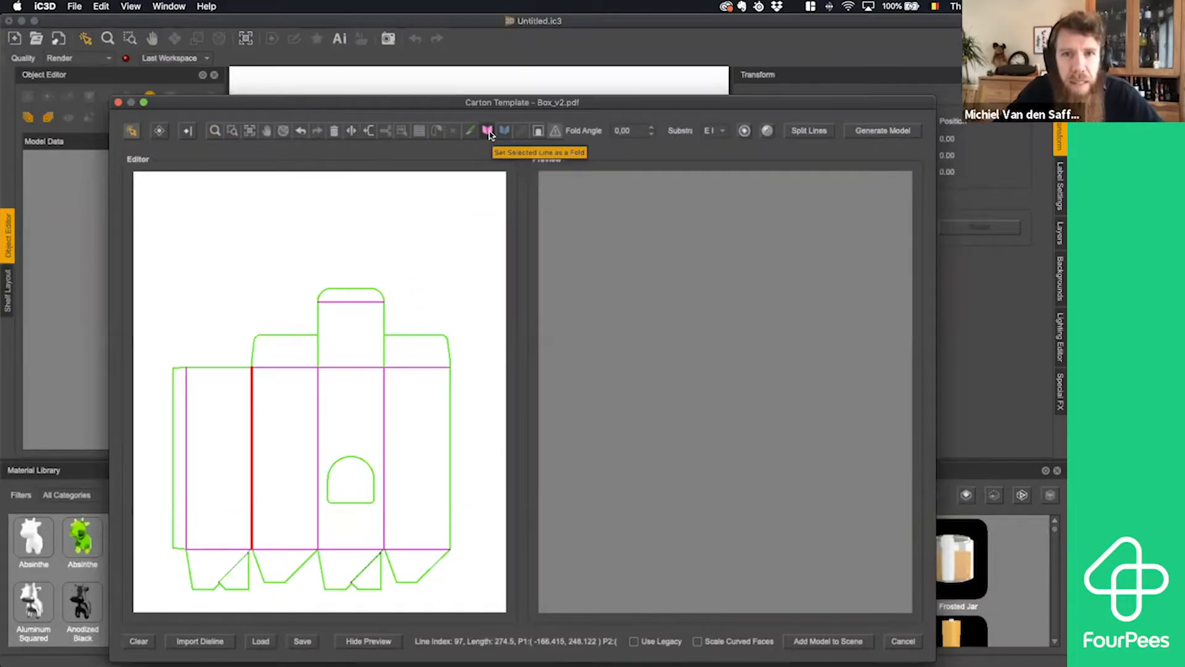
click(216, 368)
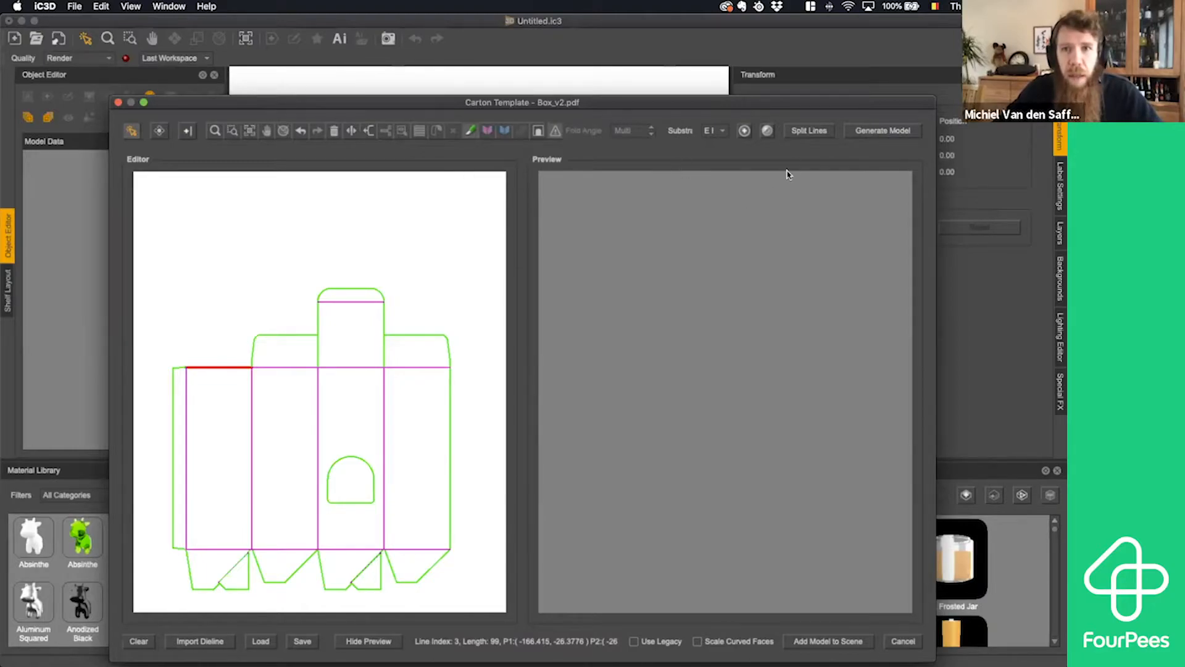
- Split the dieline's lines and generate the 3D carton model from it
click(808, 134)
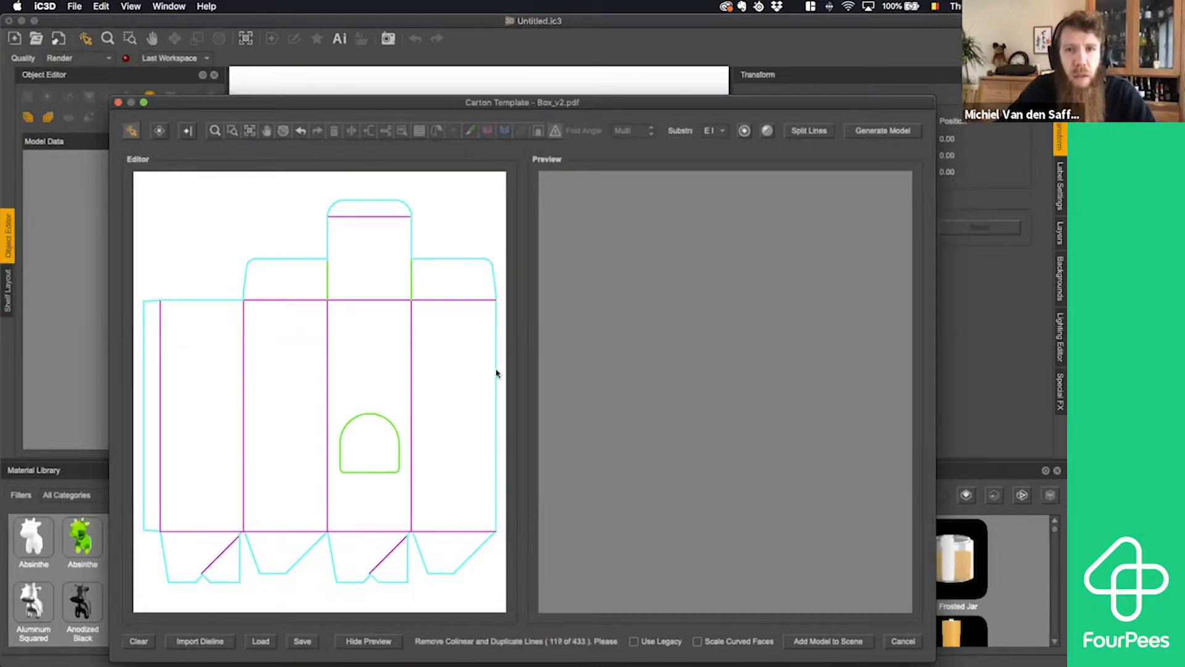
click(883, 134)
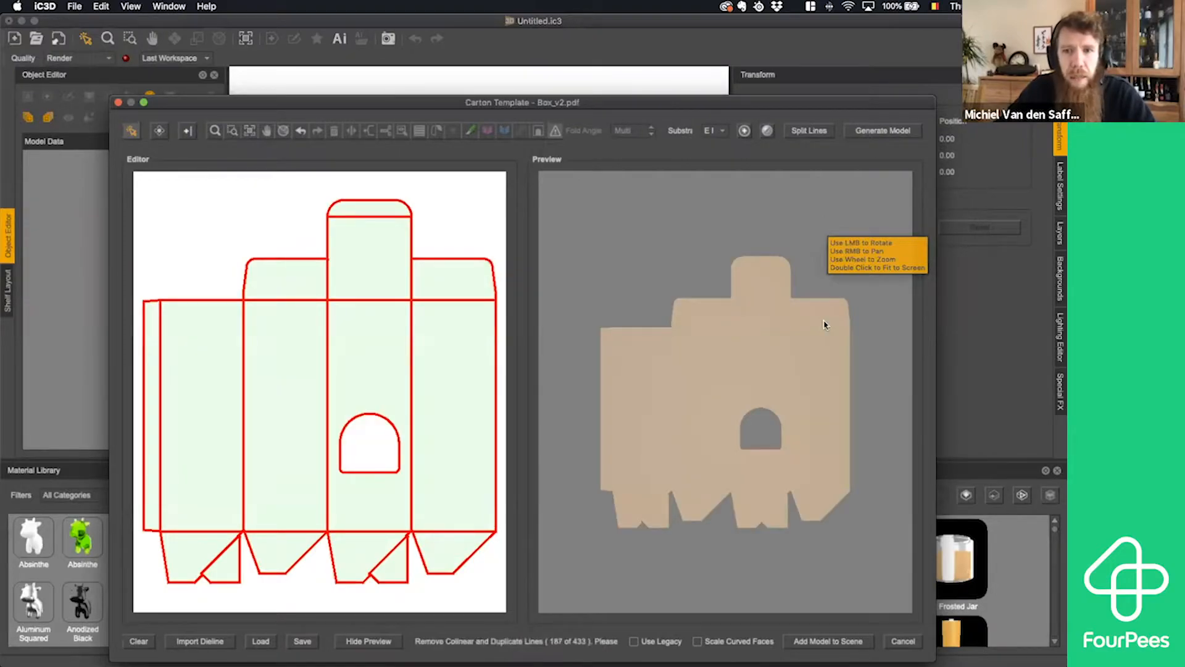
- Inspect the generated carton model in the 3D preview from the side and up close at its board edge
drag(700, 323, 813, 332)
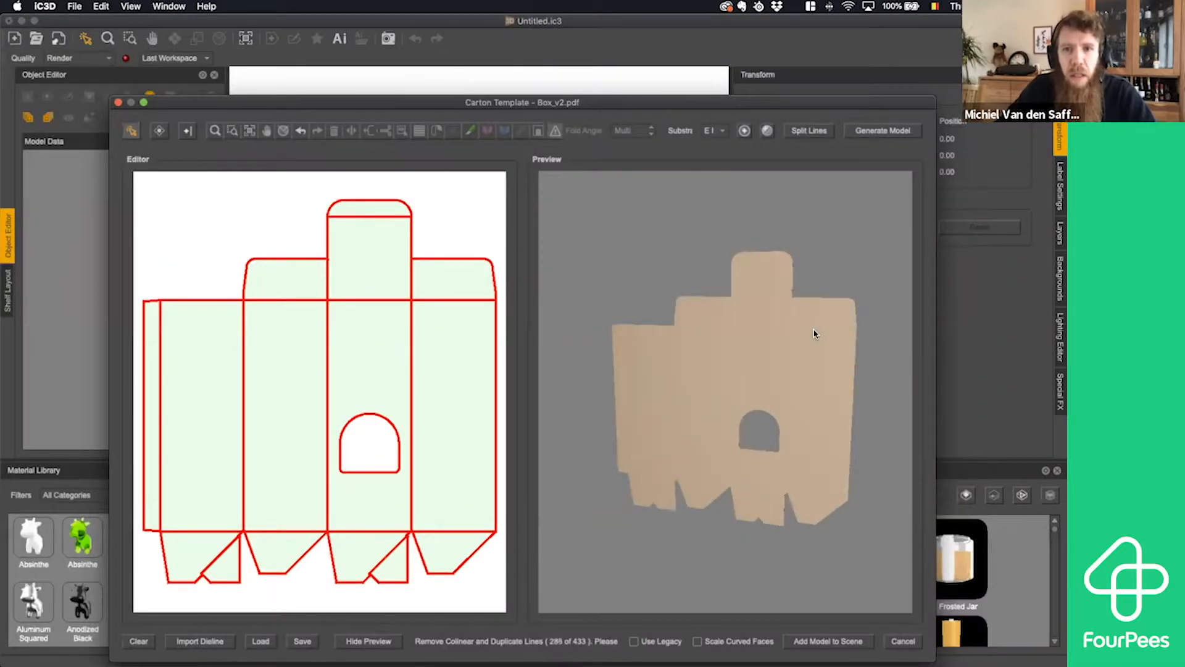
scroll(813, 334, up, 5)
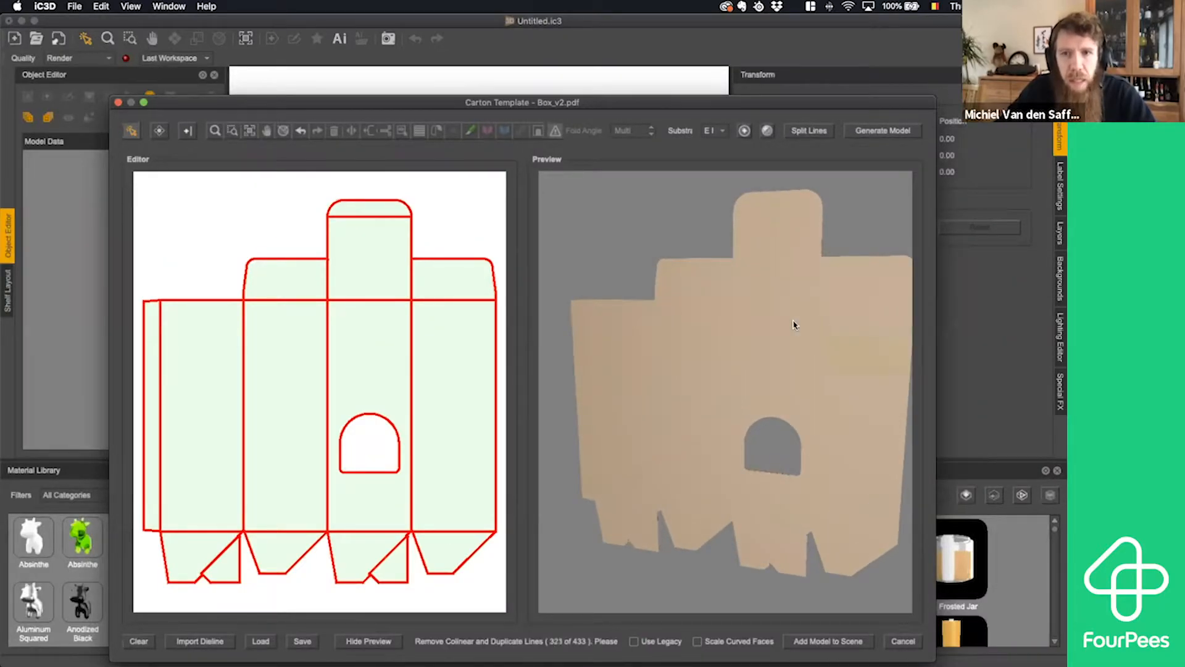
drag(794, 321, 784, 350)
scroll(787, 358, up, 2)
scroll(789, 359, up, 3)
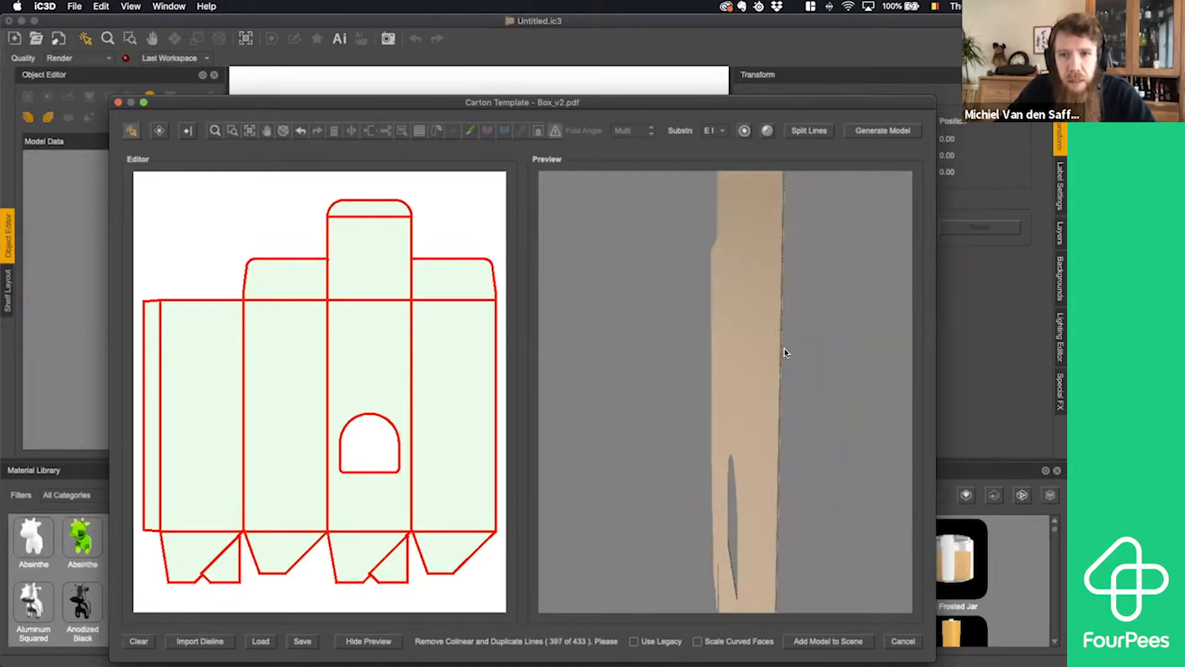
scroll(788, 348, up, 4)
scroll(790, 347, up, 2)
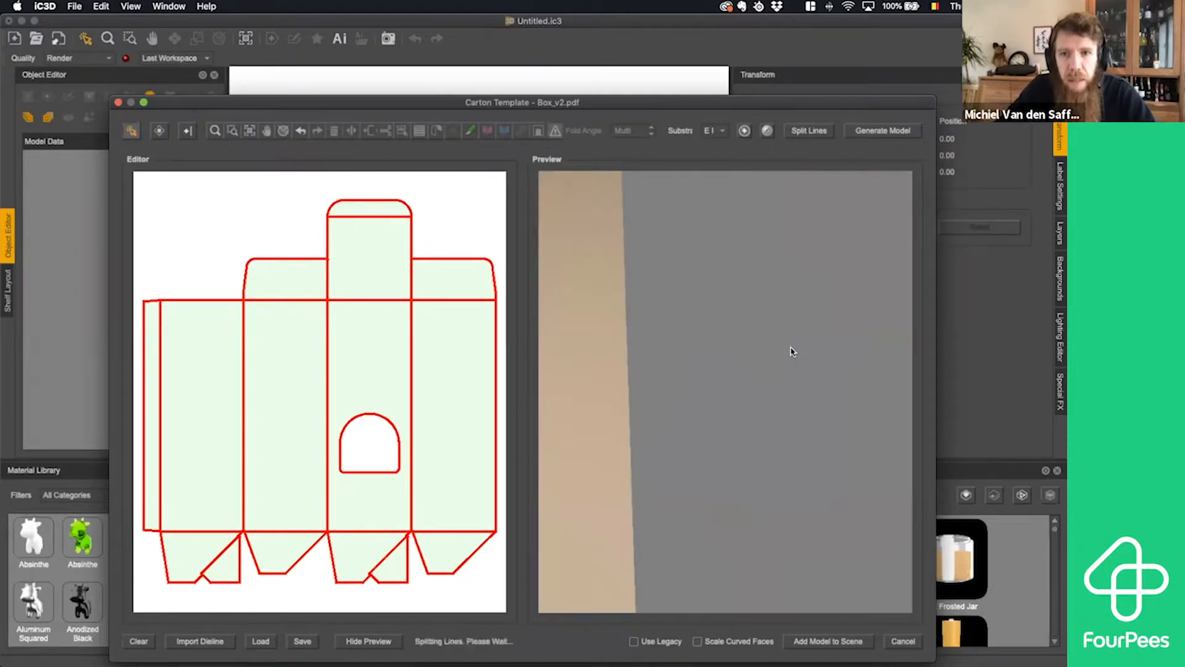
scroll(791, 347, down, 4)
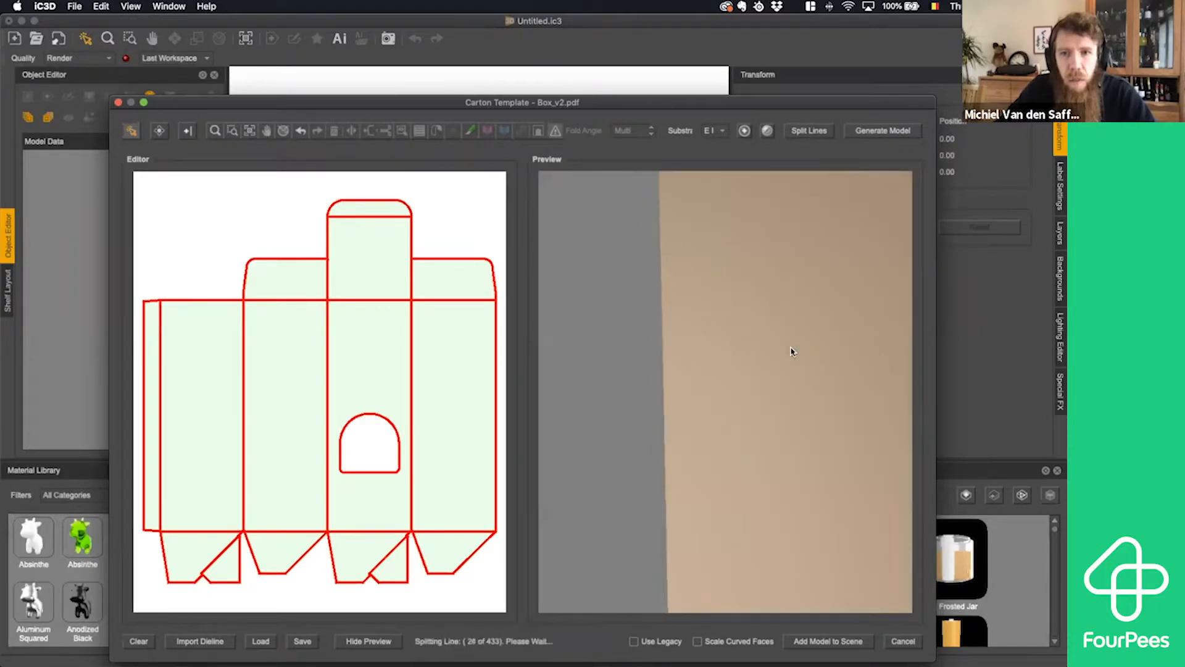
scroll(794, 352, down, 5)
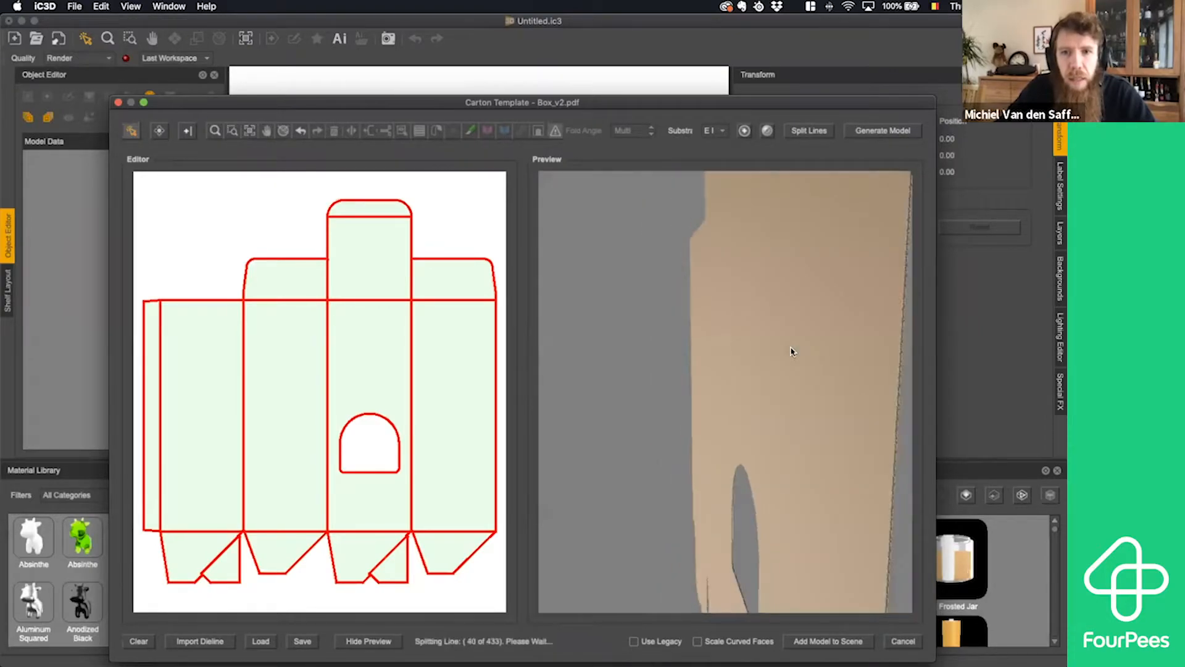
- Move the Carton Template window aside and widen it to show all its options
scroll(794, 351, up, 3)
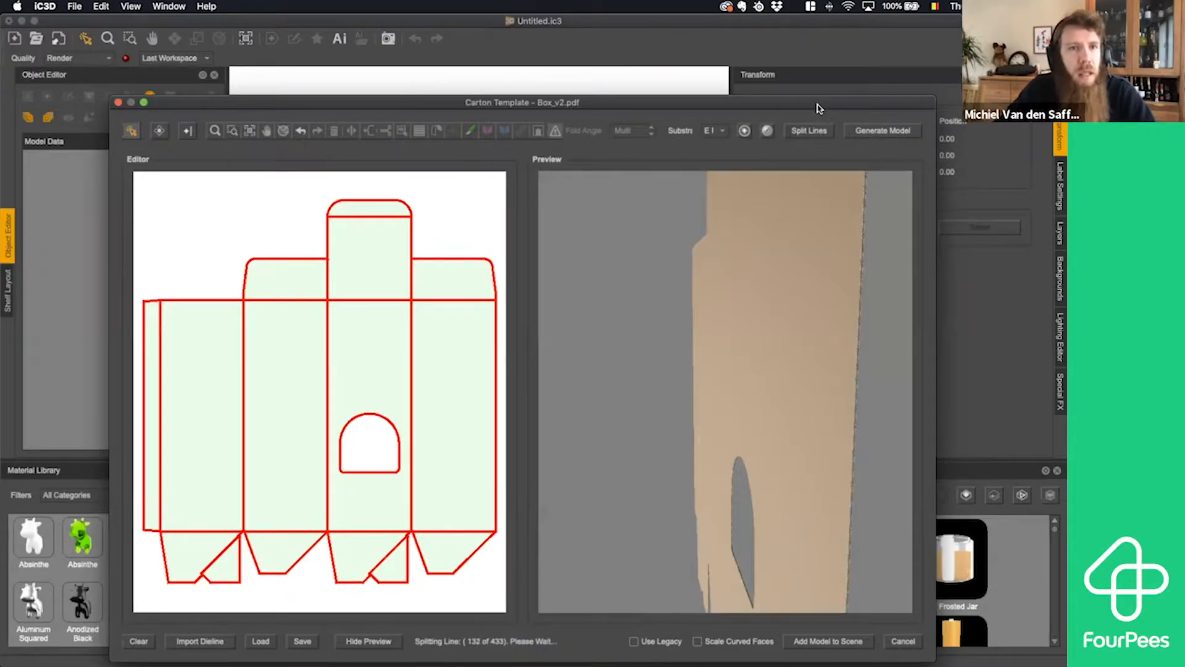
drag(819, 109, 744, 91)
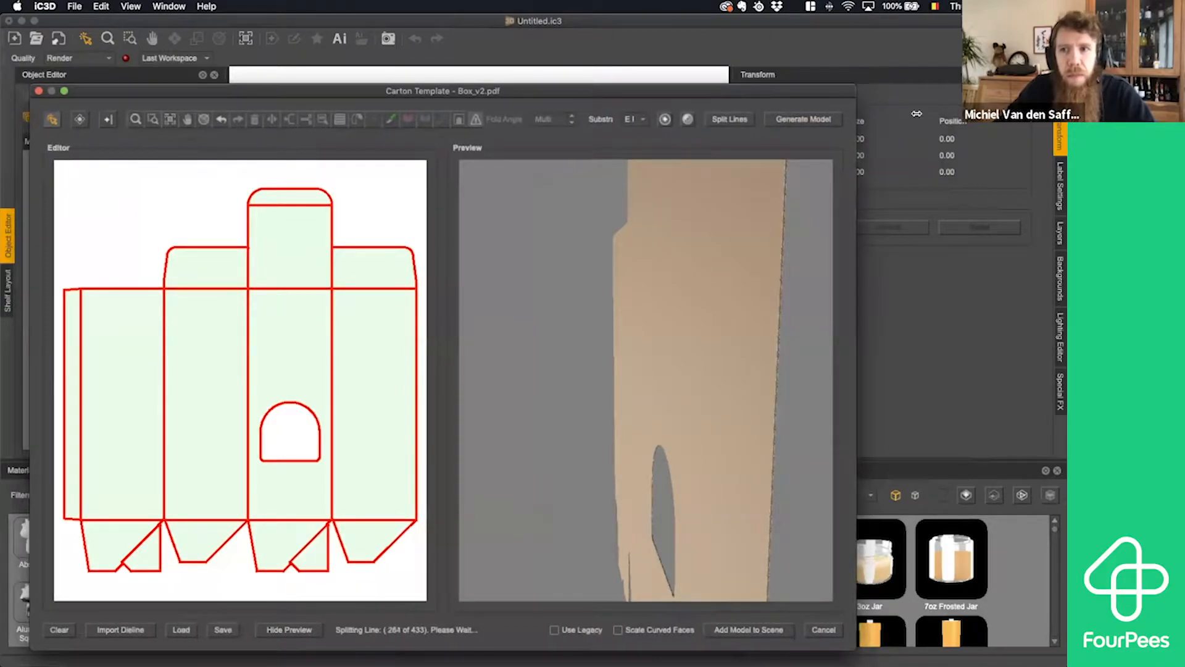
drag(917, 113, 1050, 114)
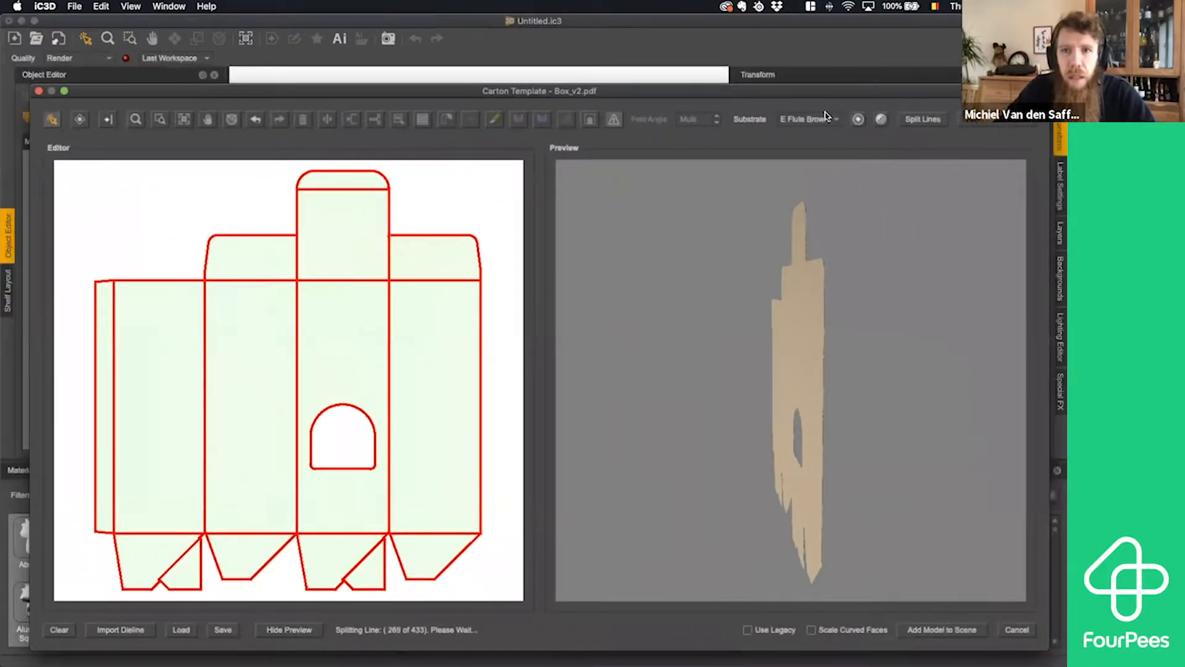
- Try the White on Brown substrate on the carton and view the result in the 3D preview
click(836, 121)
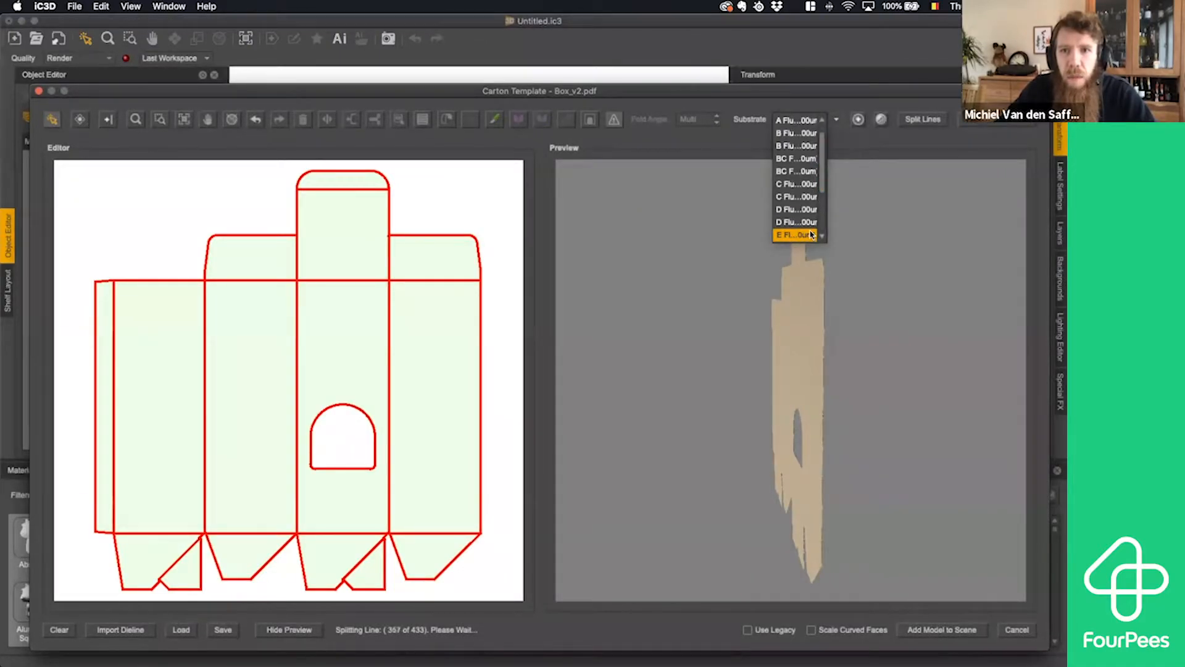
click(856, 145)
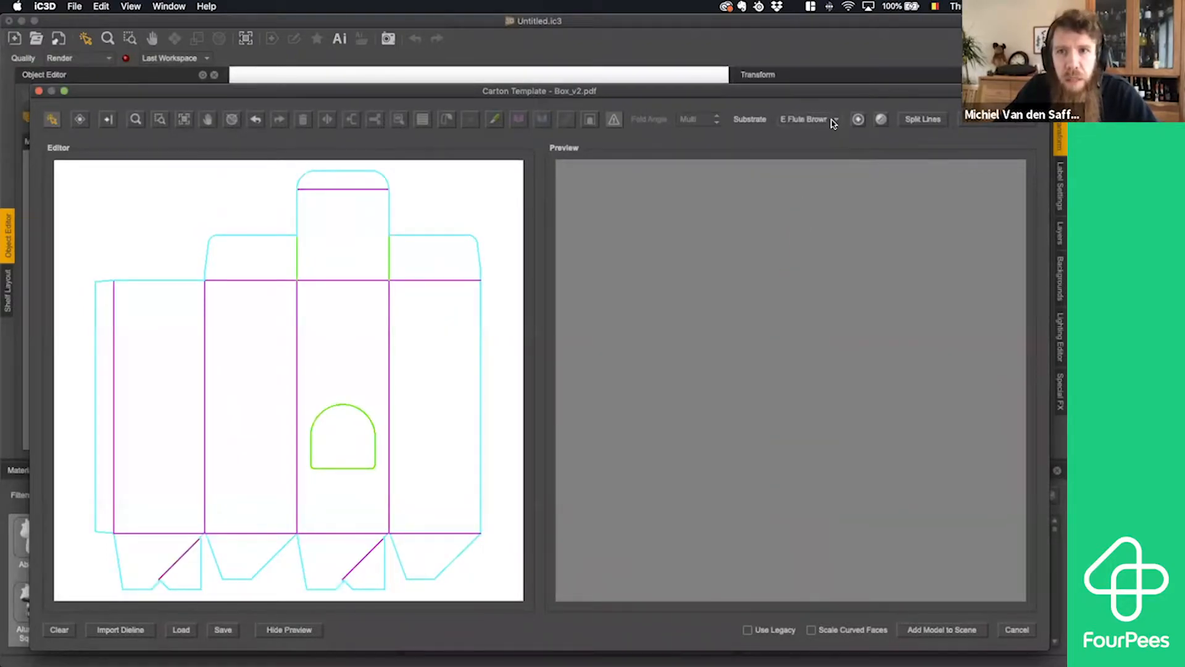
click(838, 120)
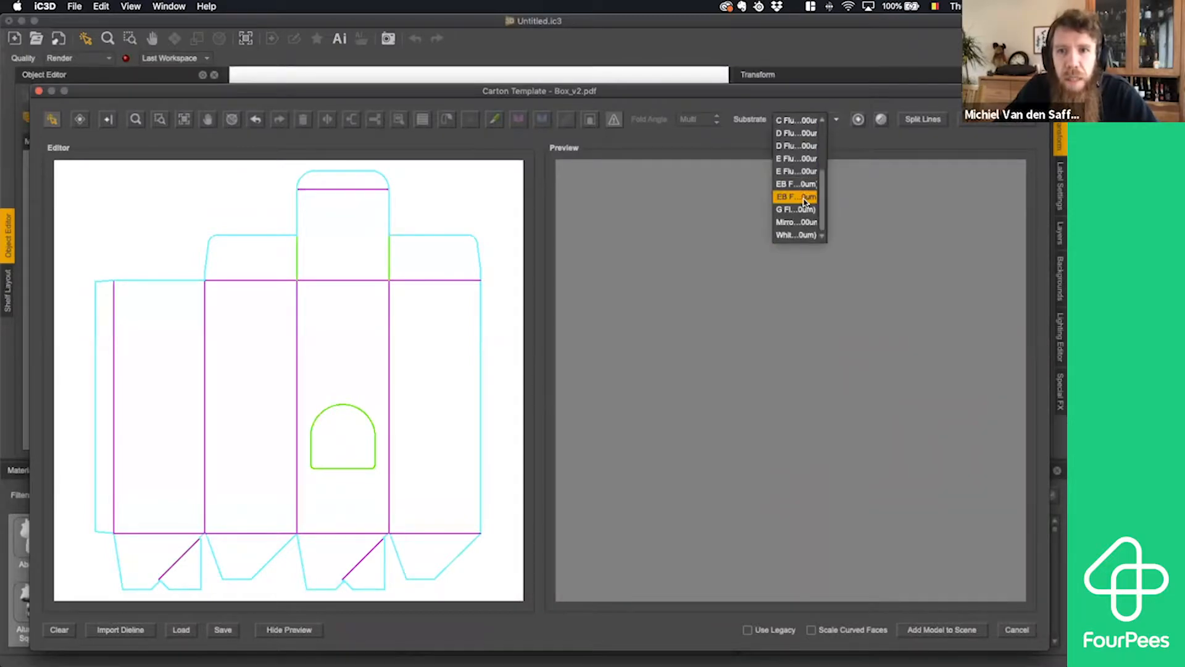
click(795, 235)
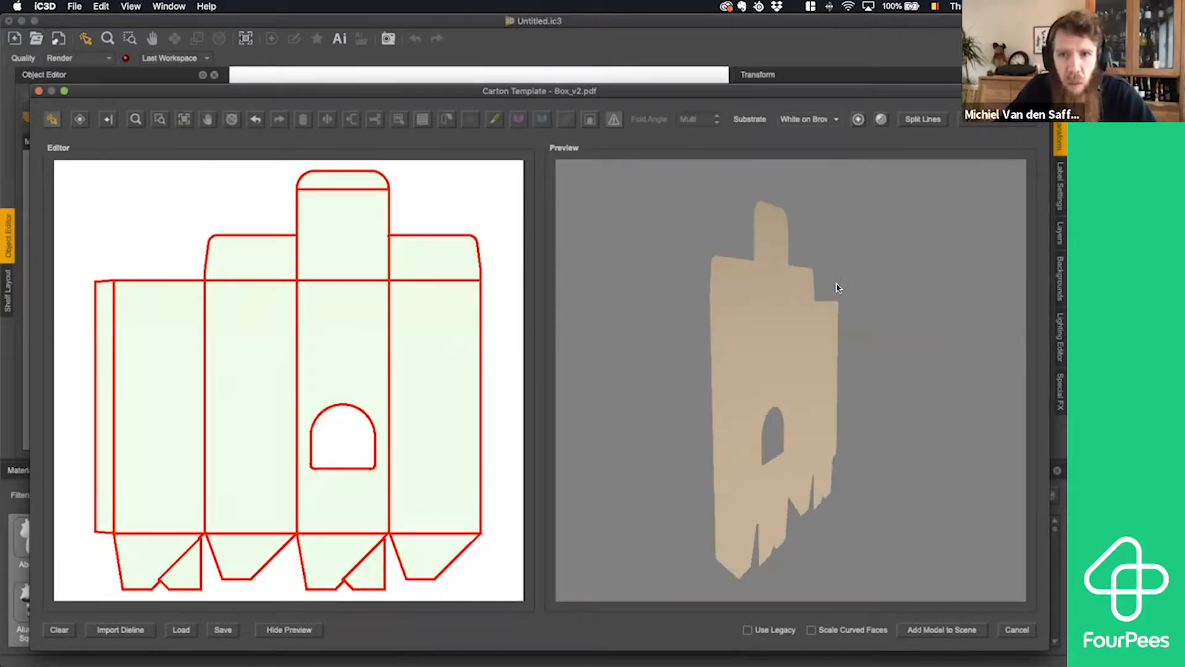
drag(838, 290, 900, 290)
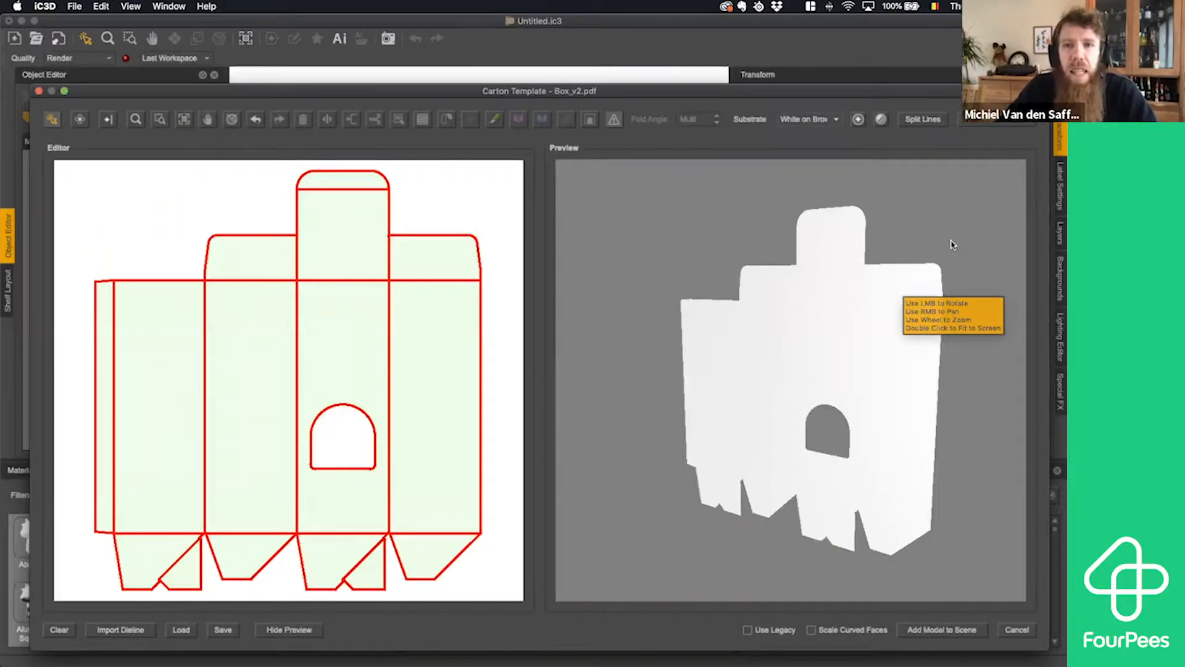
- Set the substrate to E Flute White and make the panel with the arched window the model's front-facing panel
click(836, 120)
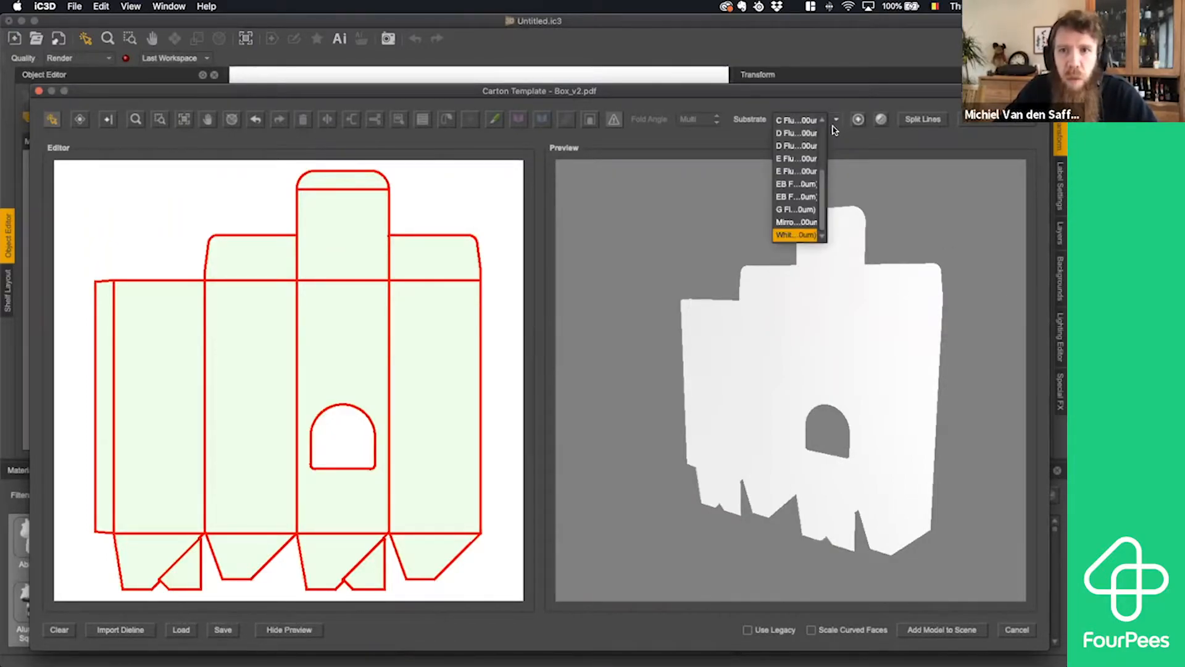
click(806, 172)
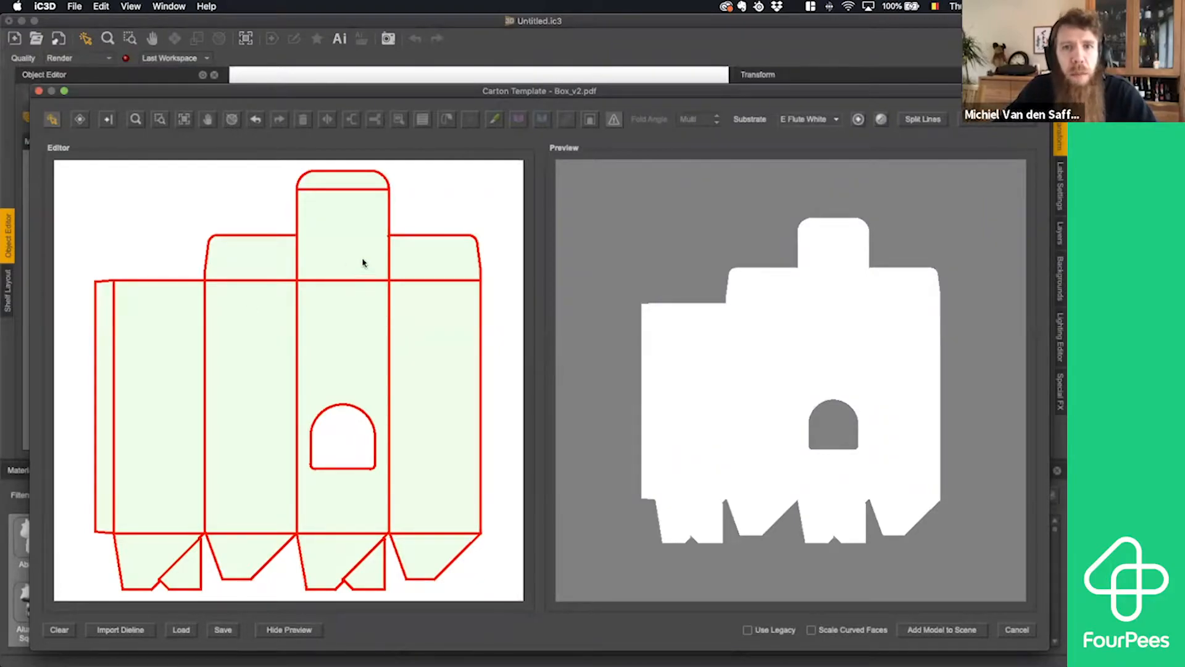
click(434, 212)
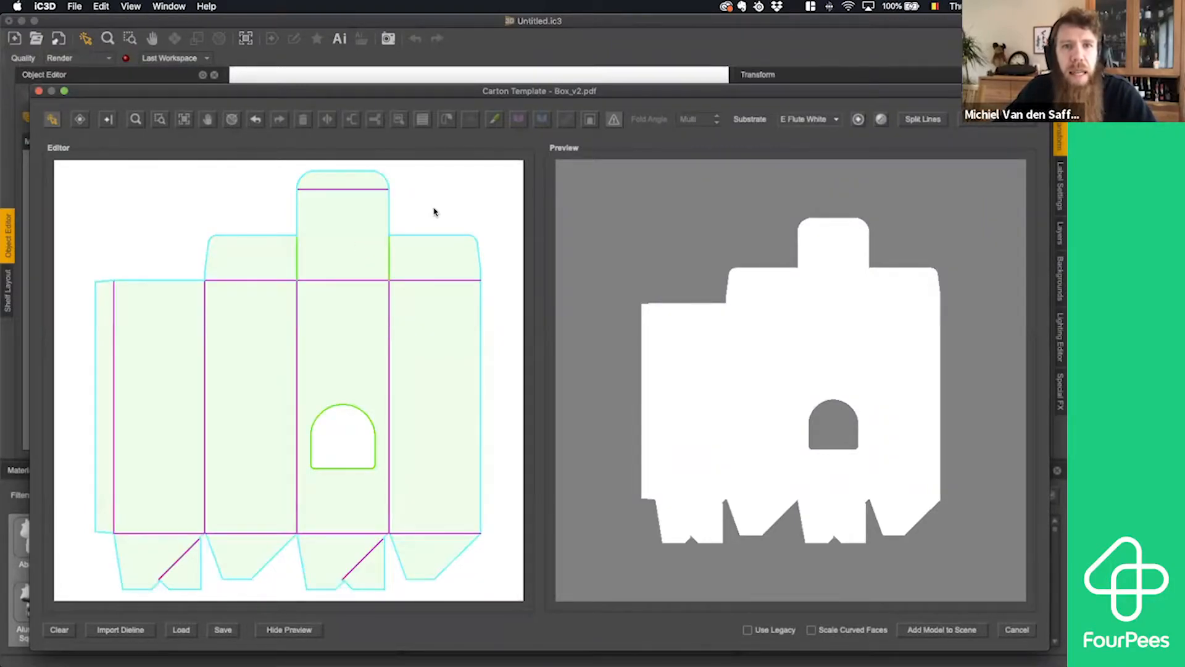
click(371, 346)
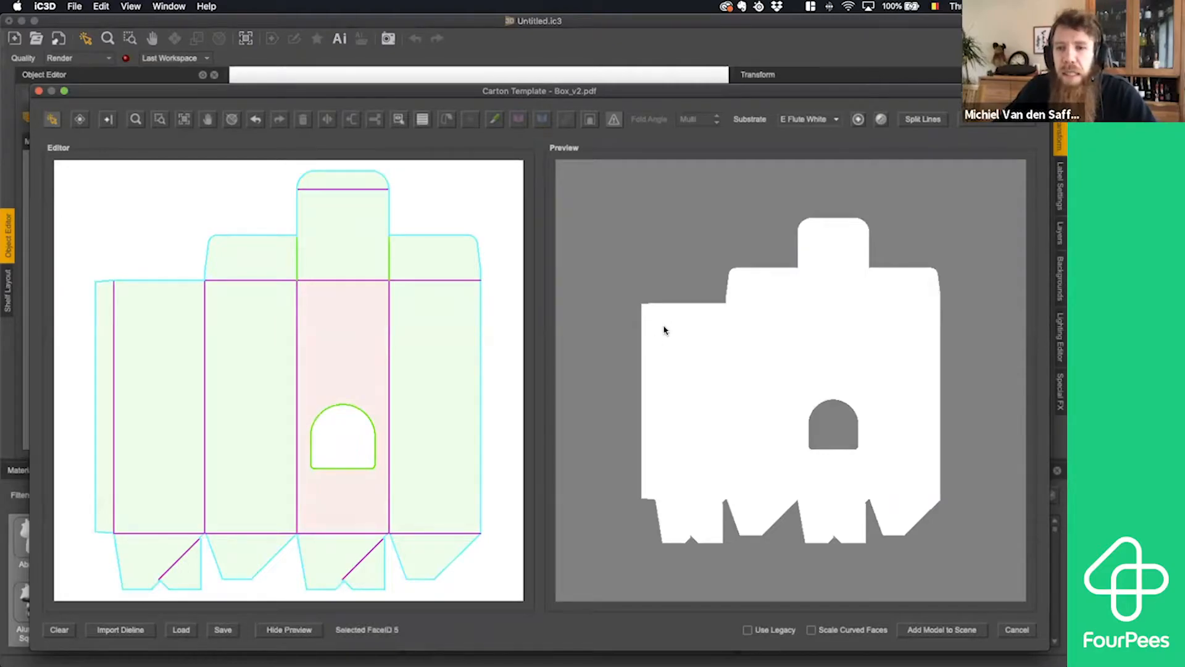
click(399, 121)
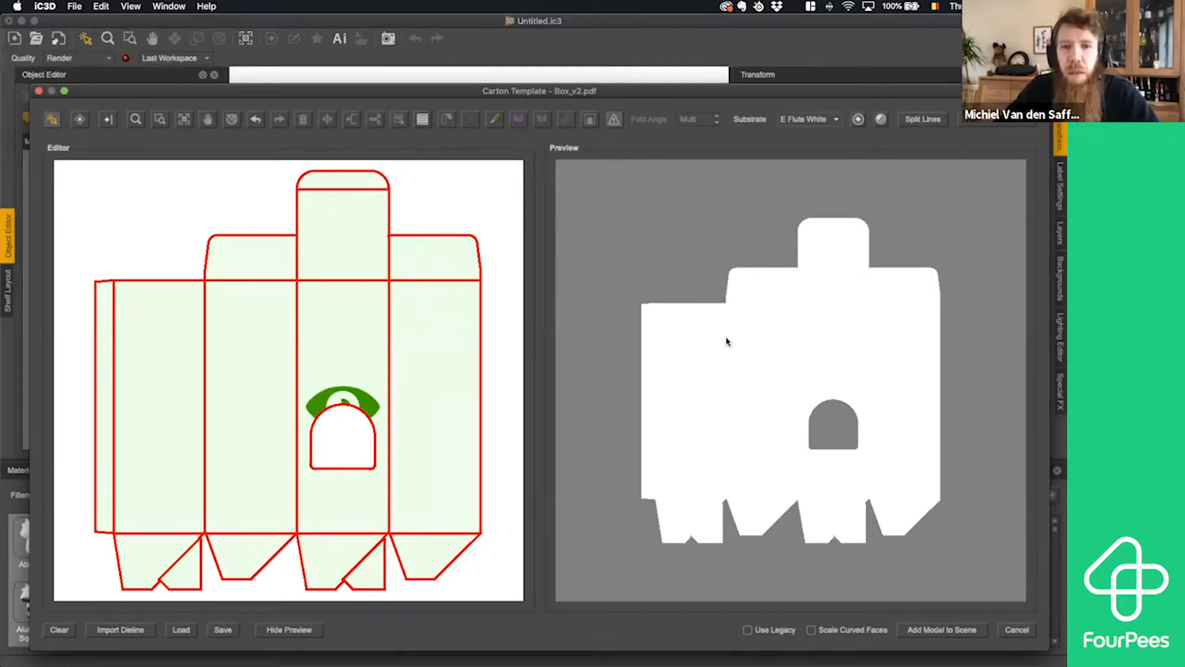
- Set the fold angle of the four vertical folds between the glue flap and the main panels to 90
click(121, 316)
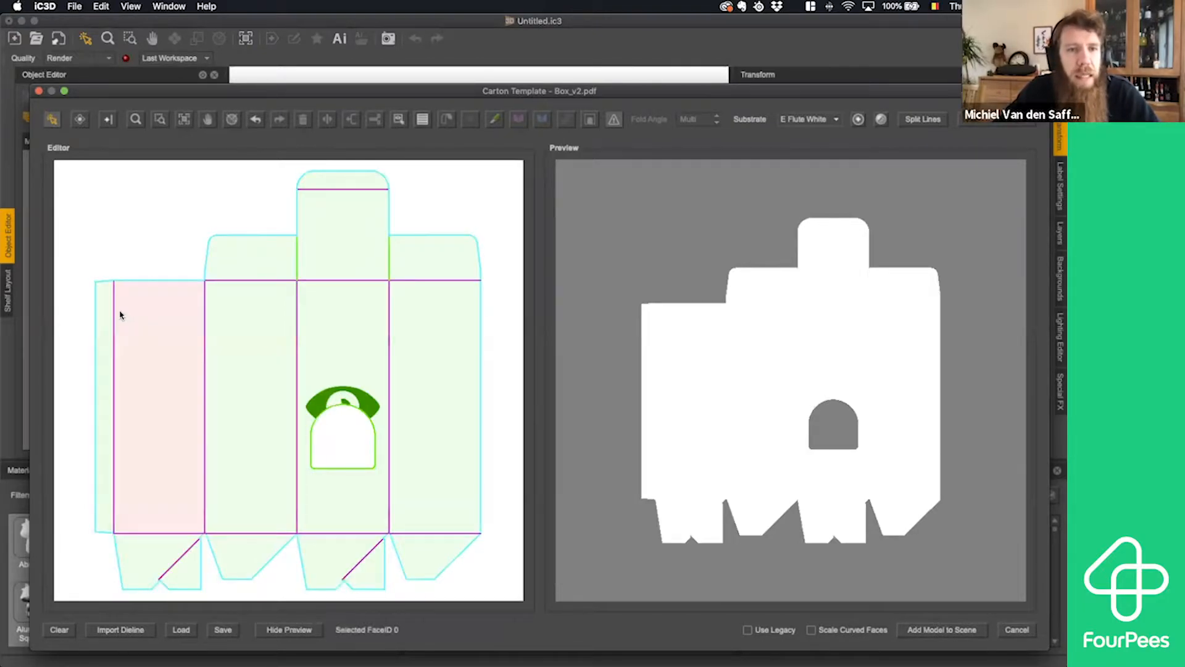
drag(109, 309, 418, 327)
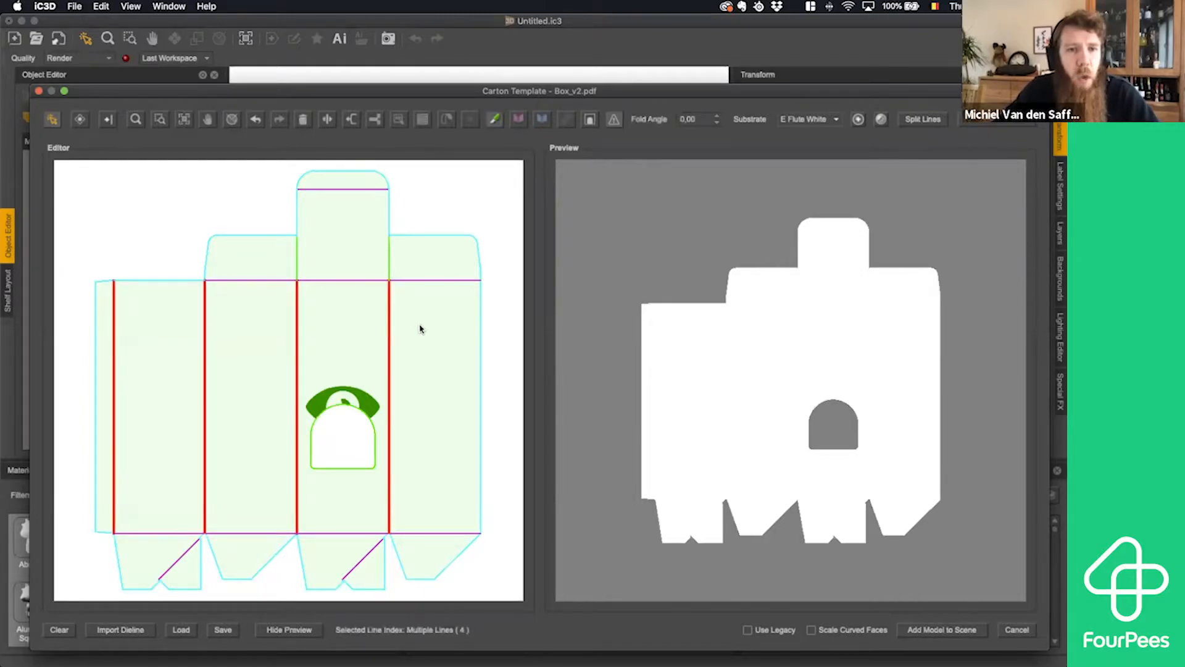
drag(699, 122, 665, 123)
text(90)
key(Return)
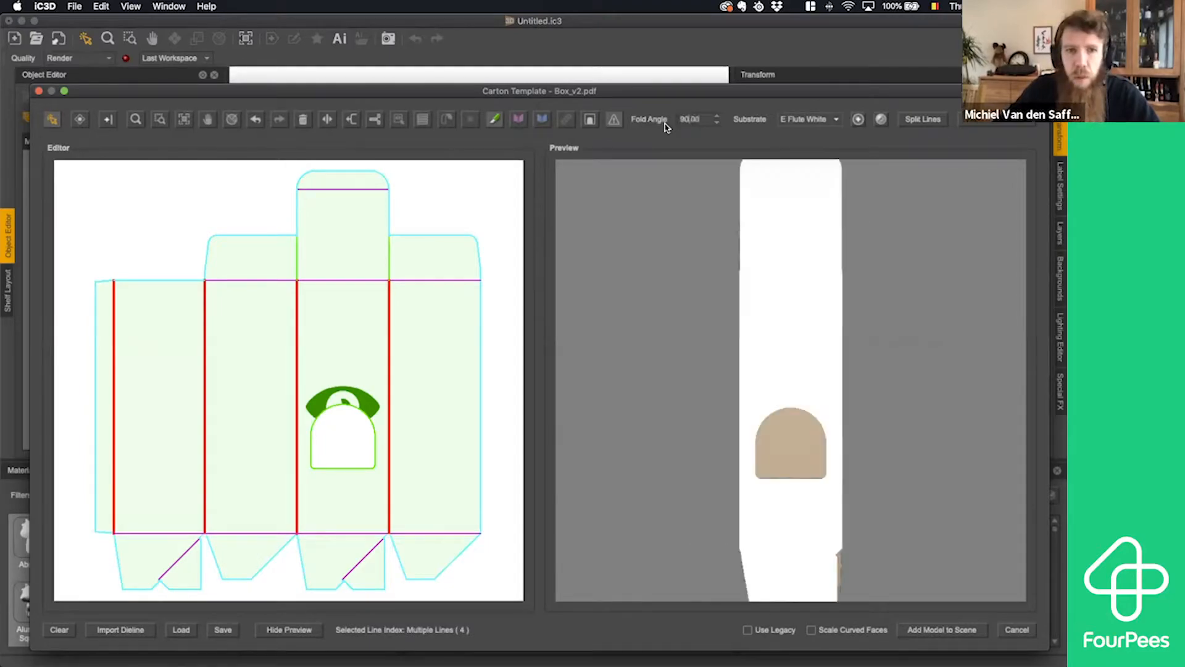
- Set the fold angle of the four horizontal folds joining the bottom flaps to the main panels to 91
drag(802, 315, 715, 313)
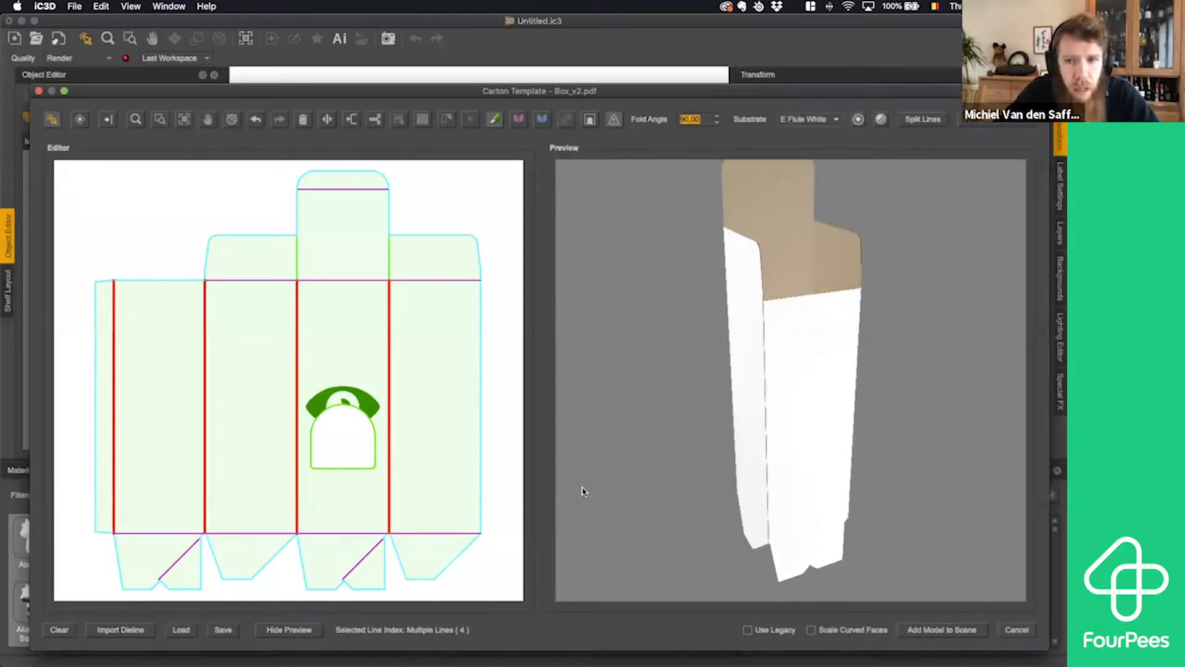
drag(720, 460, 724, 429)
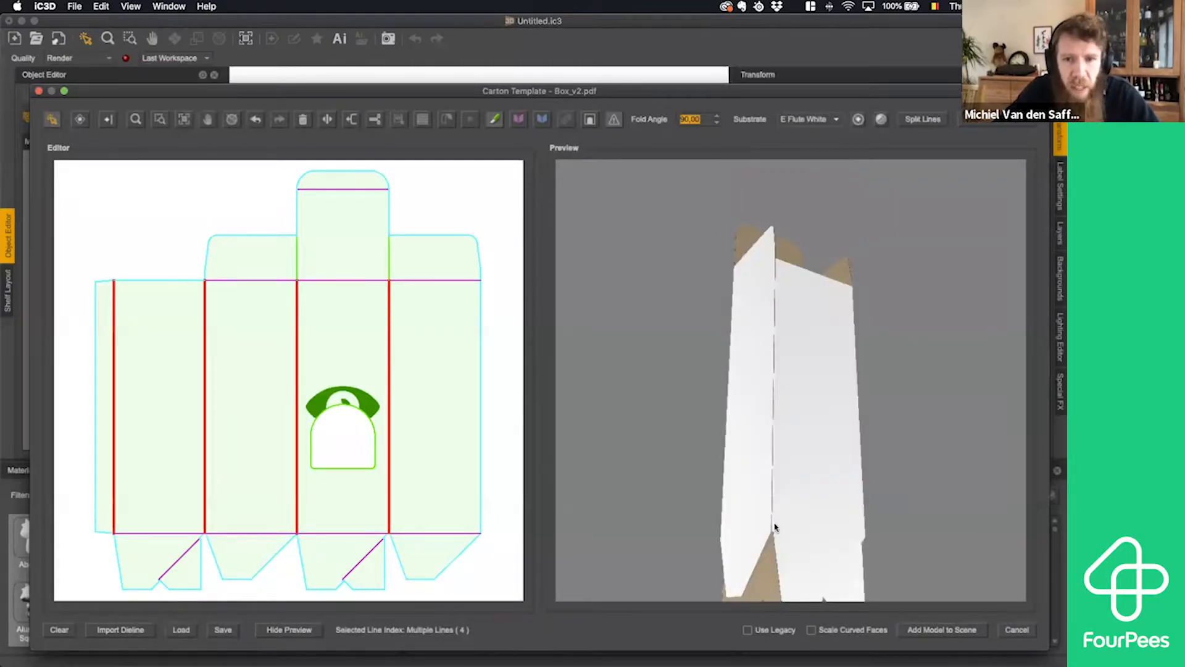
drag(793, 518, 784, 572)
click(169, 541)
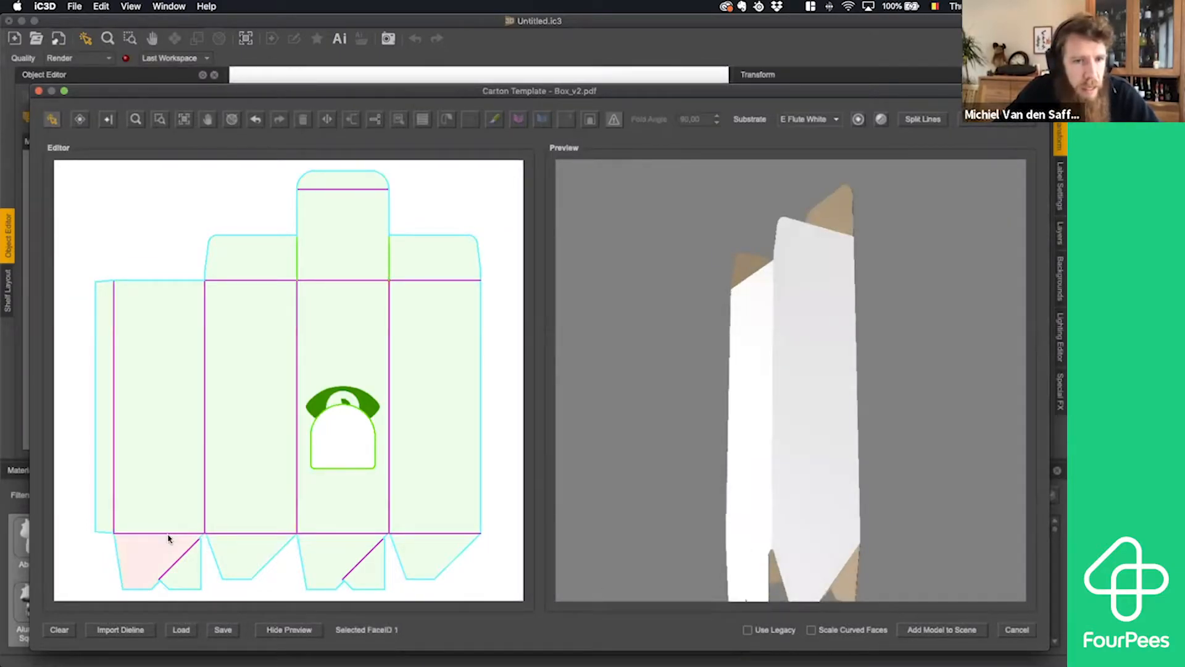
click(172, 533)
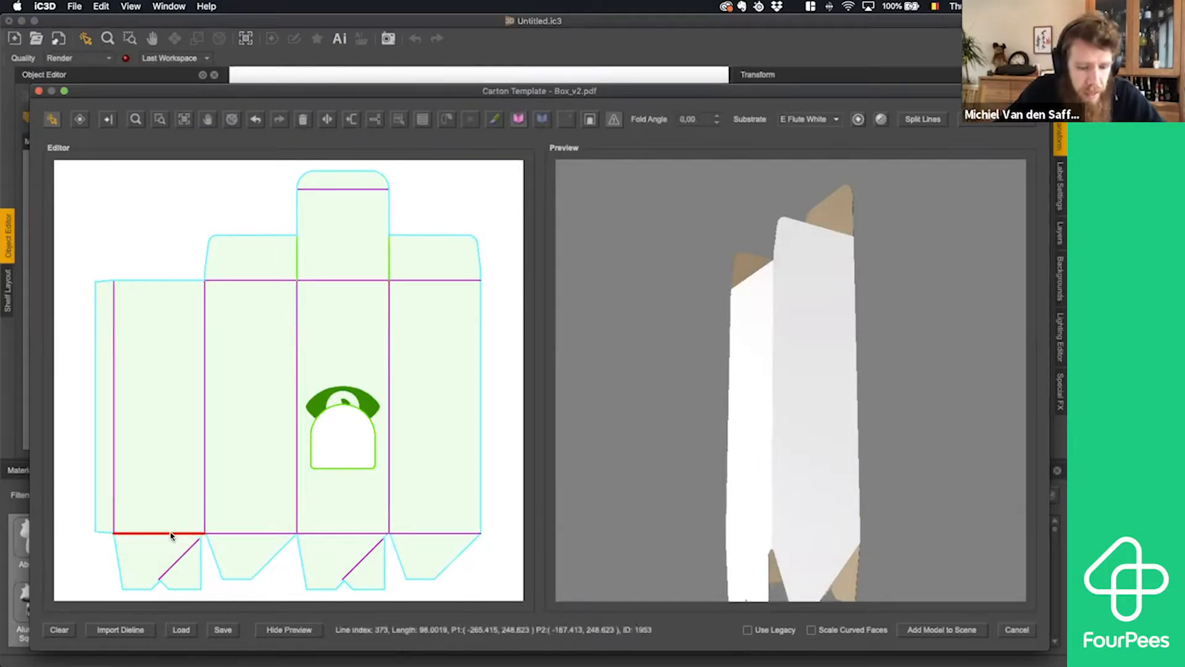
shift+click(248, 534)
shift+click(336, 534)
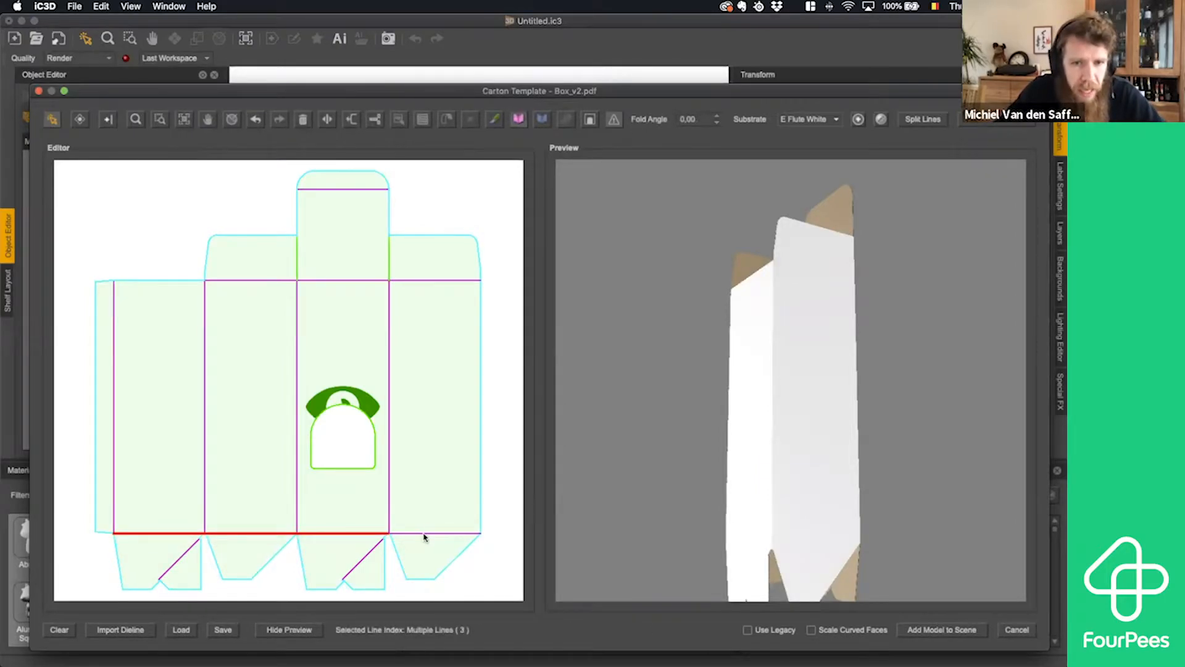
shift+click(424, 535)
drag(705, 118, 668, 119)
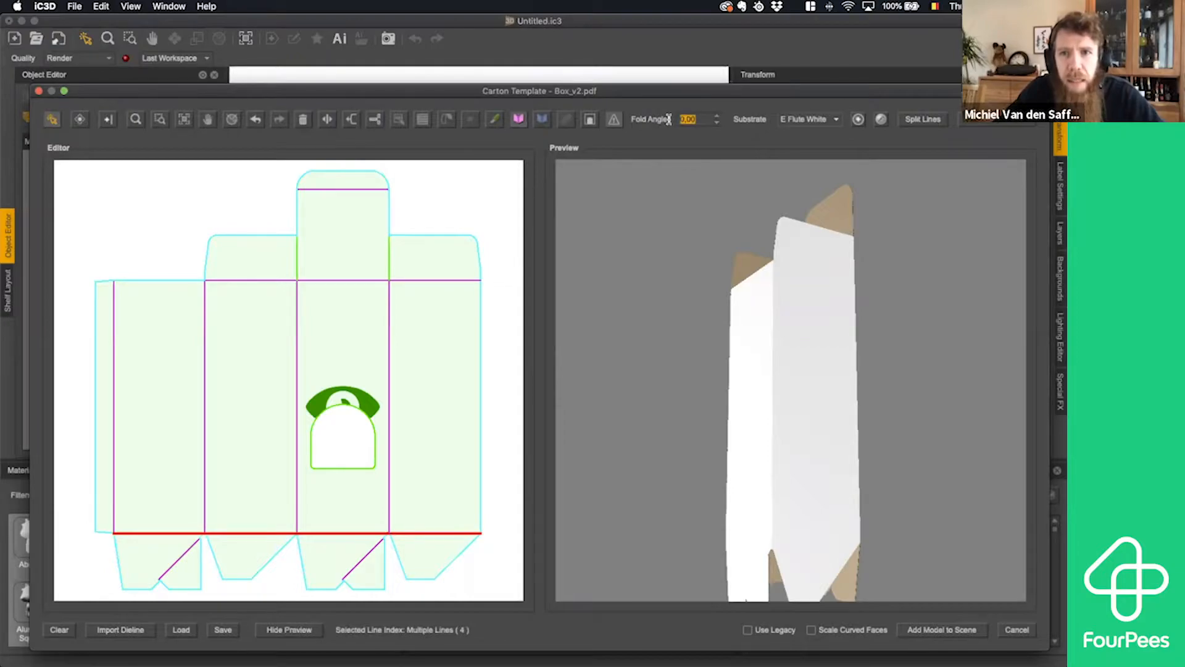
text(91)
key(Return)
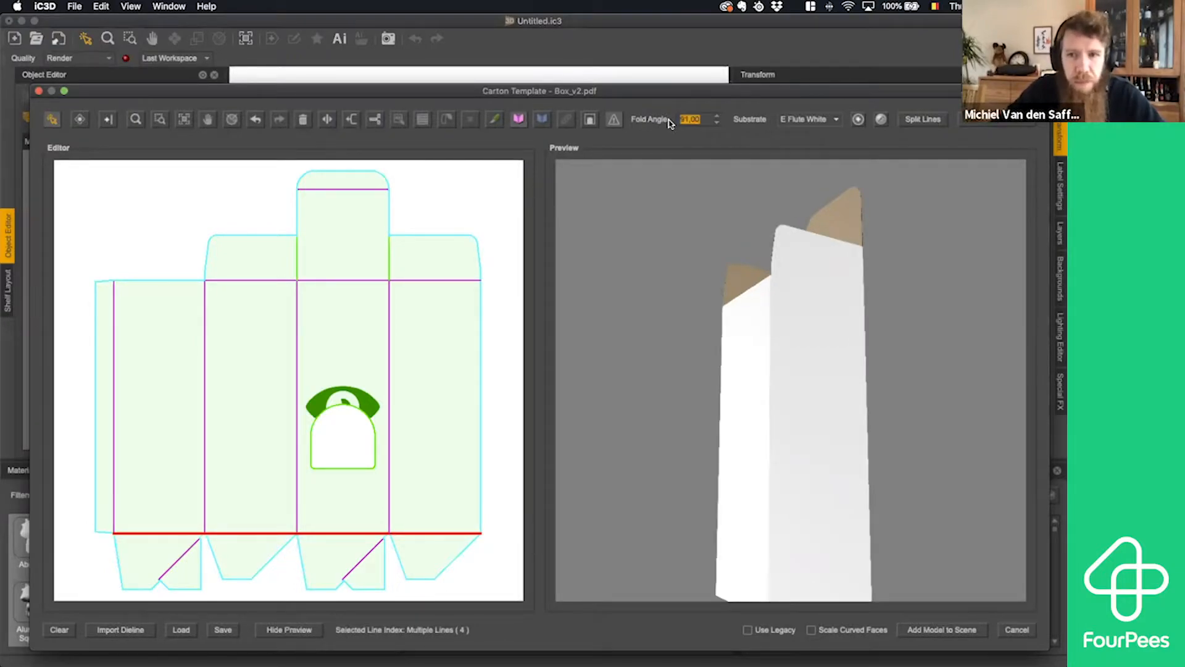
- Set the fold angle of the whole diagonal crease on the window panel's bottom flap to -1
drag(782, 404, 785, 364)
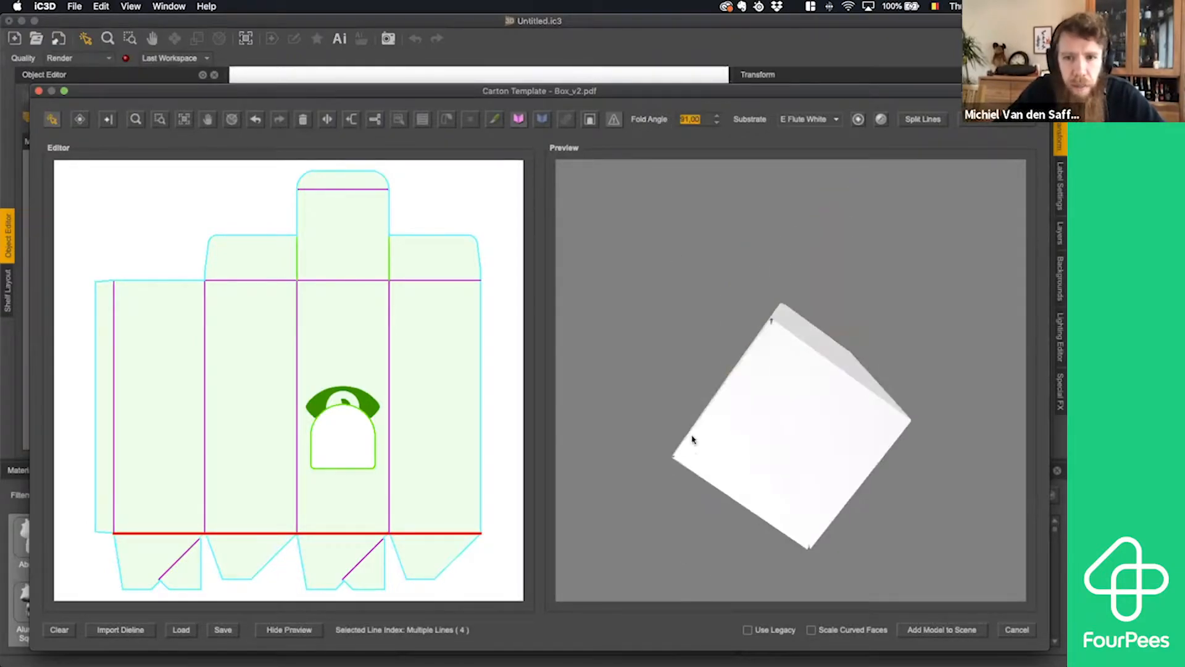
click(361, 555)
click(370, 557)
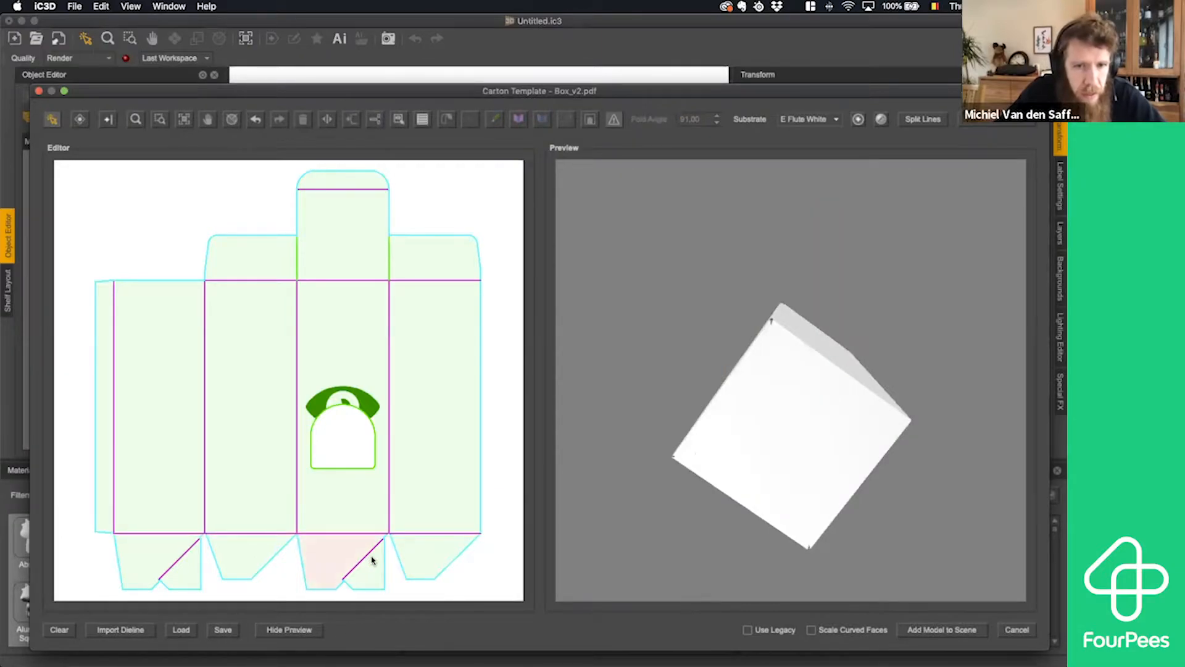
click(373, 551)
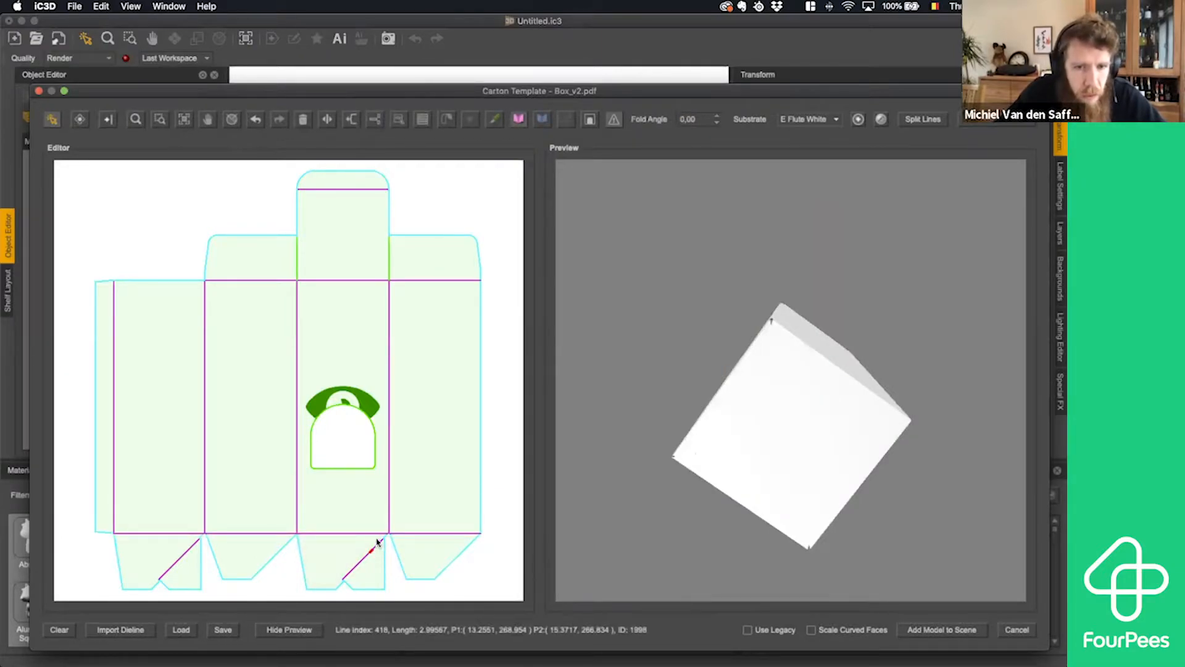
drag(380, 537, 346, 575)
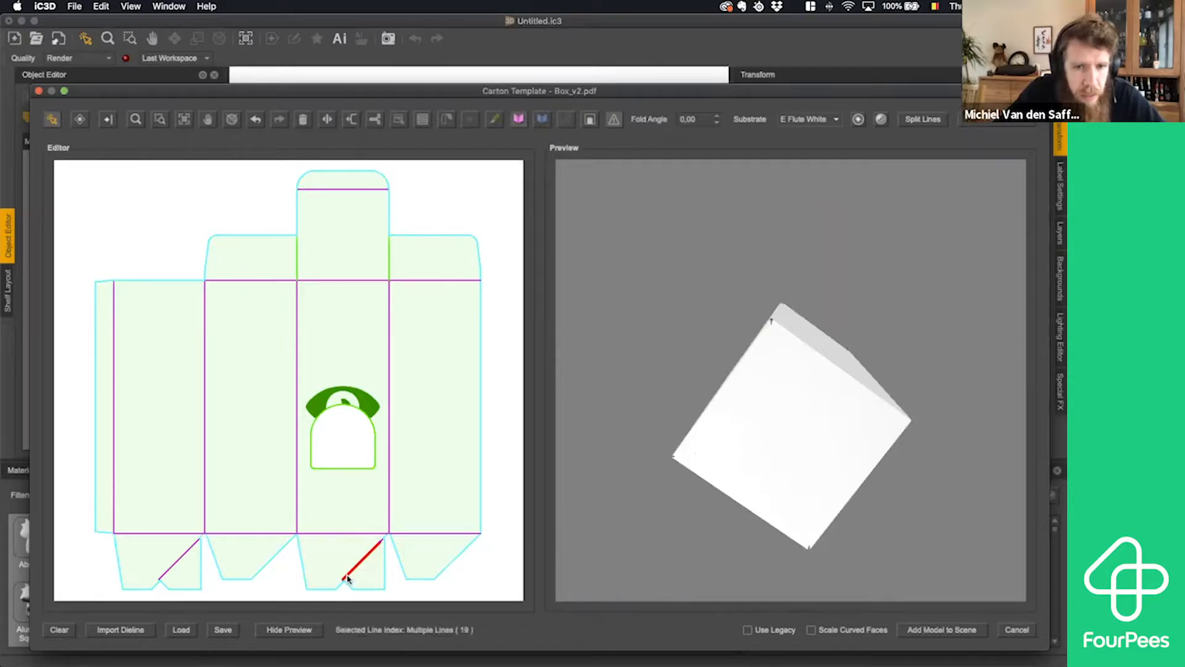
shift+click(382, 542)
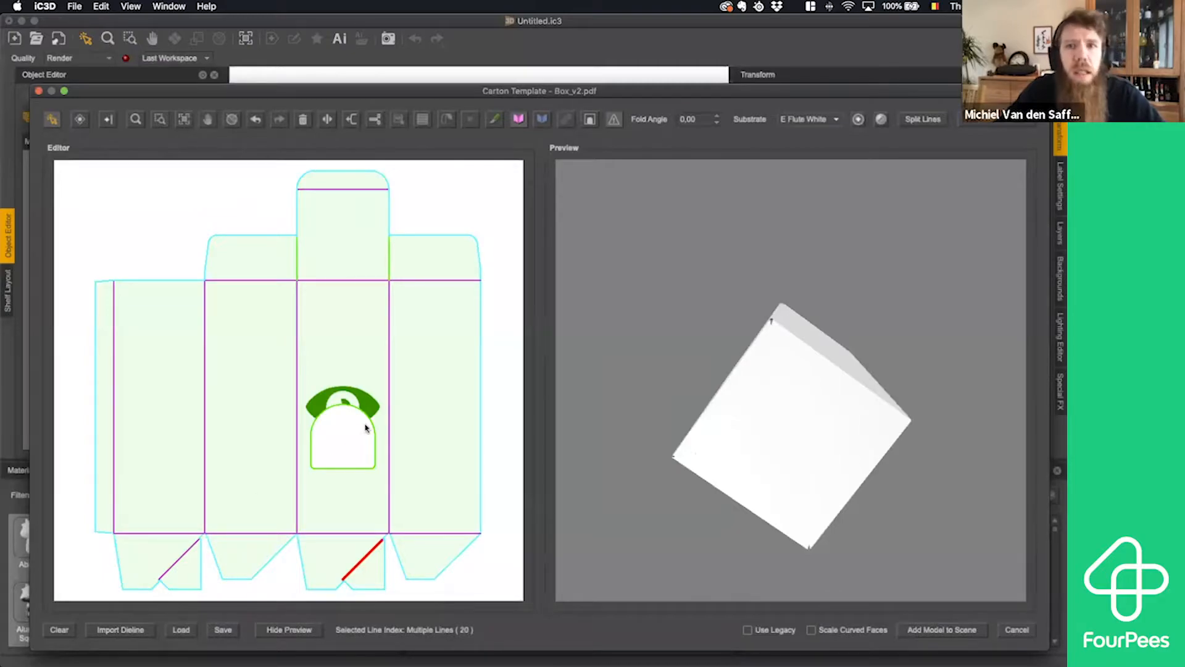
click(716, 117)
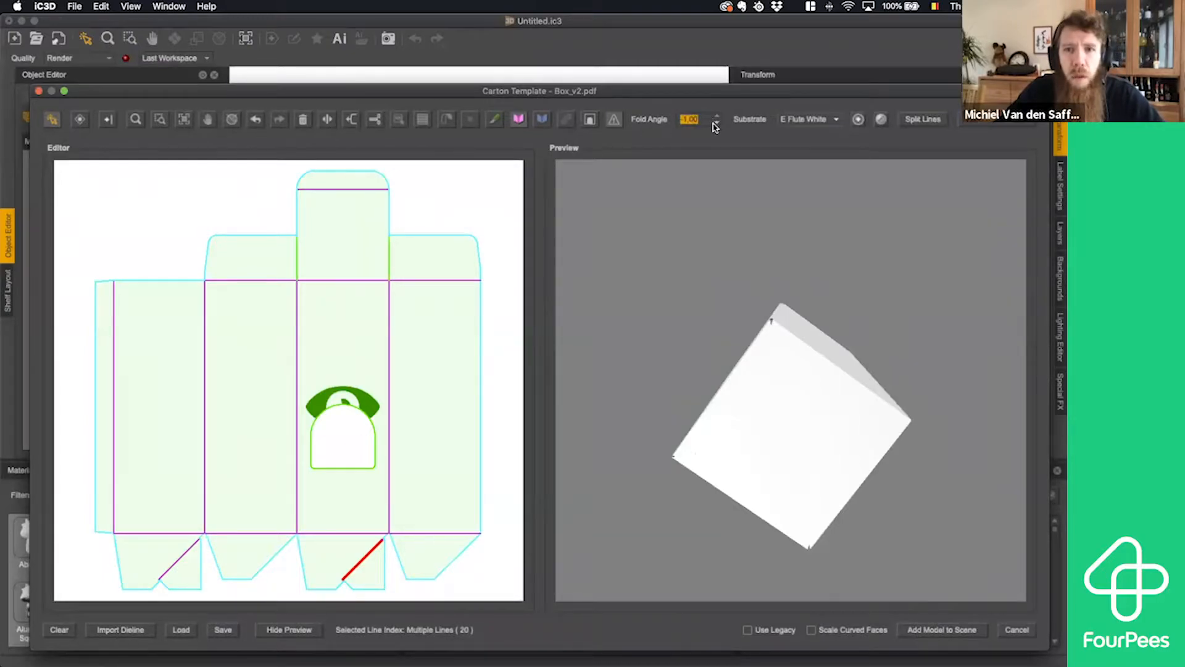
- Set the fold angle of the whole diagonal crease on the leftmost main panel's bottom flap to -2
click(192, 544)
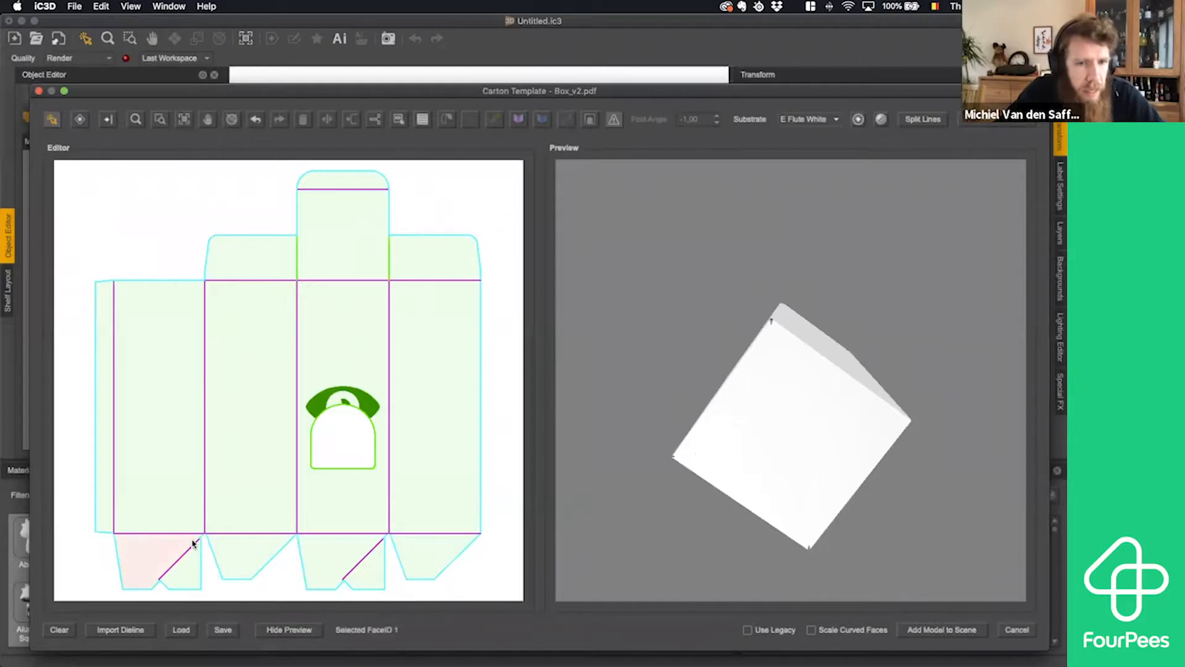
click(199, 545)
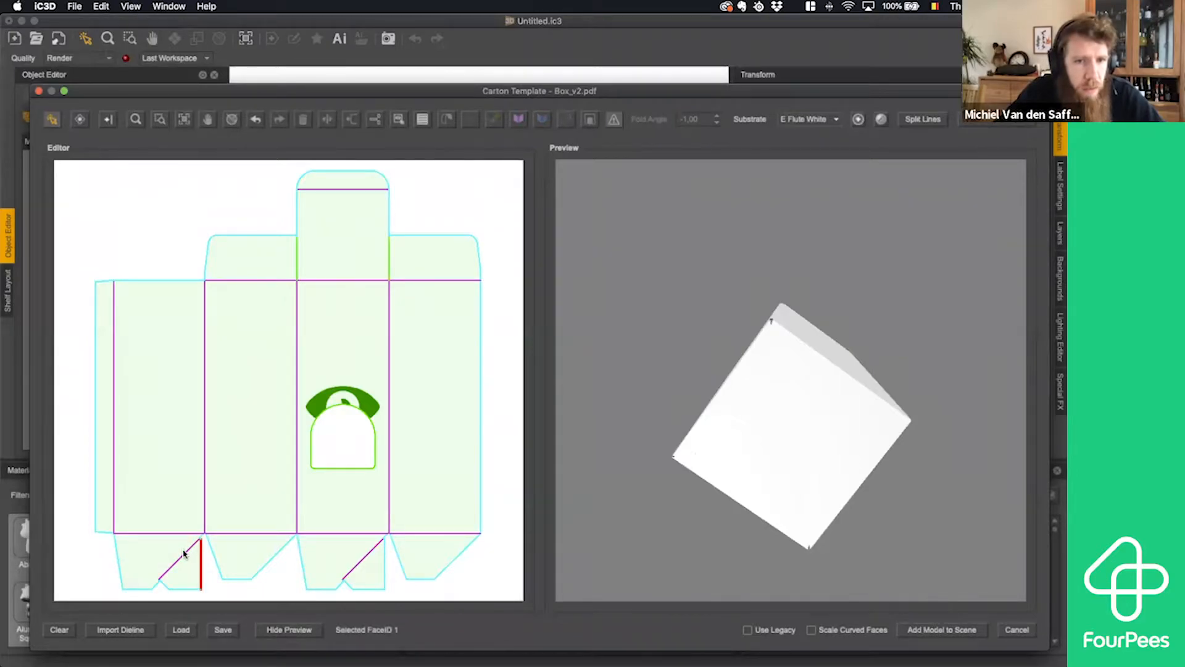
click(159, 119)
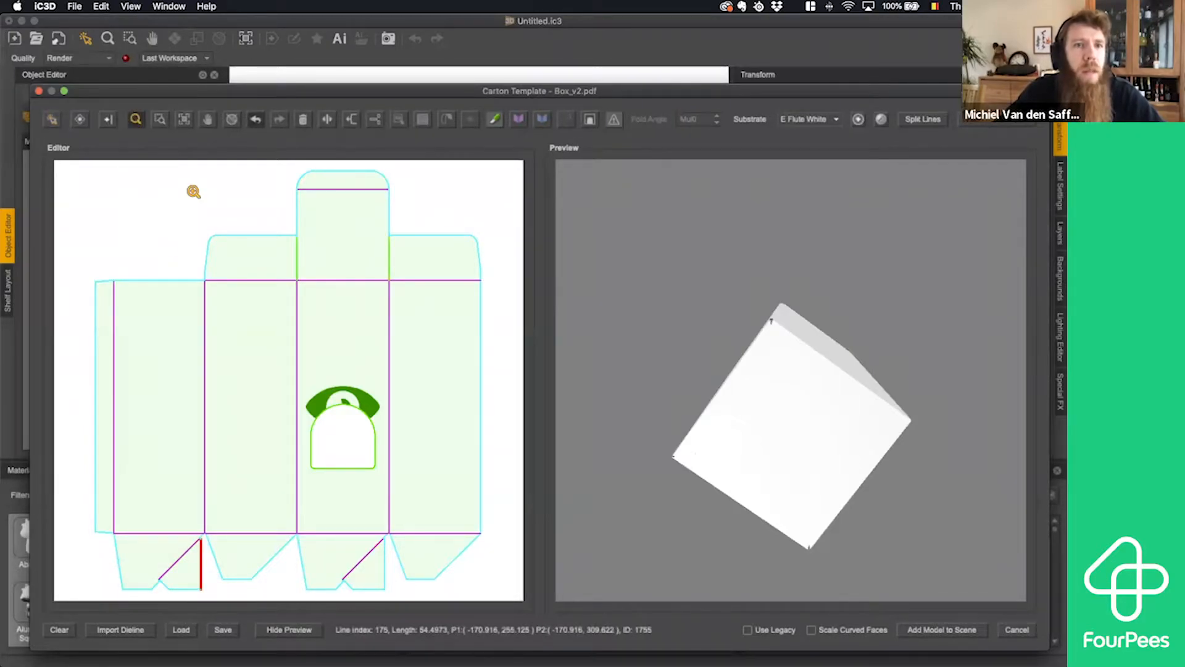
drag(208, 520, 145, 587)
drag(193, 491, 238, 527)
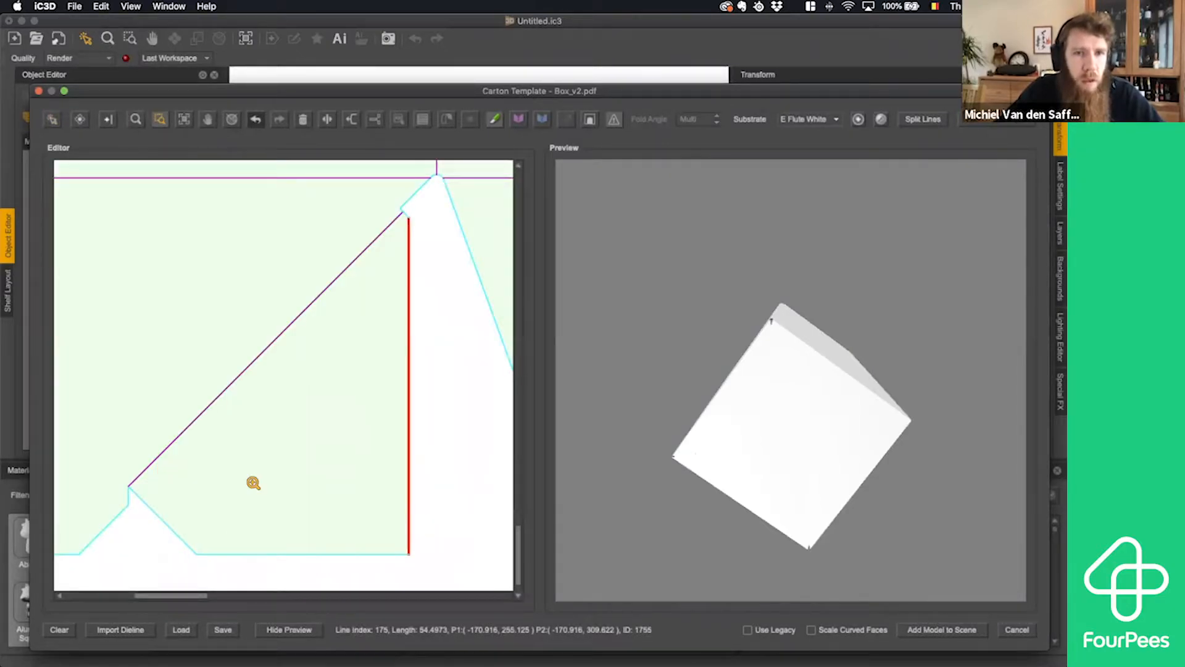
click(52, 119)
click(376, 303)
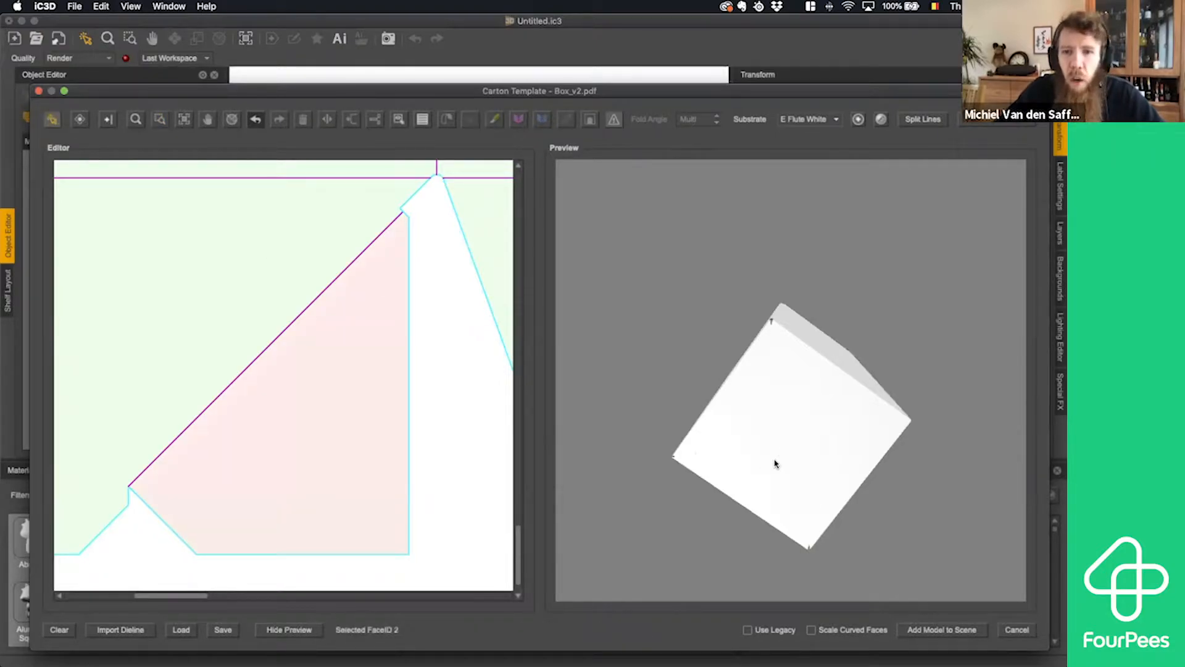
click(398, 218)
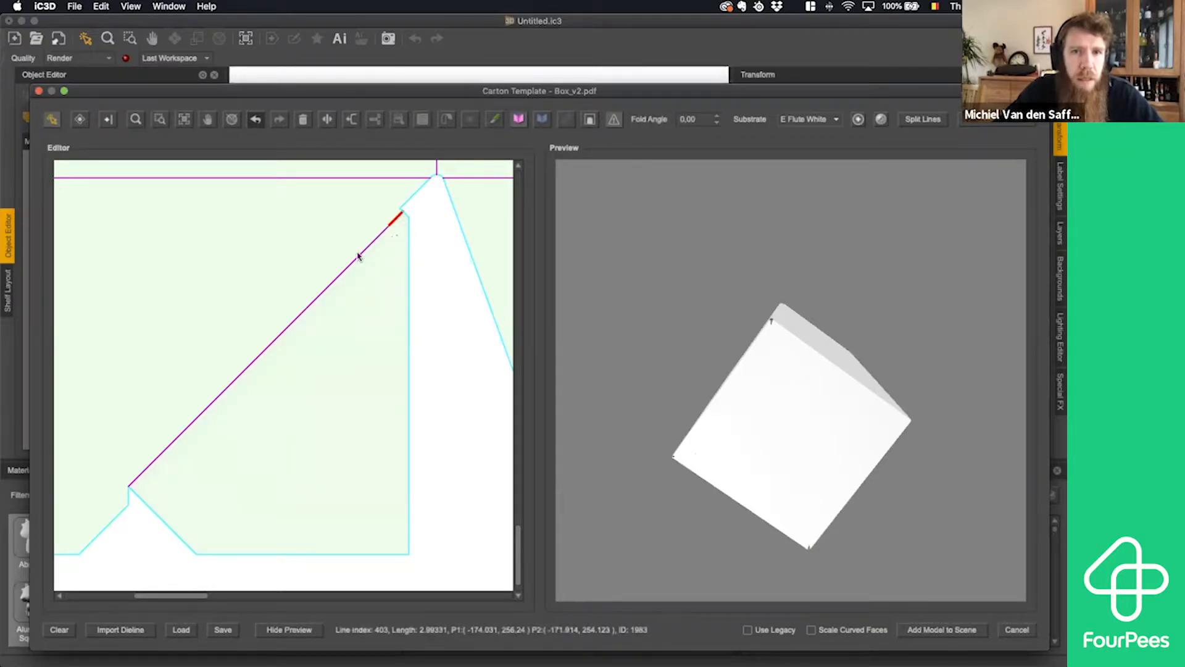
drag(400, 233, 136, 484)
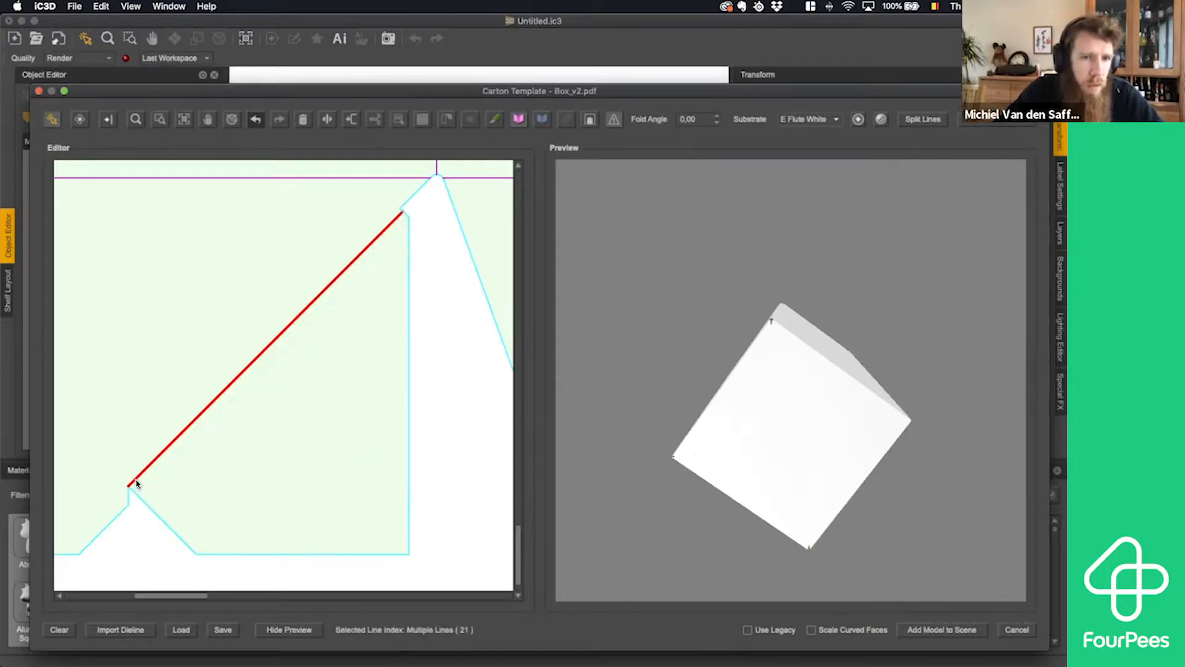
click(717, 115)
click(717, 115)
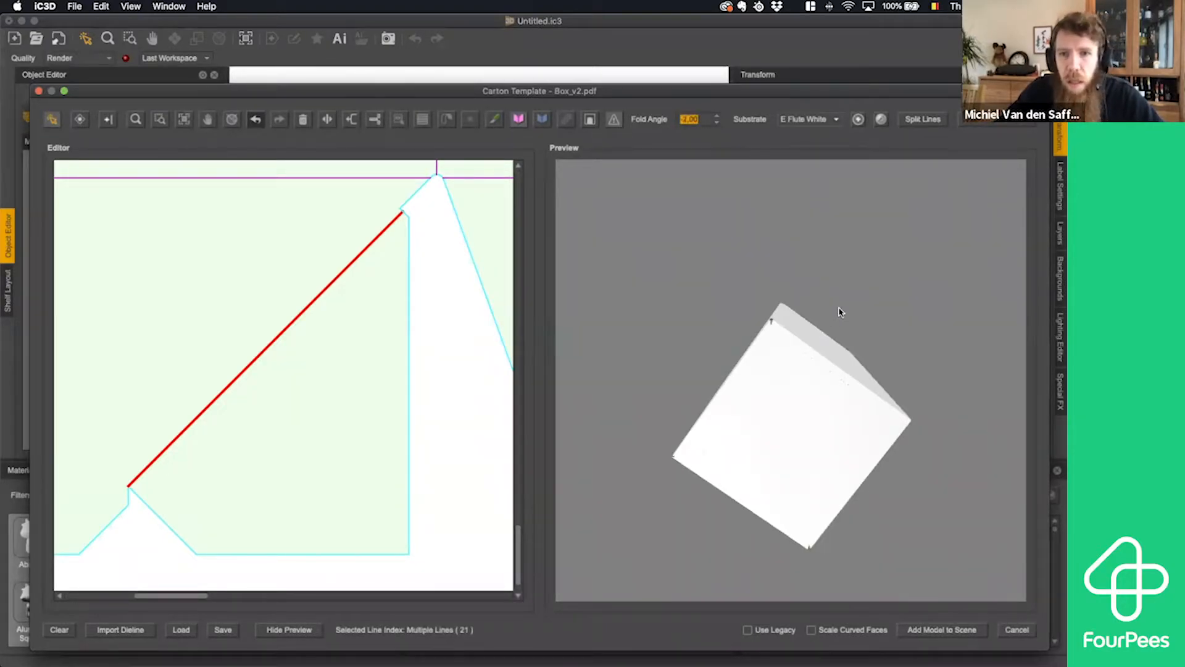
drag(840, 312, 867, 392)
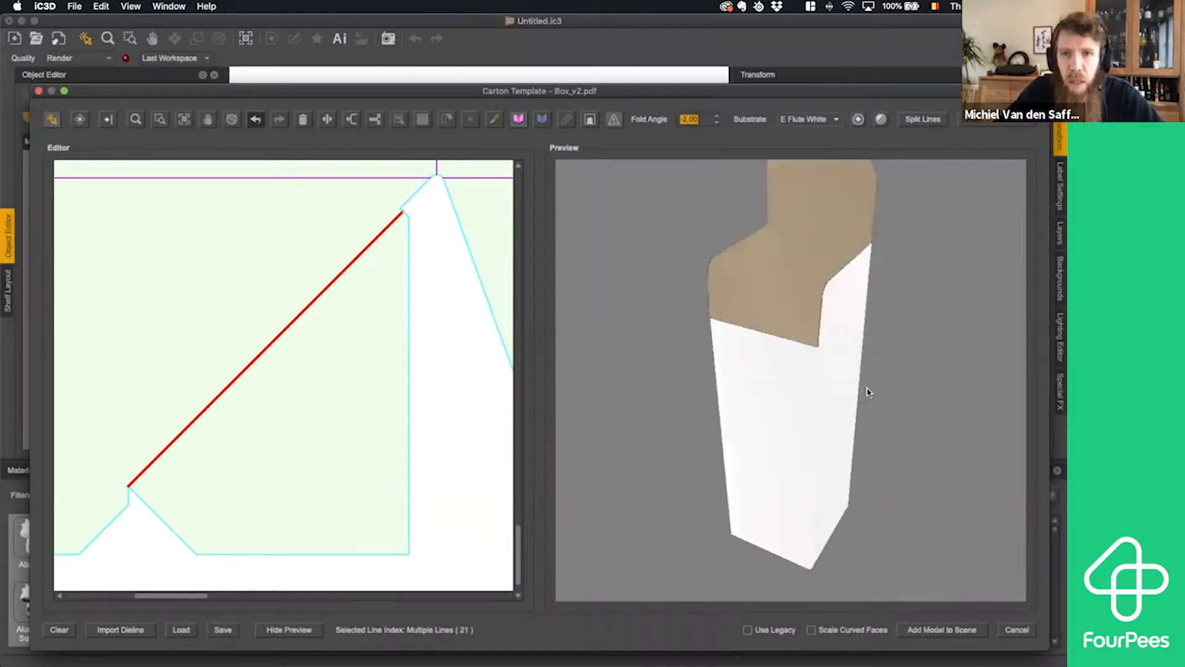
- Set the fold angle of the three horizontal folds joining the top flaps to the main panels and the lid's tuck-flap crease to 90
click(135, 120)
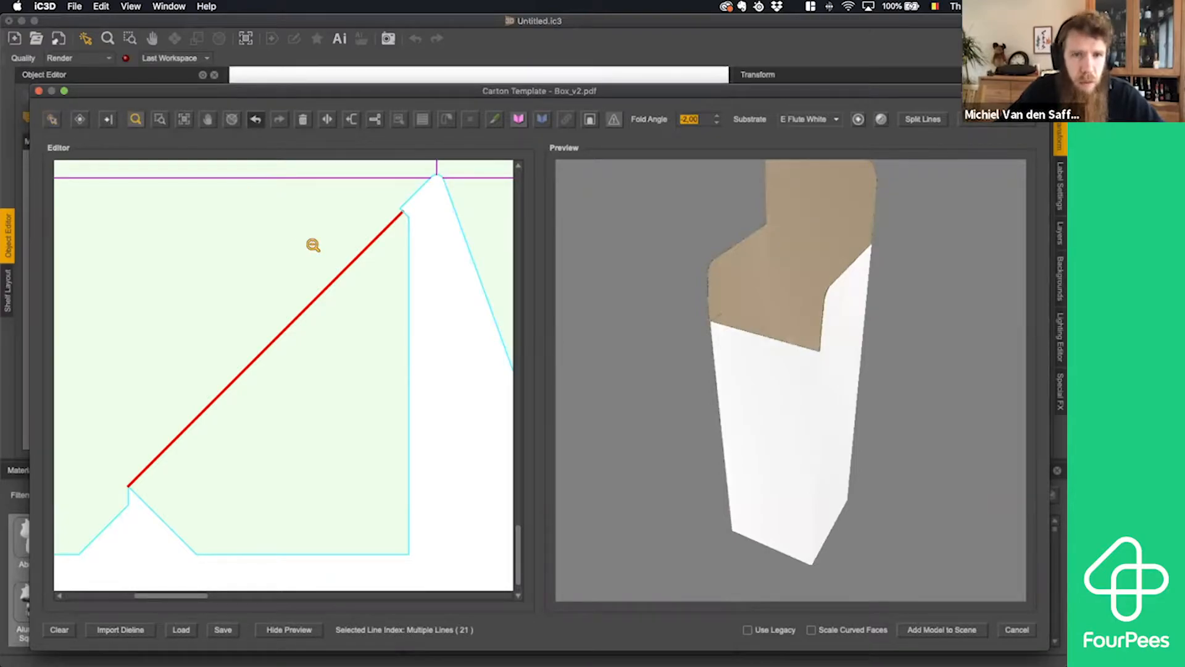
alt+click(325, 267)
alt+click(324, 268)
alt+click(321, 267)
alt+click(318, 267)
alt+click(318, 267)
alt+click(318, 267)
alt+click(317, 268)
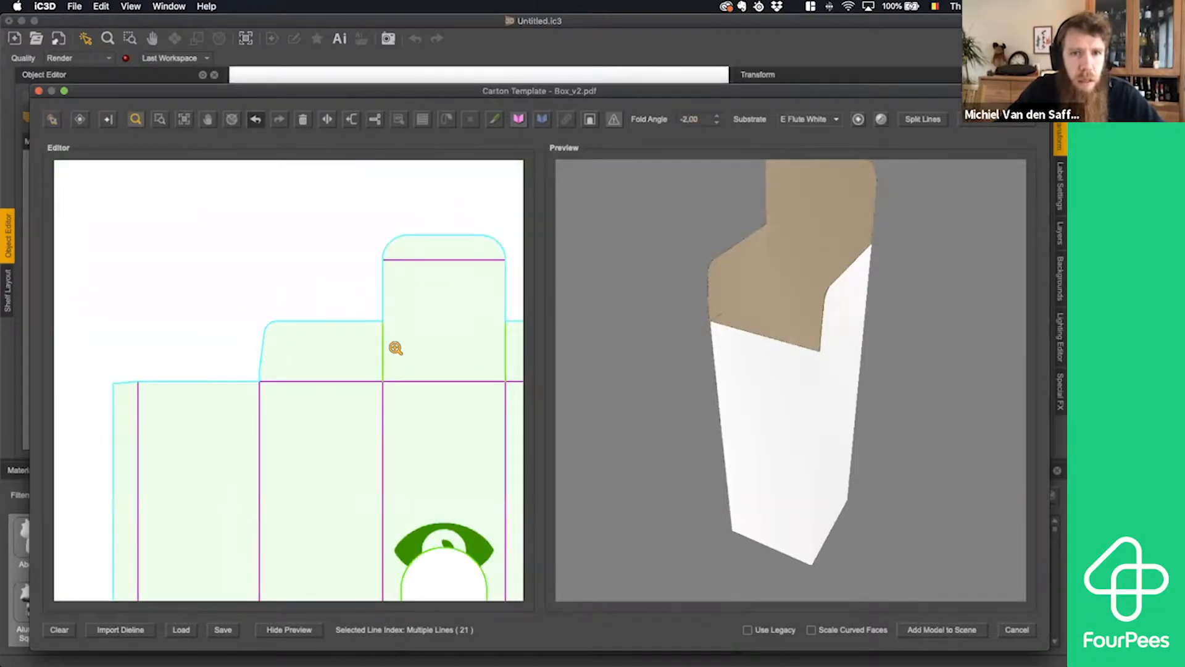
alt+click(398, 346)
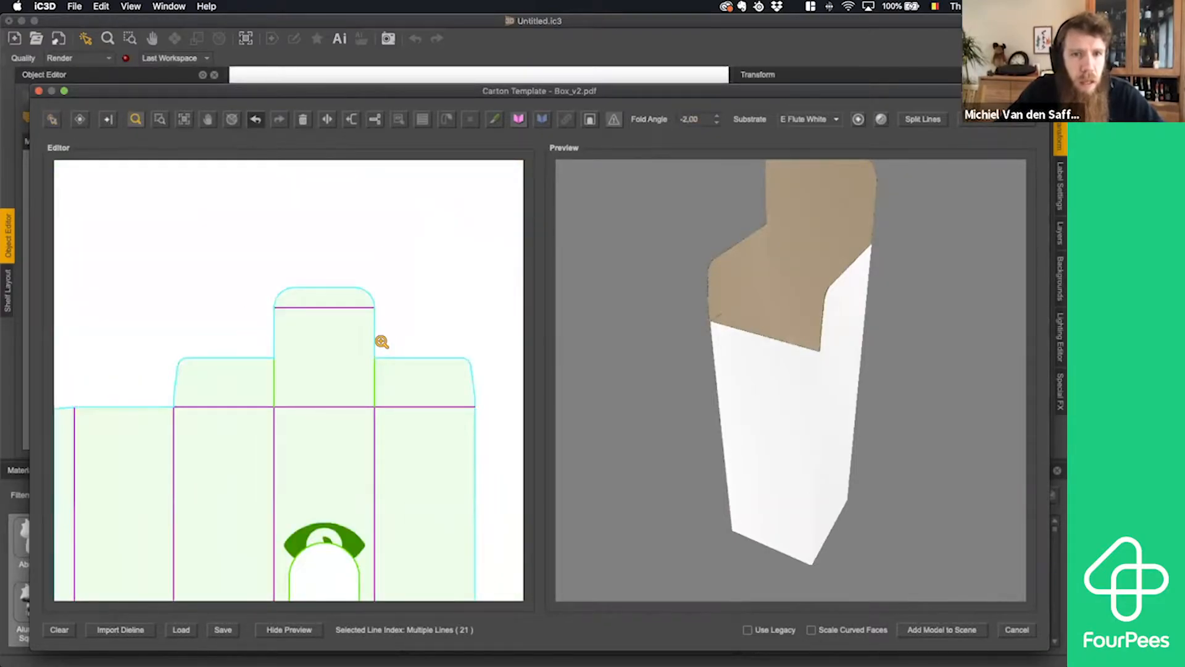
click(55, 121)
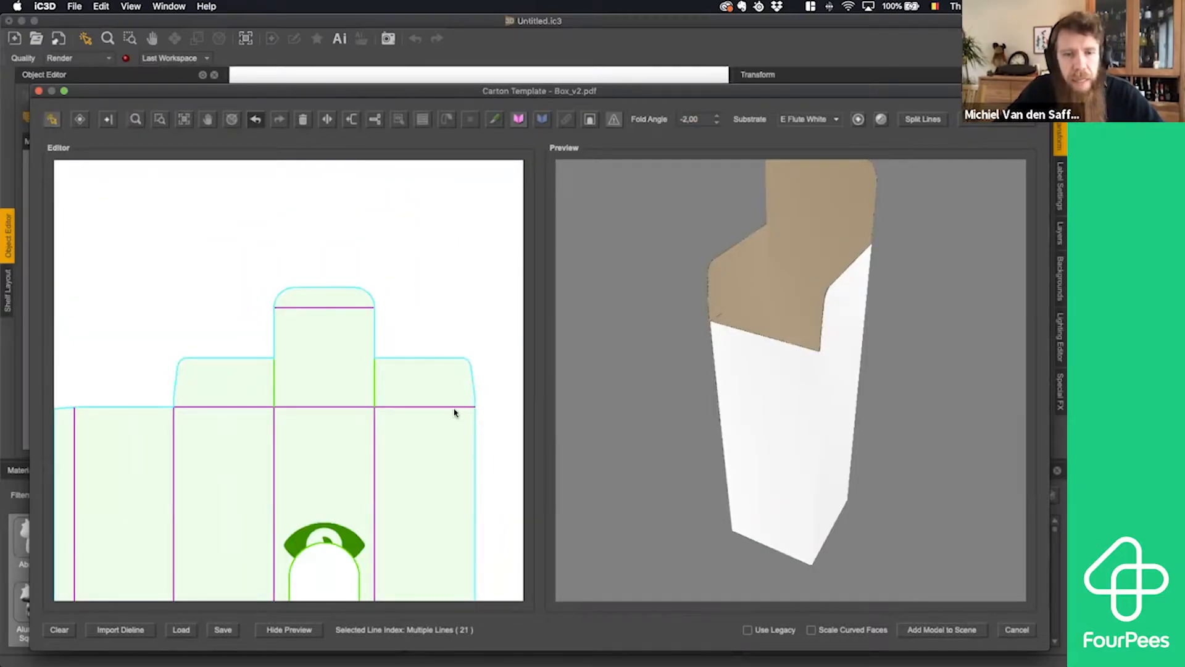
click(229, 407)
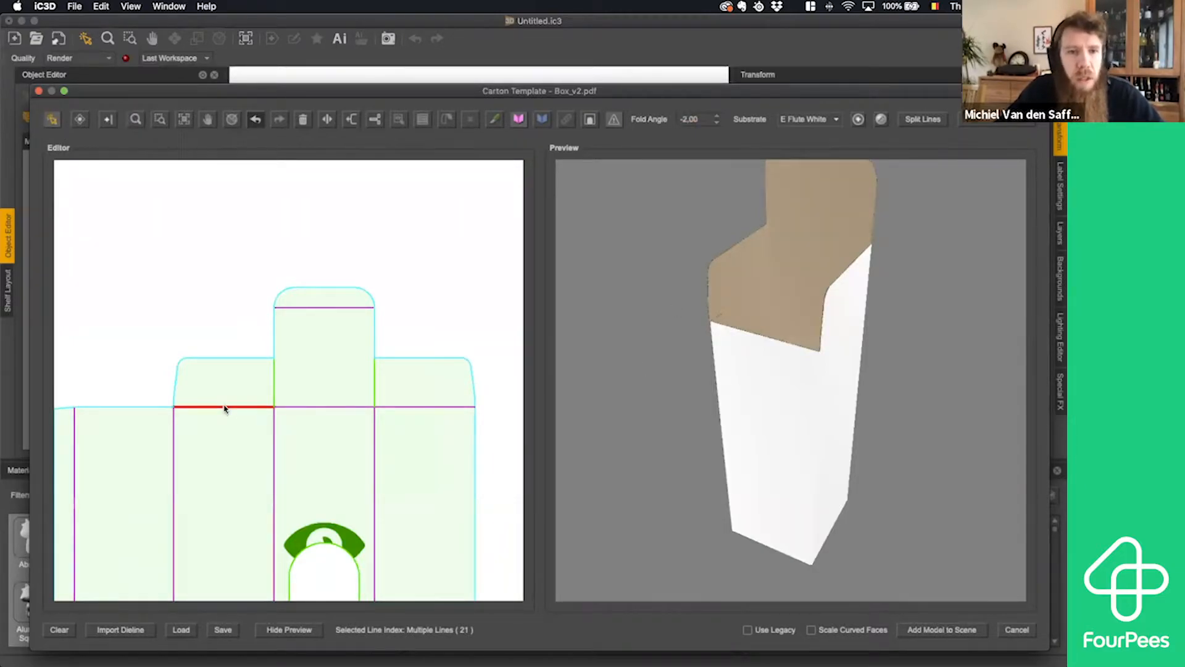
shift+click(395, 407)
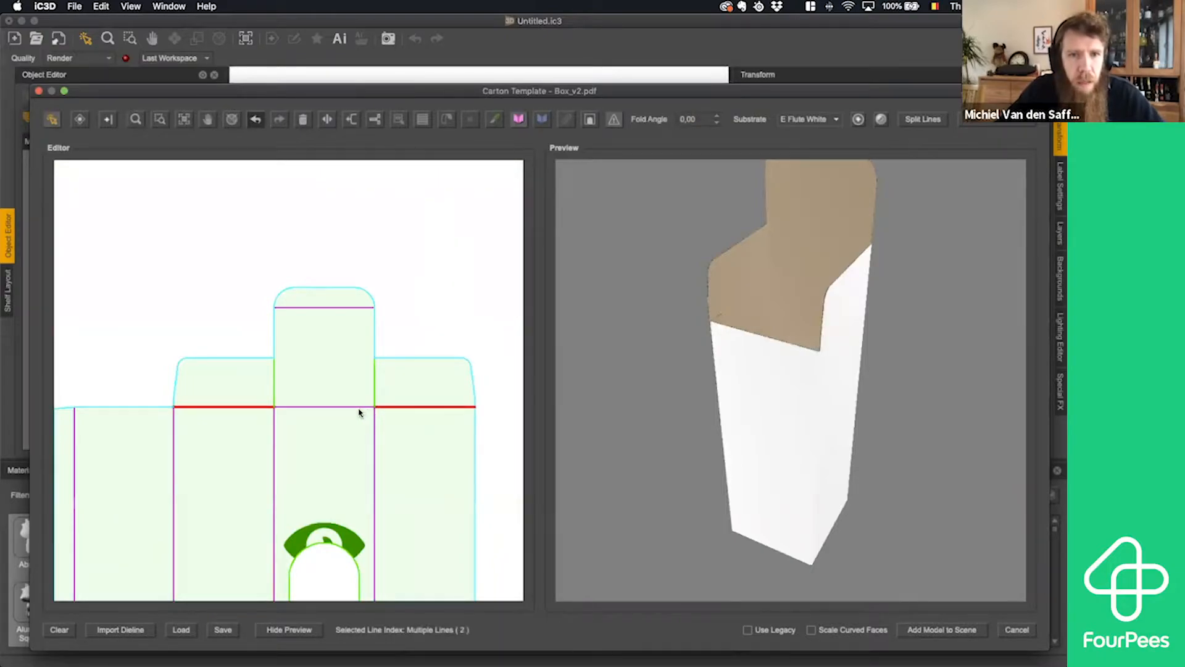
shift+click(361, 407)
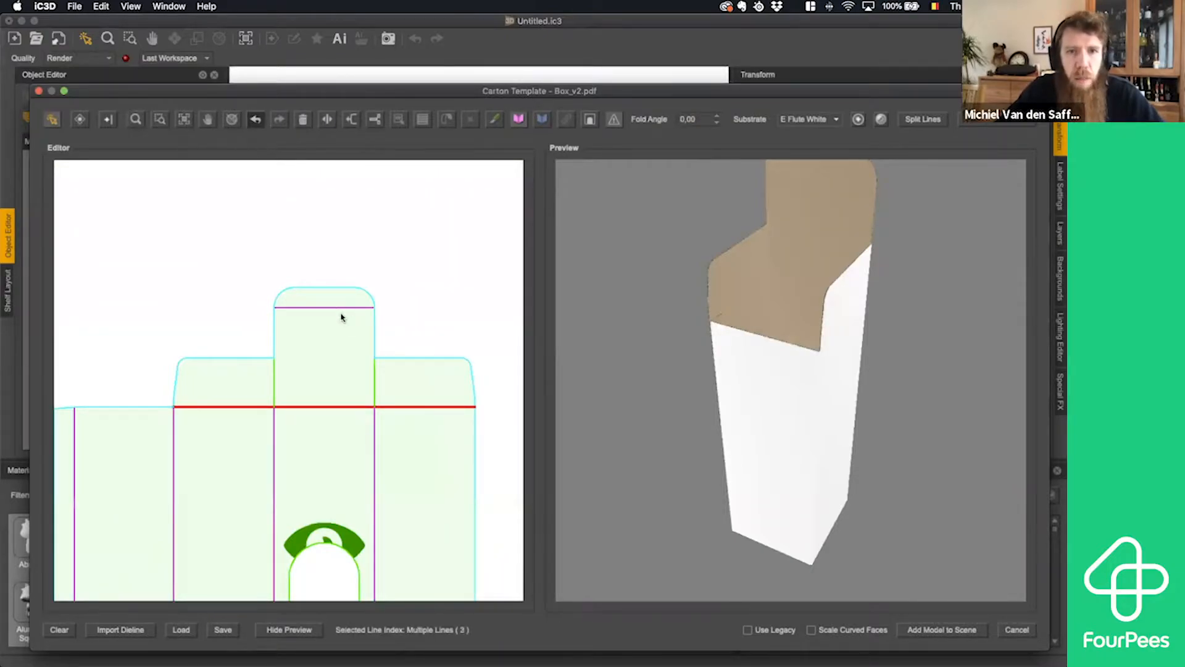
click(342, 318)
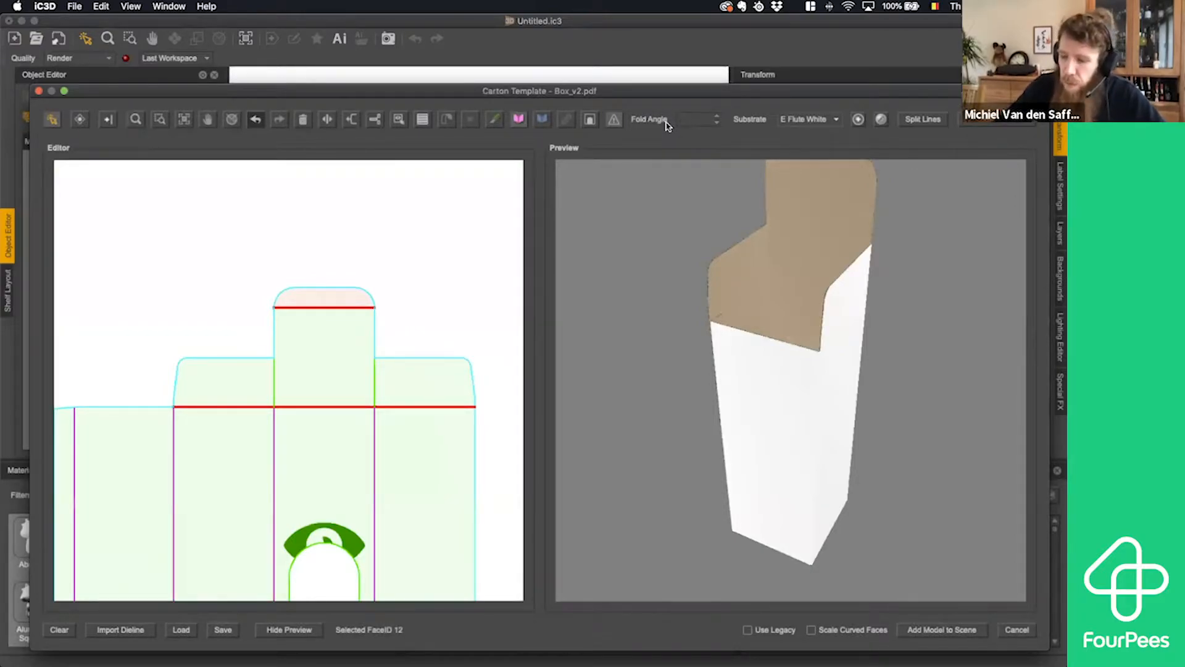
text(90)
key(Return)
drag(912, 273, 758, 196)
click(421, 316)
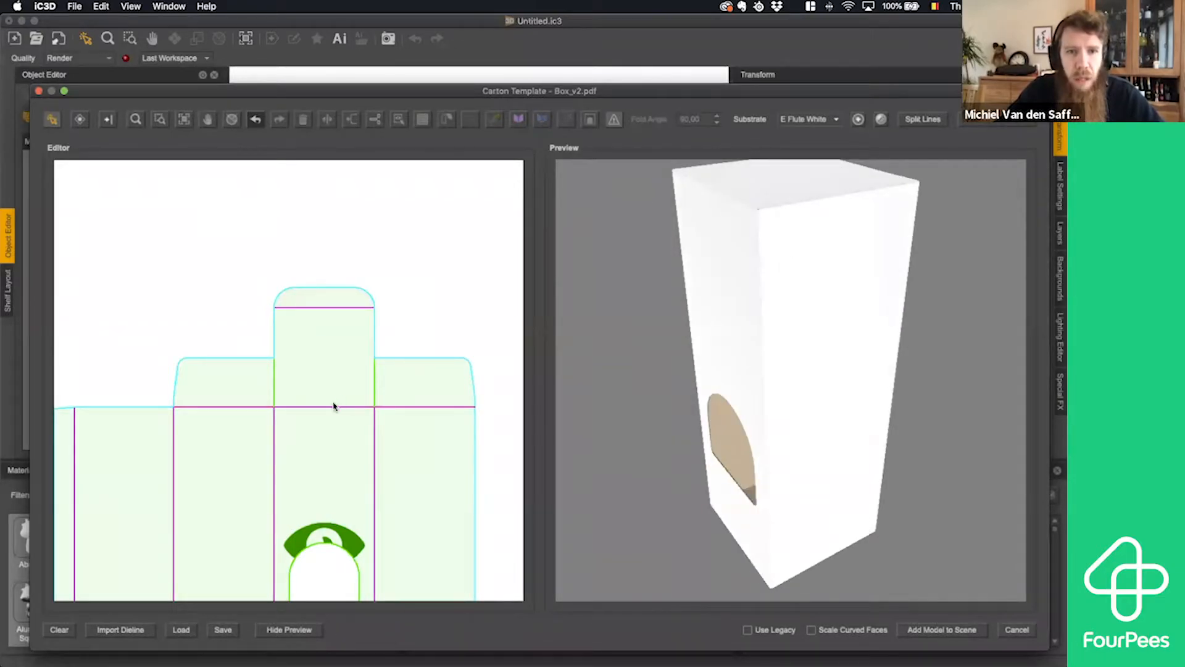
- Set the fold angle of the fold joining the lid to the window panel to 75 and inspect the partly opened lid
click(335, 405)
click(336, 406)
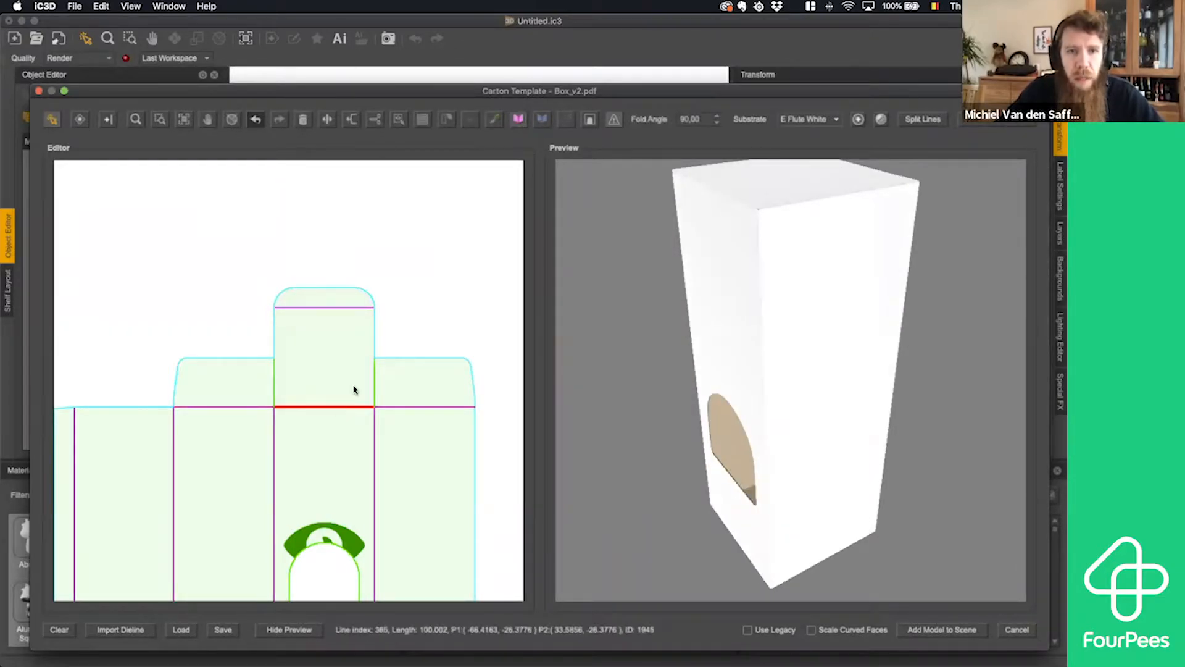
double_click(702, 119)
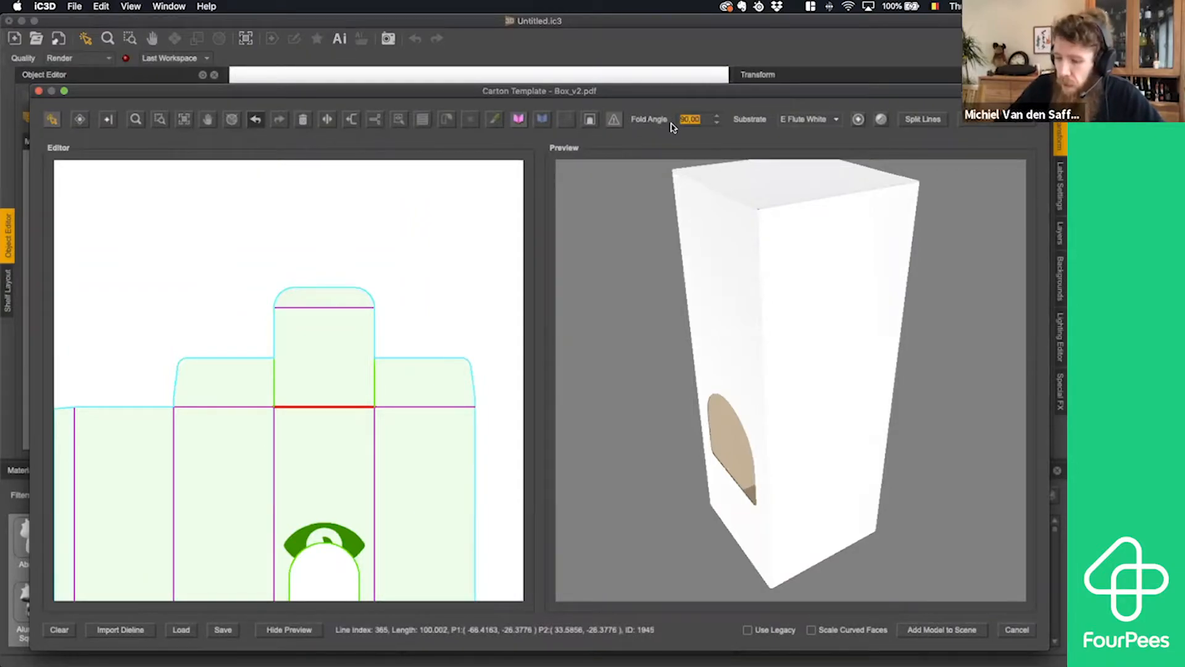
text(75)
key(Return)
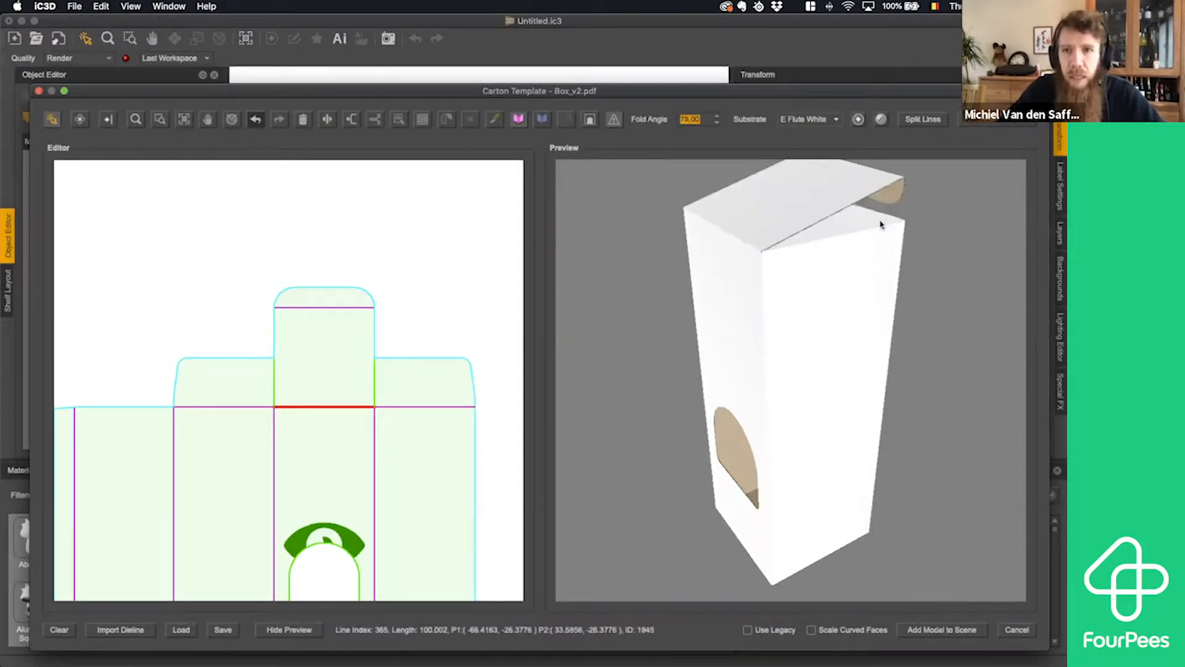
drag(858, 262, 810, 162)
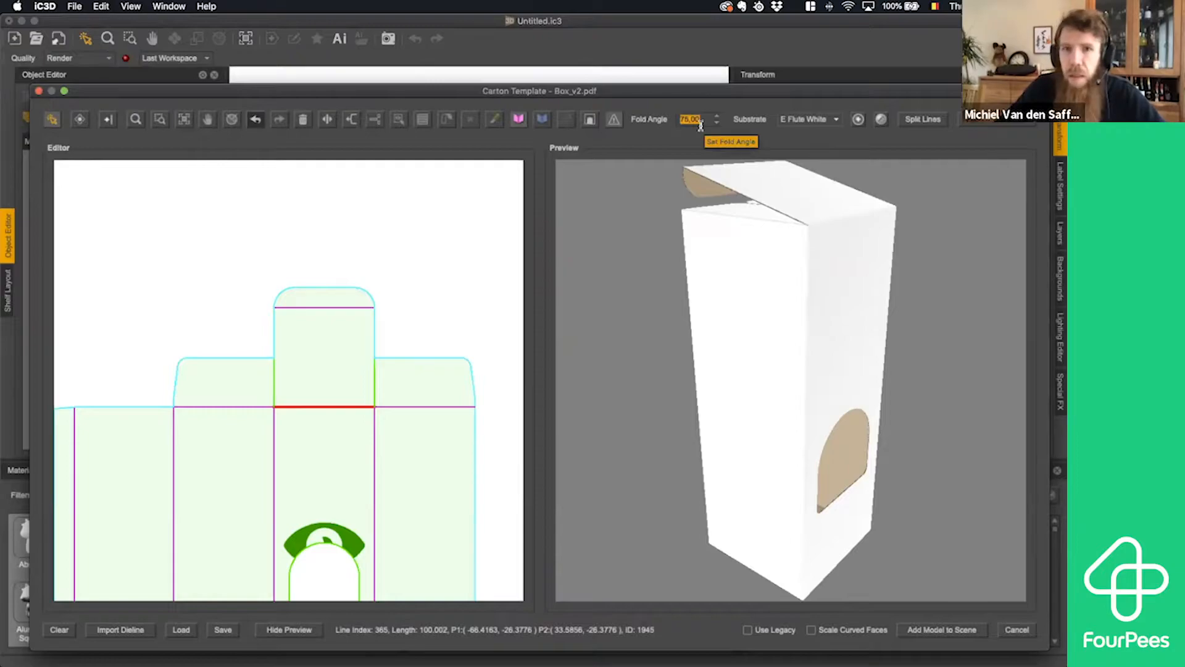
- Set the lid fold's angle back to 90 and inspect the closed box from the window side
text(90)
key(Return)
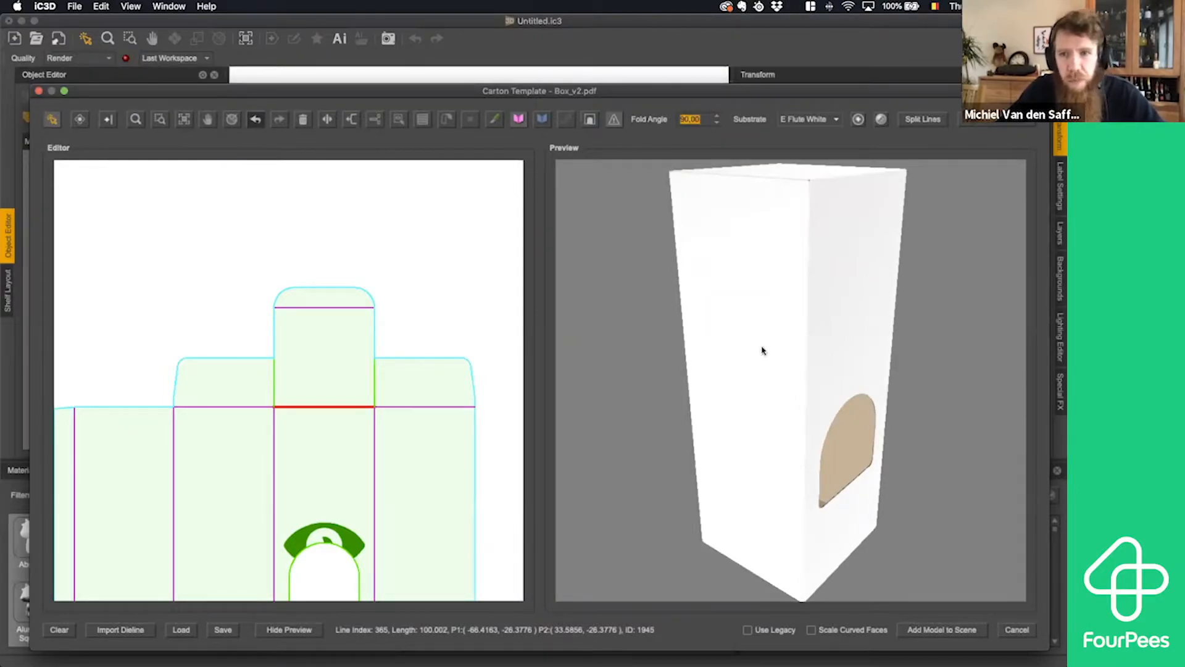
drag(809, 318, 765, 311)
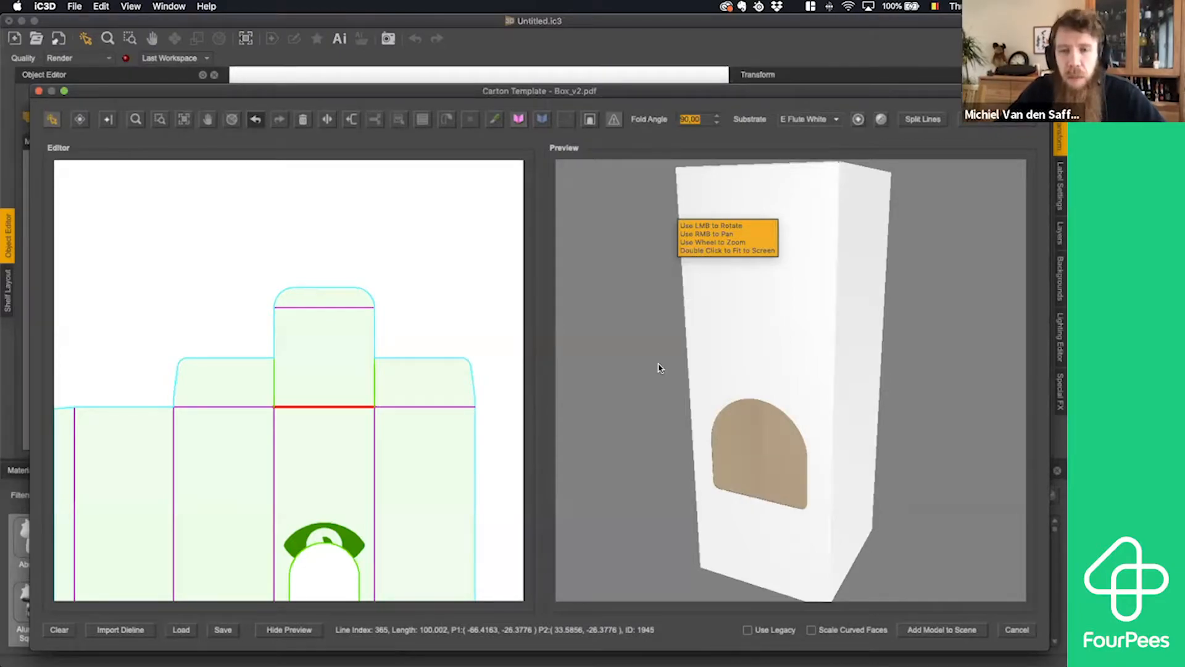
scroll(647, 363, up, 1)
scroll(645, 392, down, 1)
scroll(654, 393, down, 1)
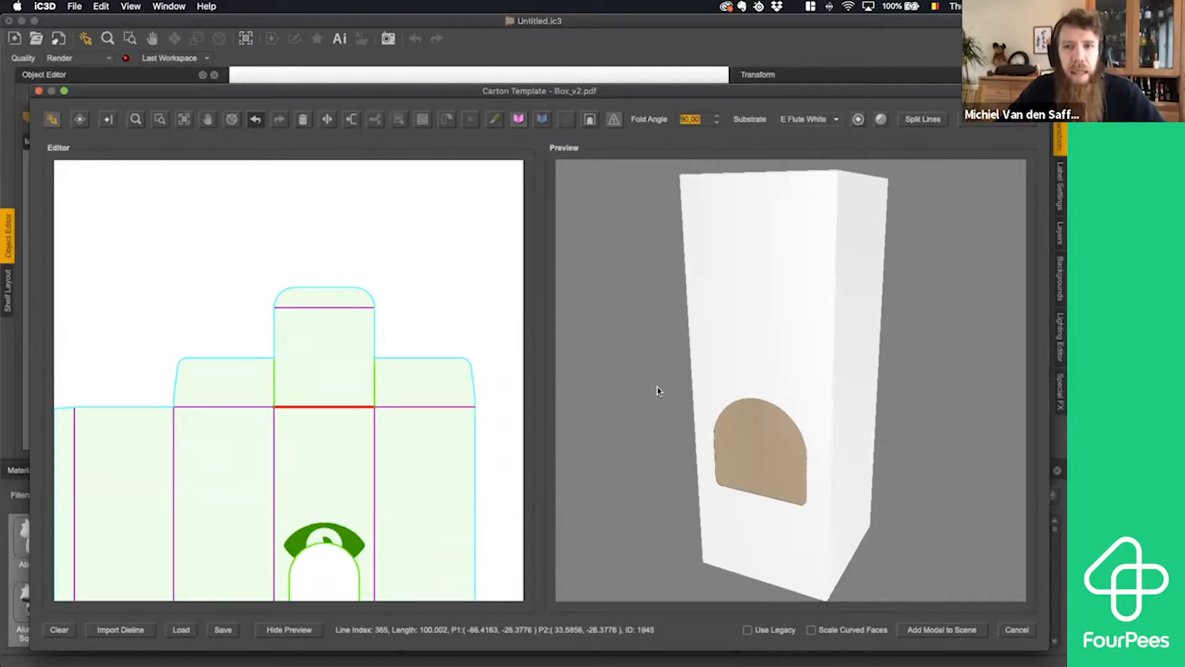
click(315, 395)
click(360, 426)
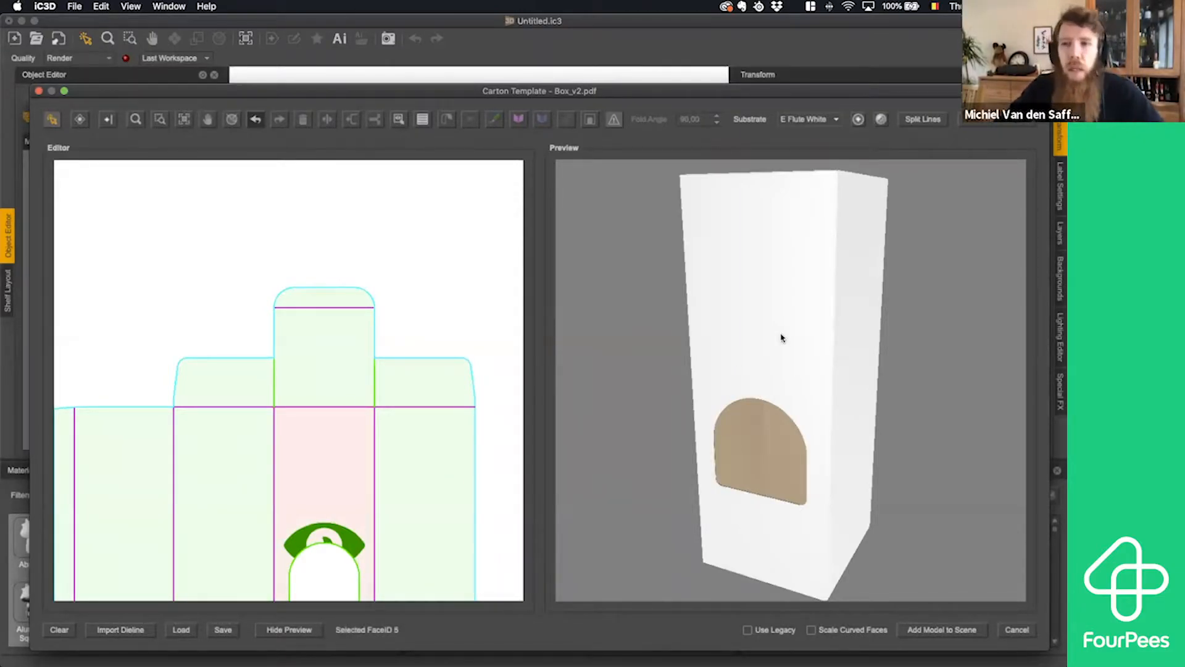
- Start saving the carton template and create a folder named demo inside 210304 iC3D Carton as its destination
click(229, 633)
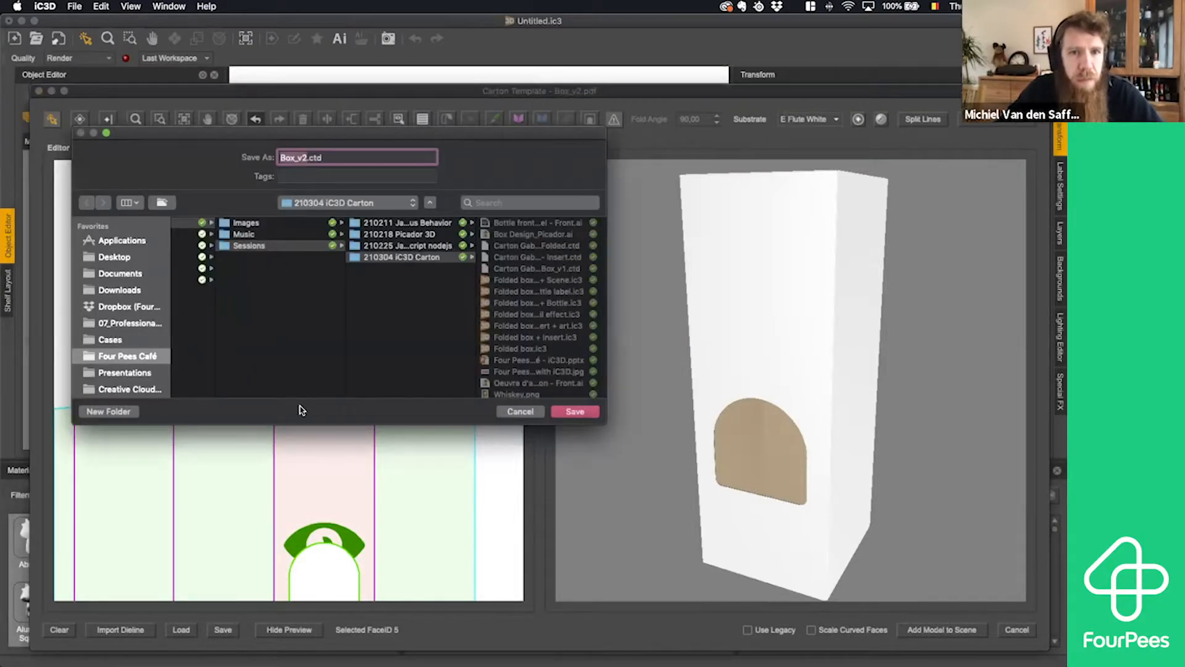
click(436, 259)
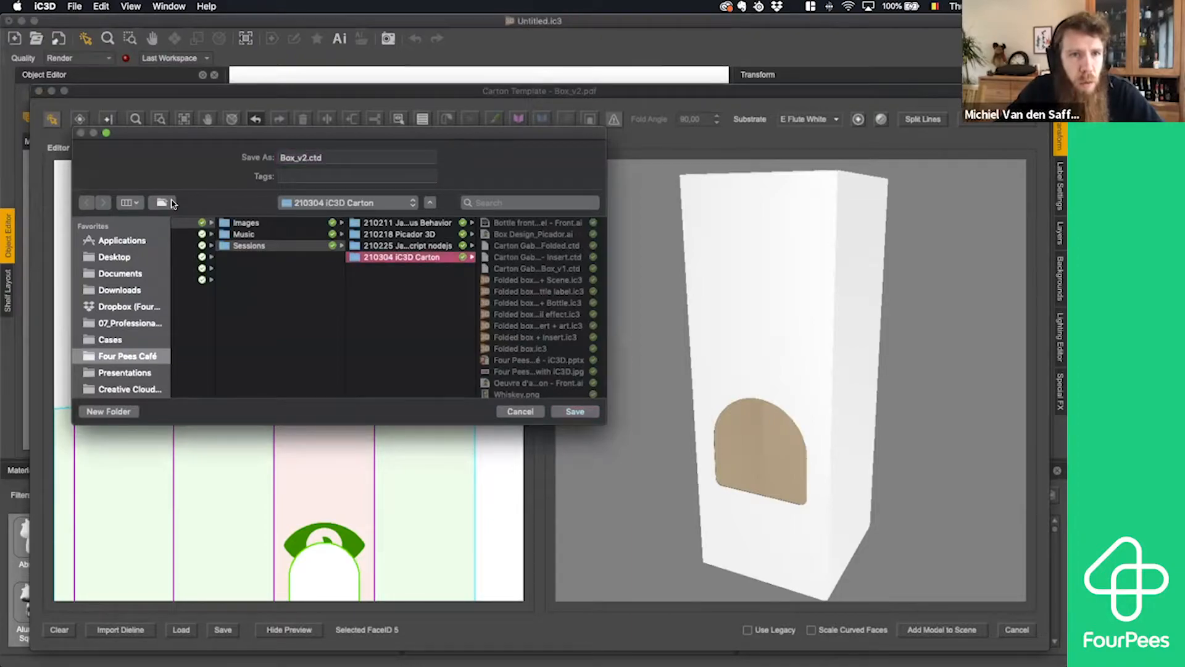
click(165, 203)
text(demo)
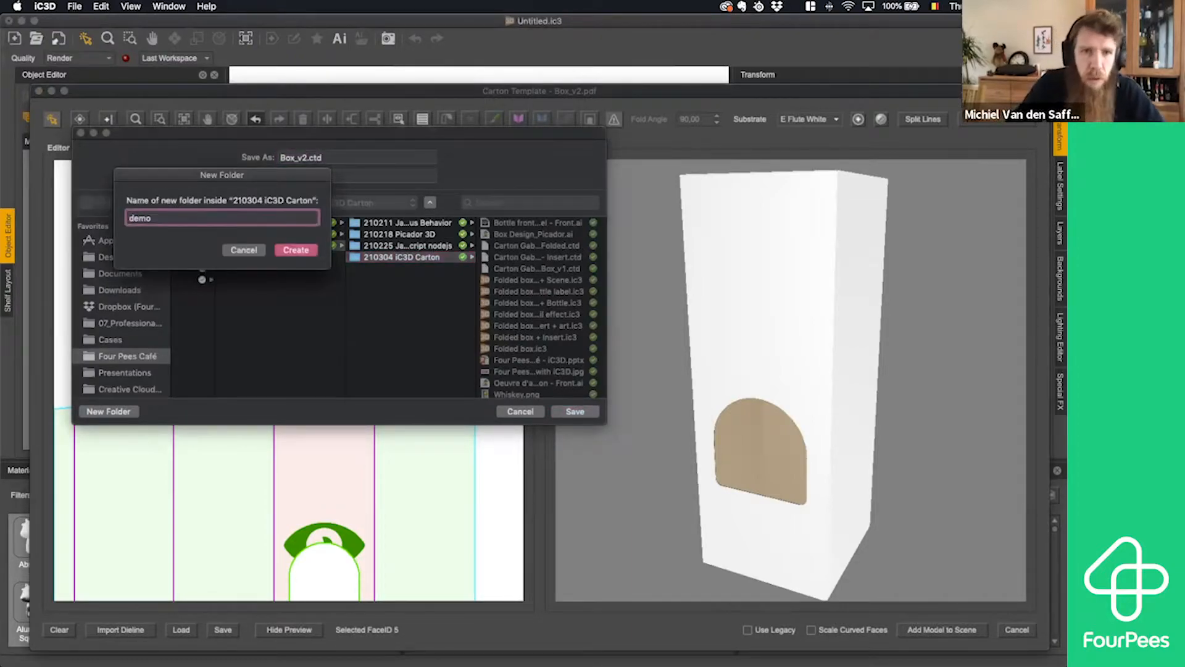
key(Return)
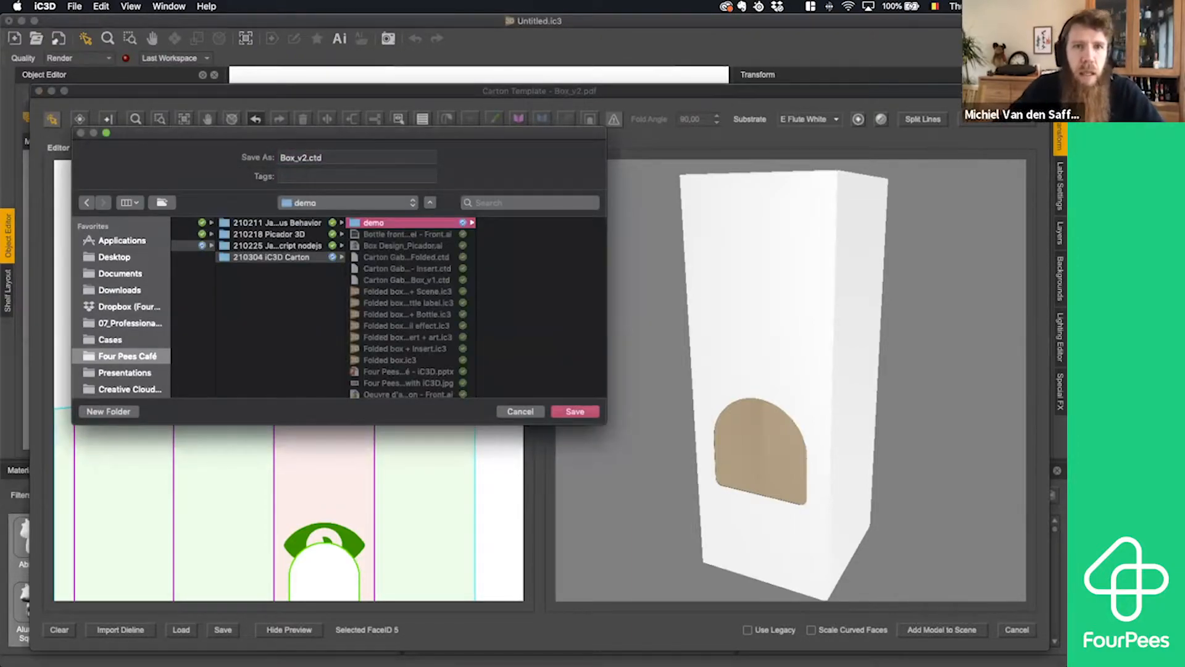
- Save the carton template as Box_folded.ctd in the demo folder and clear the panel selection
click(327, 157)
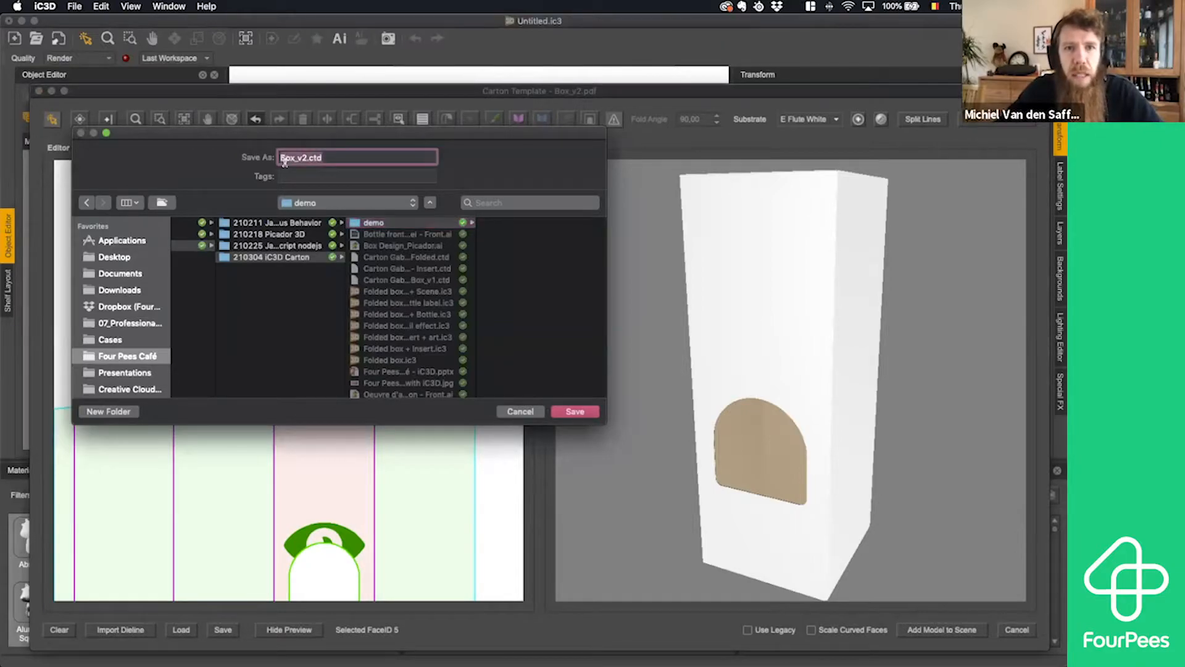
click(311, 158)
key(BackSpace)
key(BackSpace)
text(folde)
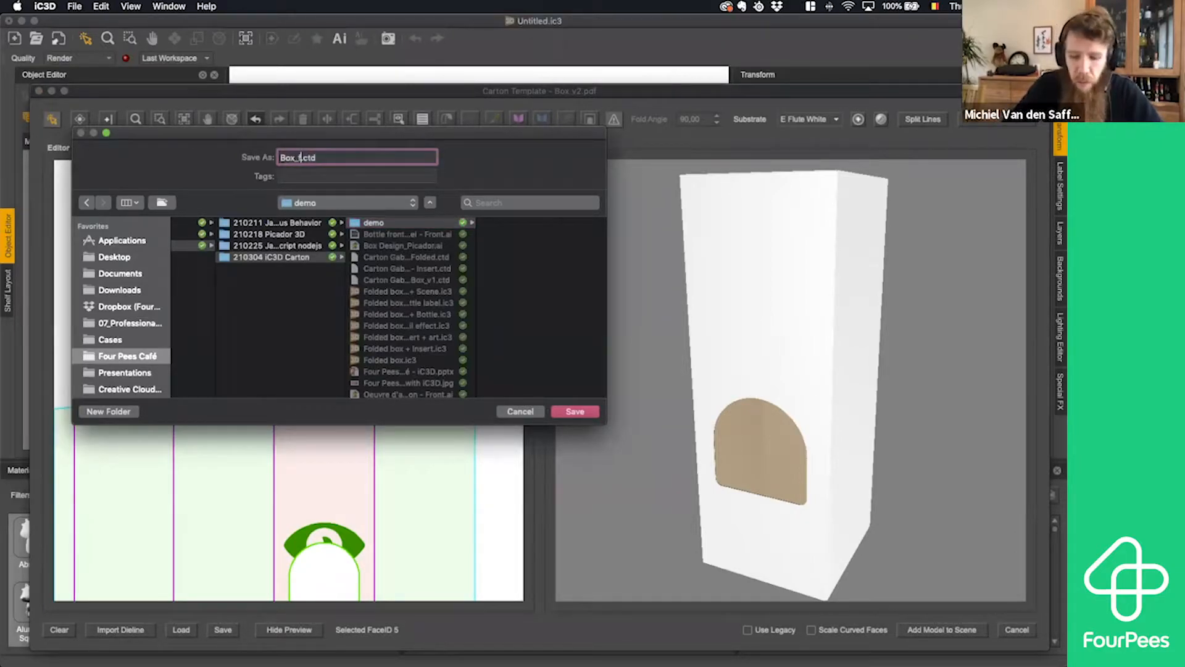
text(d)
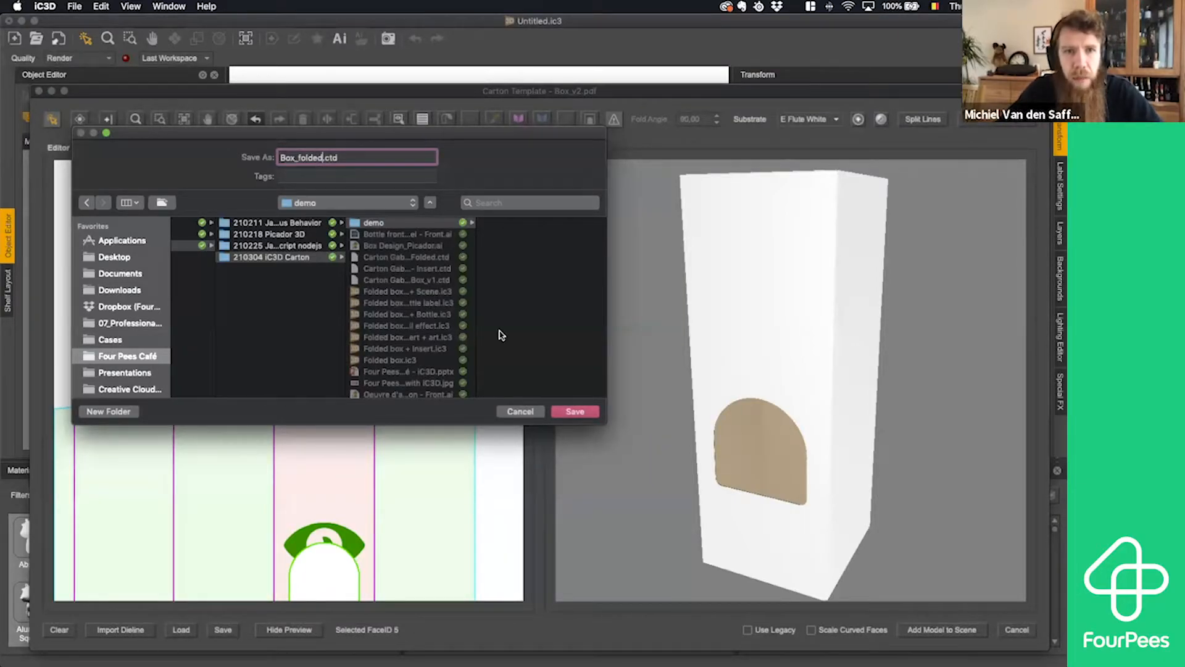
click(566, 413)
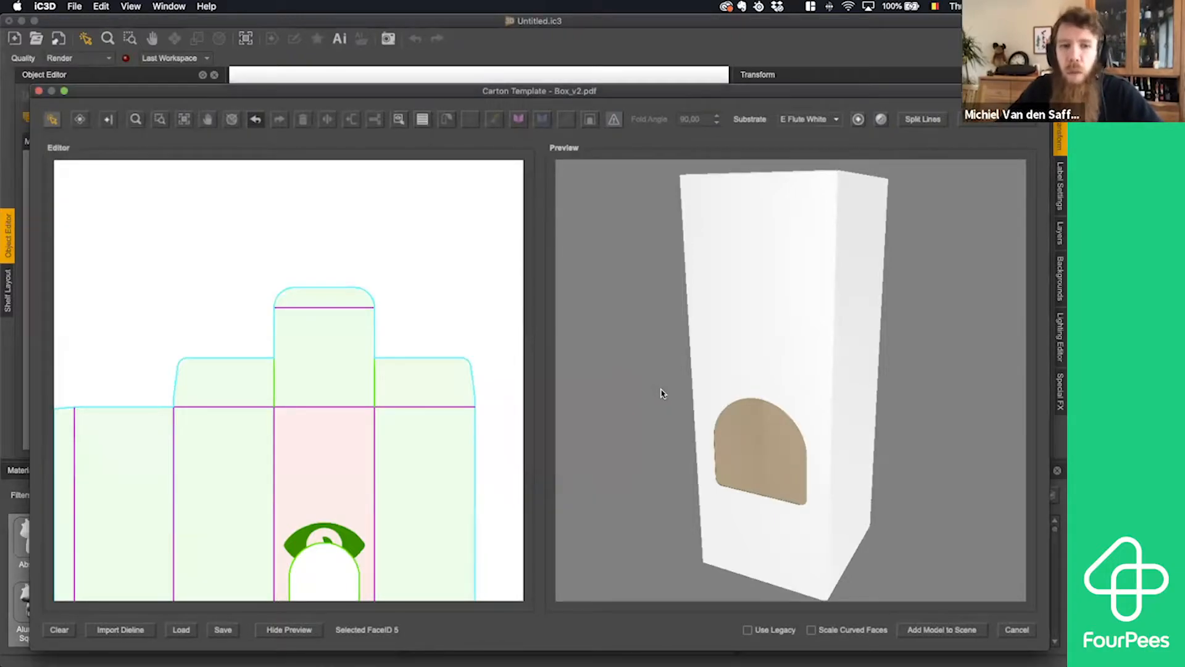
click(459, 319)
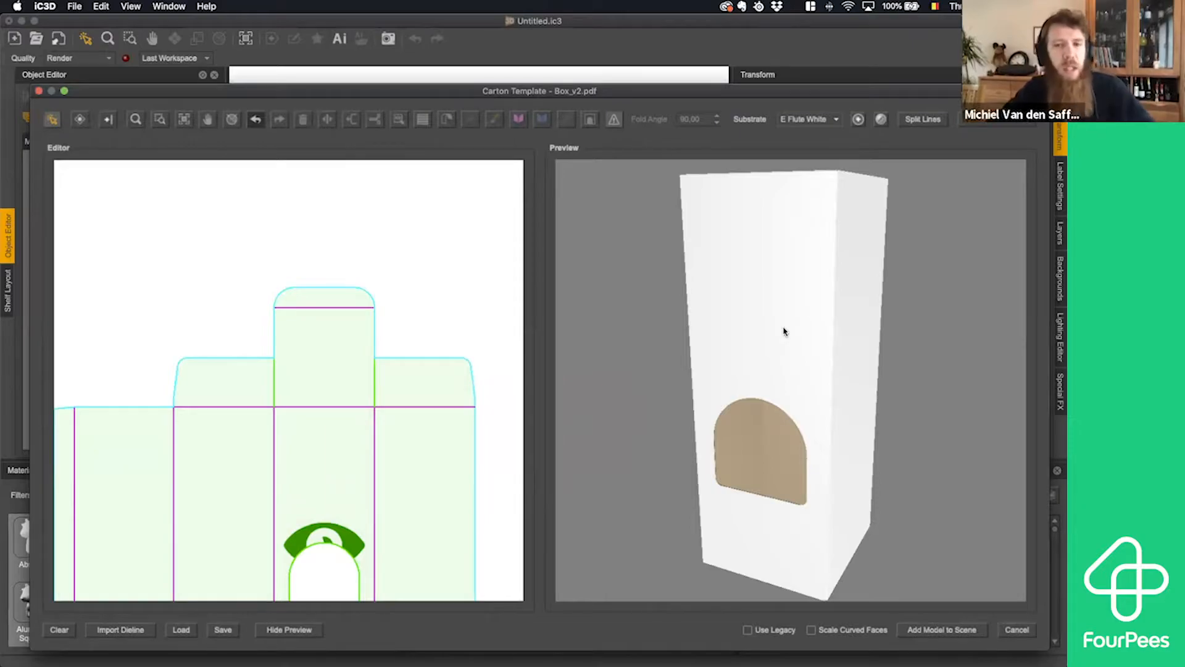
- Look up Box_folded.ctd in the demo folder among the loadable carton templates, without loading it
click(181, 630)
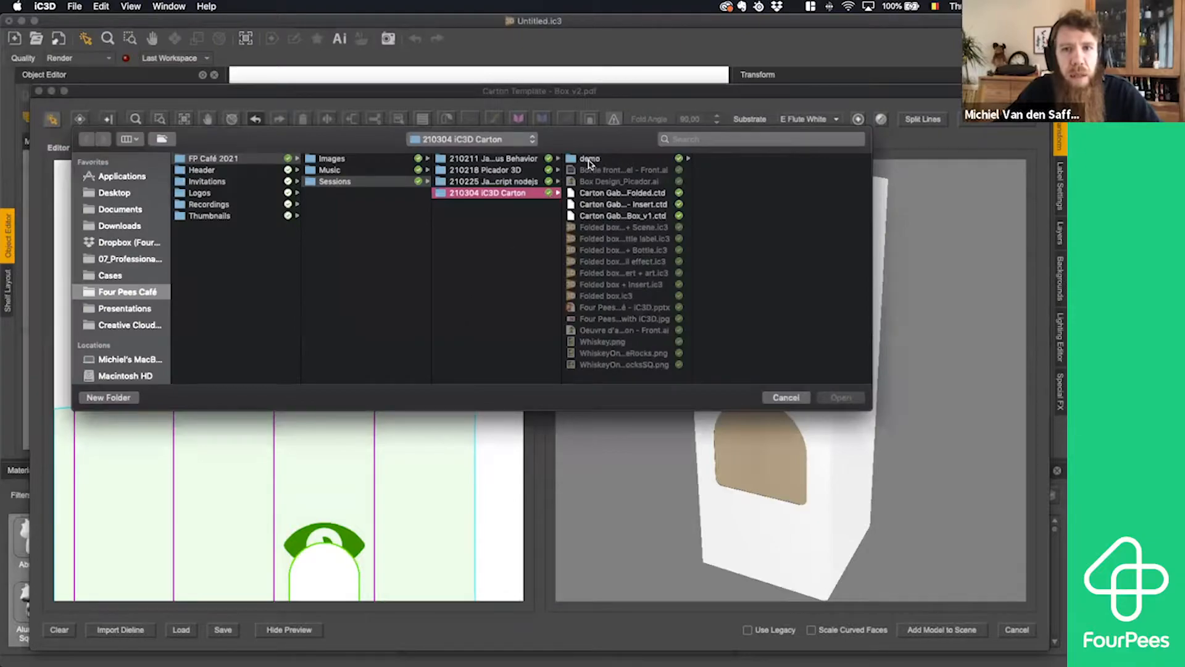
click(589, 160)
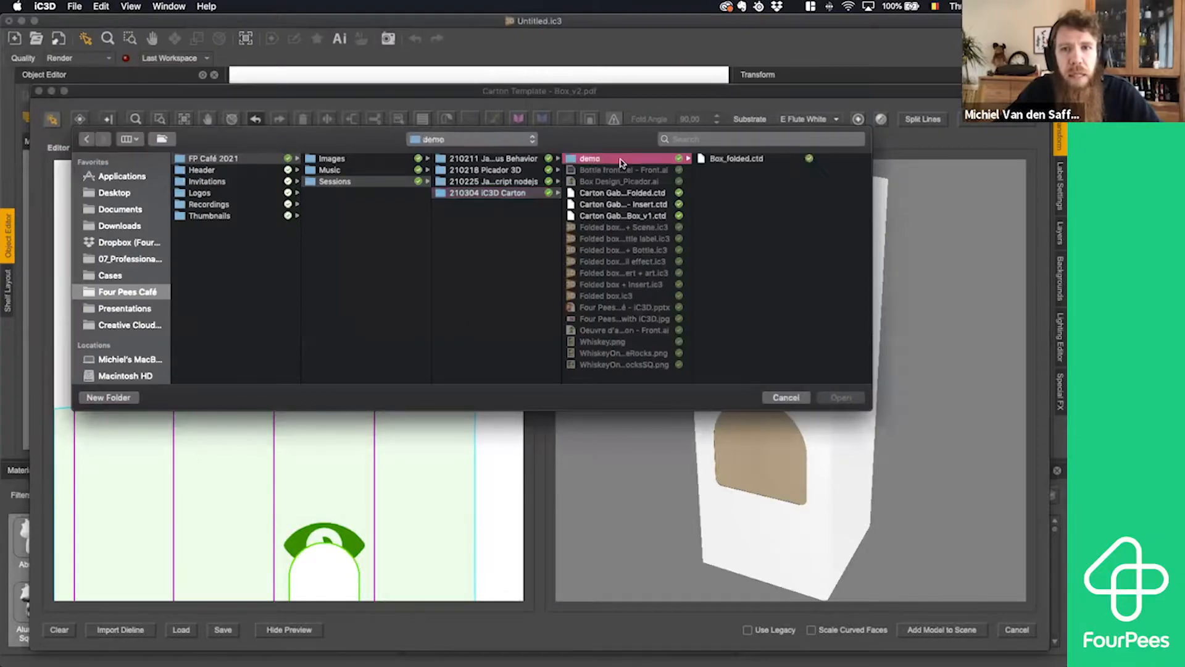
click(738, 160)
click(772, 398)
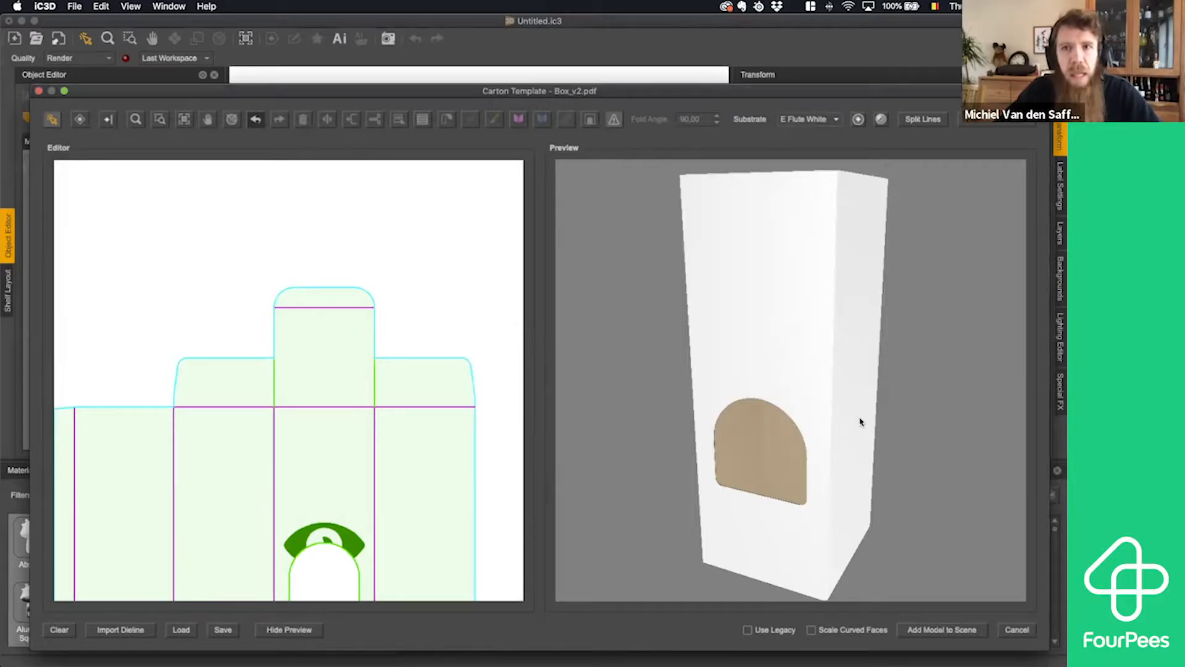
- Add the folded box model to the scene, select it to check it and clear the selection
click(942, 629)
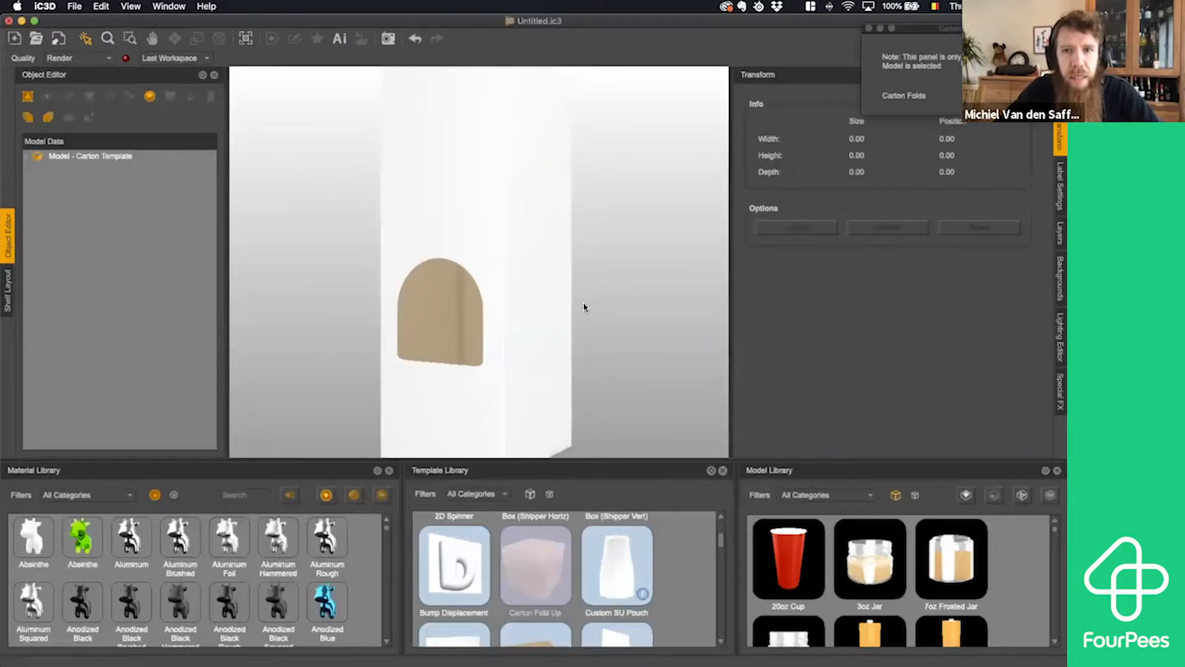
click(528, 246)
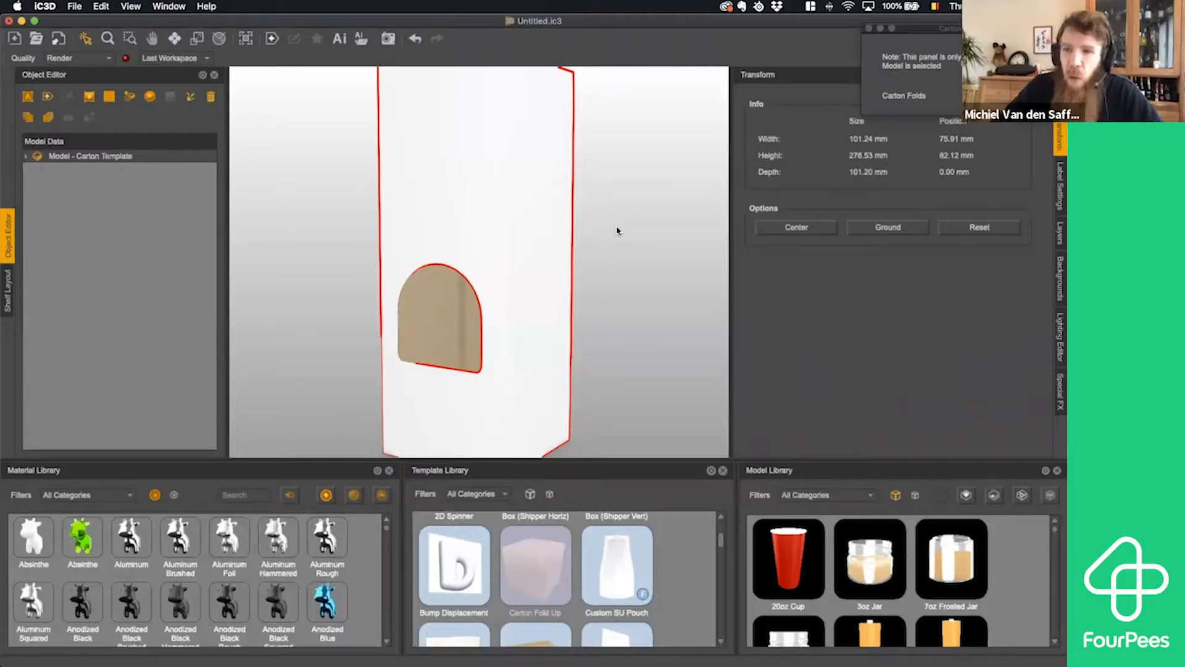
click(618, 231)
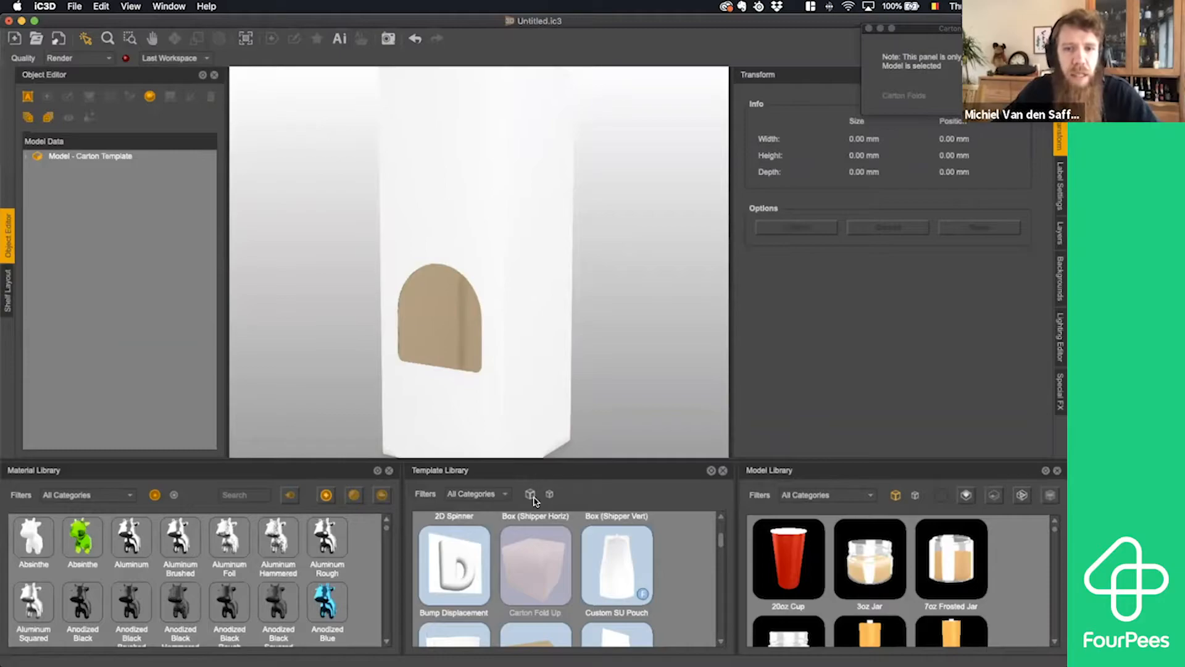
- Start a new Carton Fold Up template and import the Box_v2.pdf dieline from the 210218 Picador 3D folder
drag(537, 573, 619, 379)
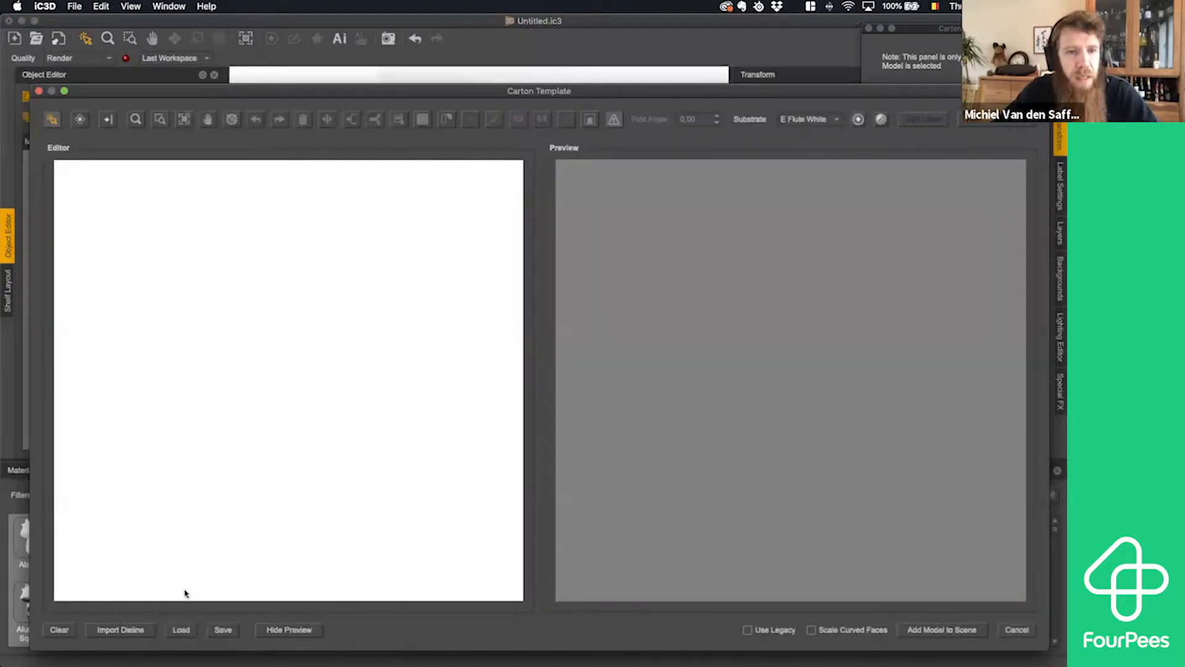
click(129, 630)
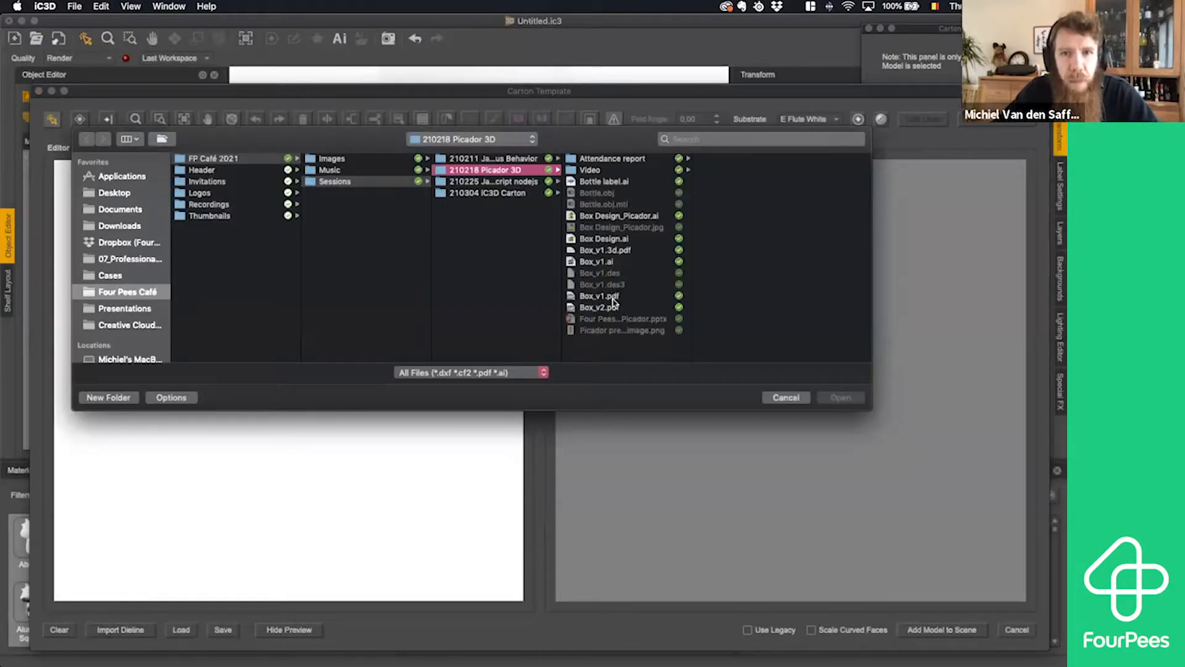
click(615, 308)
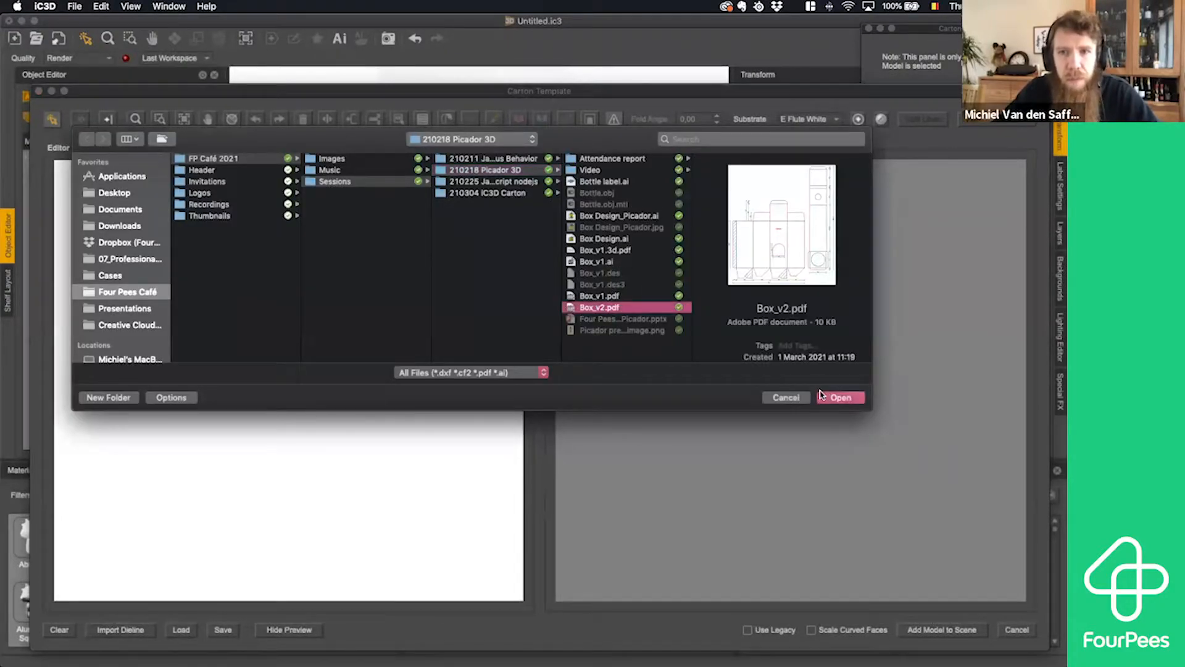
click(821, 396)
click(507, 418)
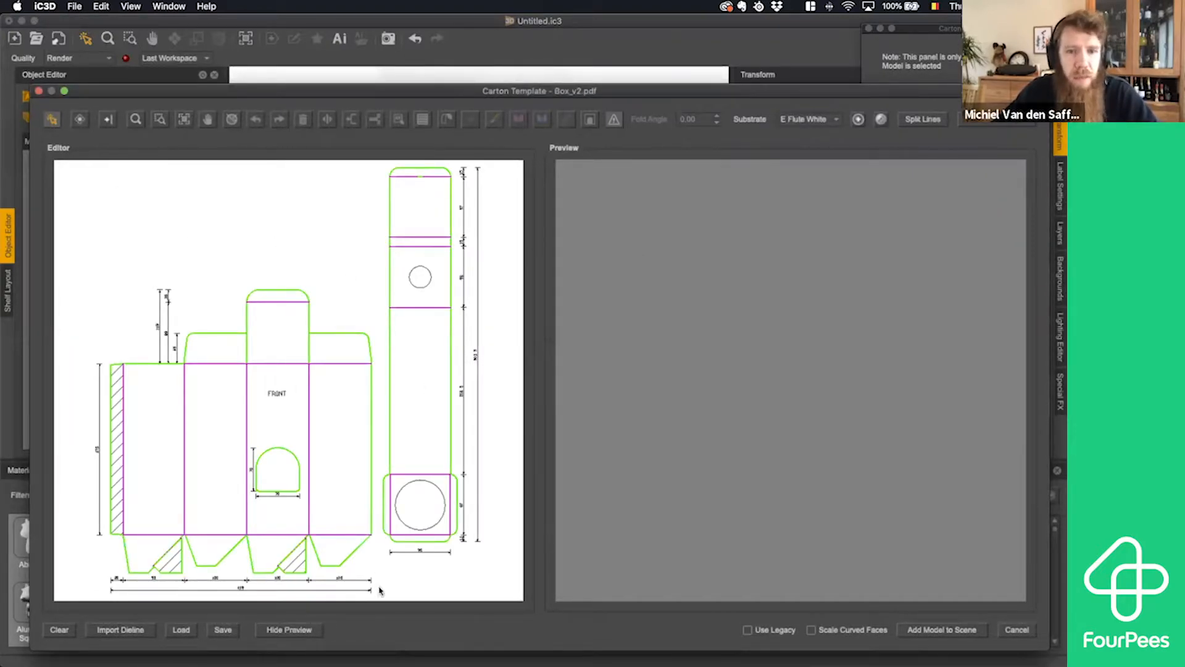
- Delete the outer box dieline and the dimension lines beside and below the tall insert dieline
drag(378, 596, 87, 257)
key(BackSpace)
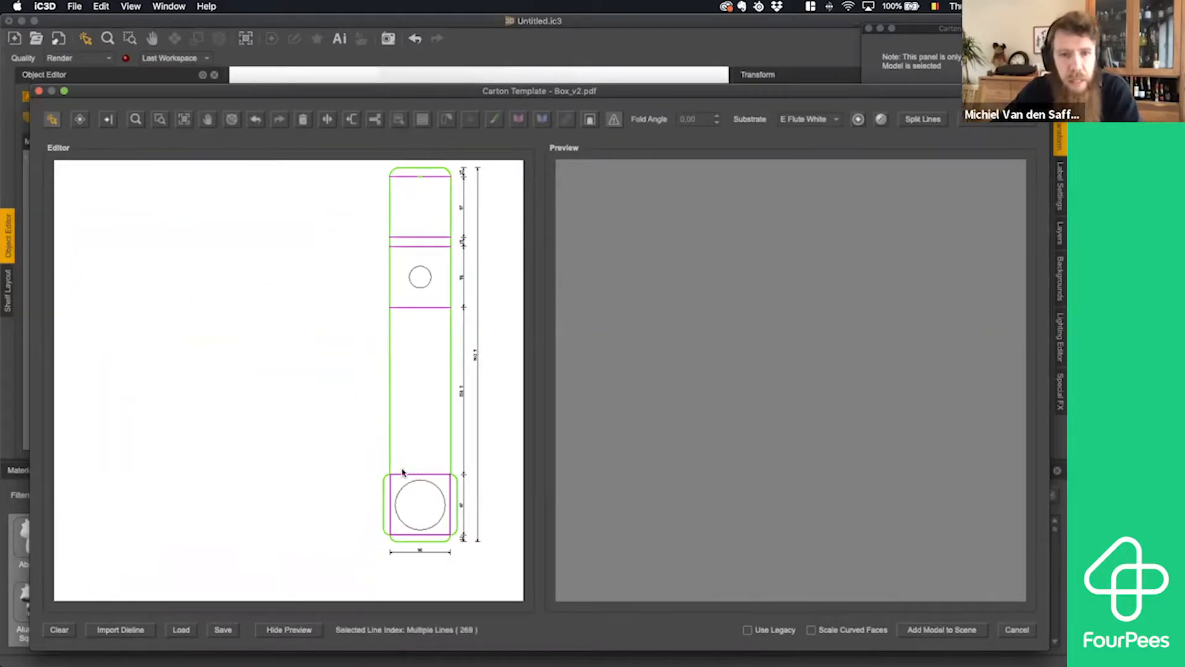
drag(494, 551, 459, 156)
key(BackSpace)
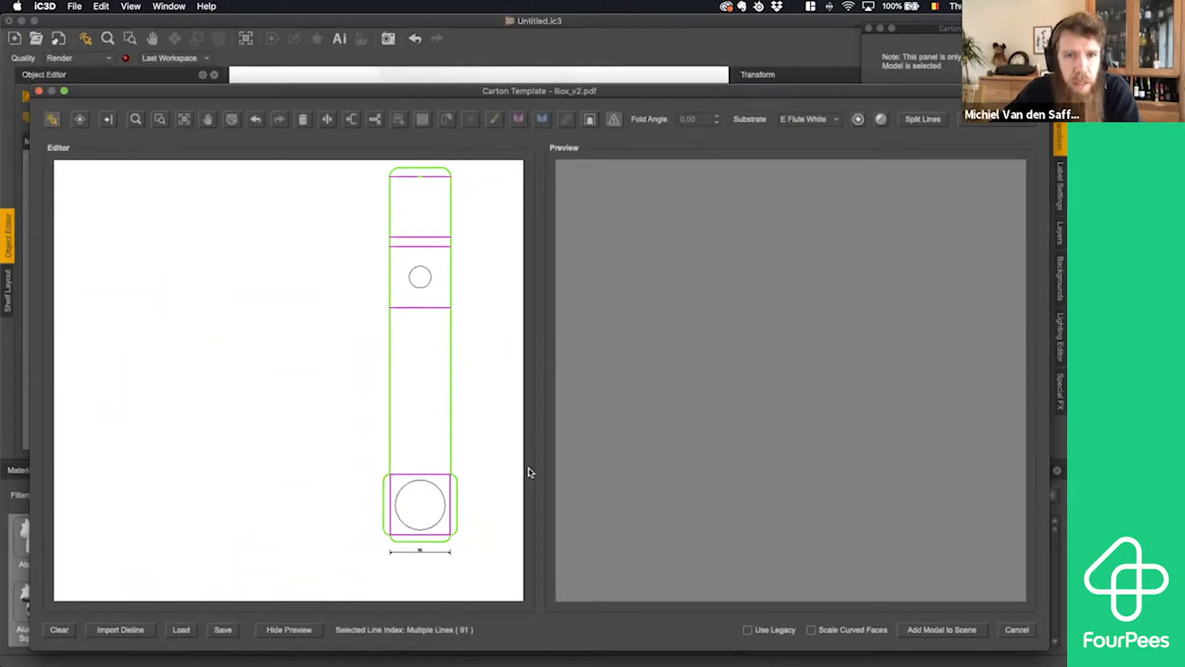
drag(463, 568, 380, 547)
key(BackSpace)
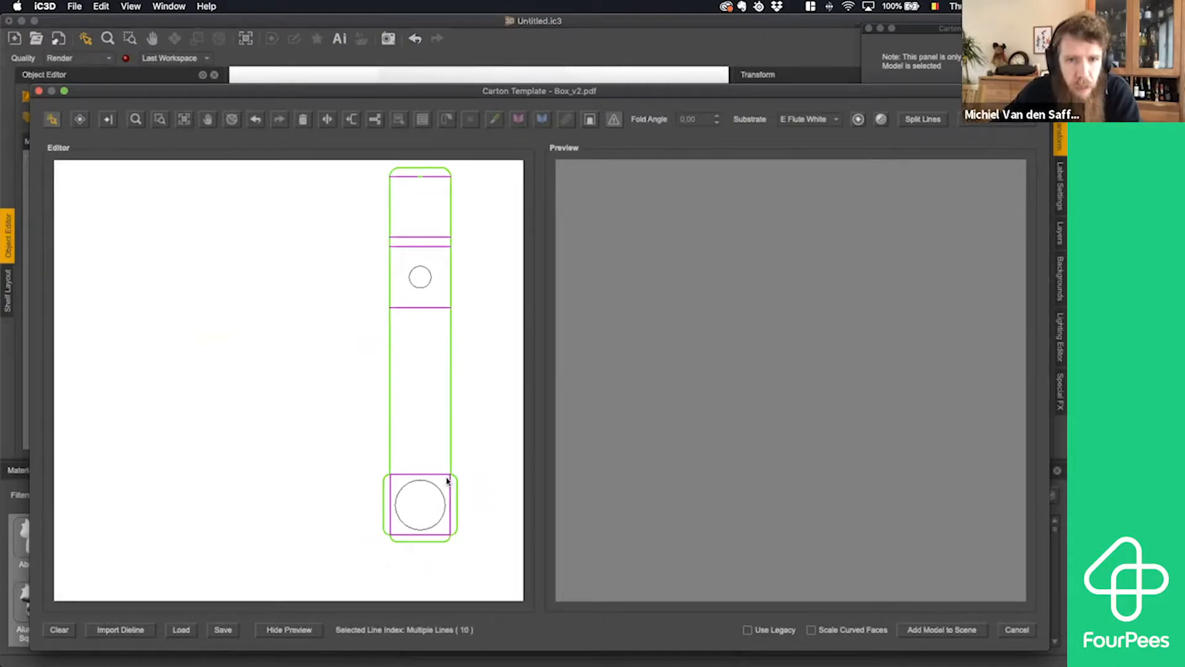
- Delete the large and the small circle from the insert dieline
drag(448, 481, 393, 531)
key(BackSpace)
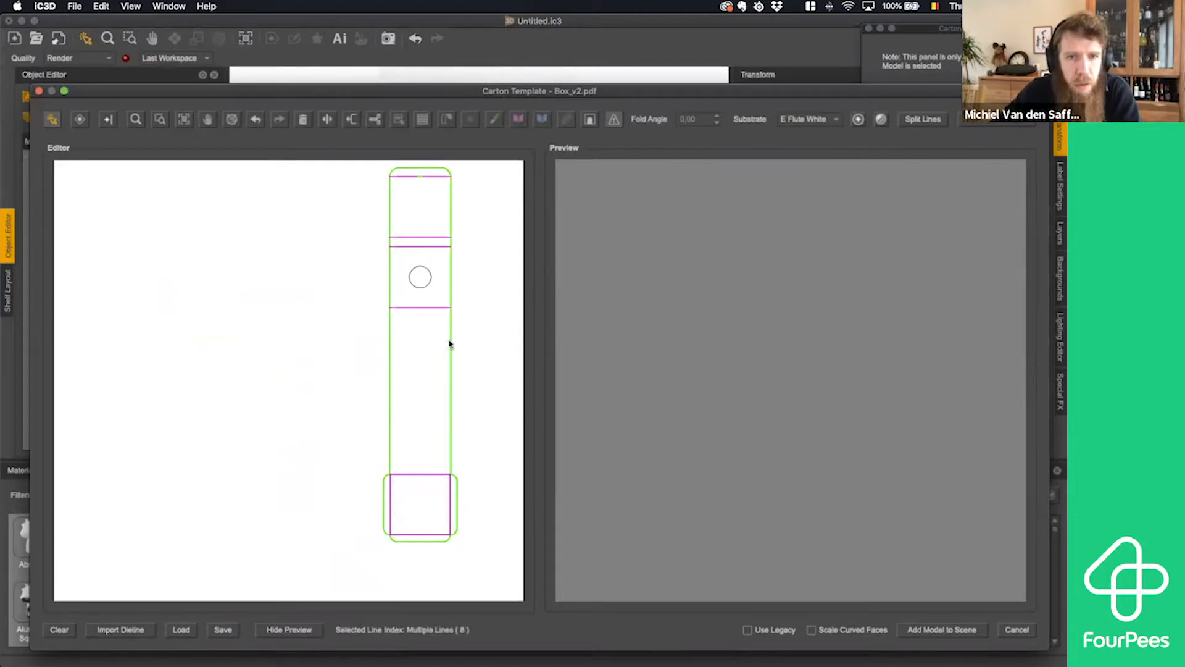
drag(441, 259, 398, 299)
key(BackSpace)
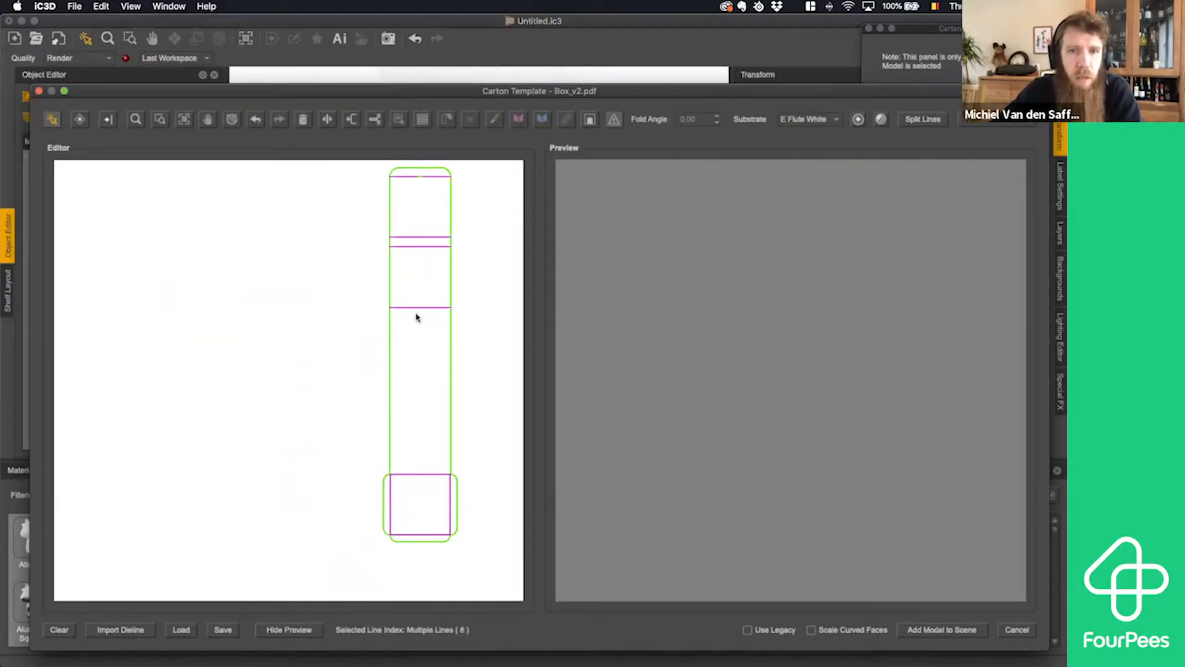
- Split the insert's lines and set the narrow panel between the two close folds as the front face
click(926, 119)
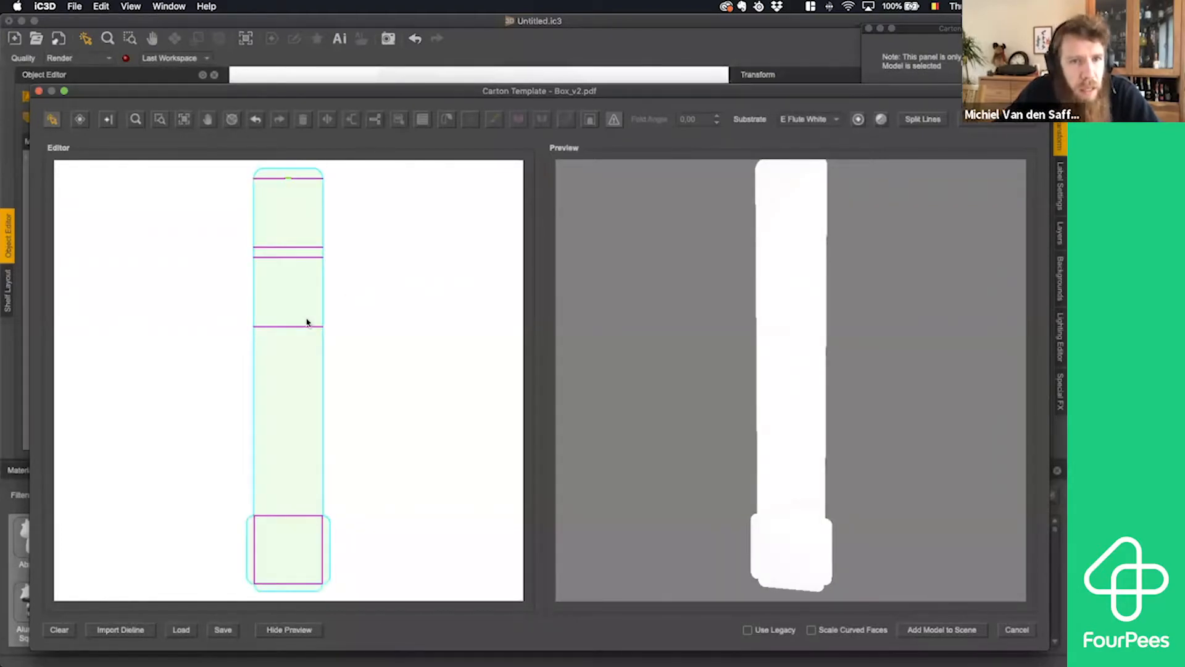
click(294, 256)
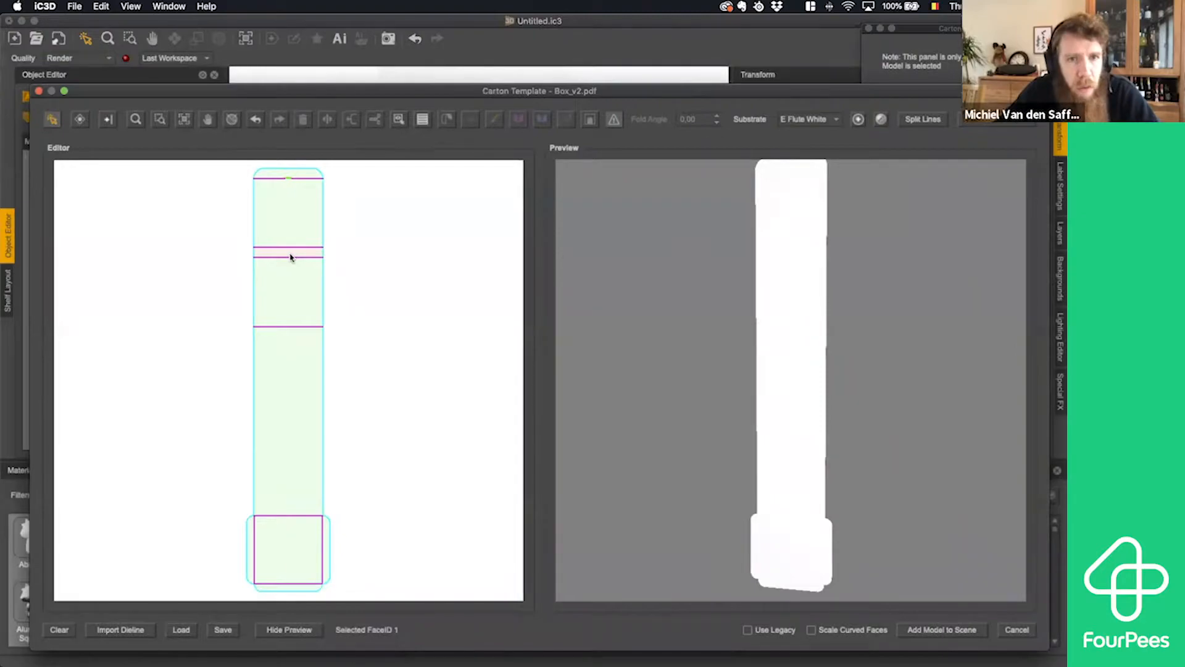
click(400, 121)
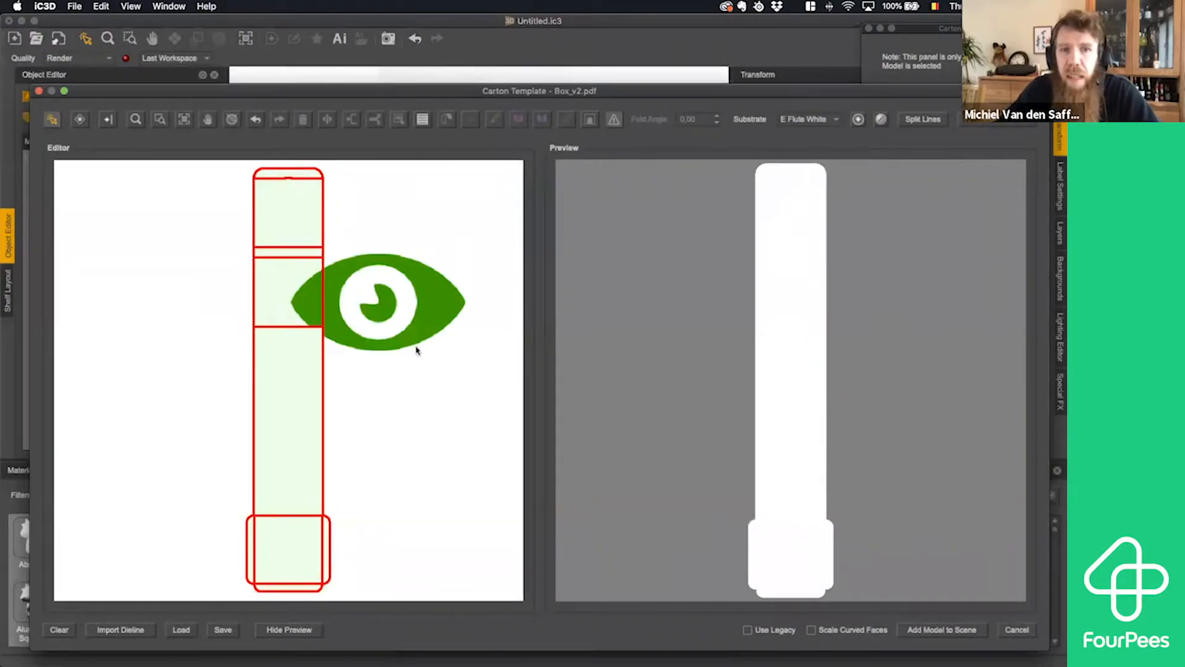
click(362, 518)
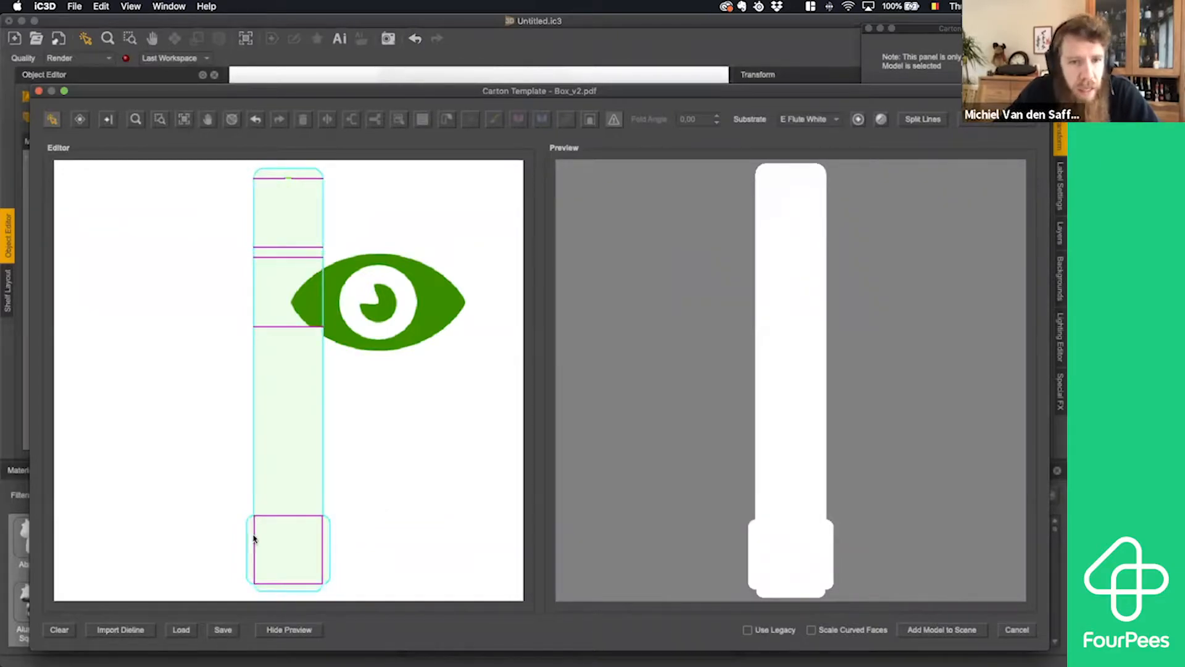
- Set the fold angle of the three flap folds around the insert's bottom square panel to -90
drag(253, 539, 326, 558)
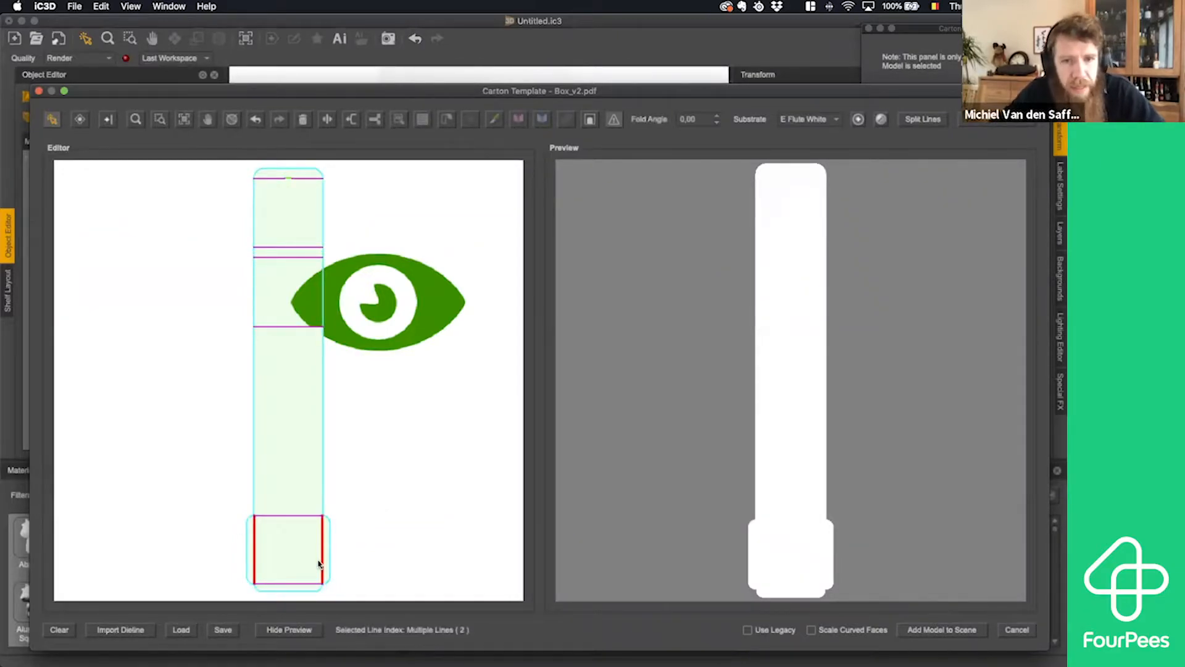
click(284, 585)
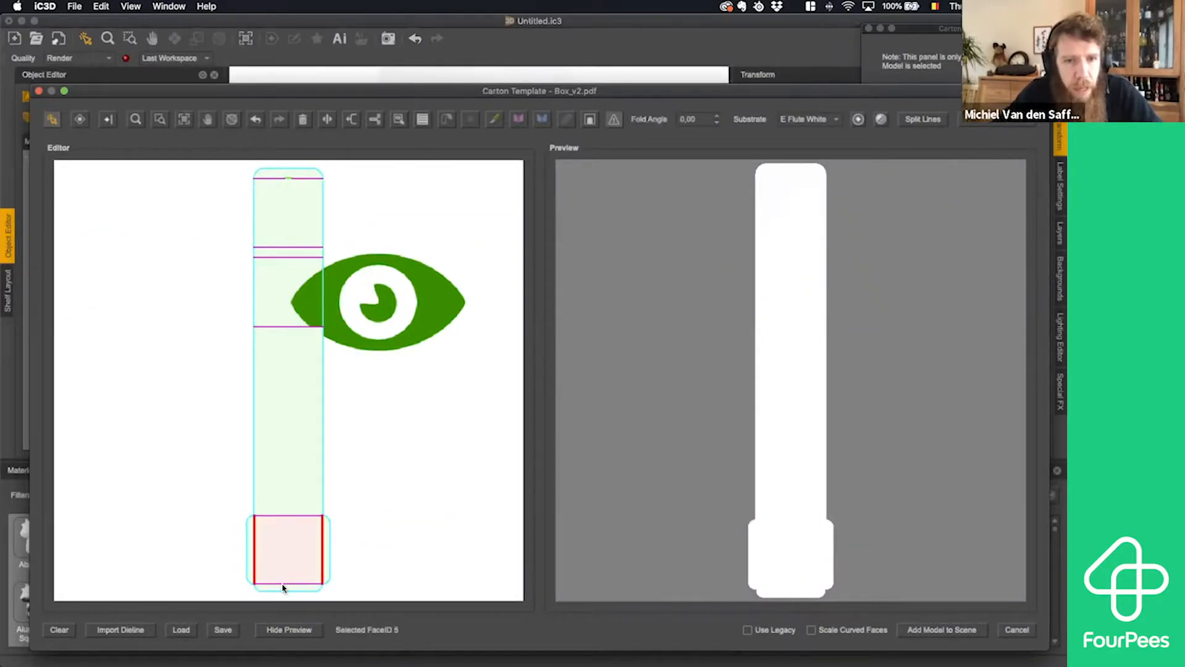
click(688, 119)
key(BackSpace)
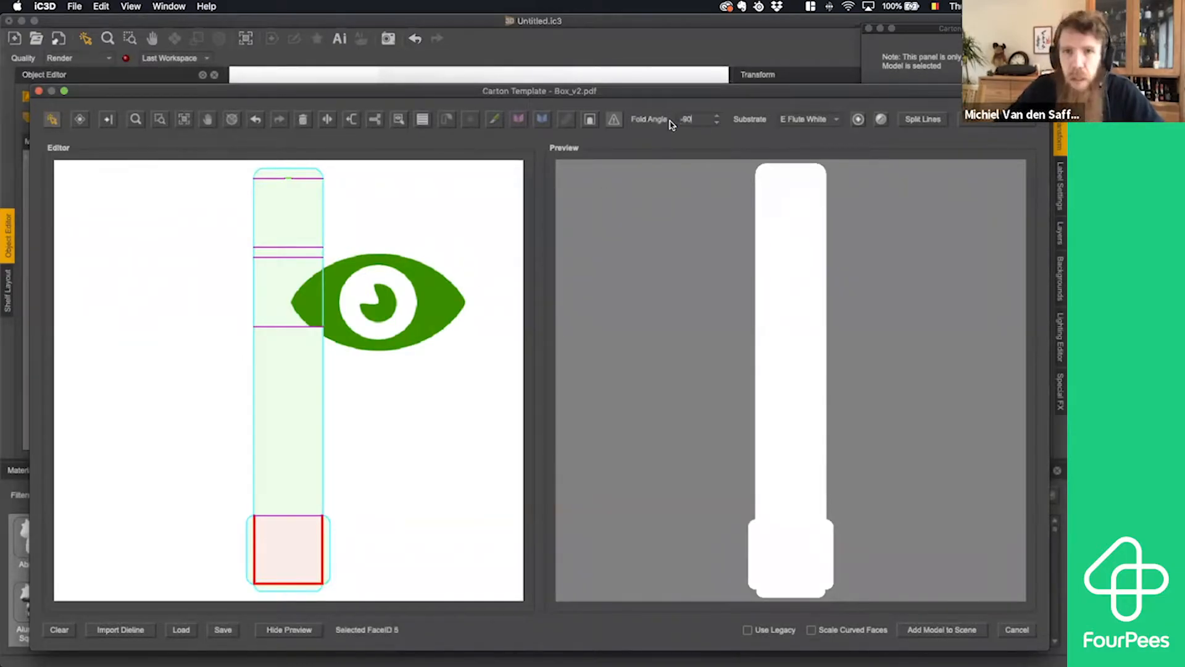
text(-90)
key(Return)
click(330, 489)
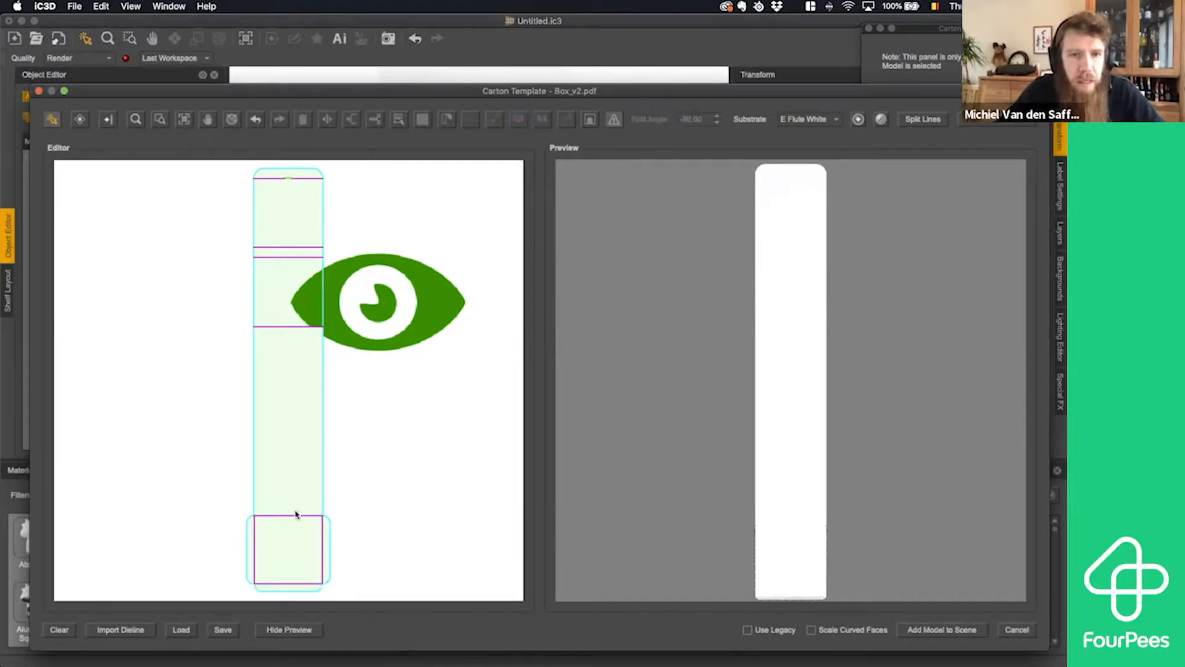
- Set the fold angle between the insert's bottom square panel and its long panel to 114
click(297, 516)
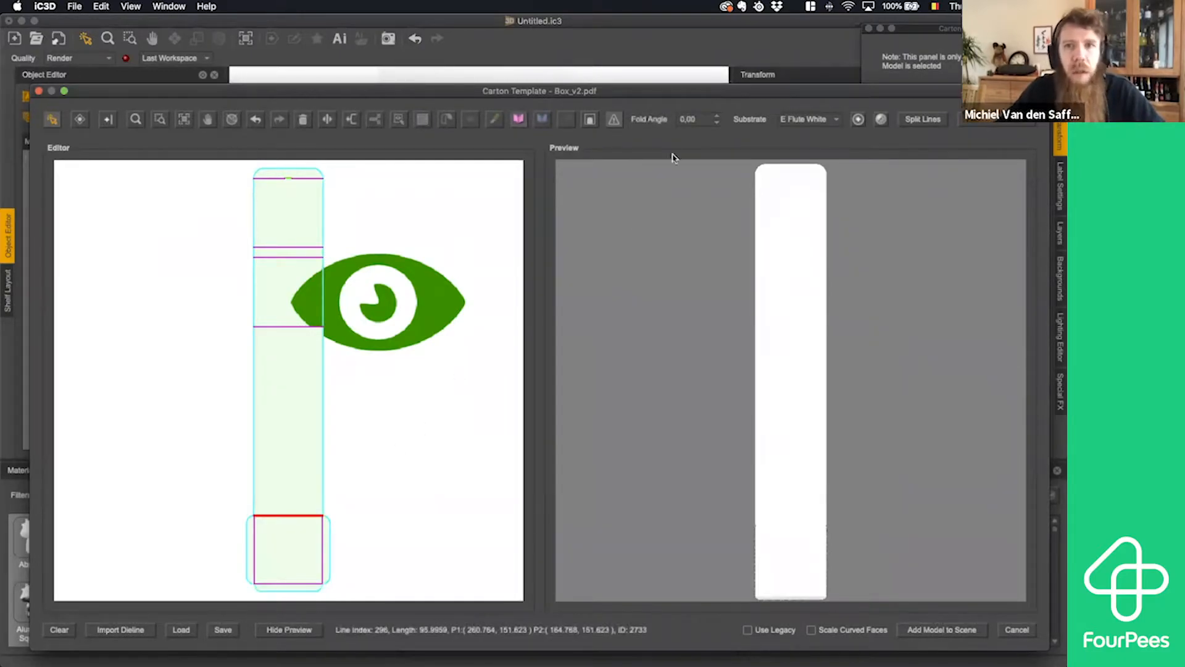
drag(699, 119, 675, 121)
text(11)
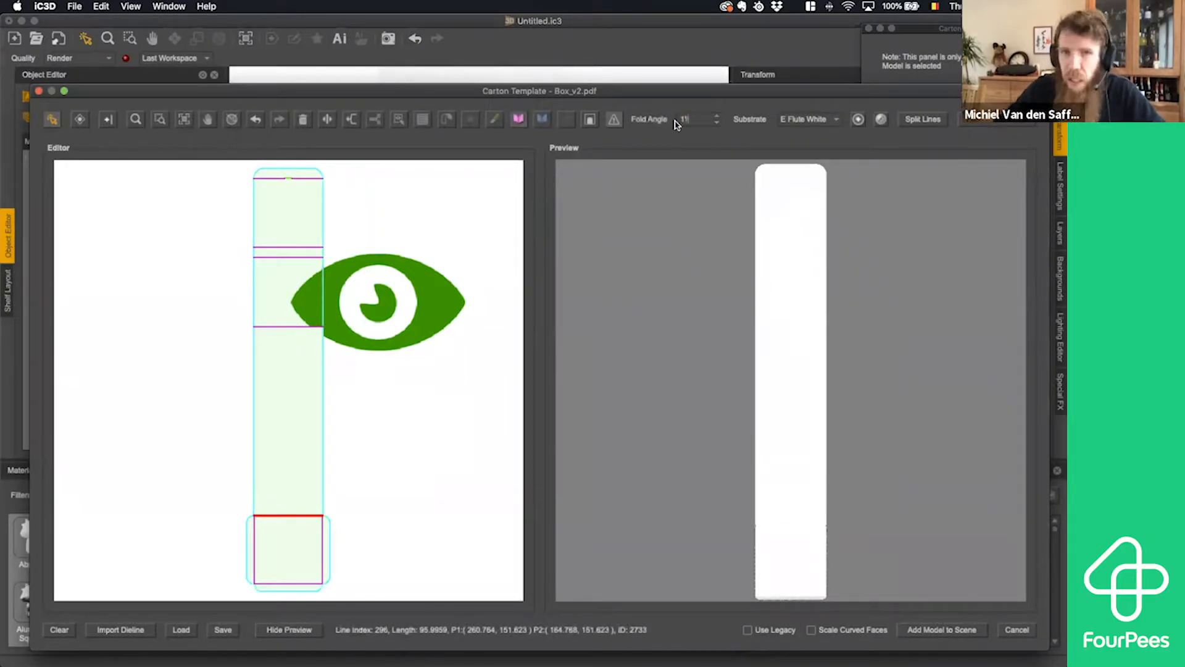
text(4)
key(Return)
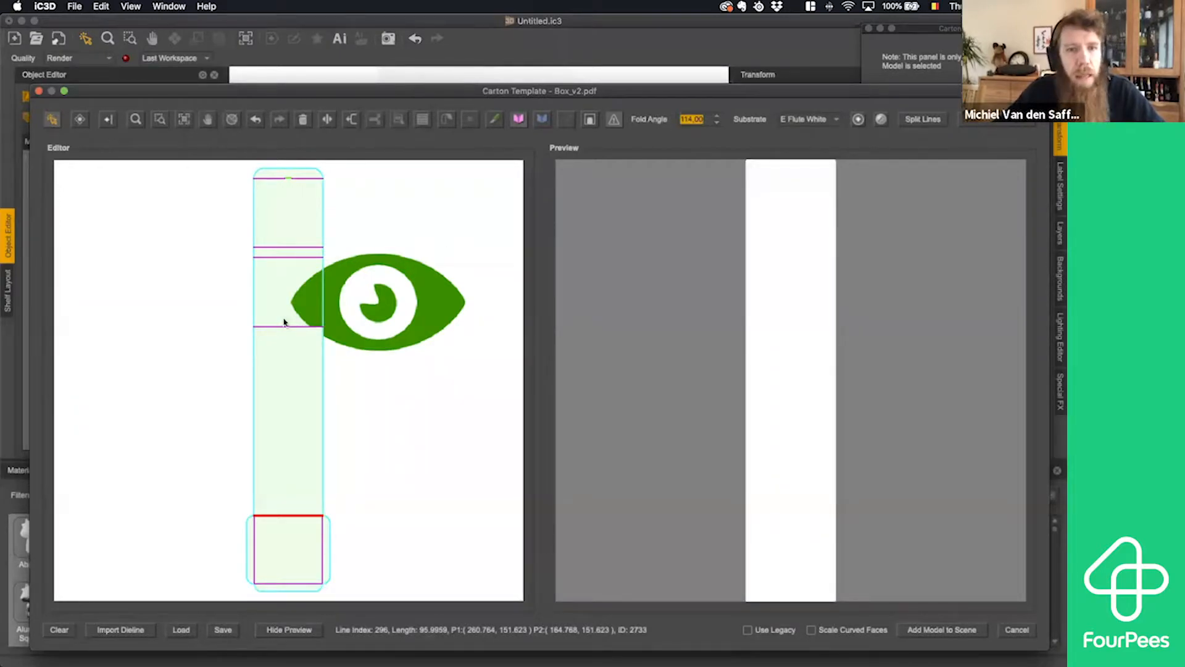
- Set the fold angle at the upper end of the insert's long panel to -114
click(297, 326)
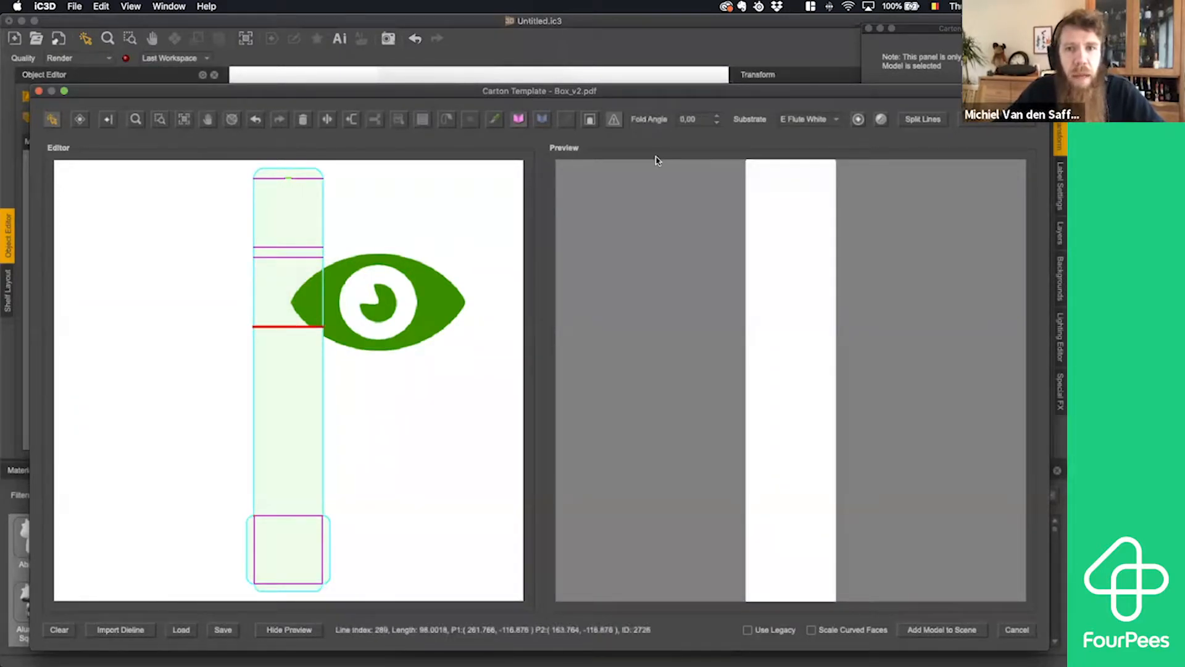
drag(702, 115, 668, 122)
text(-1)
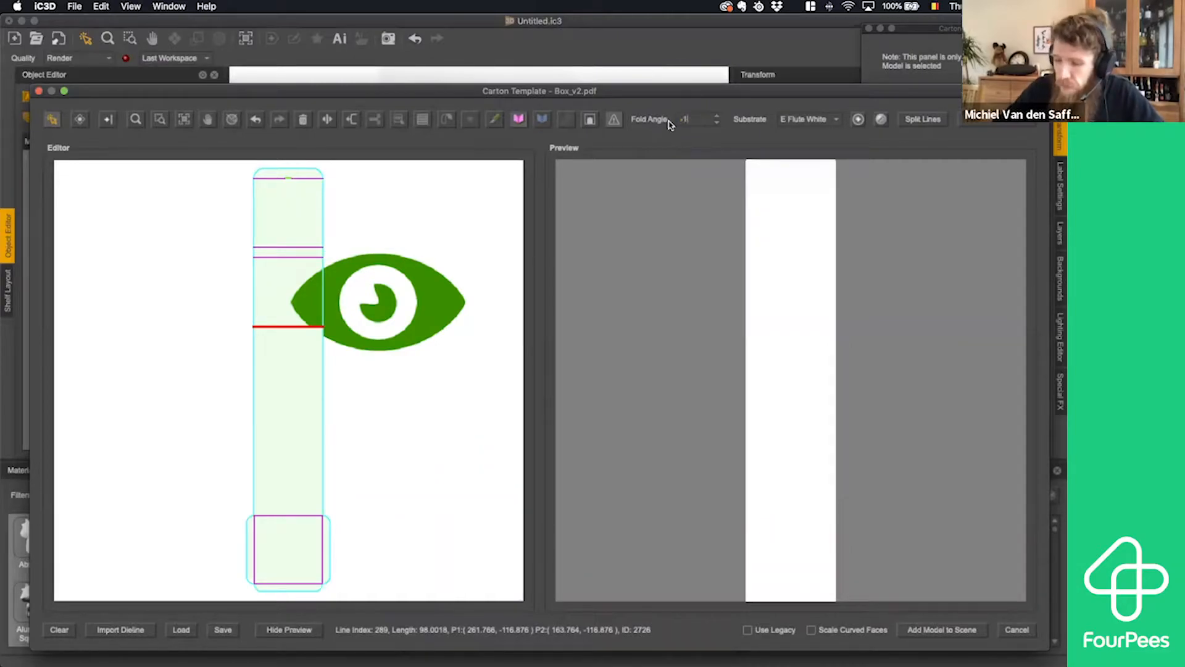
text(14)
key(Return)
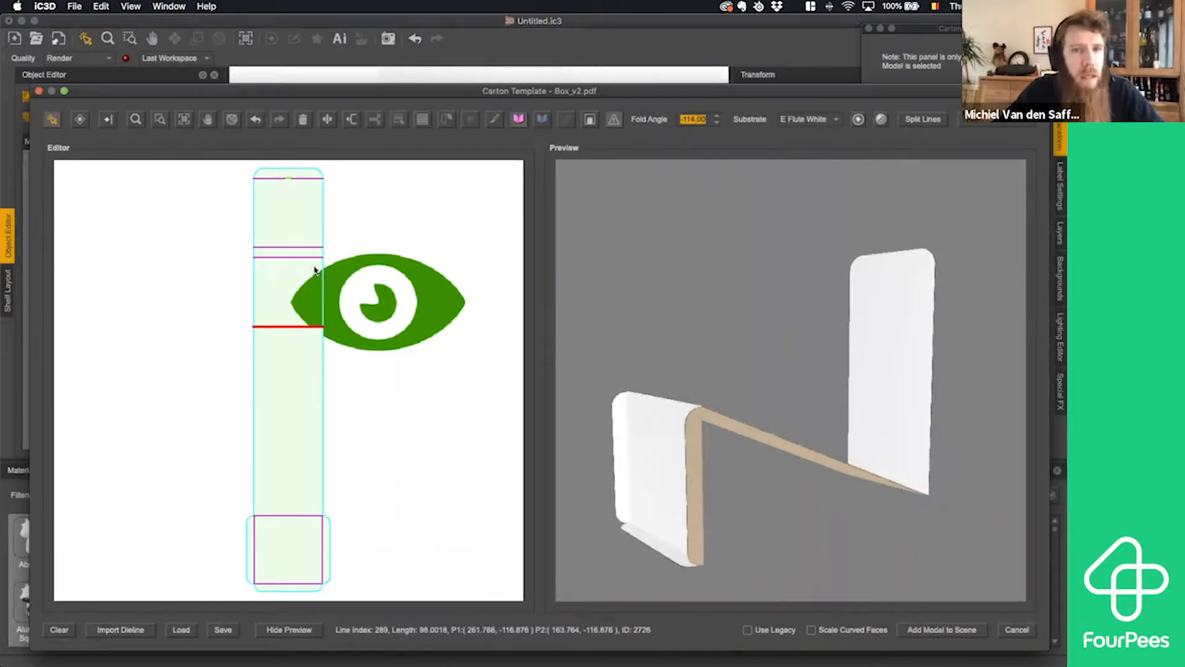
- Set the fold angle of the two close parallel folds bordering the insert's narrow panel to 90
drag(292, 264, 275, 238)
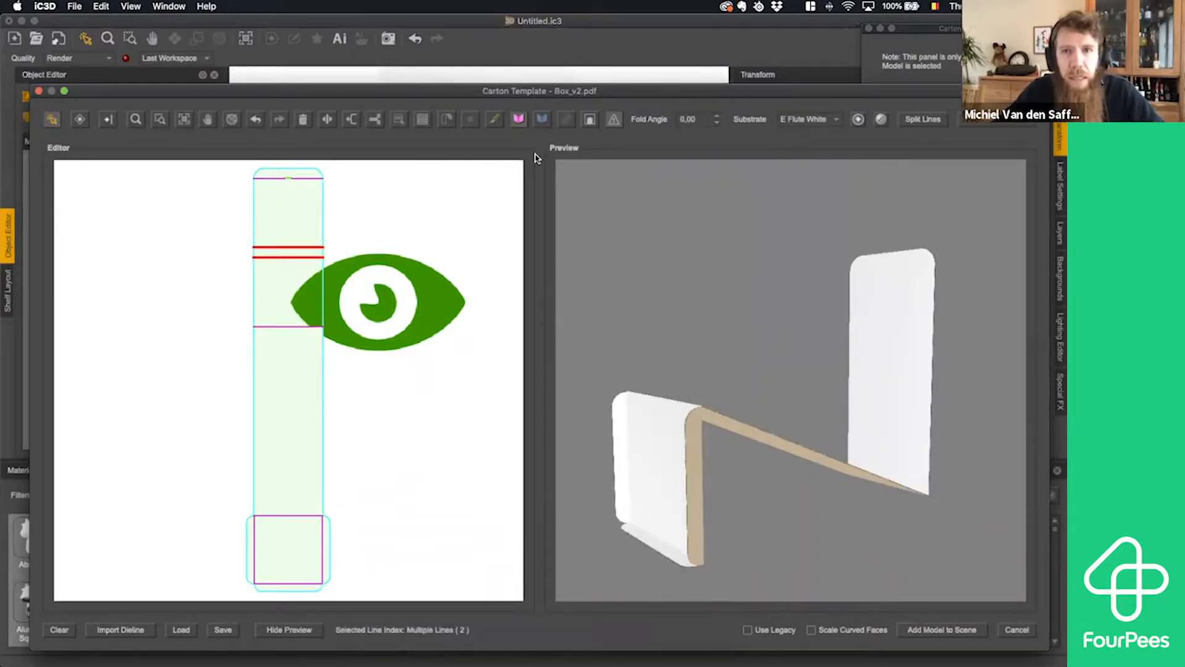
double_click(678, 125)
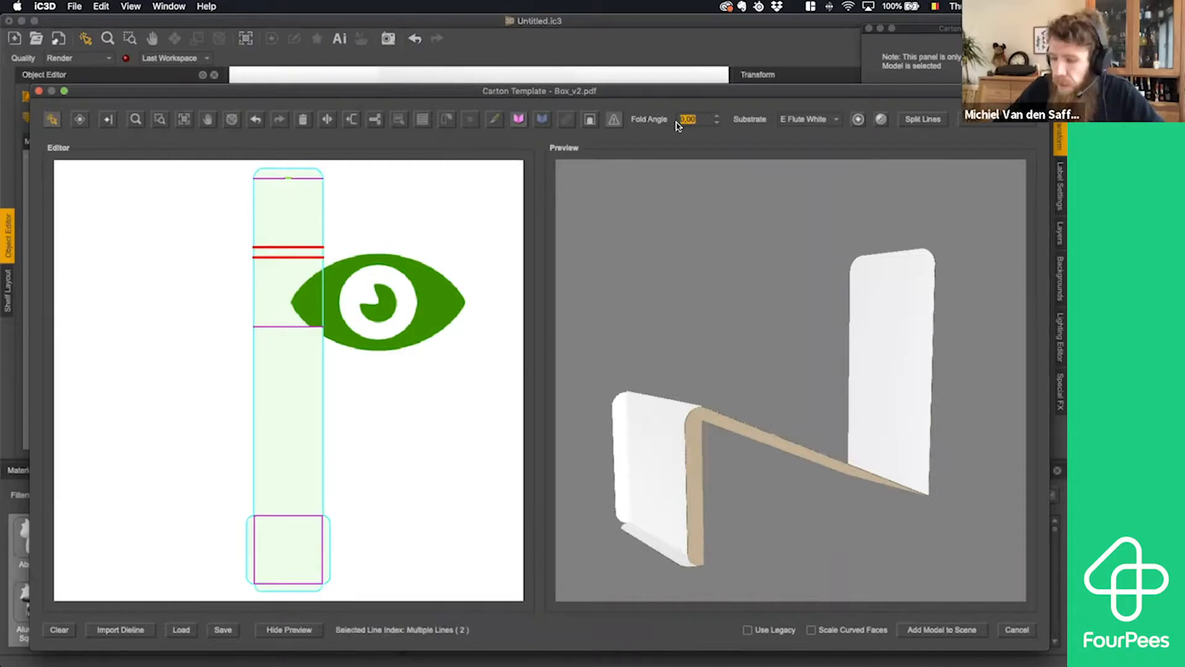
text(90)
key(Return)
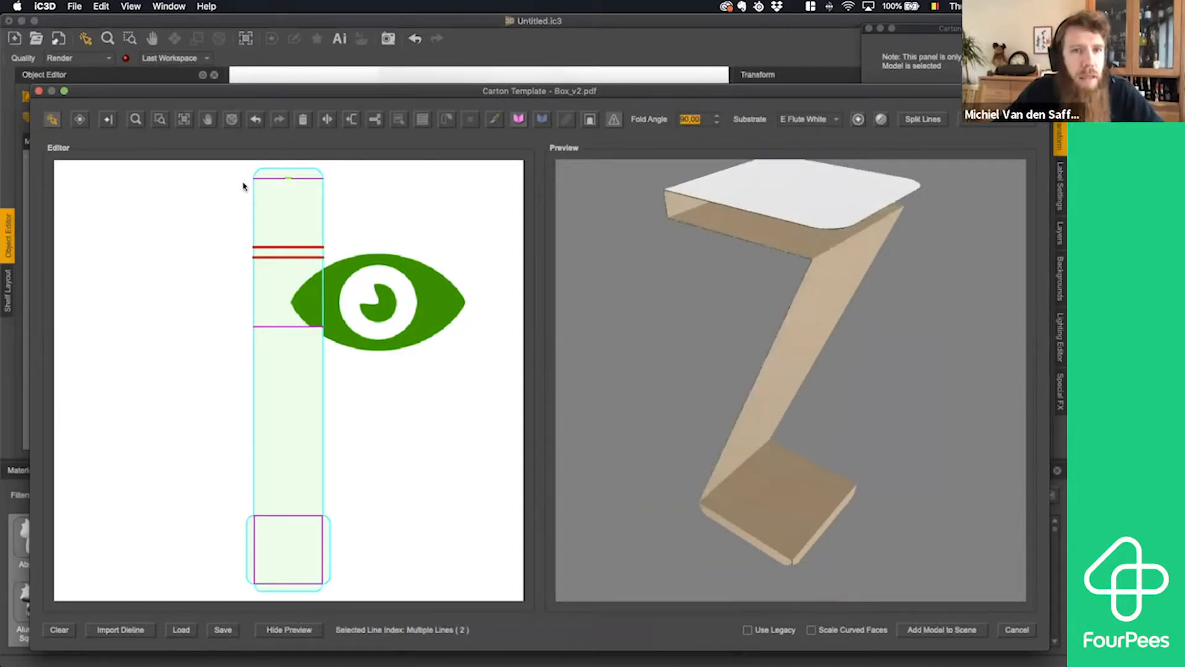
- Set the fold angle of both fold segments at the insert's top flap to 90 and inspect the folded shape
click(265, 179)
shift+click(300, 179)
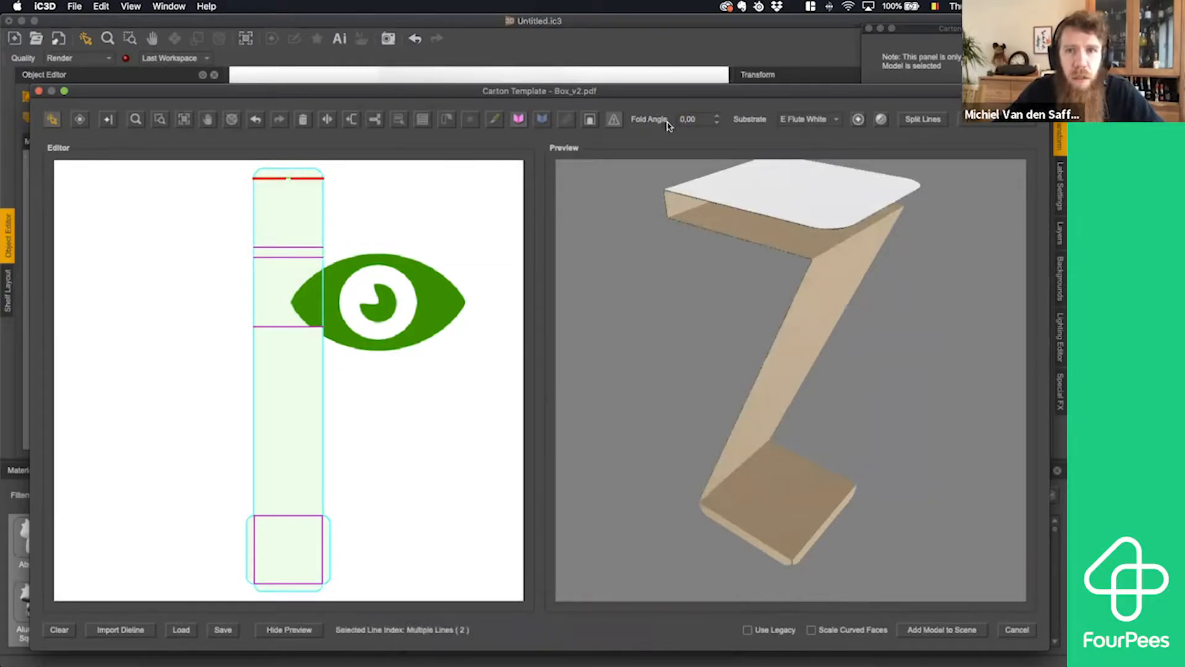
drag(698, 120, 677, 125)
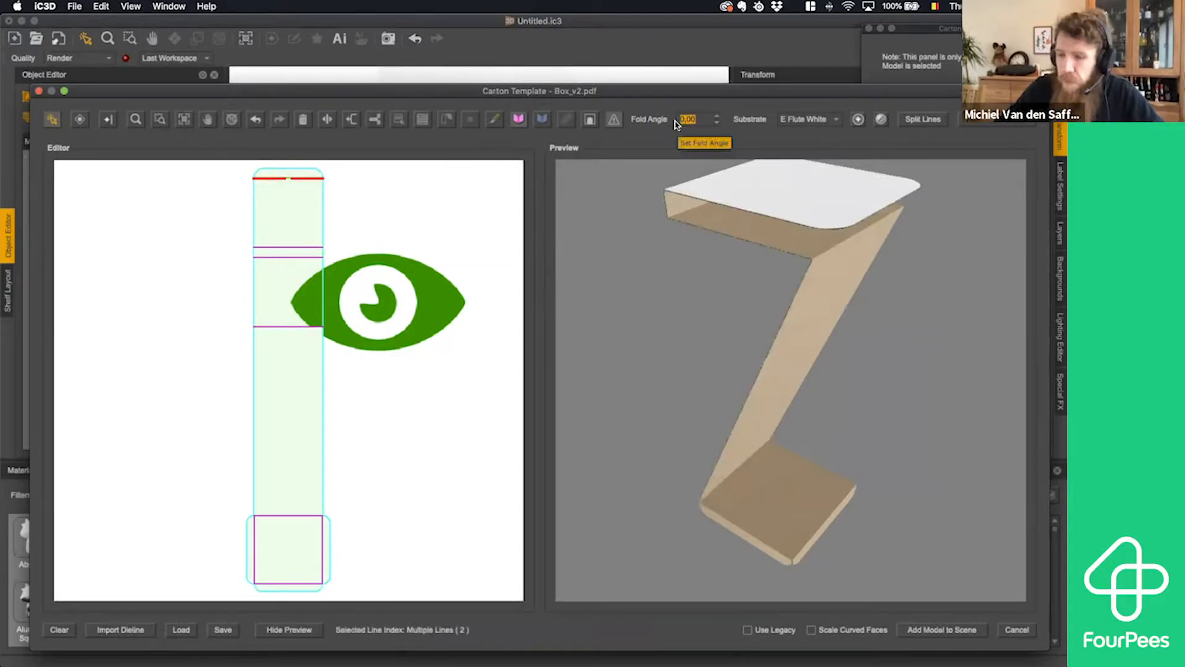
text(90)
key(Return)
mouse_move(780, 305)
mouse_down()
mouse_move(798, 283)
mouse_move(809, 294)
mouse_move(678, 289)
mouse_move(776, 295)
mouse_up()
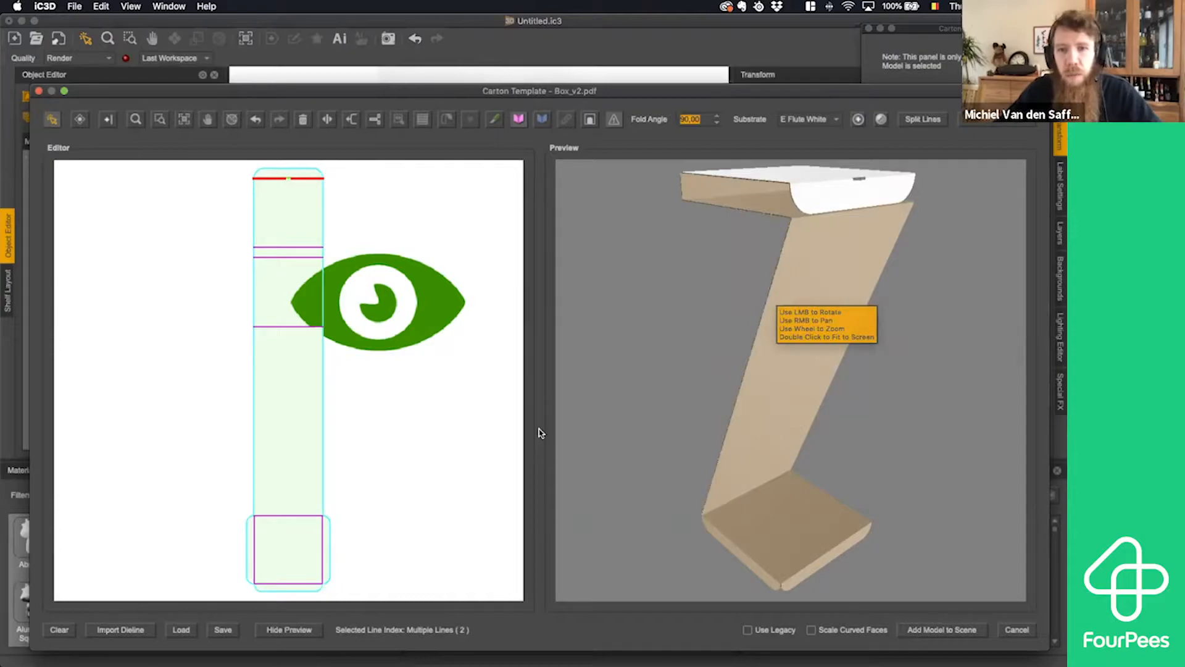
- Save the folded insert template as Insert_folded.ctd in the demo folder and add its model to the scene
click(219, 630)
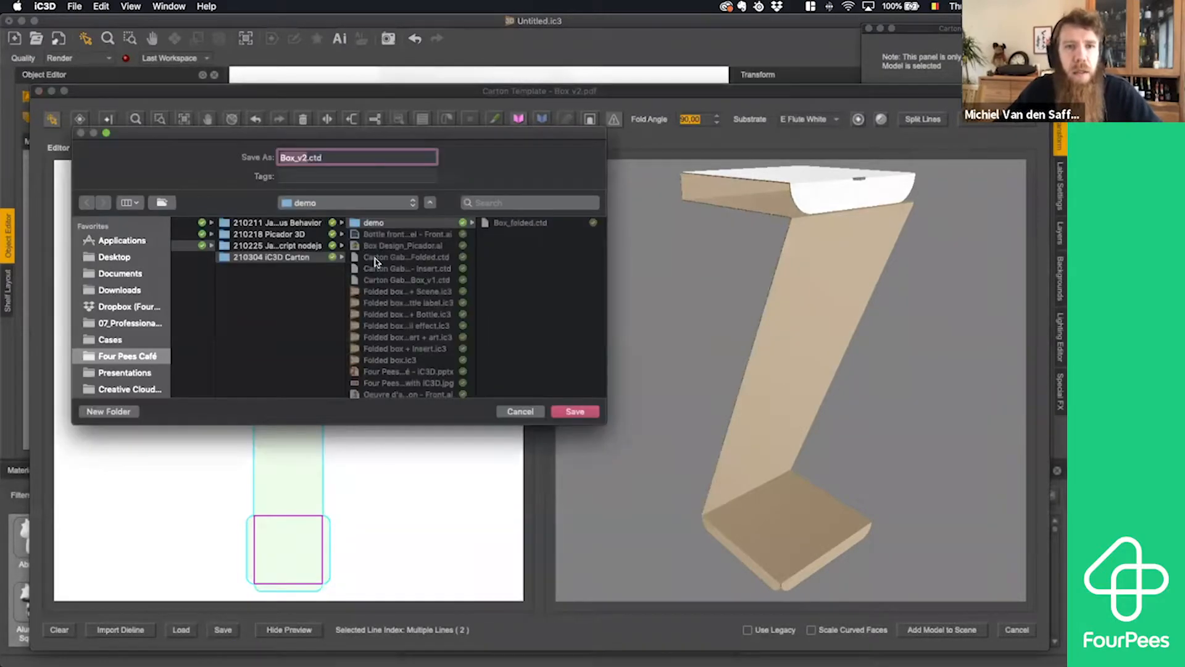
text(inser)
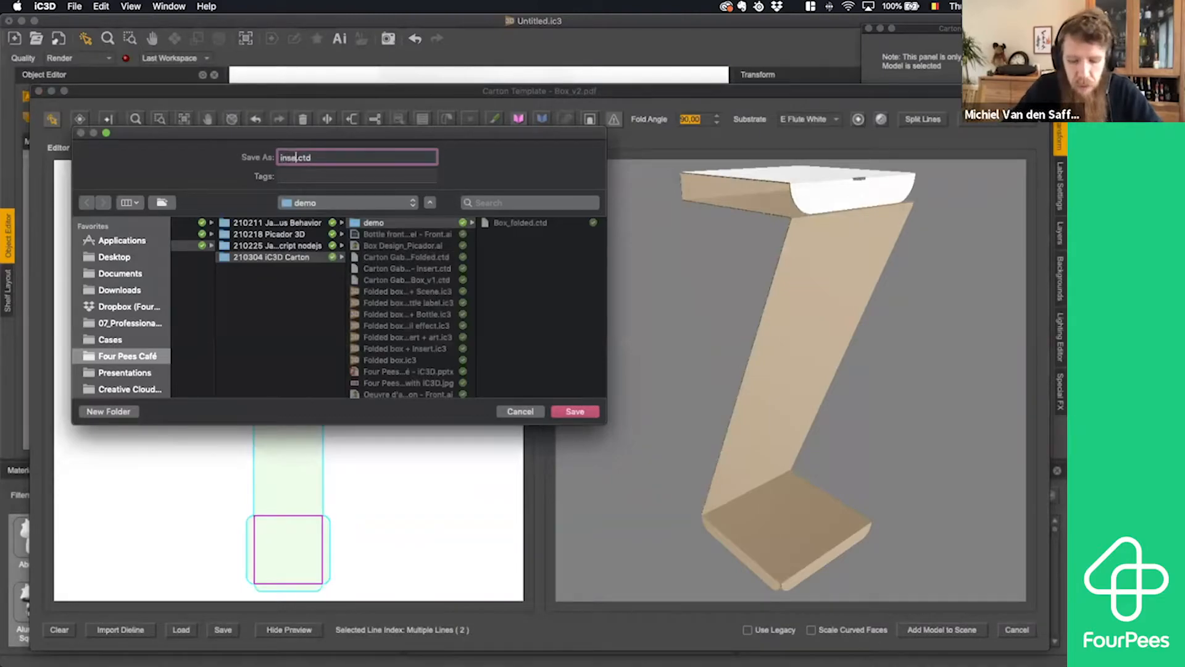
text(t_)
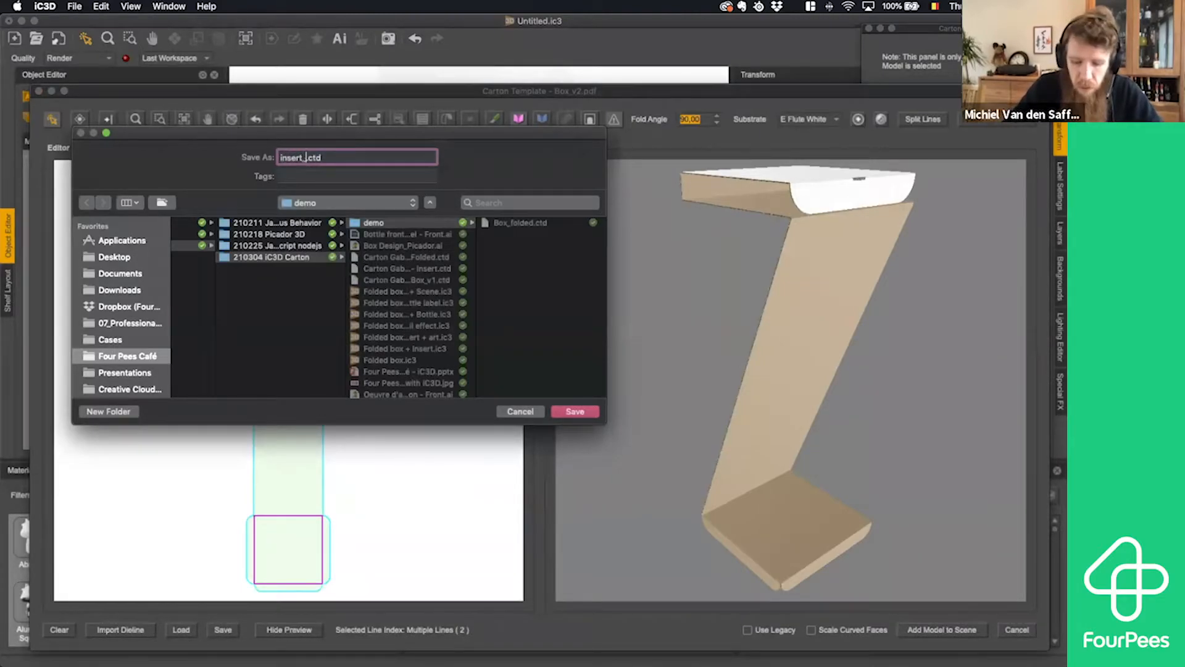
text(folded)
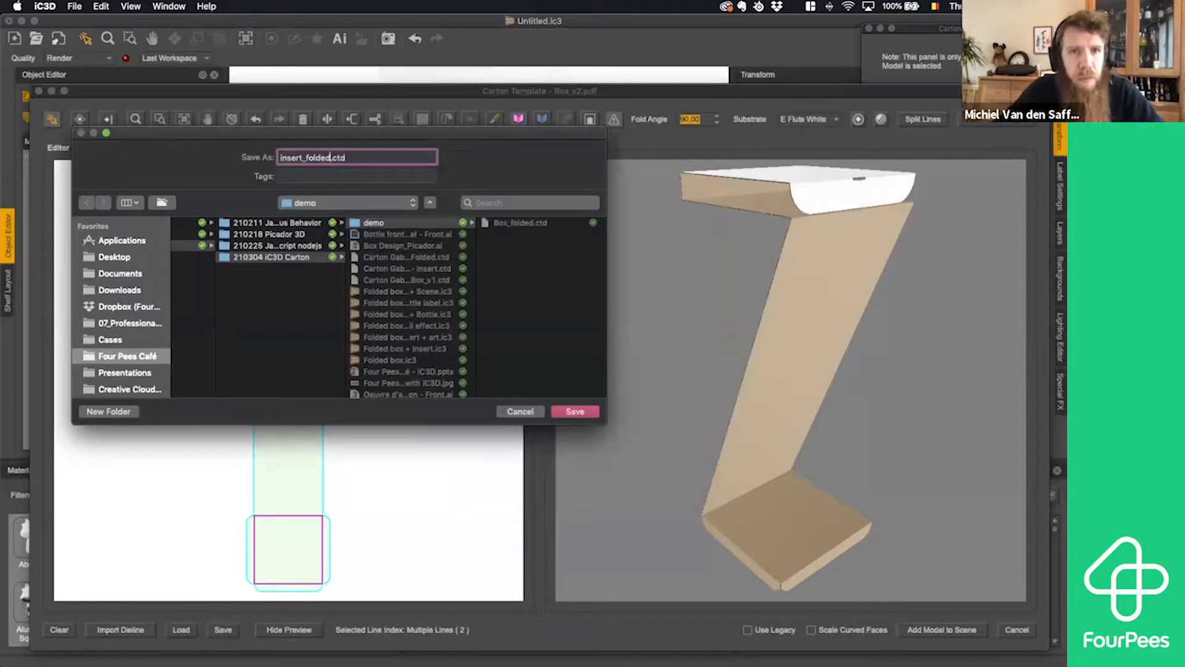
click(281, 158)
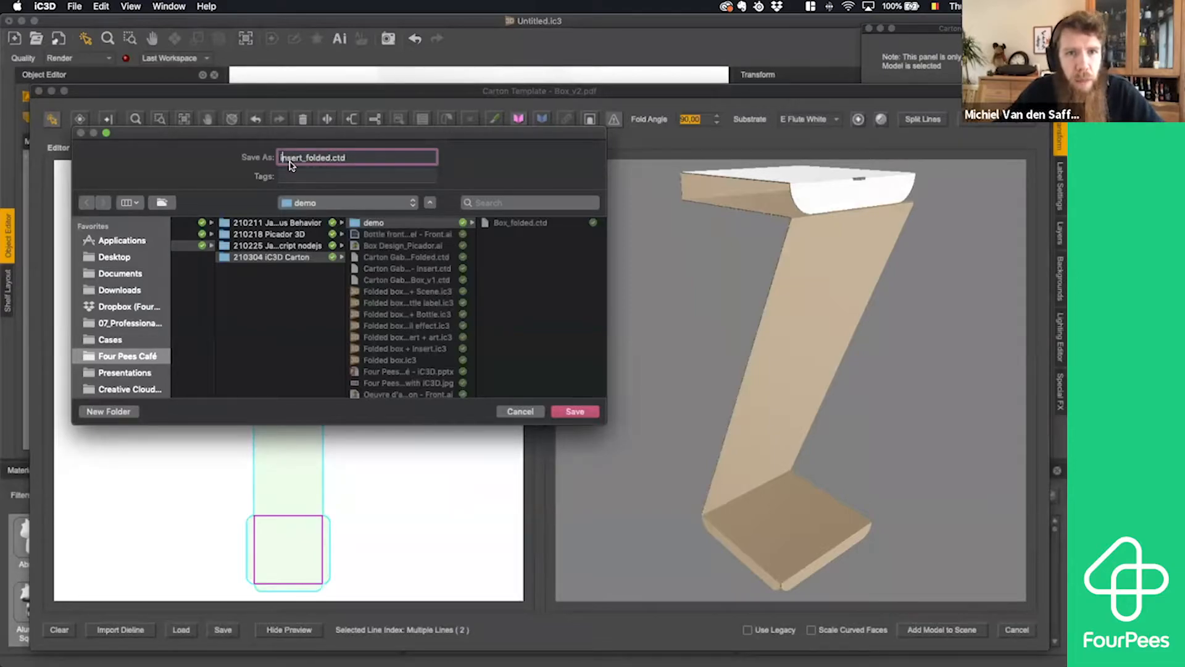
key(Delete)
text(I)
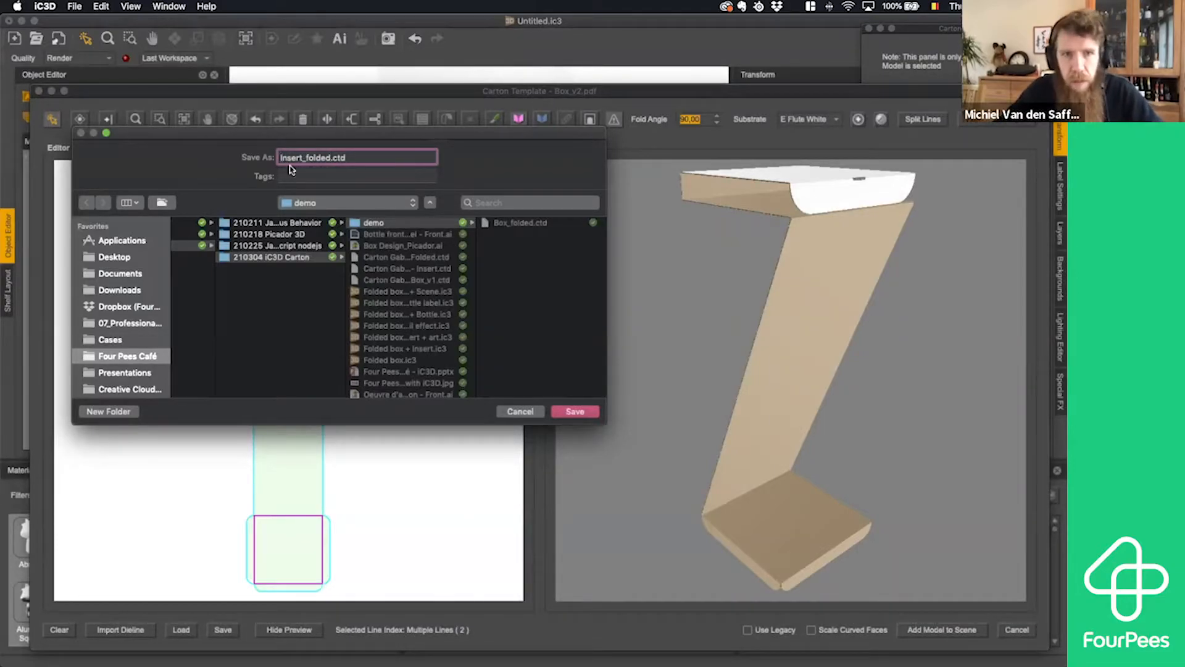
click(562, 411)
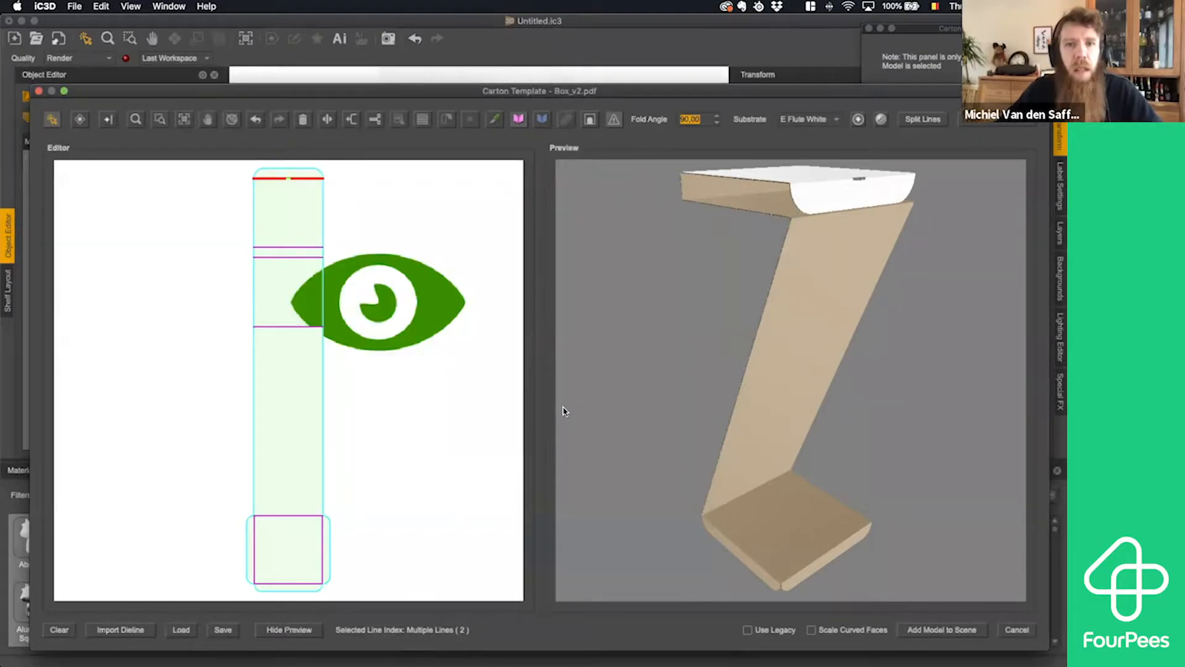
click(930, 631)
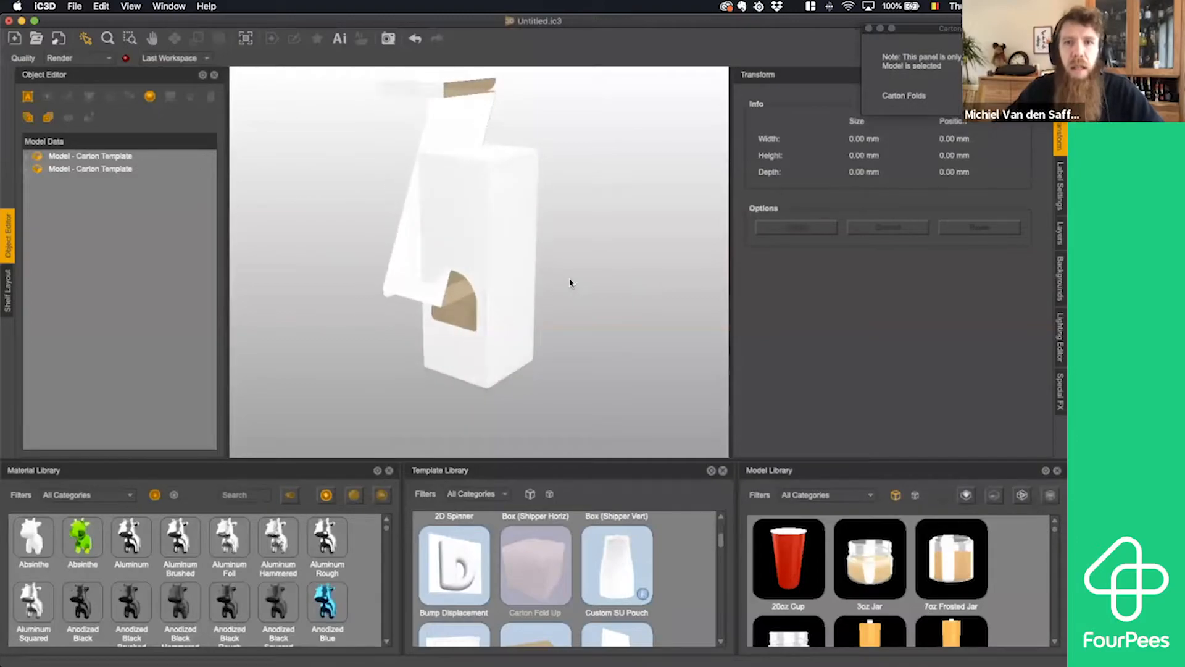
- With the box selected, dock the Carton Options panel alongside the Object Editor, bring the Object Editor forward and widen the viewport
click(513, 206)
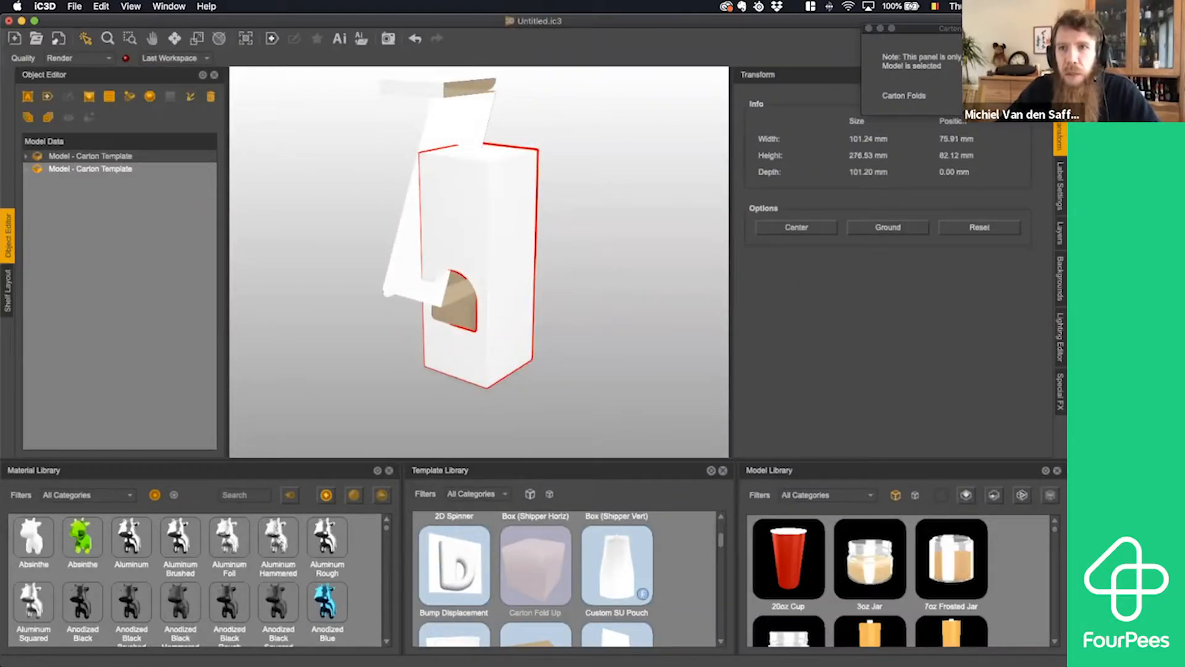
double_click(936, 29)
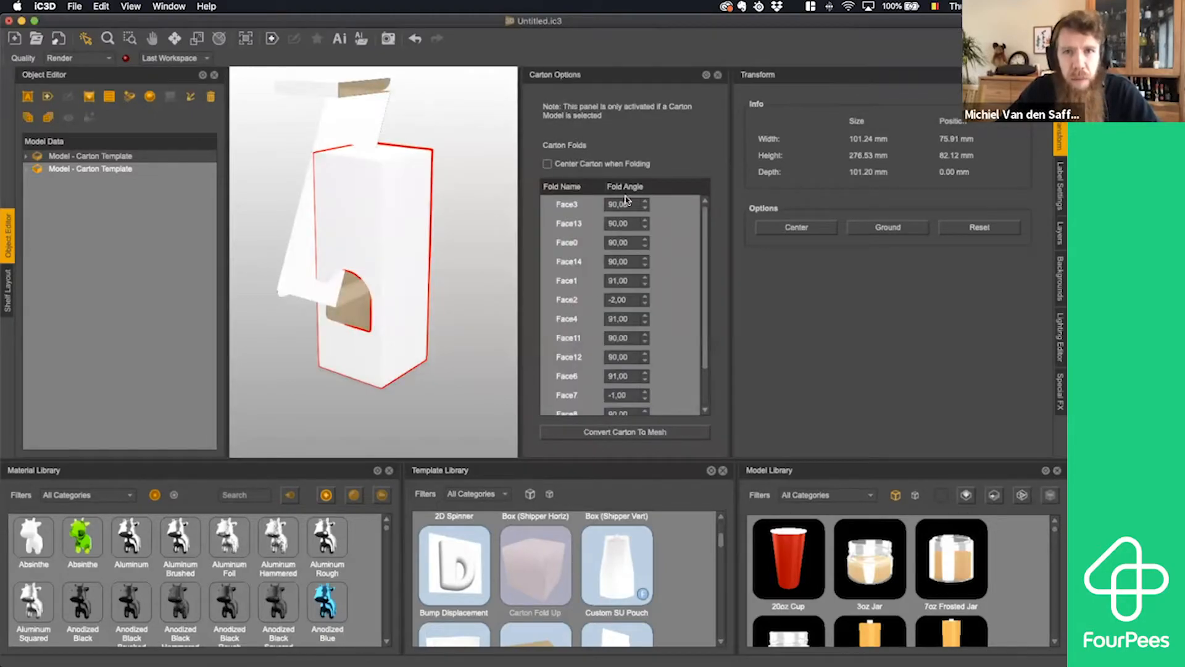
drag(628, 78, 87, 243)
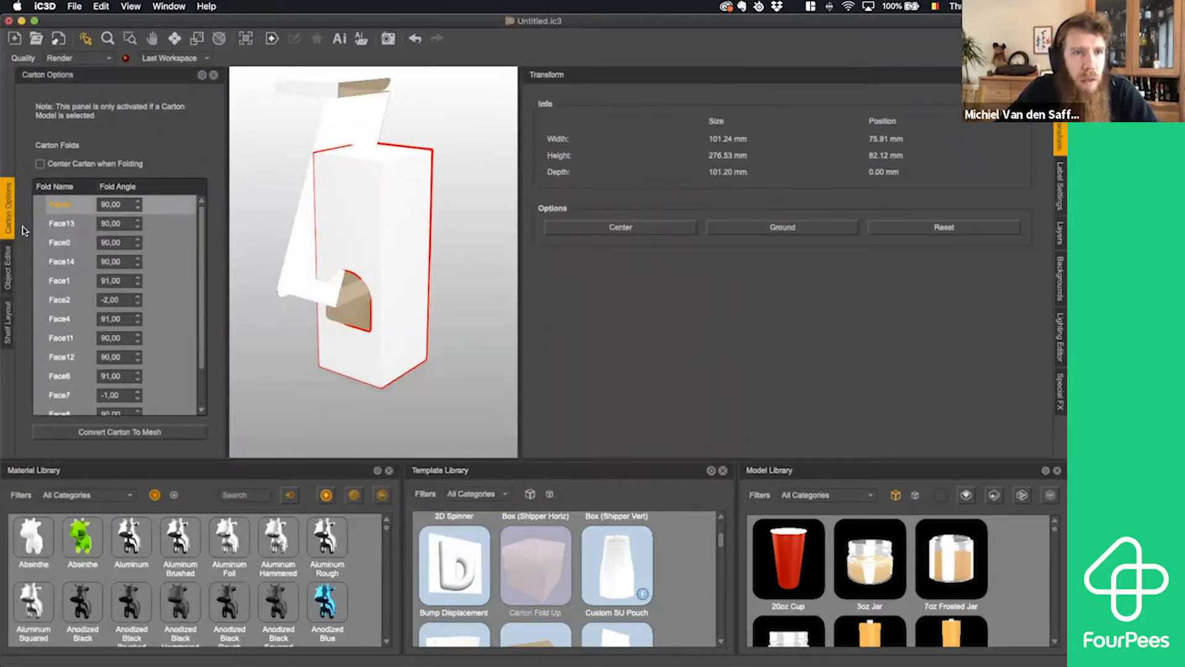
click(9, 268)
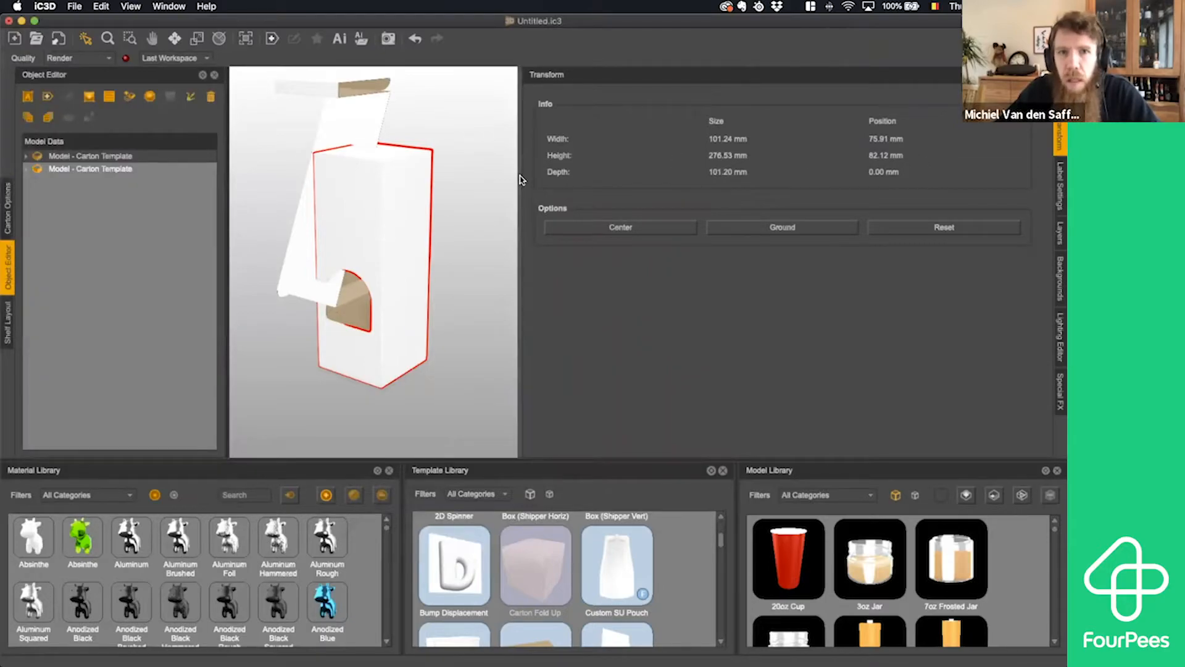
drag(519, 180, 890, 181)
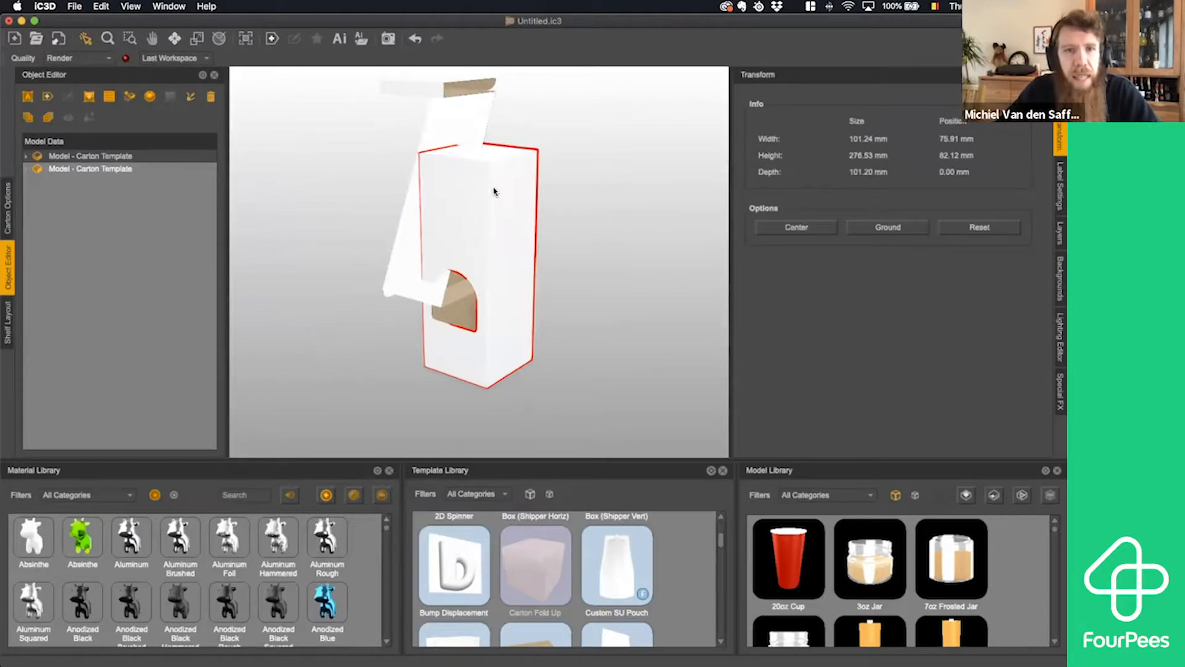
- Ground the box model and the insert model so both stand on the same floor level
click(893, 224)
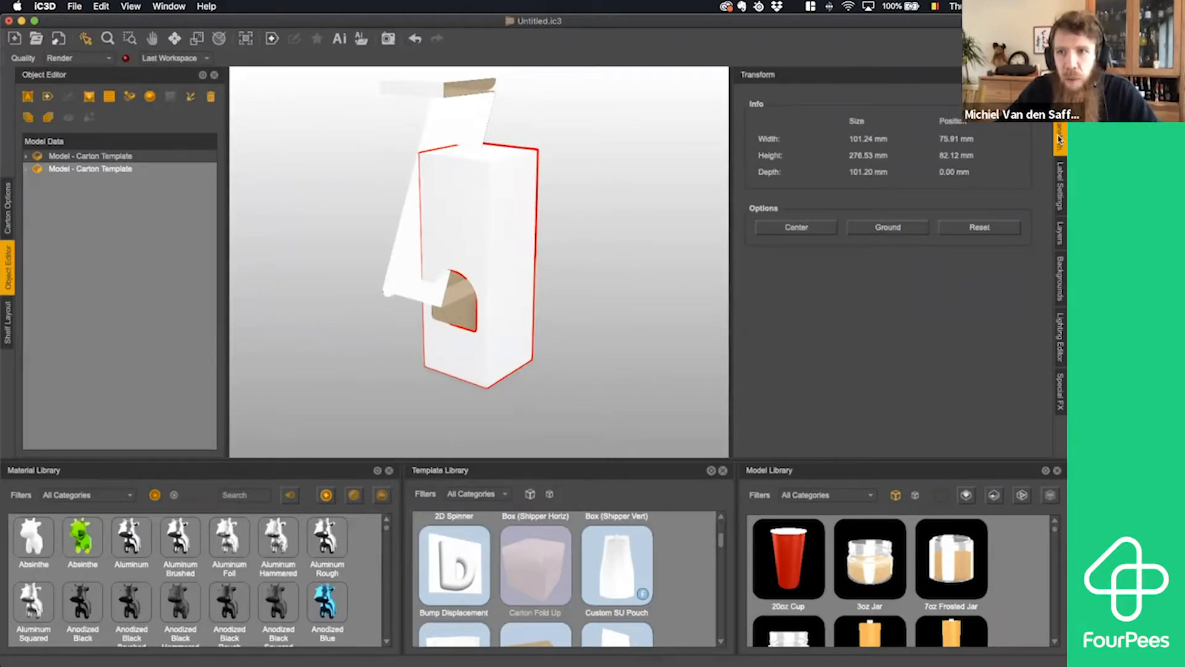
click(889, 227)
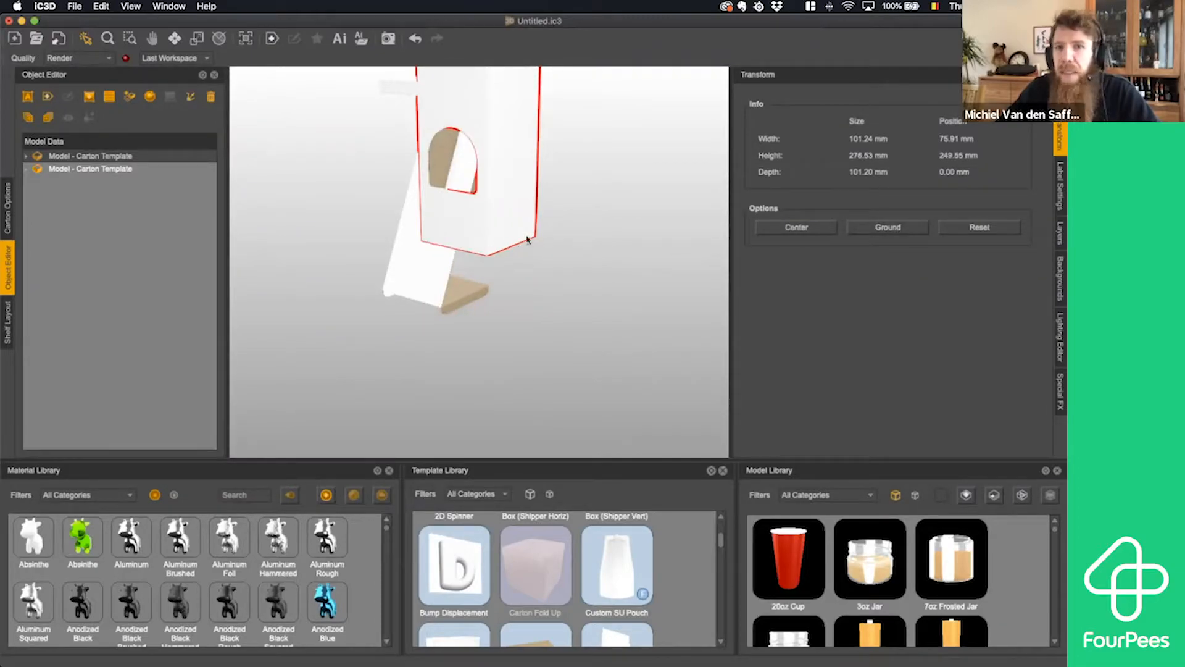
click(637, 144)
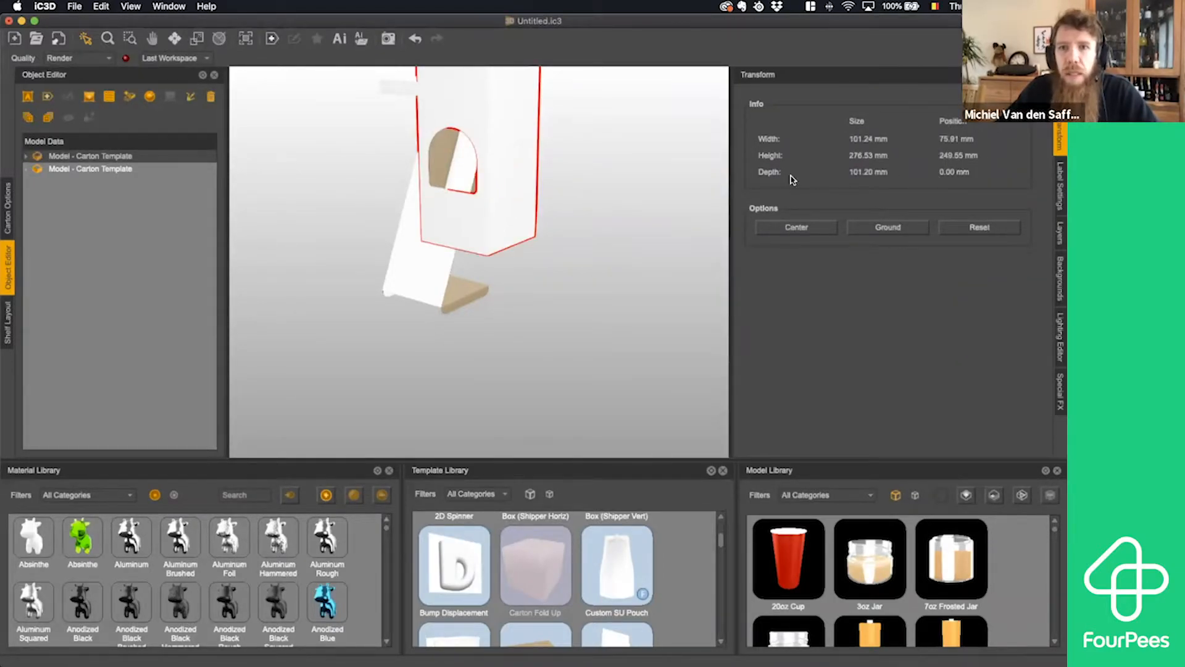
click(473, 260)
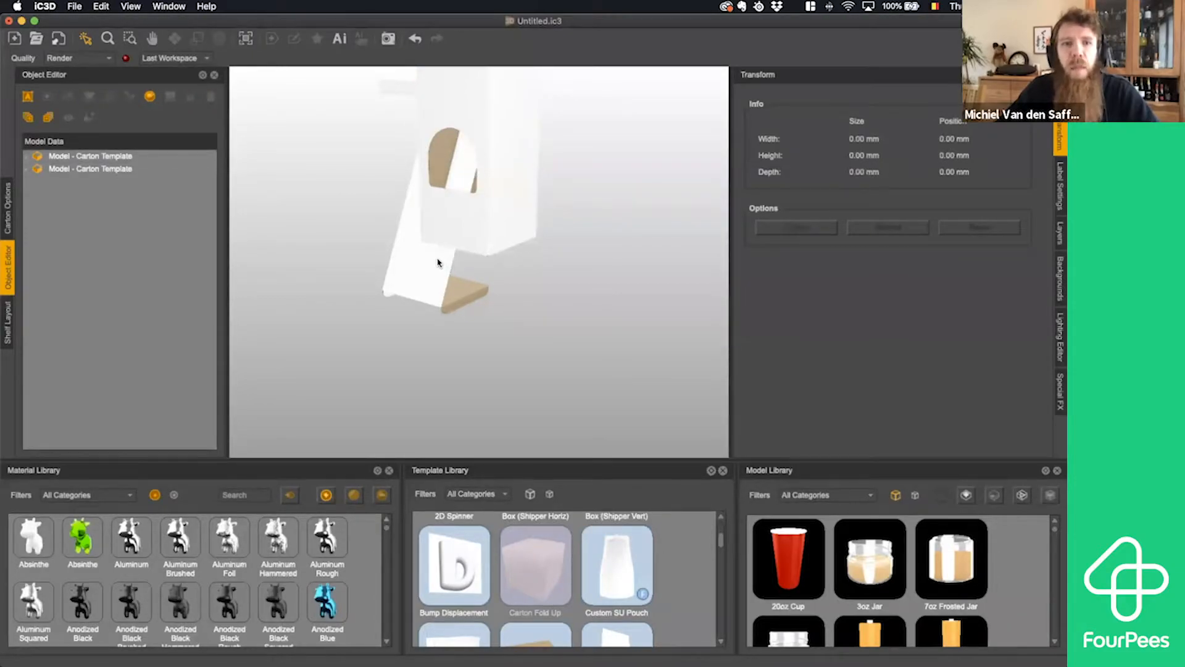
click(384, 254)
click(873, 230)
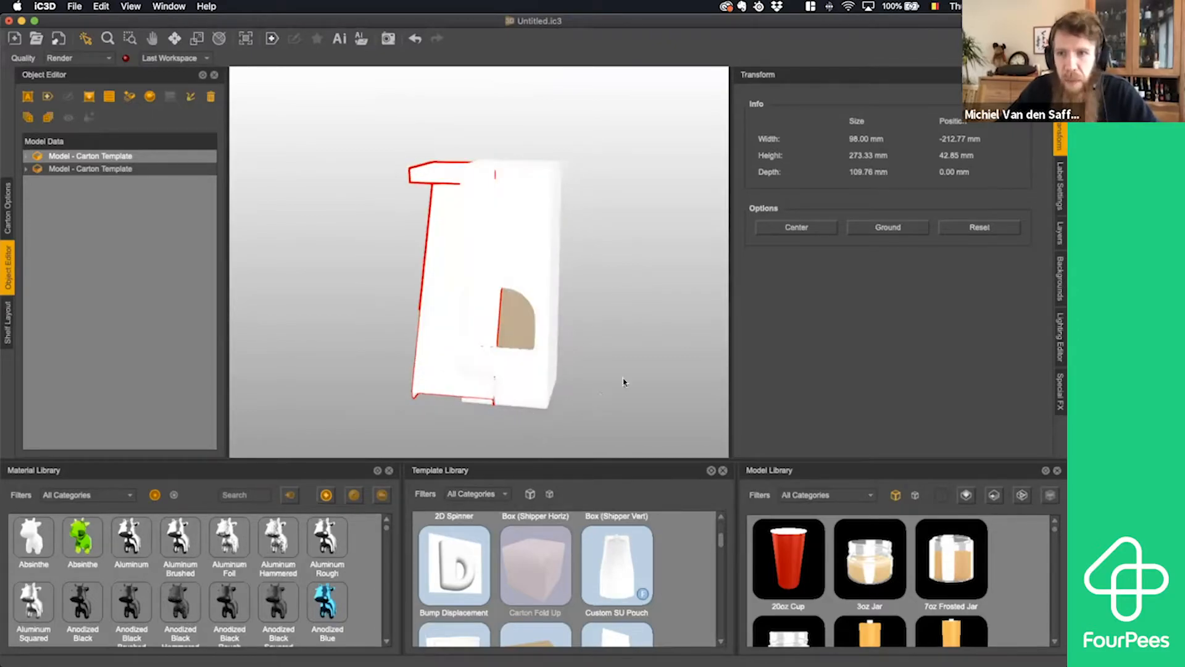
- Move the insert along X to about -152.6 mm so it lines up with the box in the front view
click(592, 362)
drag(584, 362, 444, 357)
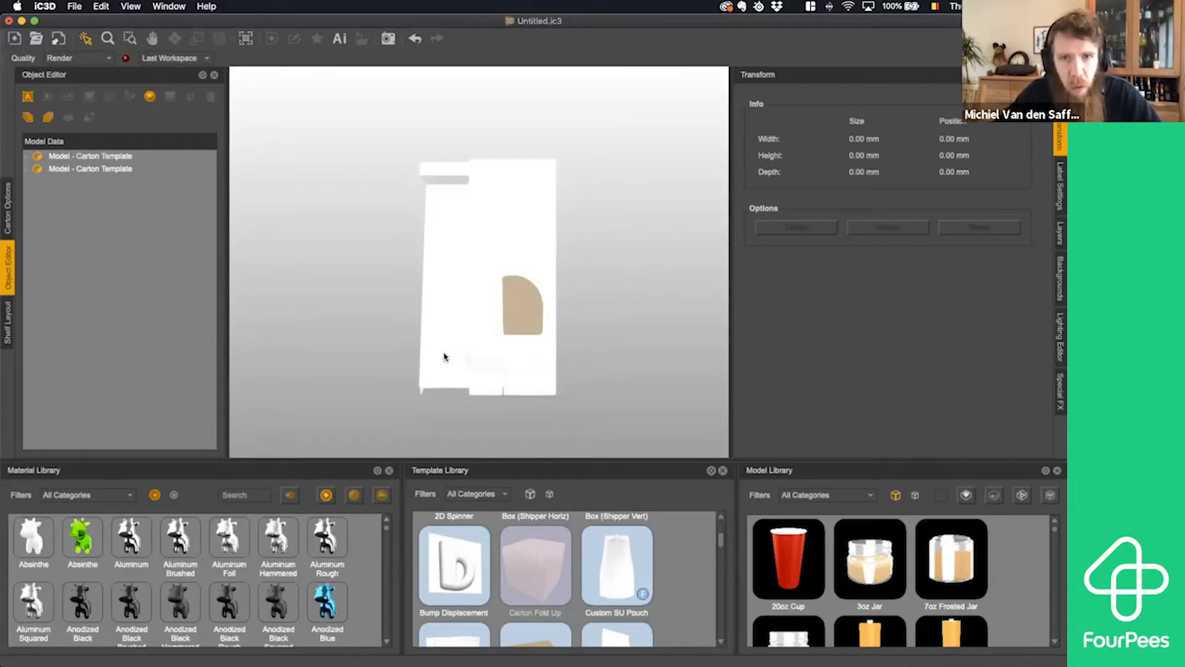
click(445, 357)
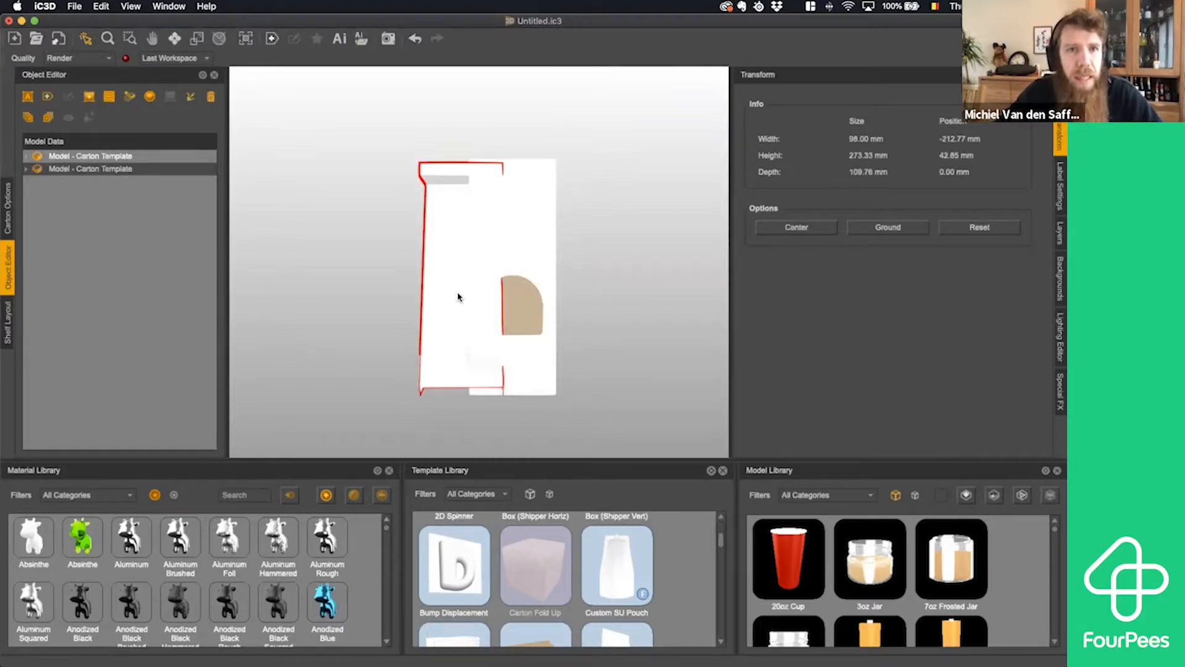
click(176, 39)
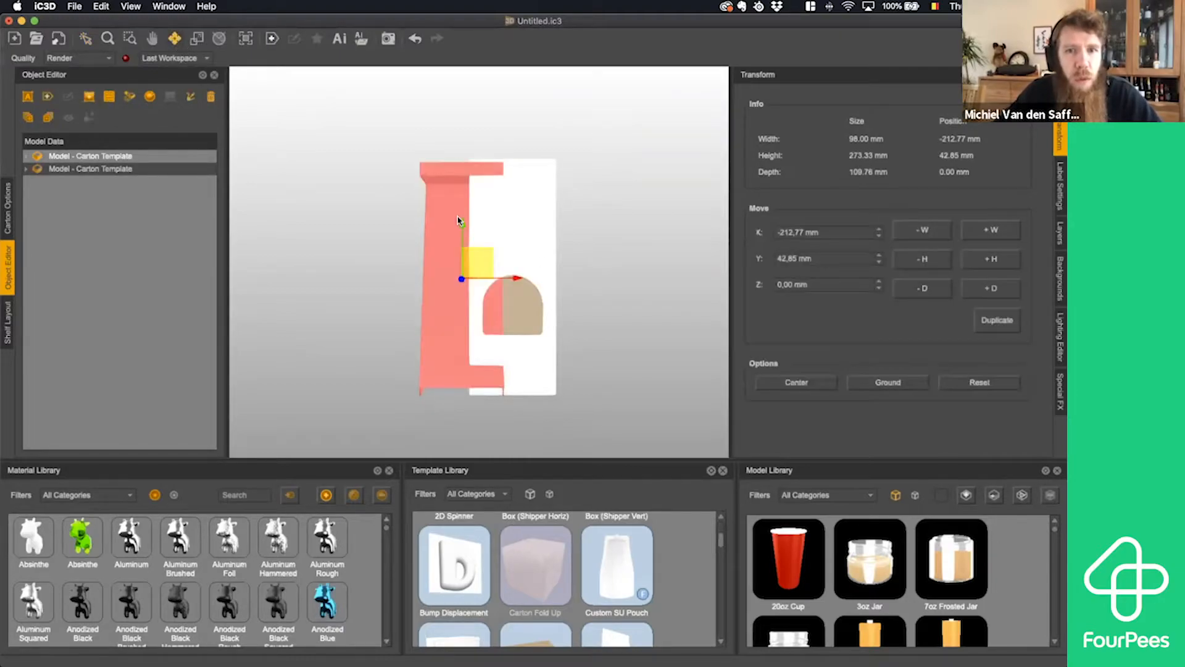
drag(526, 281, 568, 279)
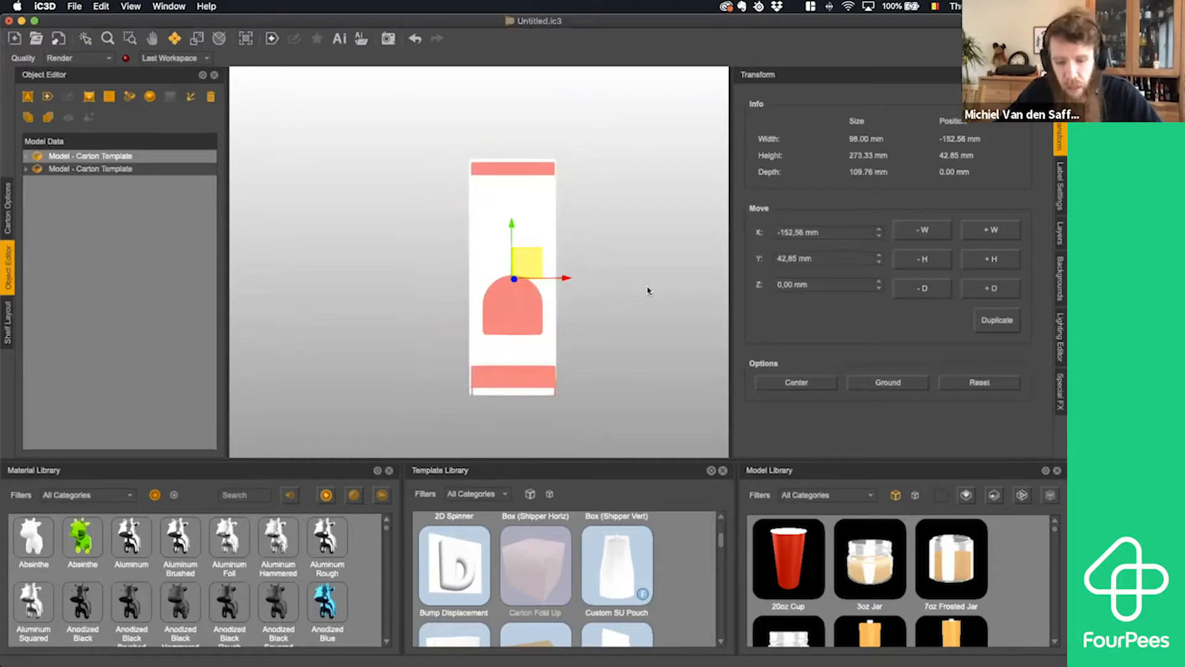
- Move the insert along Z to about -109.9 mm, placing it directly against the box in the side view
key(Right)
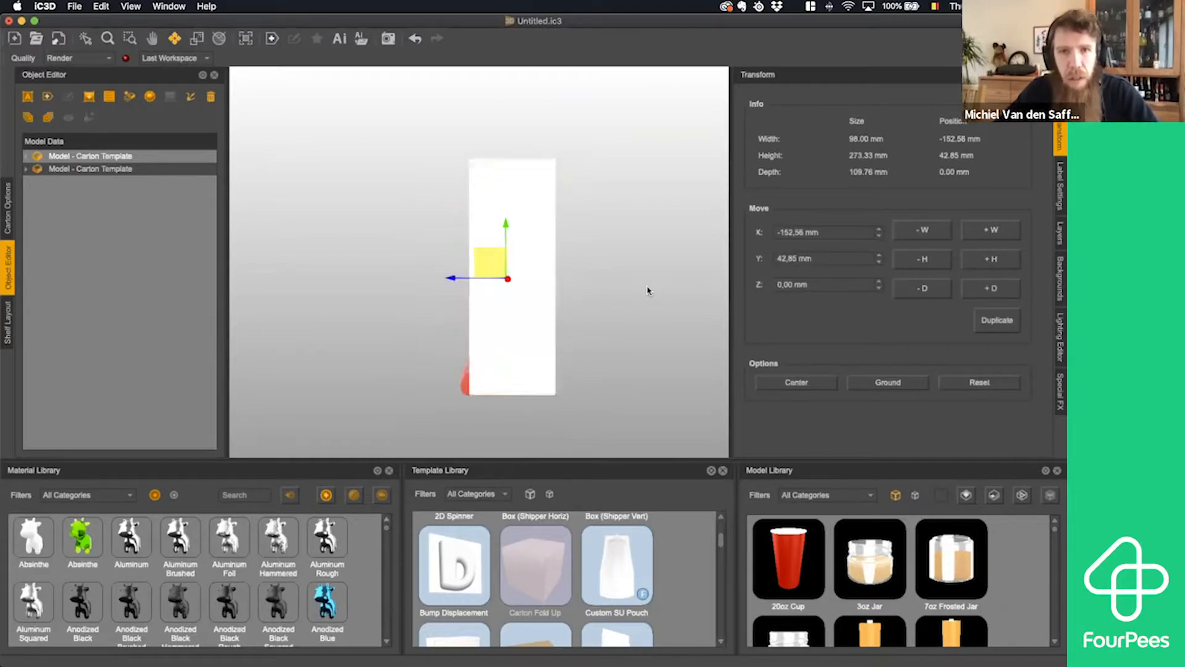
drag(457, 282, 552, 283)
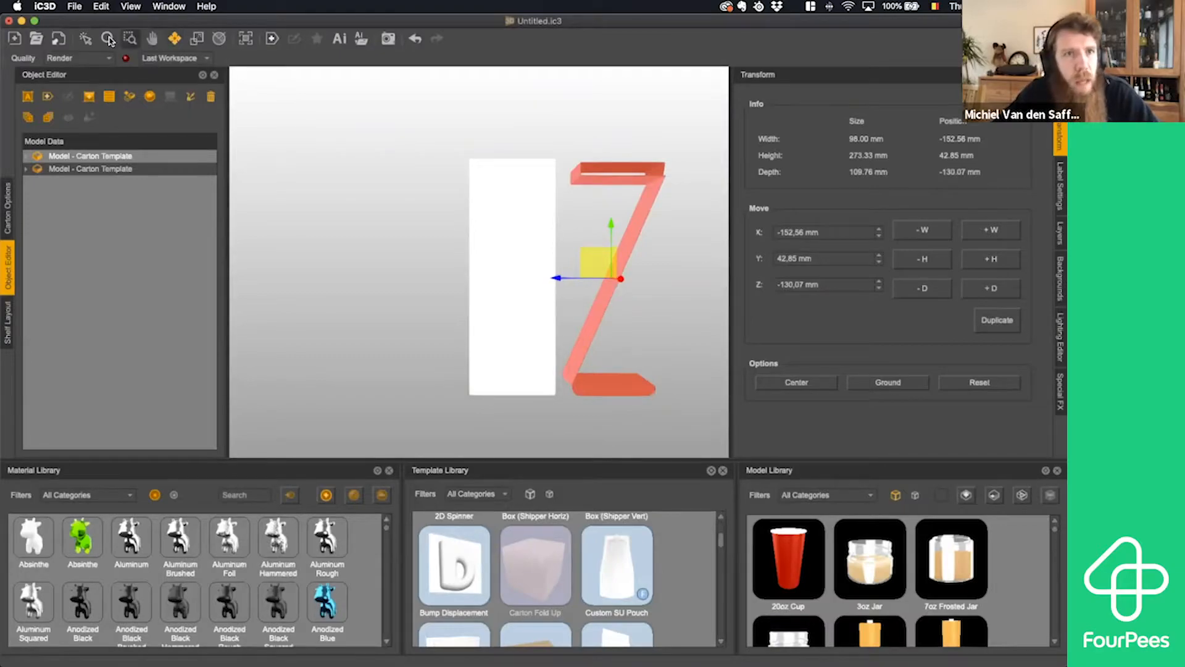
click(85, 38)
mouse_move(630, 276)
mouse_down()
mouse_move(614, 264)
mouse_move(610, 280)
mouse_move(630, 276)
mouse_up()
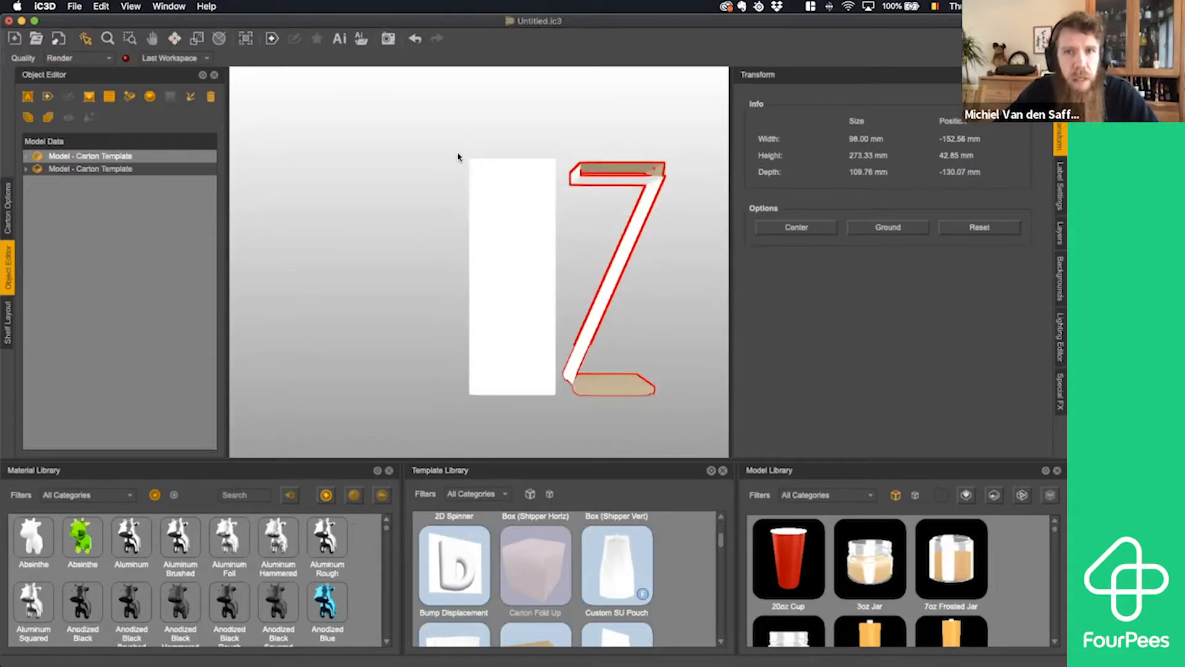
click(174, 39)
drag(549, 283, 540, 283)
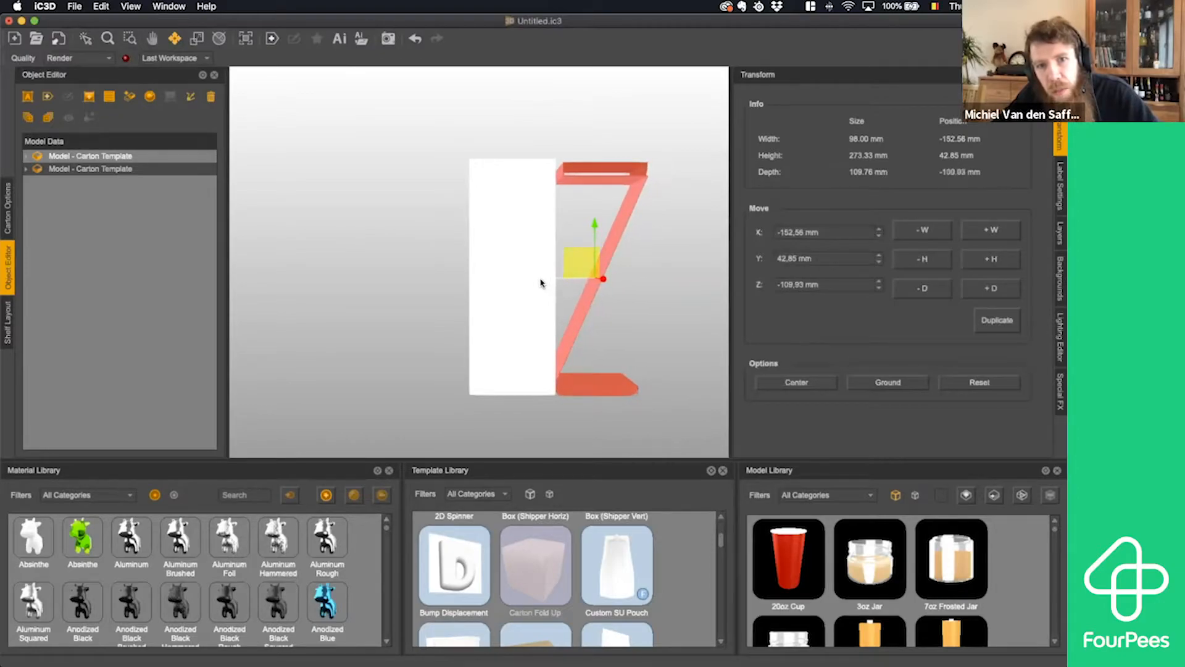
click(86, 40)
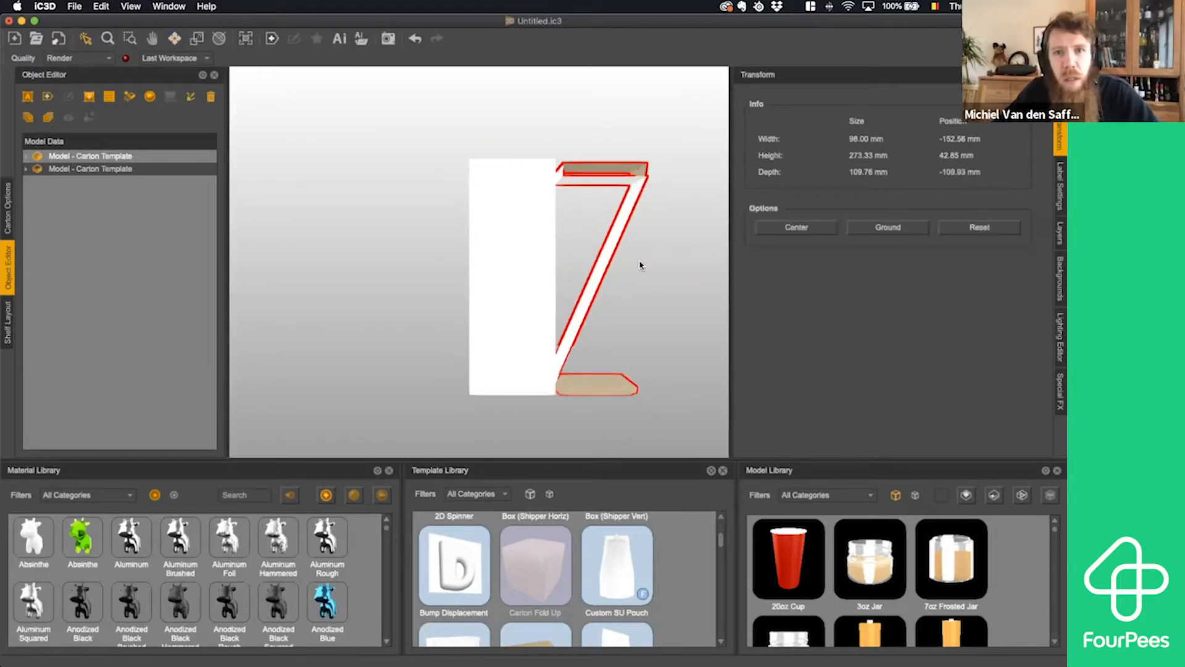
drag(638, 271, 609, 268)
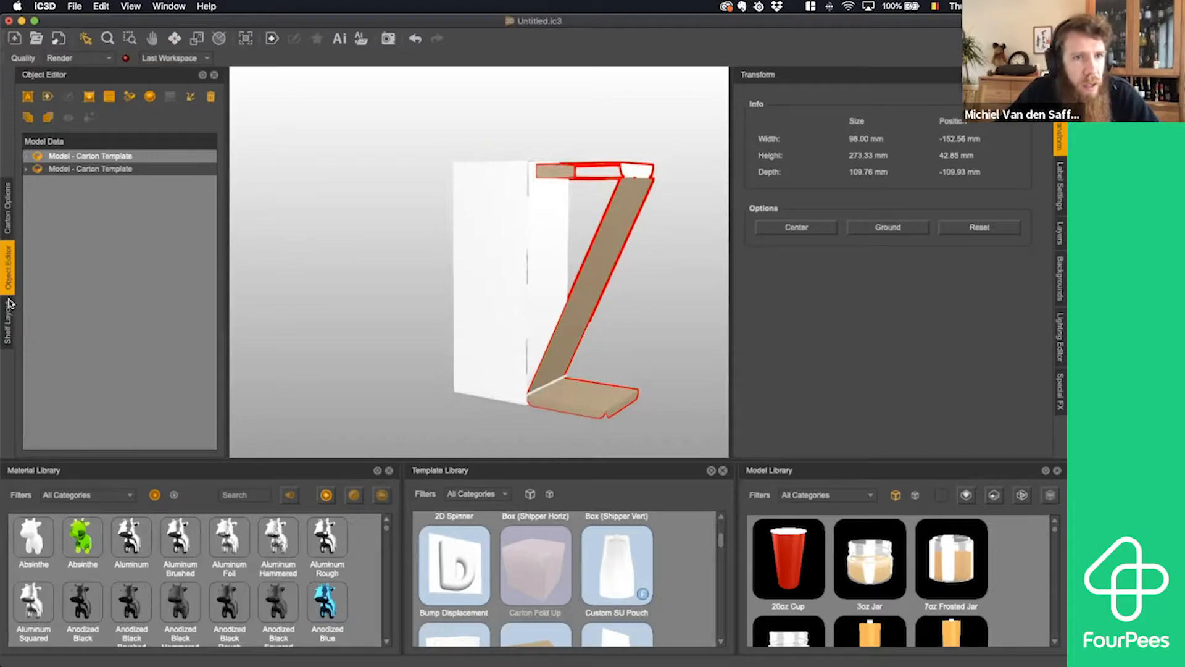
- Try a fold angle of 112 on Face5, the insert's bottom square panel, and inspect the fold
click(13, 226)
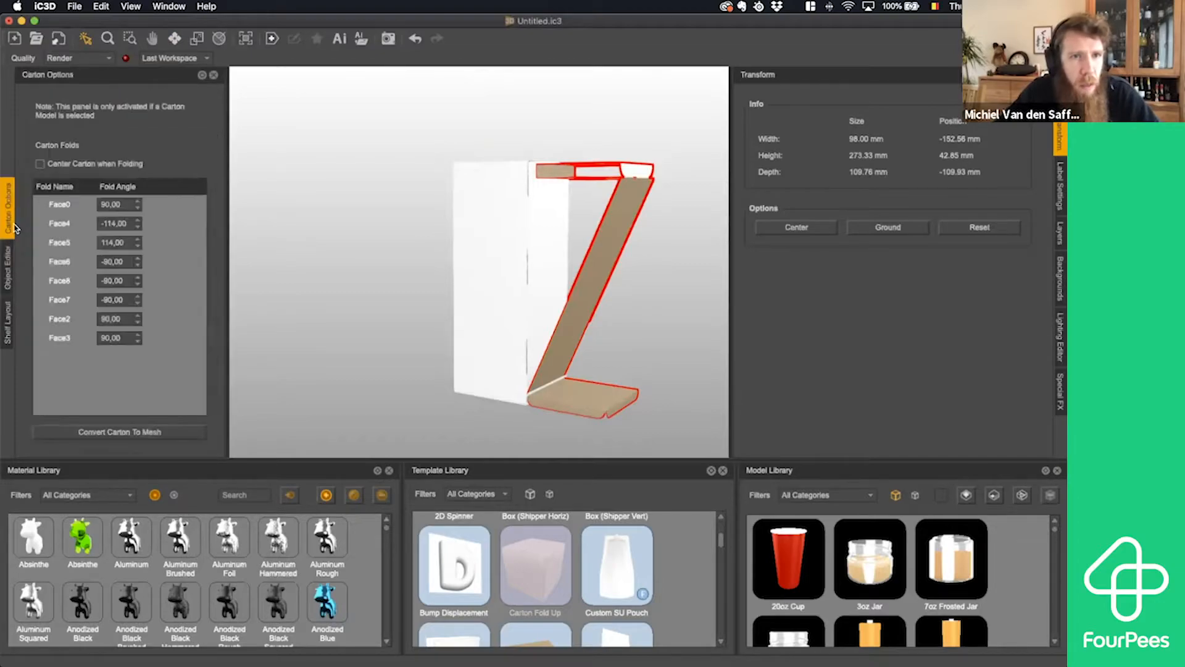
click(76, 204)
click(166, 223)
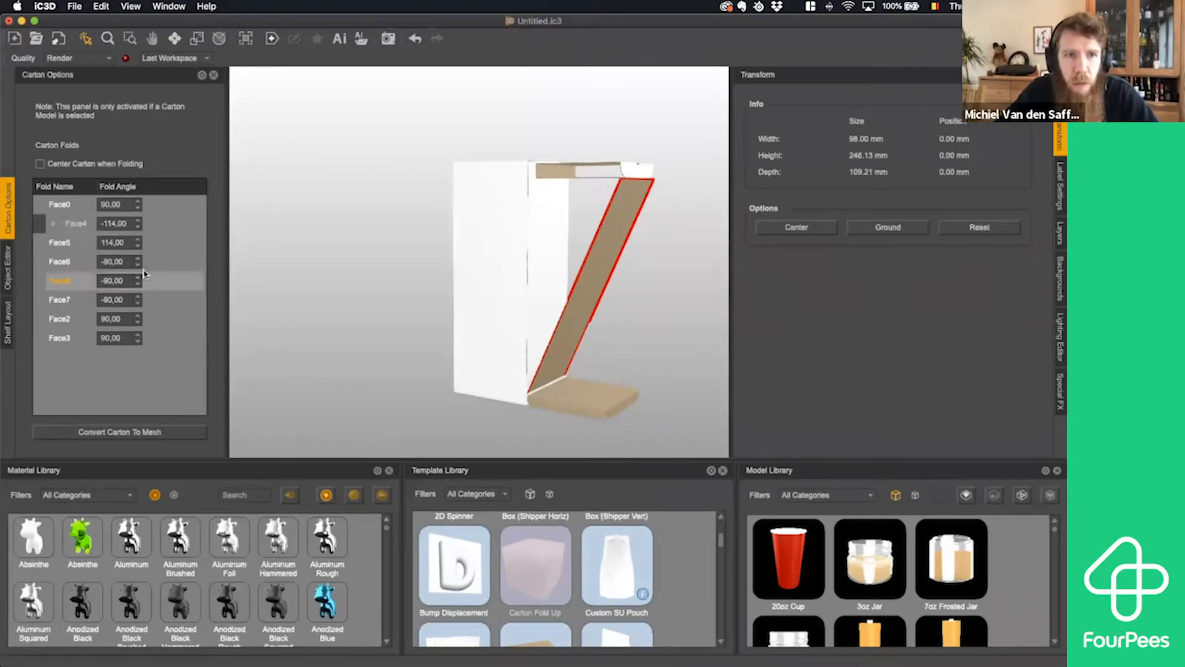
click(148, 243)
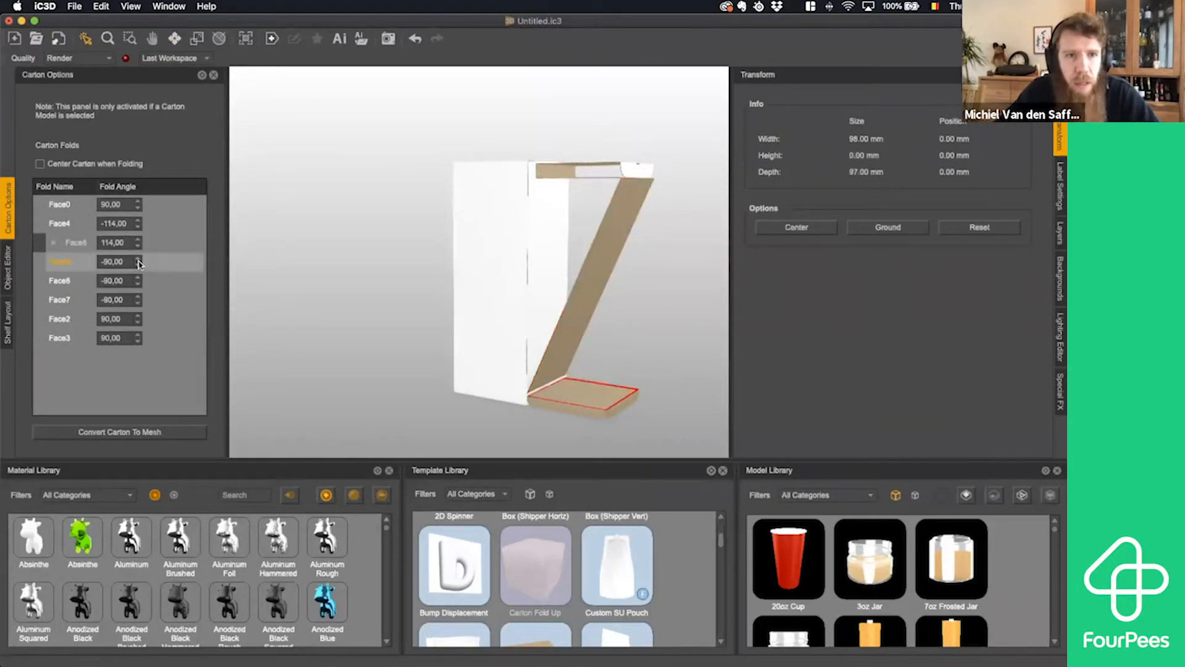
click(136, 262)
click(146, 245)
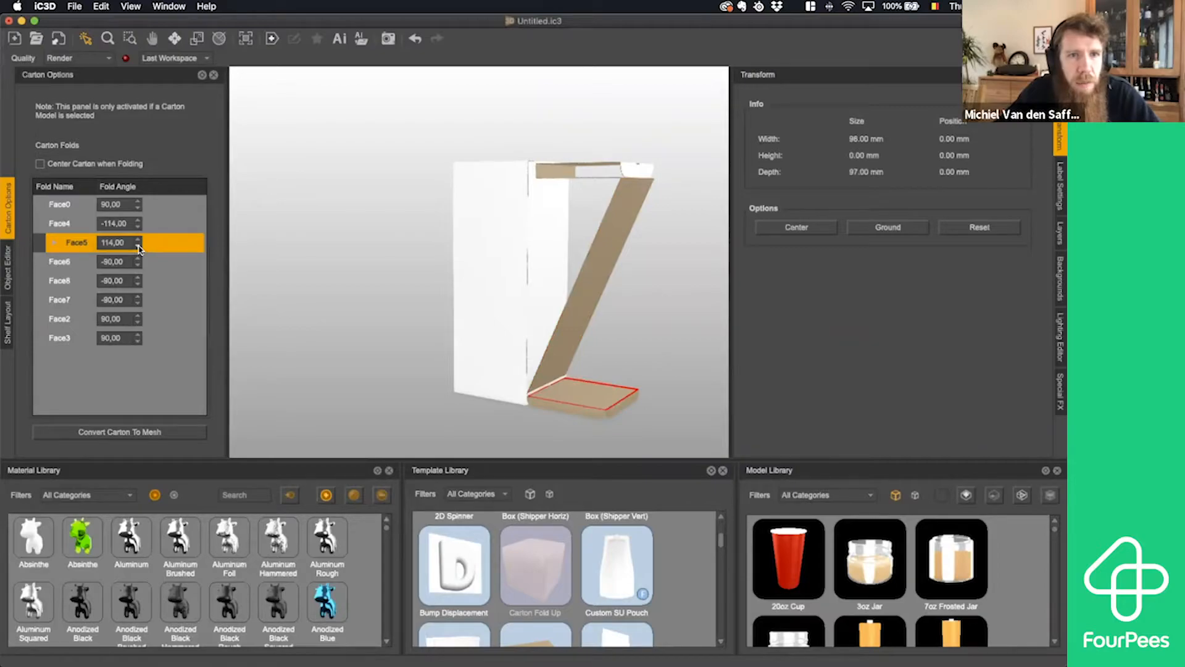
click(137, 247)
click(138, 246)
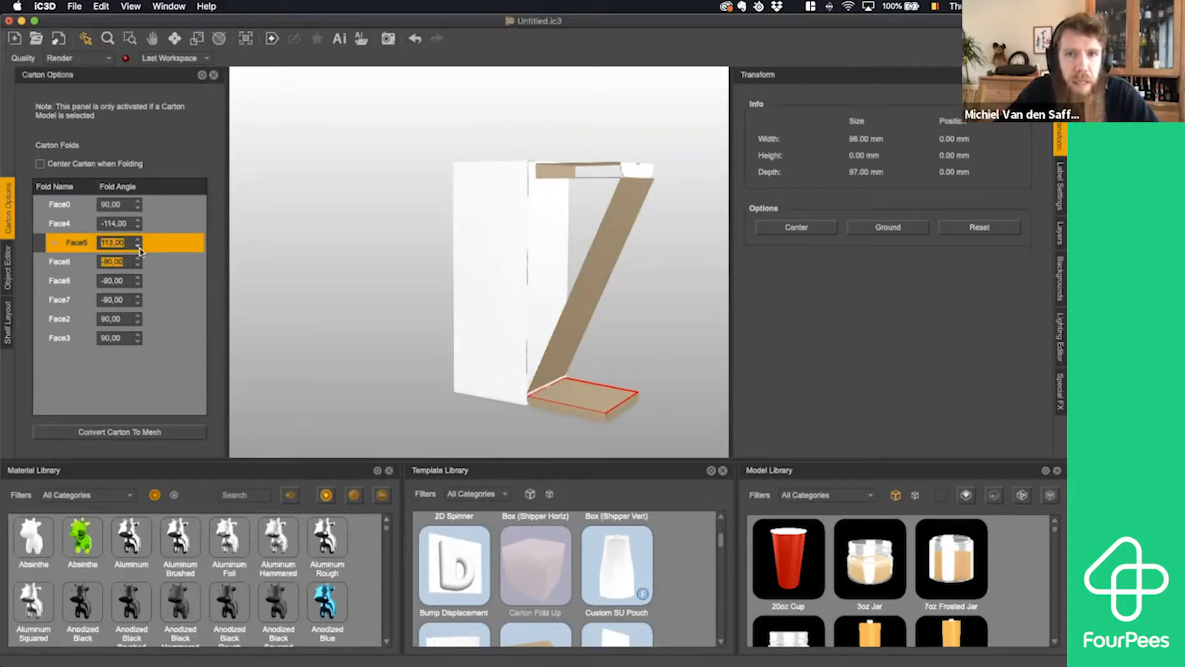
drag(531, 339, 543, 325)
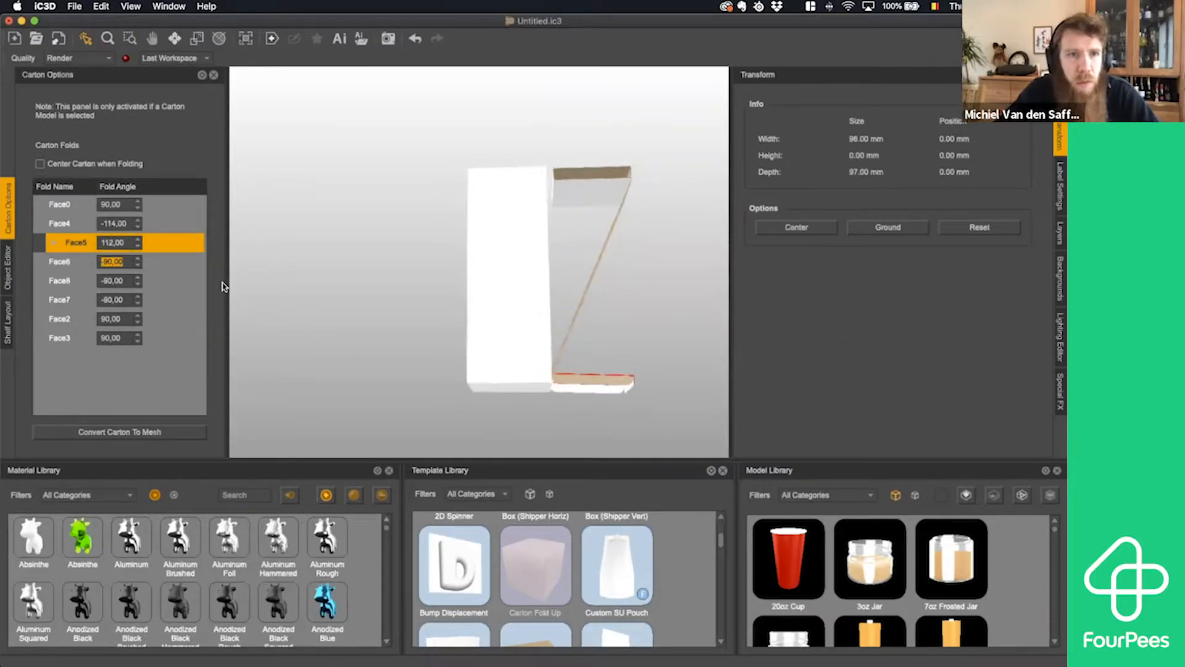
- Return the fold angle of Face5 to 114 and view the insert from the side
click(137, 238)
click(138, 239)
drag(490, 312, 489, 322)
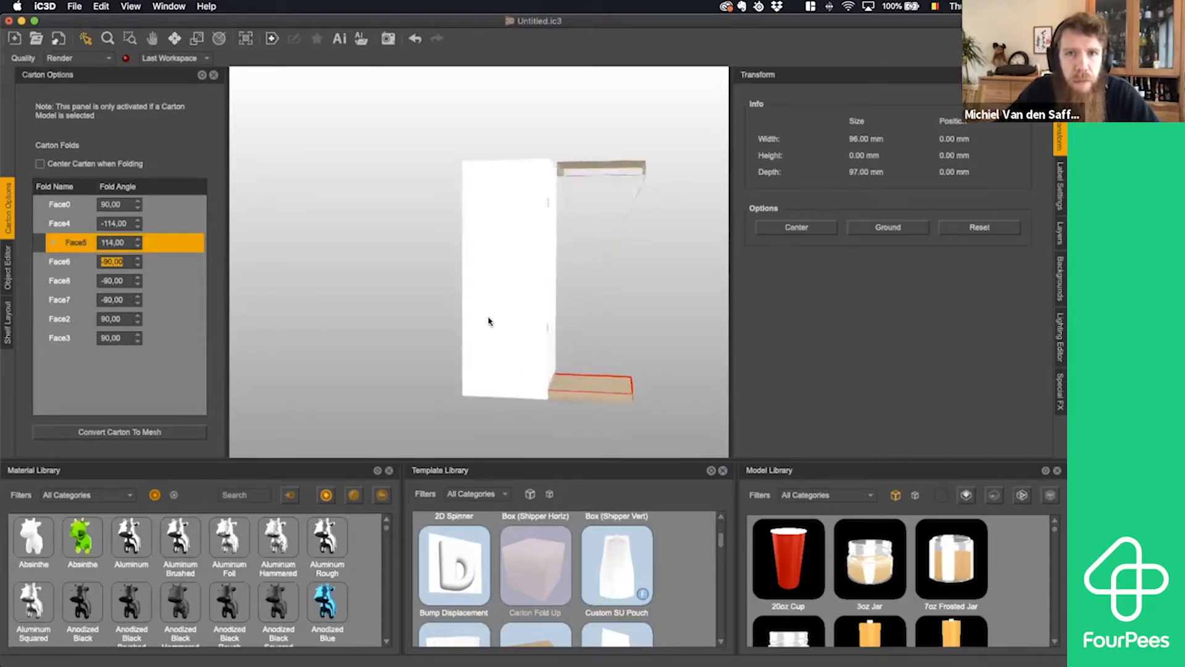
- Set the insert's fold angles to -113 for Face4 and 113 for Face5
click(138, 228)
click(137, 228)
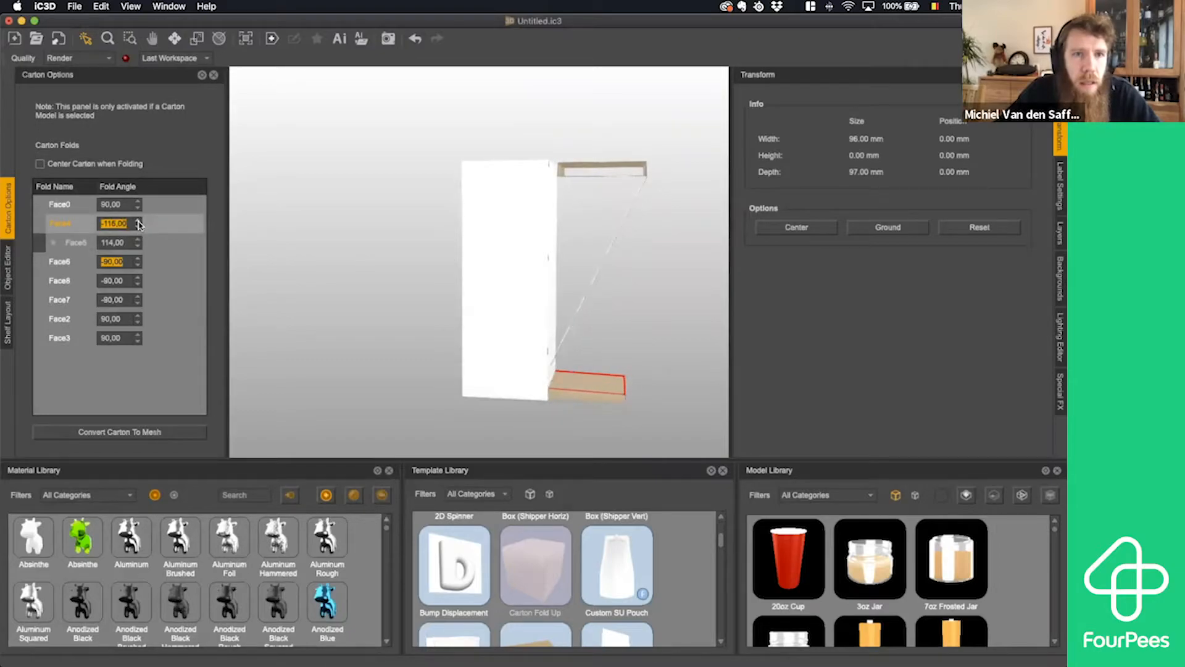
click(137, 227)
click(137, 227)
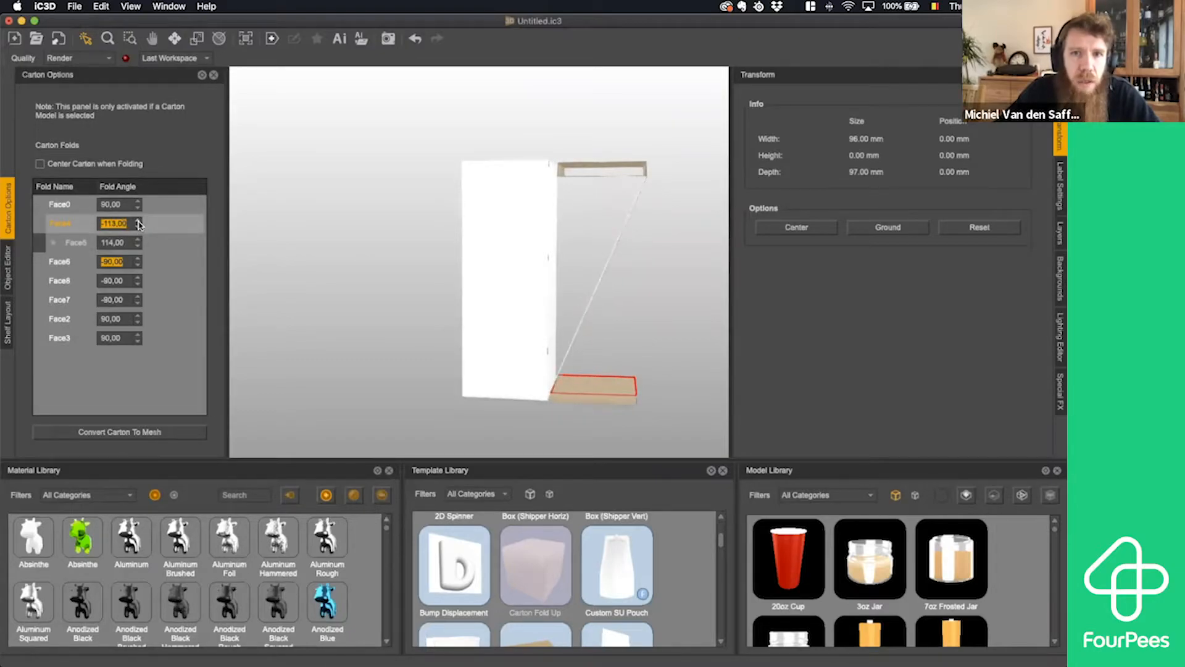
click(138, 223)
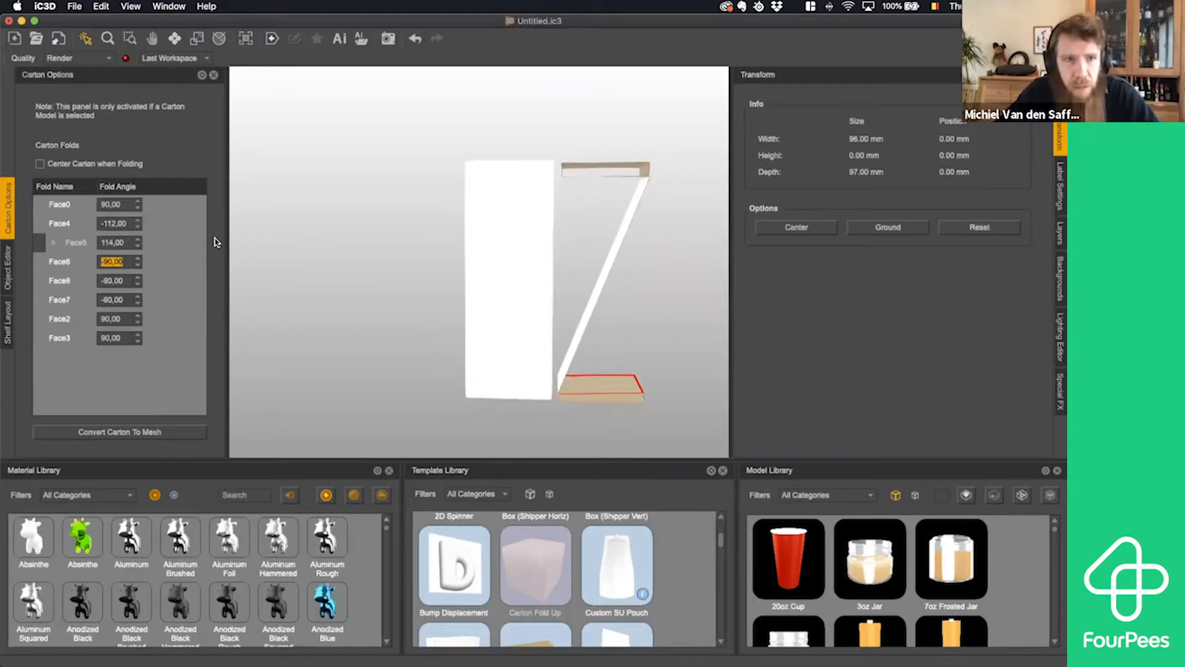
click(138, 227)
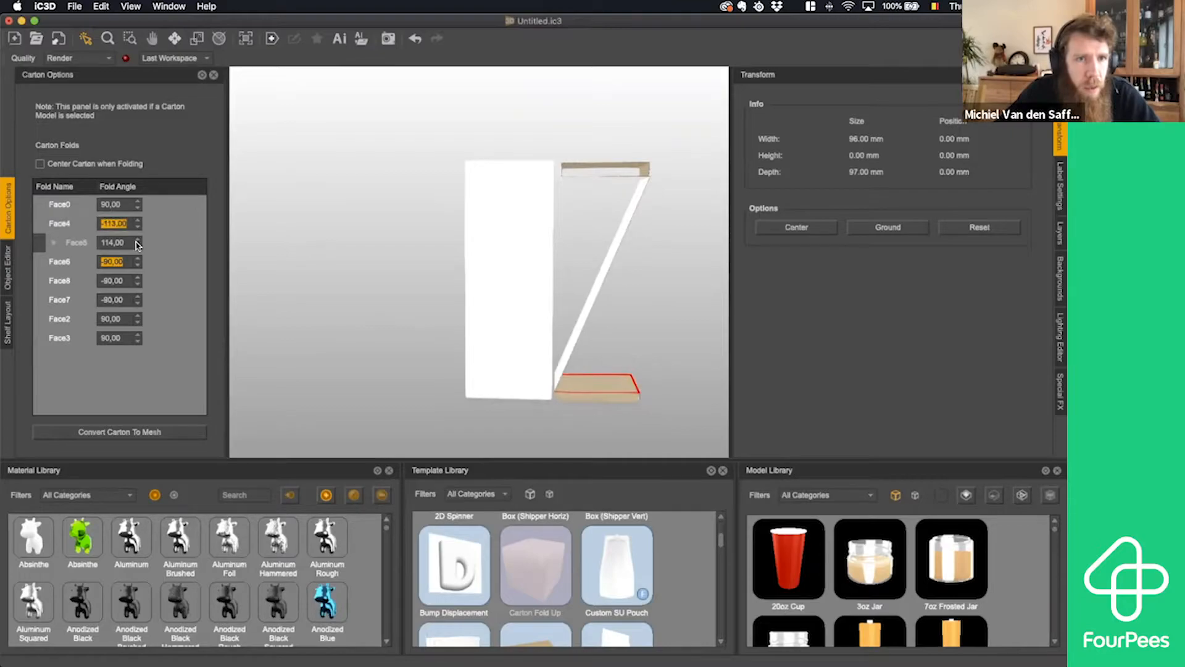
click(137, 247)
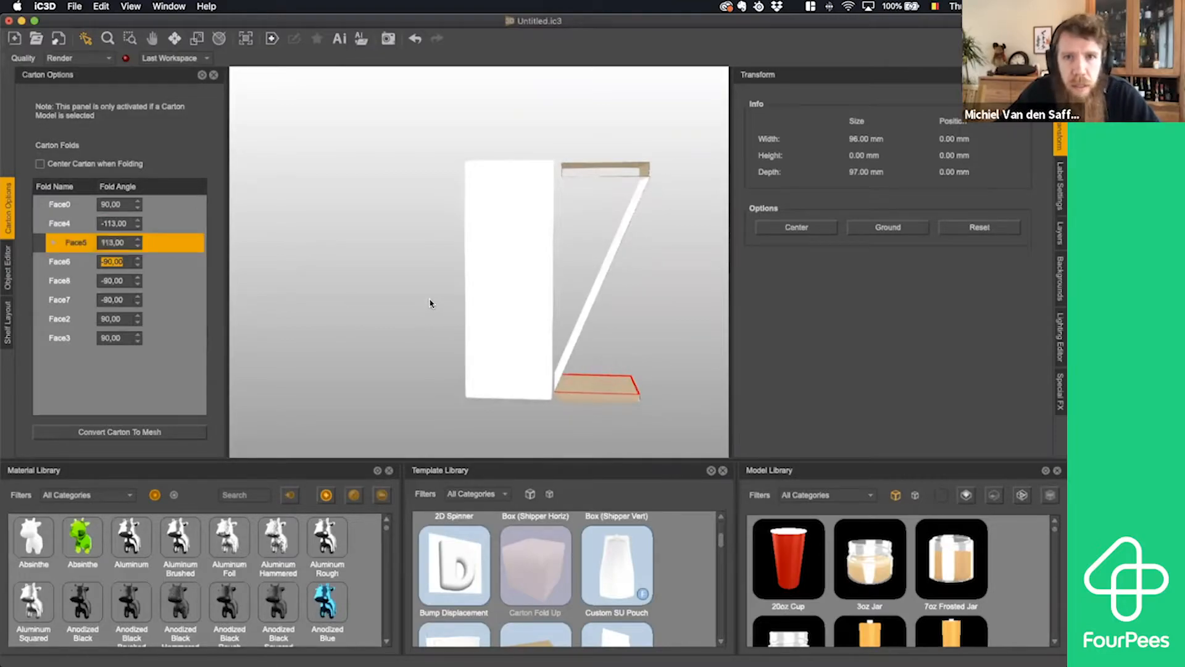
- Select the whole insert and move it along Z to about -104.1 mm, closing the gap to the box
click(174, 38)
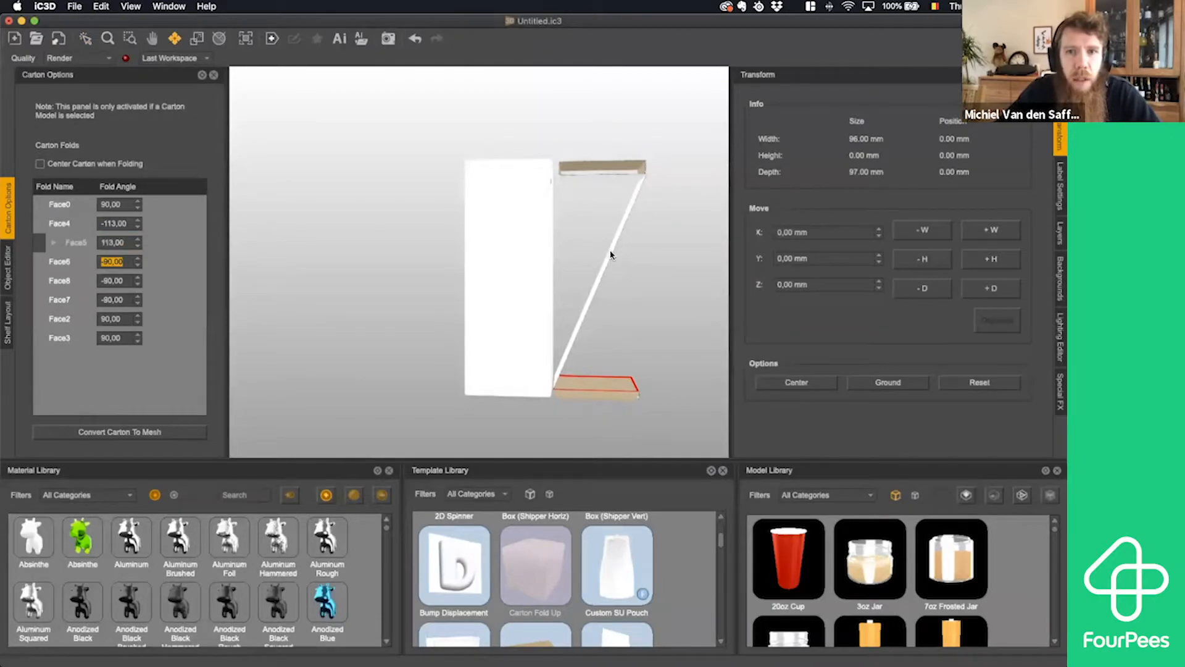
click(8, 267)
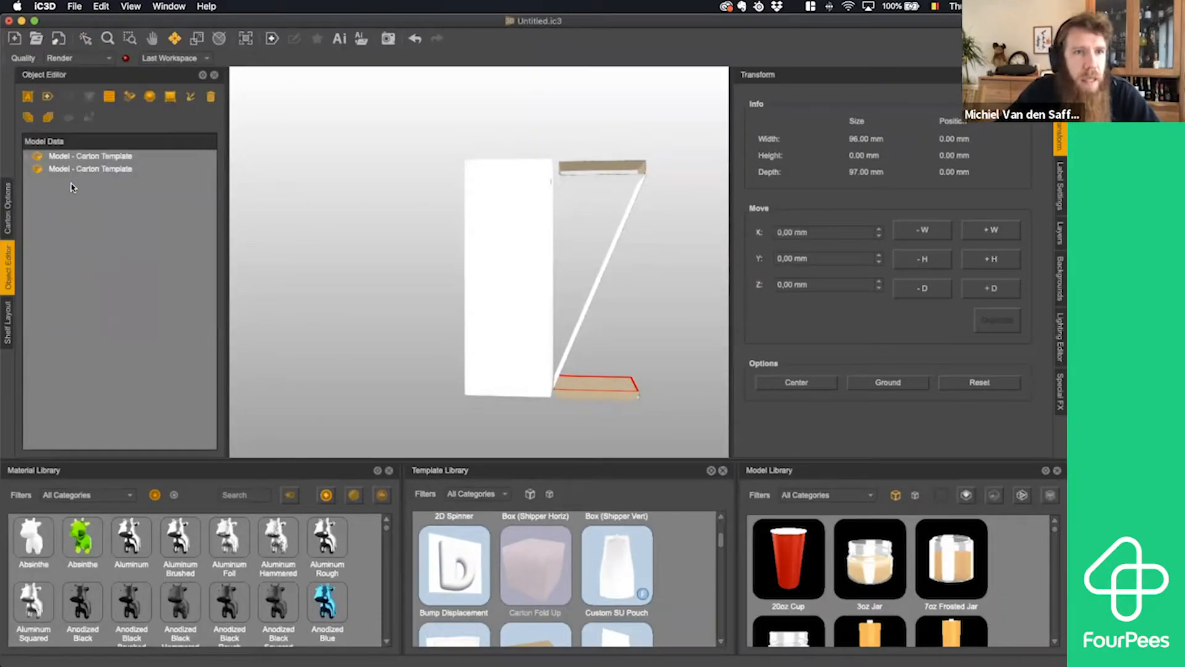
click(78, 158)
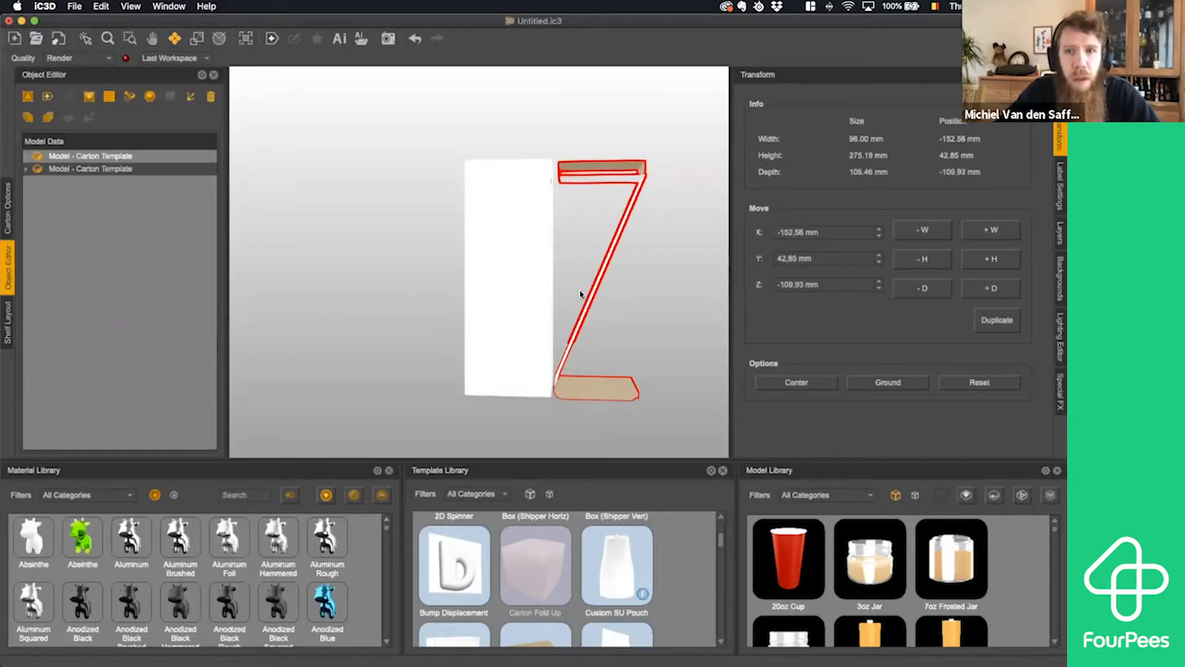
drag(673, 289, 670, 306)
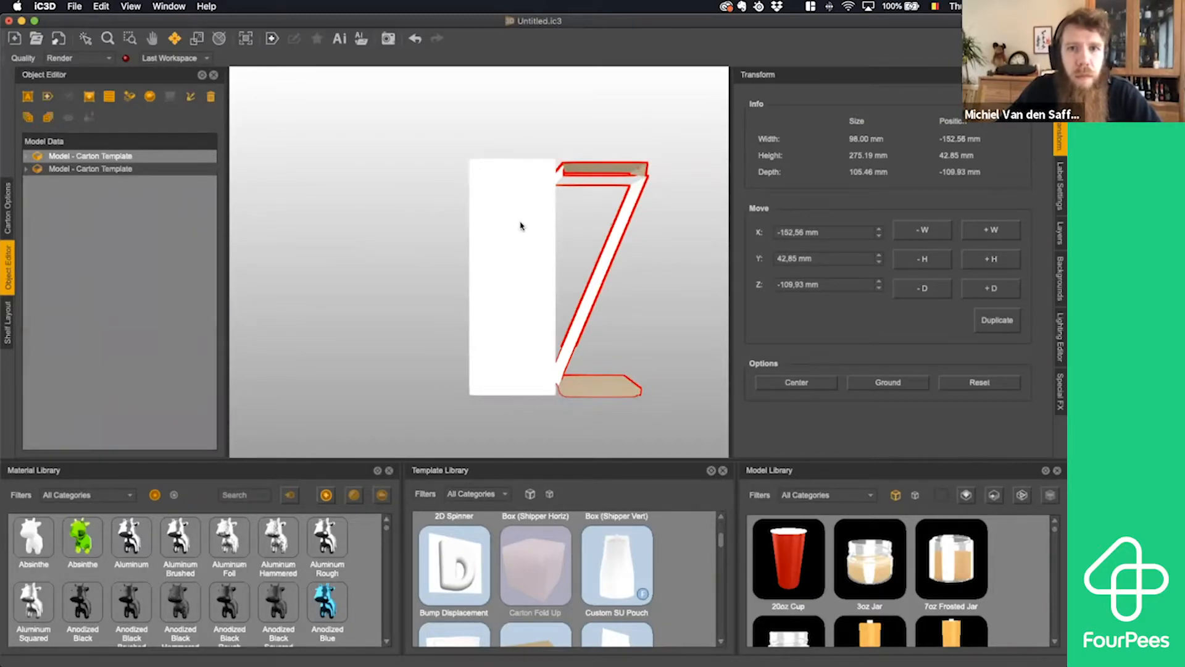
click(106, 165)
click(106, 156)
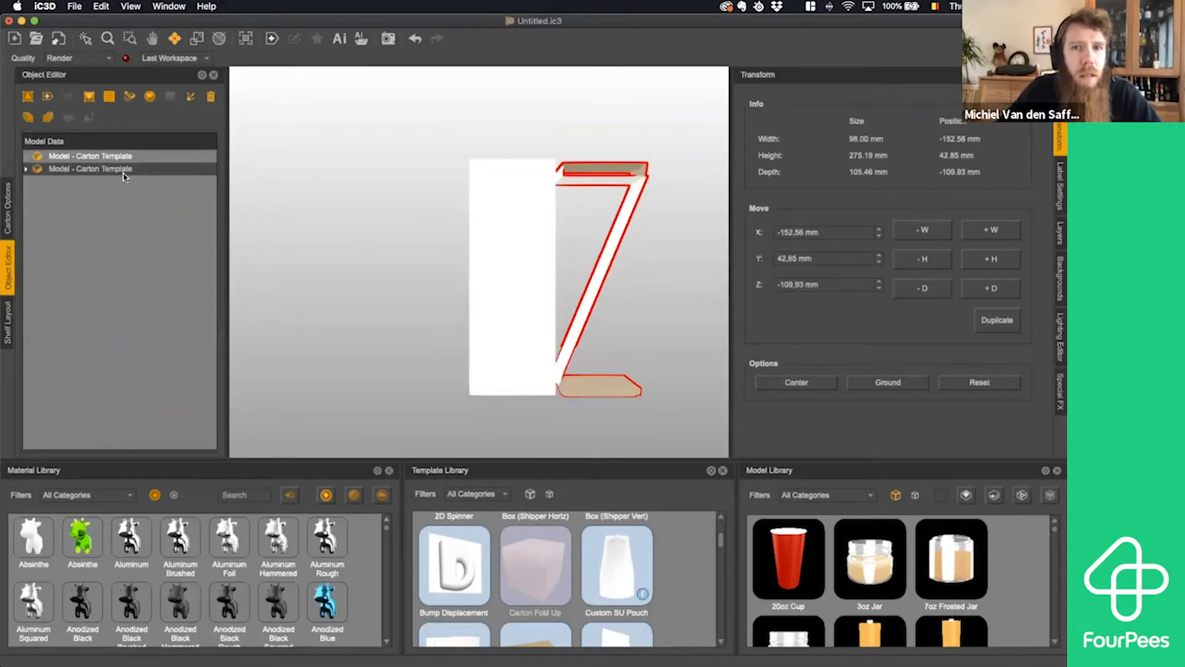
click(73, 168)
click(85, 40)
click(393, 200)
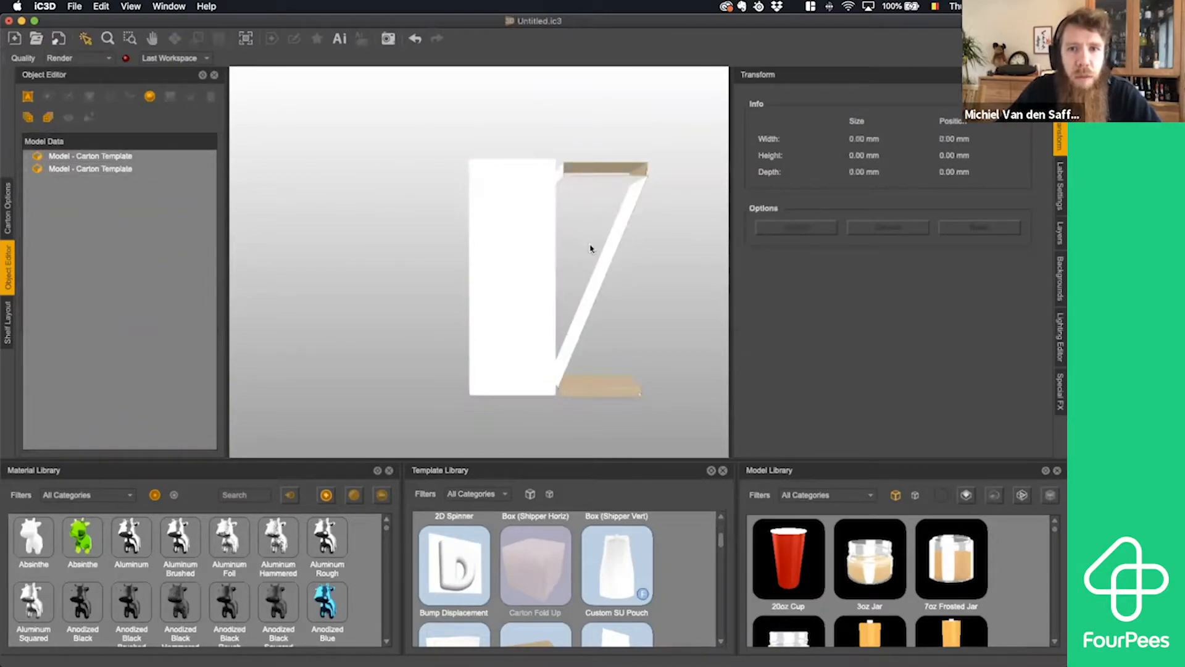
click(606, 252)
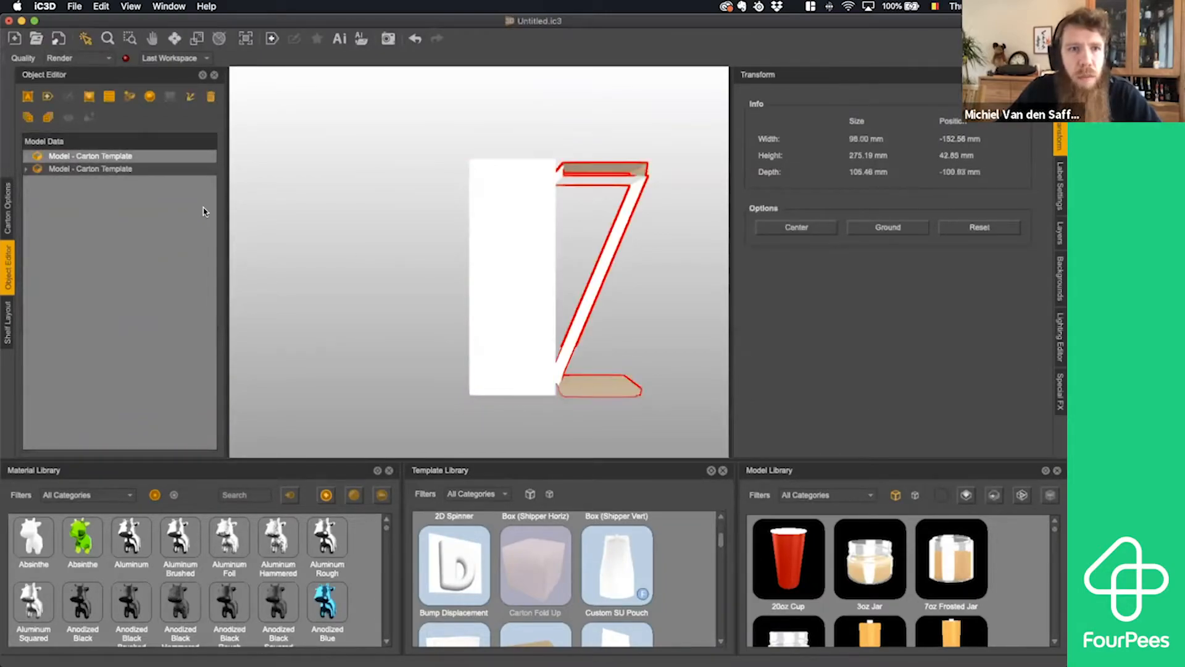
click(175, 38)
drag(602, 282, 567, 283)
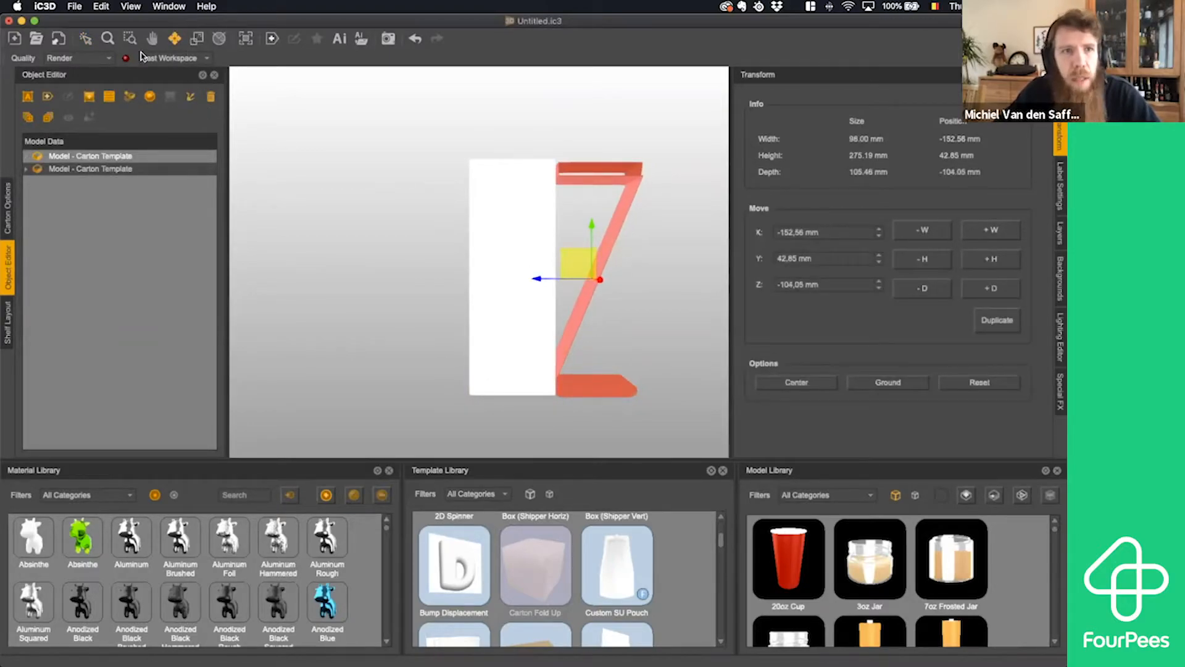
- From the top view, move the insert along Z to about -1.6 mm so it sits inside the closed box
click(87, 42)
drag(683, 352, 736, 379)
key(t)
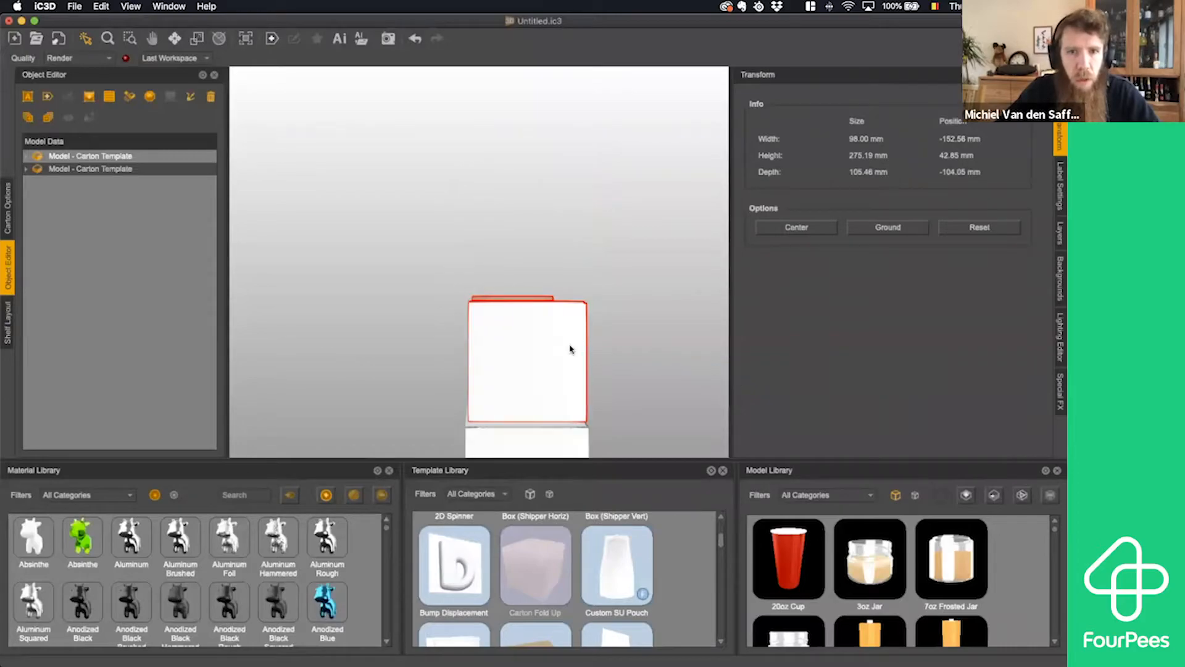
scroll(570, 350, up, 1)
scroll(570, 349, down, 5)
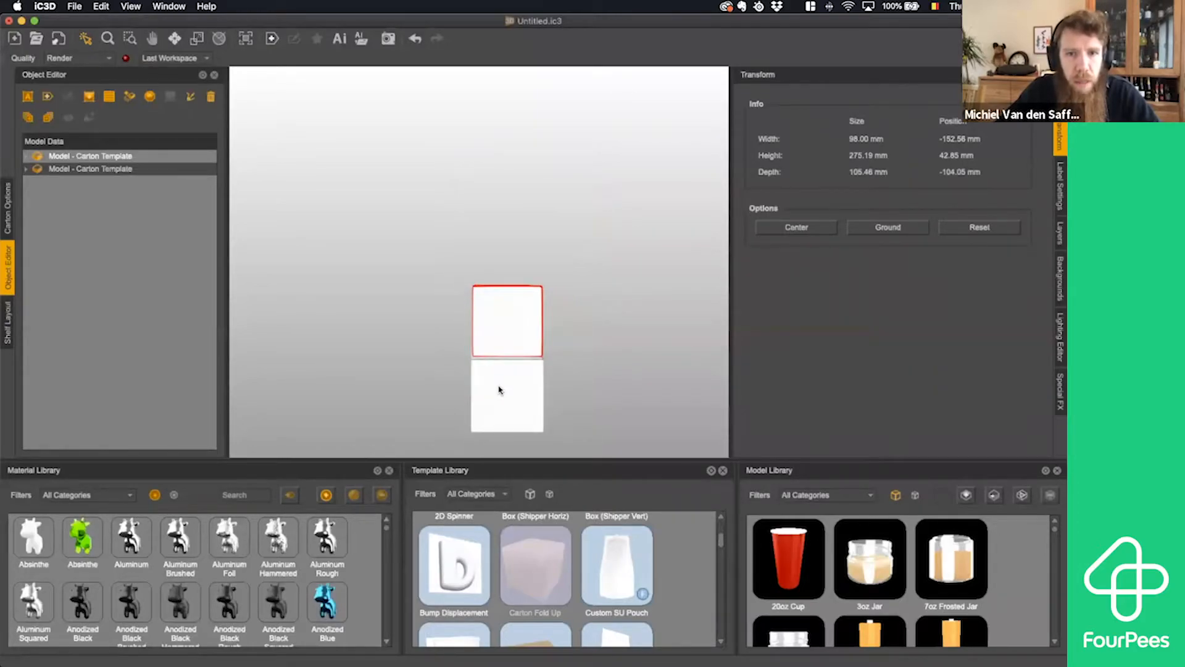
click(500, 390)
click(506, 347)
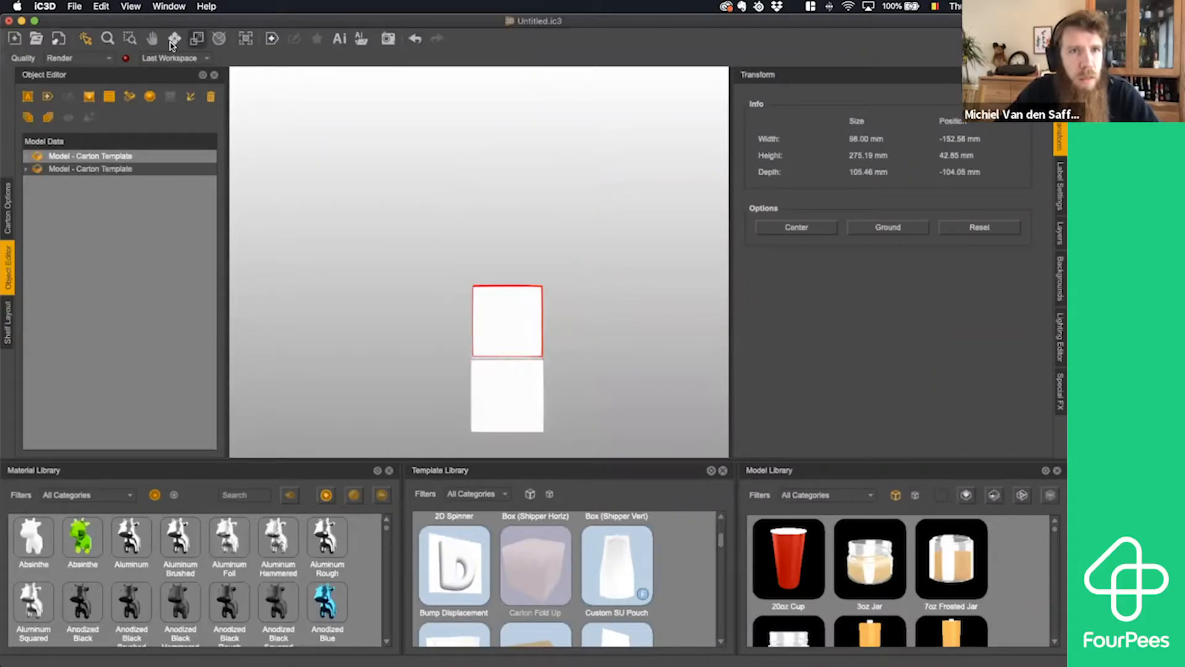
click(175, 38)
drag(507, 382, 496, 435)
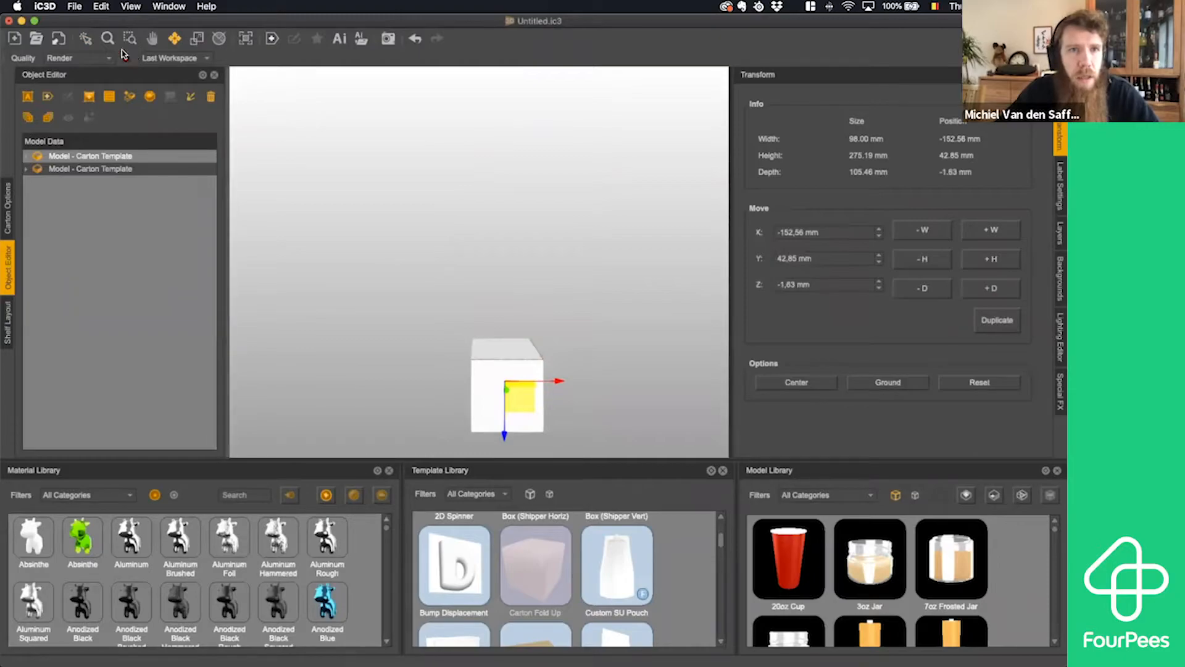
- Examine how the insert fits inside the box, looking through the arched window in the front panel
click(86, 39)
click(548, 190)
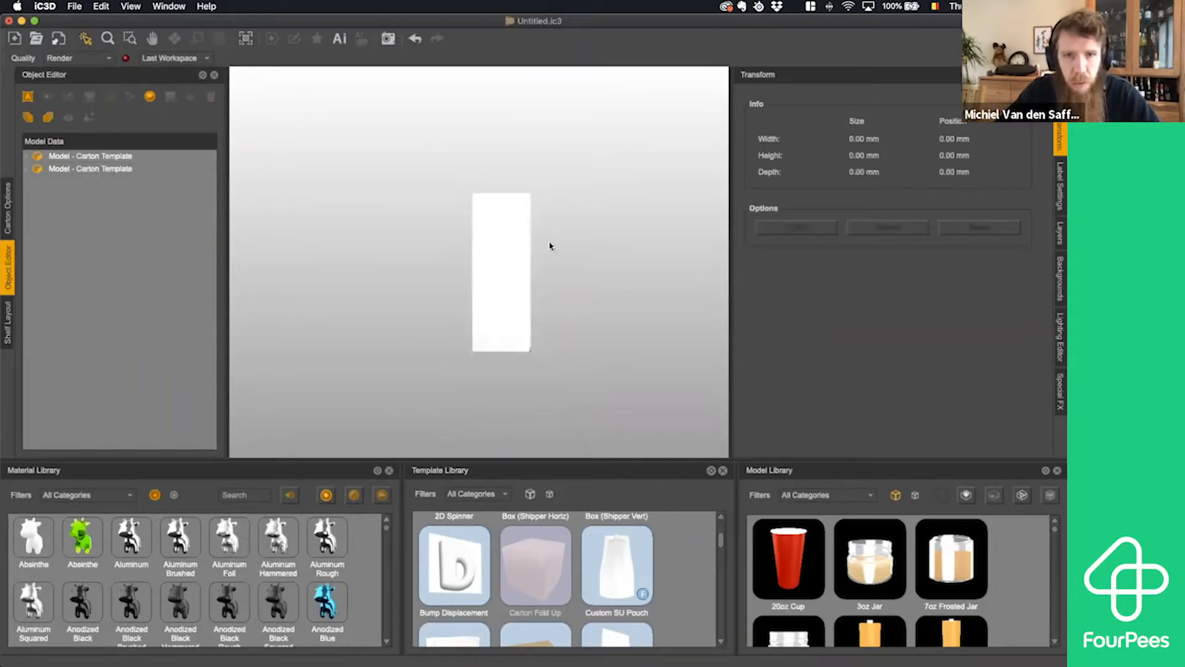
drag(562, 279, 519, 280)
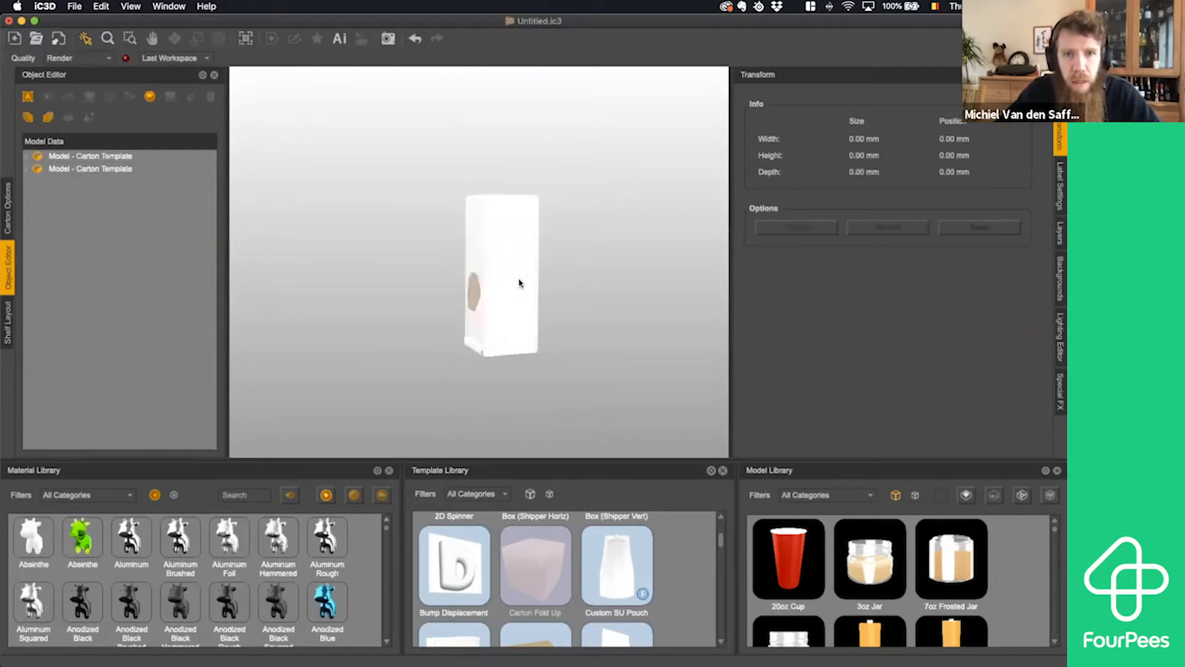
click(473, 350)
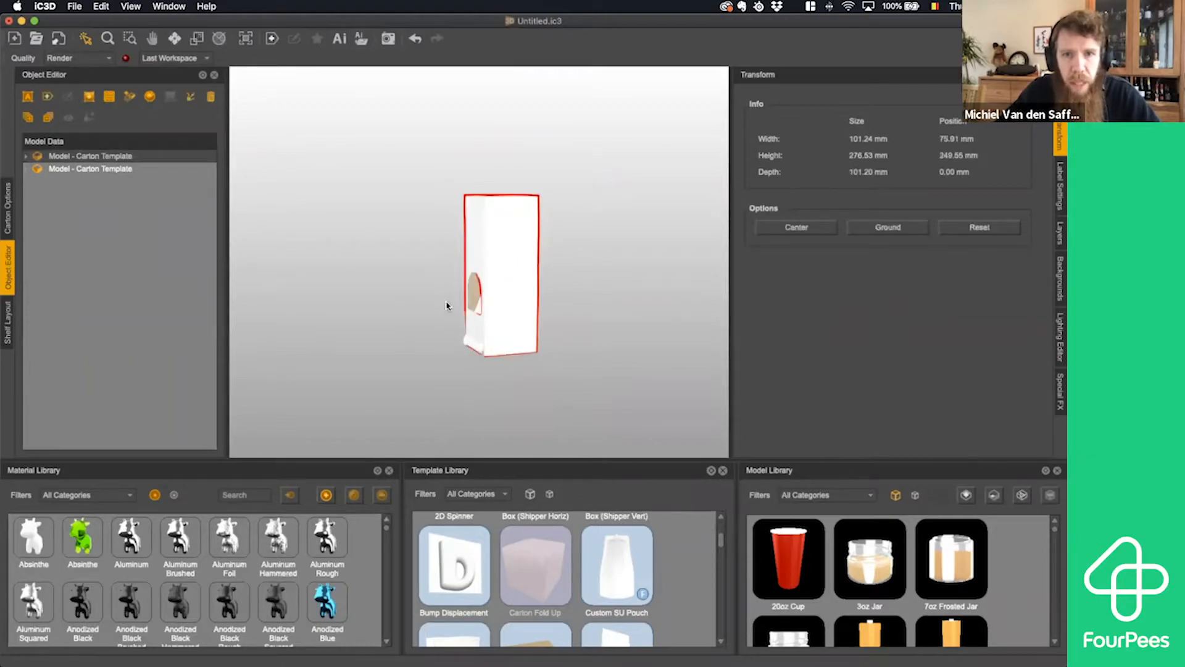
mouse_move(449, 305)
mouse_down()
mouse_move(472, 305)
mouse_move(435, 309)
mouse_up()
scroll(474, 302, up, 5)
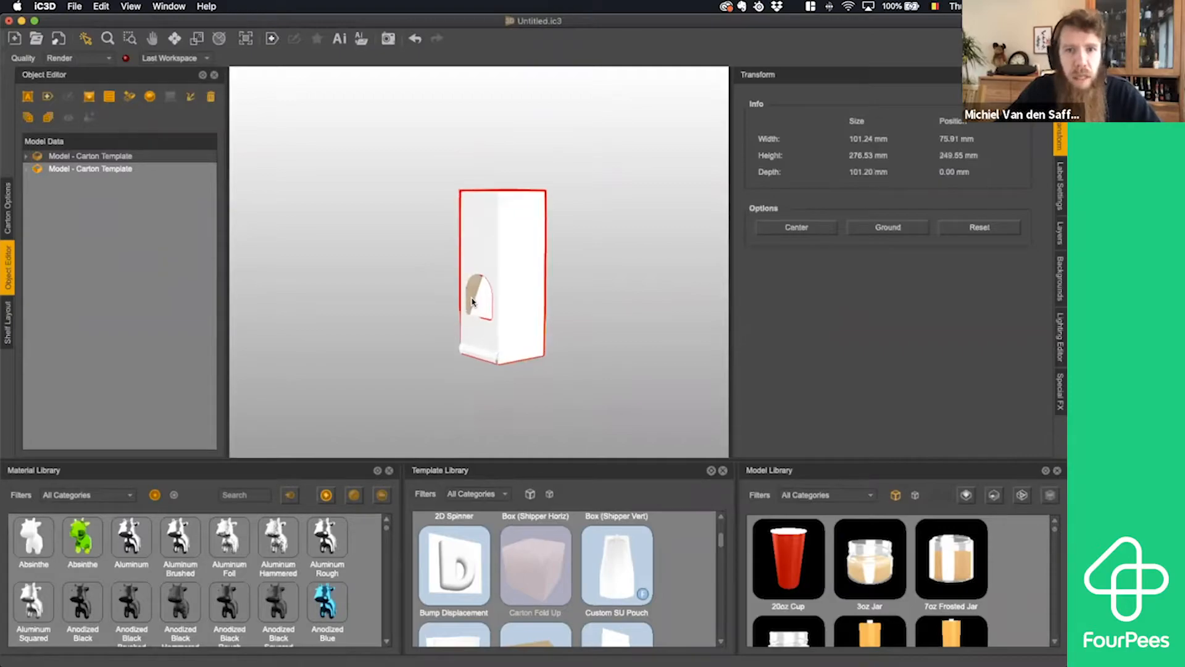
middle_drag(472, 302, 397, 312)
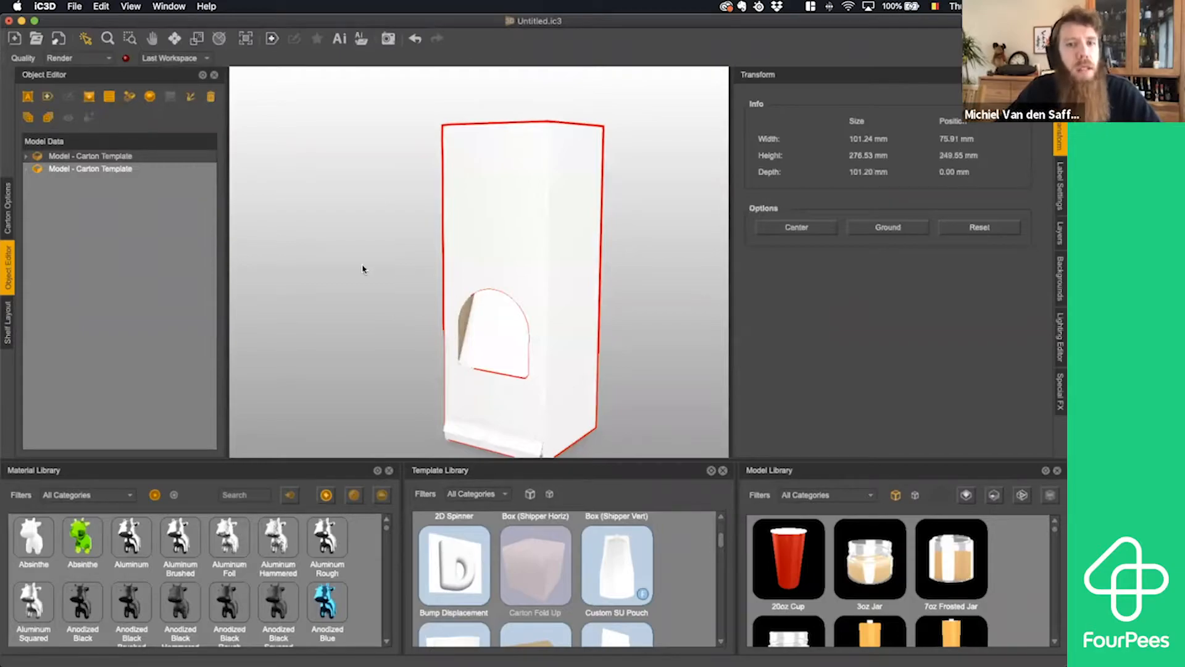
click(363, 268)
click(479, 259)
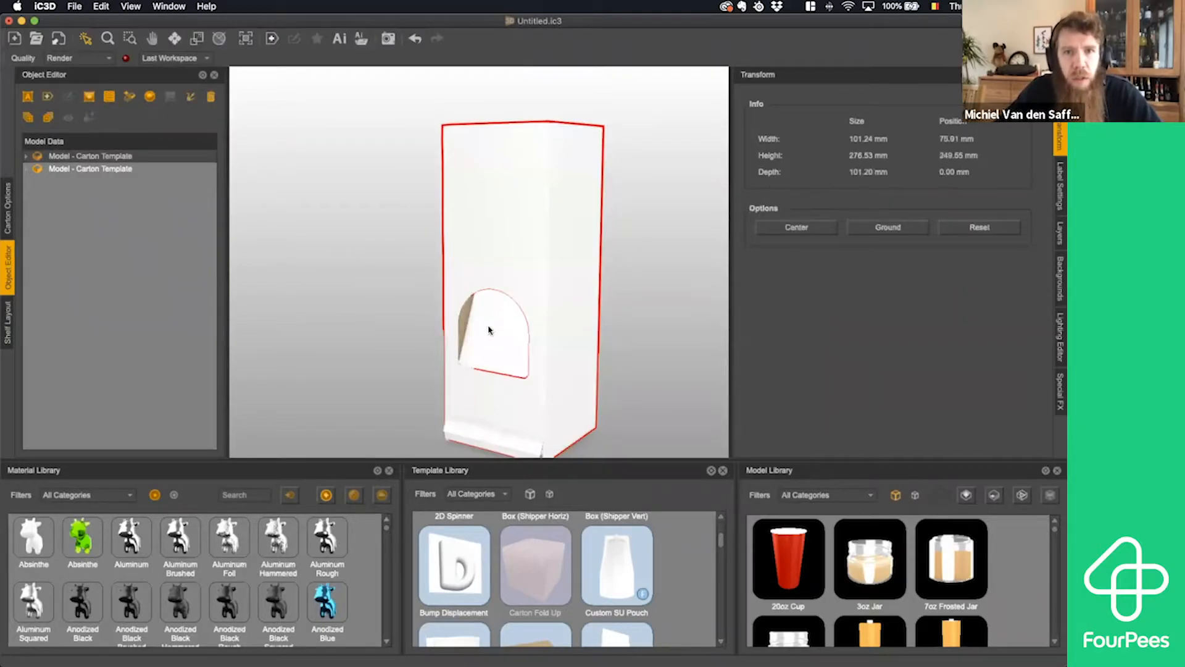
click(489, 327)
click(478, 196)
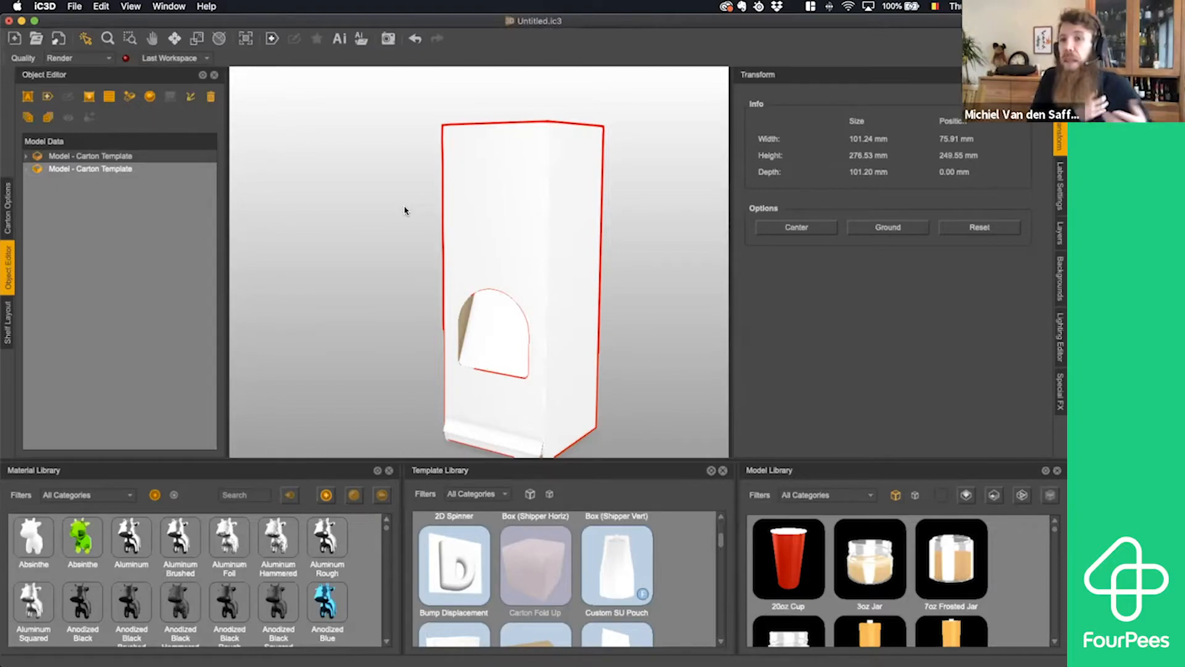
- Examine the first carton model's White Card, Brown Card and Flute Side Texture materials, and list the meshes under White Card
click(26, 157)
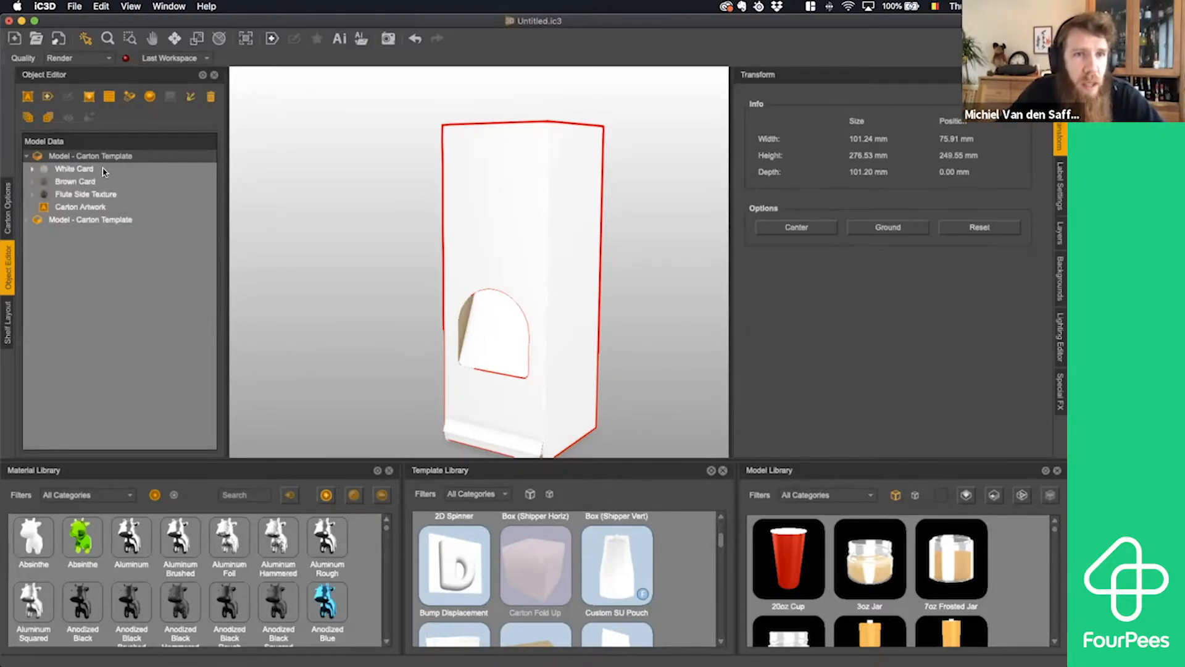
click(102, 170)
click(97, 182)
click(98, 195)
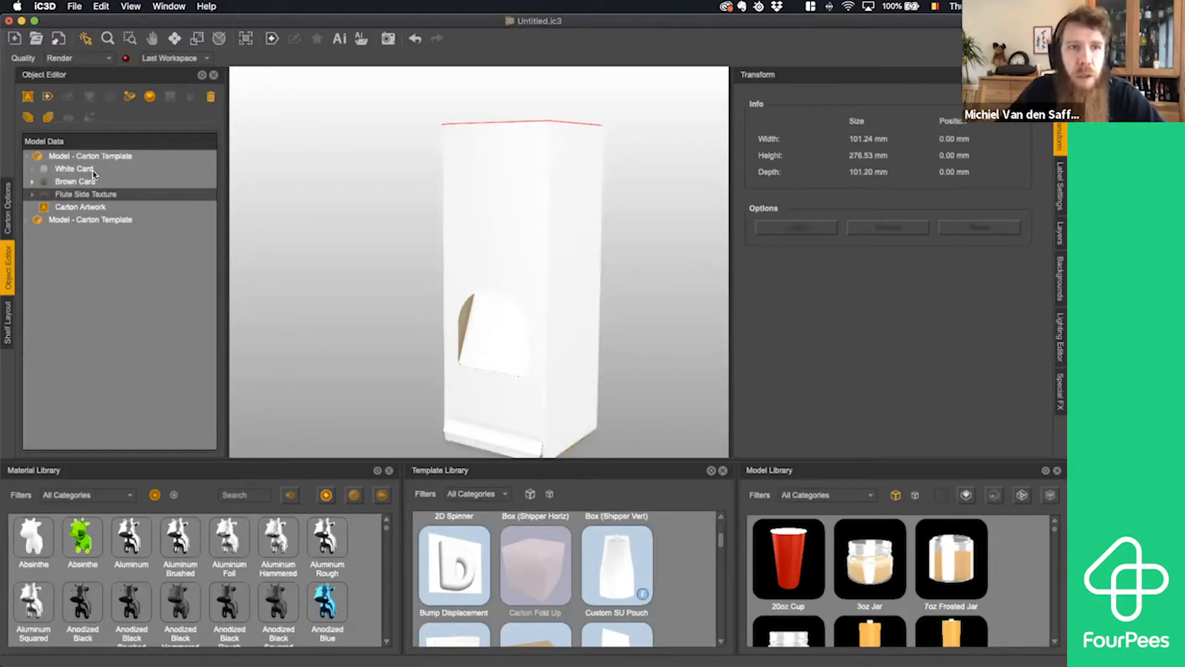
click(93, 171)
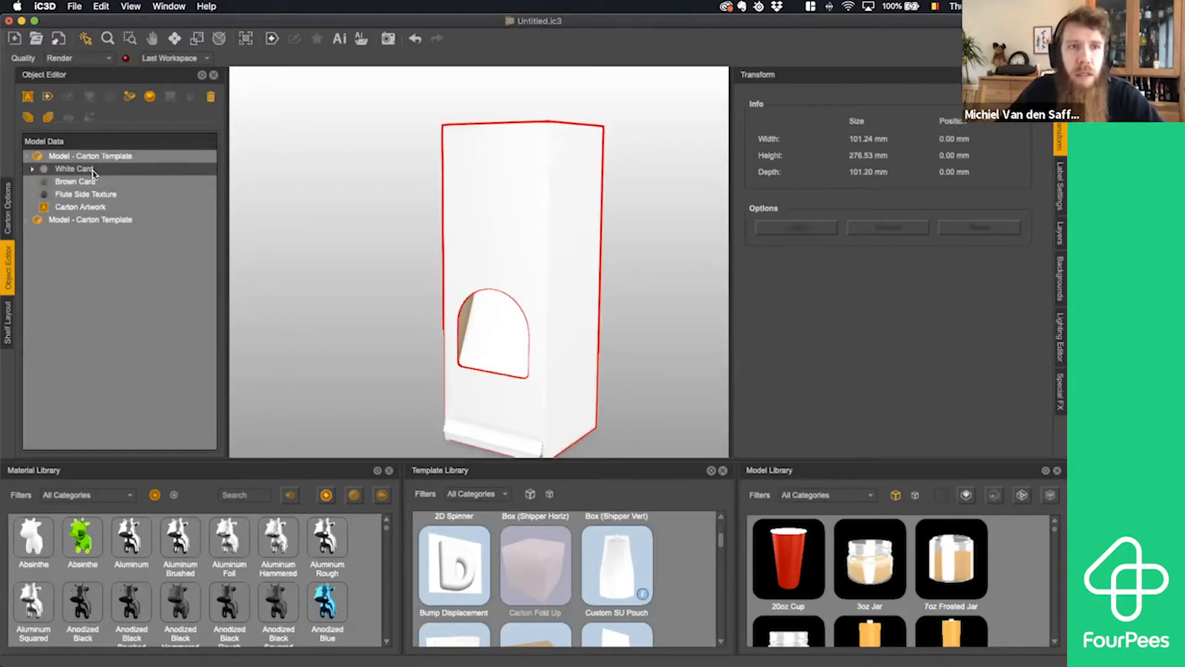
click(32, 169)
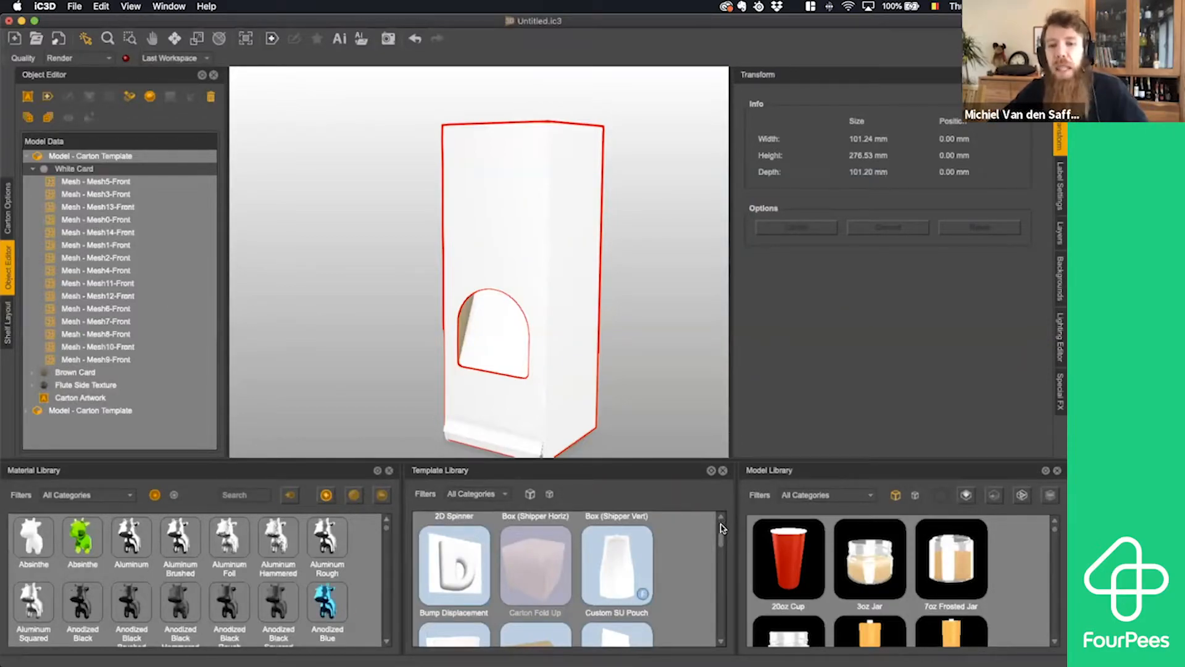
- Add the Belgian 2 bottle from the model library to the scene and place it on the ground
scroll(804, 563, down, 5)
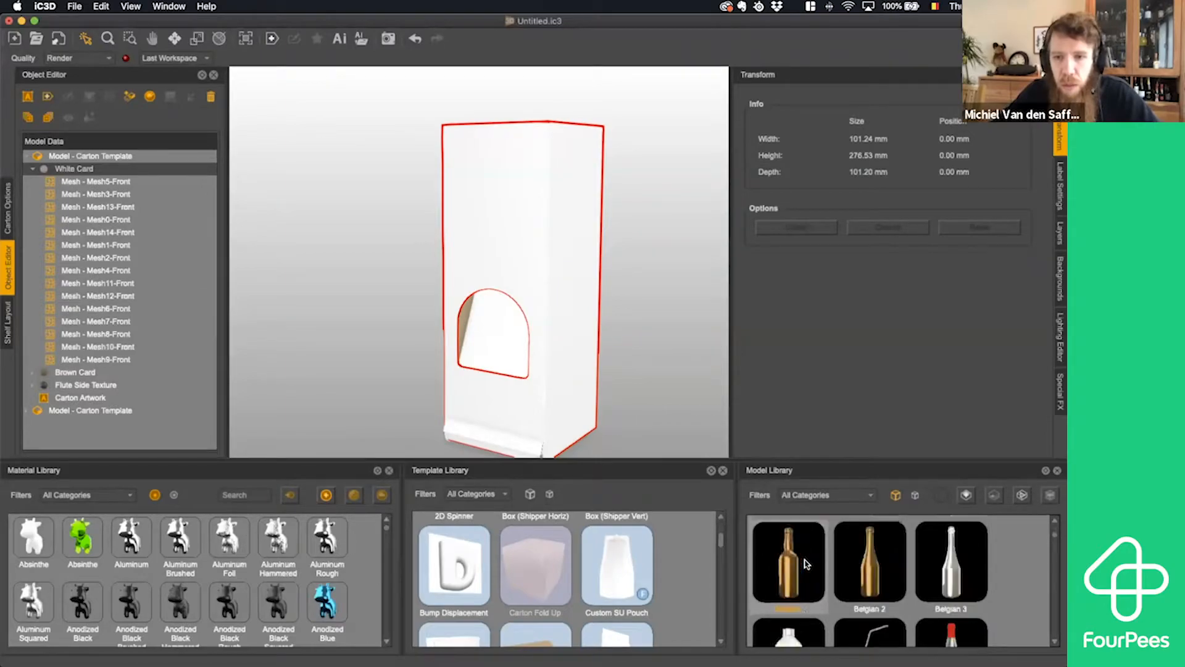
drag(870, 549, 396, 350)
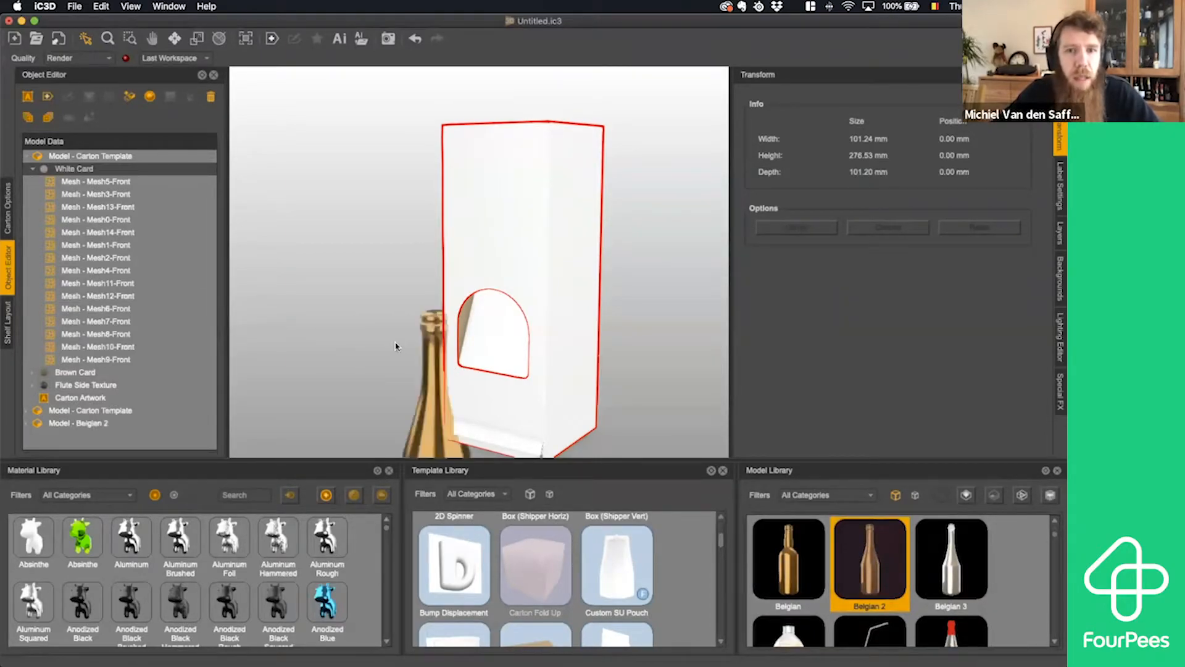
click(428, 440)
click(887, 229)
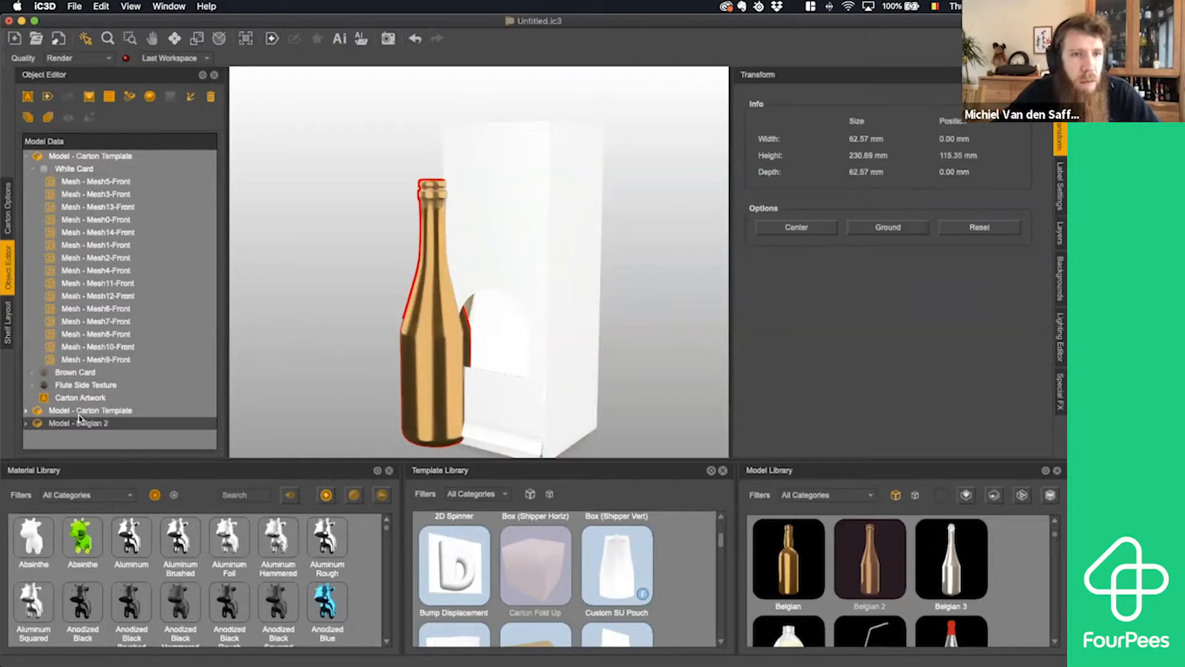
- Expand the Belgian 2 bottle's structure and examine its Brown material
click(26, 424)
click(26, 424)
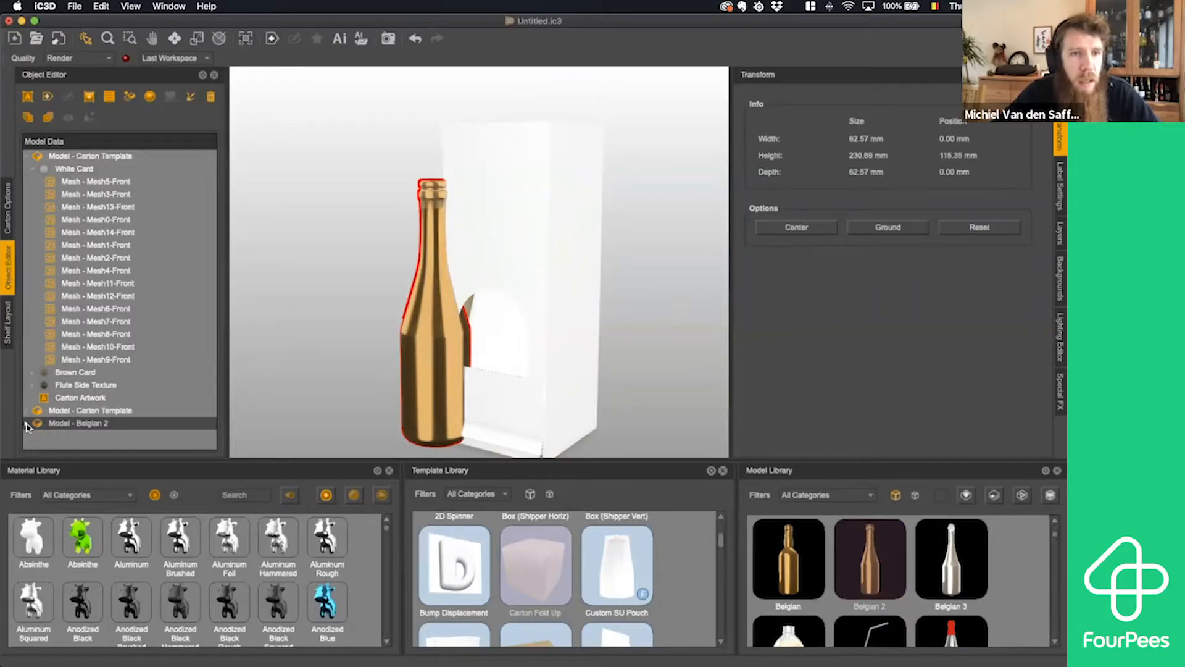
click(26, 423)
scroll(111, 407, down, 1)
click(83, 431)
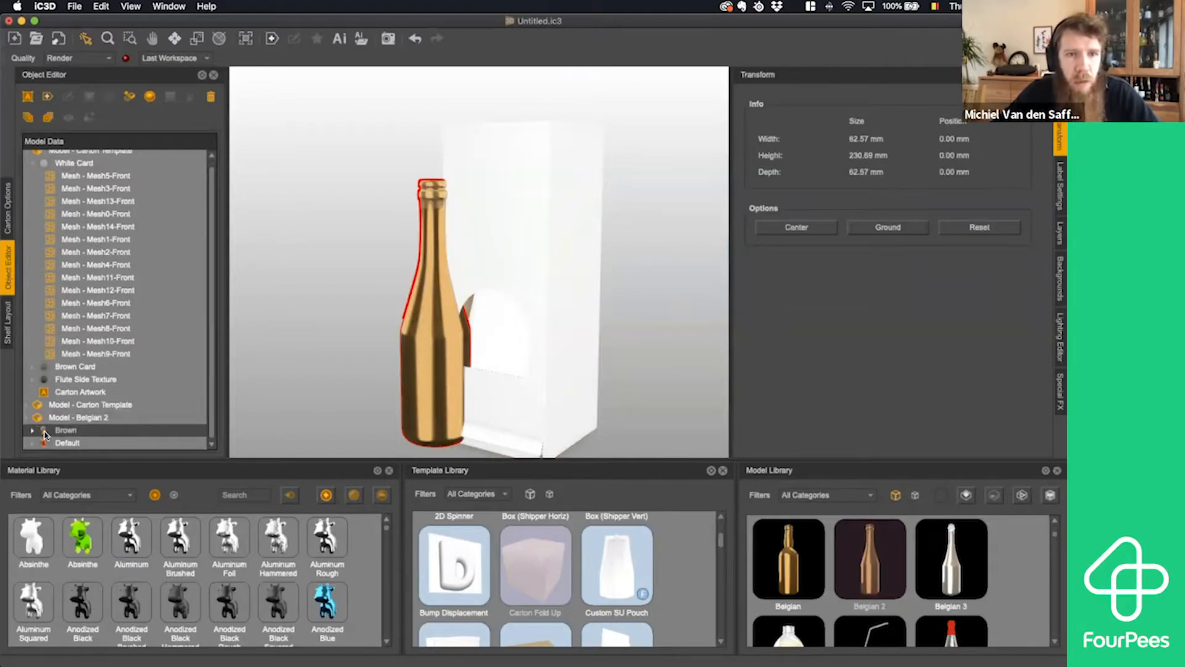
- Delete the Belgian 2 bottle from the scene
click(391, 309)
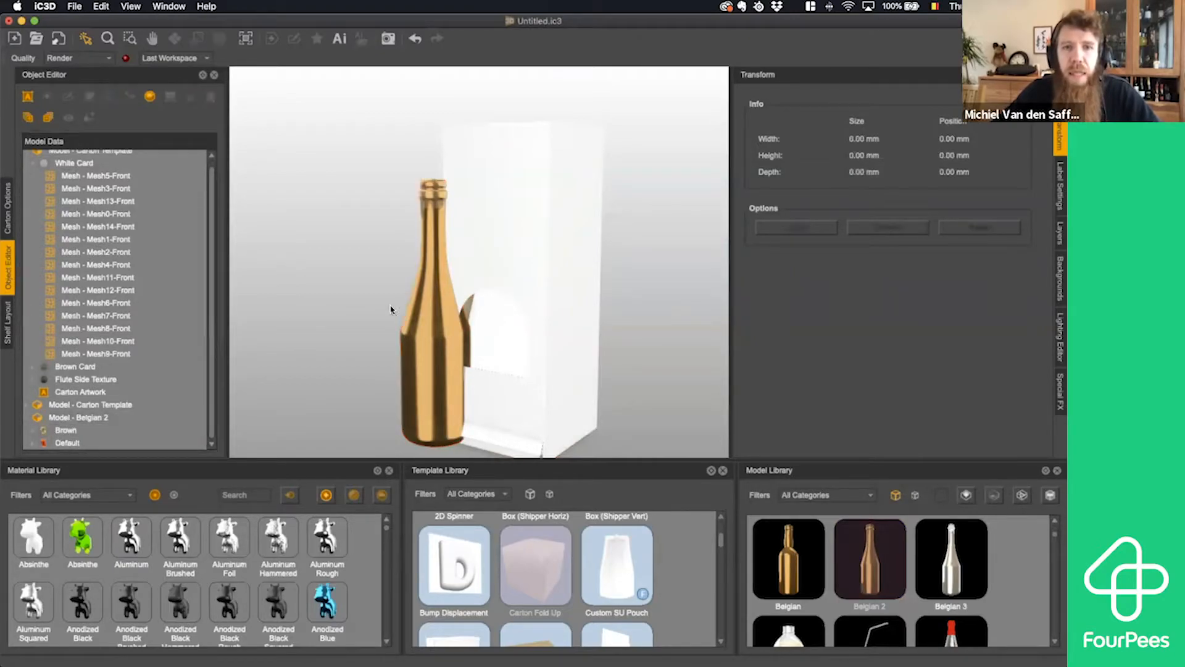
click(409, 335)
key(Delete)
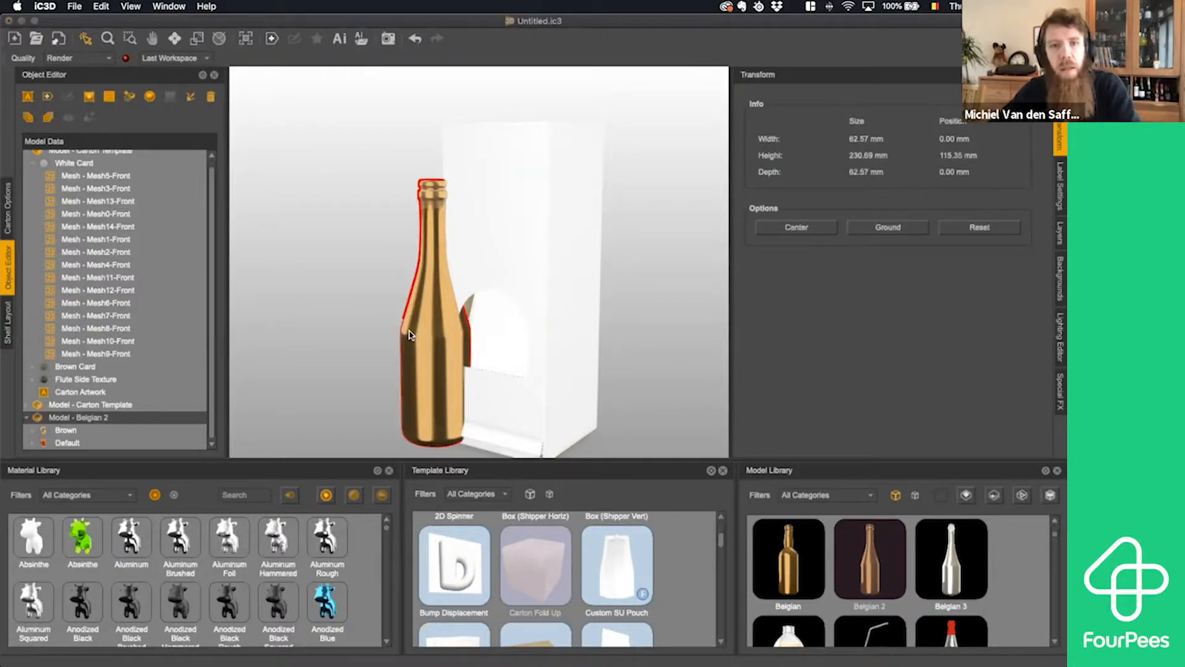
- Open the outer carton's White Card material for editing and view the available raytracing substrates, keeping Paper
click(630, 359)
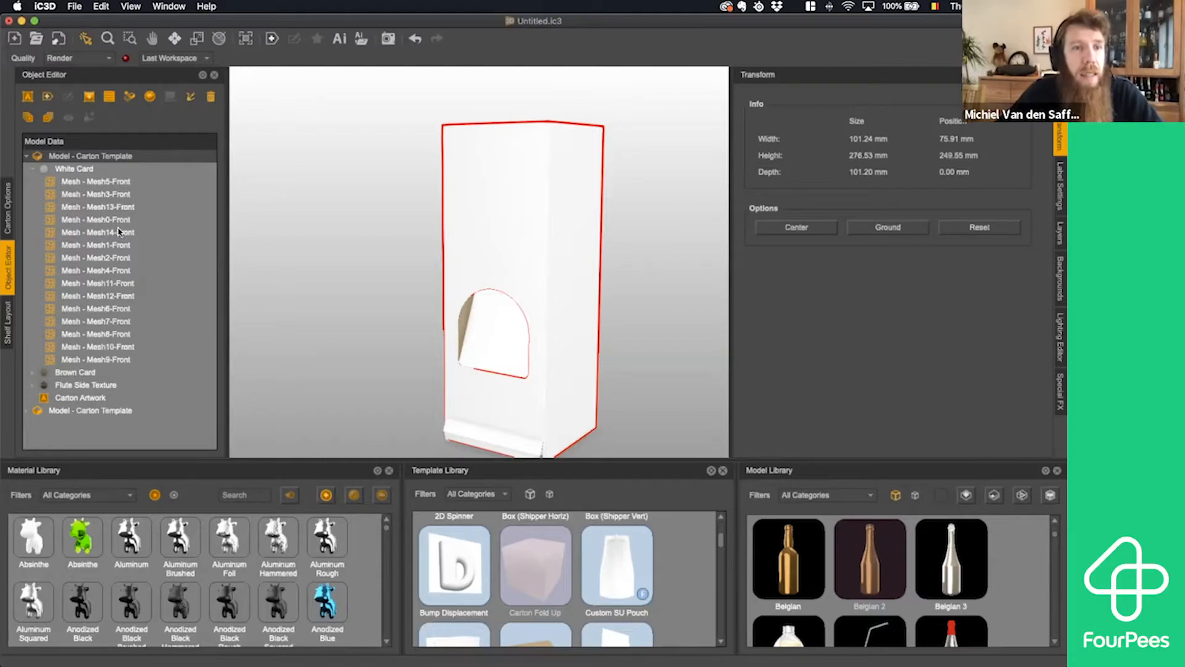
click(68, 172)
double_click(68, 171)
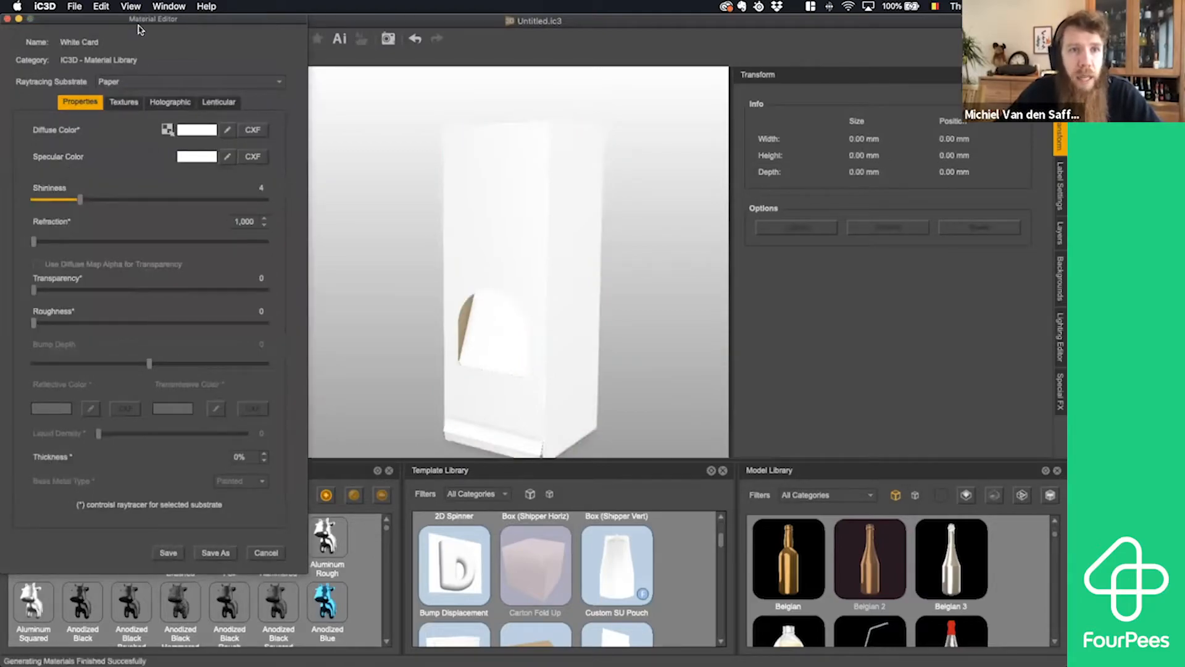
drag(142, 22, 220, 58)
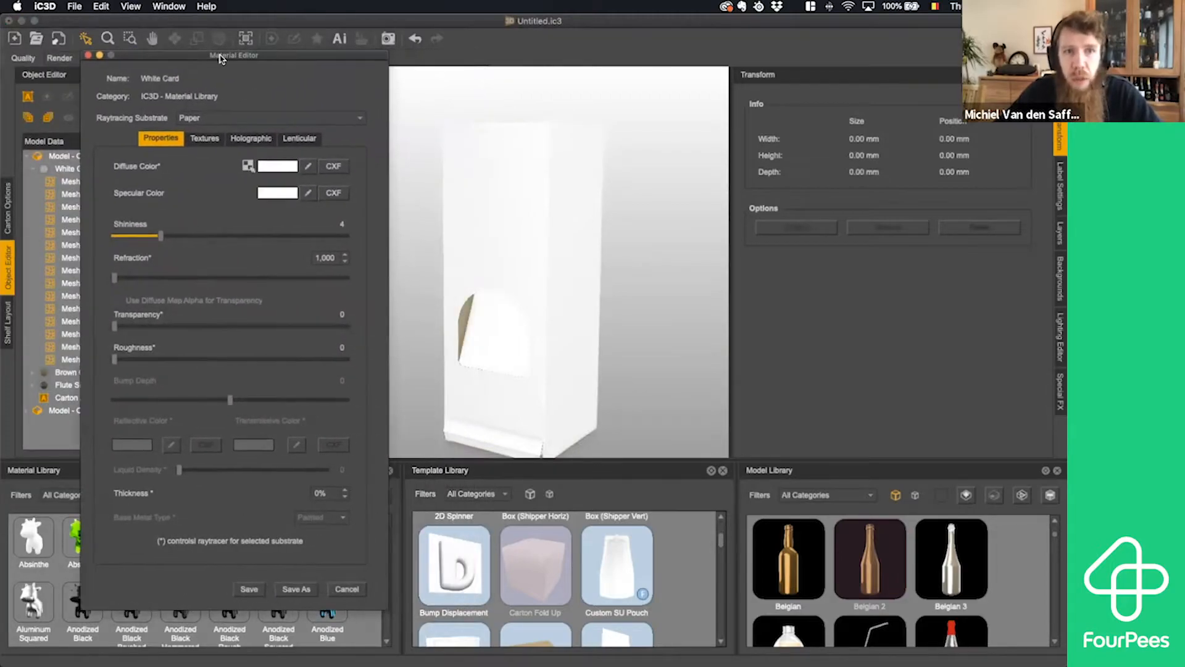
click(229, 119)
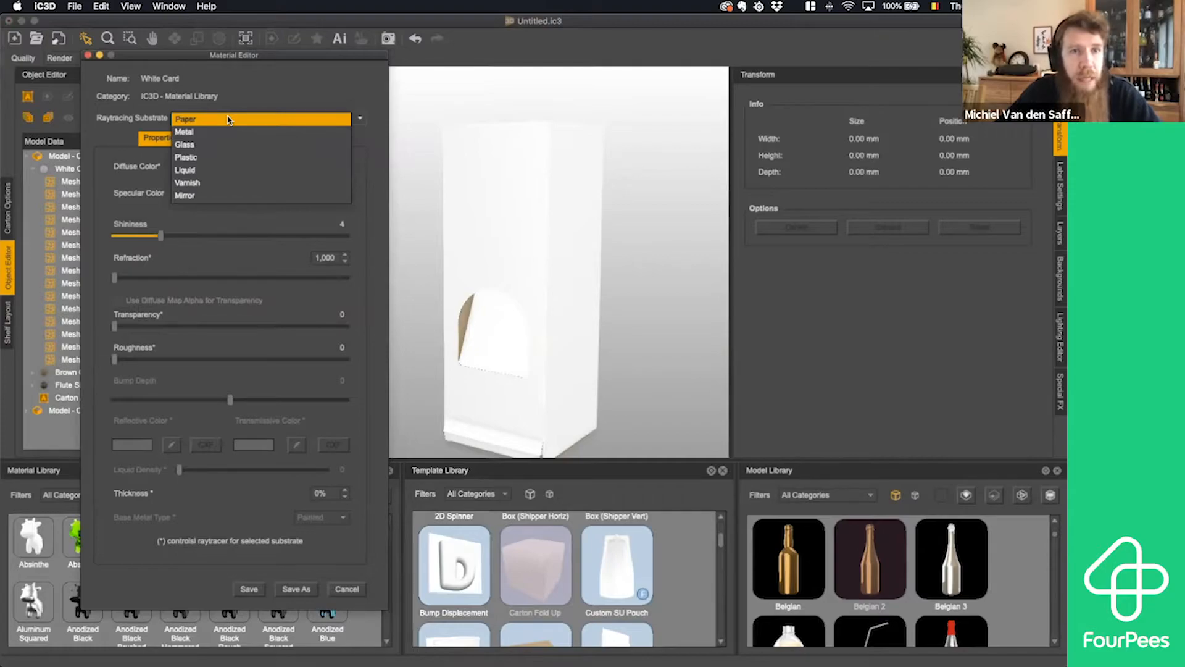
click(228, 119)
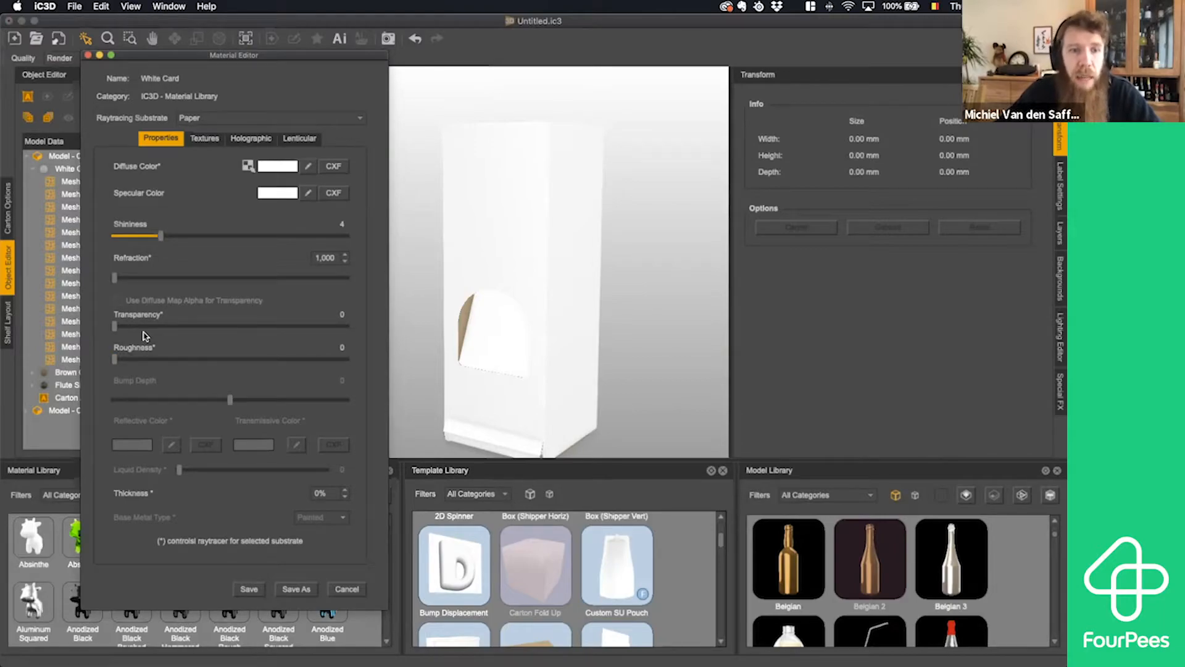
- Set the White Card material's diffuse color to dark grey #1f1f1f
click(285, 167)
drag(370, 273, 368, 301)
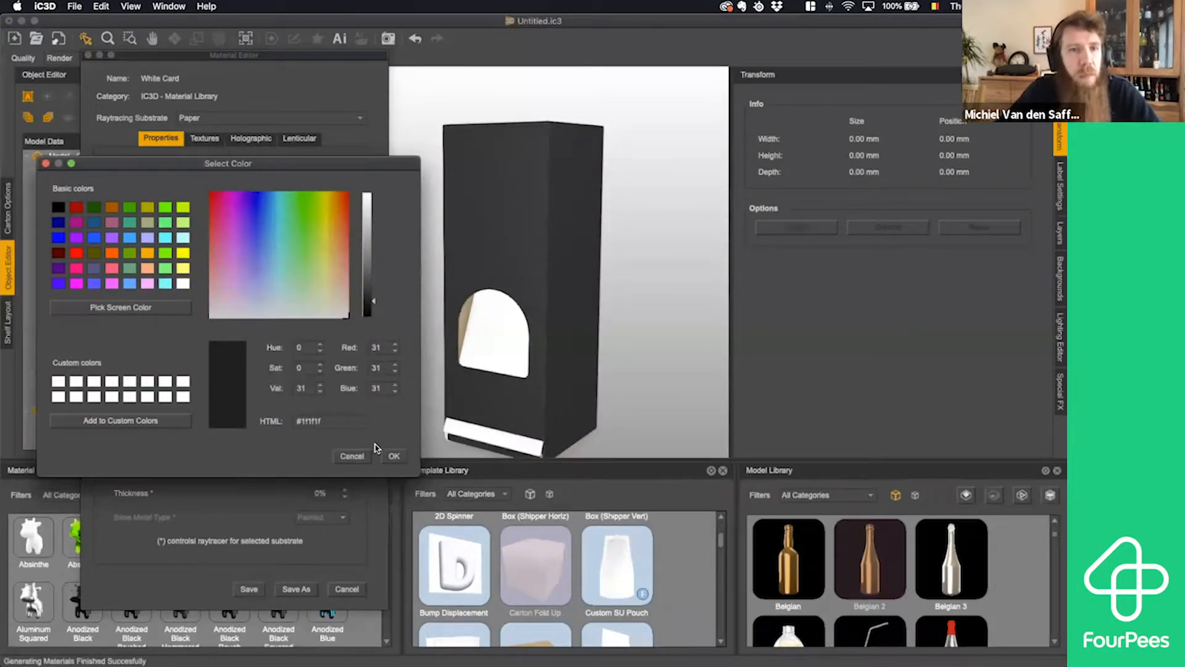
click(393, 457)
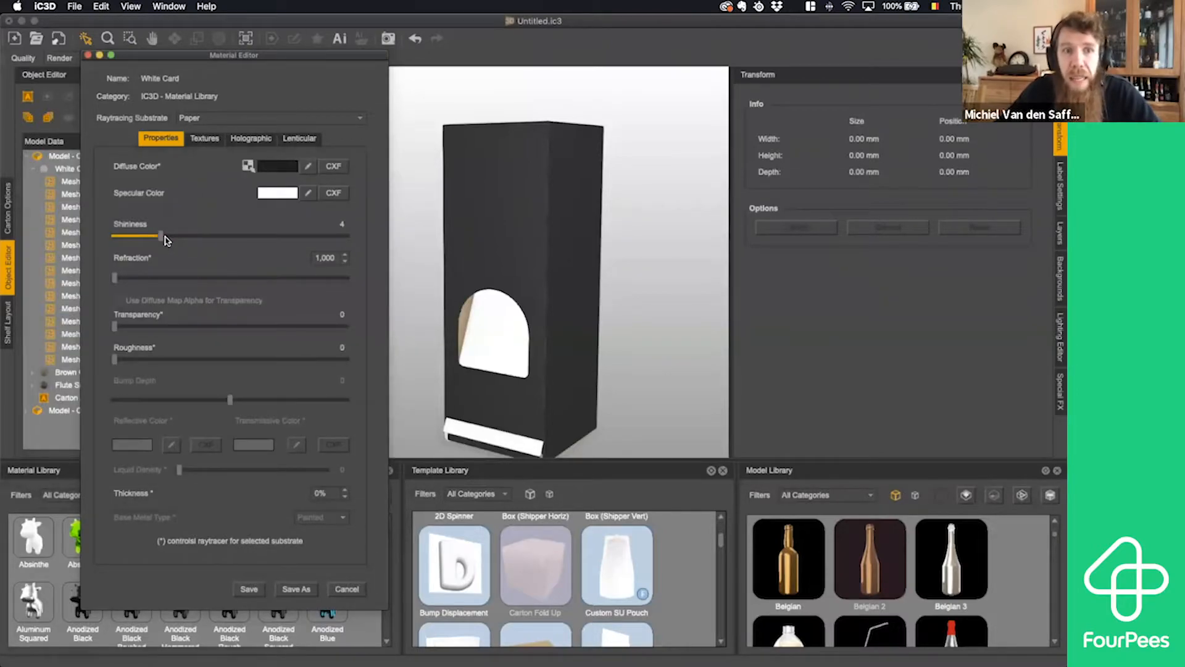
- Keep the White Card material's shininess at 4 and raise its roughness to about 16
mouse_move(165, 239)
mouse_down()
mouse_move(350, 241)
mouse_move(165, 242)
mouse_up()
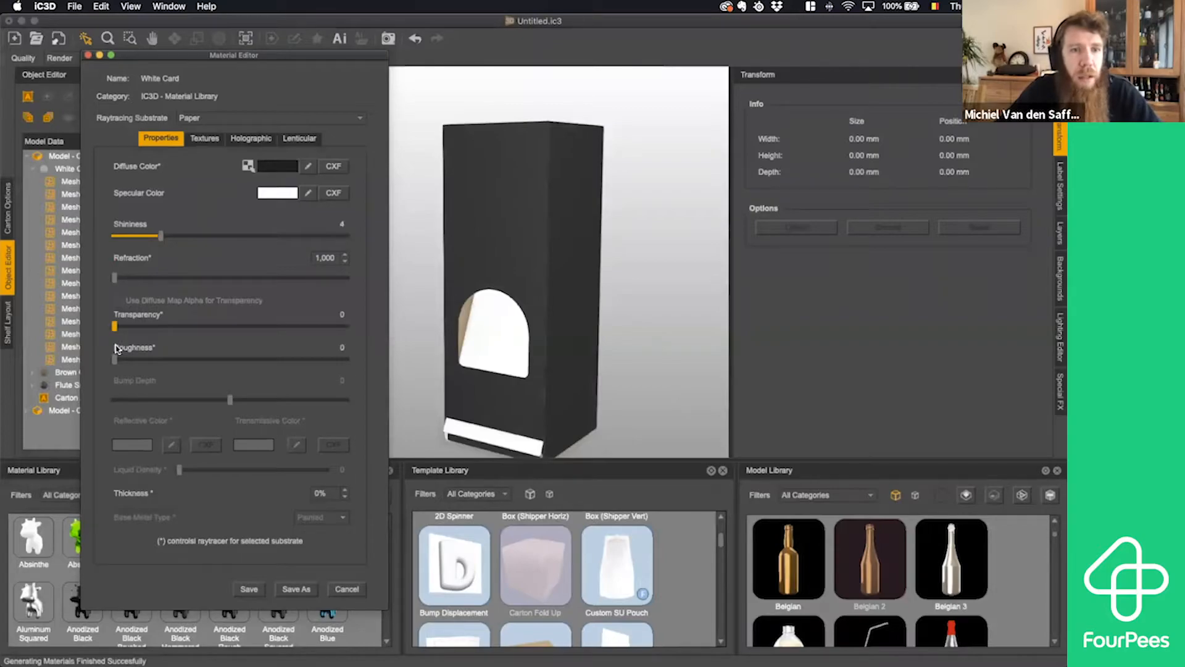
drag(116, 360, 148, 364)
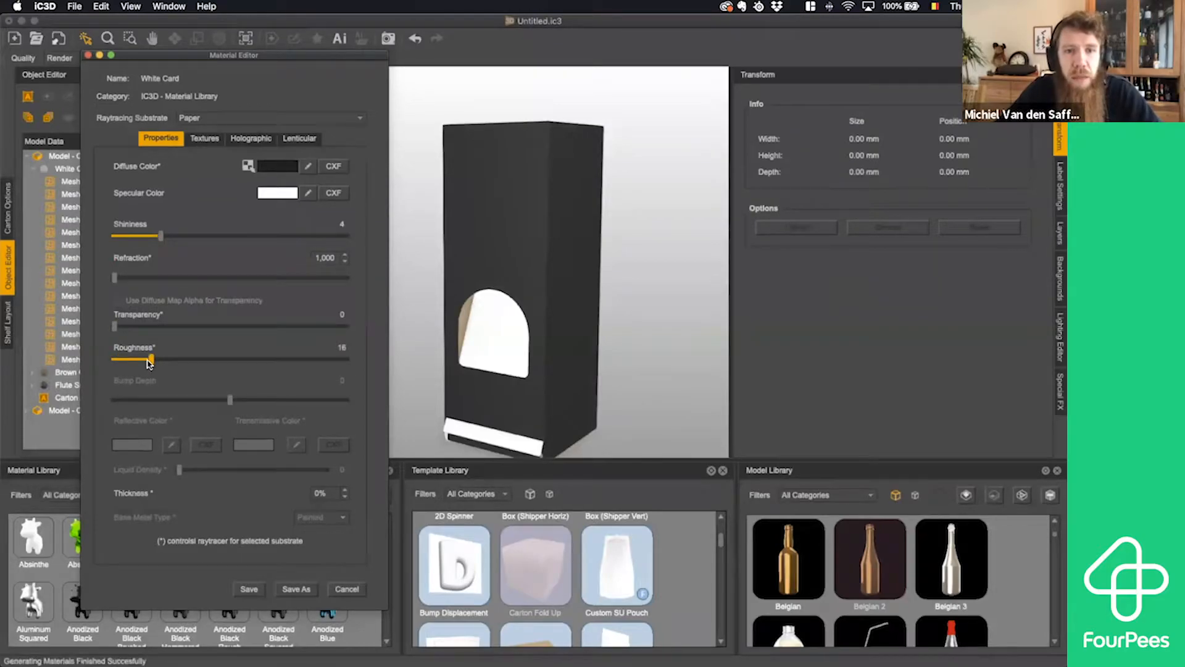
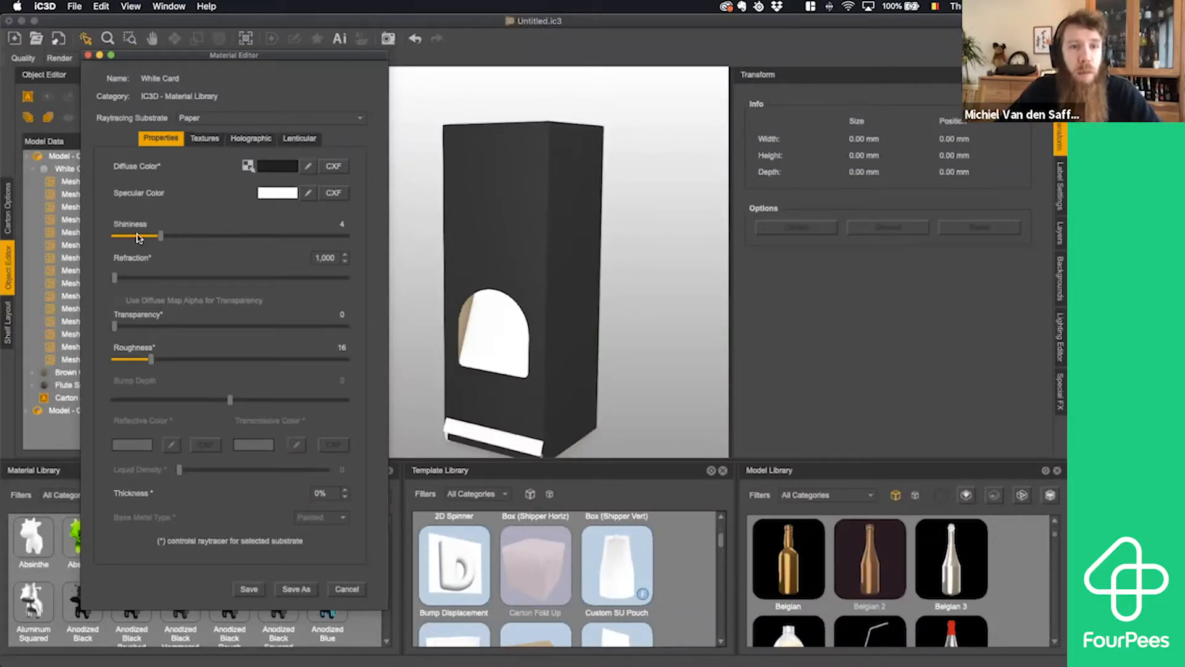
- Check the White Card material's texture map settings and save the edited material
click(204, 139)
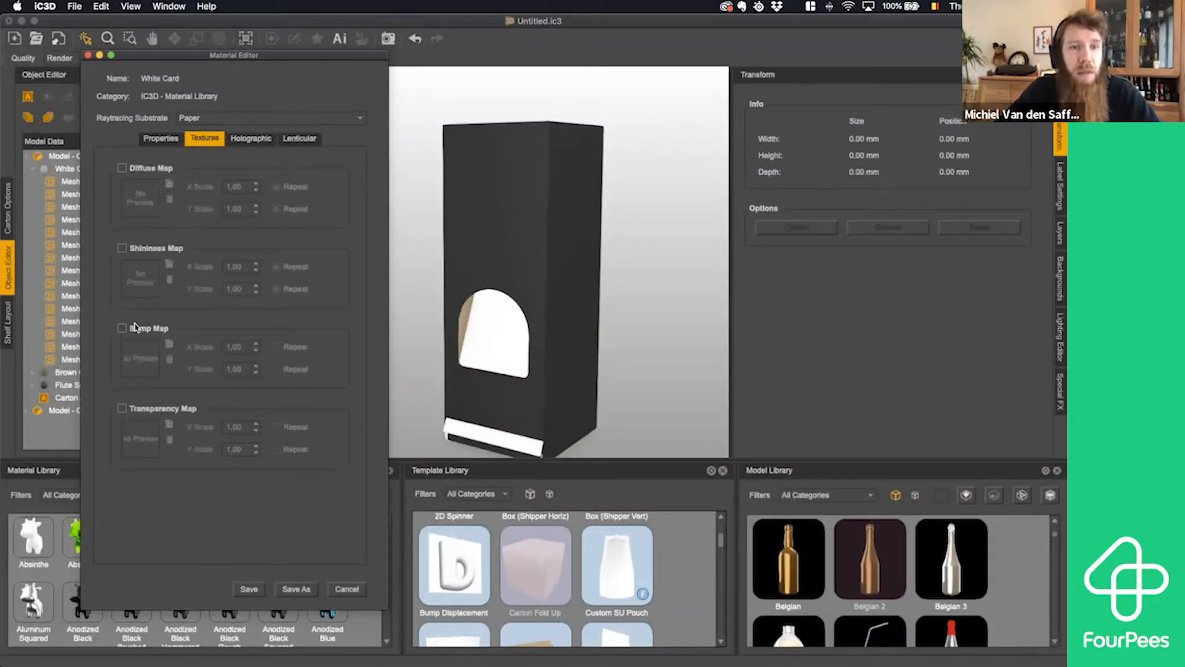
click(154, 139)
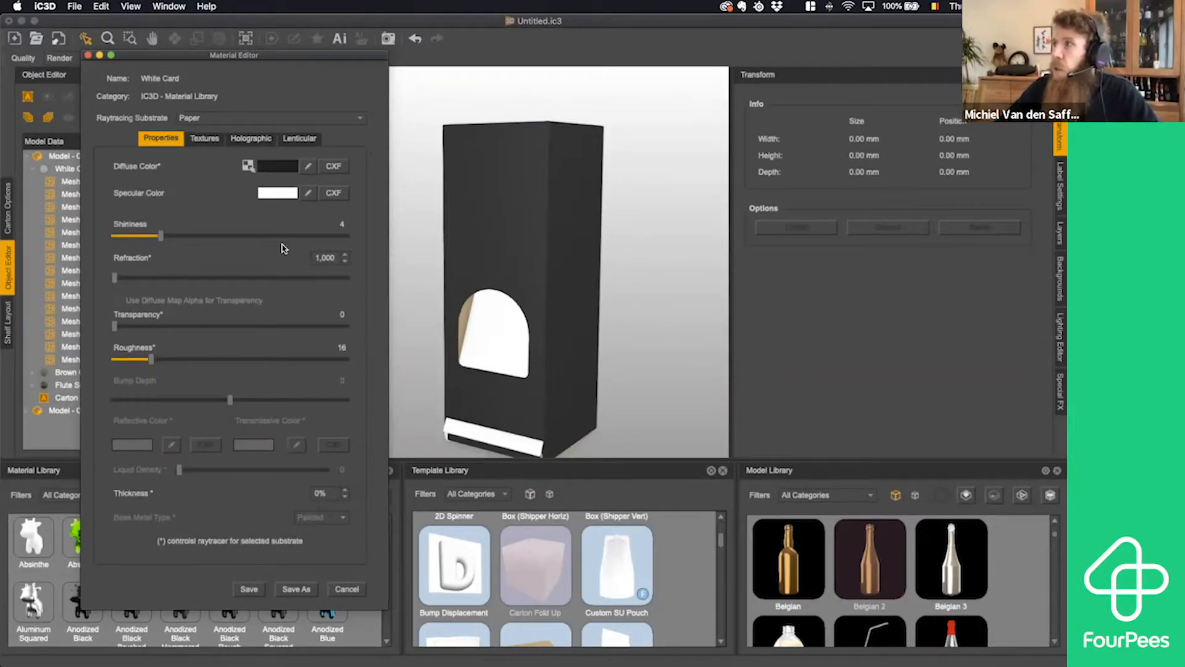
click(486, 222)
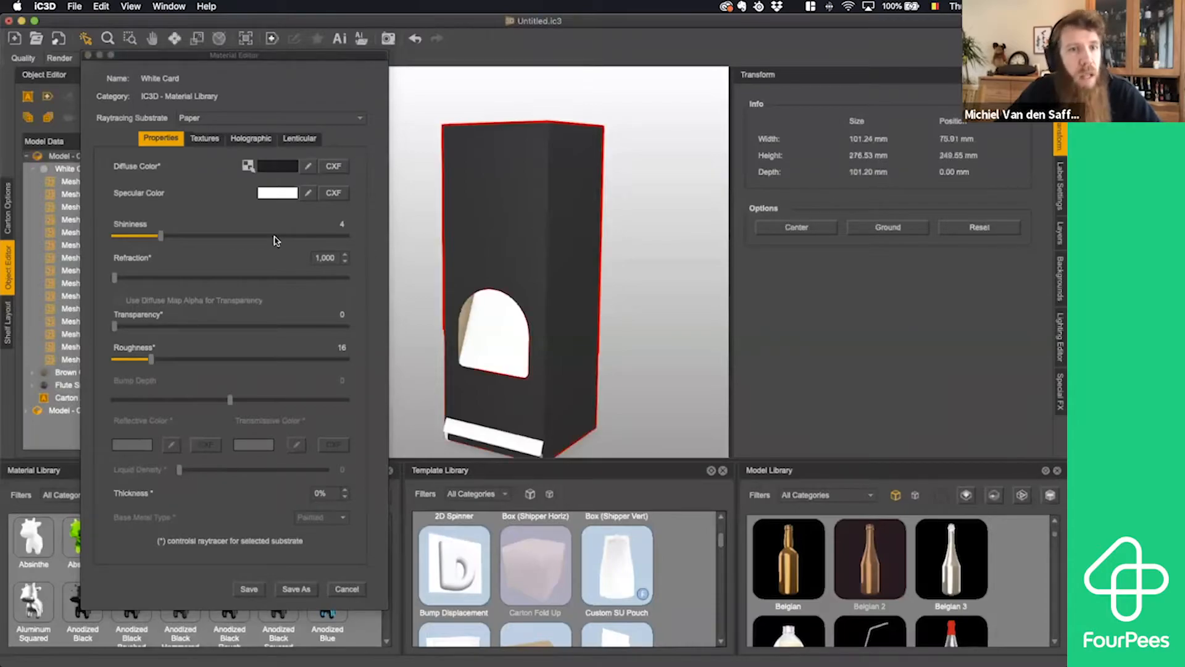
click(249, 589)
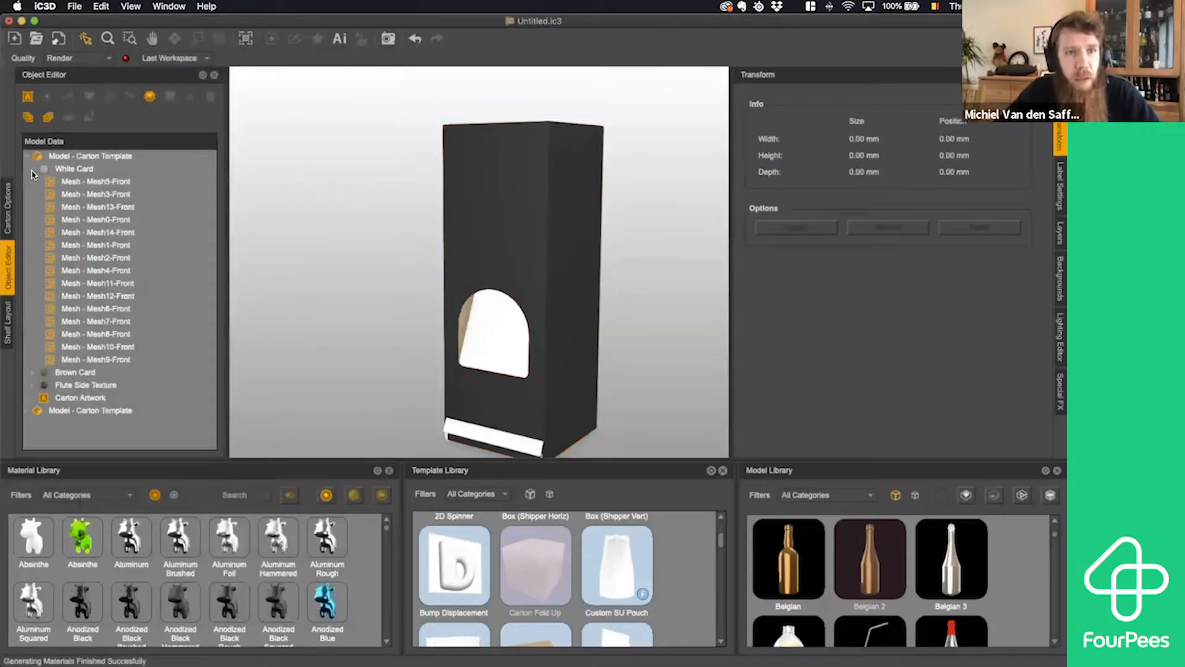
- Set the diffuse color of the outer carton's Brown Card material to dark navy #19243b and save the material
click(32, 171)
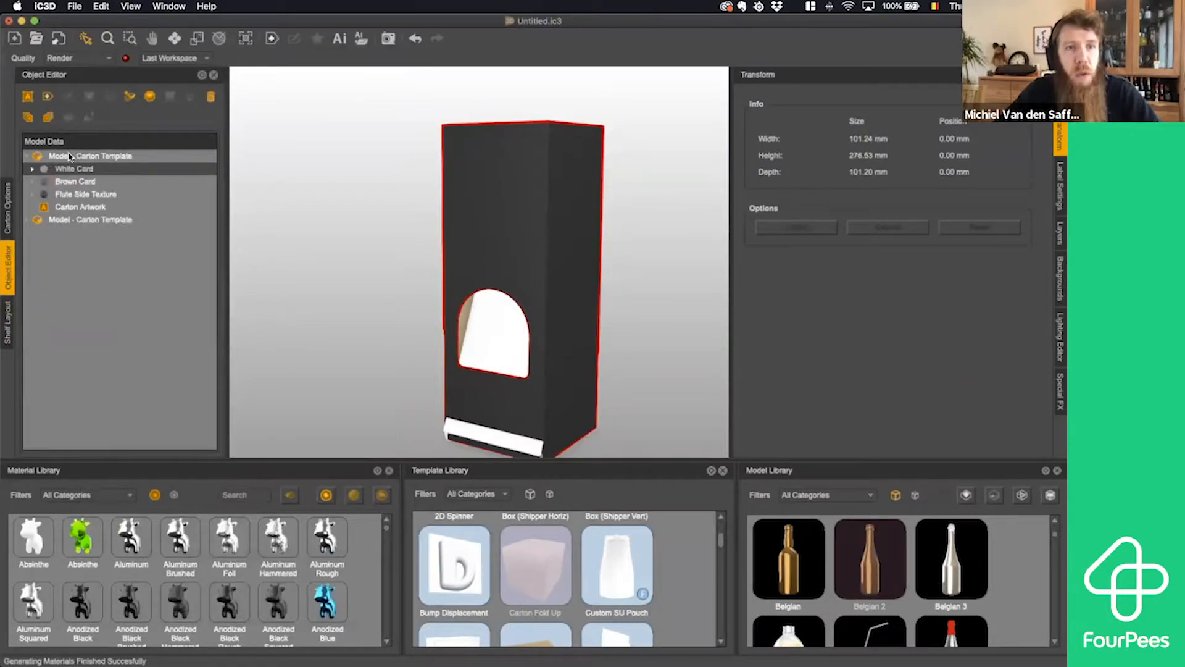
click(31, 169)
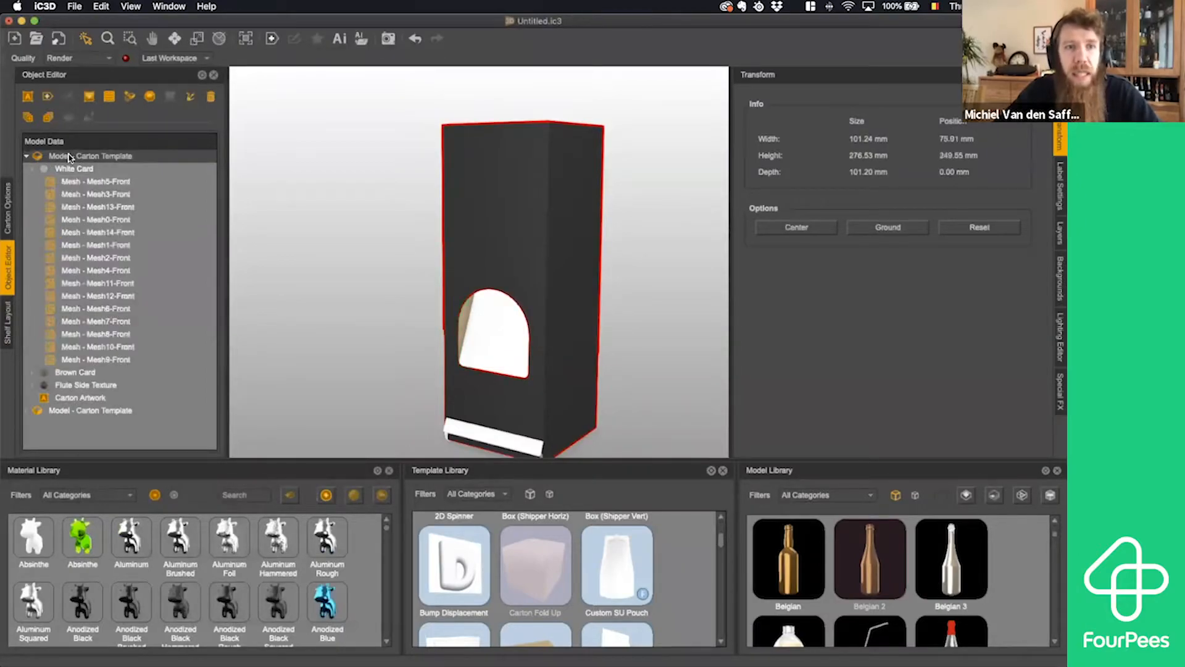
click(32, 171)
click(34, 170)
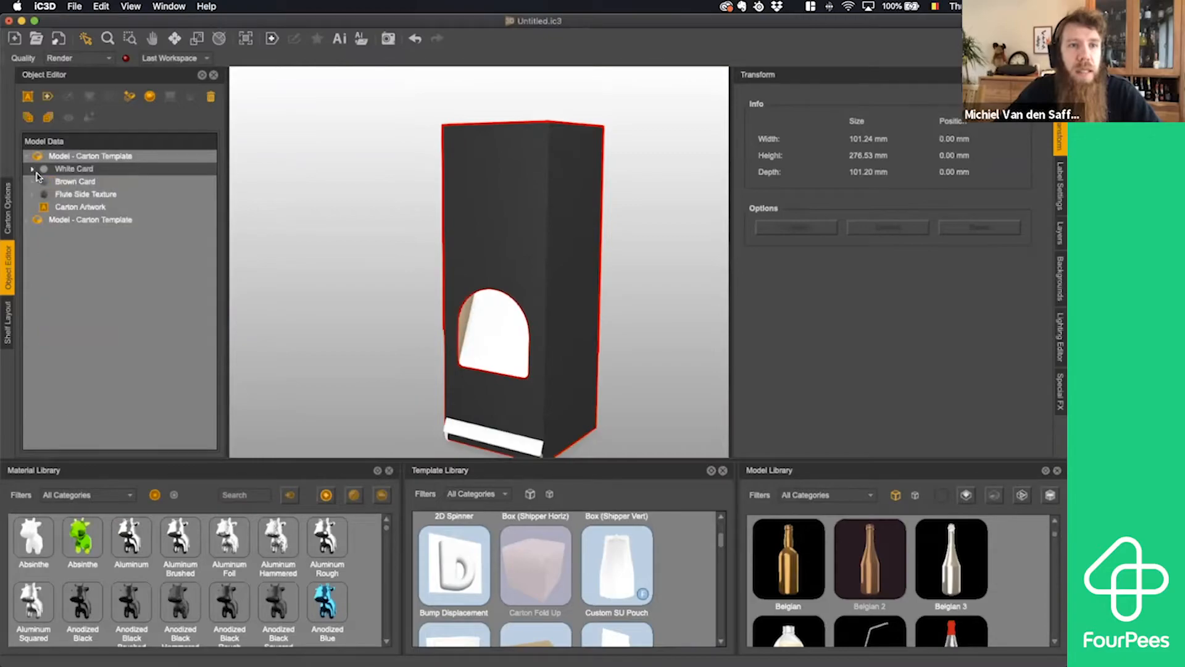
click(71, 185)
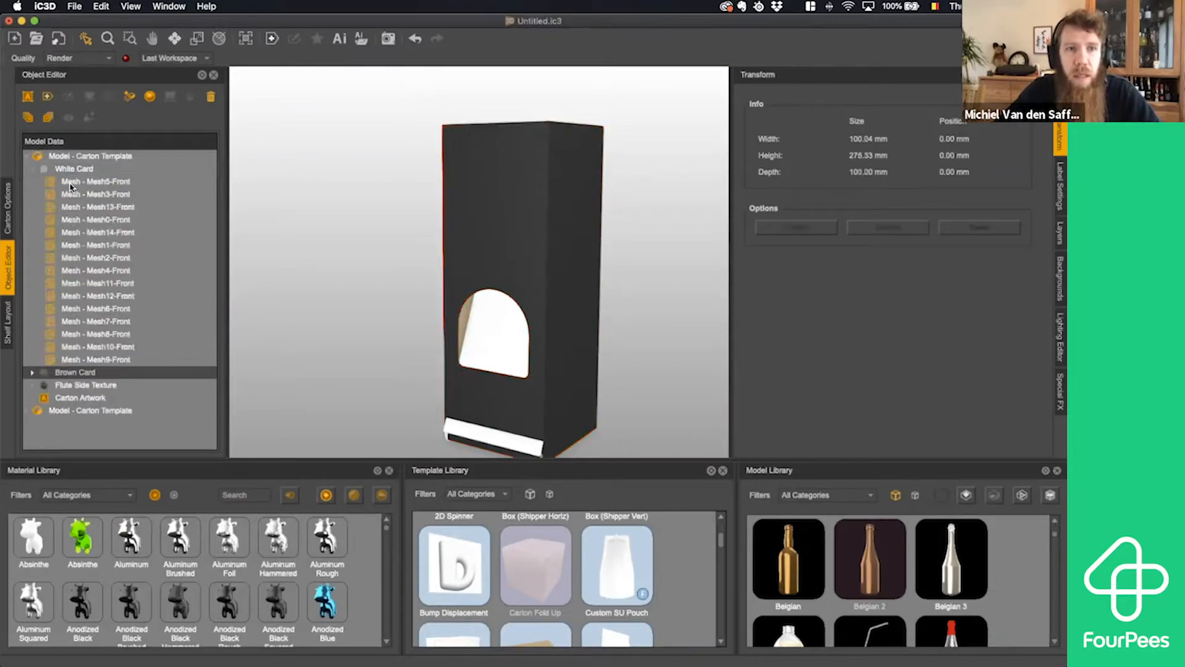
click(34, 169)
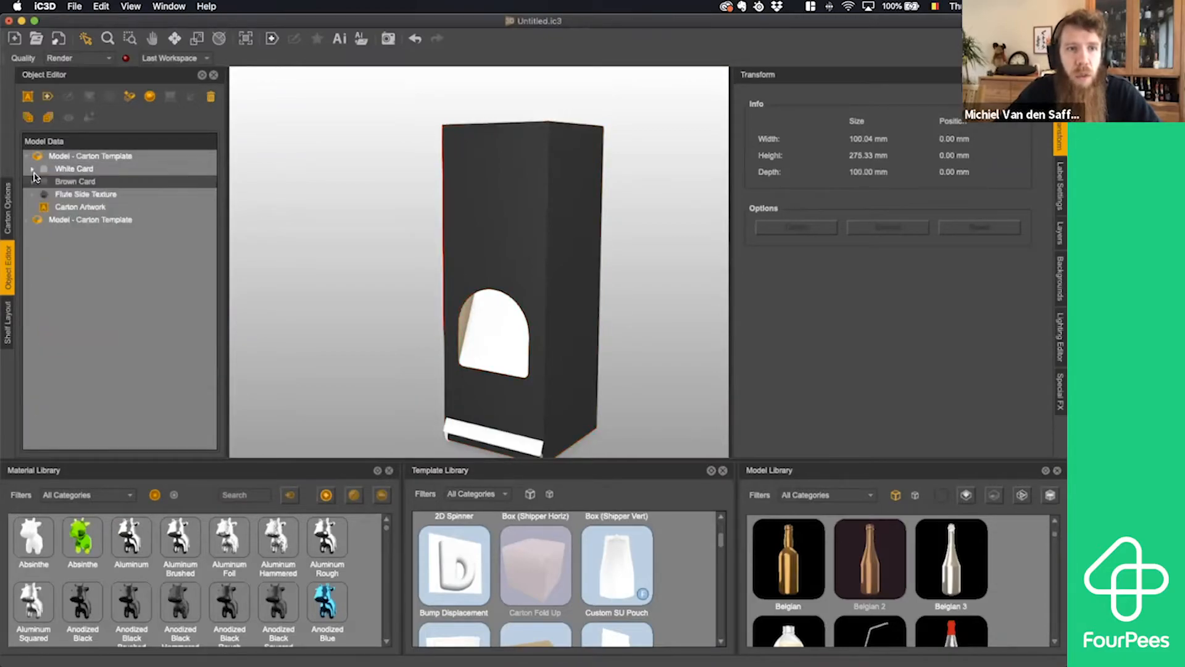
double_click(81, 183)
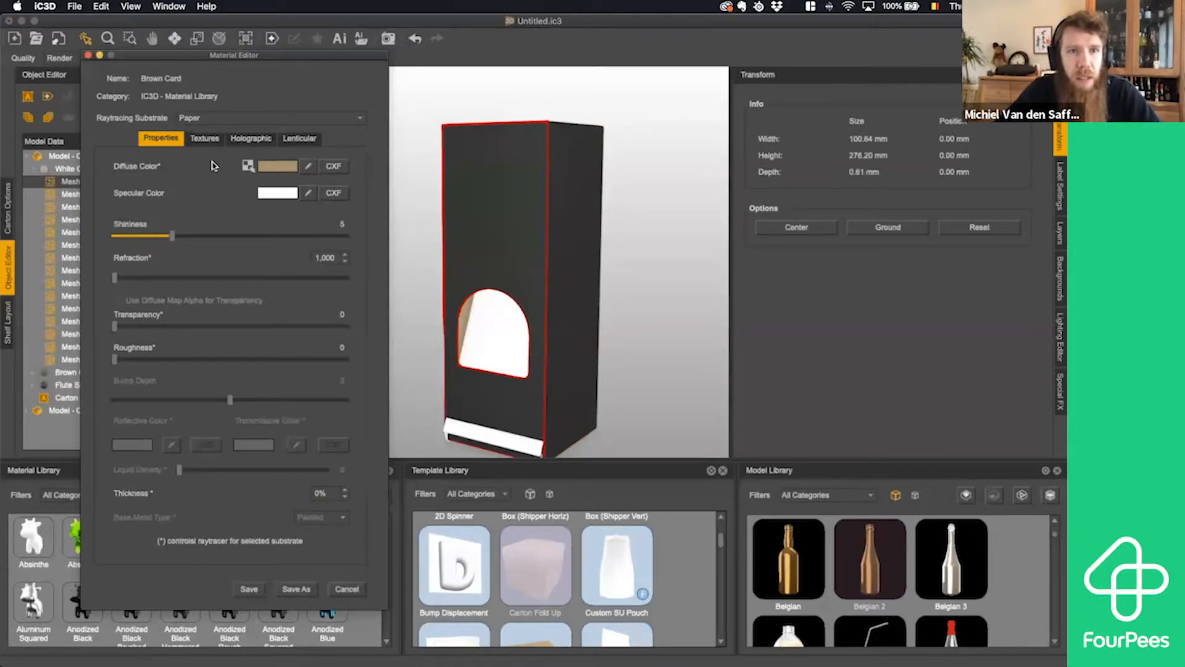
click(277, 167)
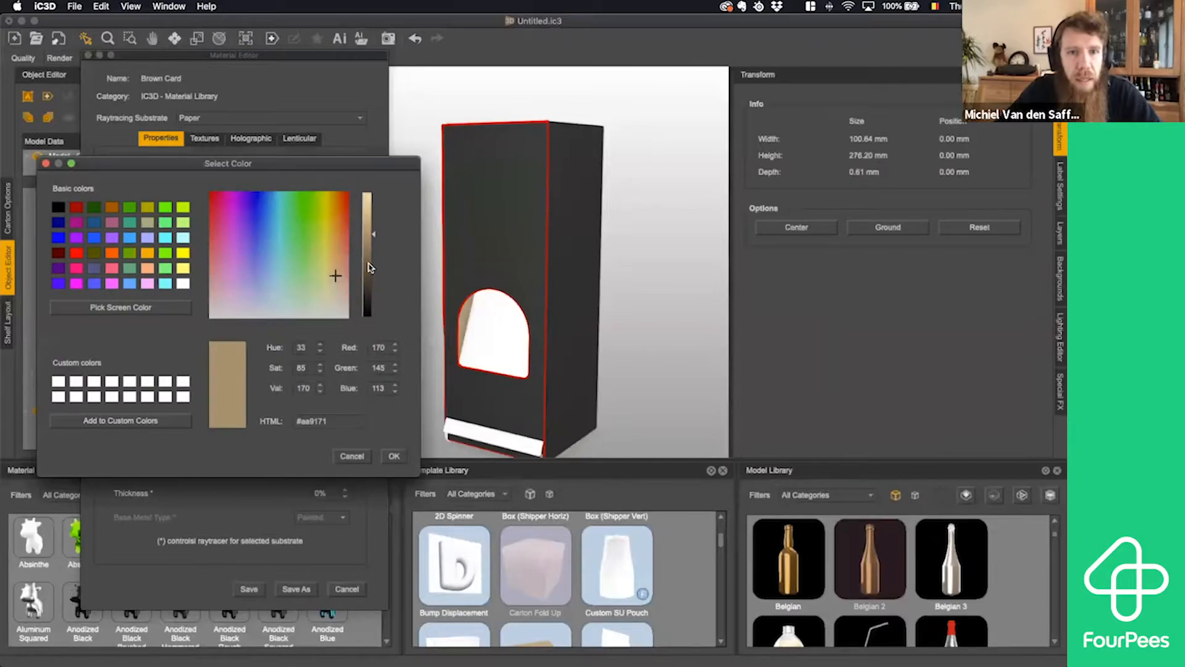
drag(270, 273, 263, 245)
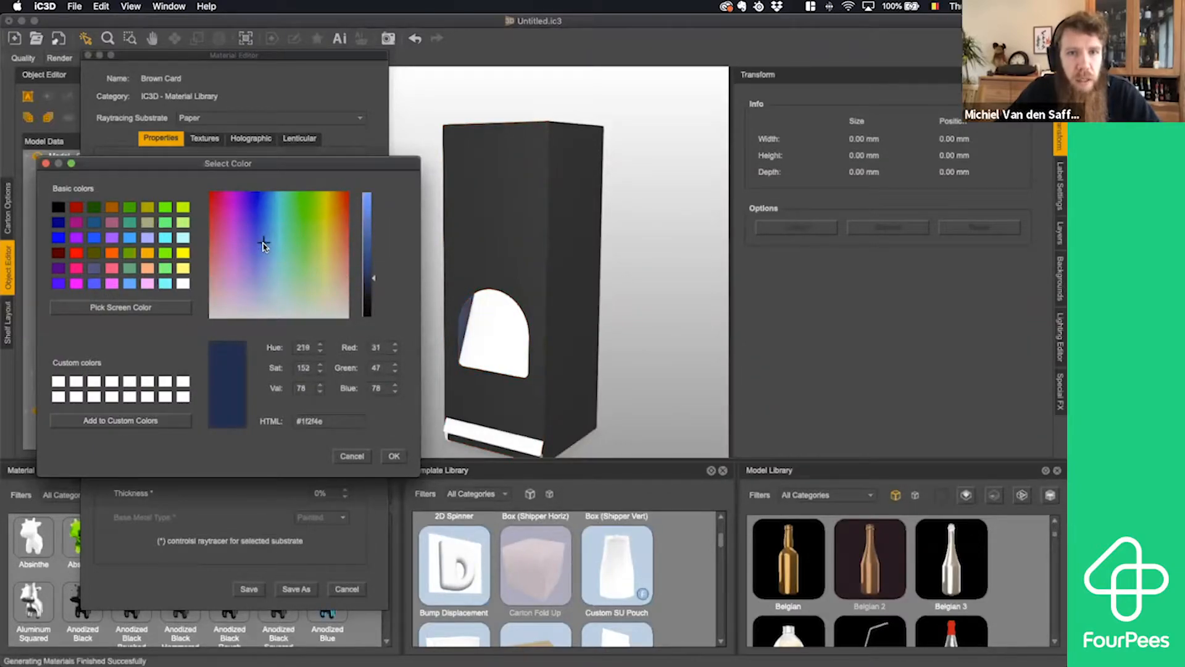
drag(368, 275, 369, 290)
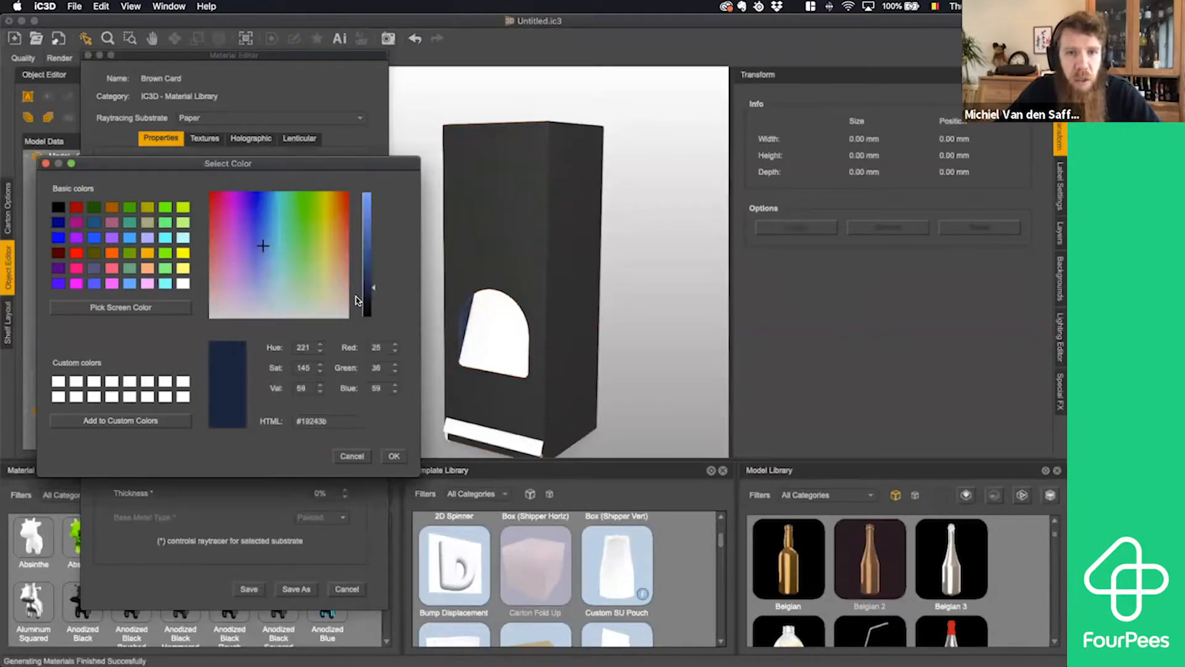
click(392, 456)
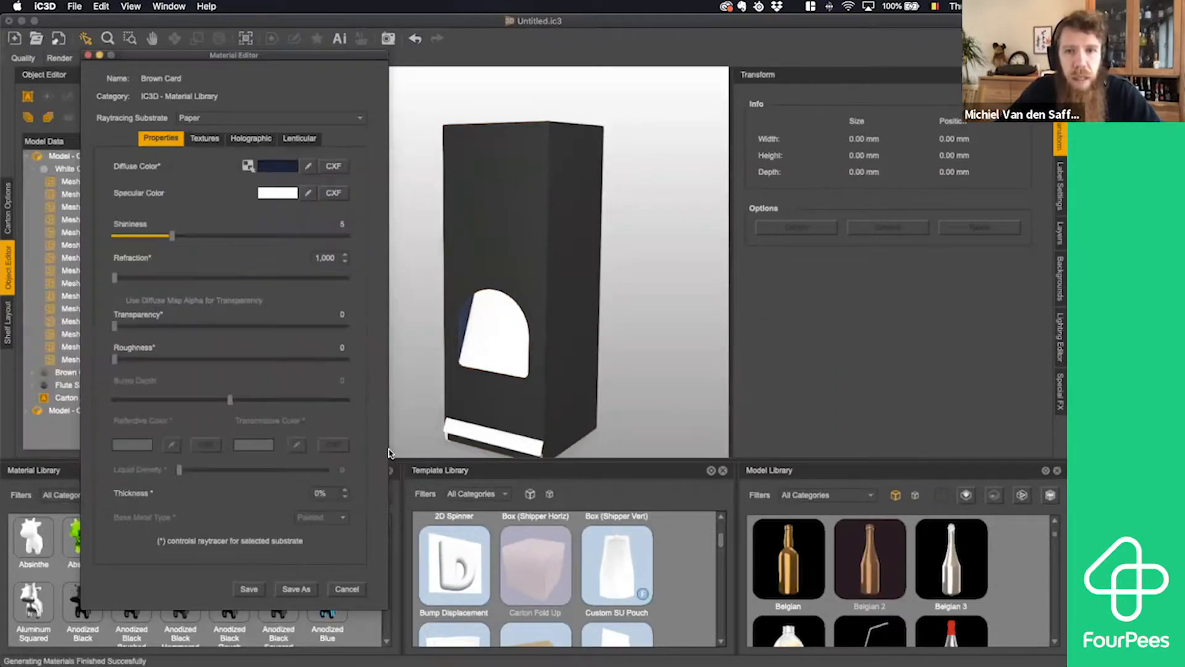
click(249, 589)
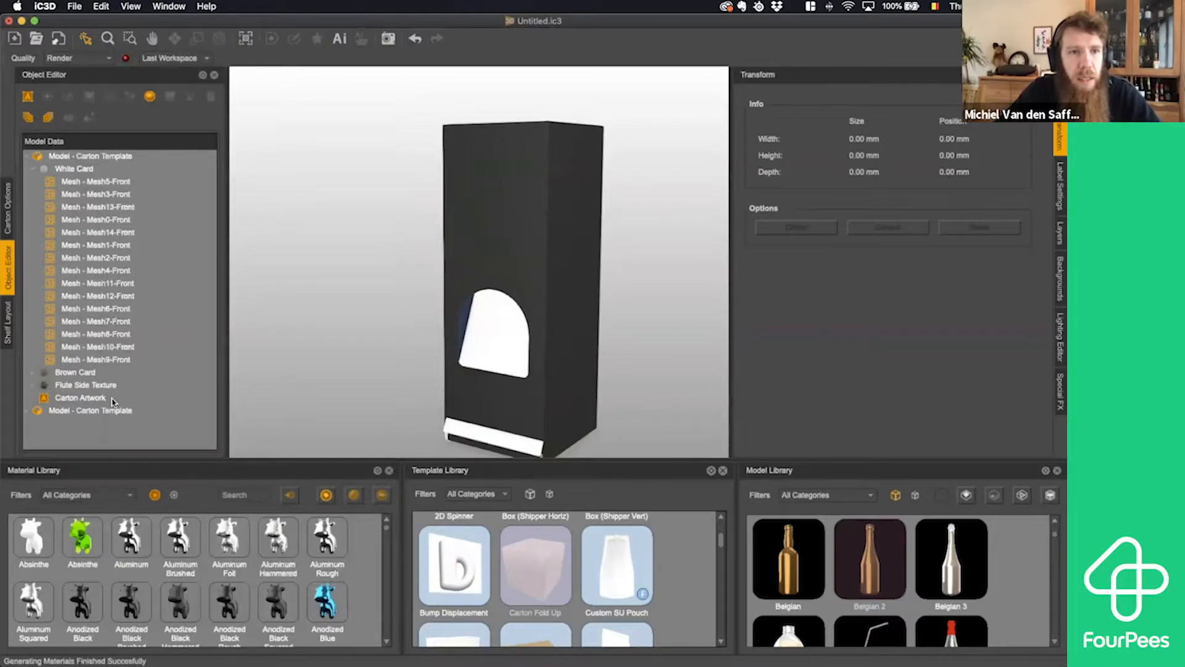
- Rename the outer carton's model as Box
click(27, 158)
click(26, 172)
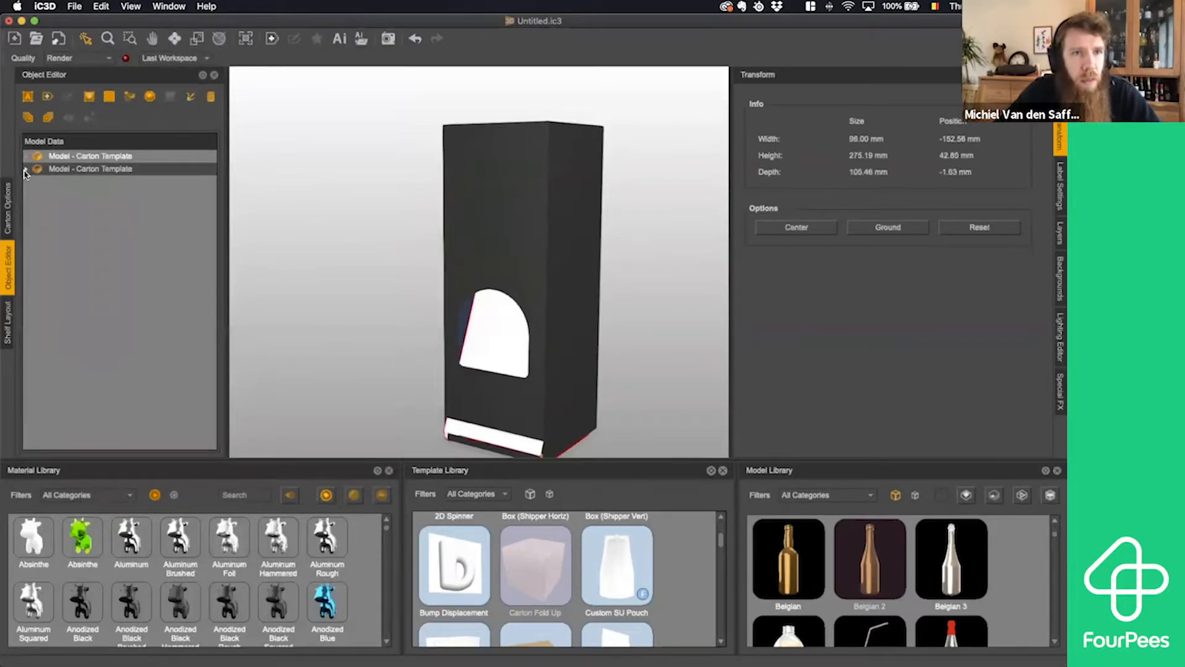
click(26, 171)
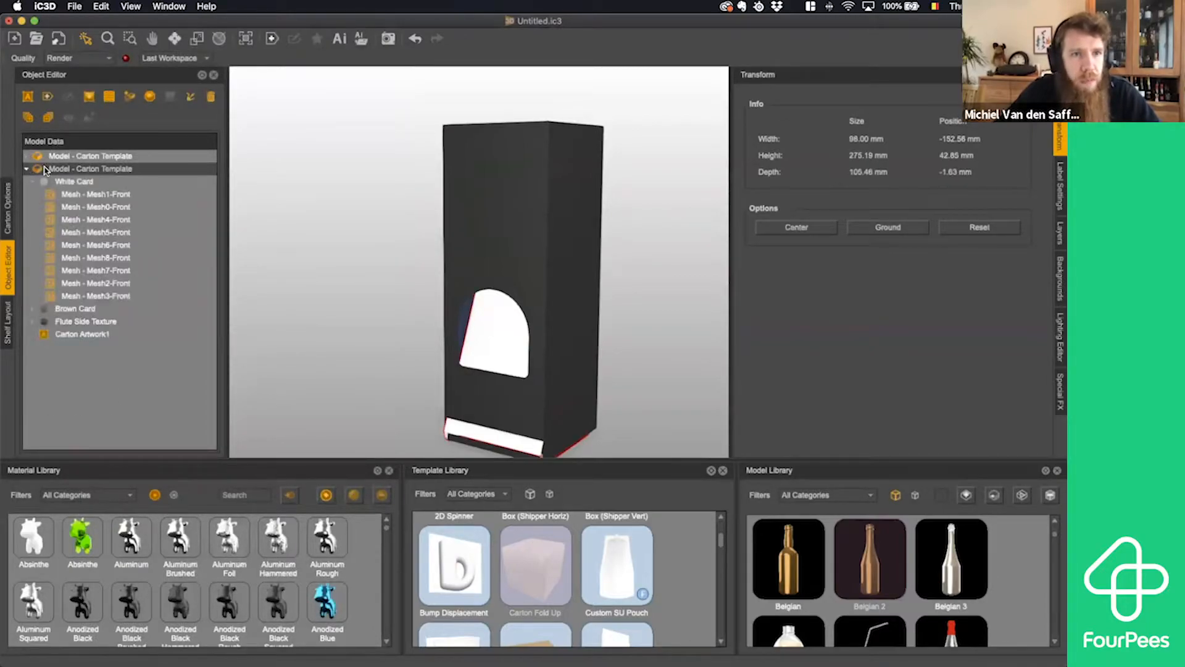
click(102, 160)
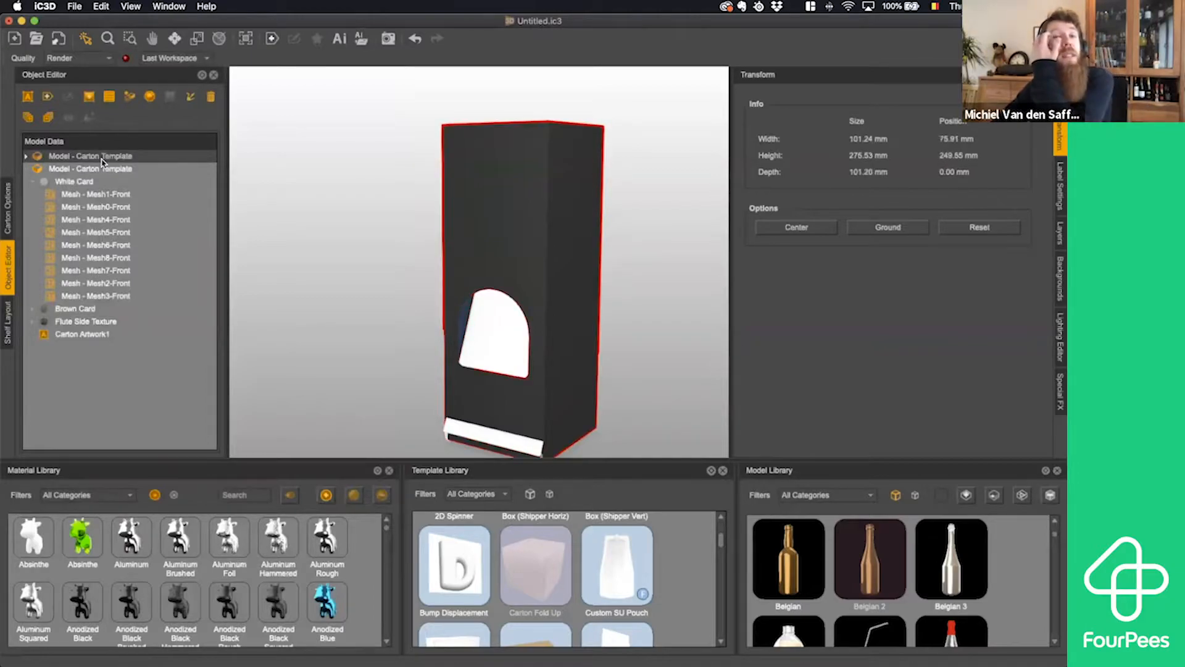
double_click(102, 162)
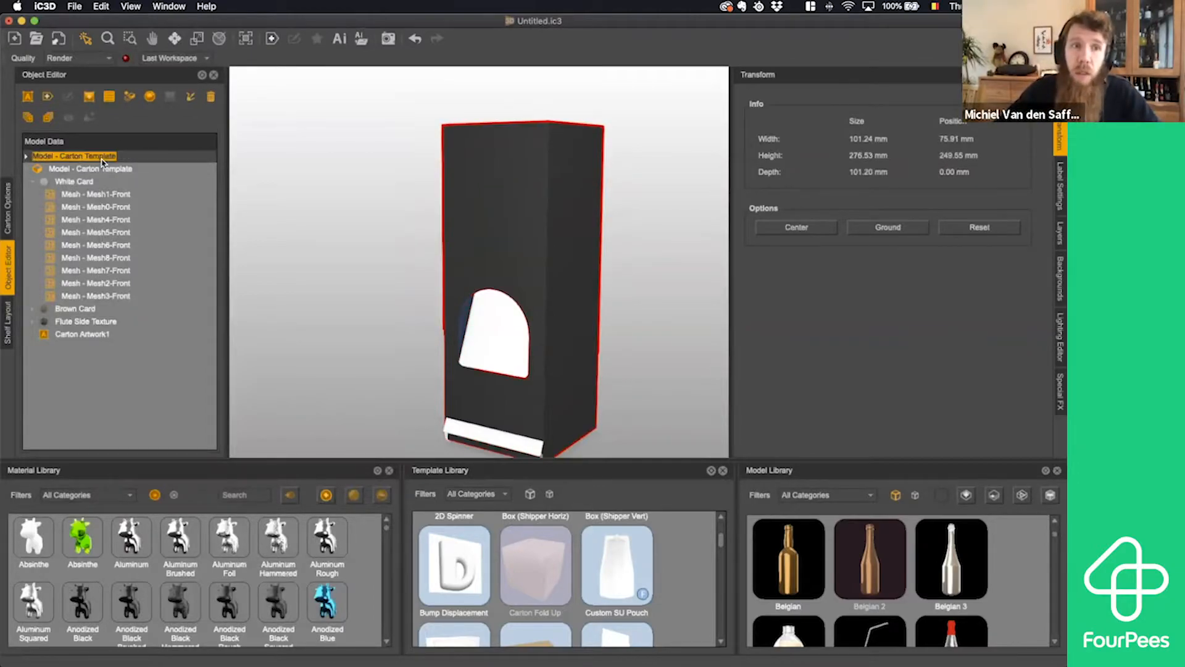
text(Box)
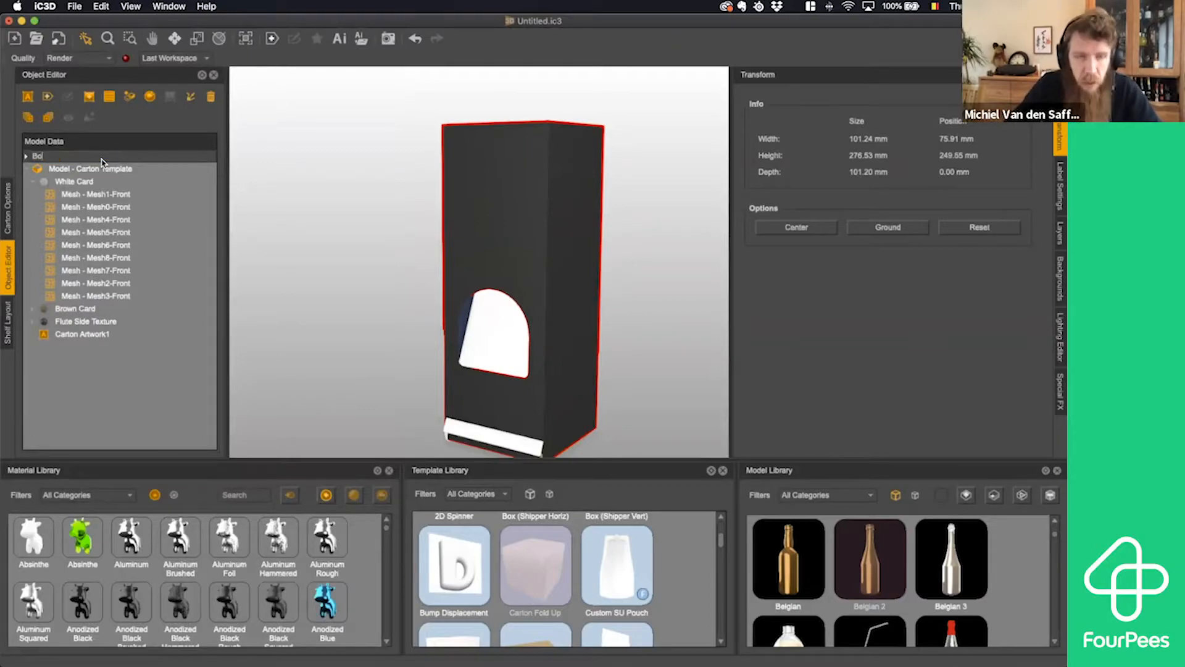
key(Return)
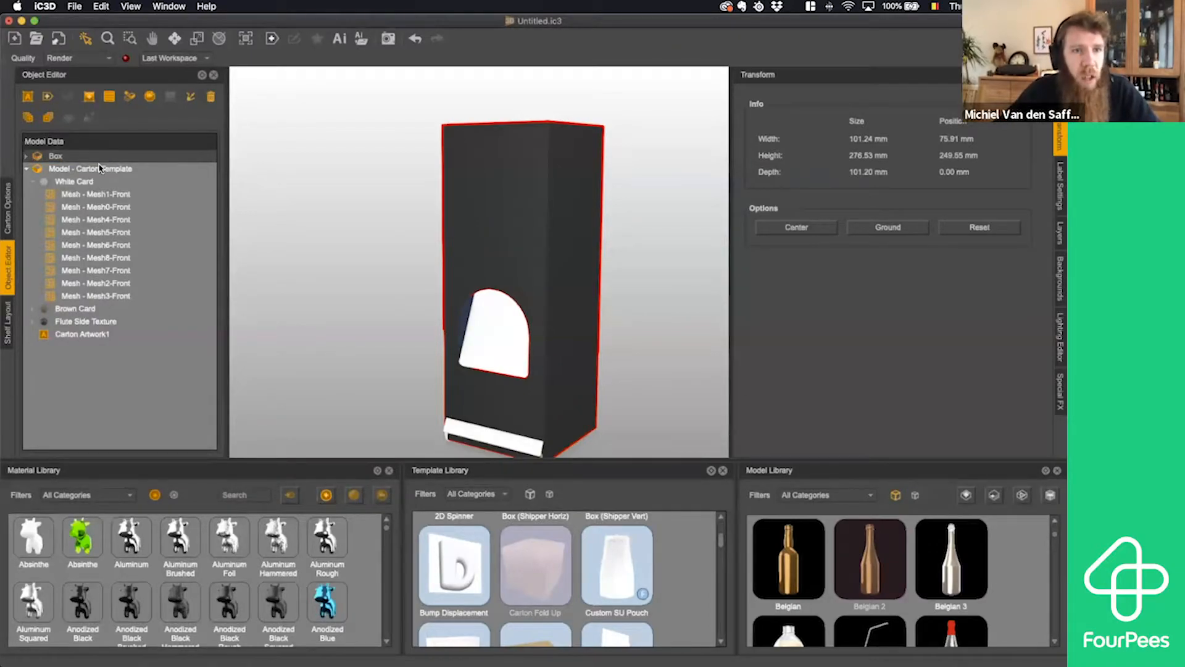
- Rename the inner carton's model as Insert
double_click(99, 169)
text(C)
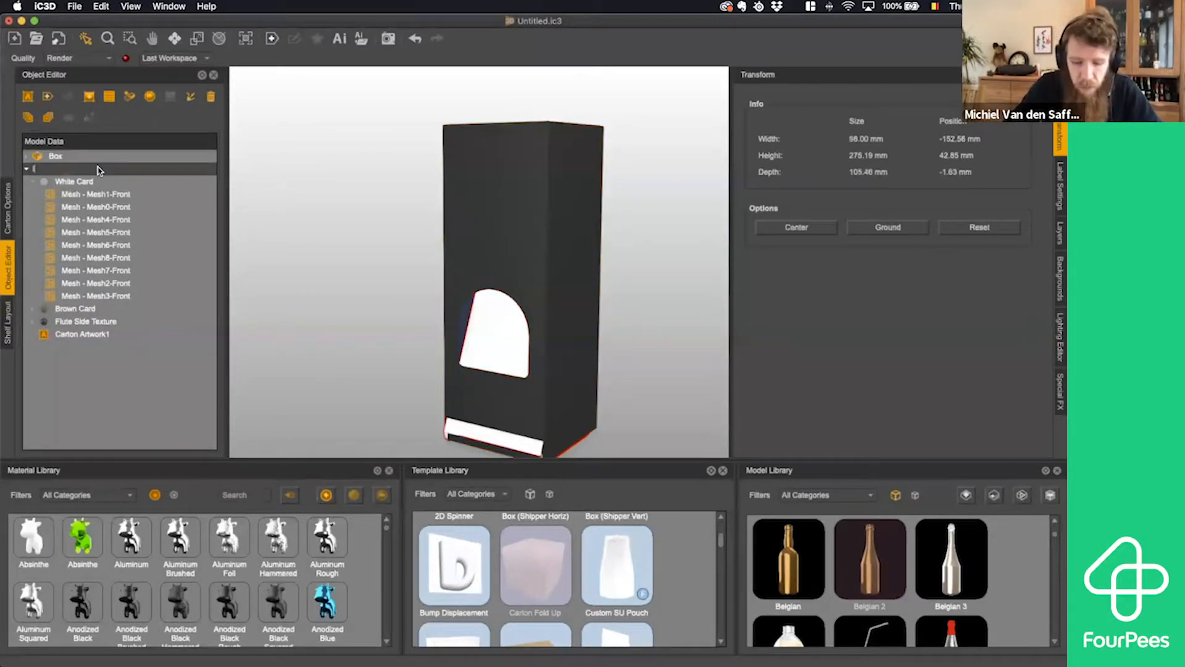
key(Return)
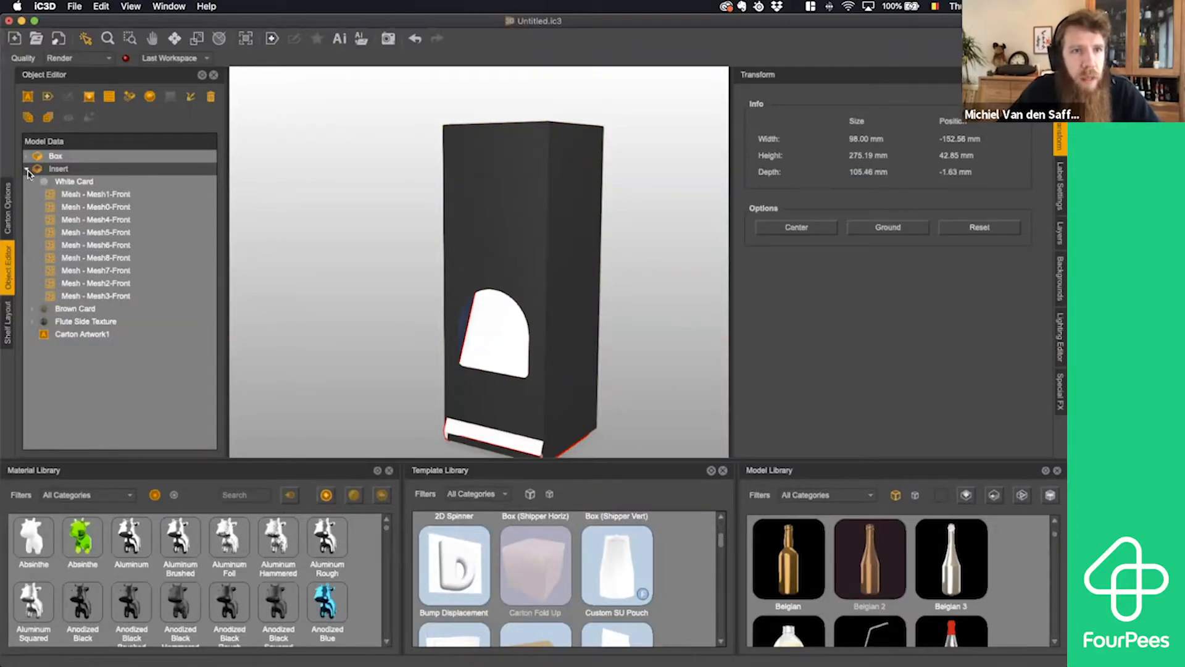
- Set the diffuse color of the insert's White Card material to near-black #0a0a0a and save the material
double_click(49, 184)
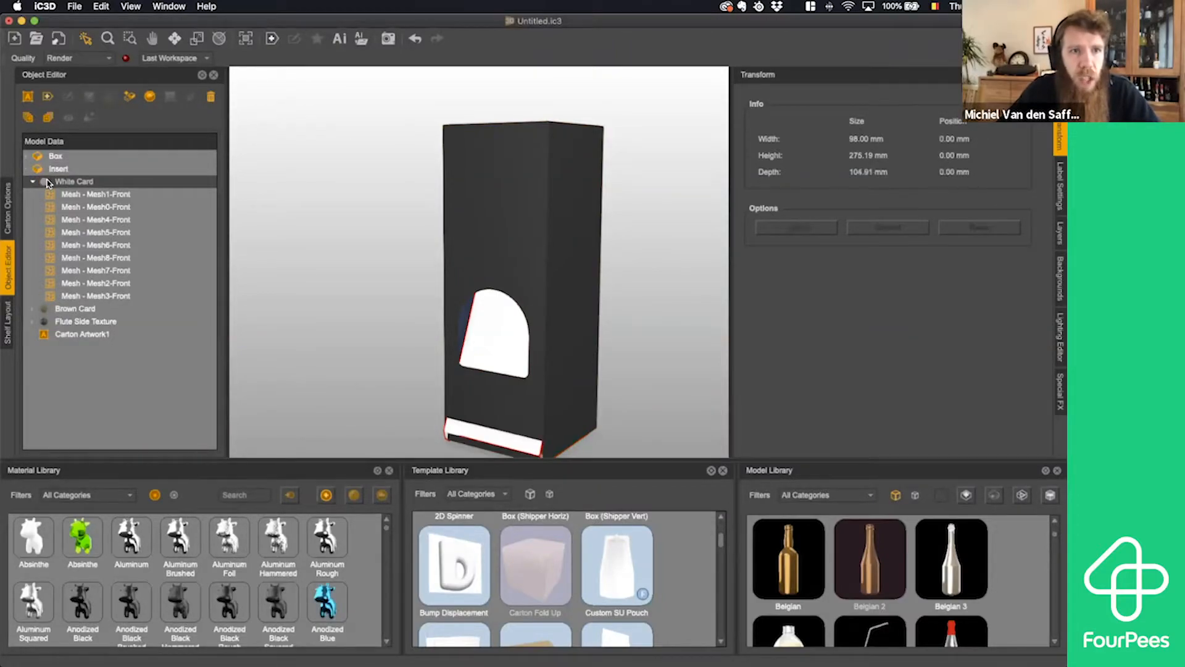
click(270, 167)
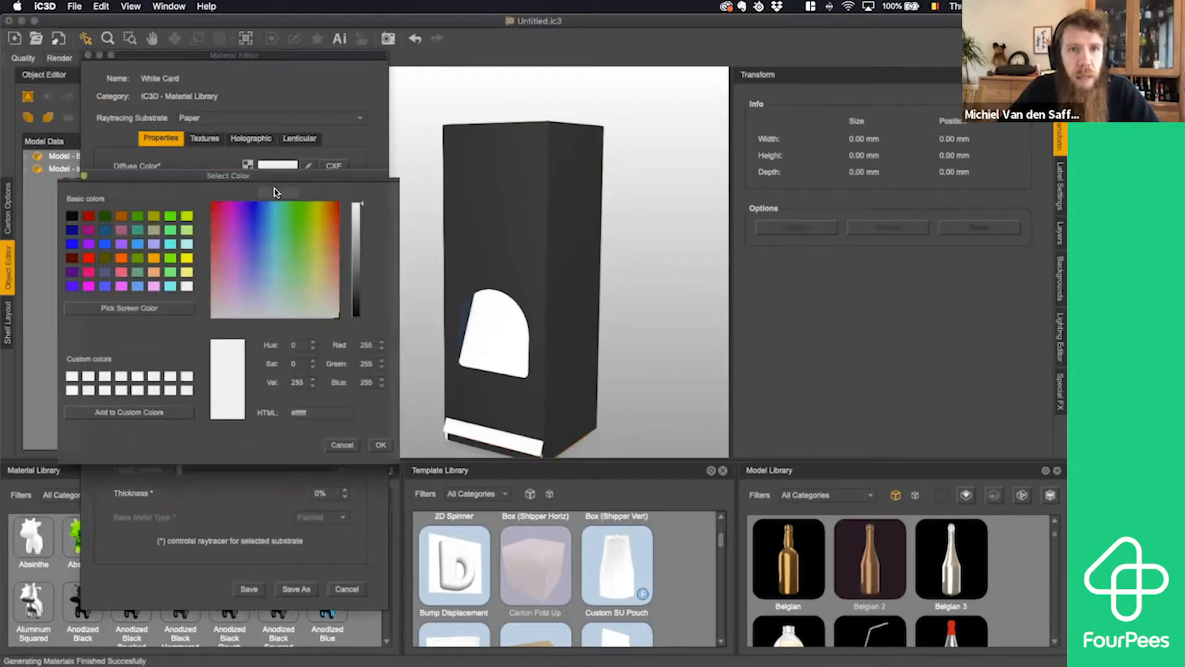
drag(368, 265, 365, 315)
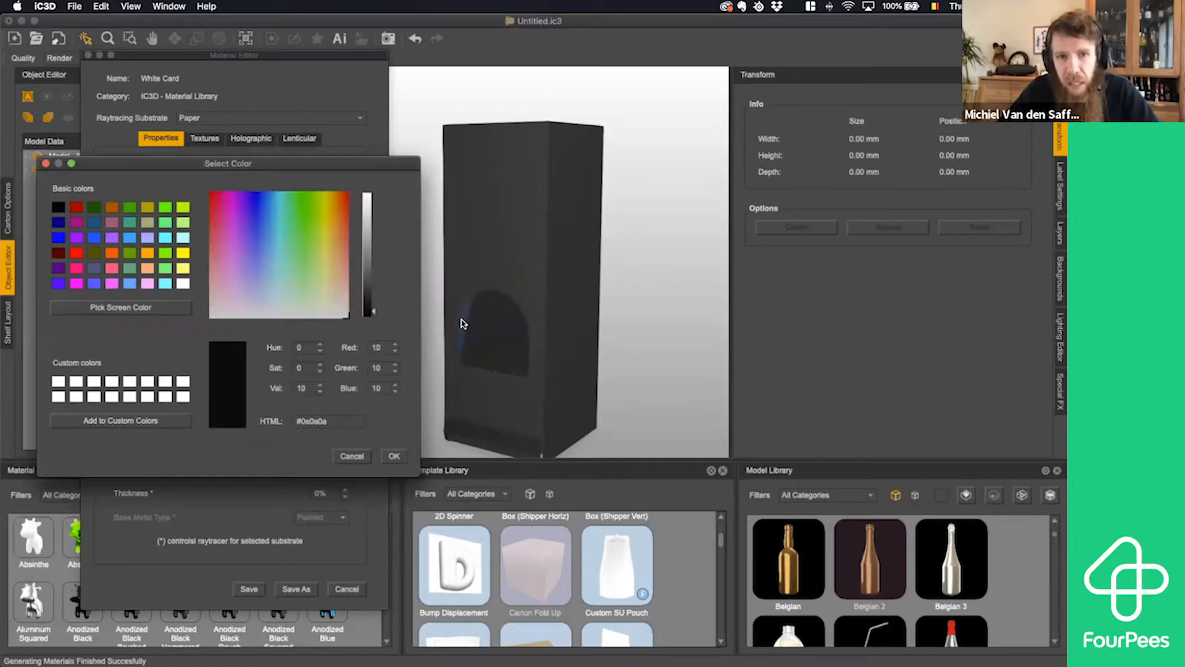
click(393, 456)
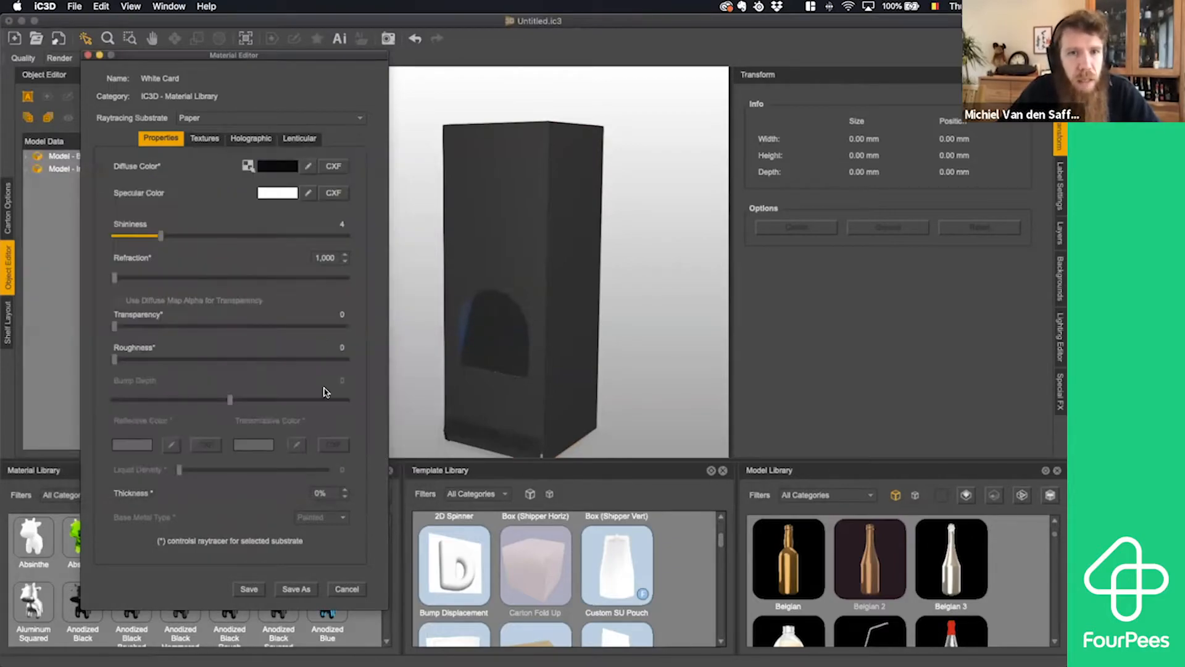
click(249, 589)
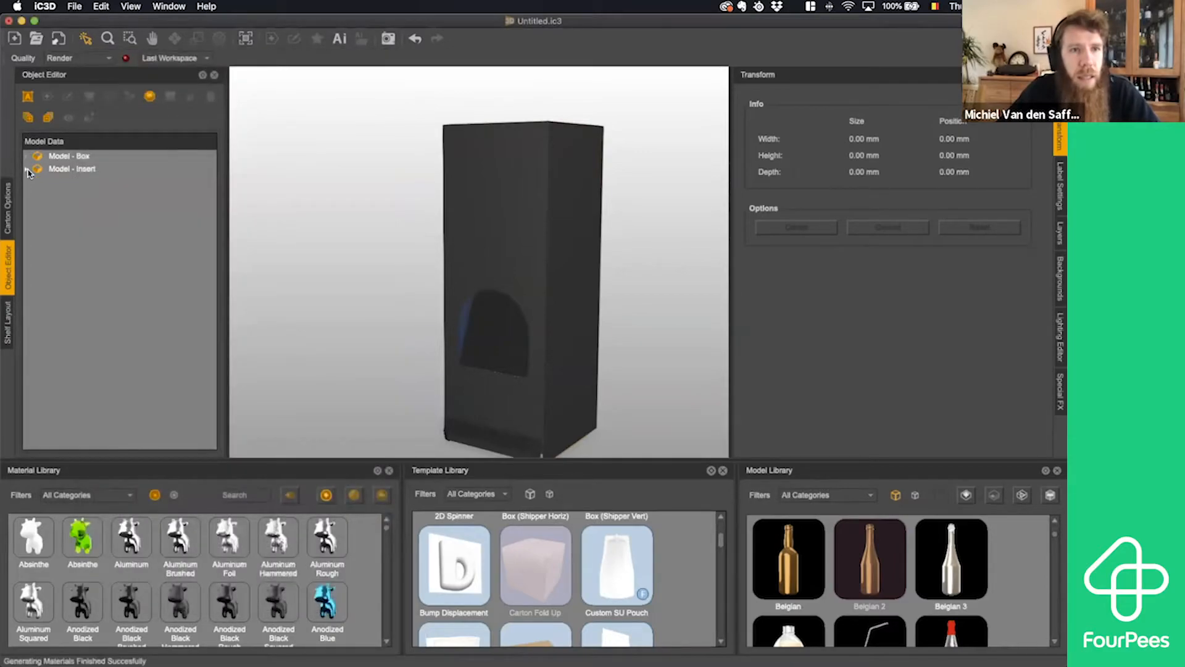
- Set the diffuse color of the insert's Brown Card material to very dark blue #0d0e1f and save the material
click(28, 170)
double_click(73, 309)
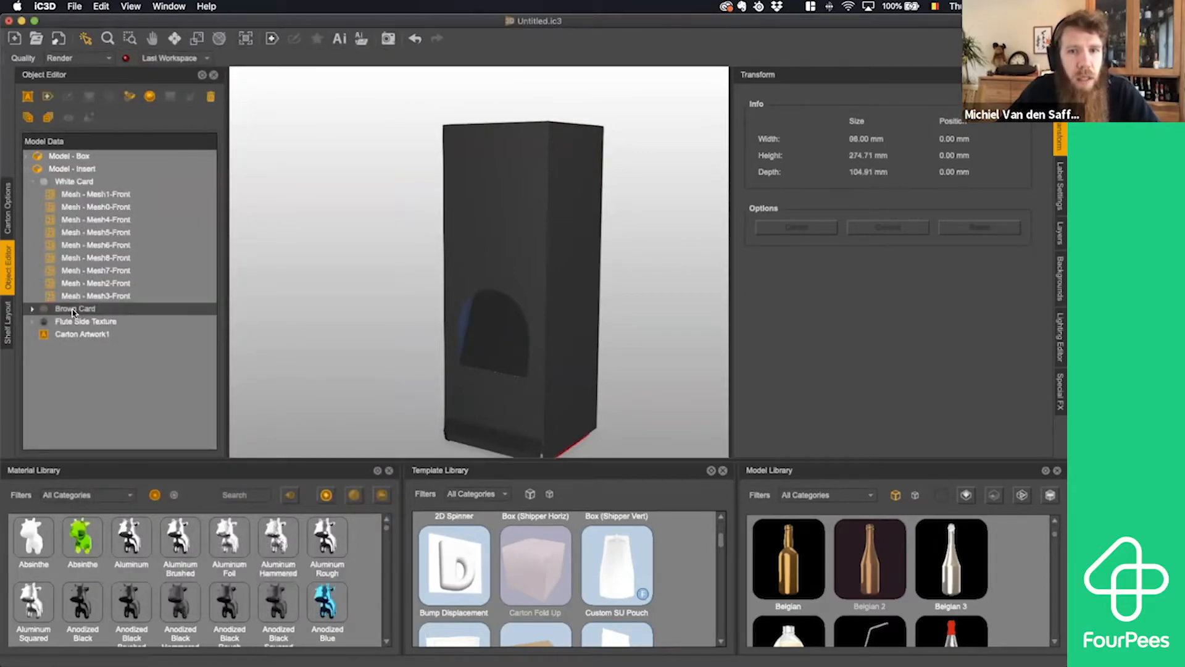
click(274, 166)
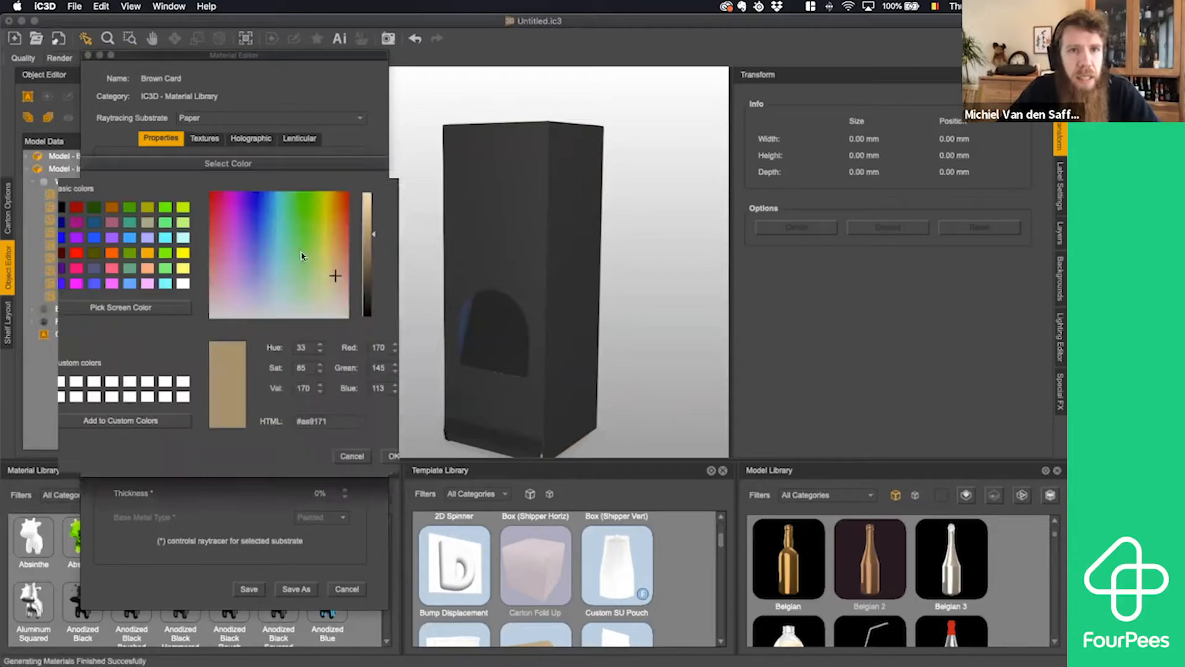
click(257, 246)
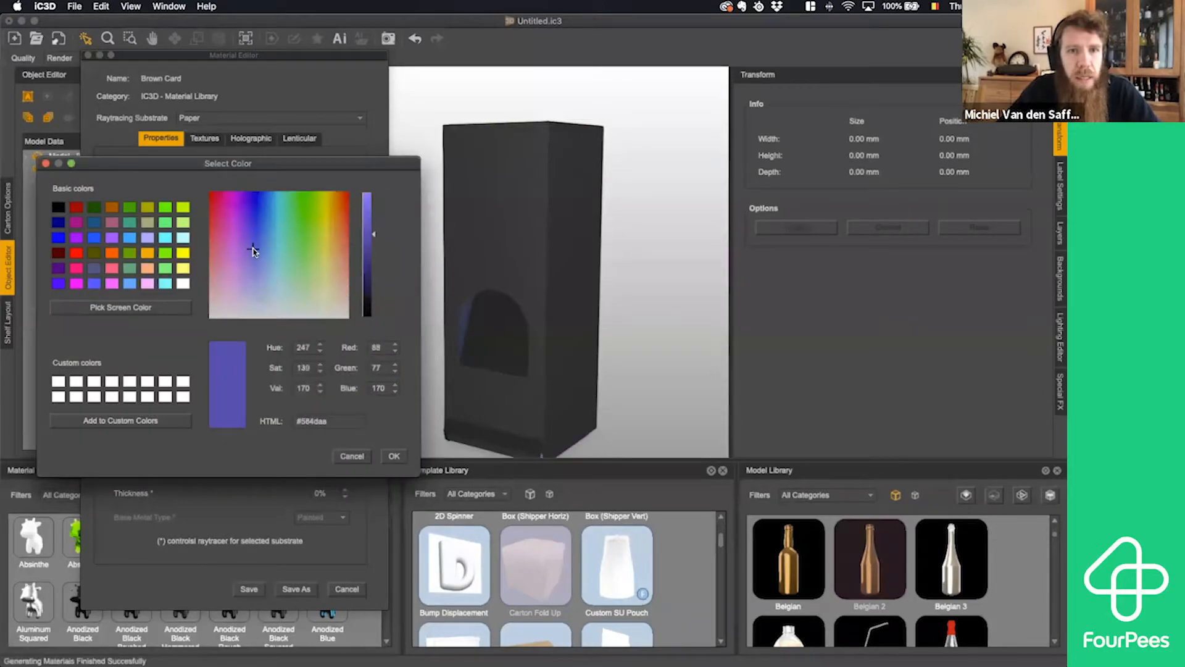
drag(369, 282, 368, 301)
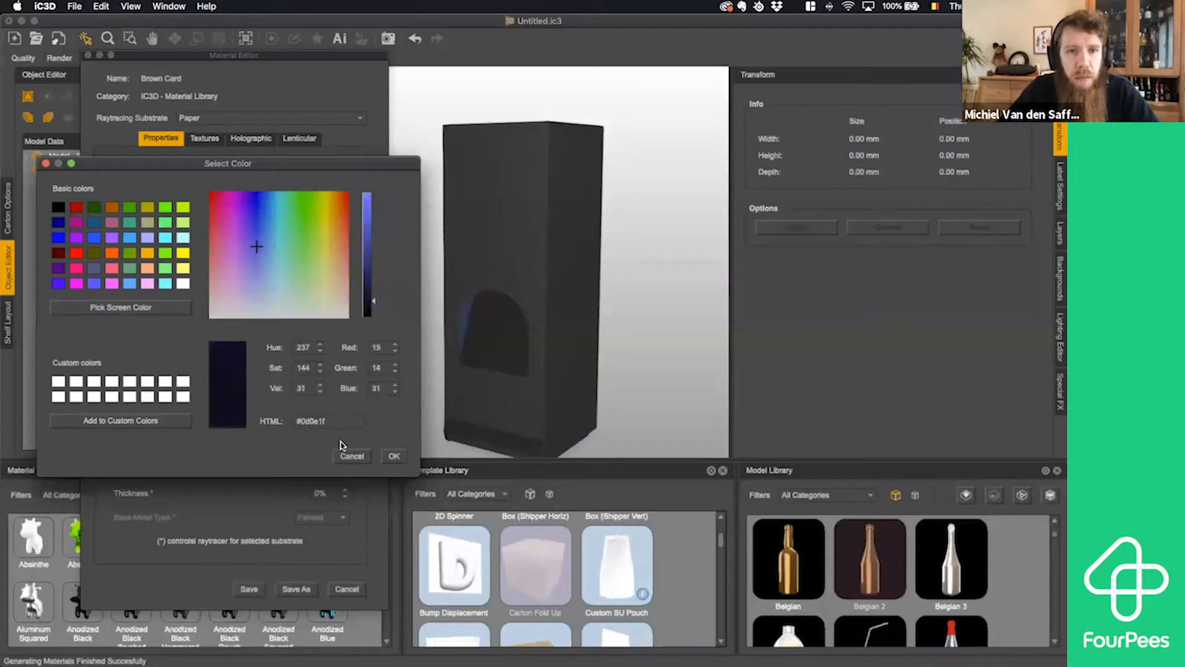
click(393, 456)
drag(641, 313, 410, 164)
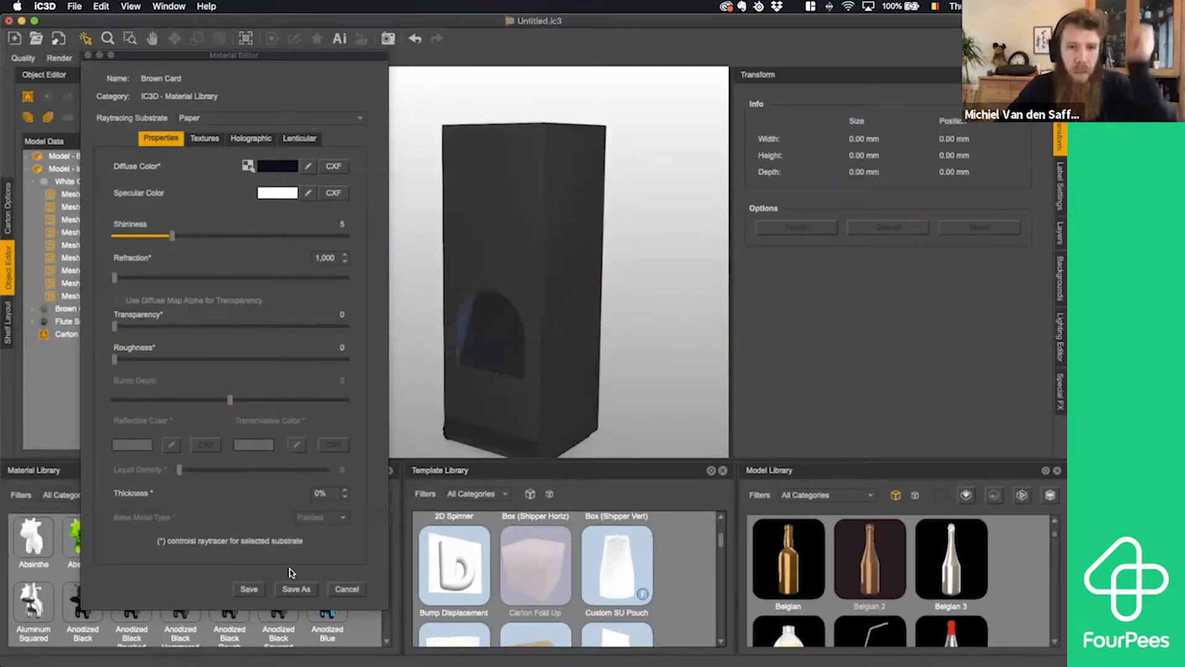
click(250, 590)
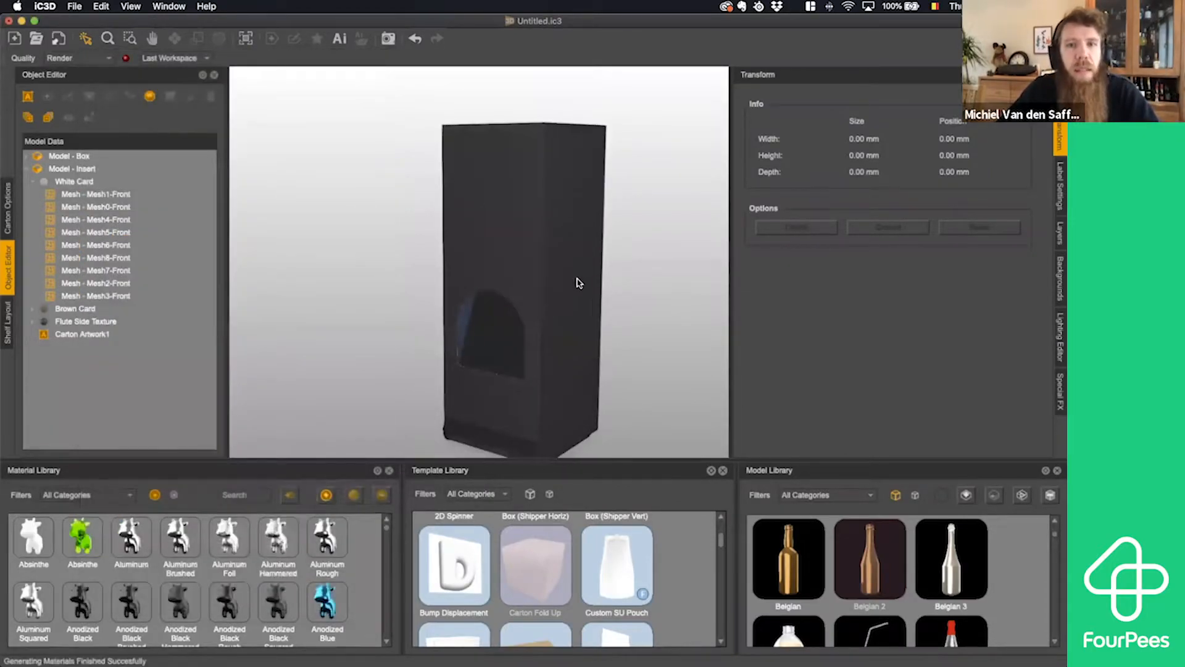
mouse_move(655, 279)
mouse_down()
mouse_move(635, 278)
mouse_move(710, 269)
mouse_move(651, 280)
mouse_move(665, 279)
mouse_up()
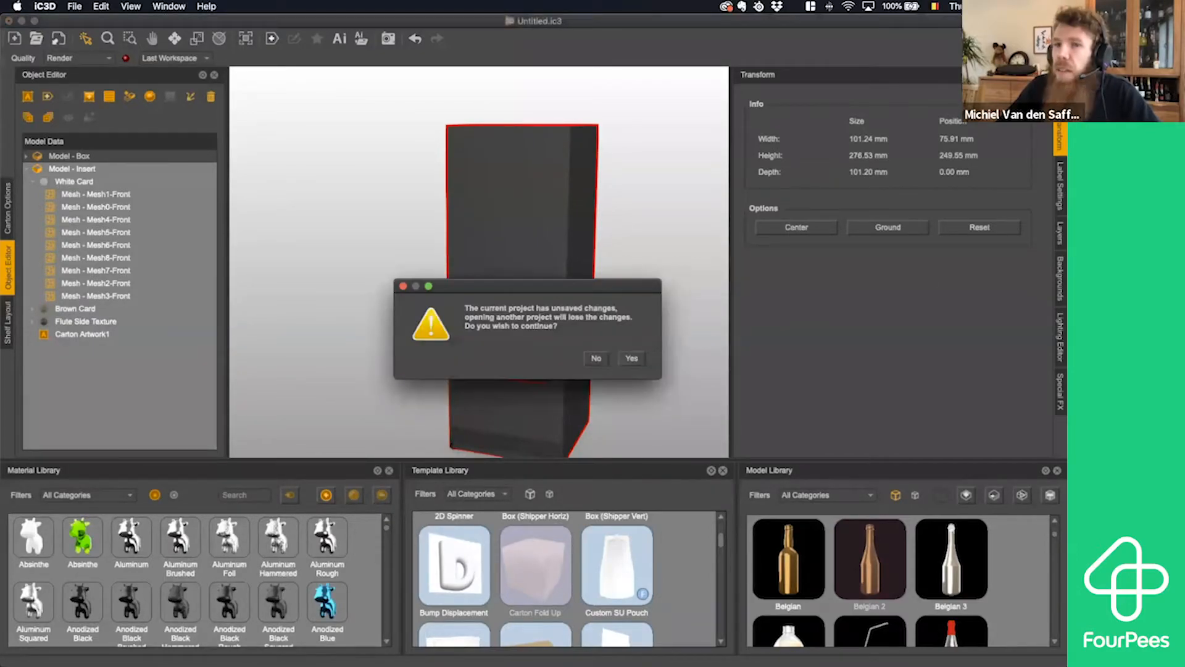
- Open the Folded box + Insert.ic3 project, discarding the unsaved changes, and select the outer box
click(597, 358)
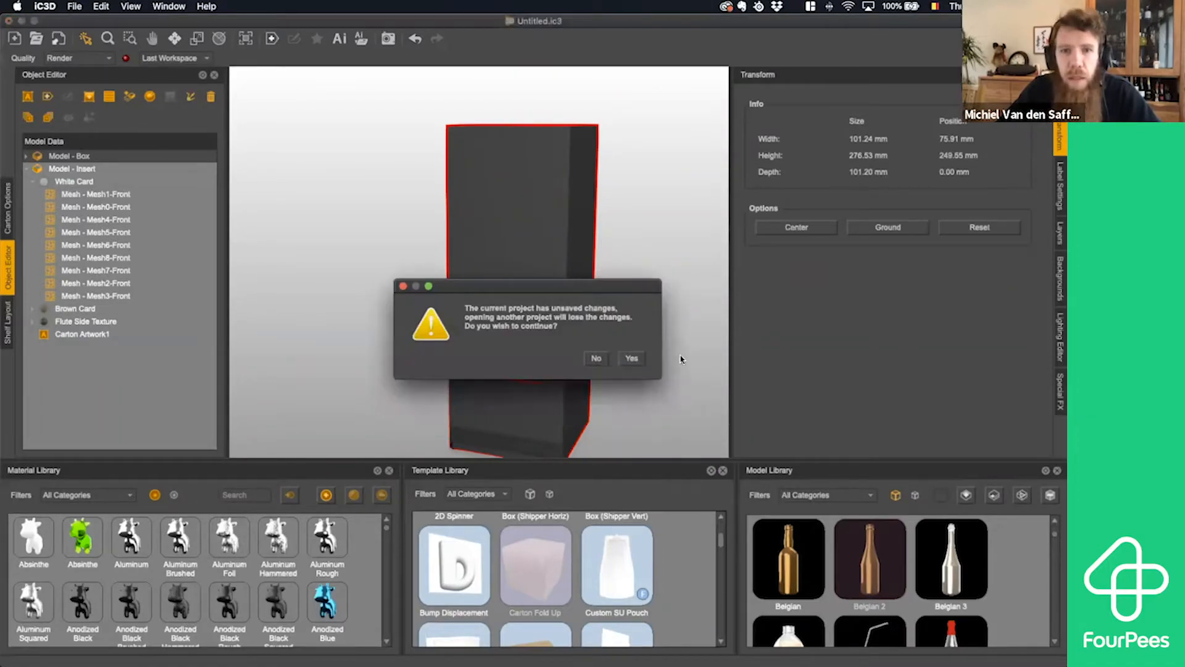
click(632, 359)
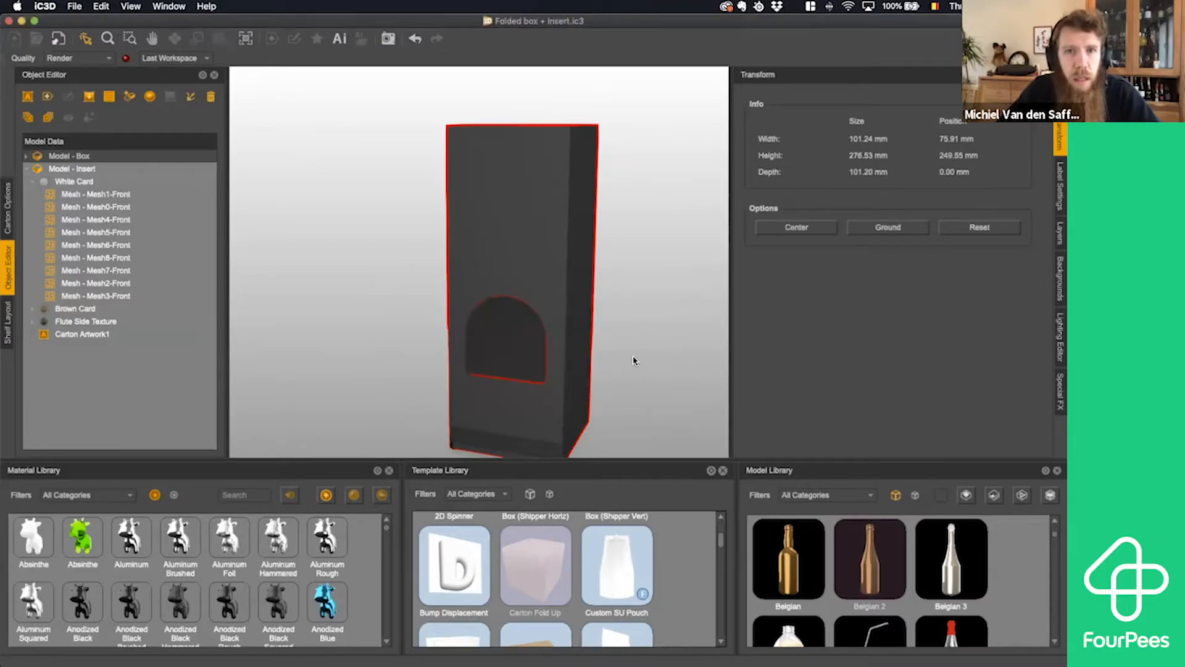
drag(579, 309, 355, 302)
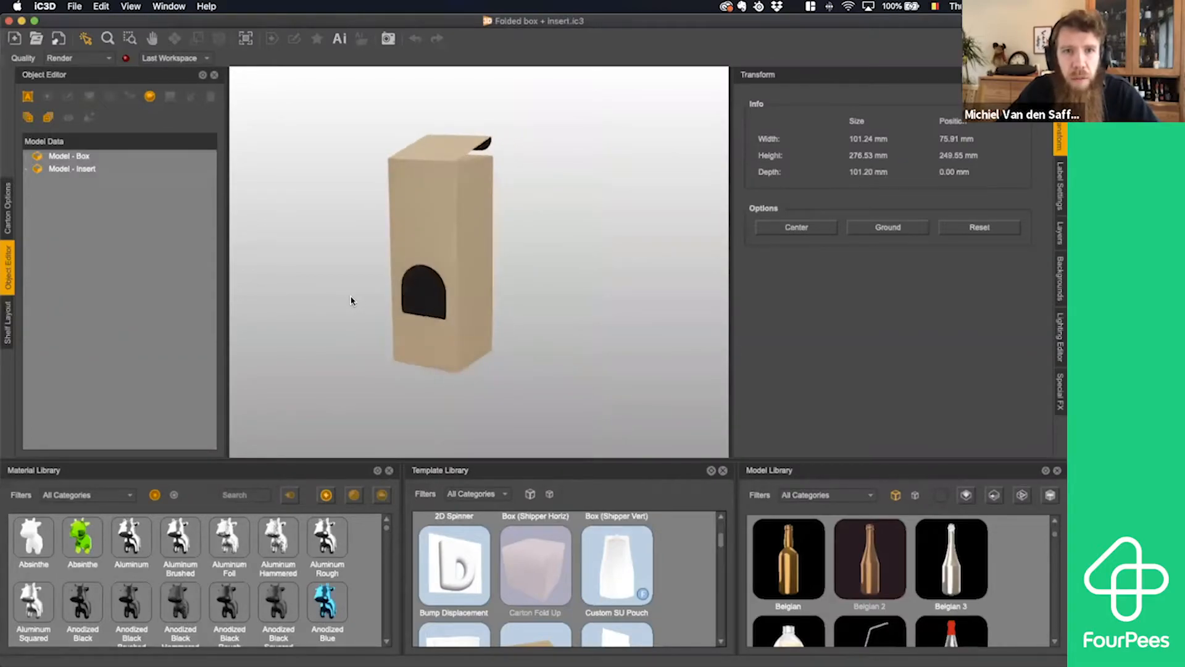
click(422, 248)
scroll(426, 259, up, 5)
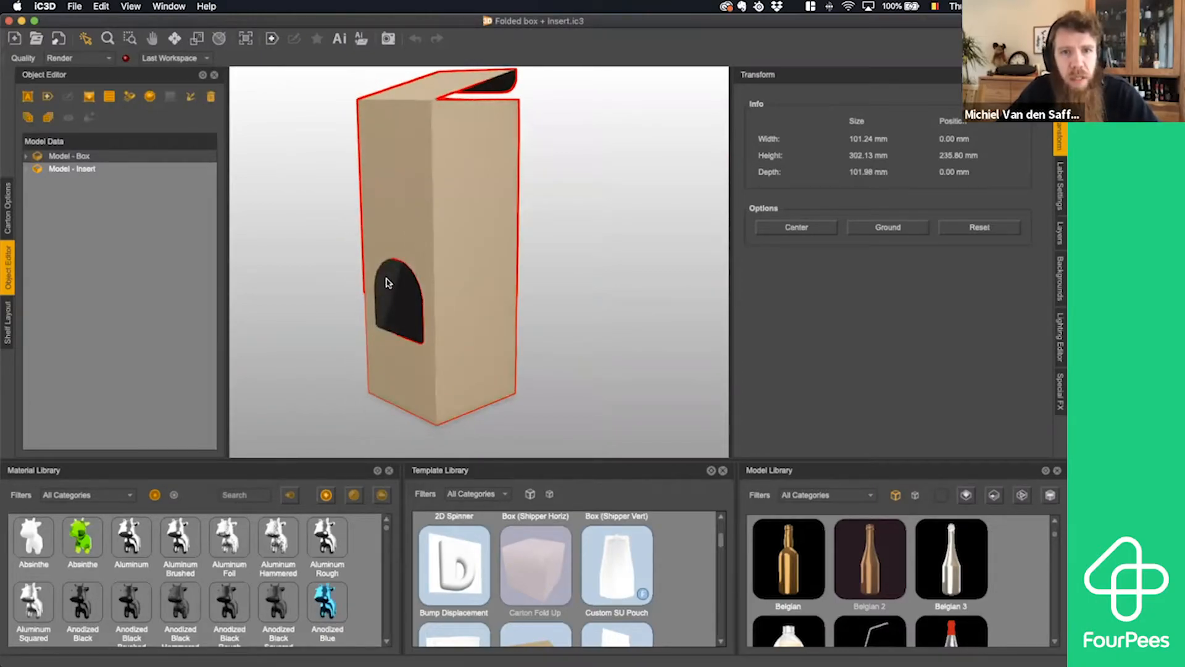
mouse_move(412, 224)
mouse_down()
mouse_move(537, 223)
mouse_move(534, 235)
mouse_move(519, 222)
mouse_move(412, 224)
mouse_up()
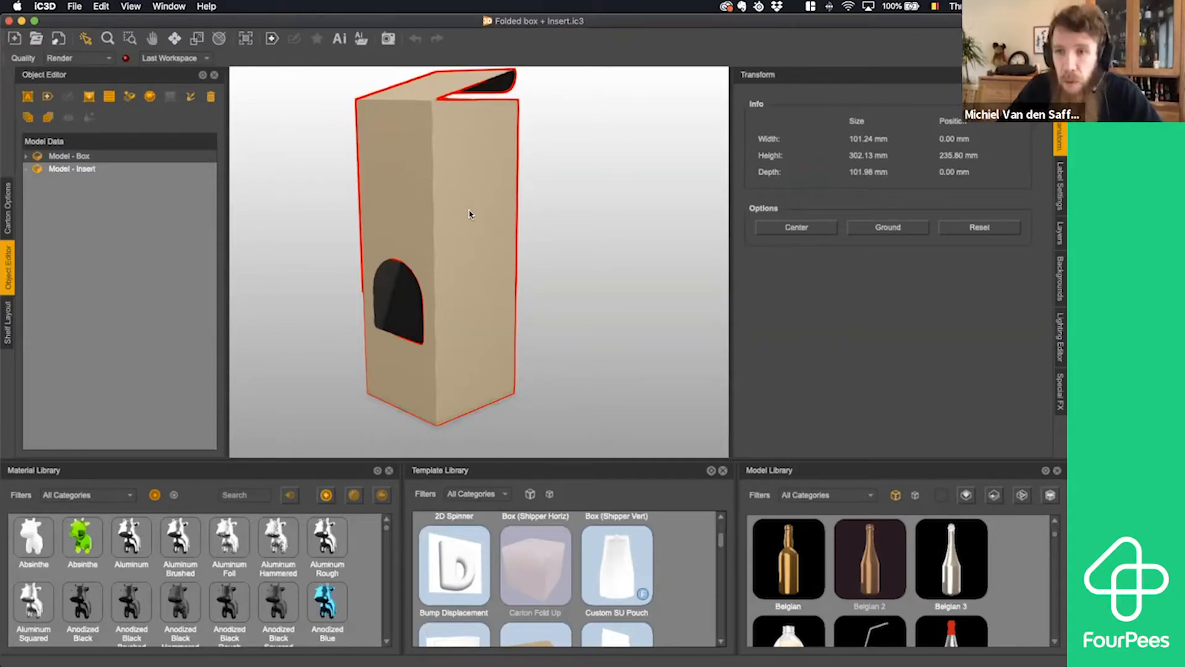
drag(465, 219, 480, 219)
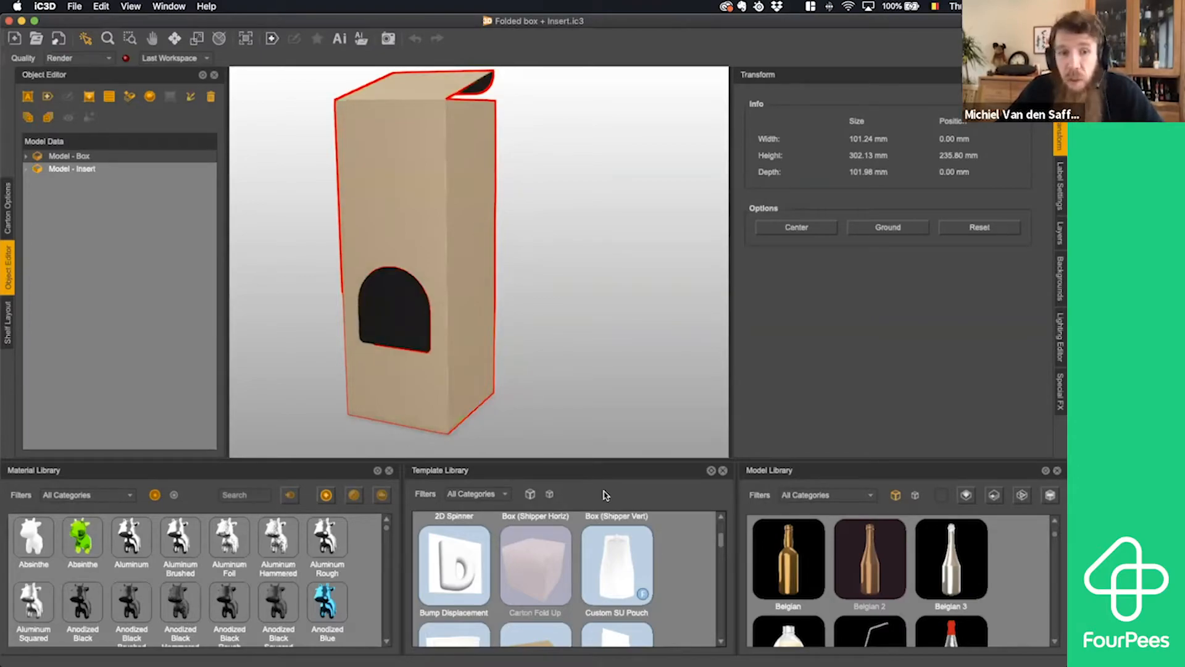
scroll(605, 580, up, 2)
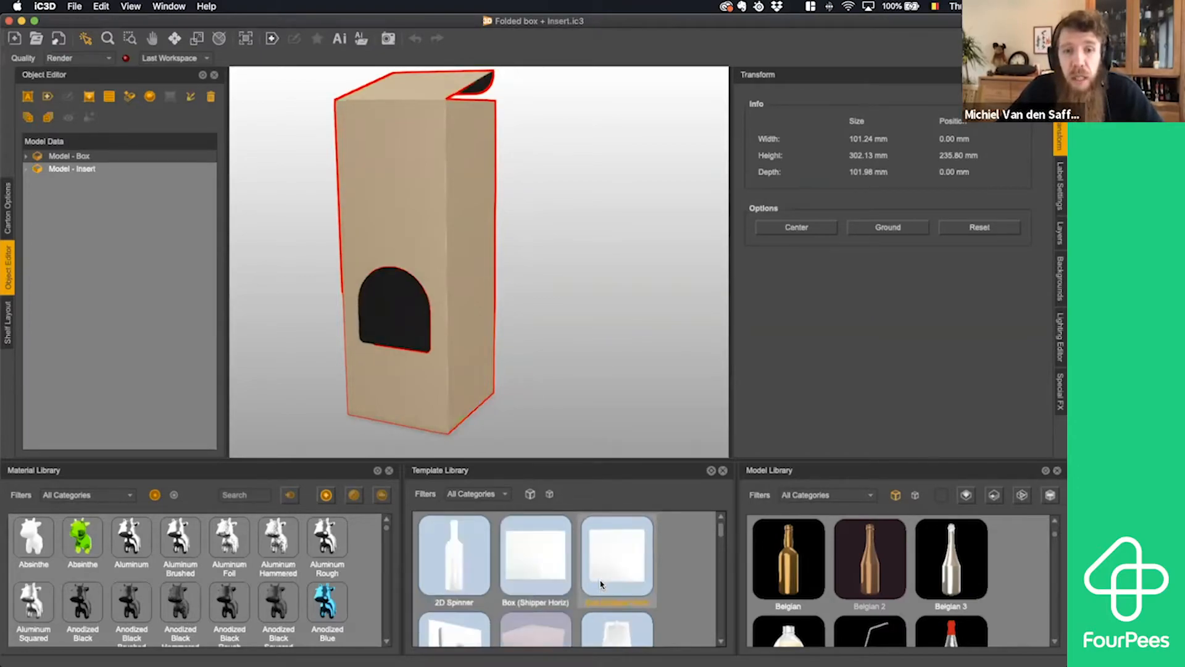
click(275, 41)
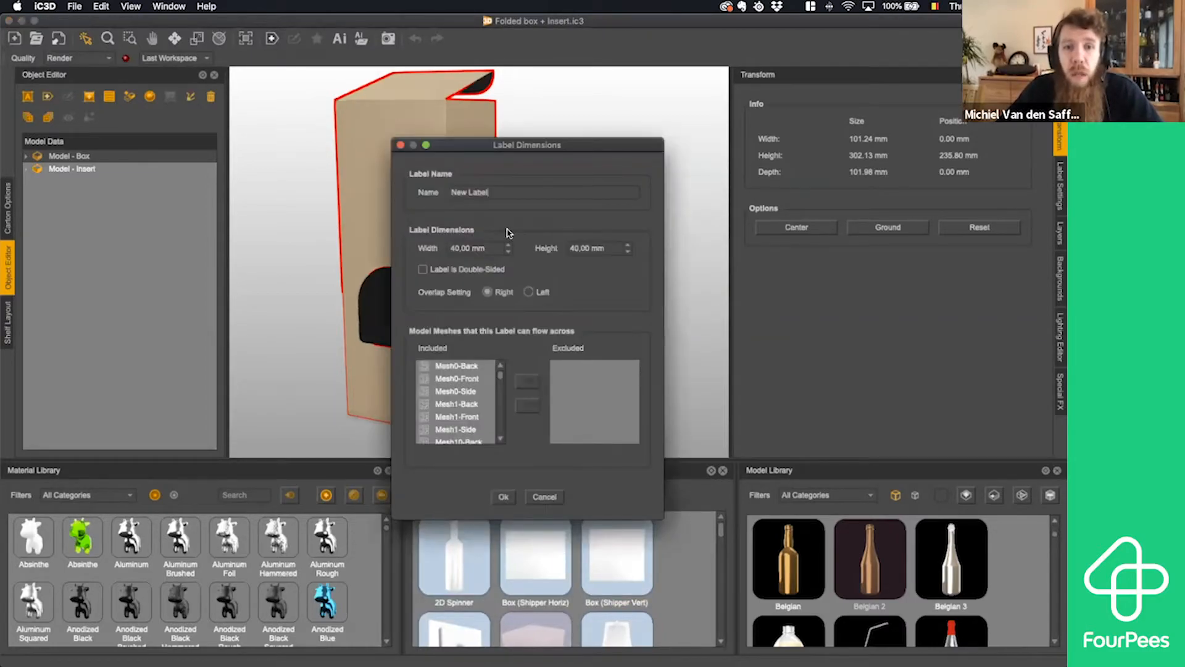
scroll(497, 394, down, 3)
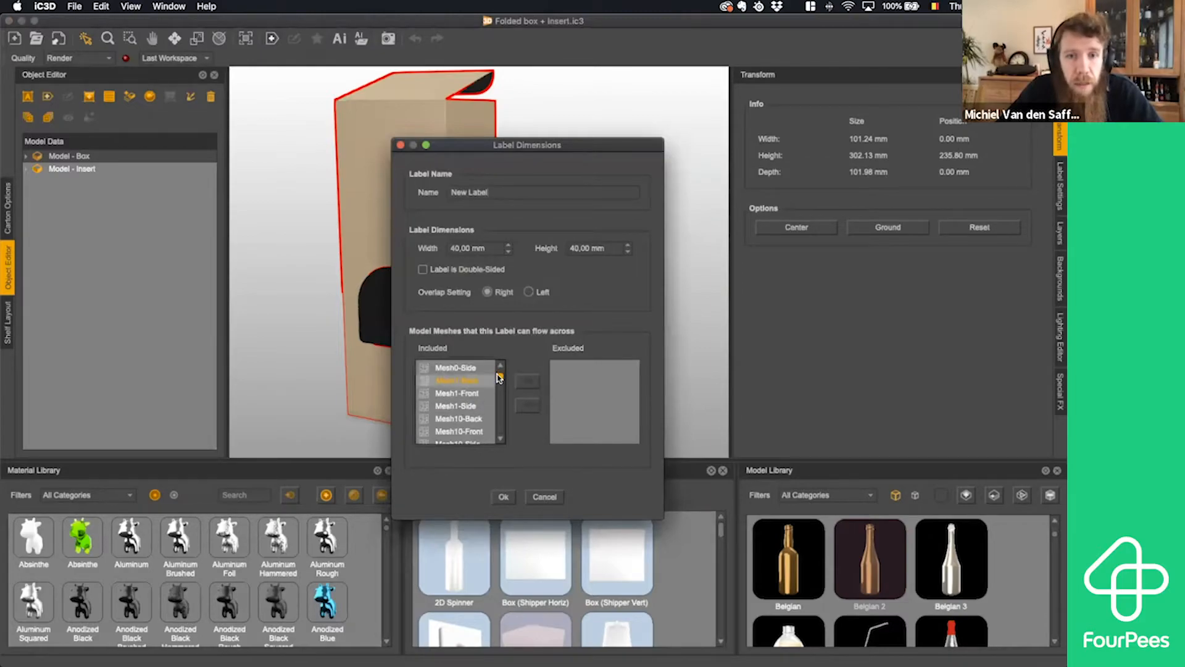
scroll(497, 394, down, 6)
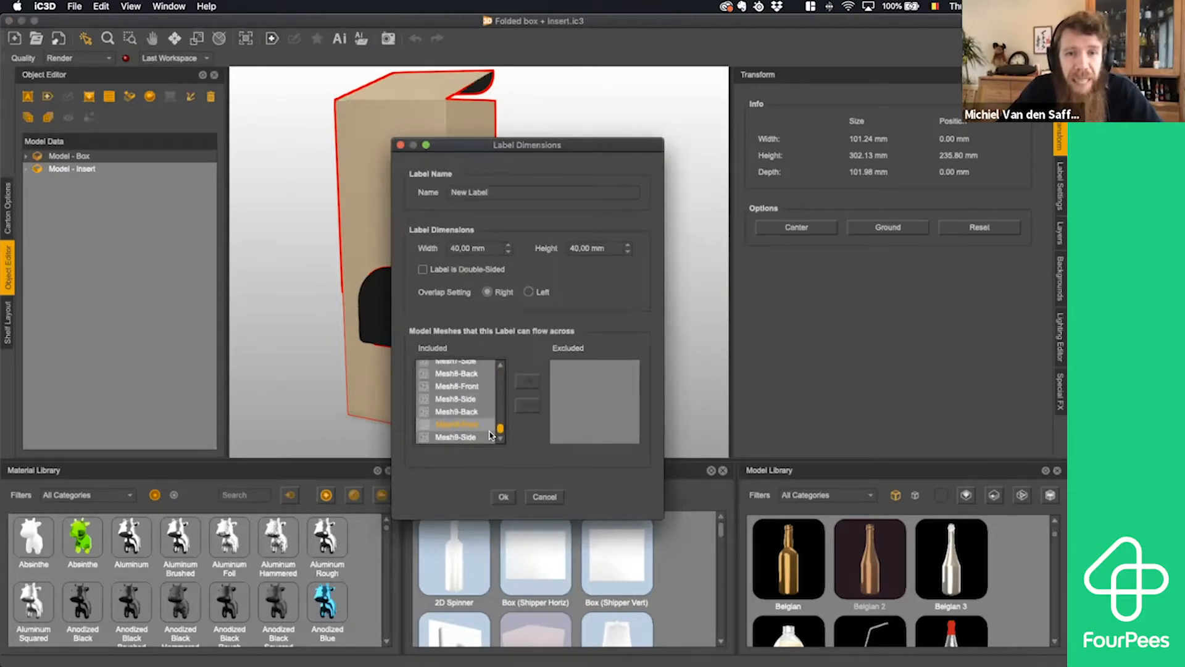
scroll(499, 395, down, 3)
click(545, 496)
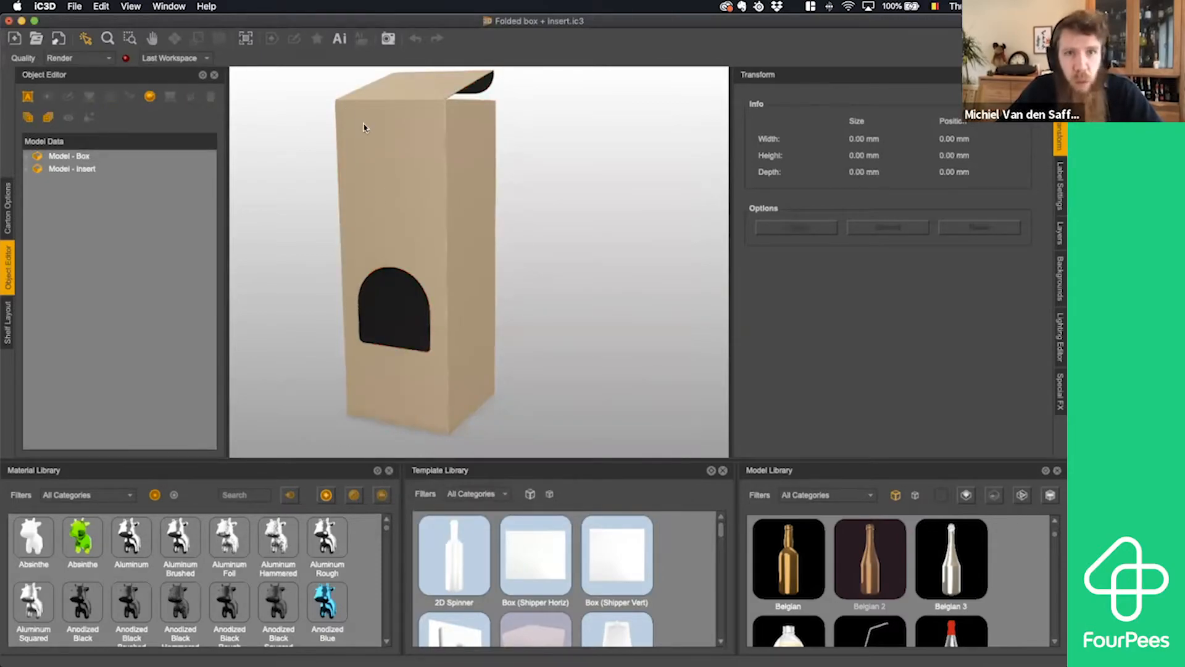
- Select the outer box, open its carton artwork in Illustrator and dismiss the What's New notice until another time
click(361, 97)
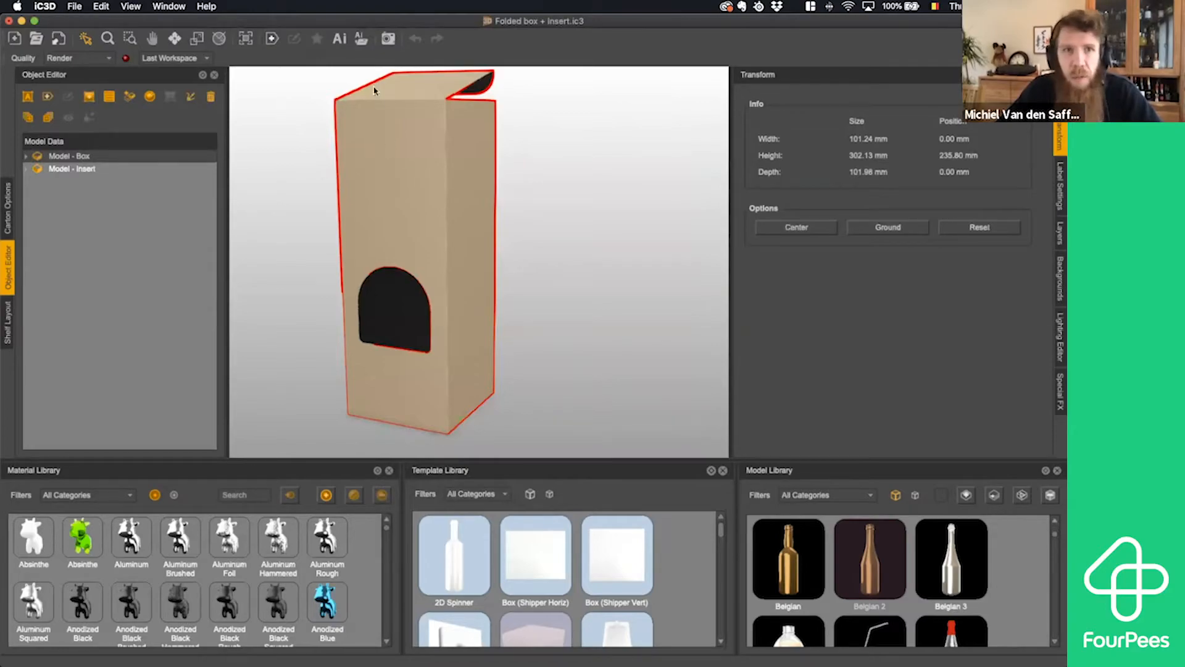
click(341, 41)
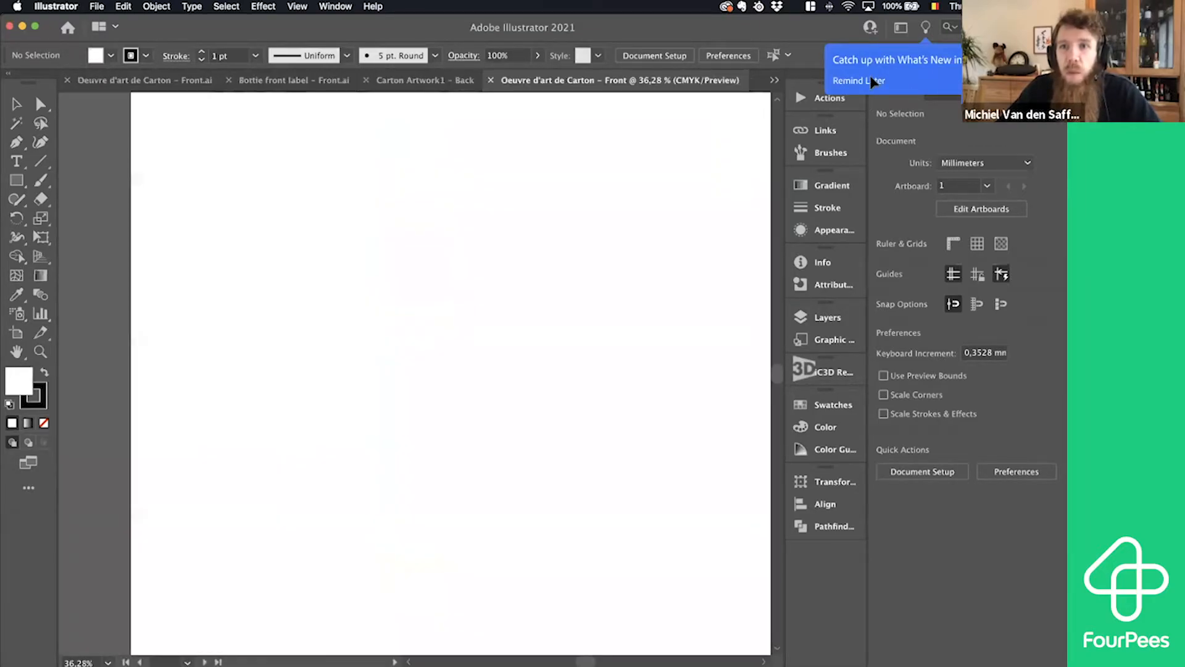
click(873, 81)
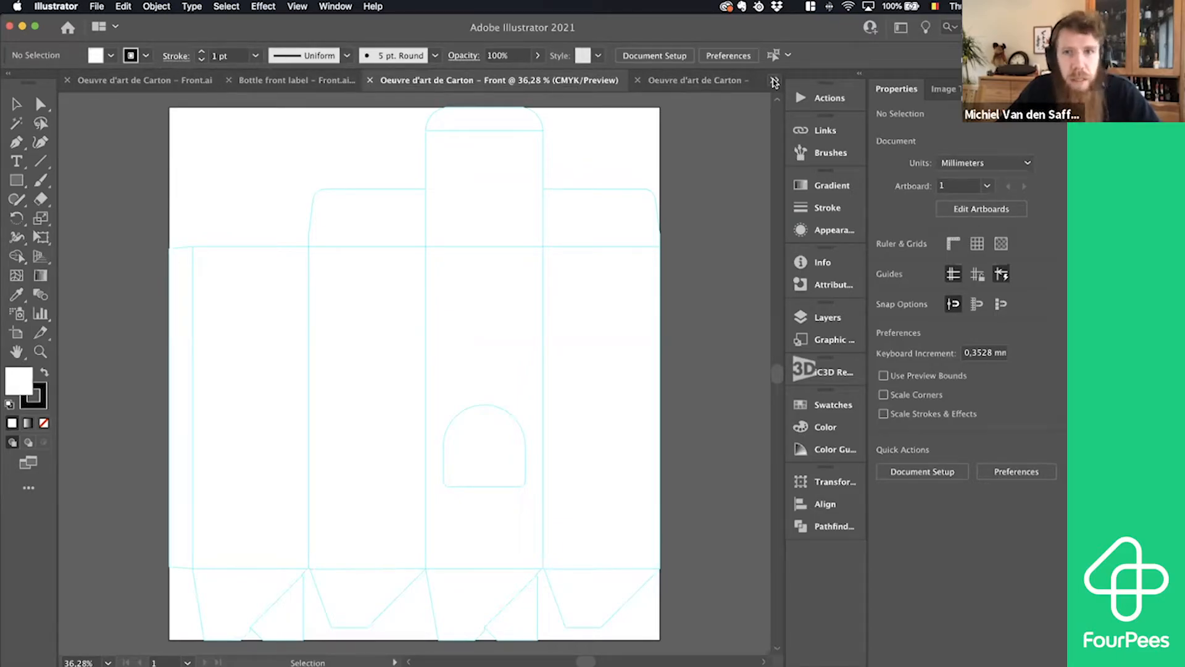
- Switch to the finished design Oeuvre d'art de Carton - Front.ai and select all of its artwork
click(775, 83)
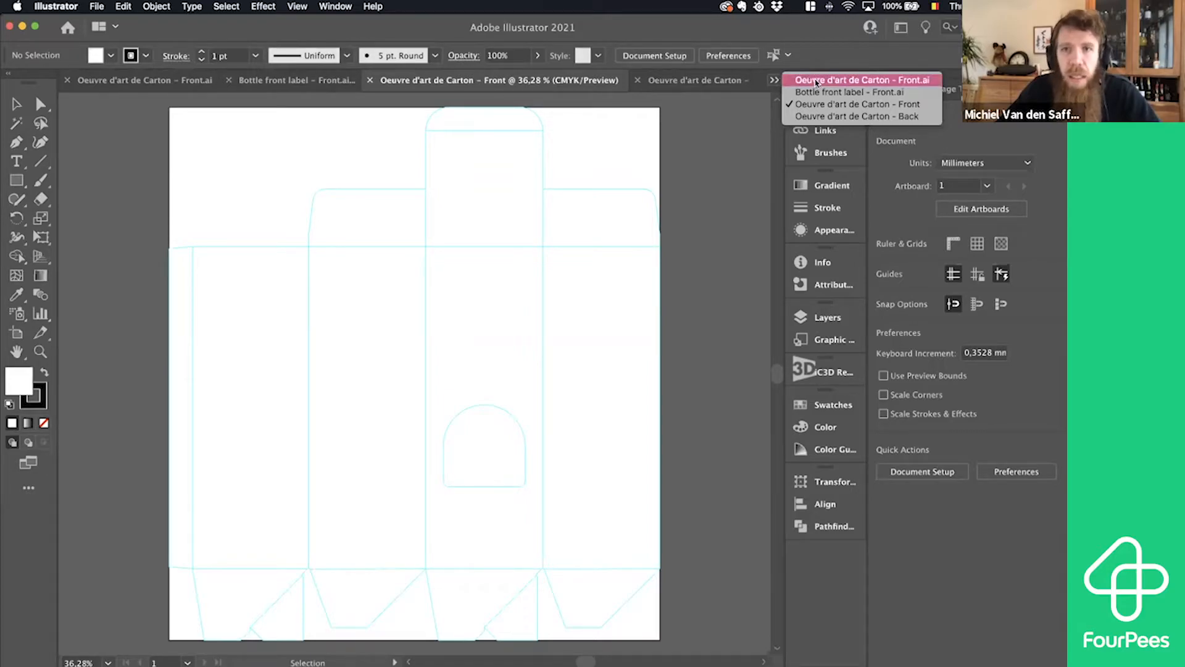
click(816, 81)
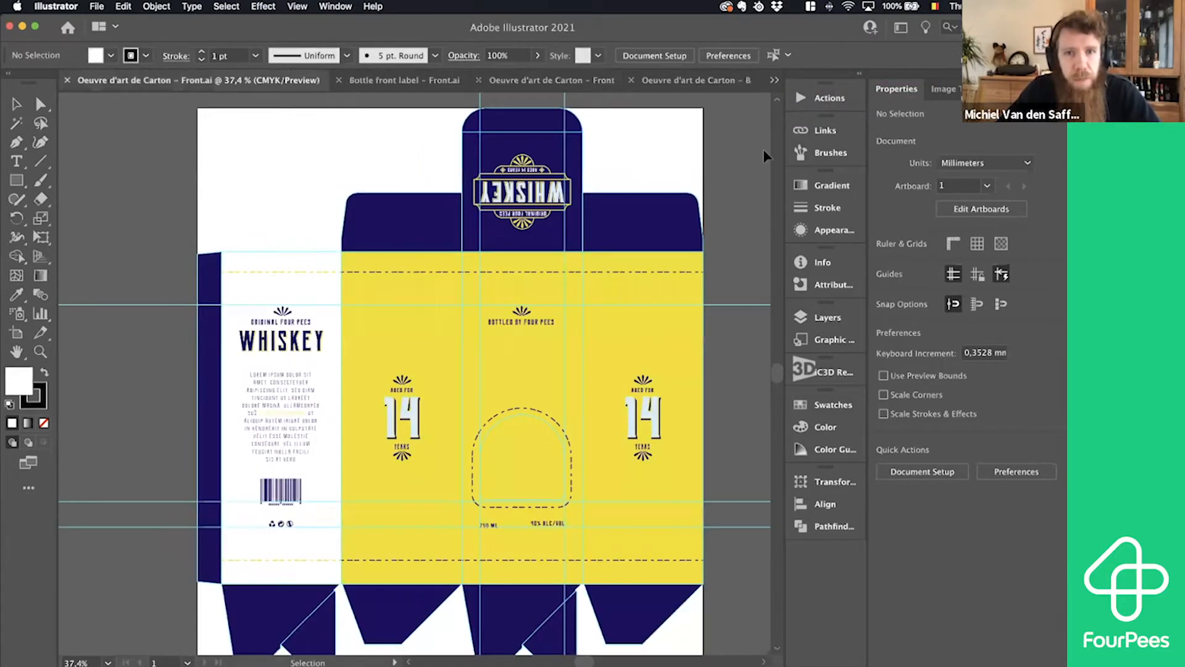
key(a)
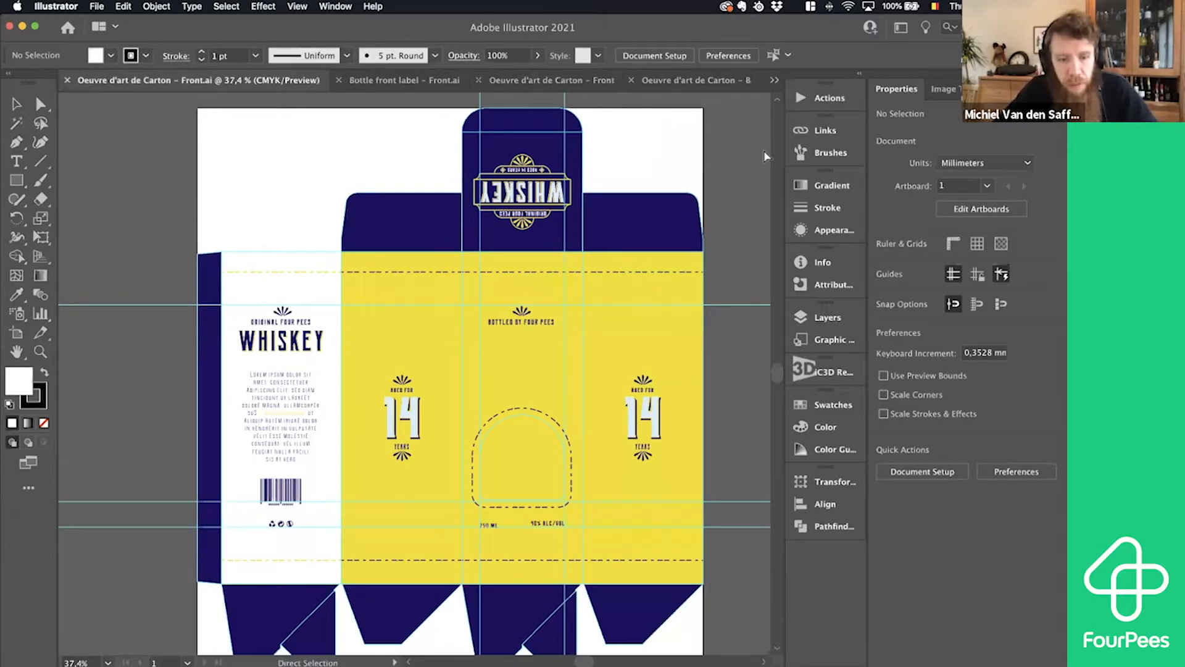
key(v)
key(super+a)
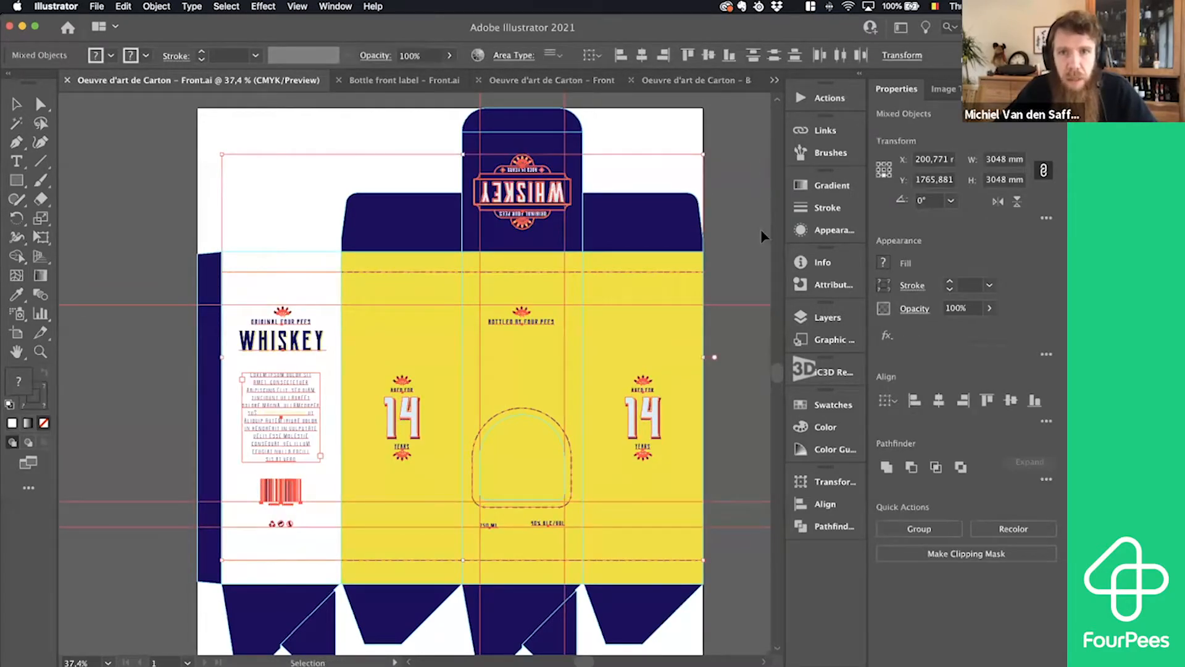
- Unlock the yellow rectangle, the white rectangle and the dark blue group at the end of the Artwork layer
click(816, 318)
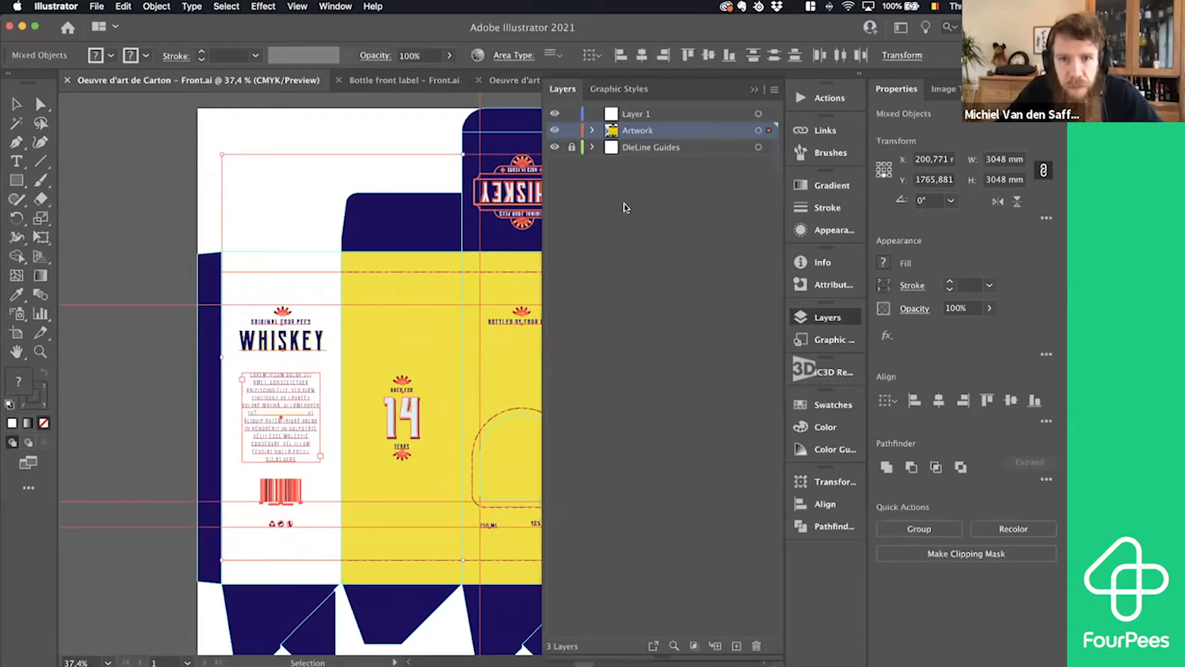
click(592, 131)
scroll(609, 290, down, 2)
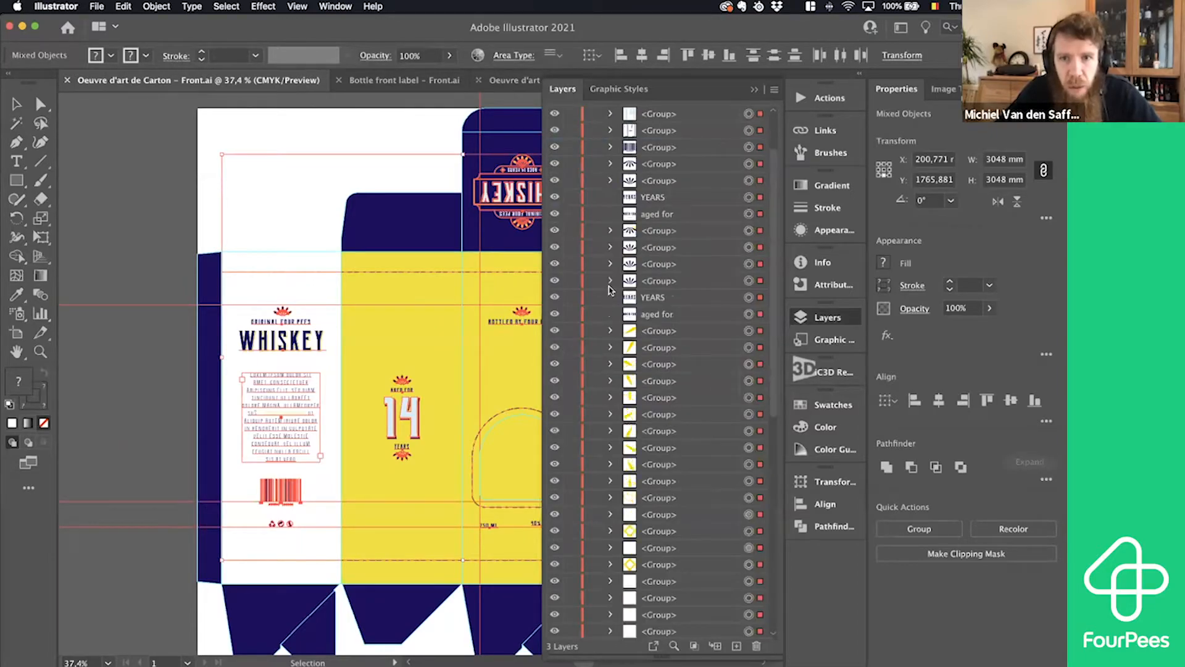
scroll(609, 289, down, 10)
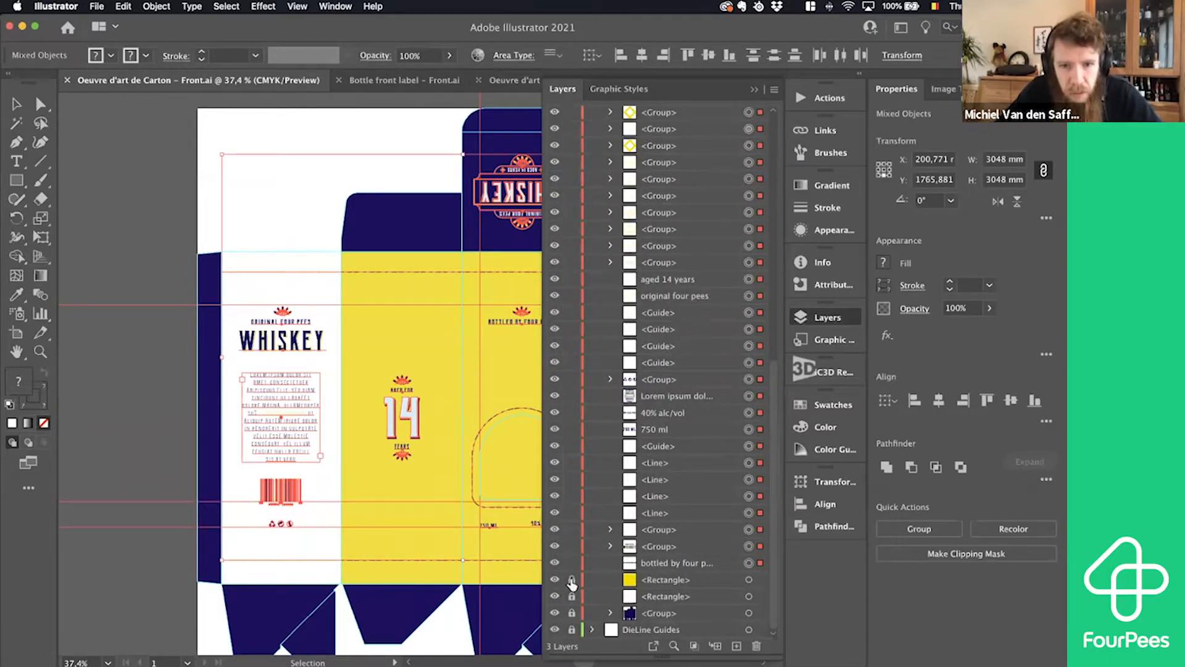
click(572, 580)
click(572, 595)
click(571, 612)
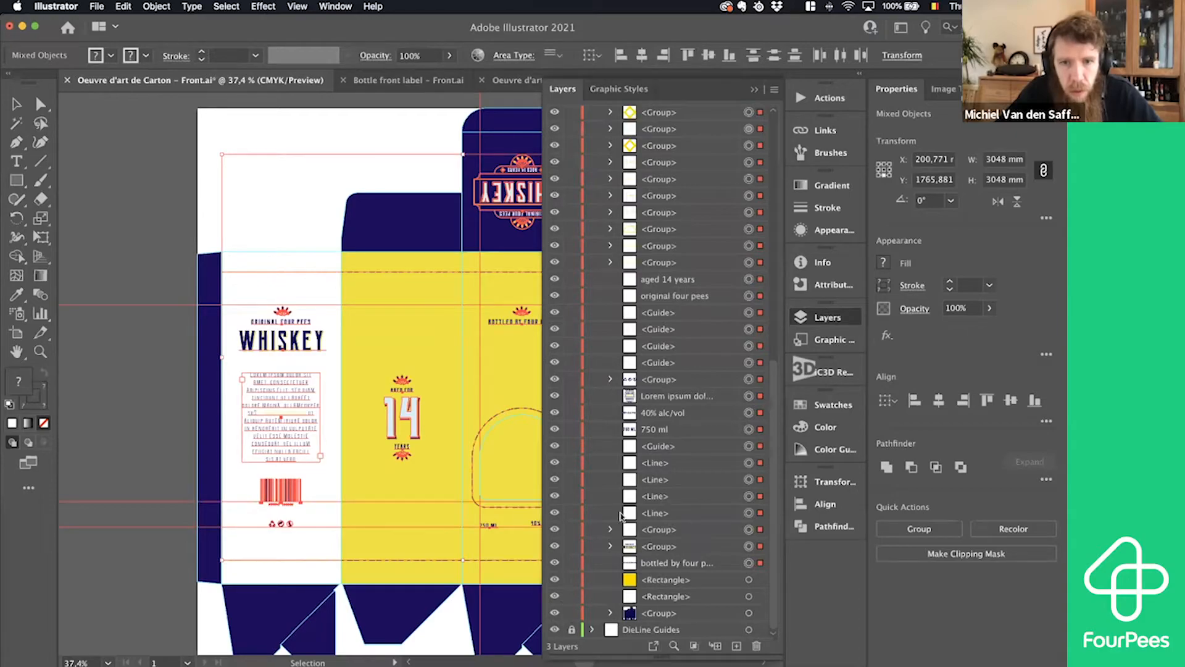
click(806, 320)
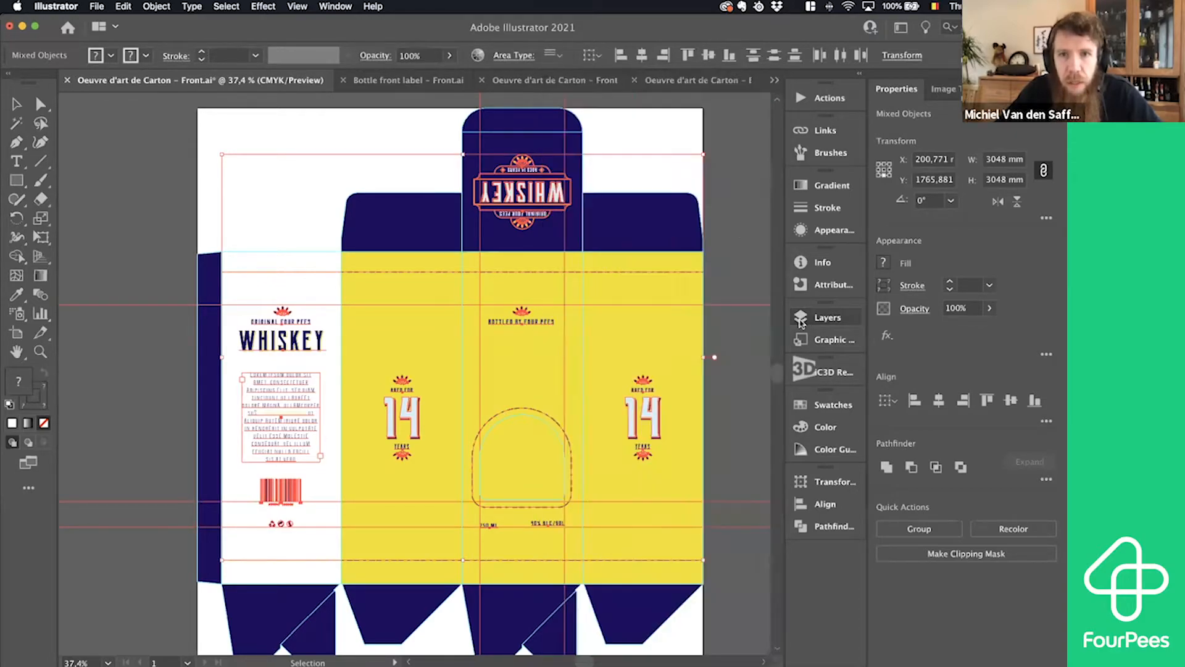
- Copy the whole whiskey design and paste it into the blank Oeuvre d'art de Carton - Front dieline document
click(741, 226)
key(super+a)
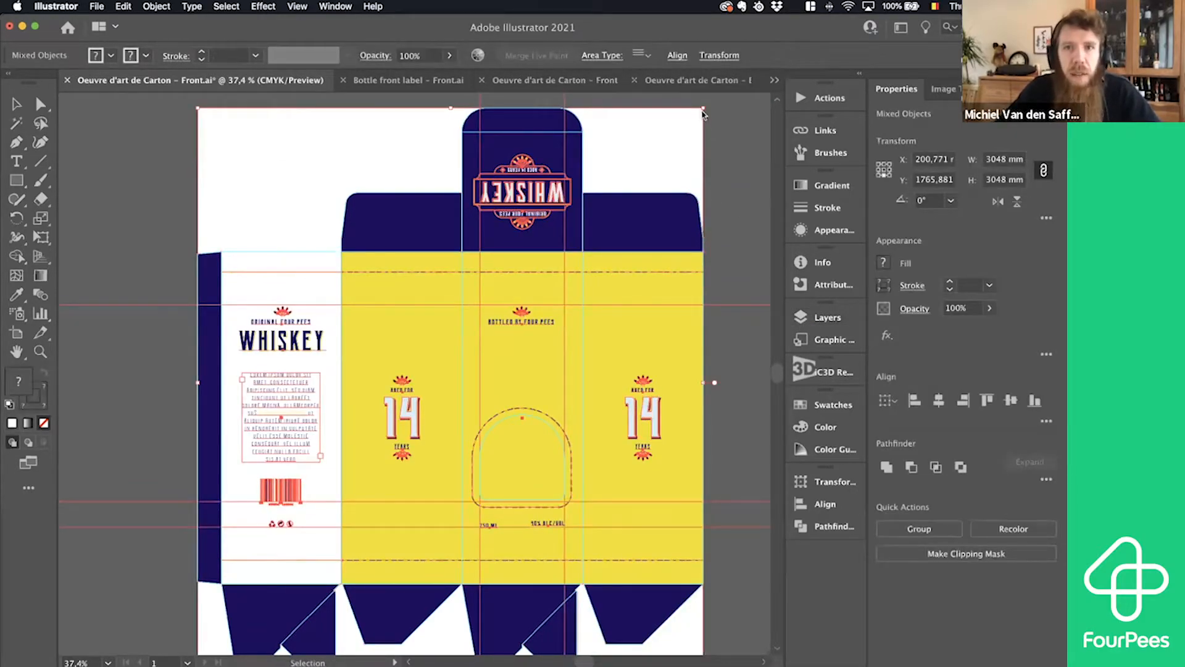
click(691, 80)
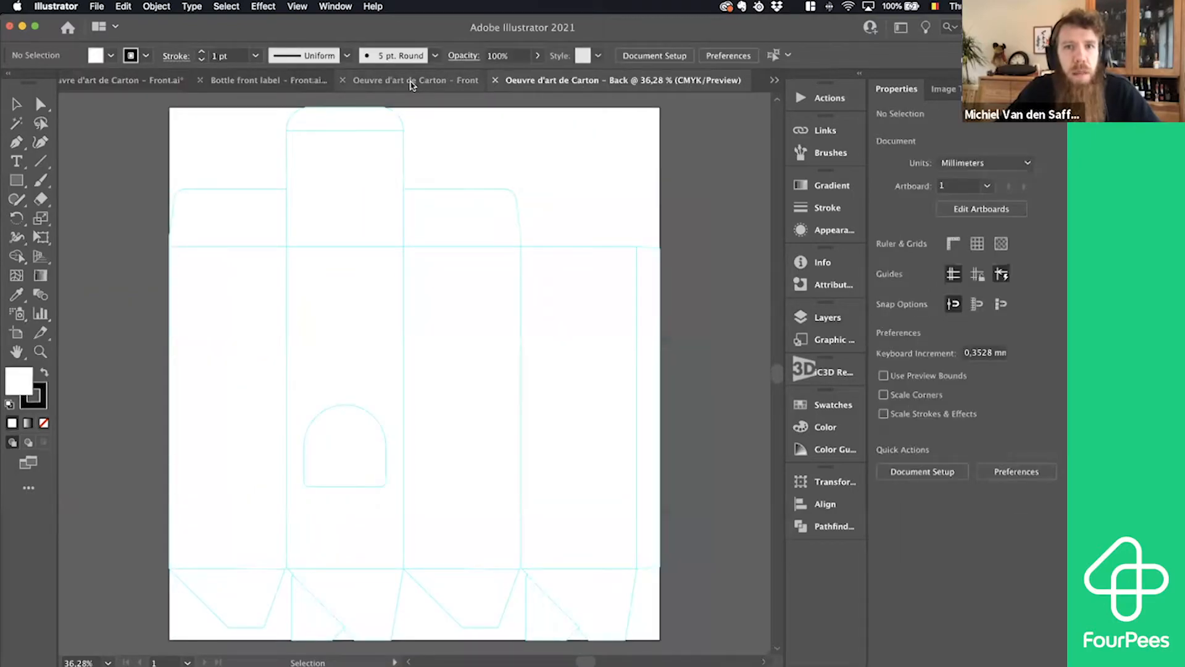
click(411, 80)
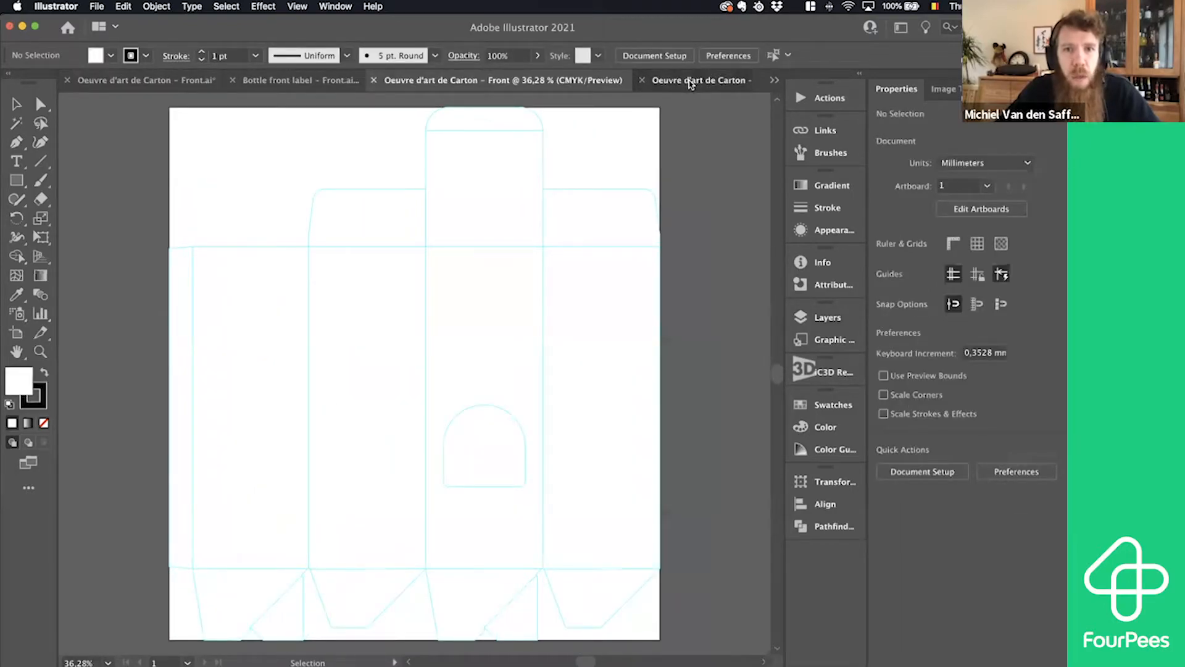
click(691, 82)
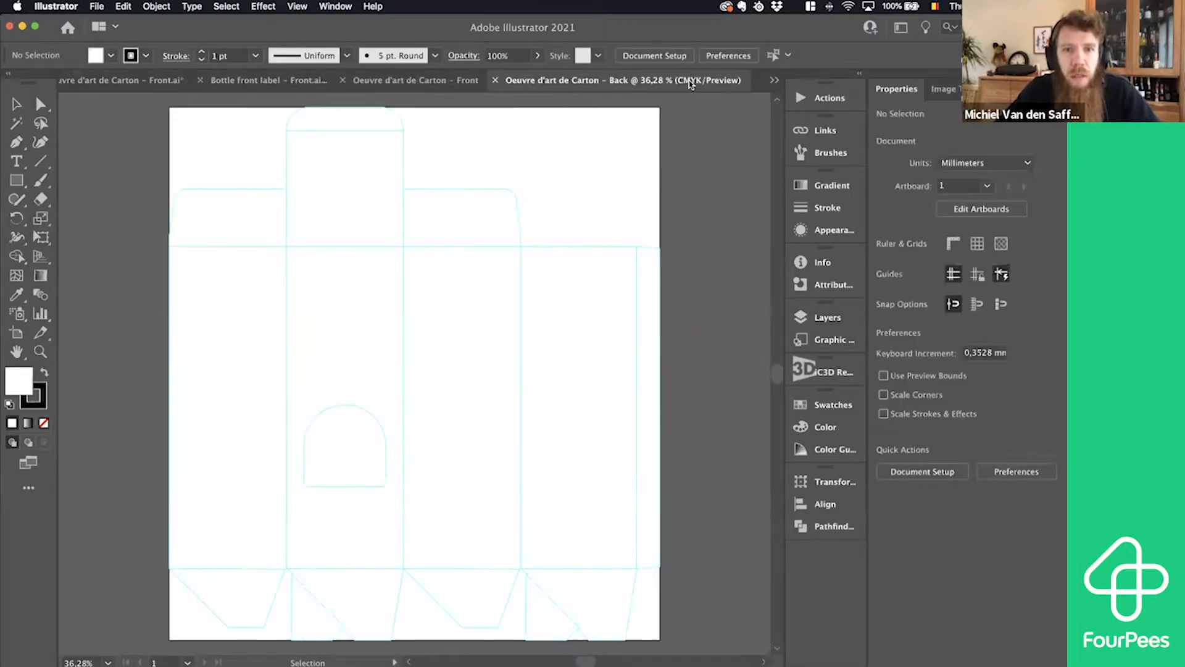
click(429, 87)
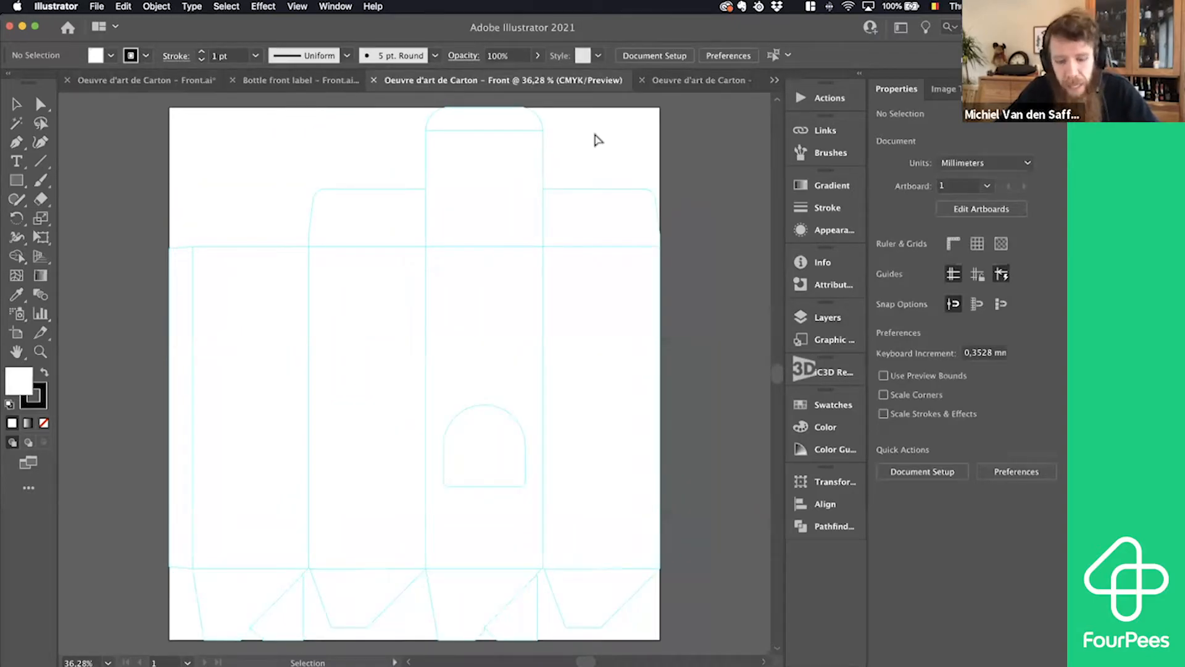
key(super+v)
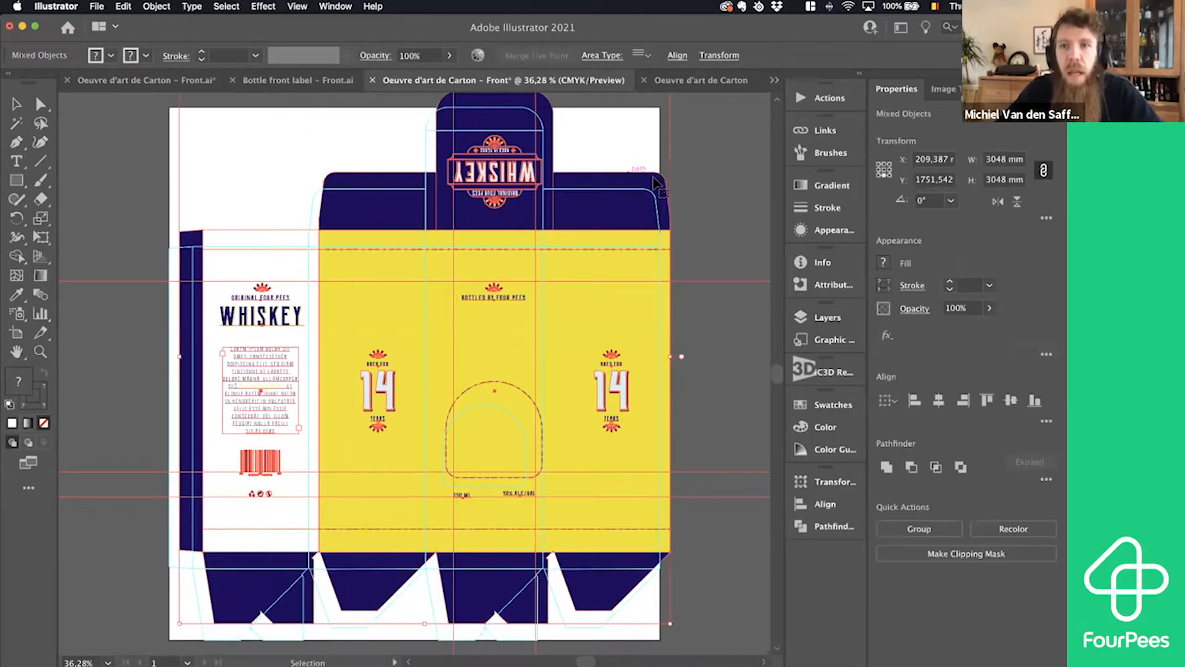
- Move the pasted whiskey design into alignment with the carton's dieline guides and deselect it
drag(643, 187, 628, 196)
key(Right)
key(Right)
key(Right)
key(Right)
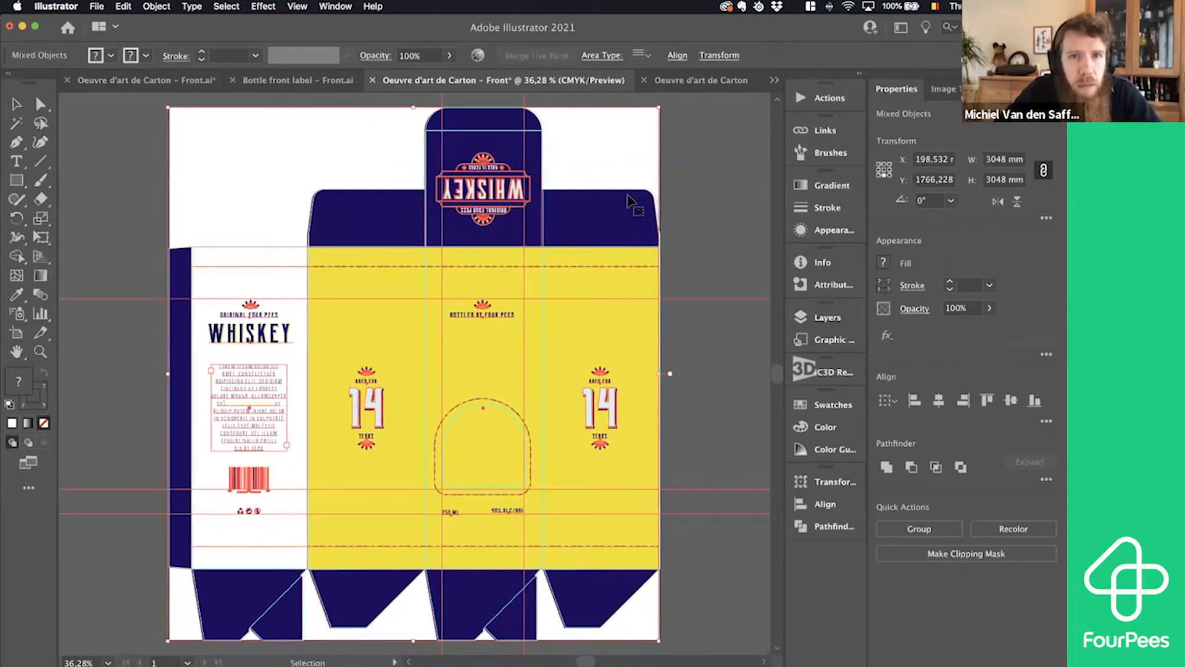
key(Right)
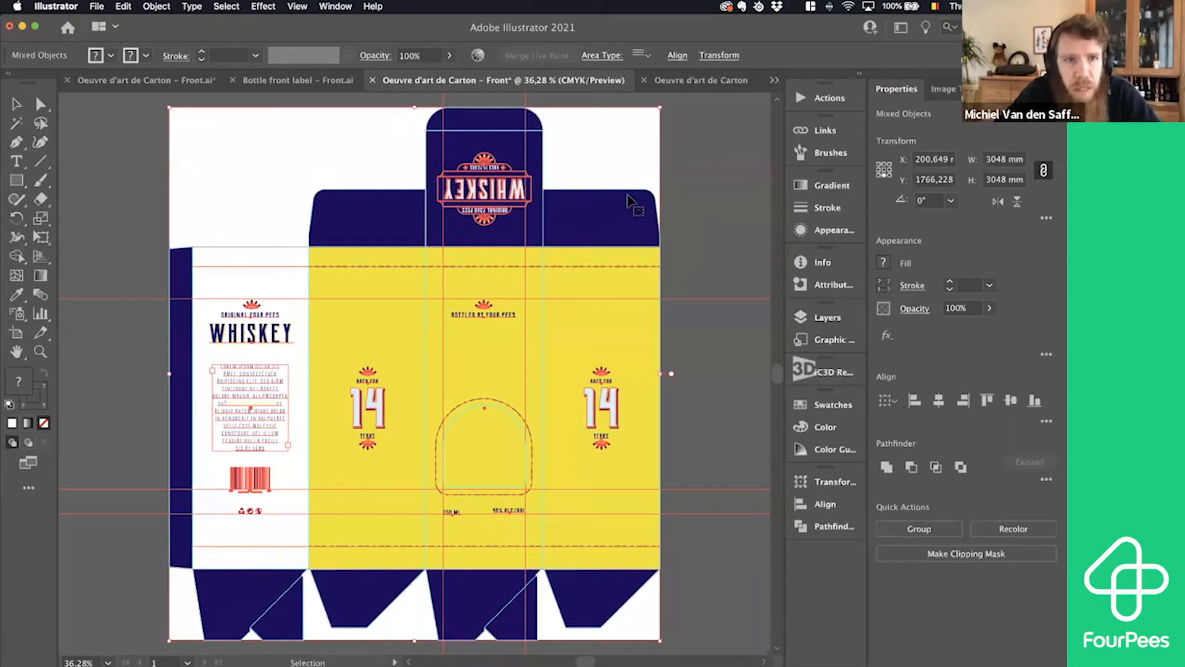
key(Up)
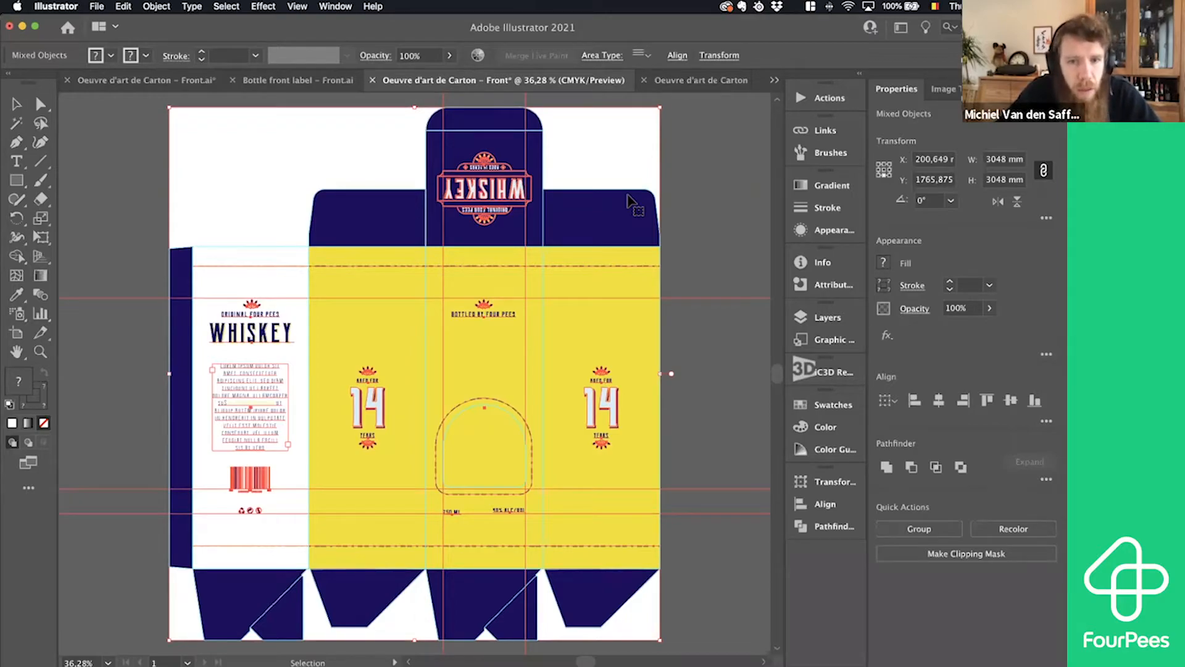
click(724, 248)
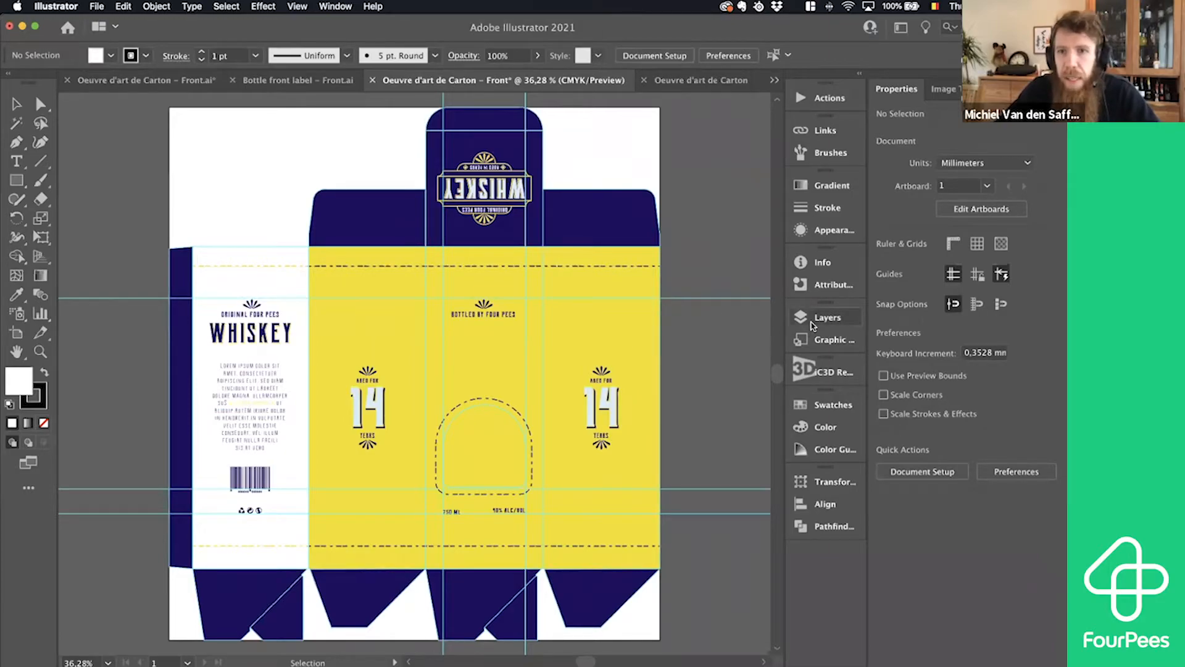
- Check the Artwork and DieLine Guides layers of the front document, leaving Artwork as the active layer
click(822, 318)
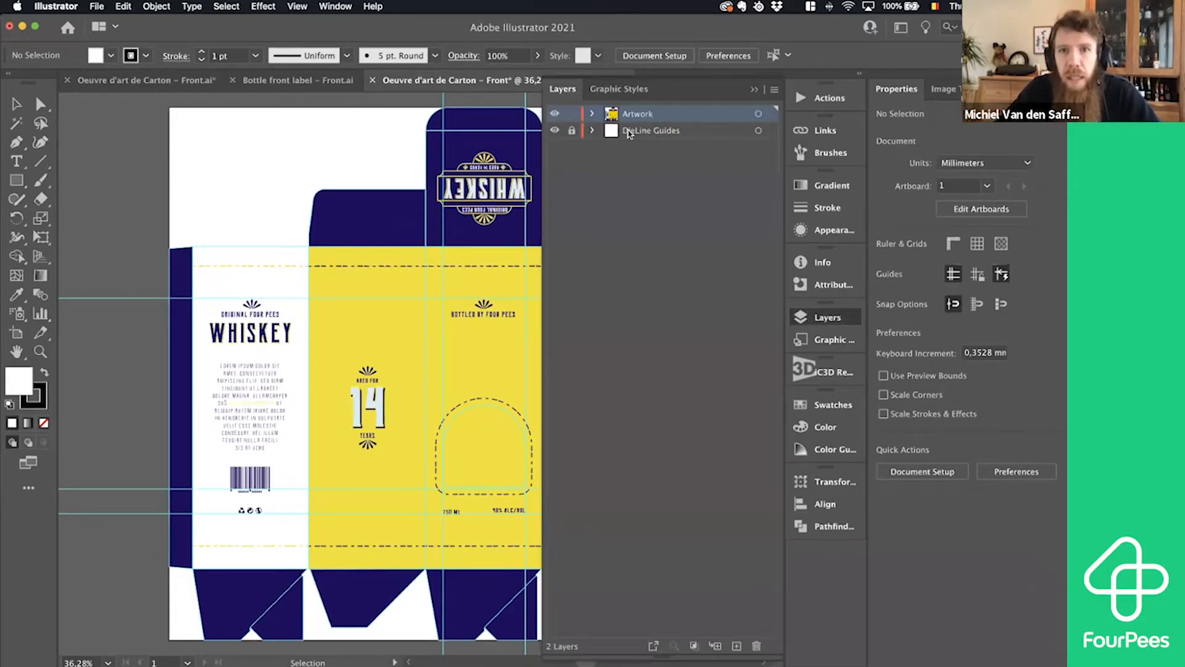
click(628, 131)
click(643, 117)
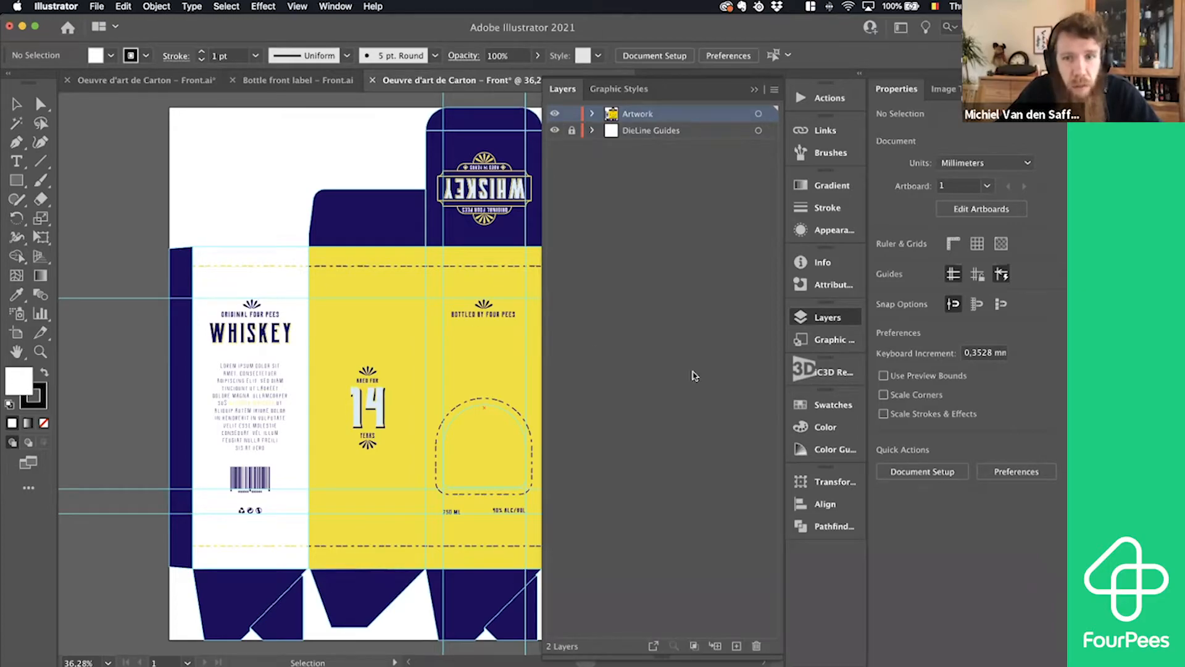
- Update the 3D box with the front document's artwork through iC3D Renderer, then switch to iC3D and view the box
click(826, 318)
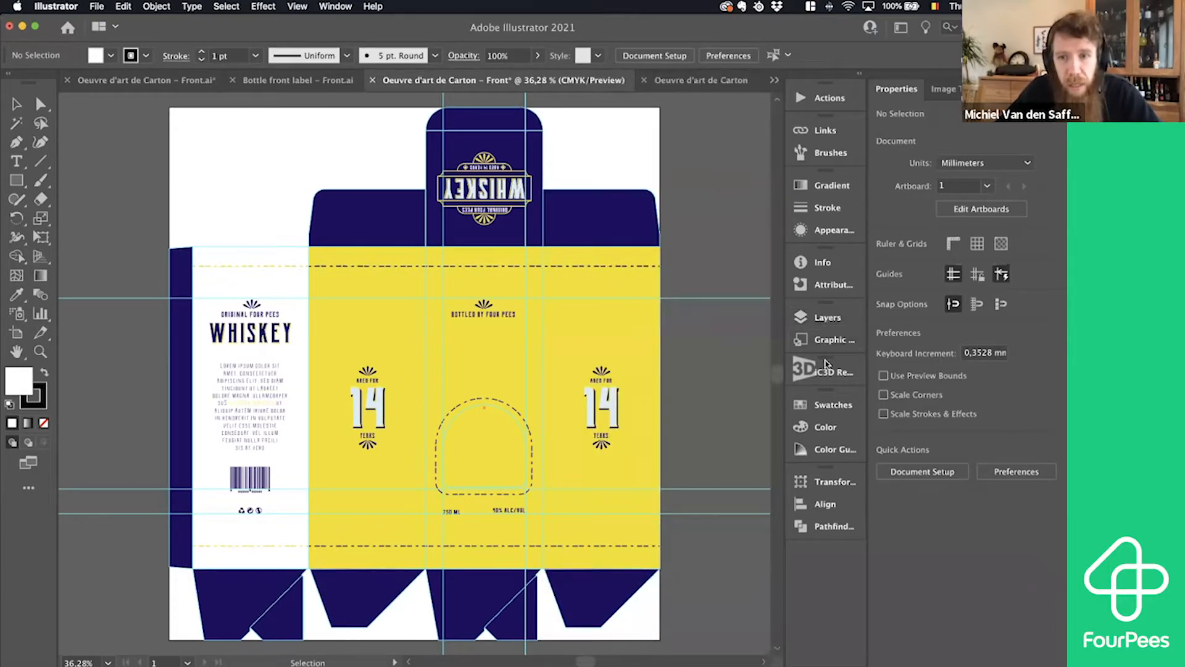
click(823, 373)
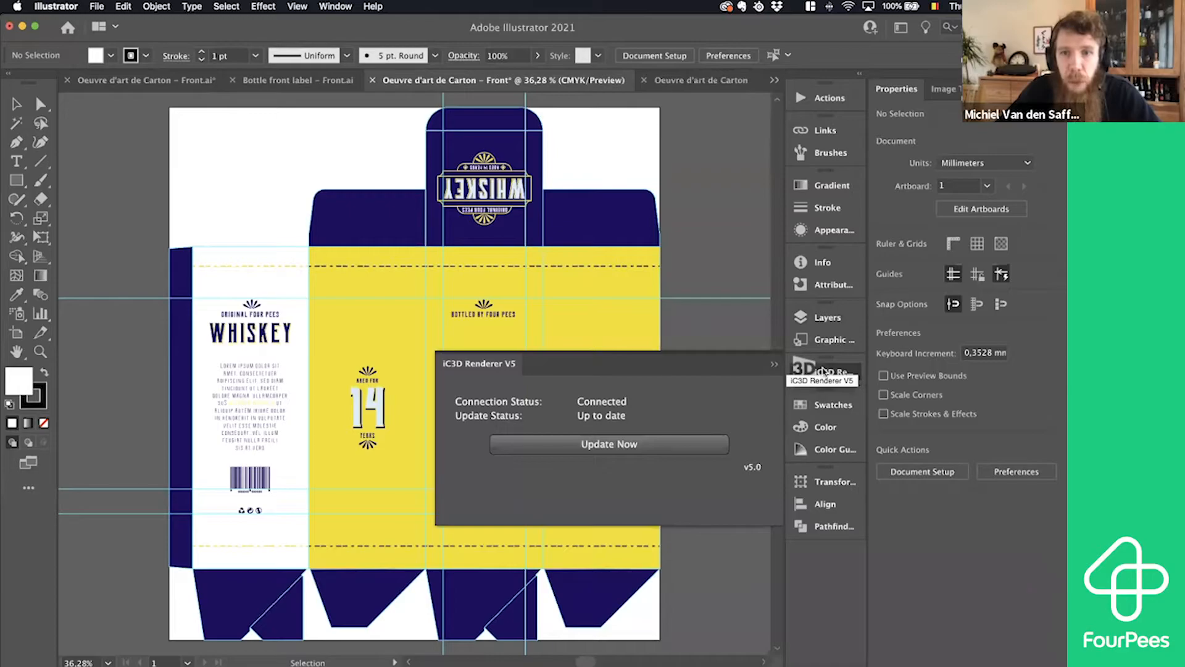
click(631, 448)
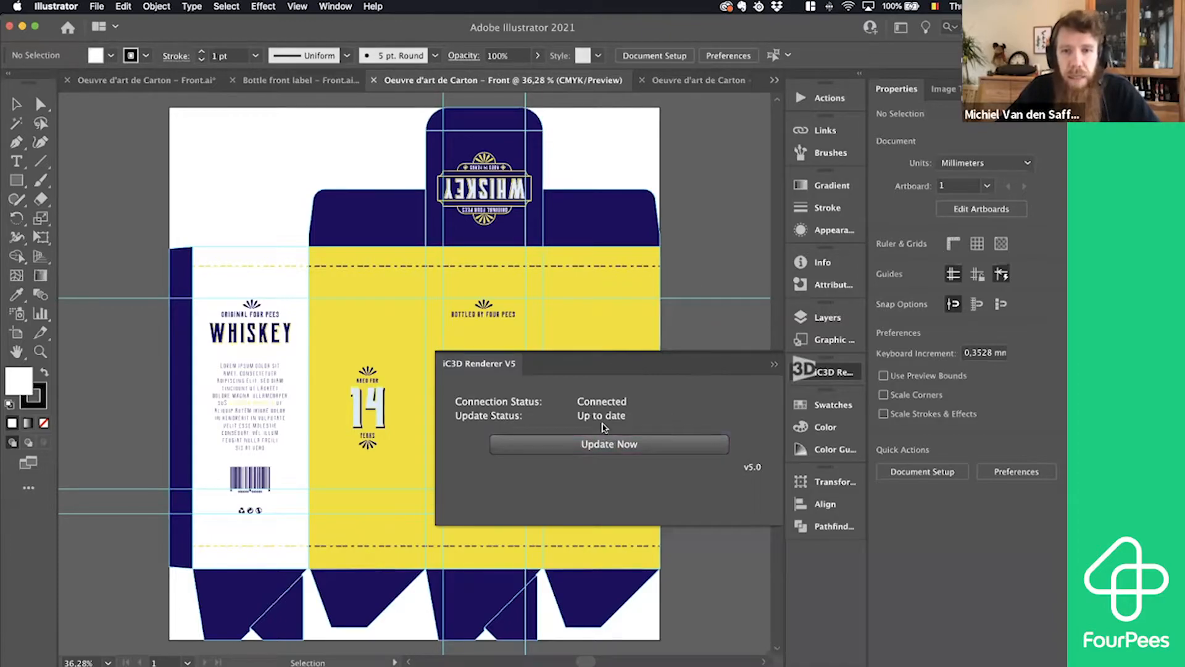
key(super+Tab)
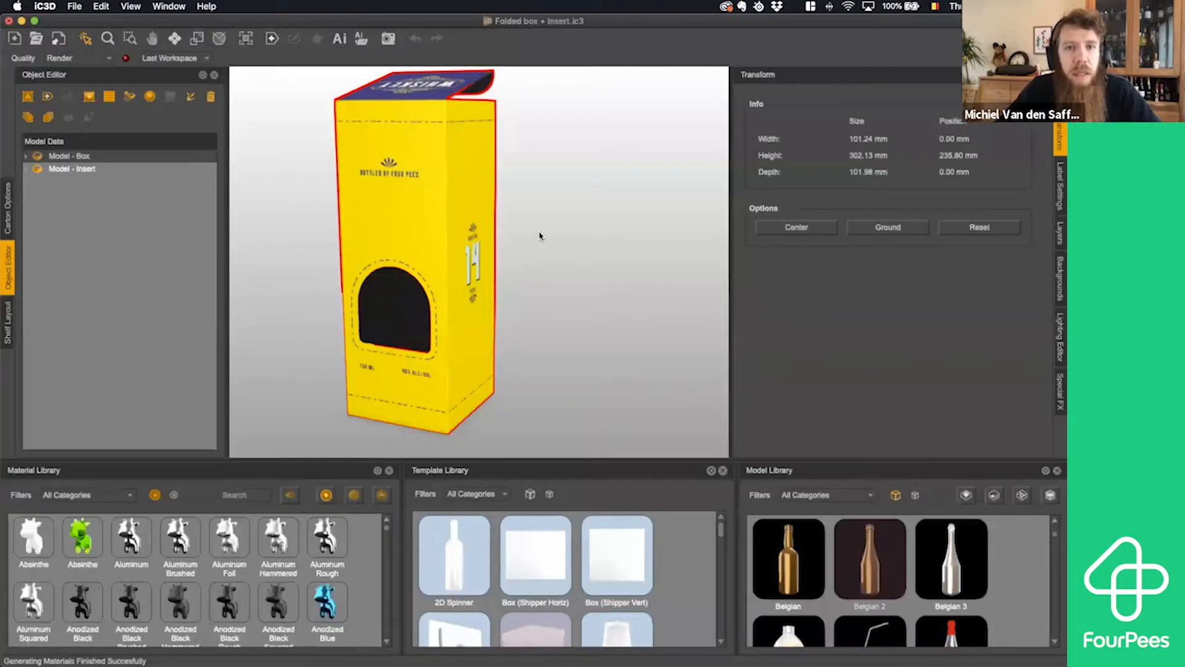
drag(540, 235, 433, 260)
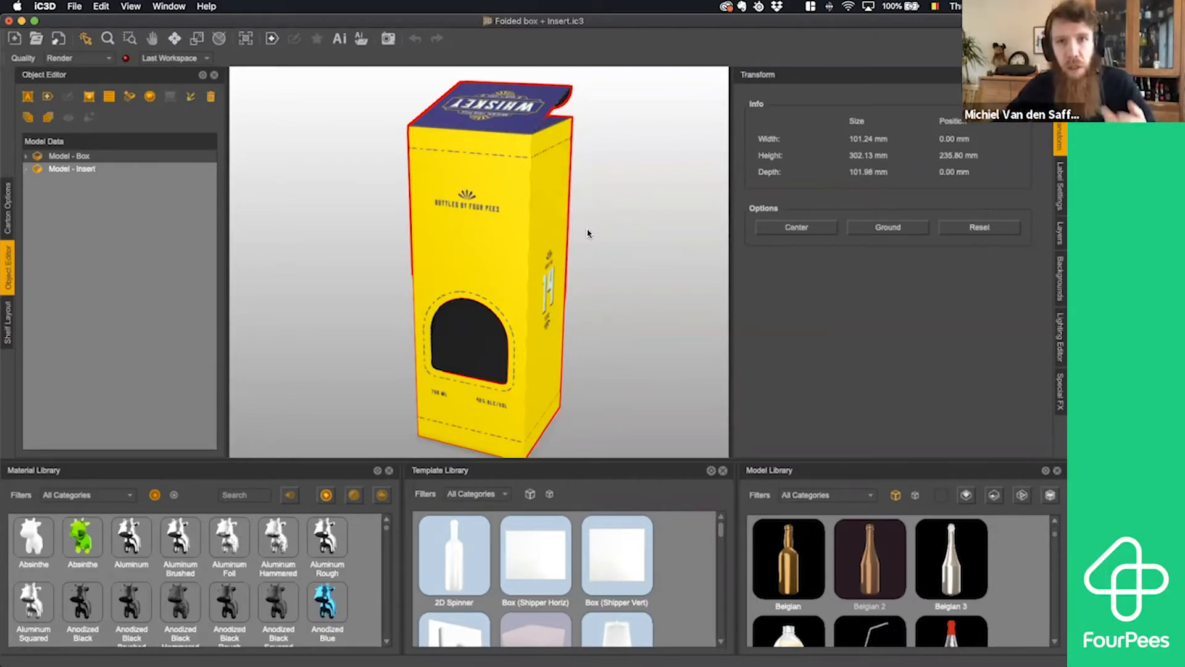
key(super+Tab)
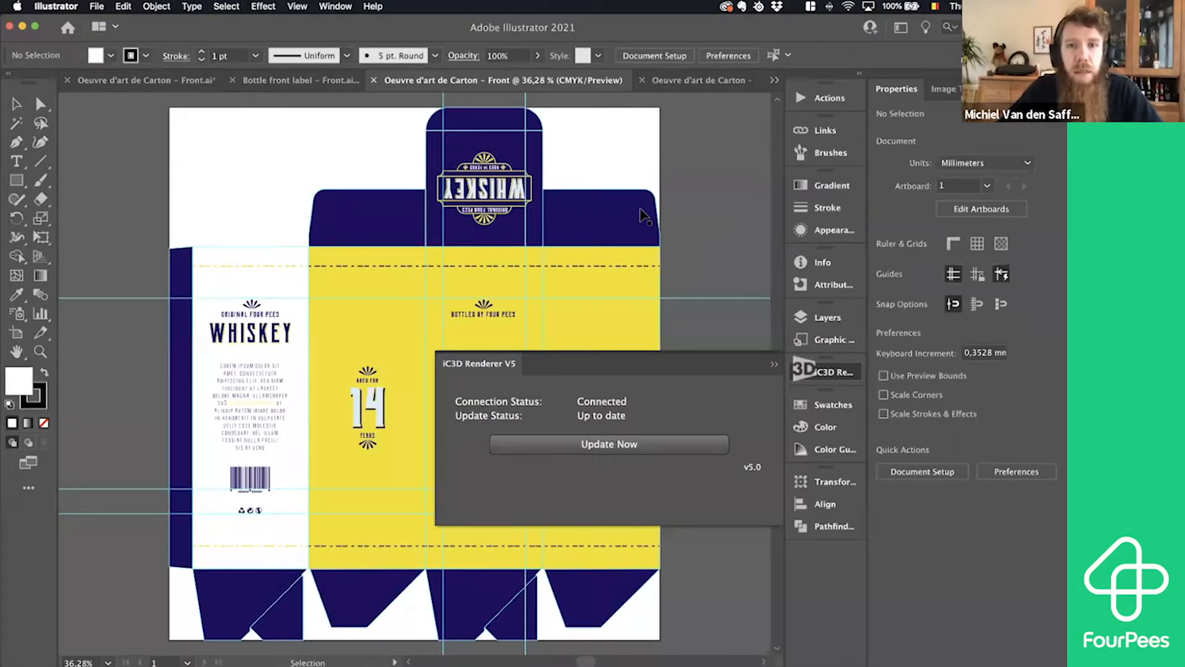
click(833, 372)
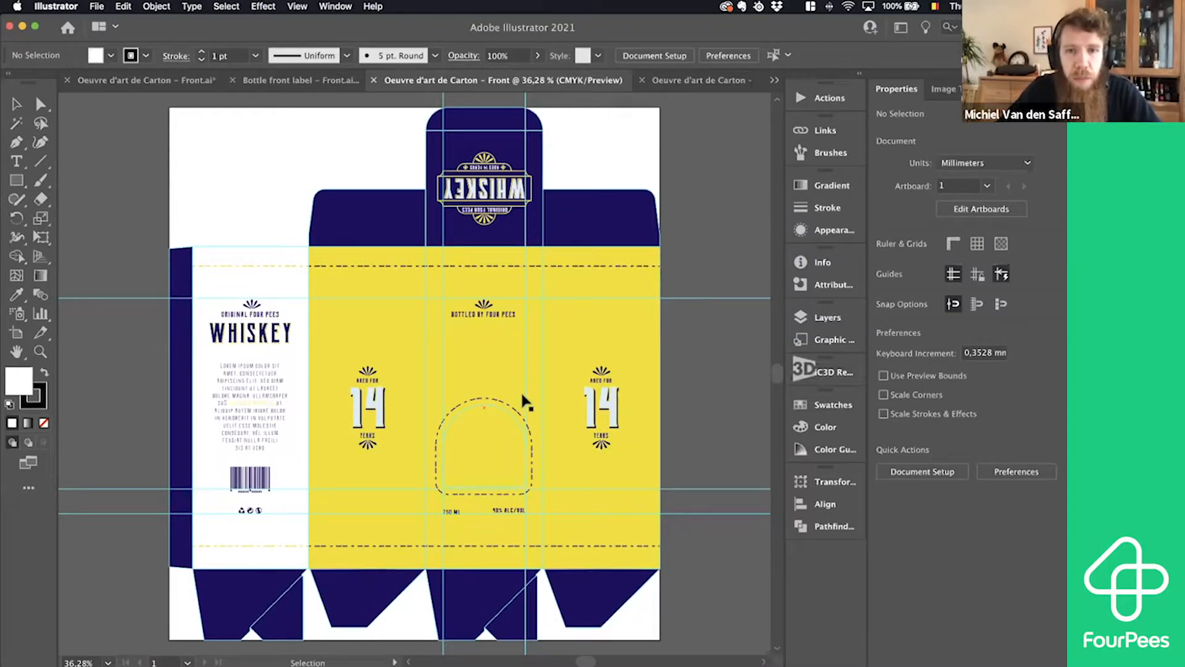
click(506, 407)
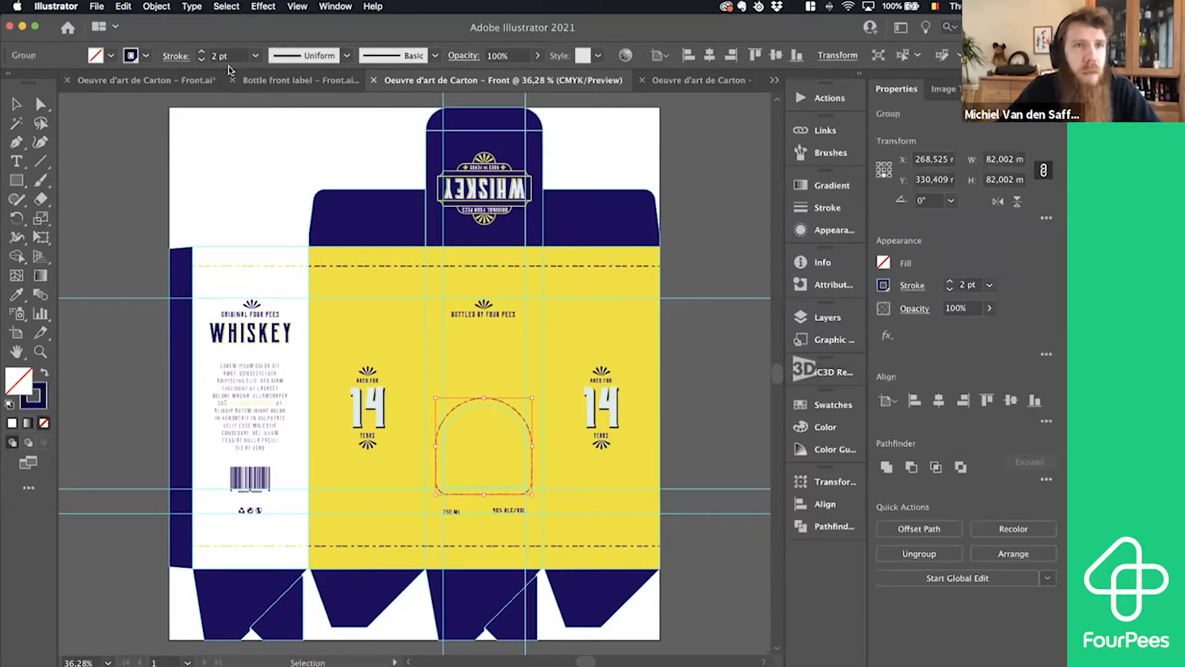
click(156, 7)
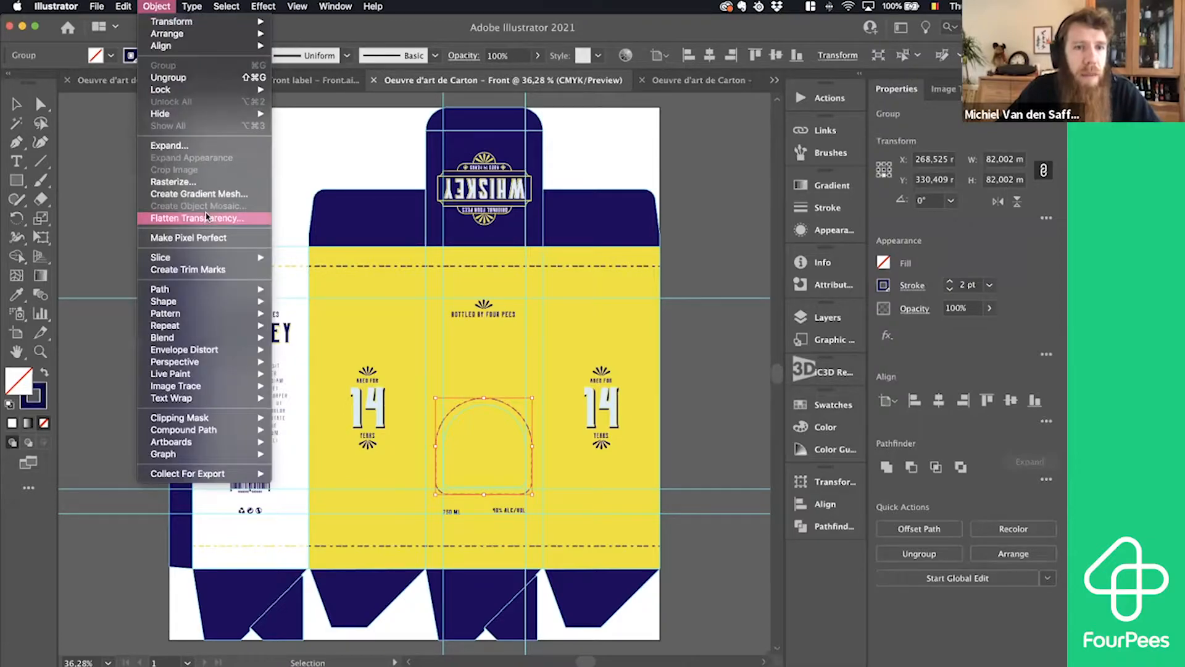
mouse_move(202, 353)
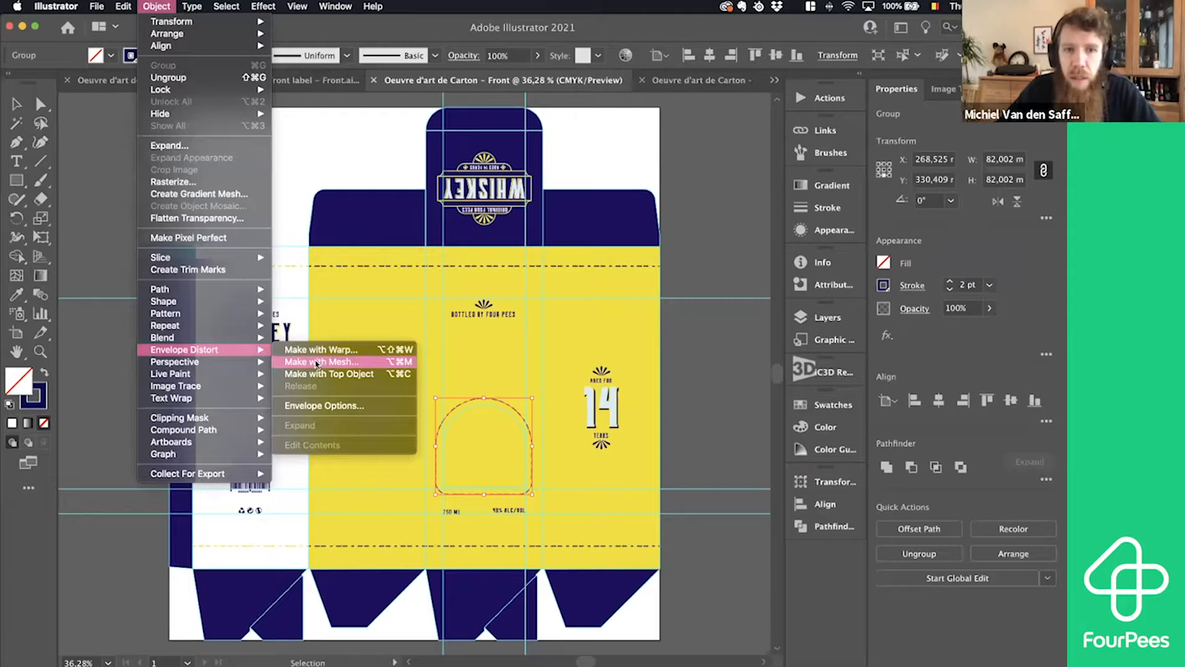
click(316, 363)
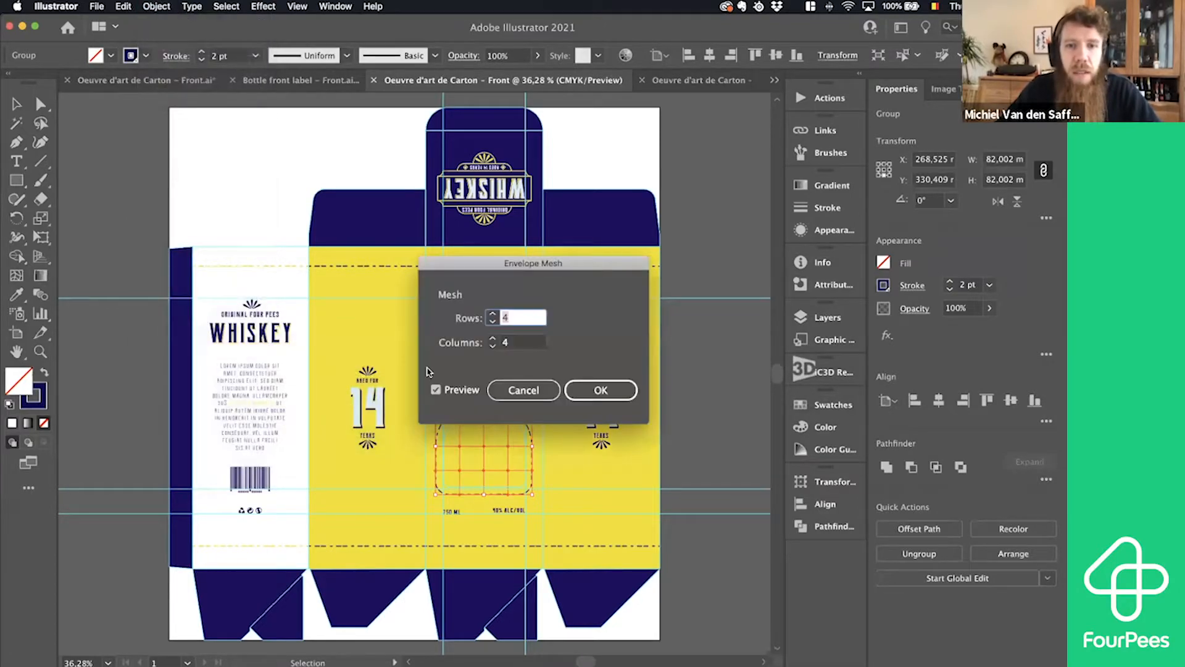
drag(538, 263, 643, 256)
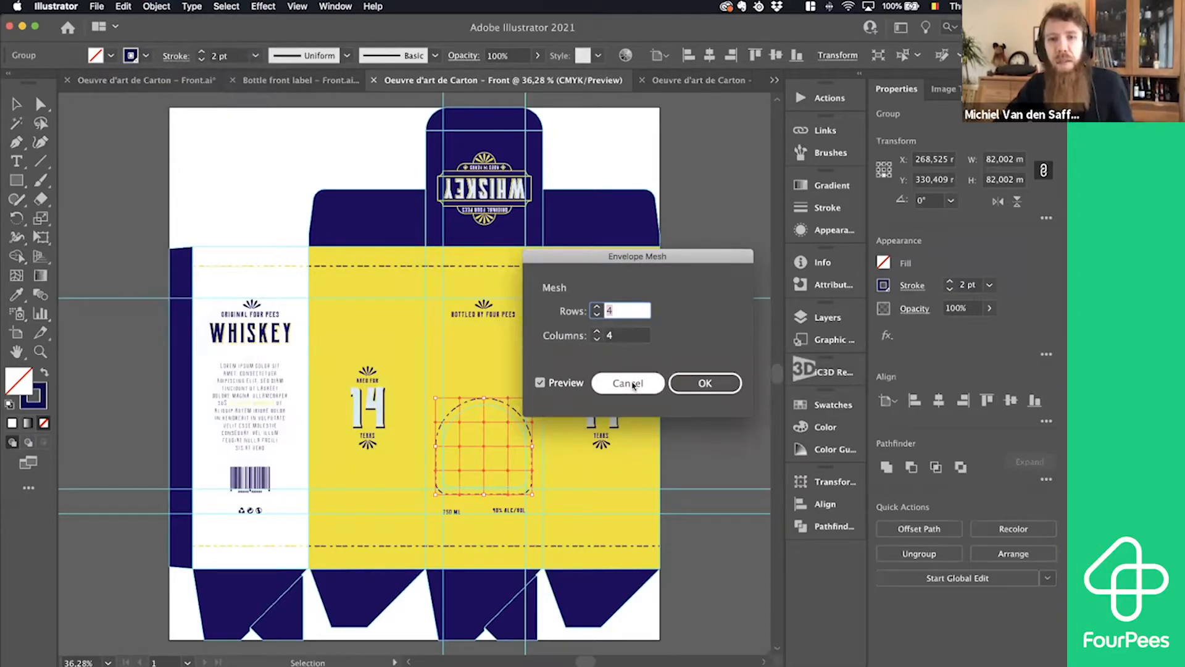
click(628, 383)
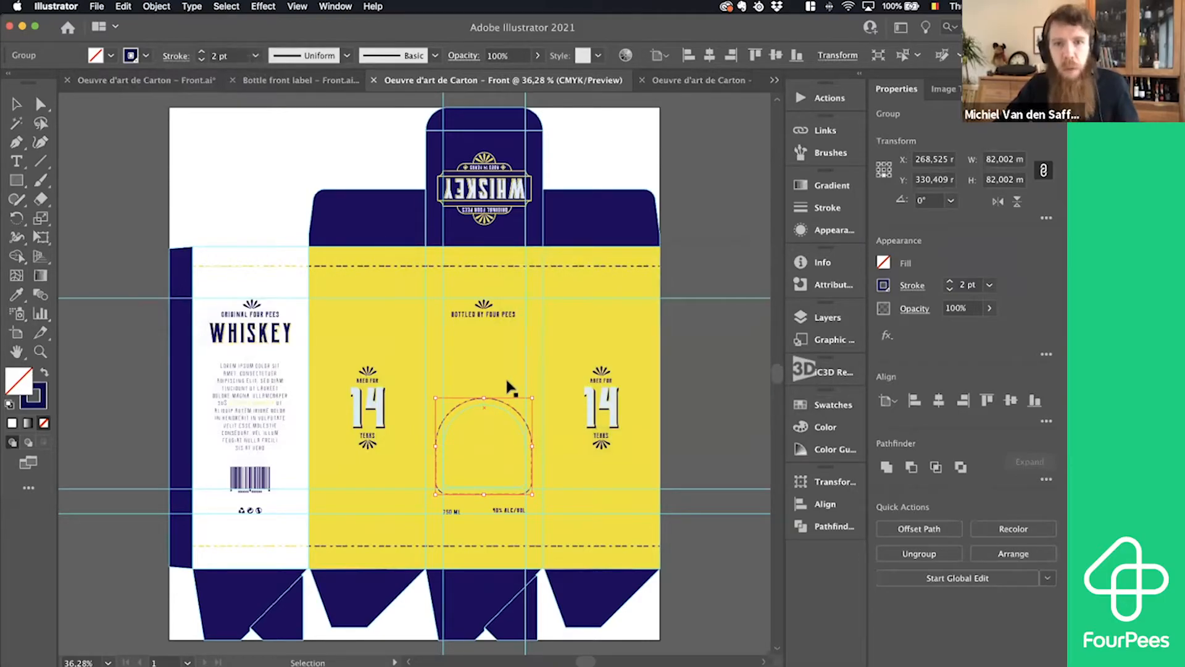
click(506, 376)
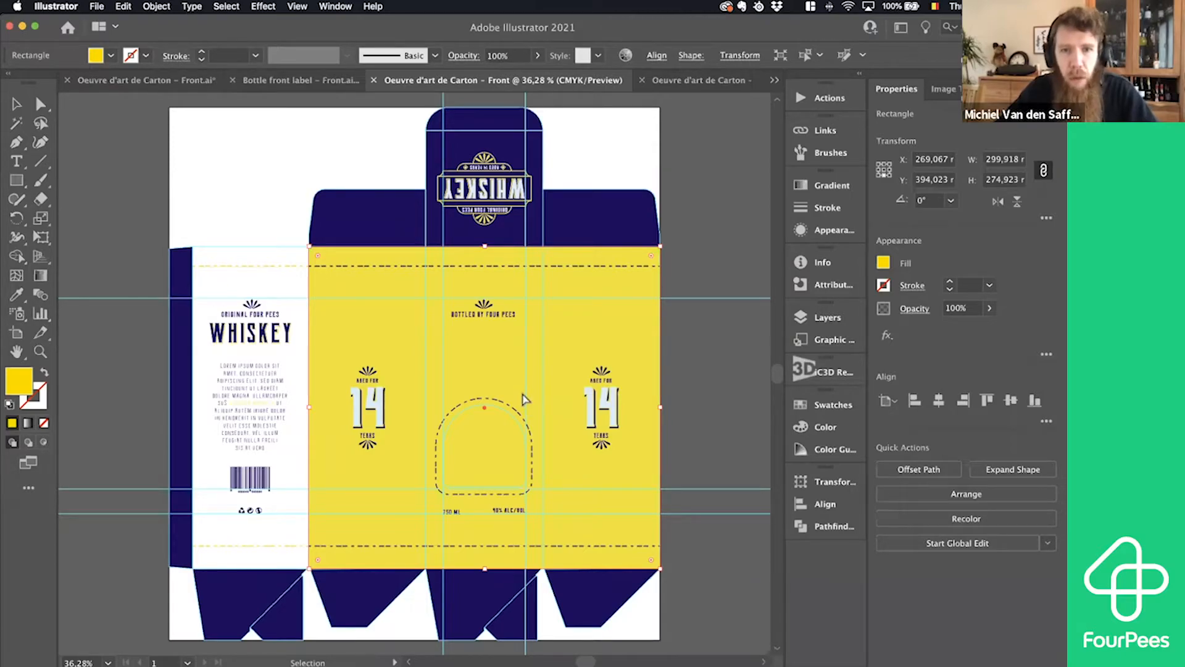
- Switch to iC3D and examine the box's front panel, window cutout and the side panel with the 14 years artwork
key(super+Tab)
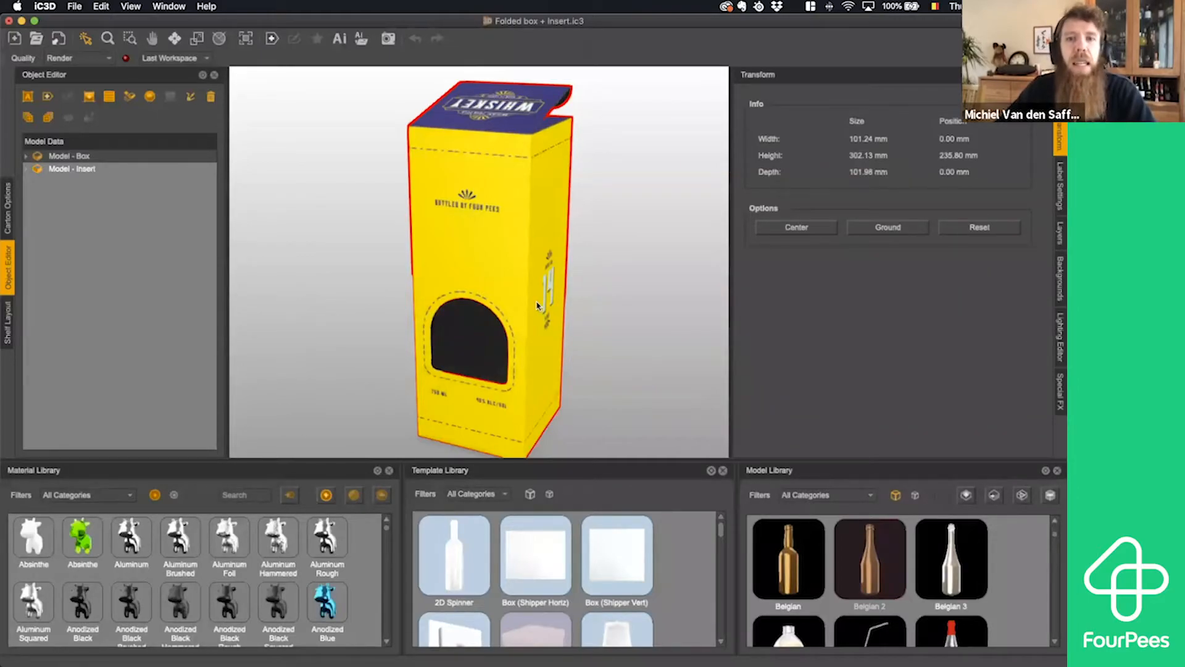
scroll(529, 313, up, 8)
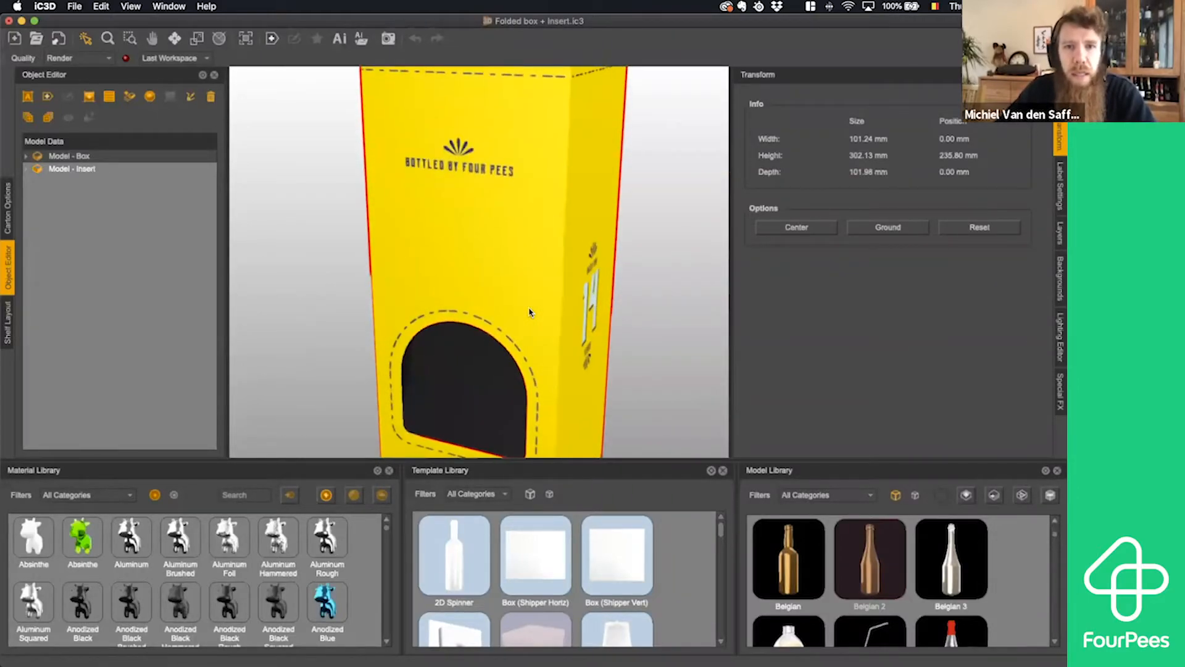
scroll(529, 313, down, 5)
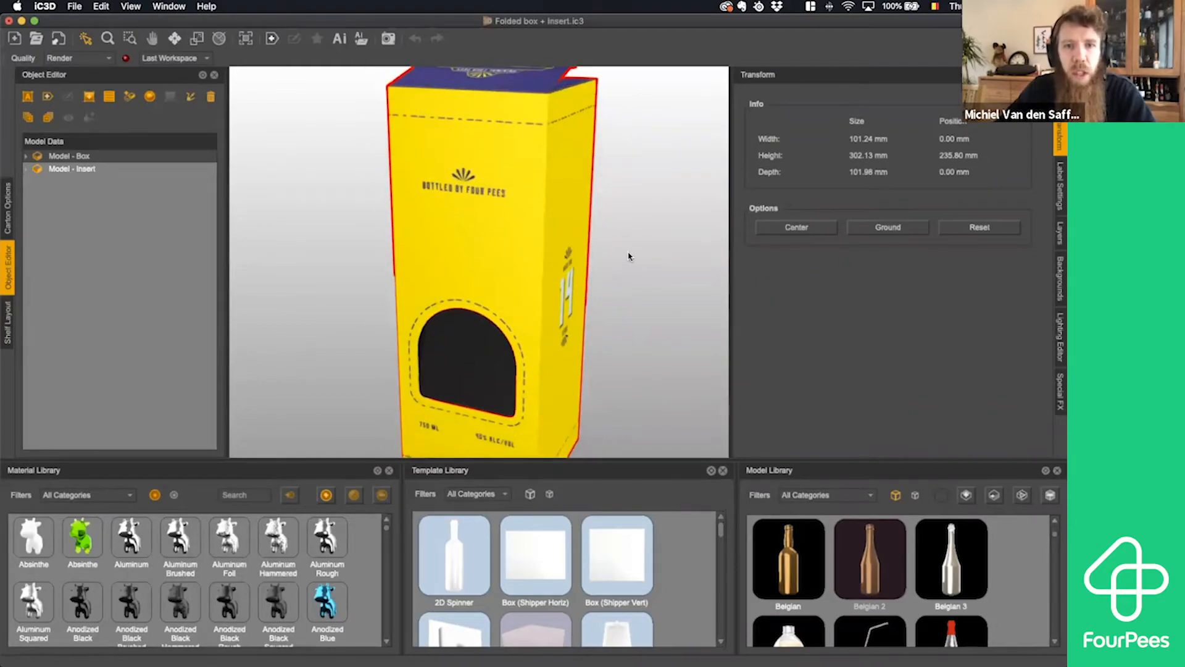
scroll(605, 259, up, 3)
scroll(606, 258, down, 4)
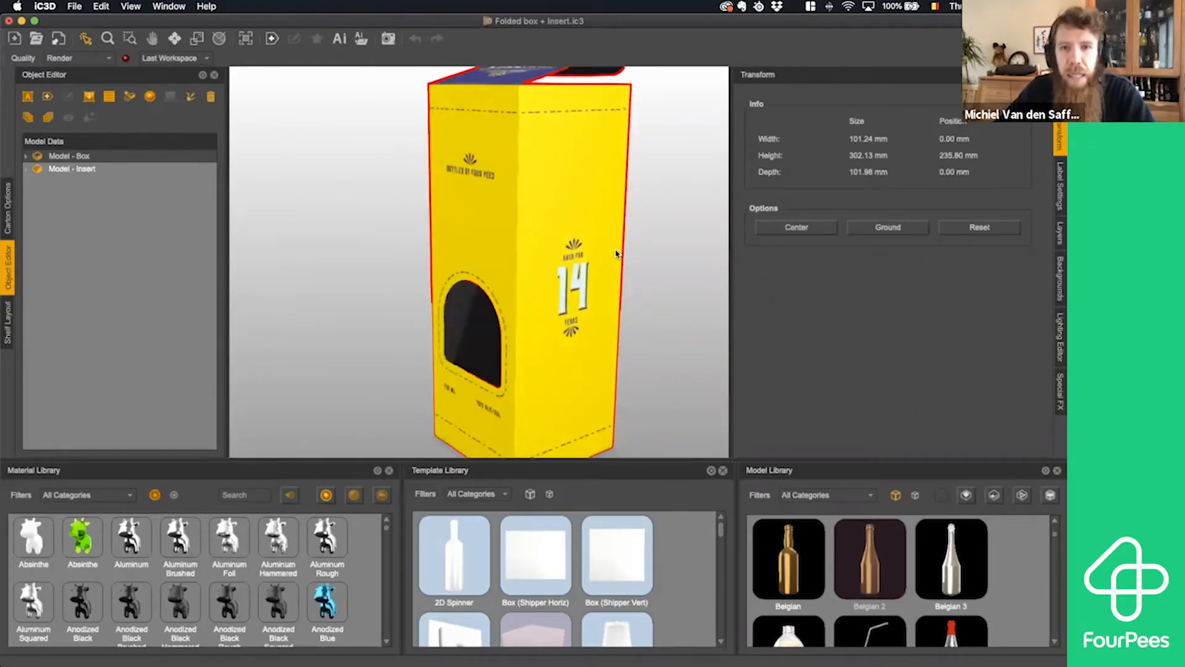
scroll(607, 254, up, 2)
scroll(610, 286, up, 5)
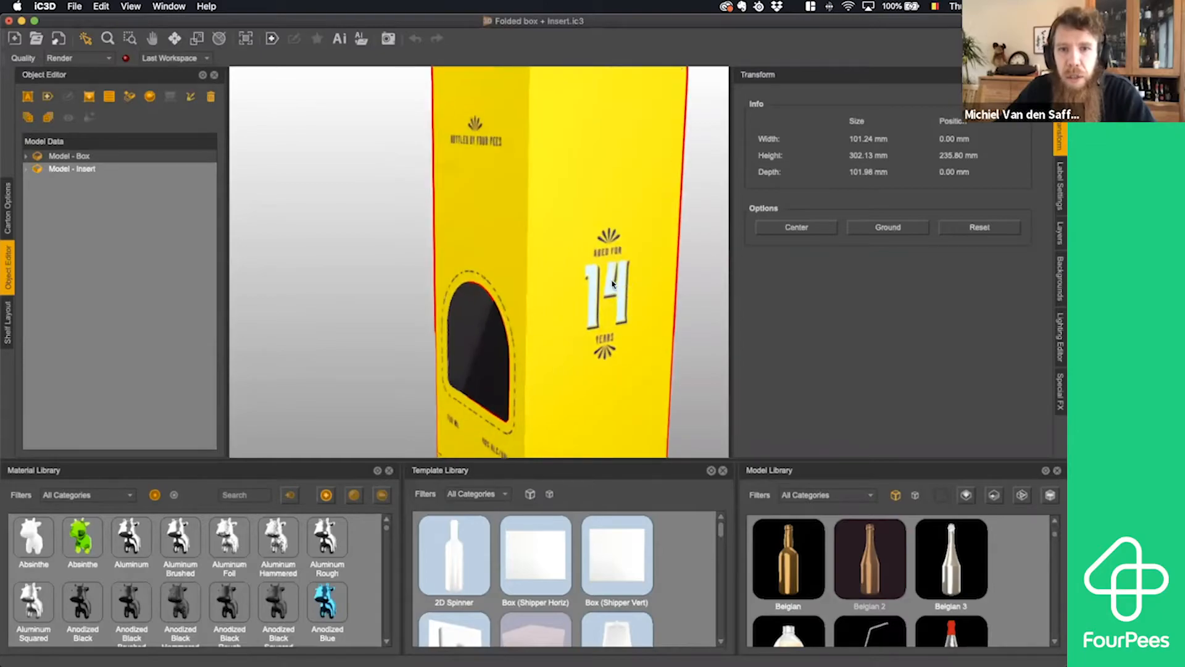
right_drag(577, 235, 622, 289)
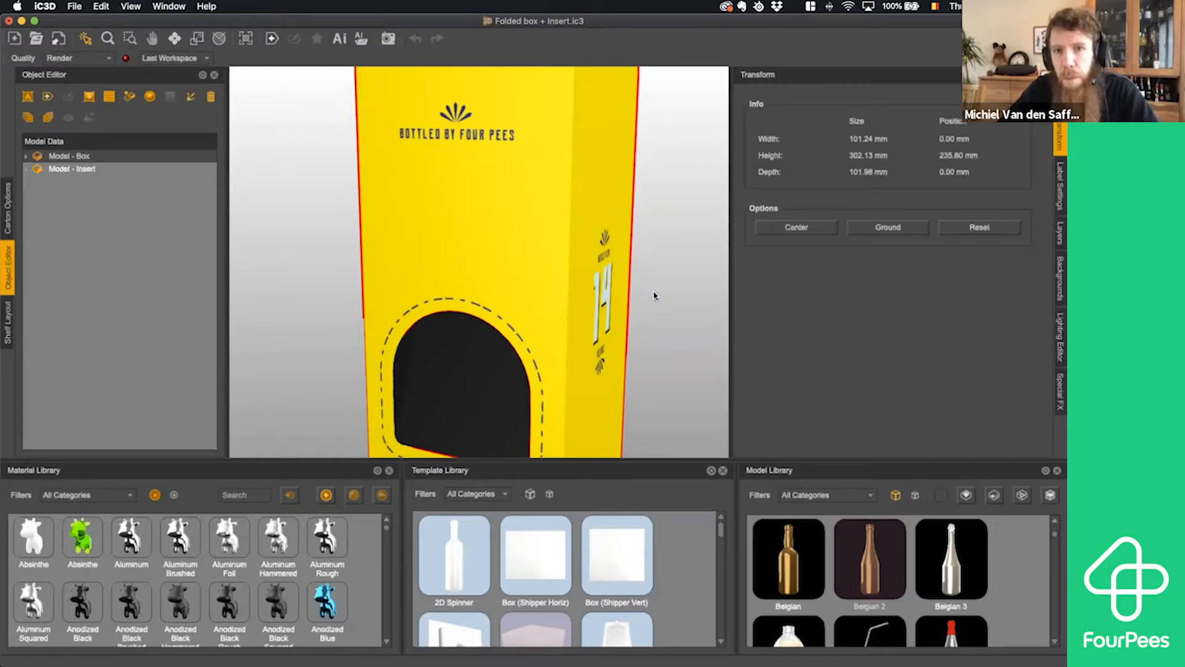
drag(658, 295, 603, 293)
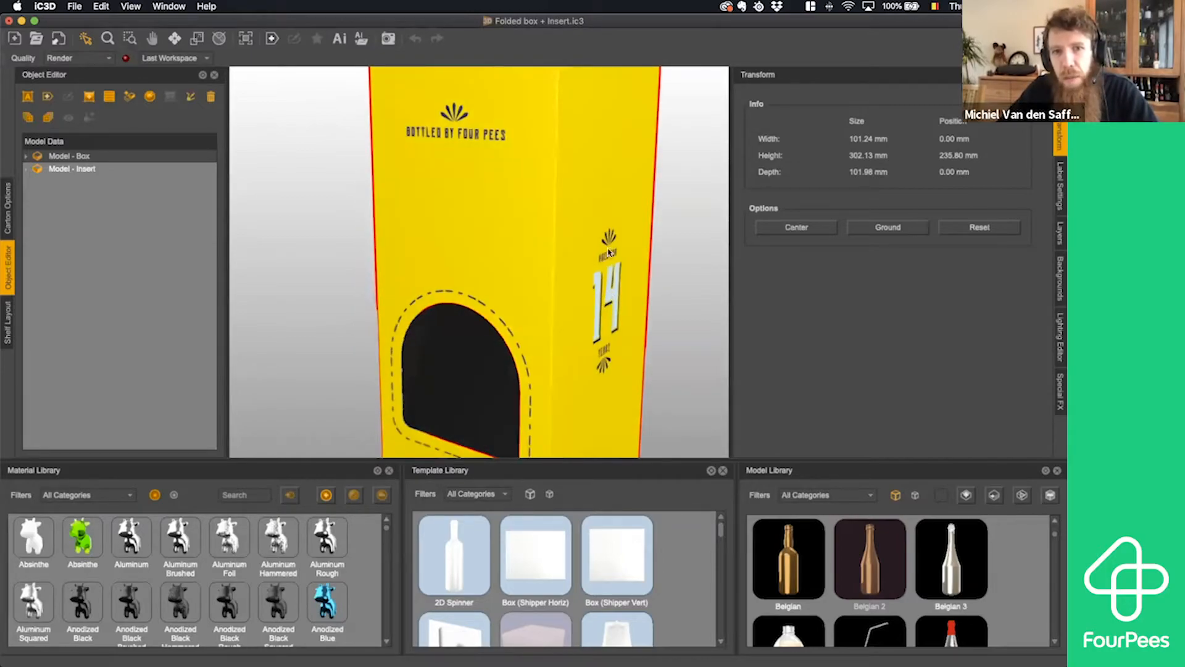
scroll(544, 203, down, 3)
scroll(544, 203, down, 5)
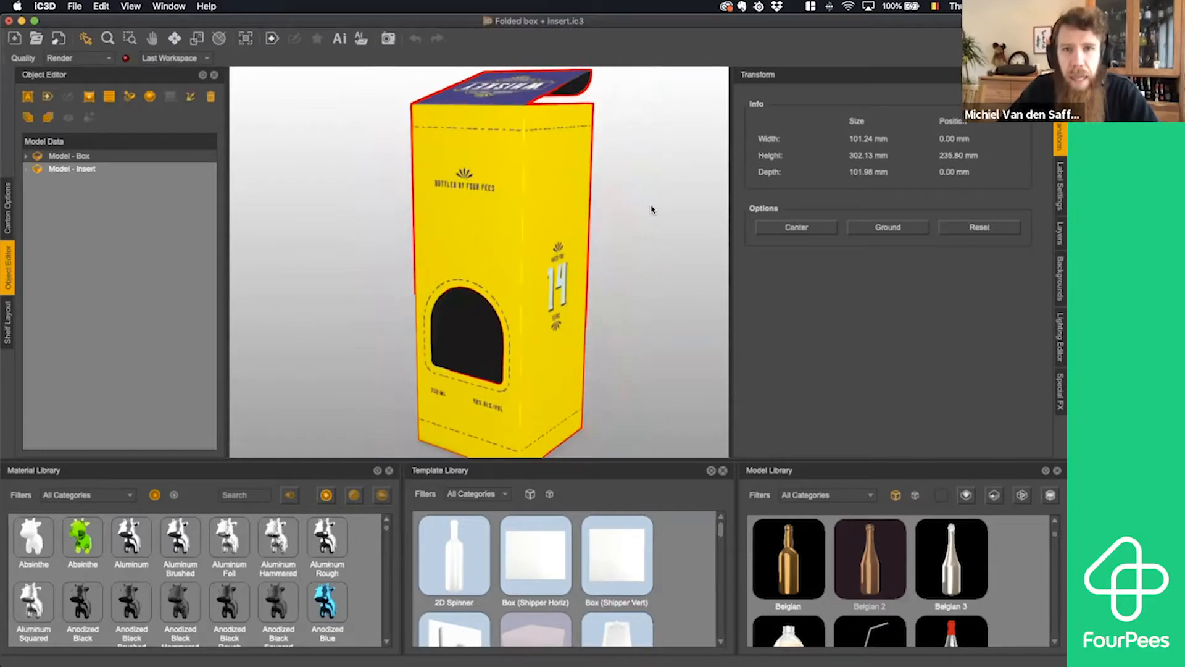
click(638, 213)
click(551, 204)
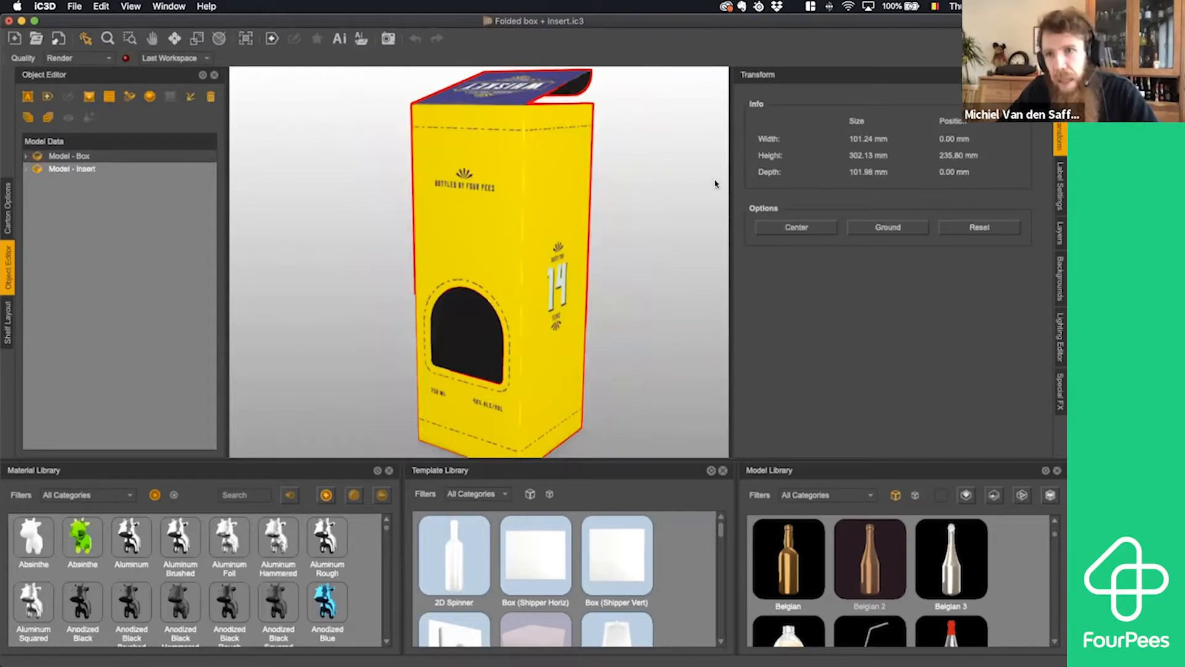
- Open a new spot effect for the box's Artwork layer and check which spot colors are available
click(1058, 233)
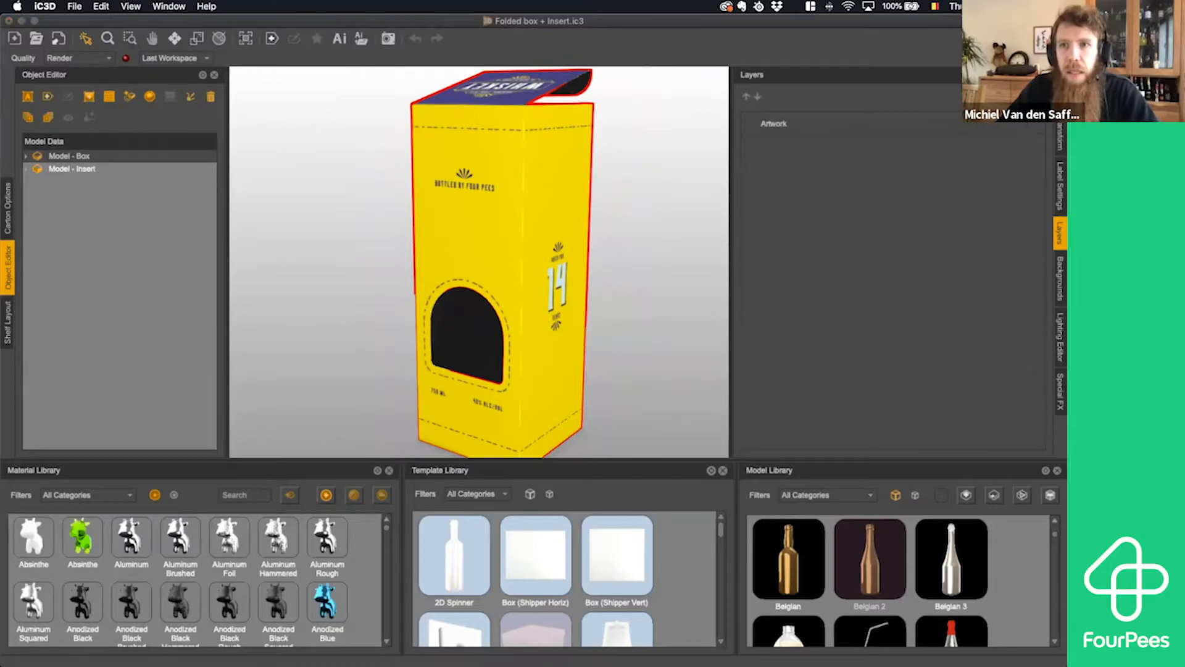
drag(658, 181, 887, 167)
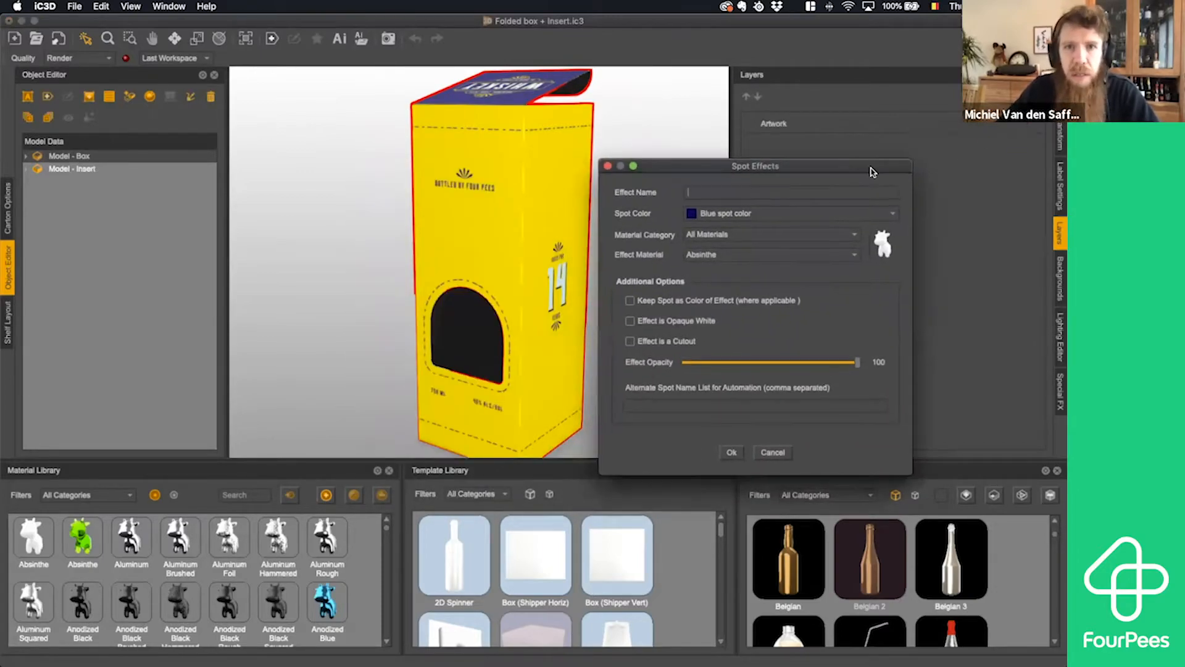
click(735, 214)
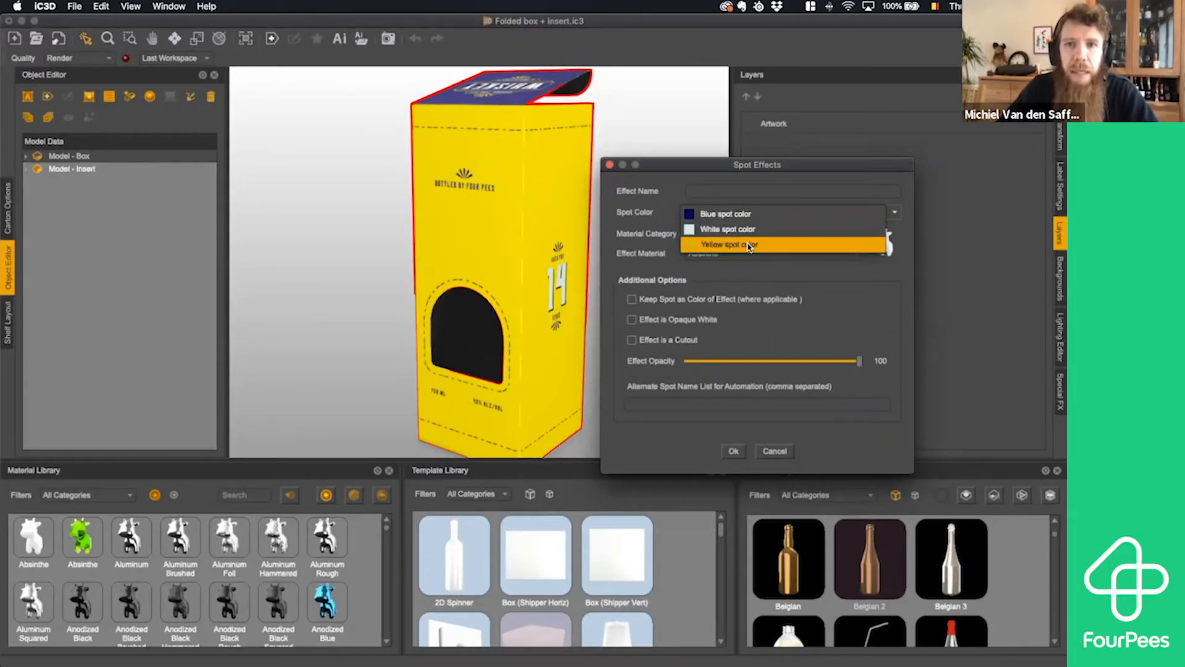
click(681, 203)
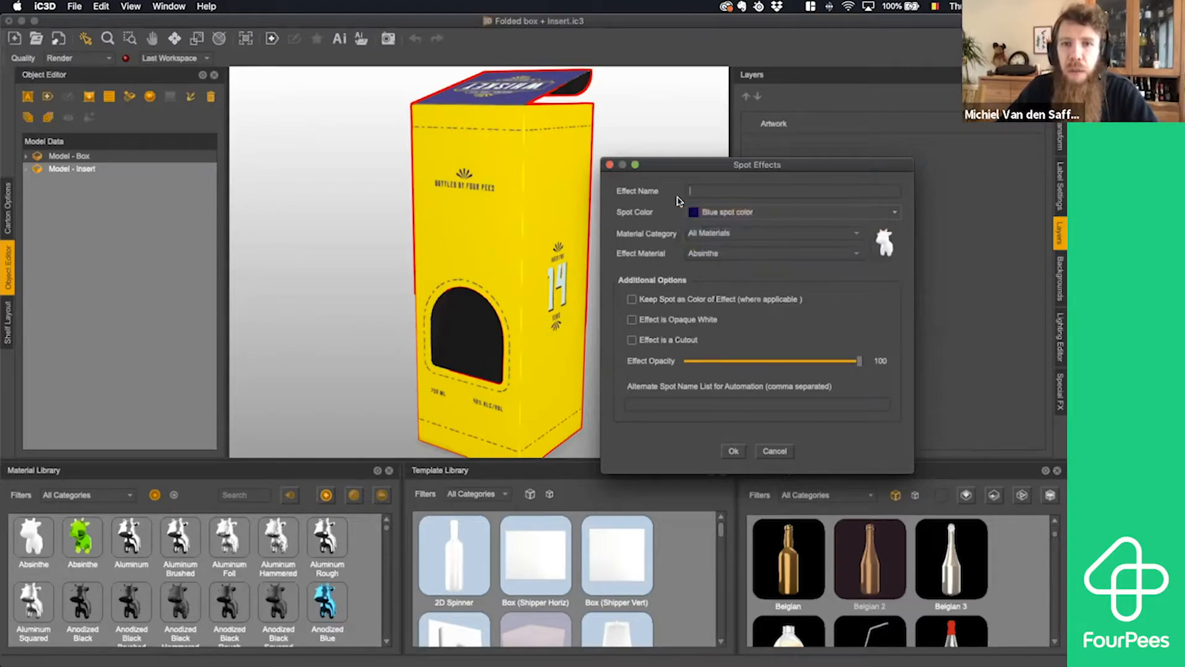
- Switch to Illustrator and inspect the colors of the dashed arch outline around the window, then deselect it
key(super+Tab)
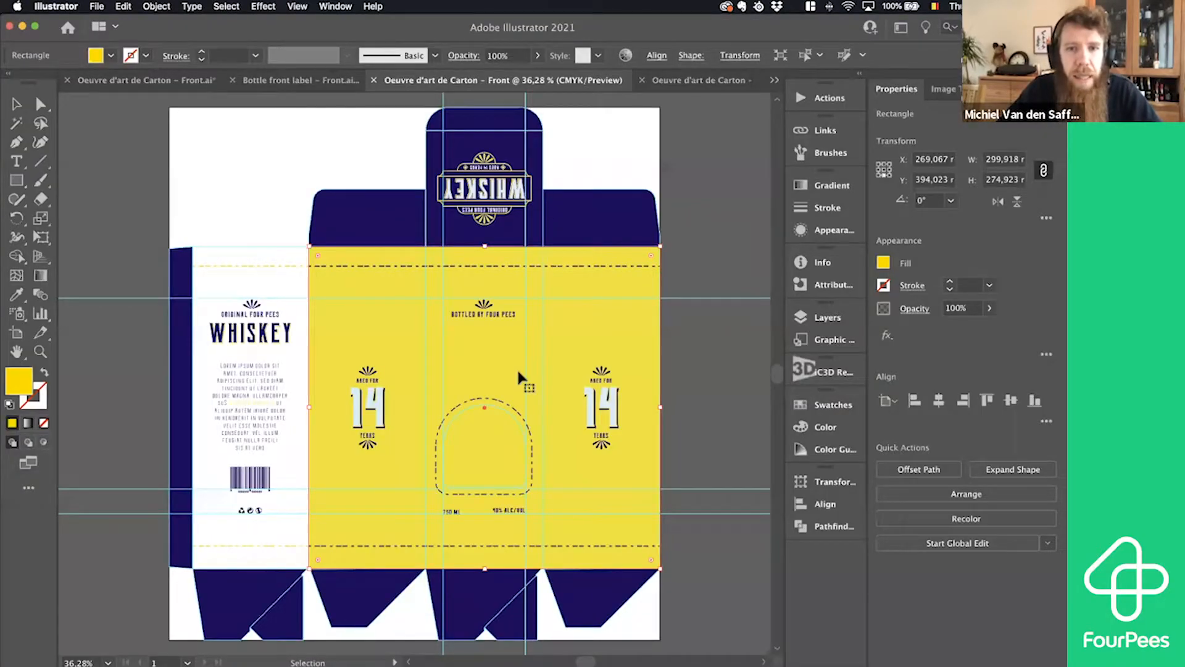
click(502, 405)
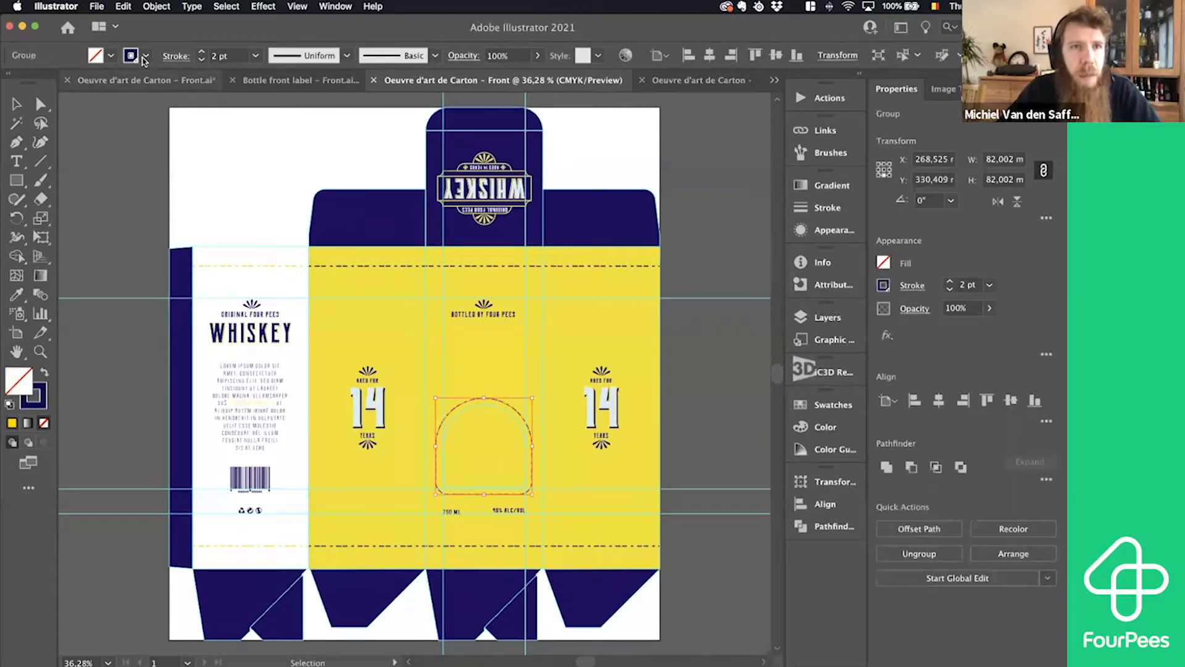
click(111, 56)
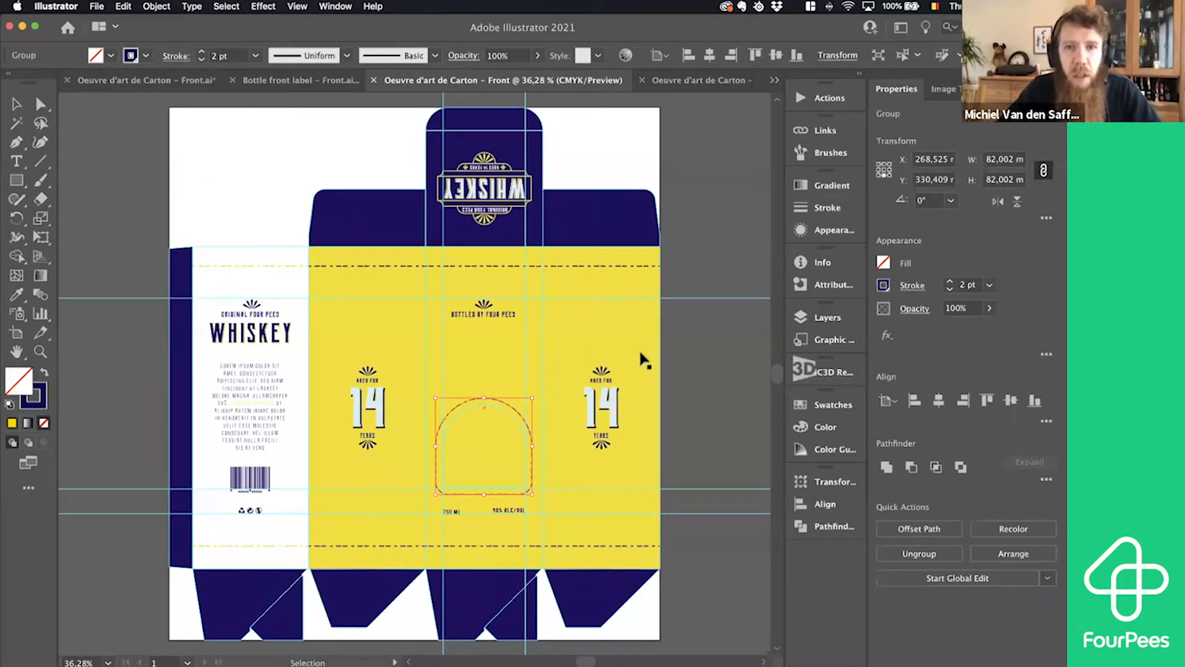
click(693, 376)
- Switch back to iC3D, name the spot effect Silver Foil Emboss and assign it to White spot color
key(super+Tab)
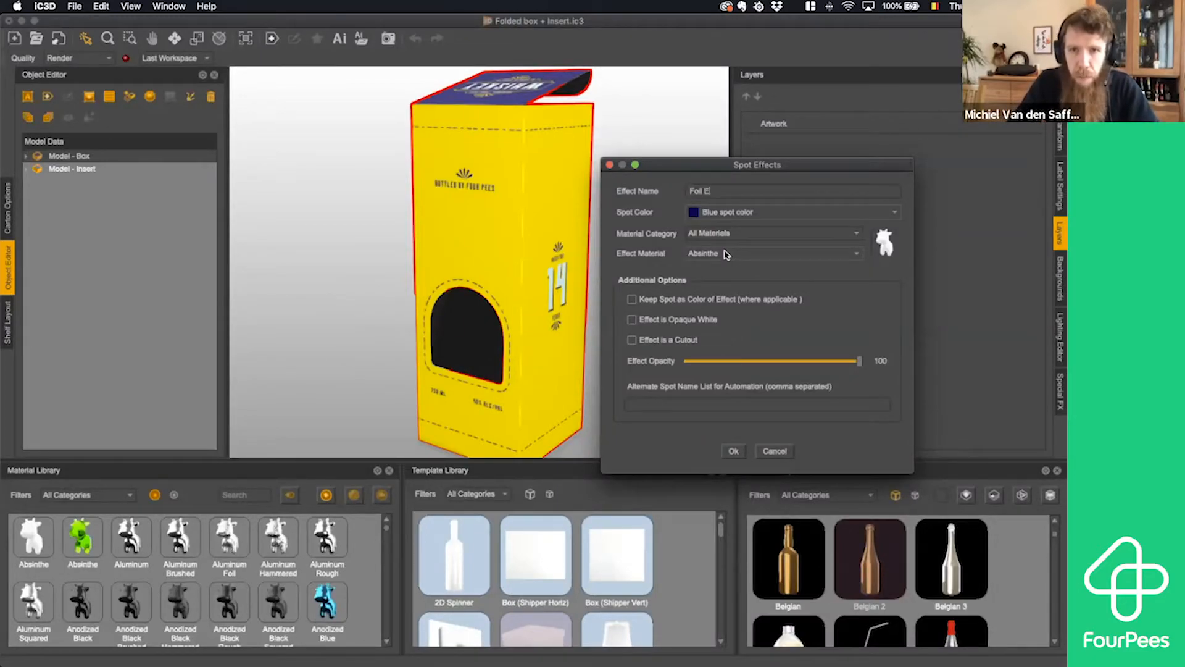
text(boss)
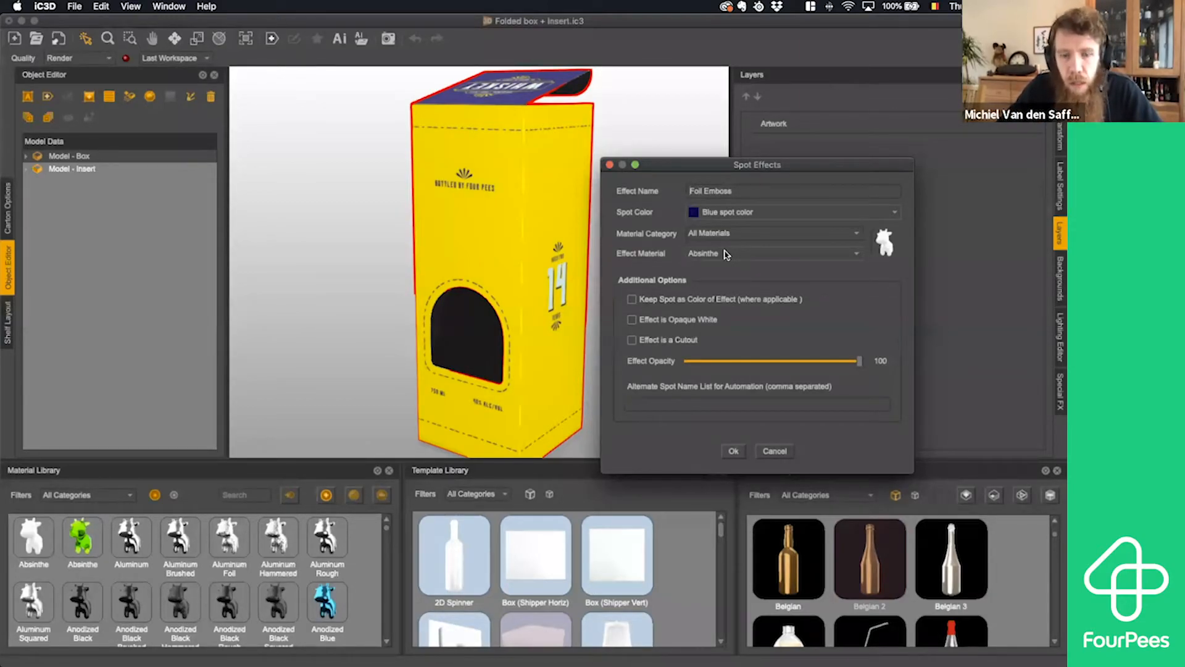
key(super+Left)
text(Silver)
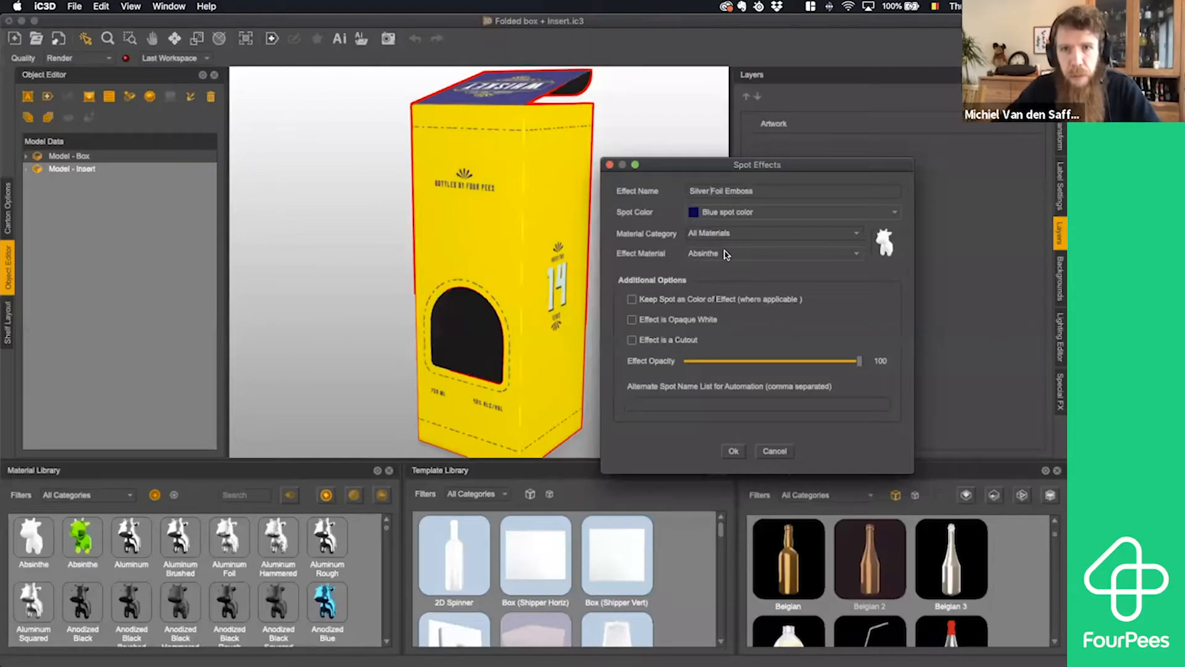
click(759, 215)
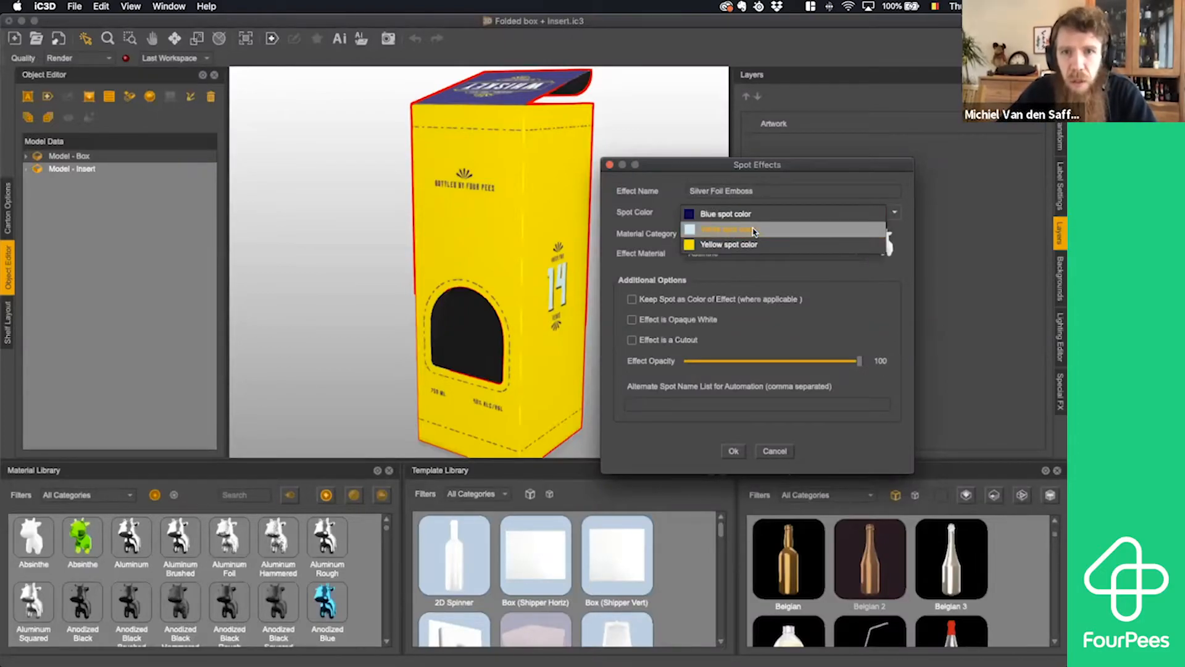
click(754, 230)
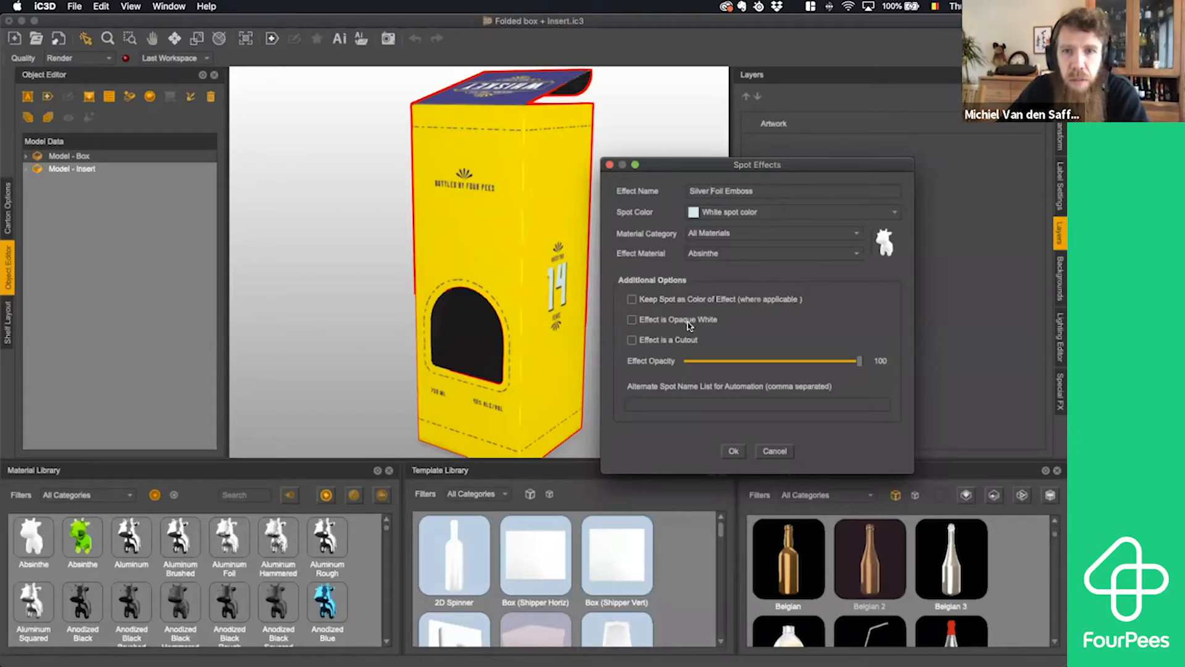
- Assign Aluminum Foil as the effect material of the Silver Foil Emboss spot effect and create the effect
click(739, 254)
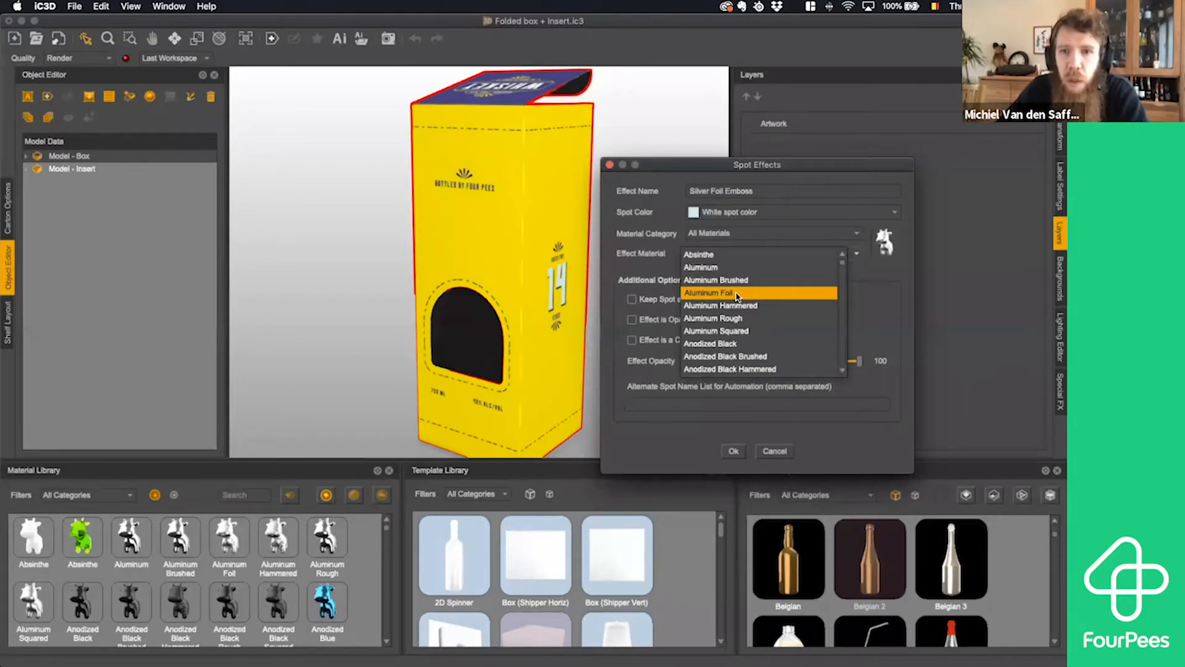
scroll(737, 297, down, 3)
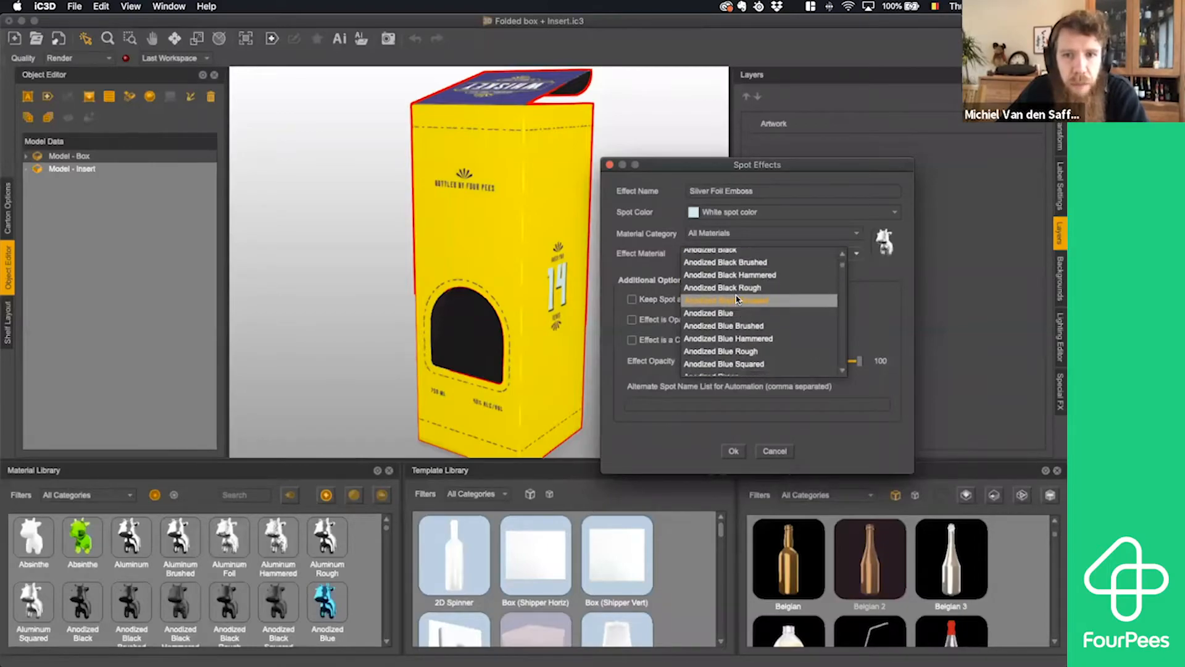
scroll(736, 297, down, 3)
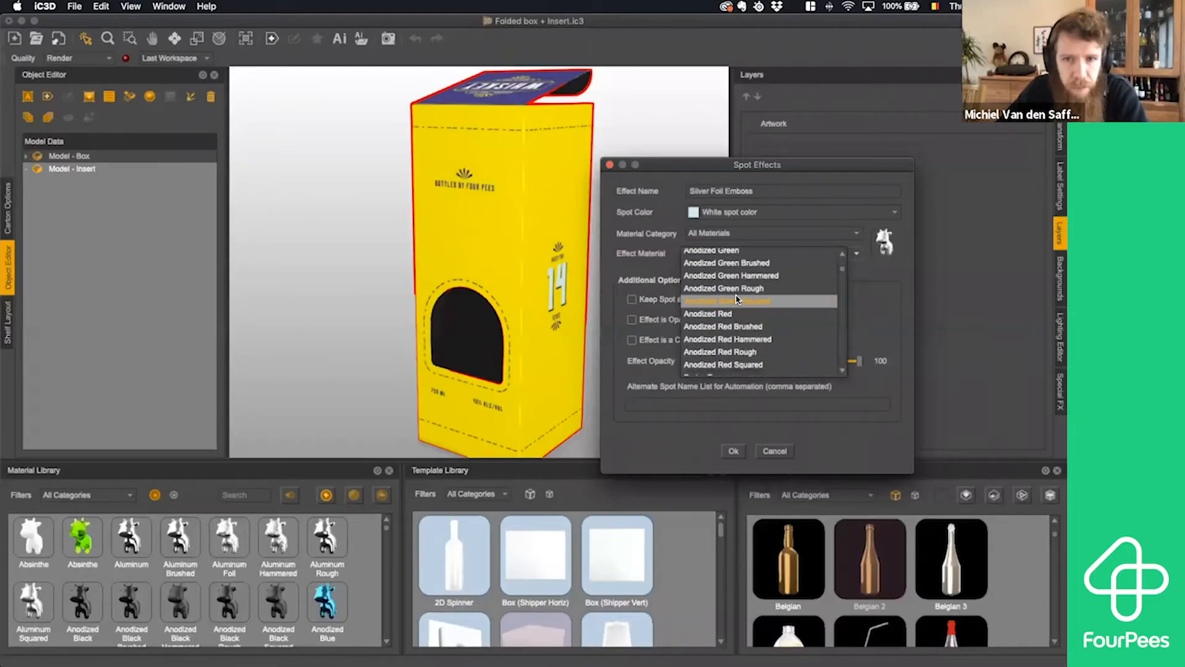
scroll(737, 300, down, 6)
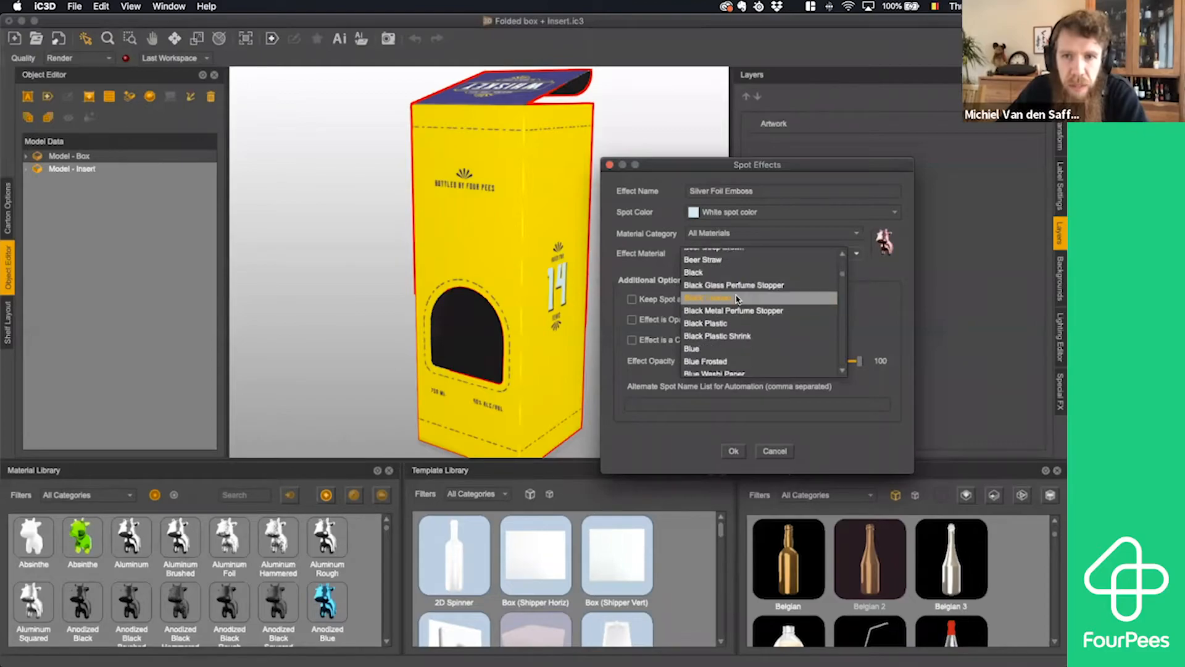
scroll(737, 299, down, 1)
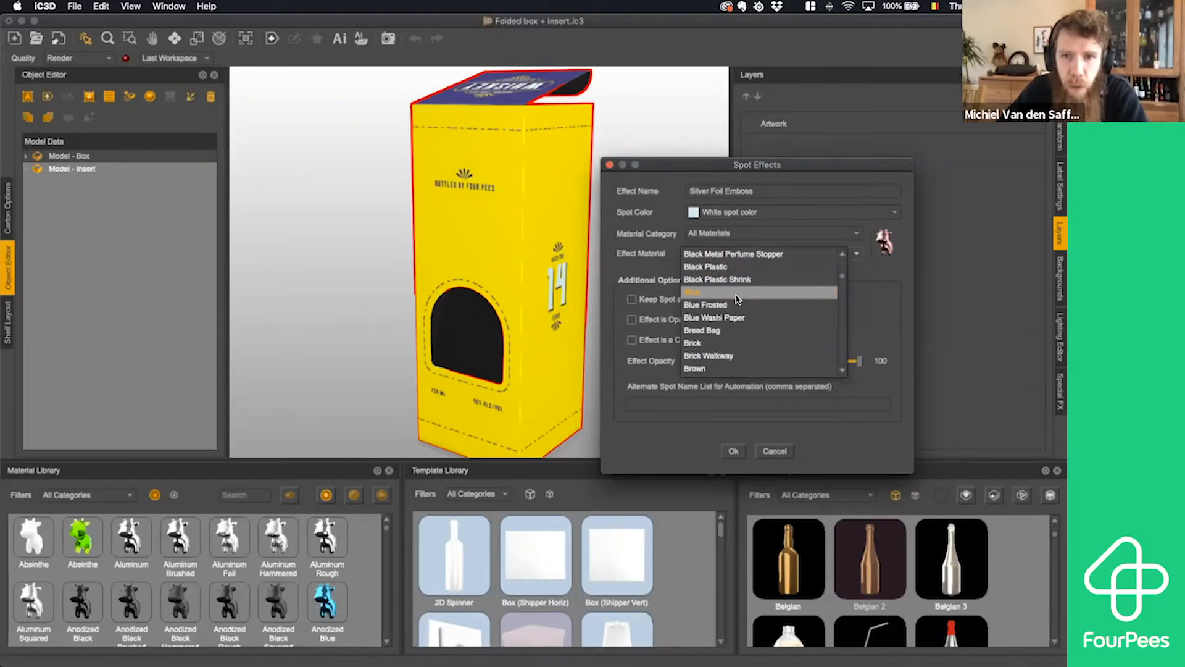
scroll(737, 299, up, 10)
click(739, 292)
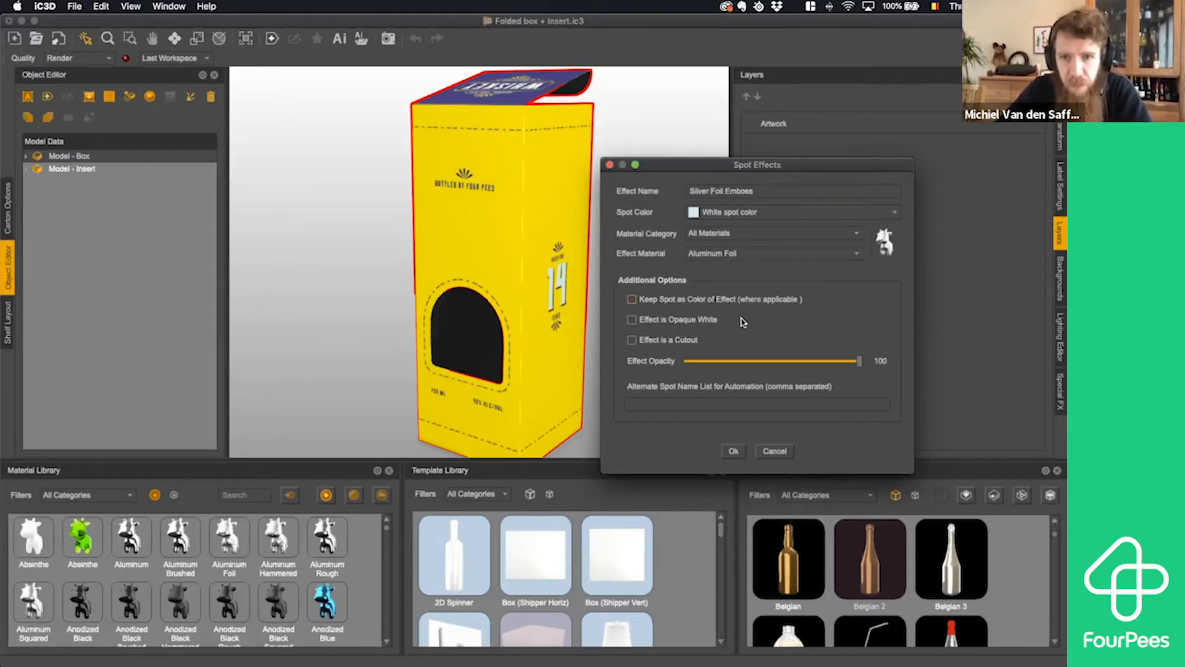
click(735, 450)
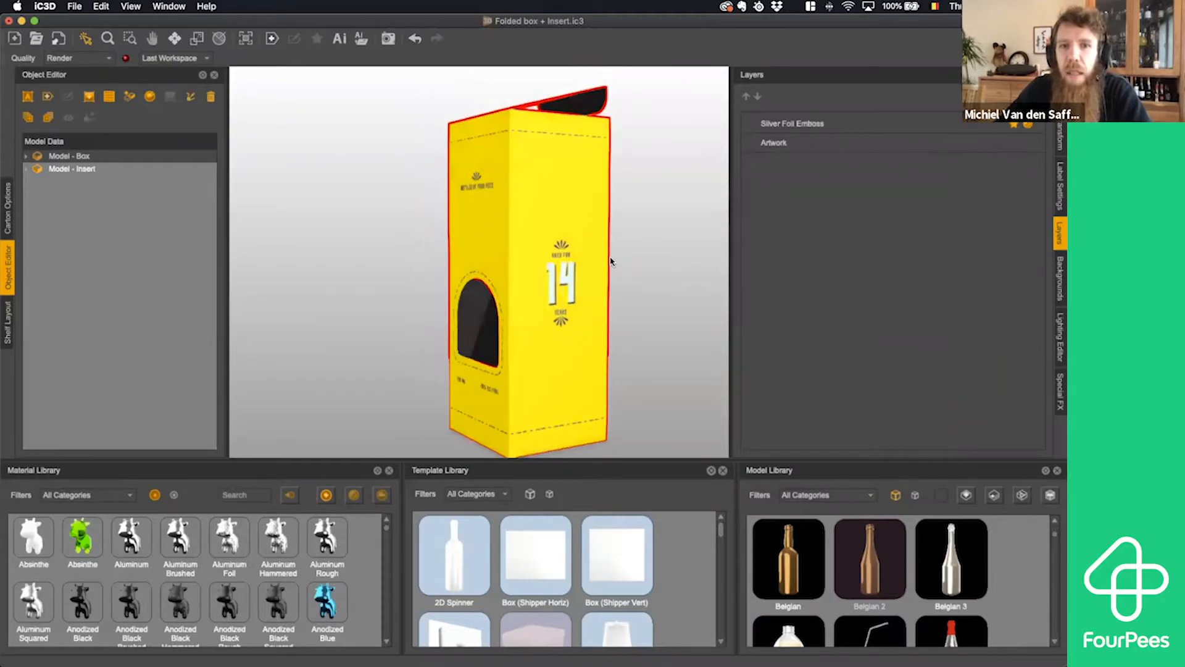
- Edit the Silver Foil Emboss layer's material to bump depth 20, roughness 10 and shininess 15, and save it
drag(637, 274, 641, 295)
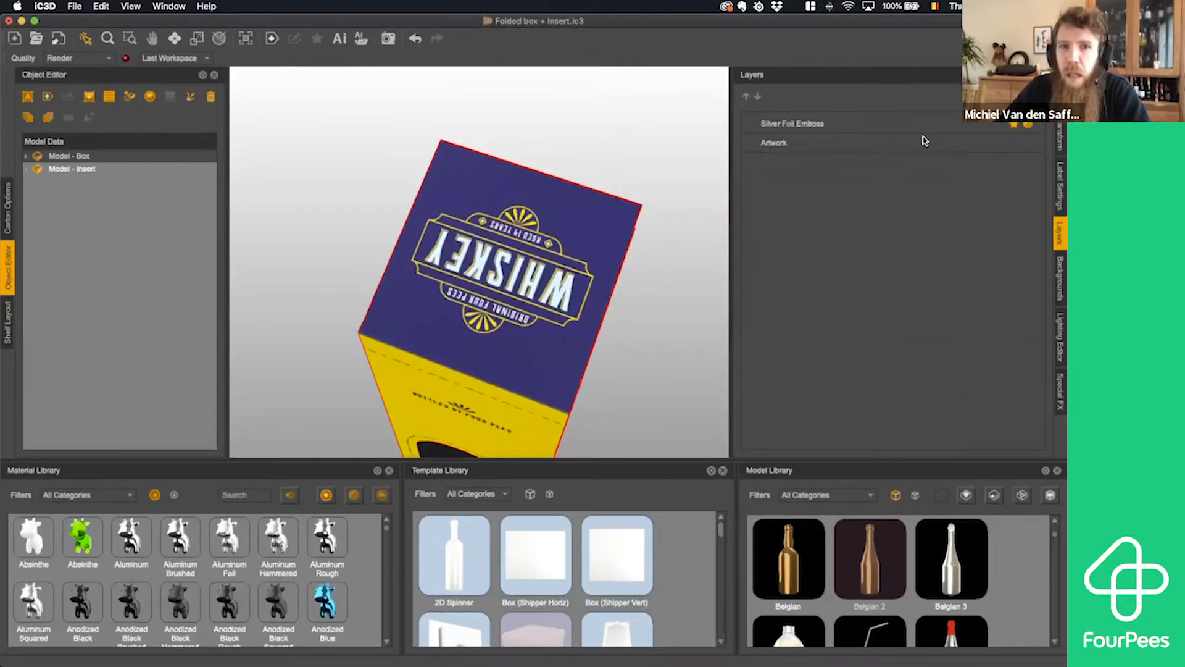
click(804, 126)
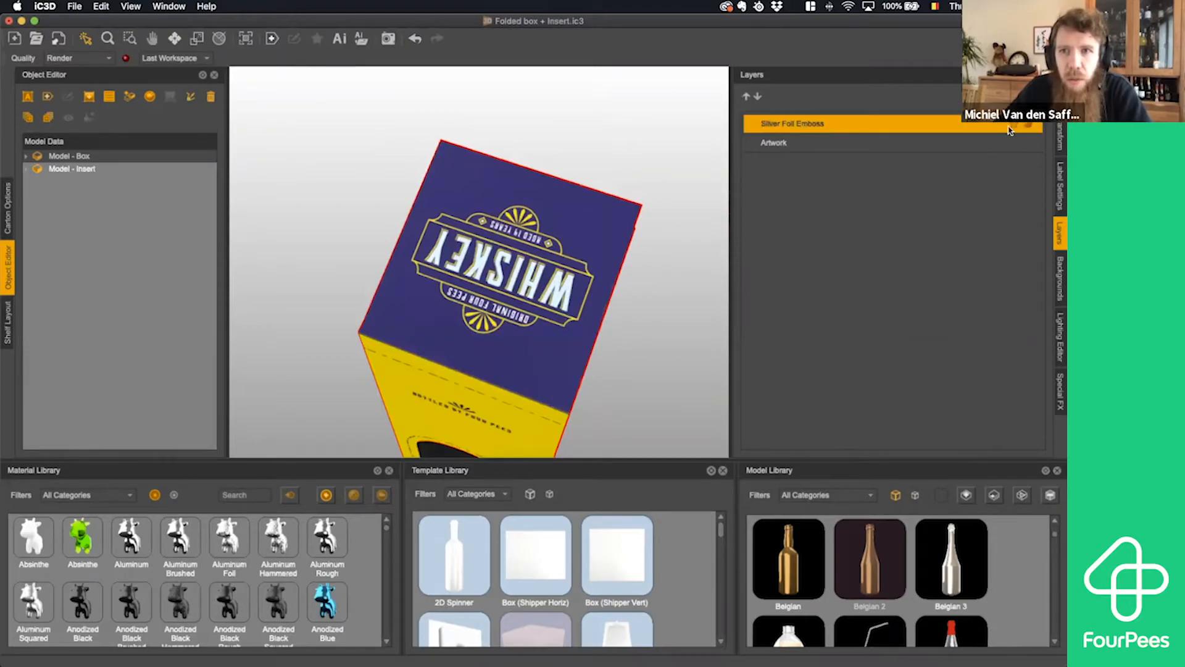
click(1027, 127)
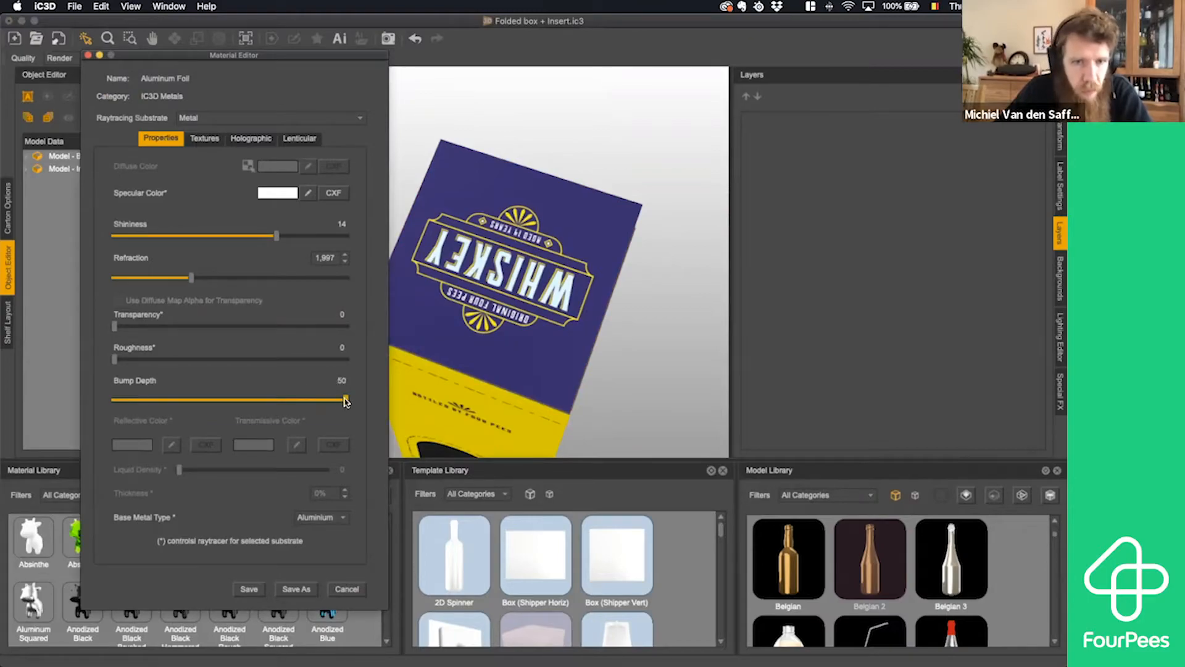
drag(345, 400, 276, 401)
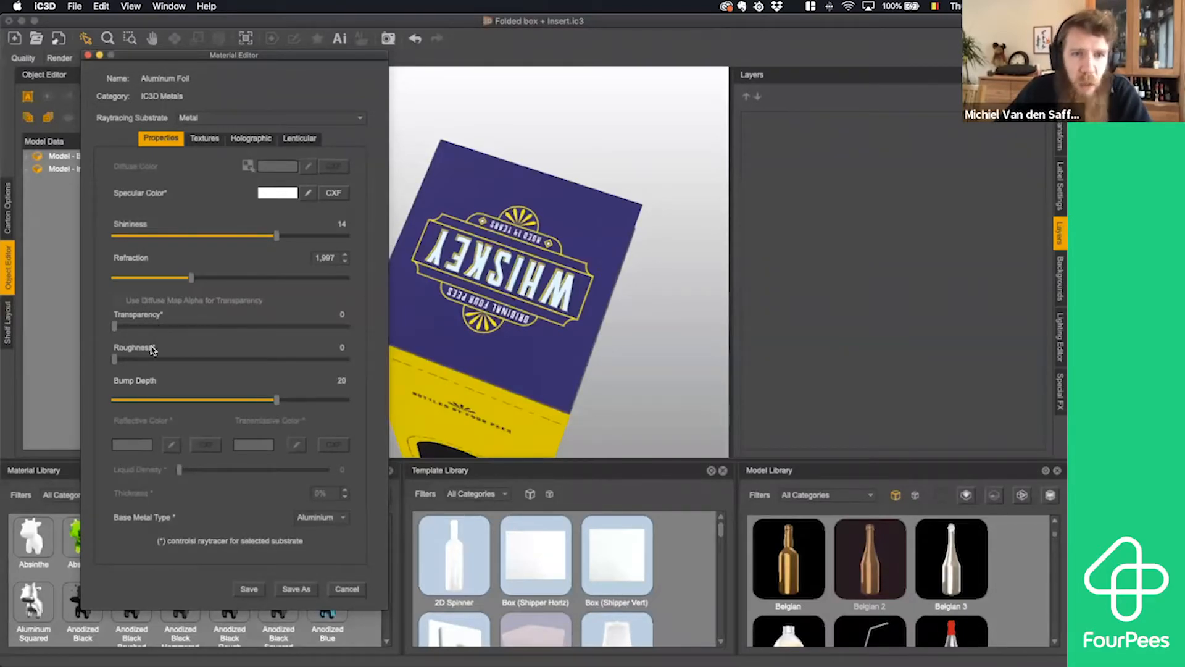
drag(116, 358, 136, 360)
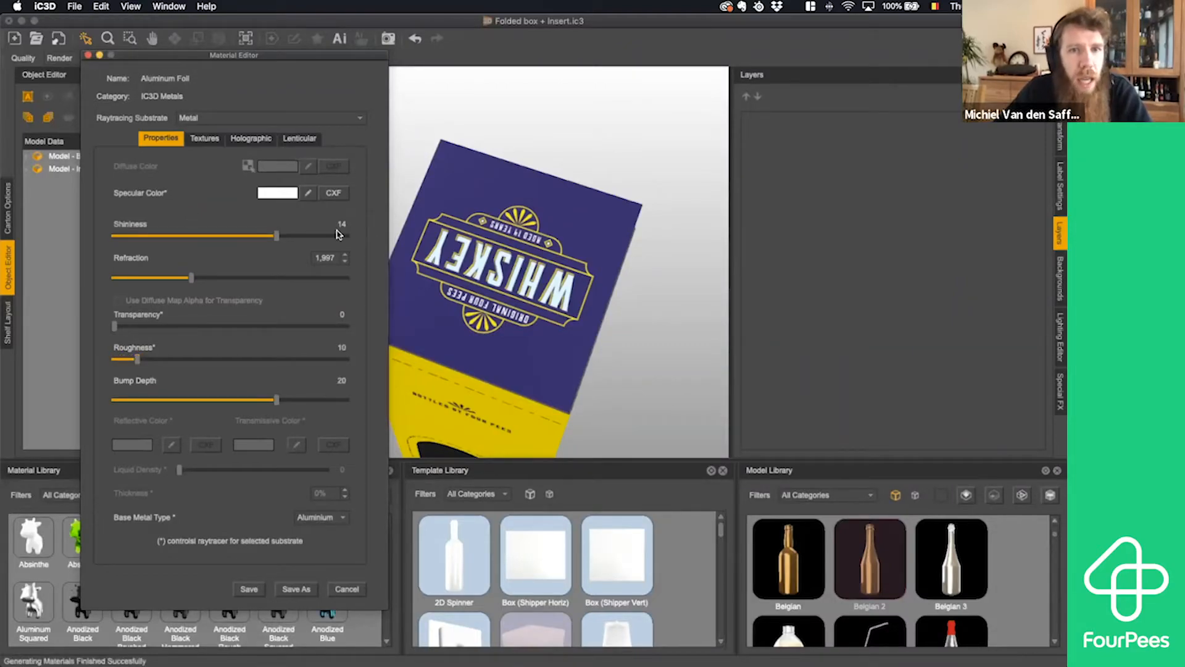
click(287, 235)
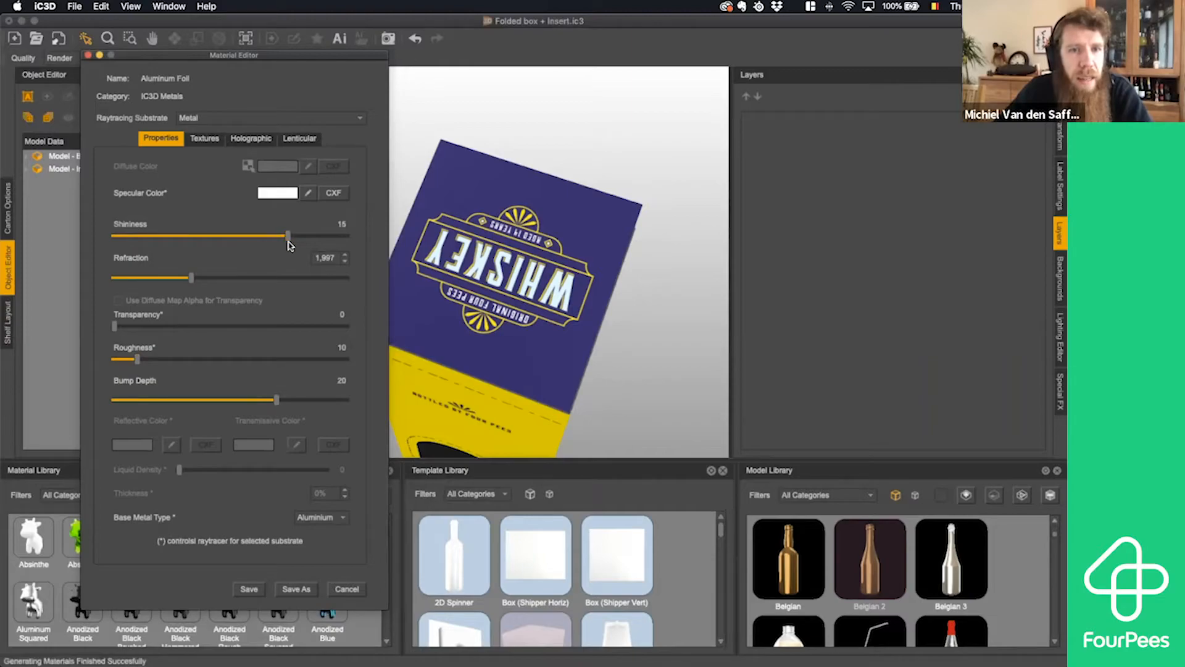
click(251, 589)
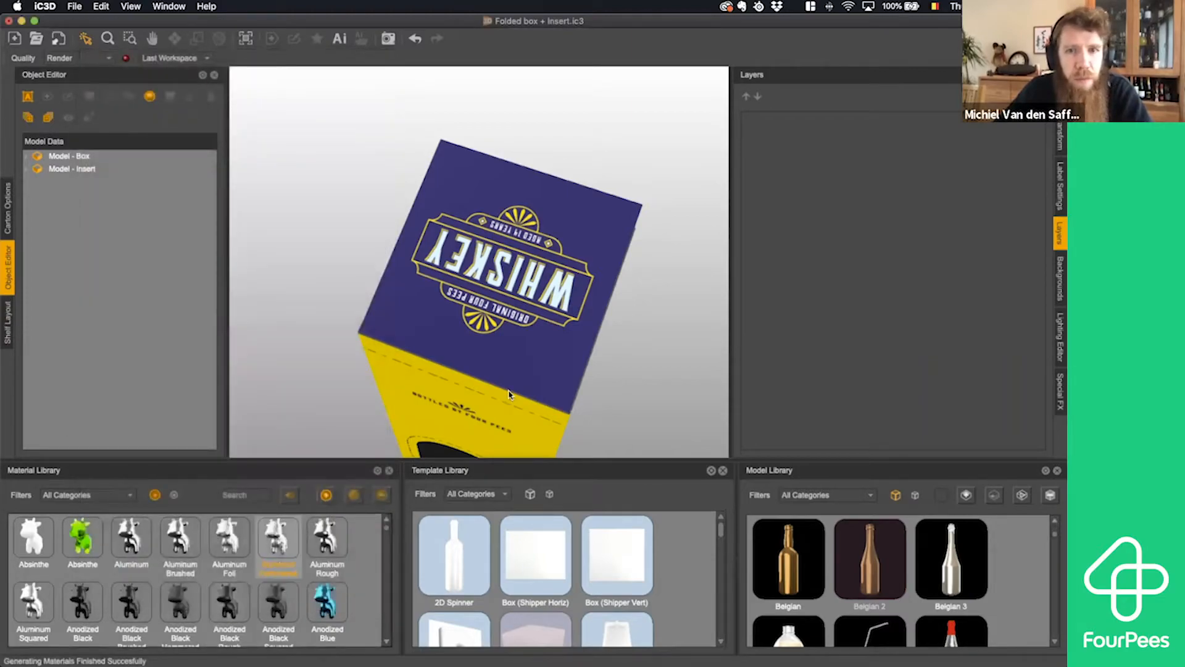
- Select the box and examine the silver foil effect on the side panel's 14 years artwork from several angles
drag(584, 363, 534, 307)
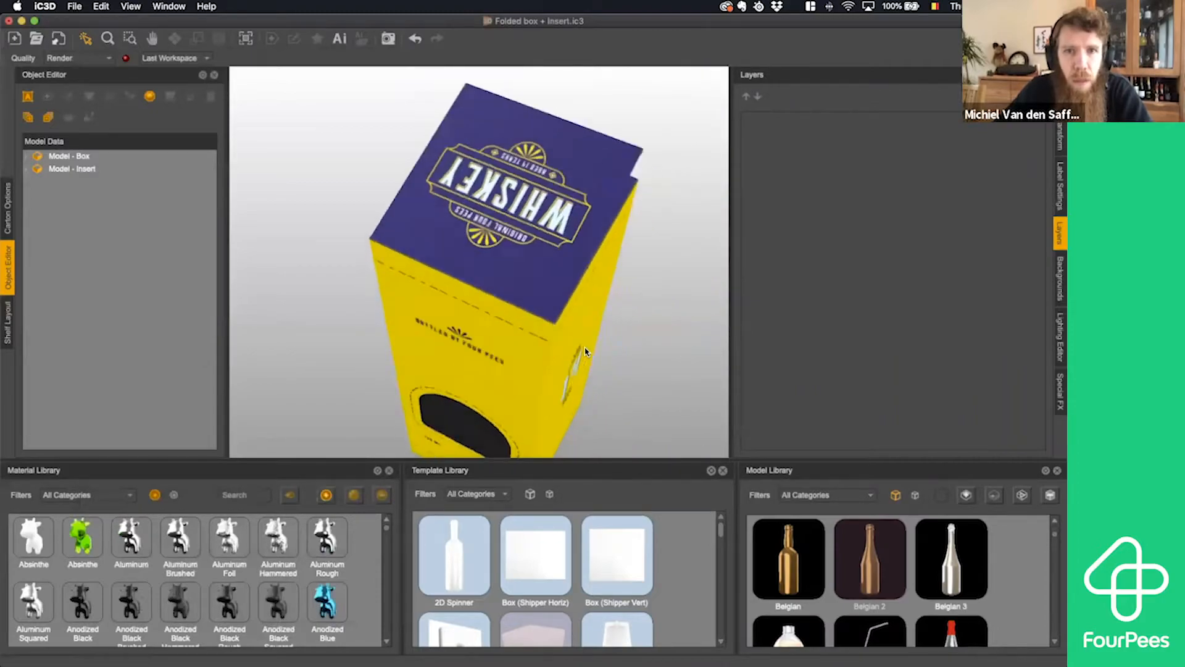
click(590, 272)
mouse_move(640, 279)
mouse_down()
mouse_move(693, 259)
mouse_move(629, 270)
mouse_up()
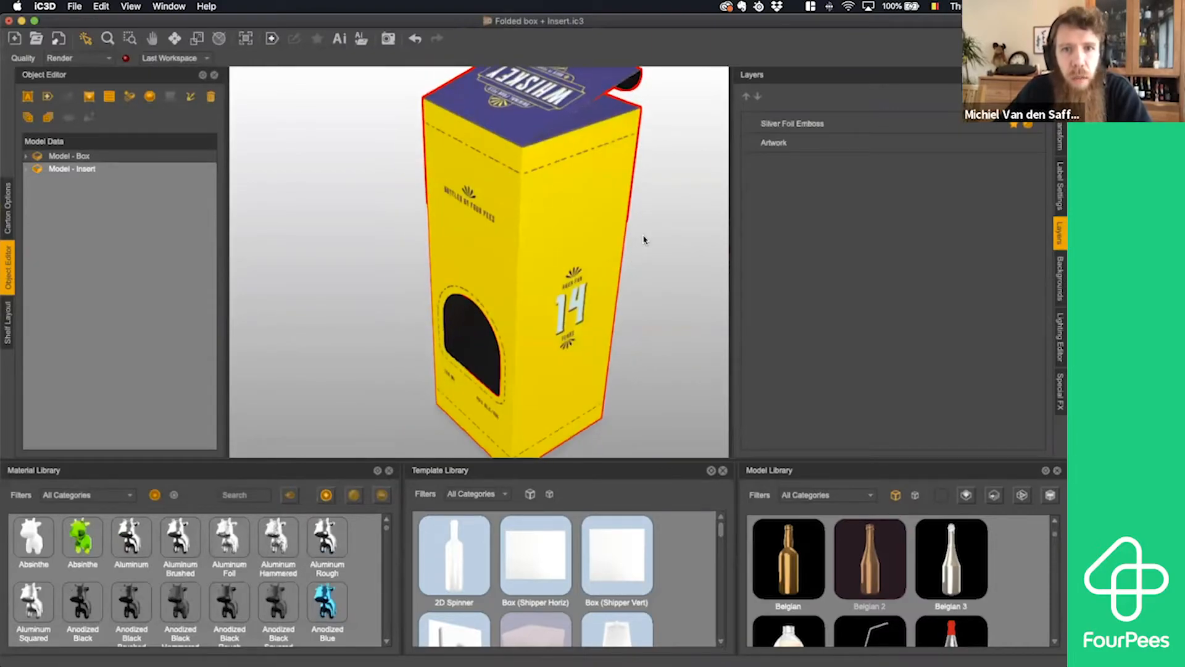
drag(647, 267, 408, 249)
scroll(622, 276, up, 5)
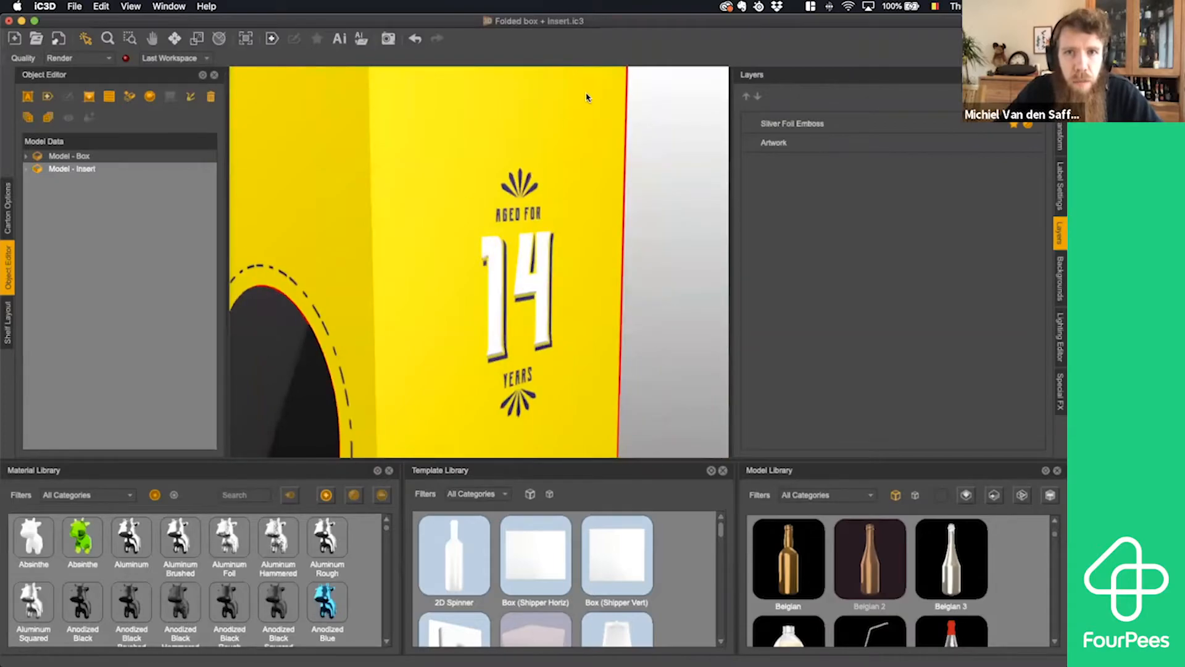
drag(583, 288, 625, 292)
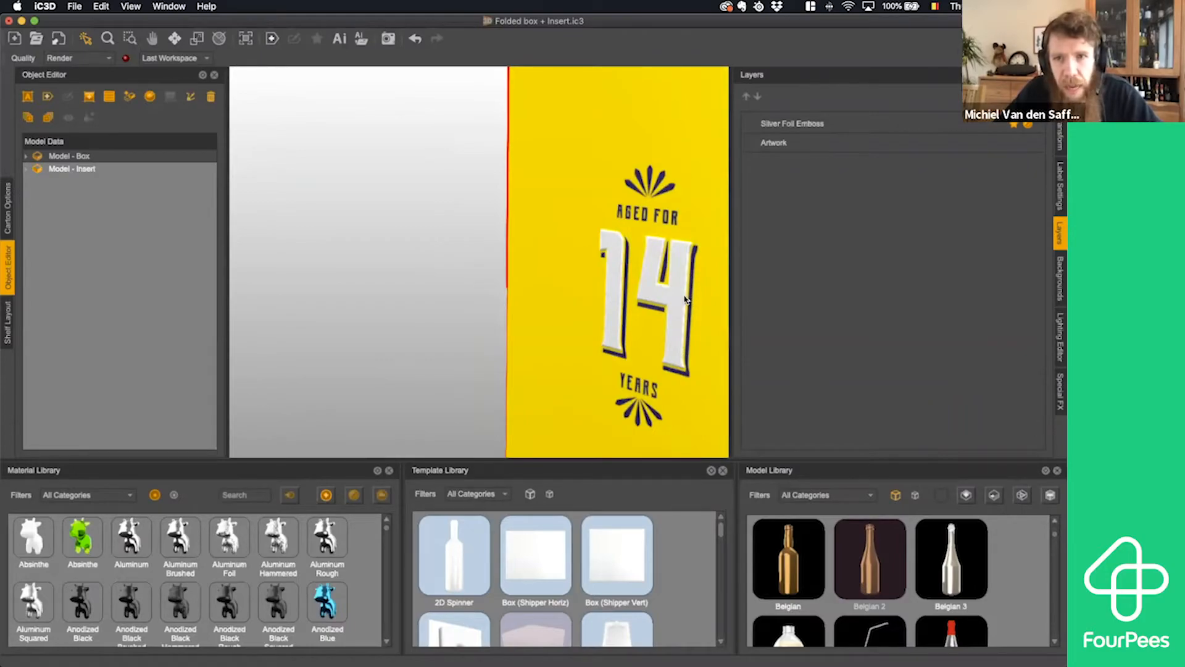
drag(686, 300, 519, 251)
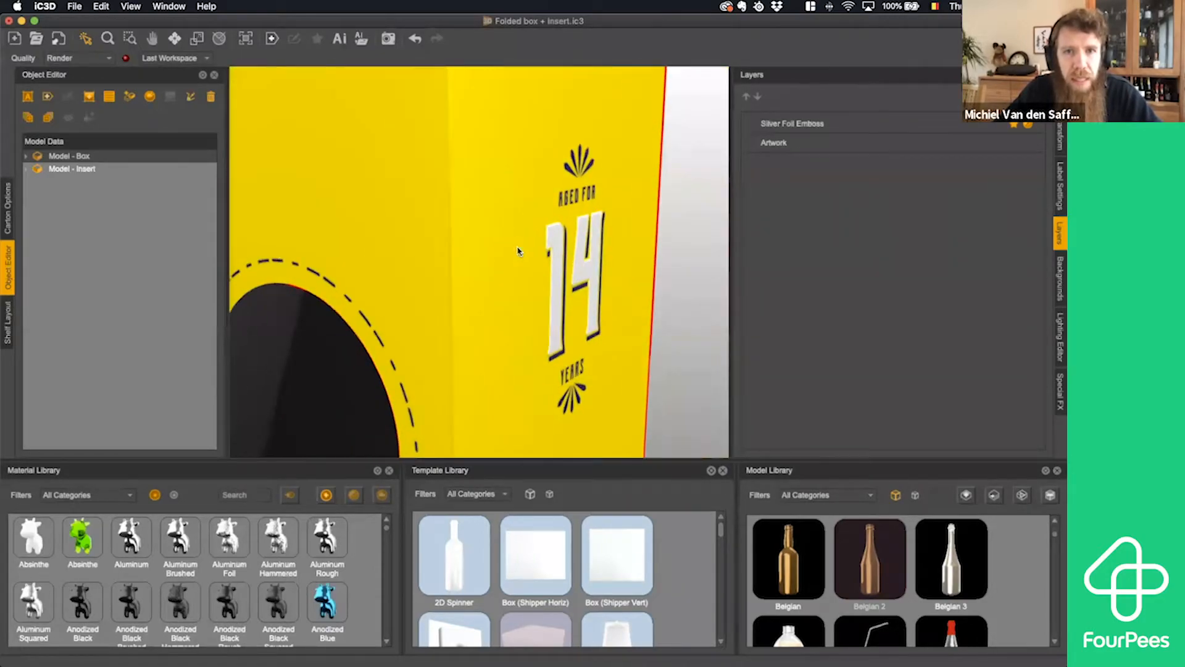
scroll(519, 251, up, 5)
scroll(513, 206, down, 10)
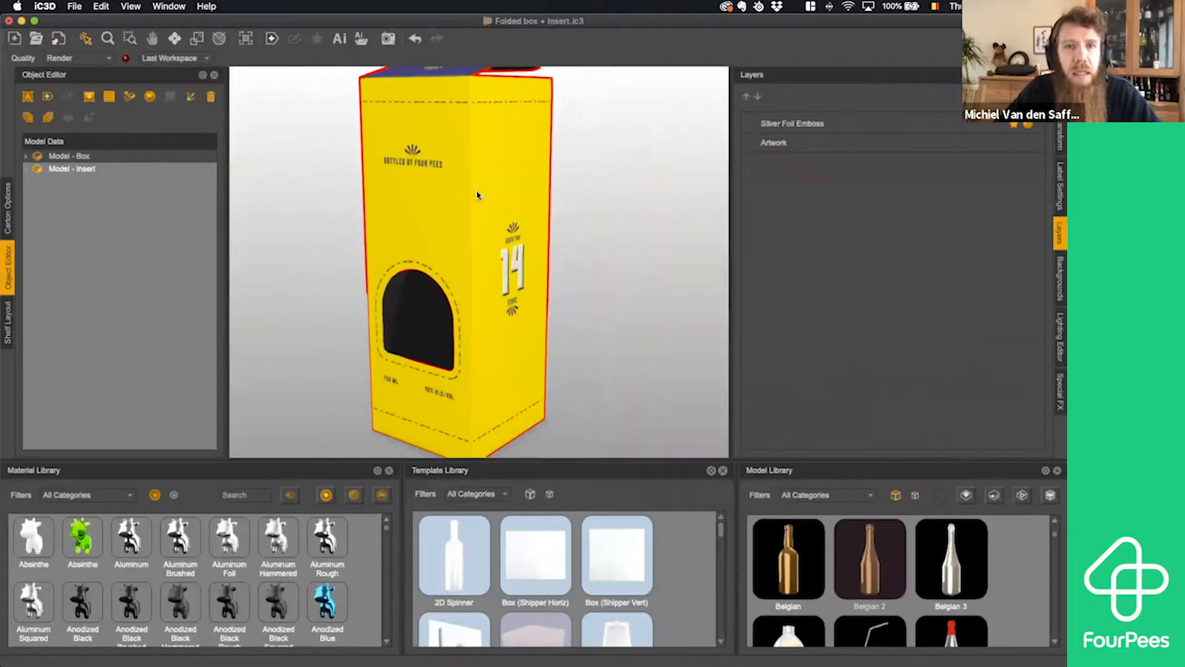
drag(477, 195, 428, 229)
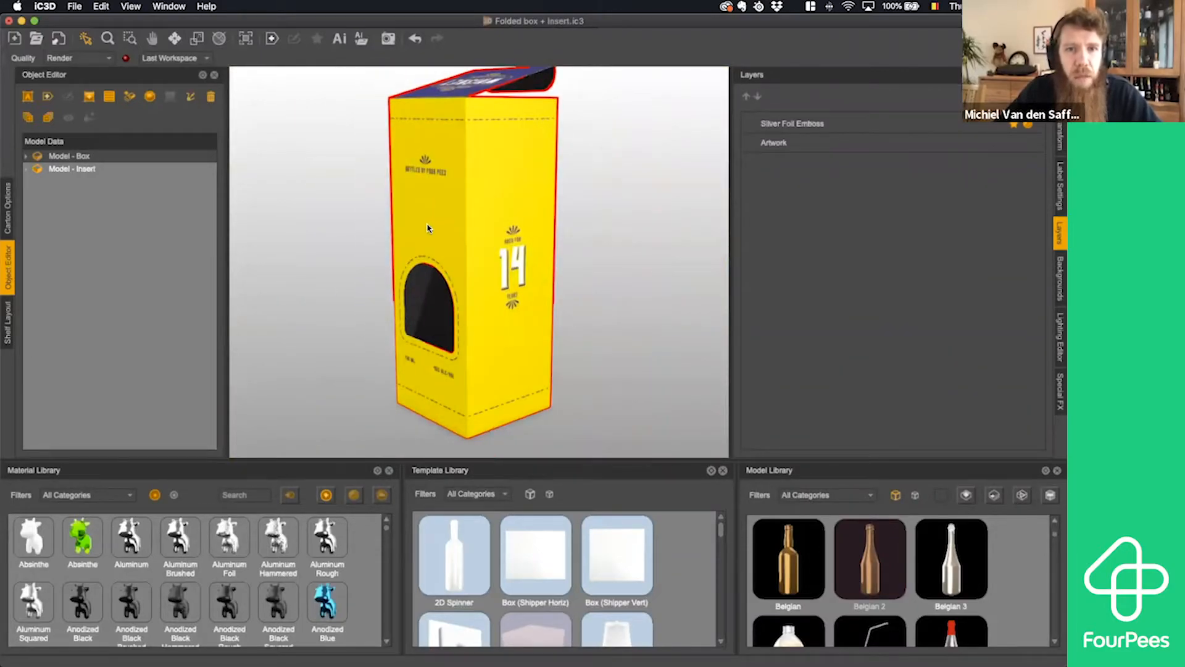
- Start a spot effect named Blue emboss on Blue spot color and look through all materials for a suitable effect material
drag(450, 383, 698, 294)
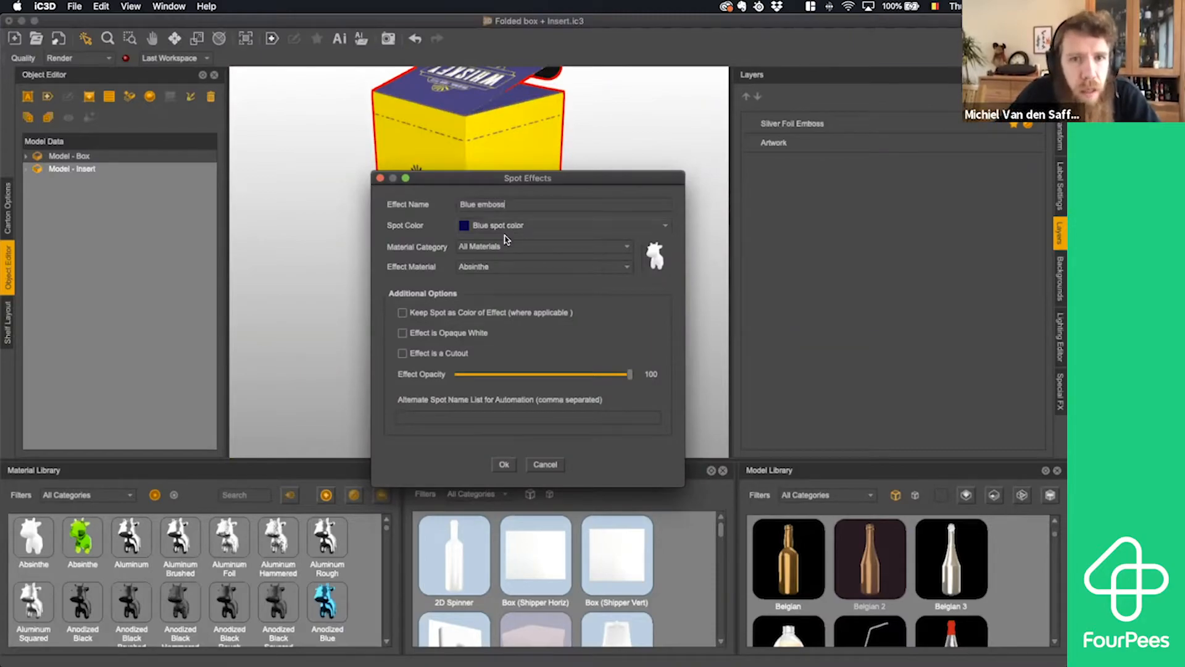
click(493, 269)
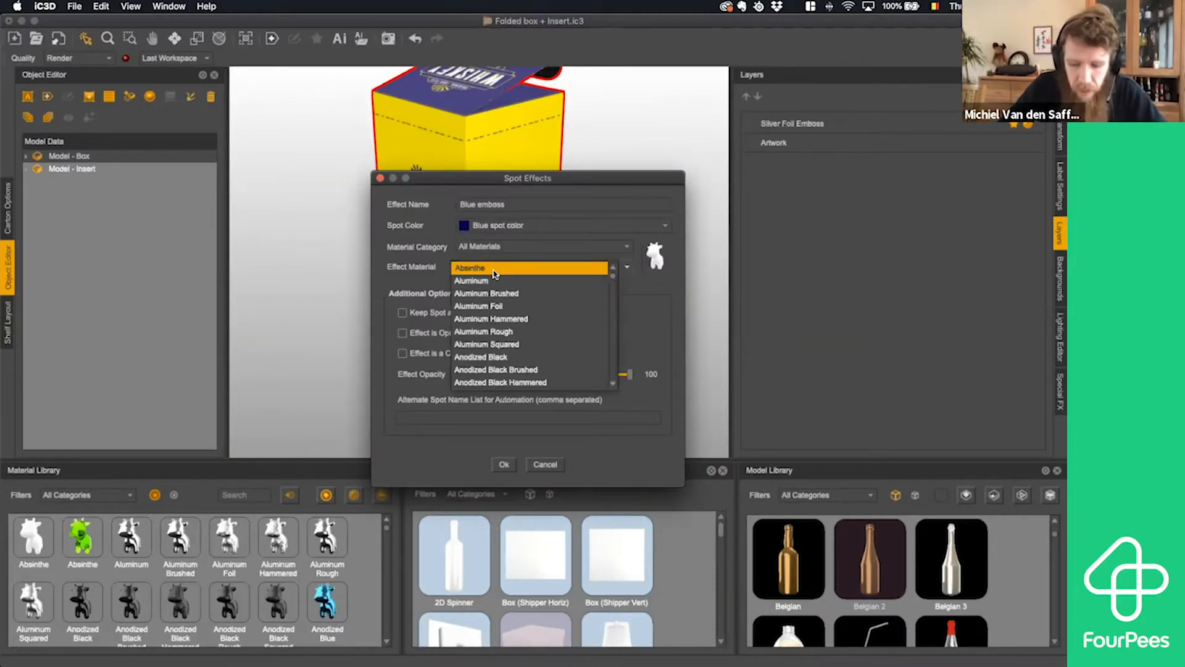
key(p)
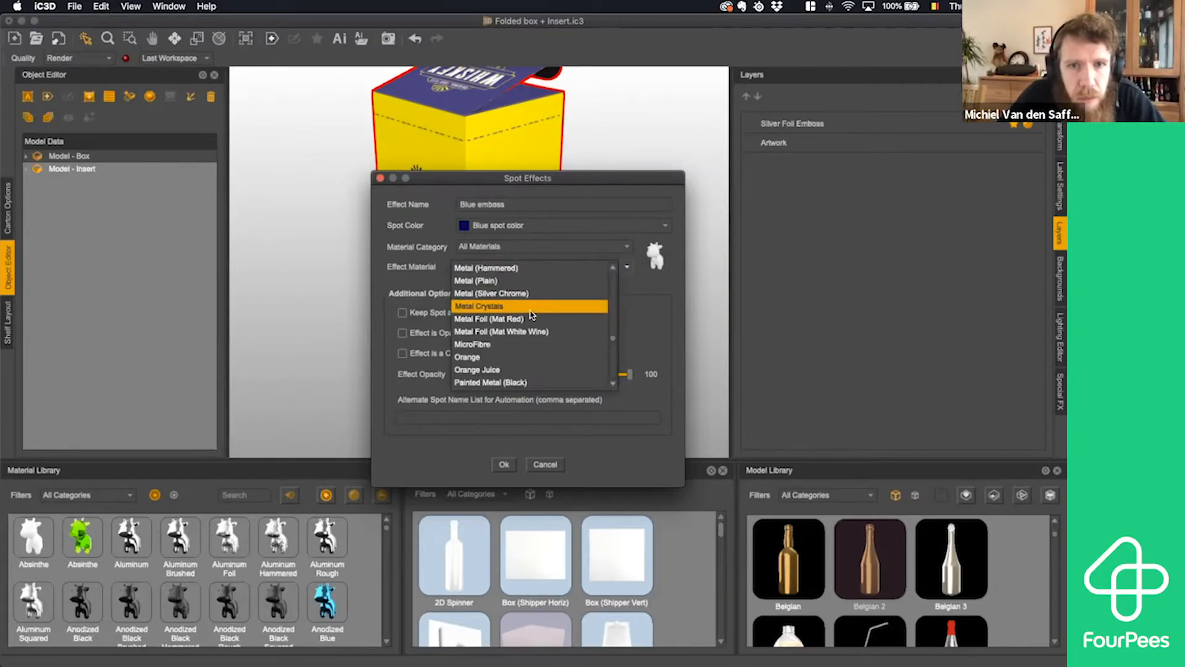
scroll(531, 314, up, 5)
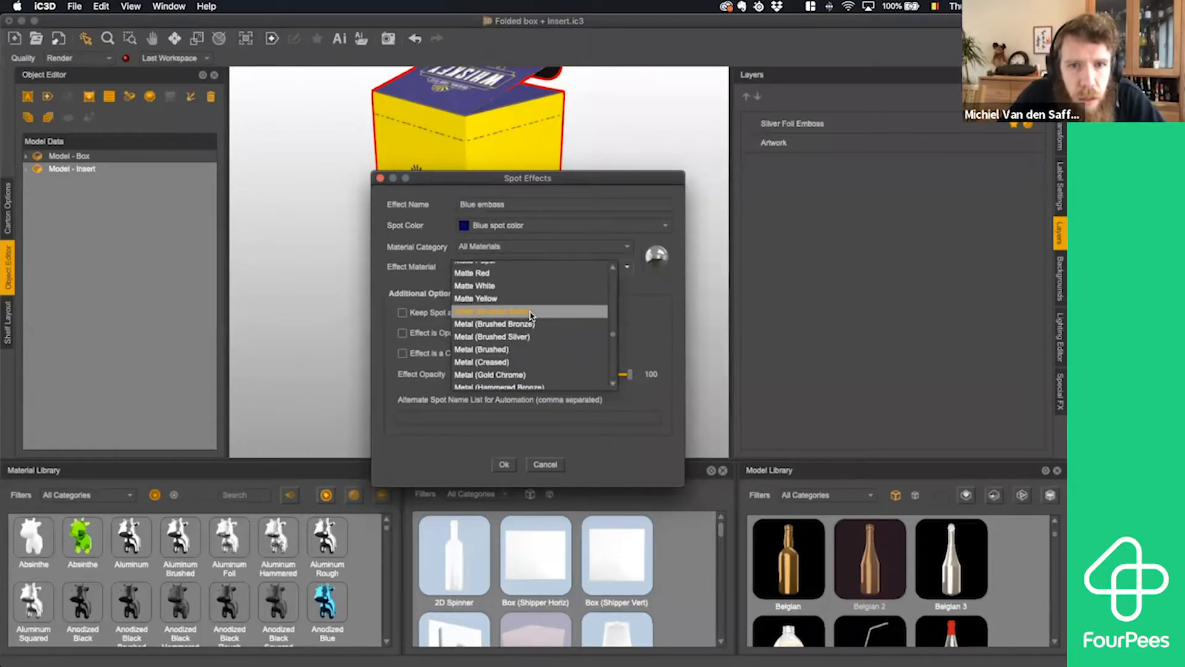
text(blu)
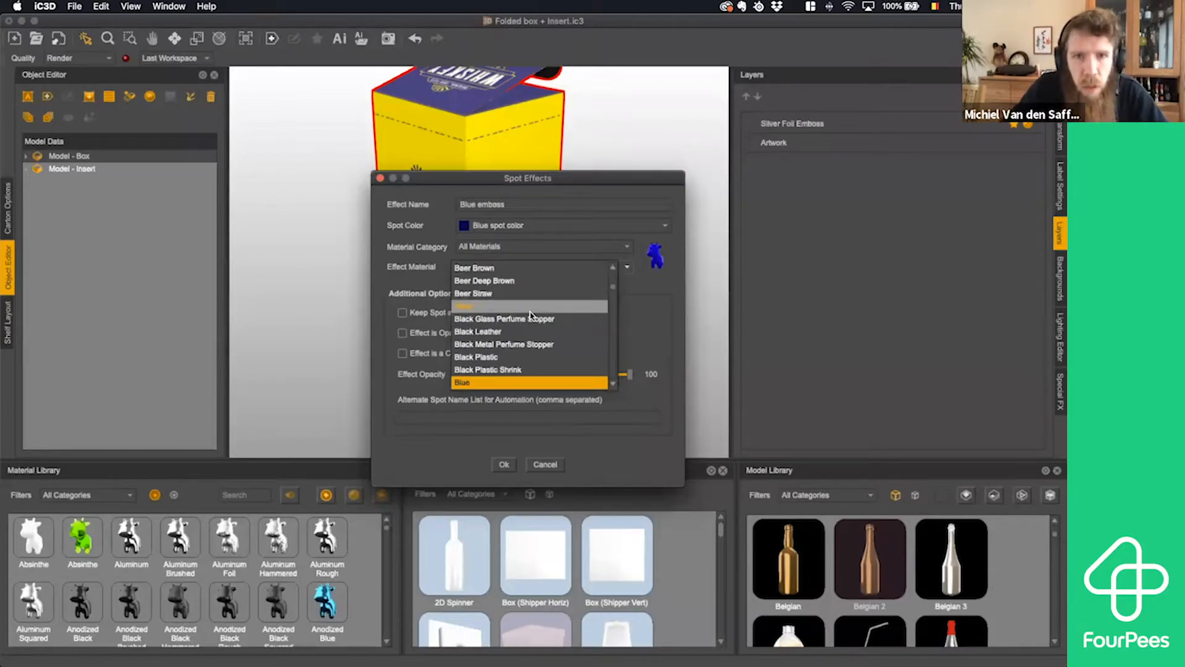
scroll(531, 315, down, 3)
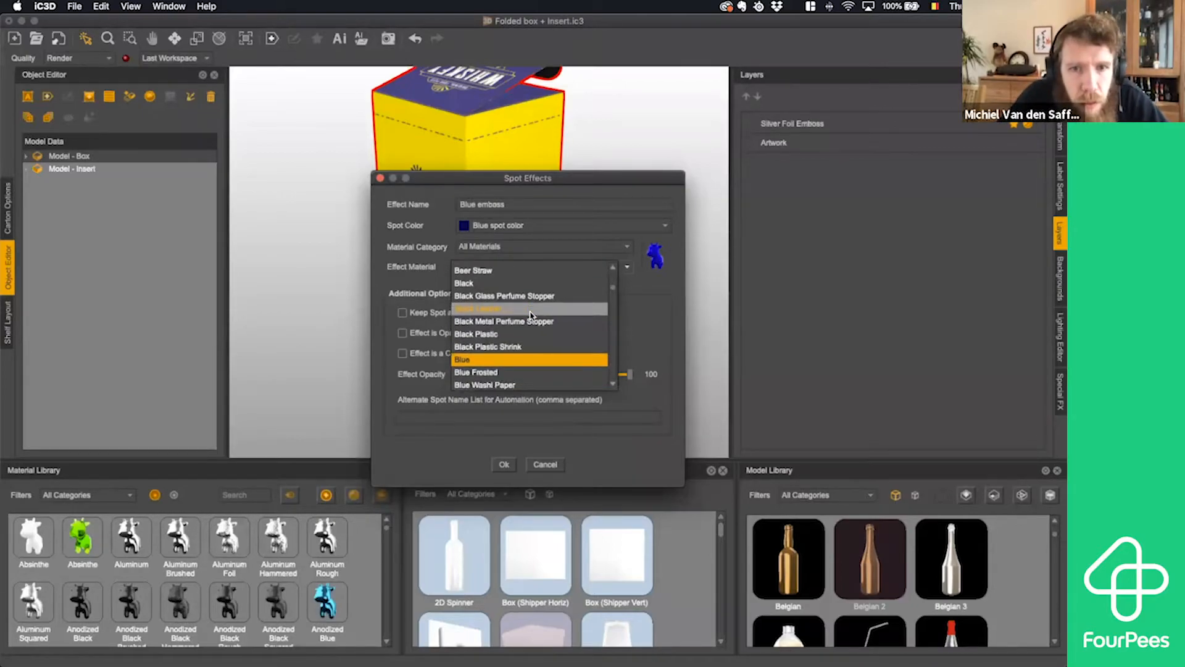
scroll(531, 317, down, 1)
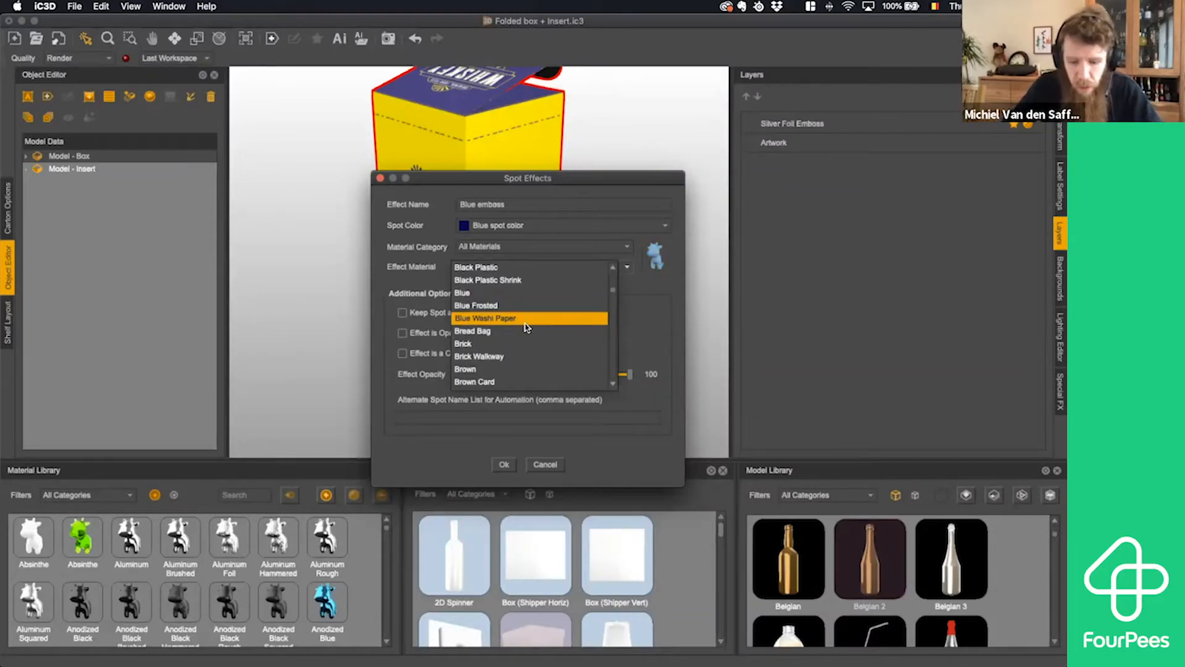
text(red)
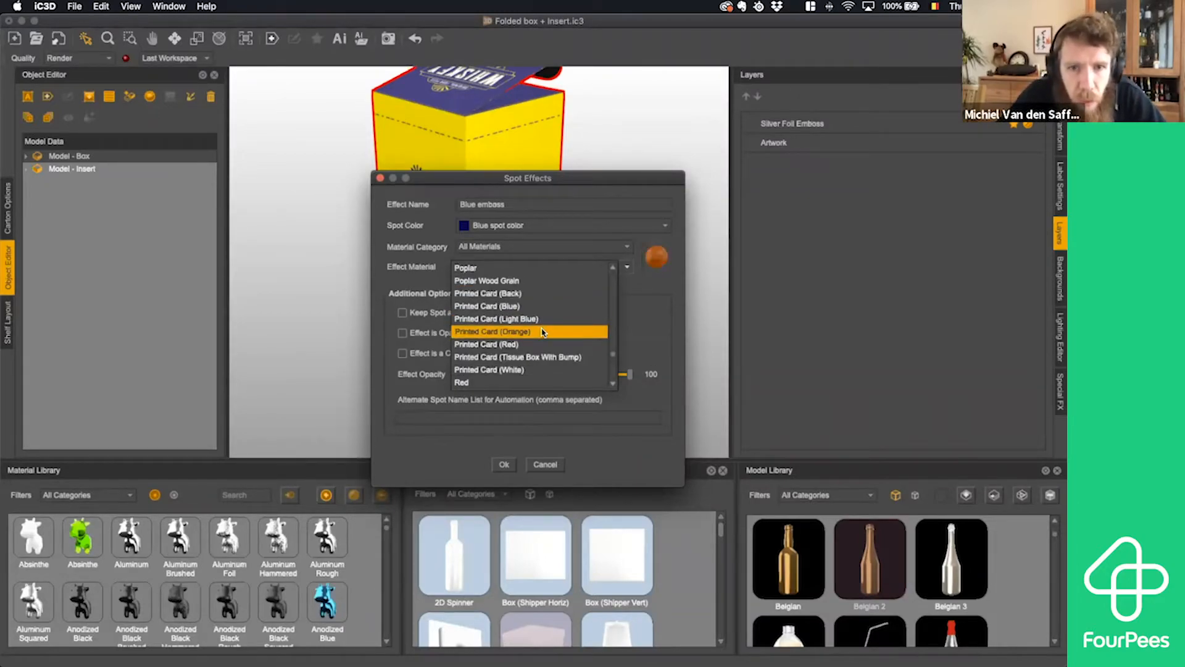
scroll(544, 333, down, 3)
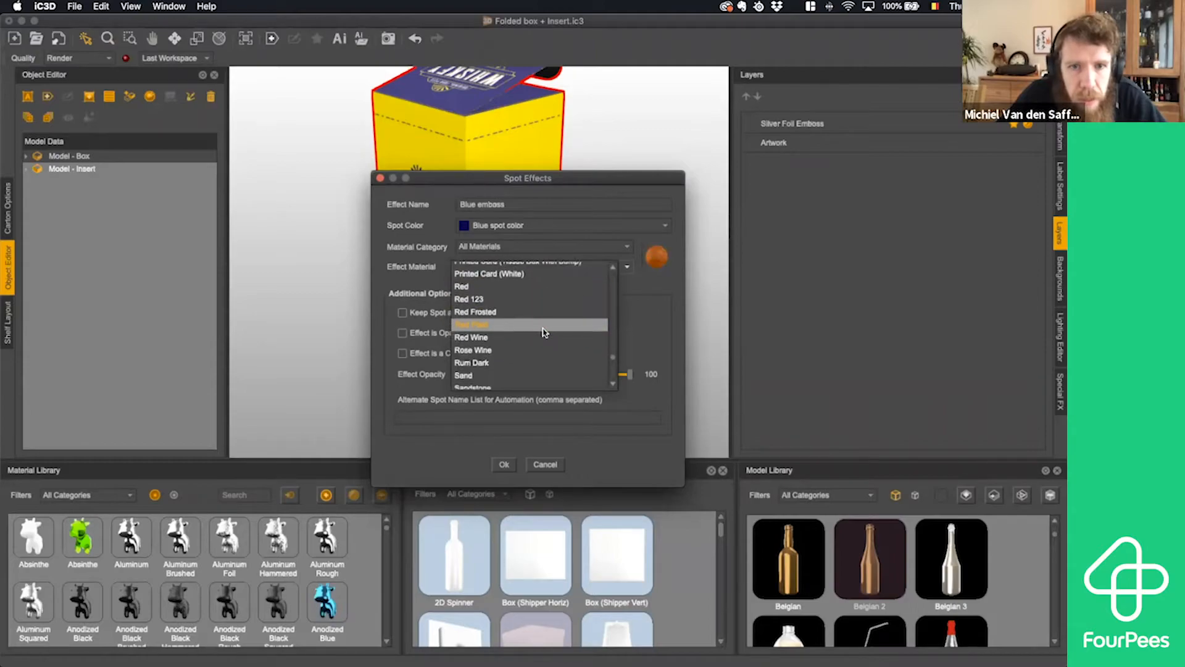
scroll(543, 332, down, 2)
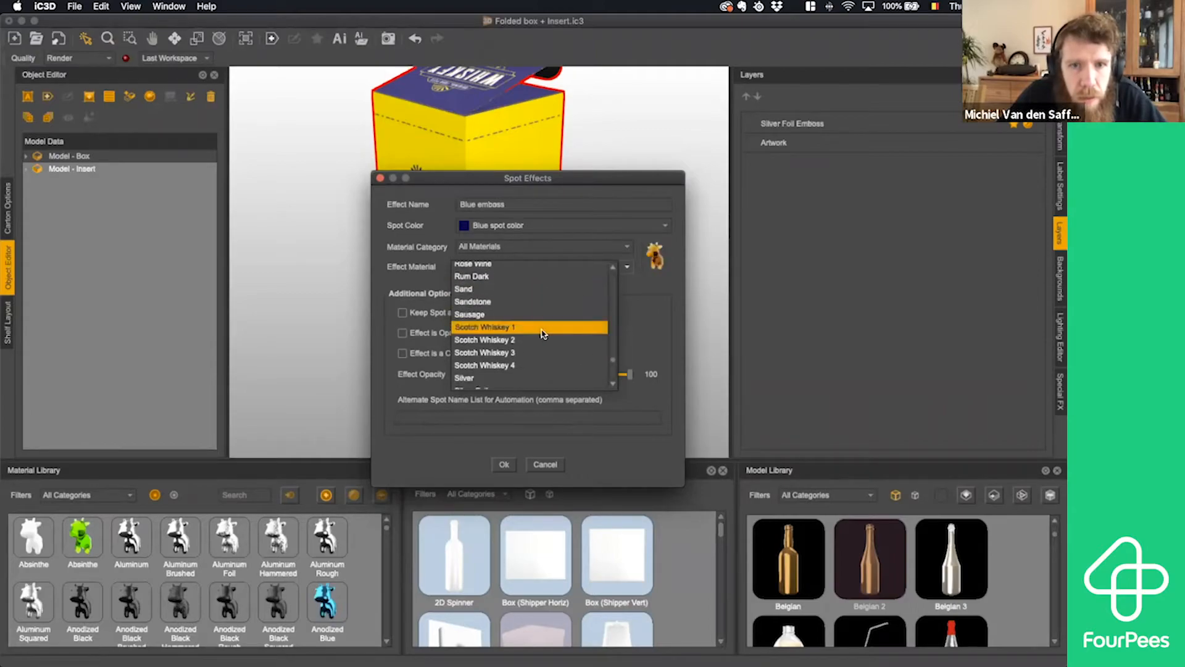
scroll(542, 334, up, 3)
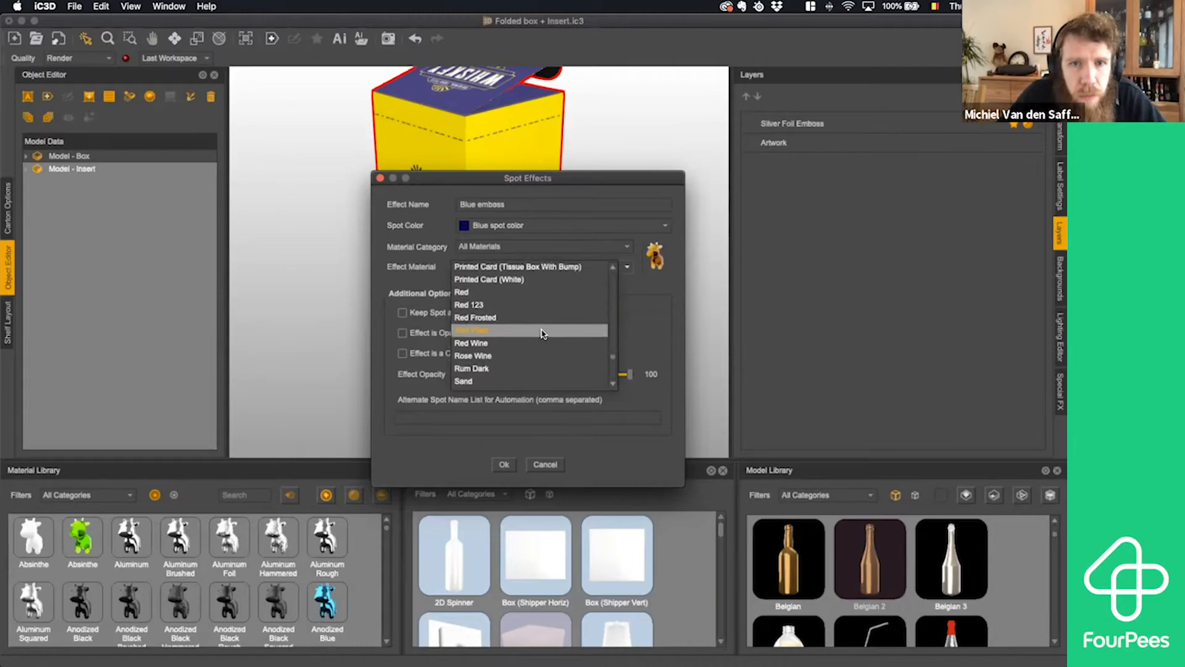
scroll(544, 317, up, 4)
click(501, 250)
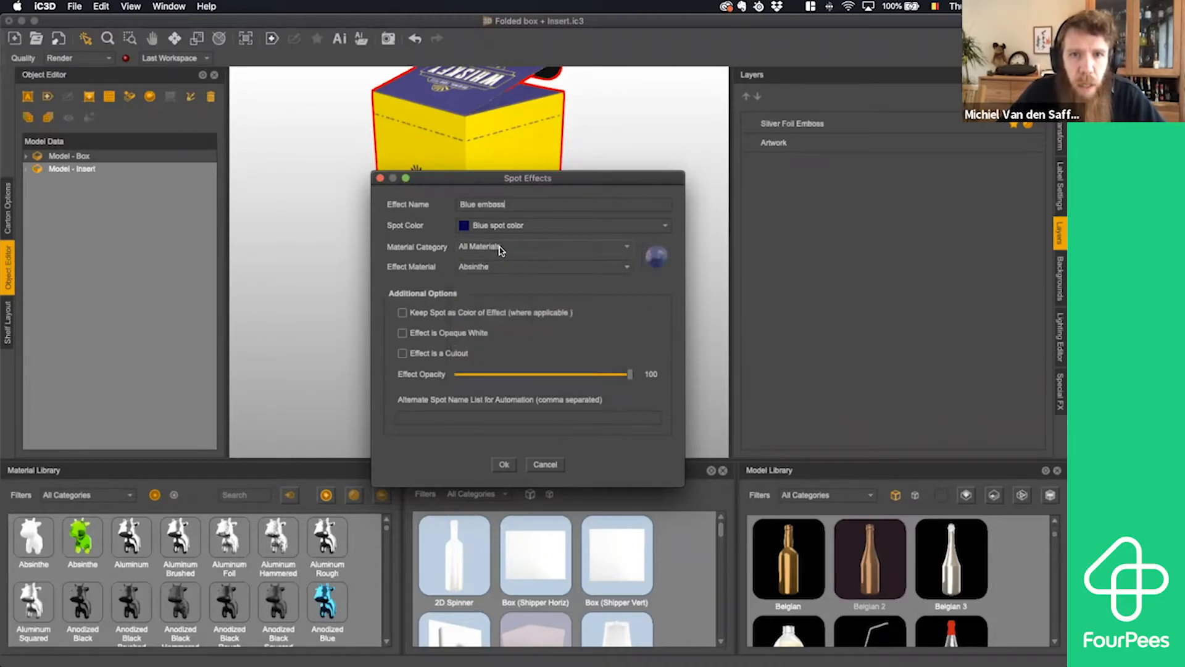
- Assign Anodized Red from IC3D Metals as the effect material, keep the spot as the effect's color, and create the effect
click(504, 249)
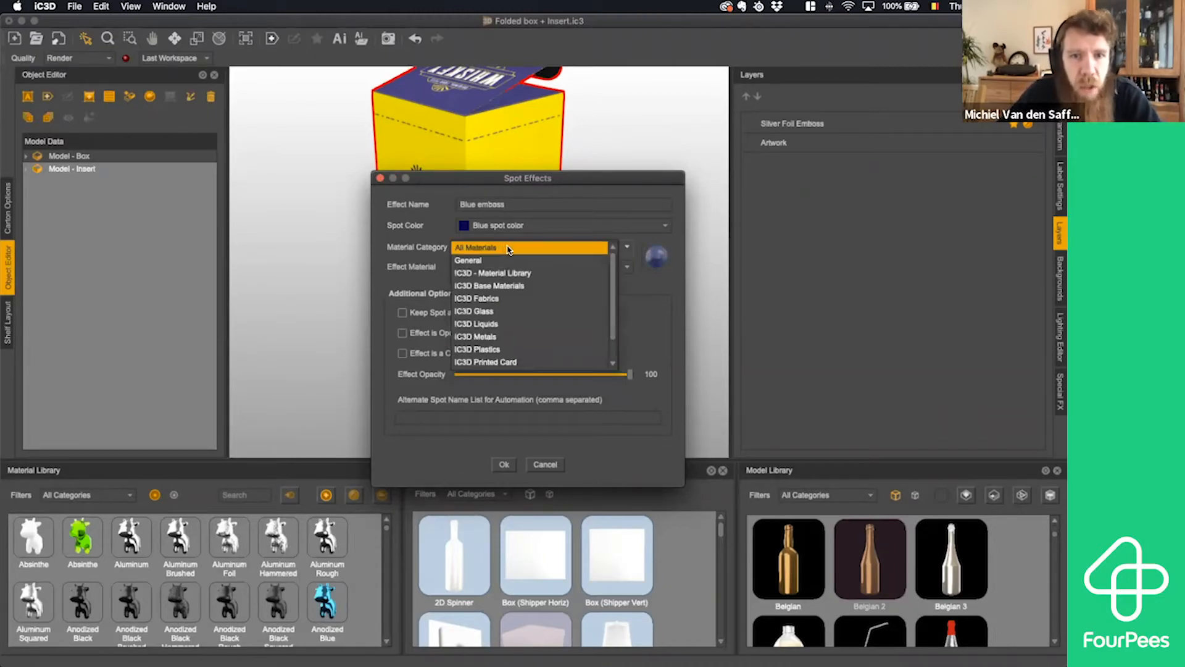
click(502, 337)
click(539, 272)
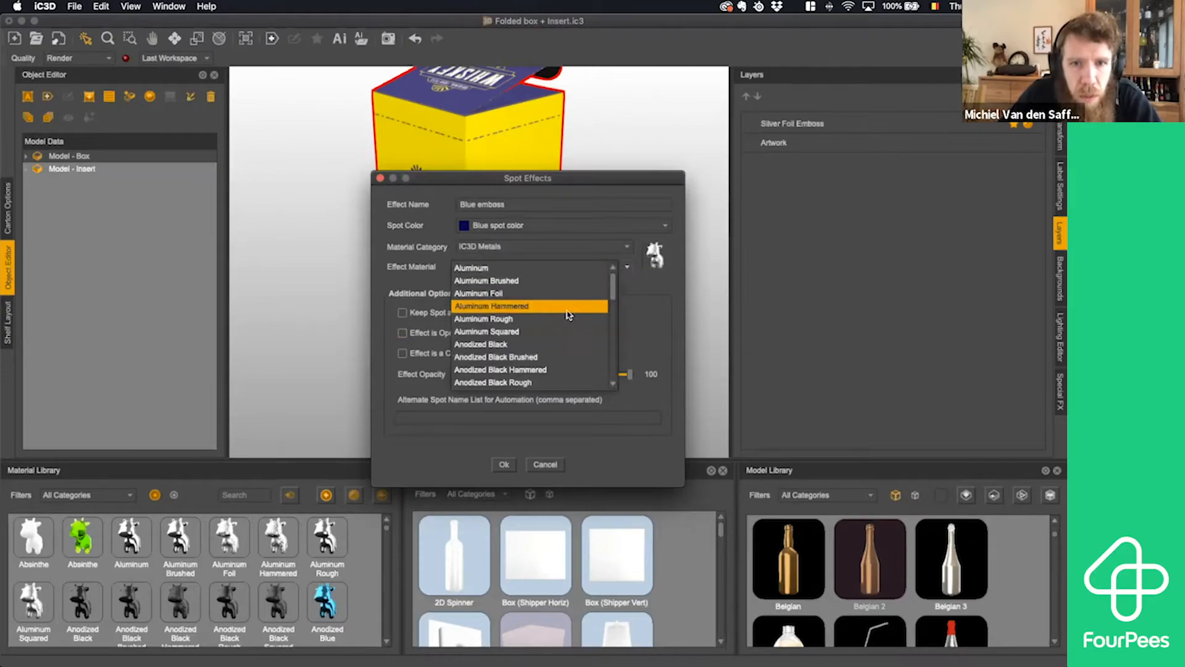
scroll(563, 321, down, 4)
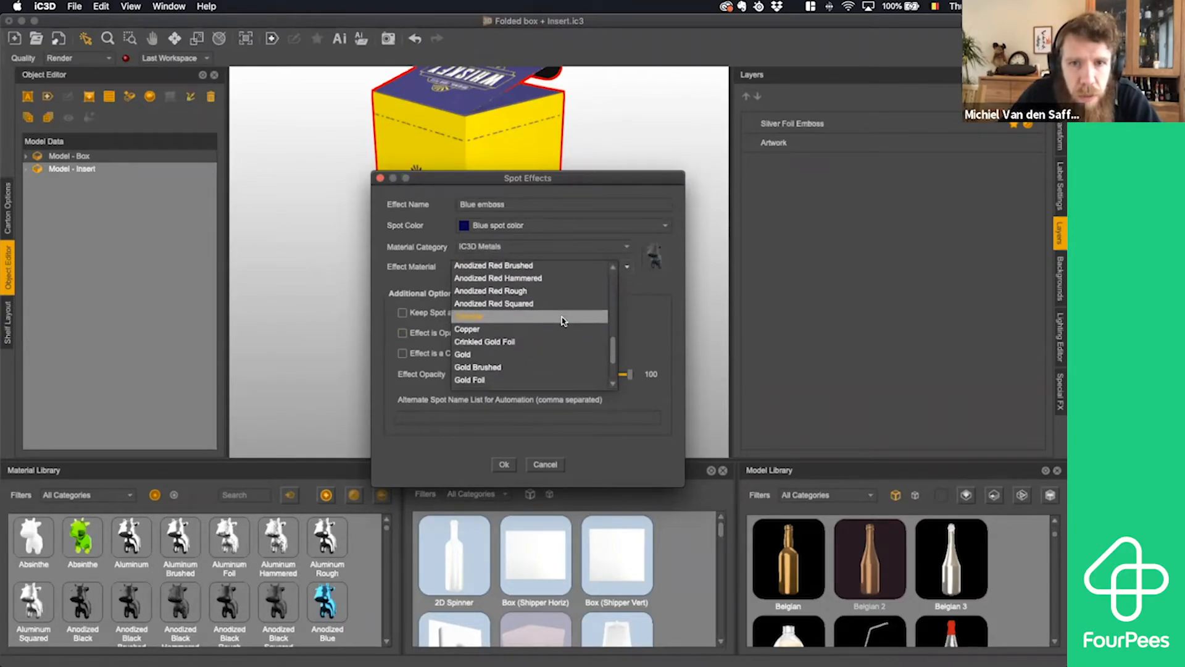
scroll(563, 321, up, 1)
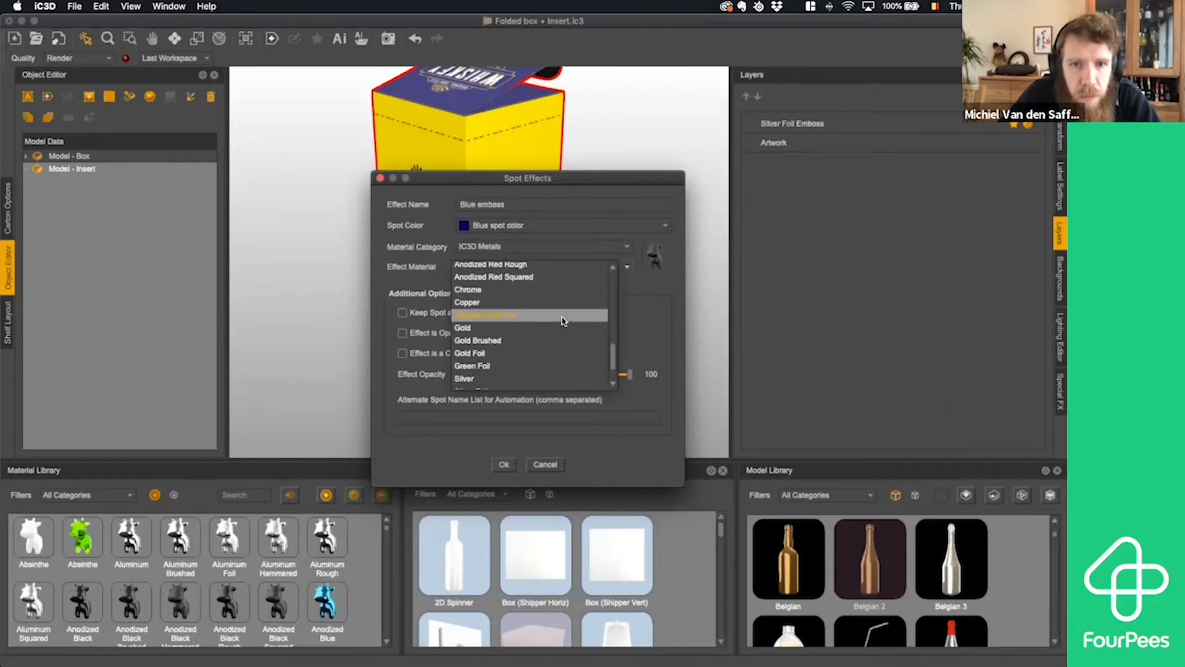
scroll(562, 318, down, 1)
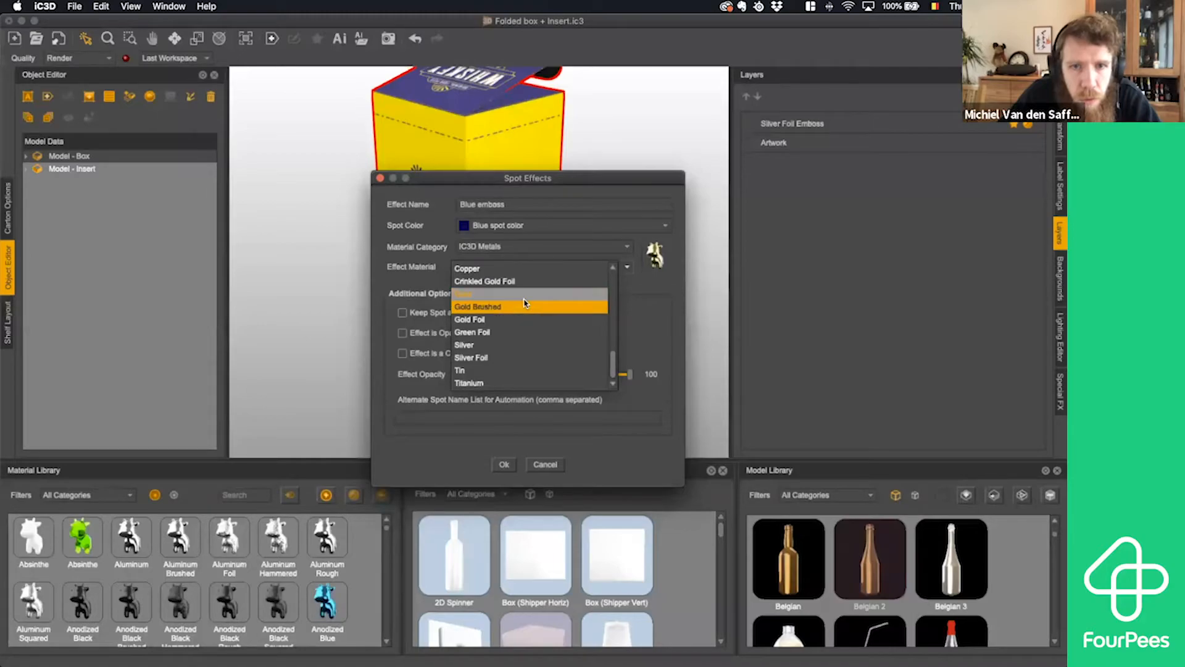
scroll(524, 303, up, 4)
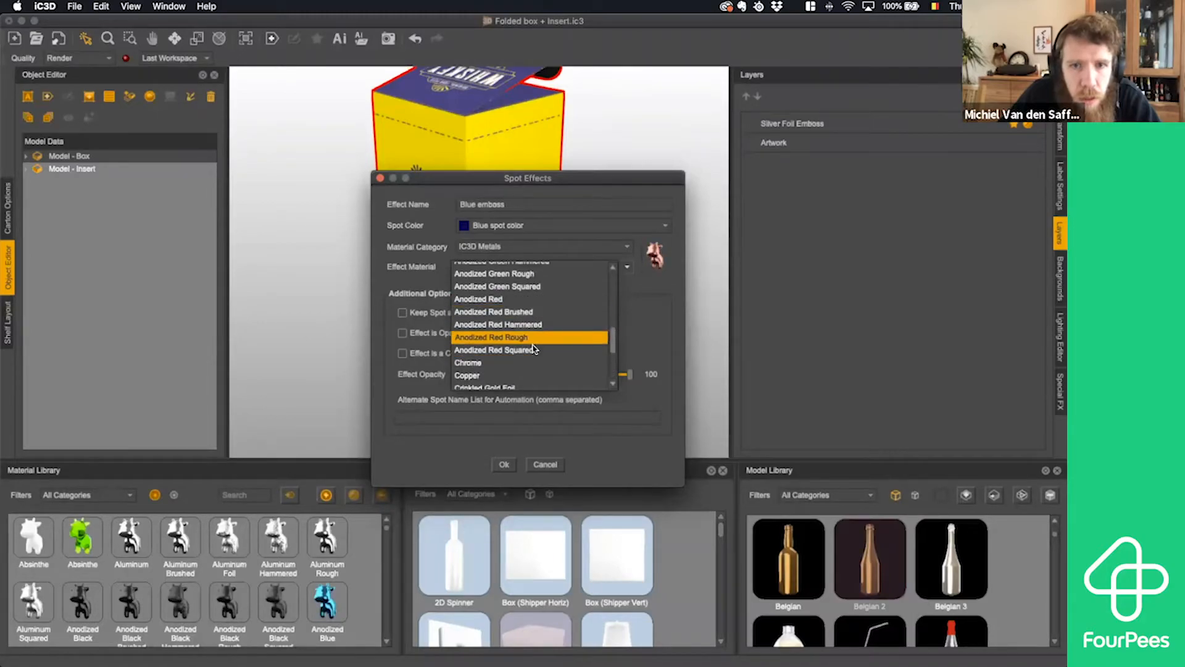
click(532, 300)
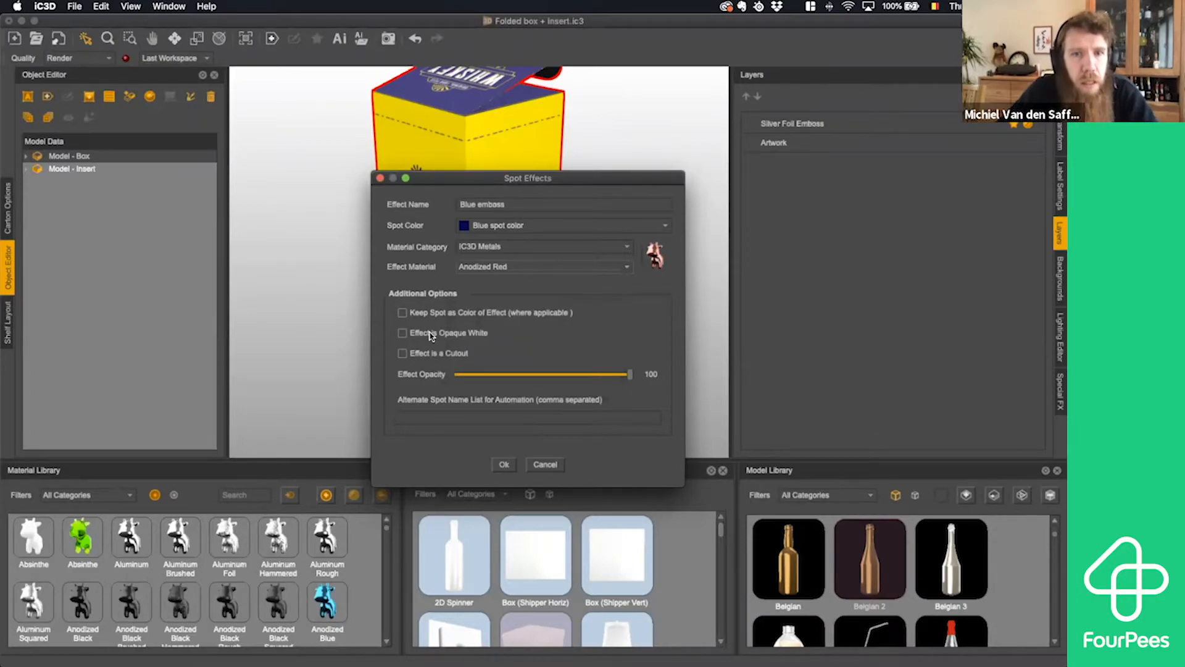
click(403, 313)
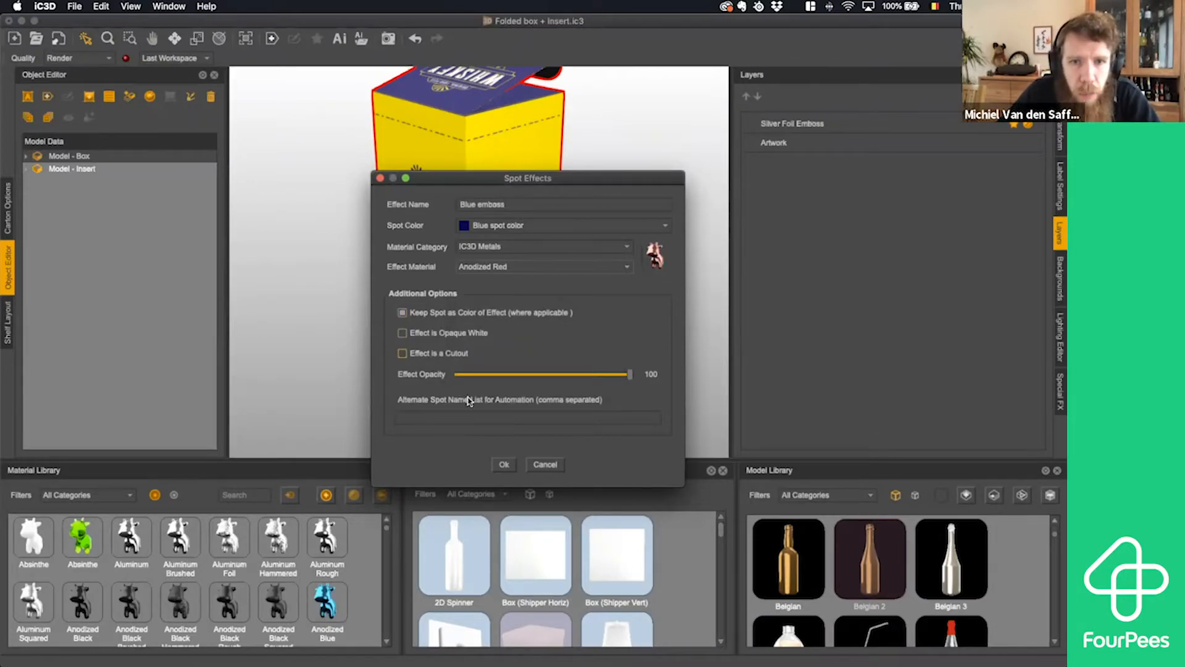
click(505, 465)
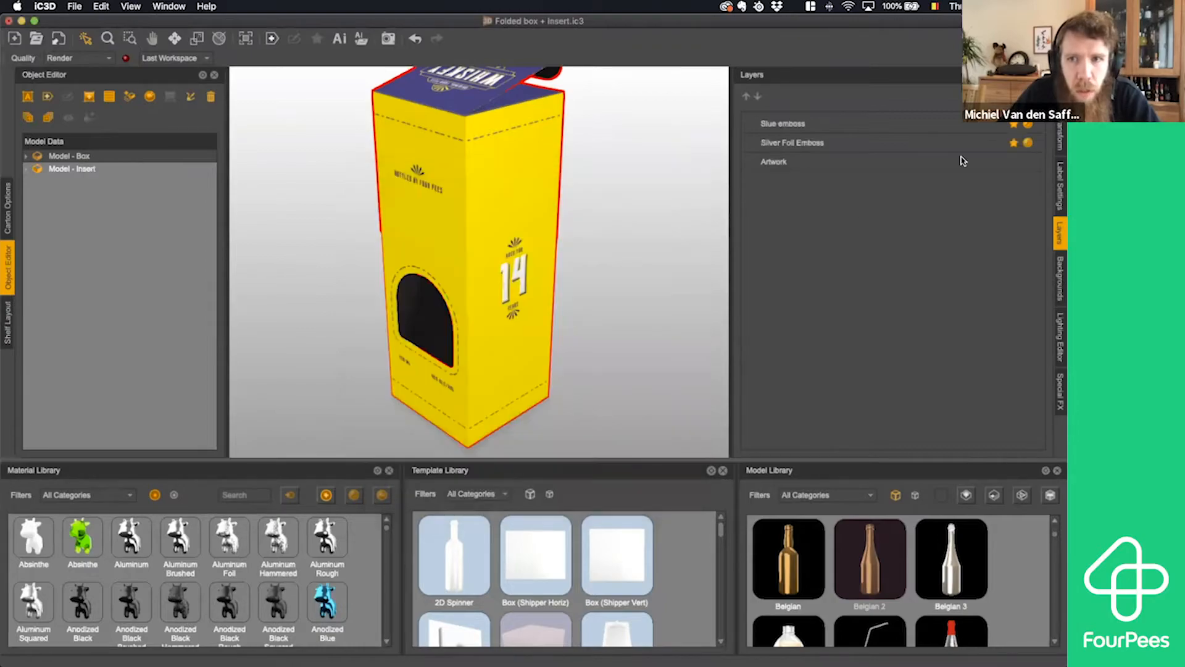
- Open the Blue emboss layer's material for editing with Metal as raytracing substrate and Painted as base metal type
click(1028, 125)
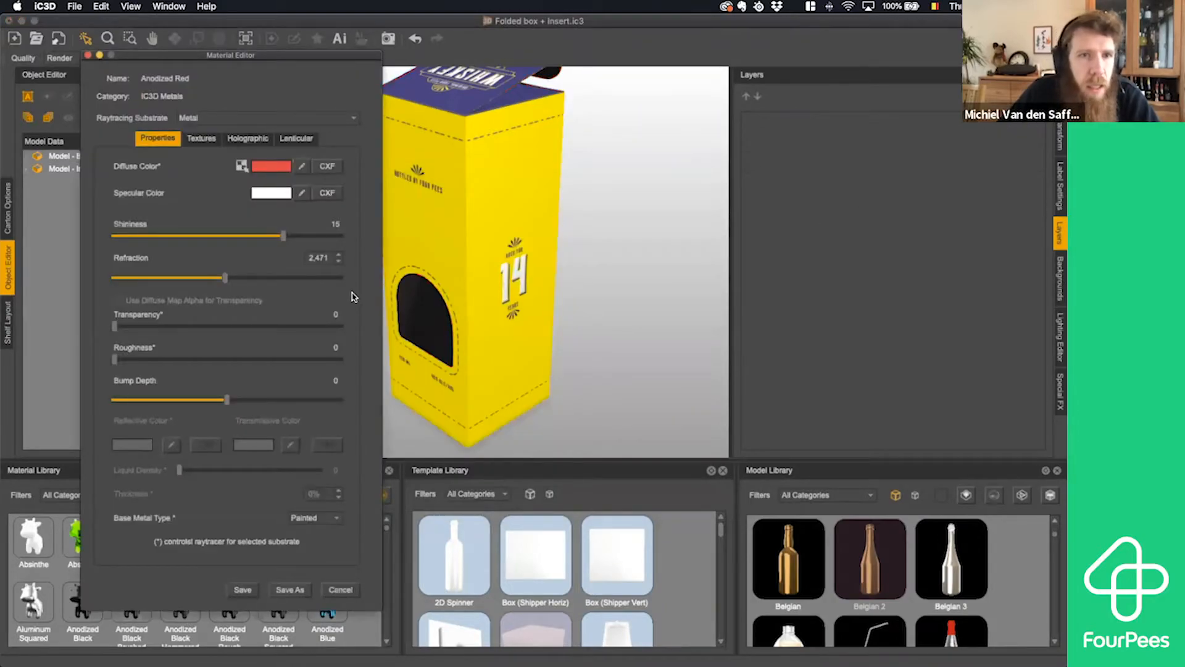
click(222, 119)
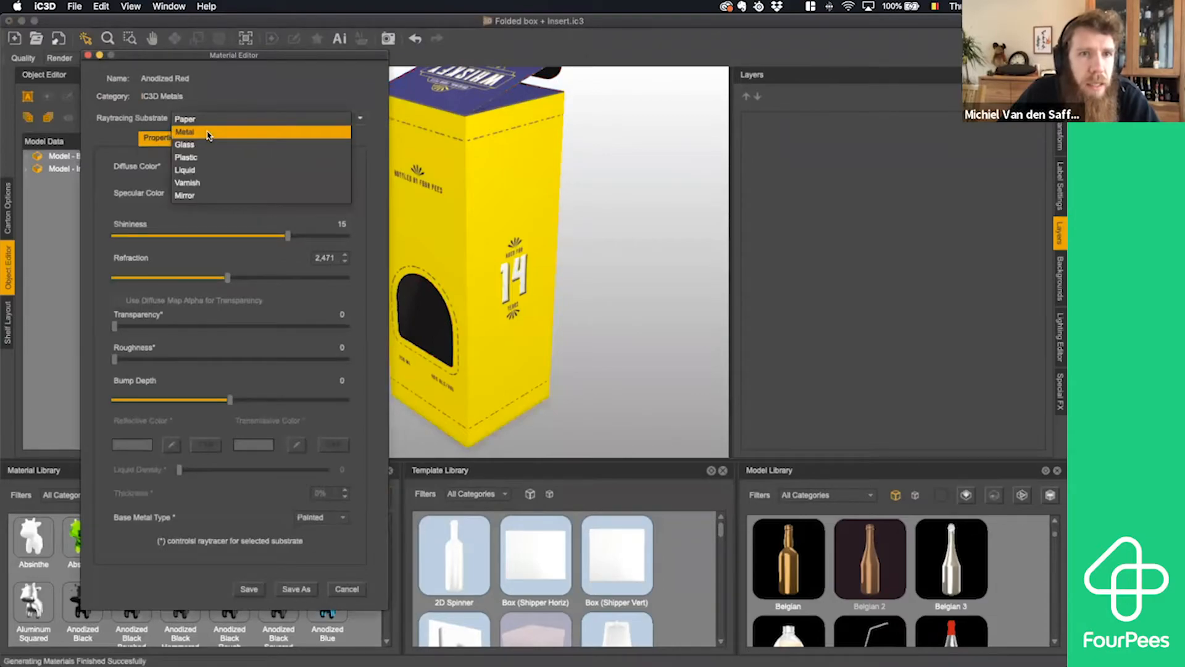
click(209, 133)
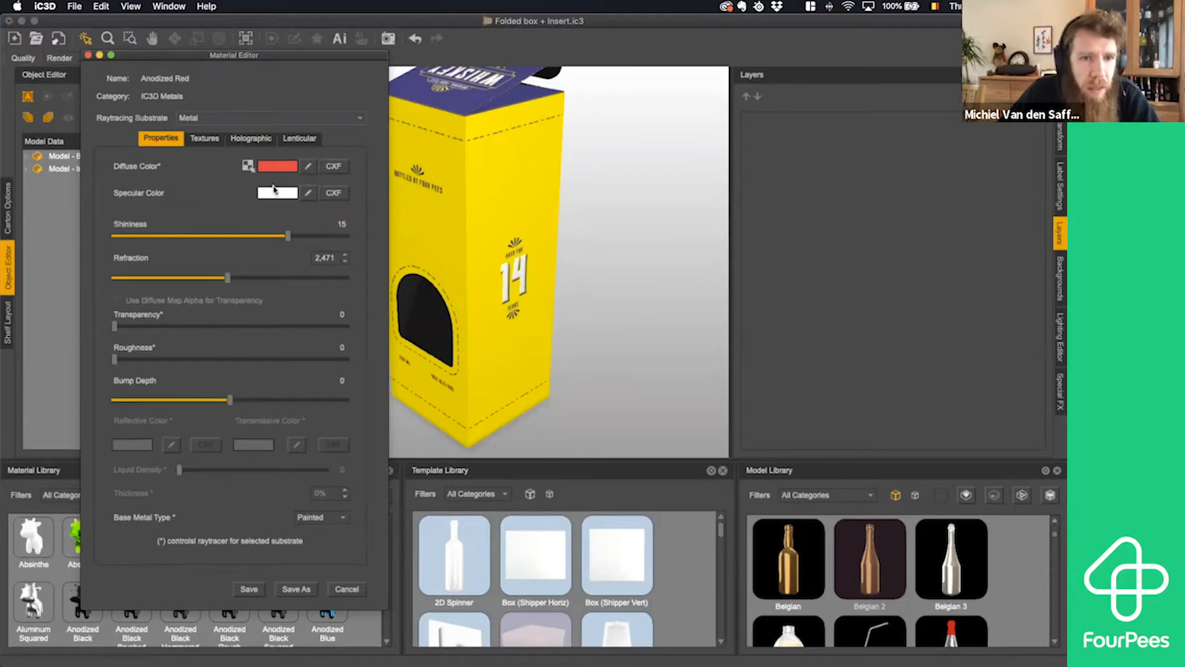
click(311, 519)
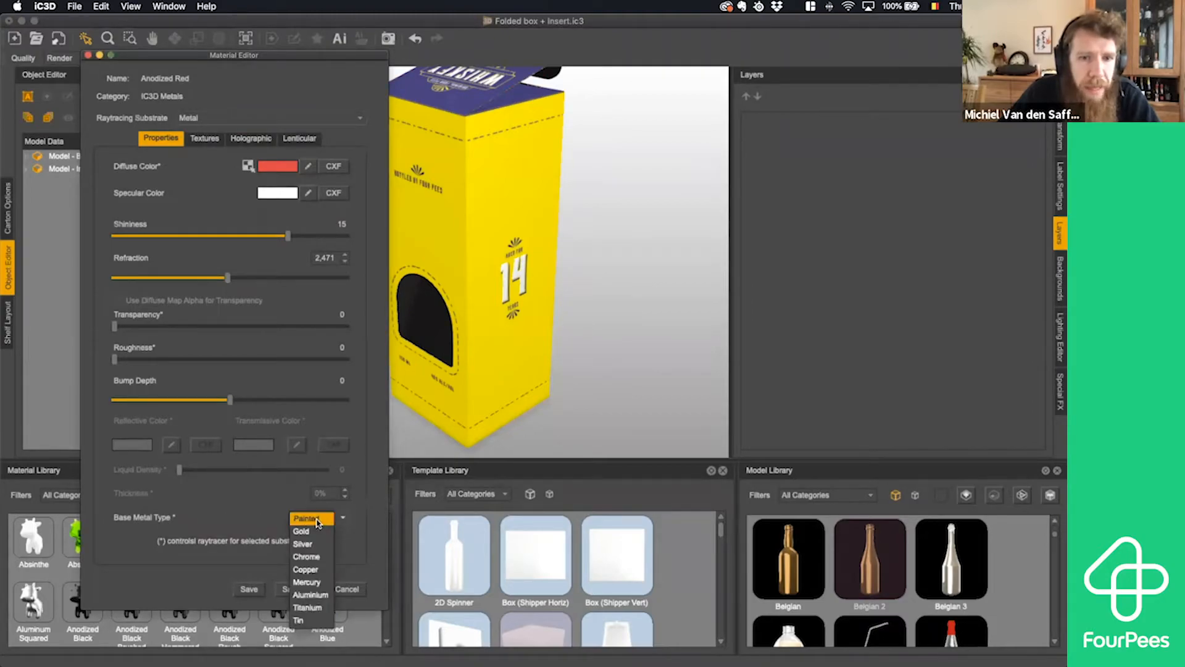
click(317, 521)
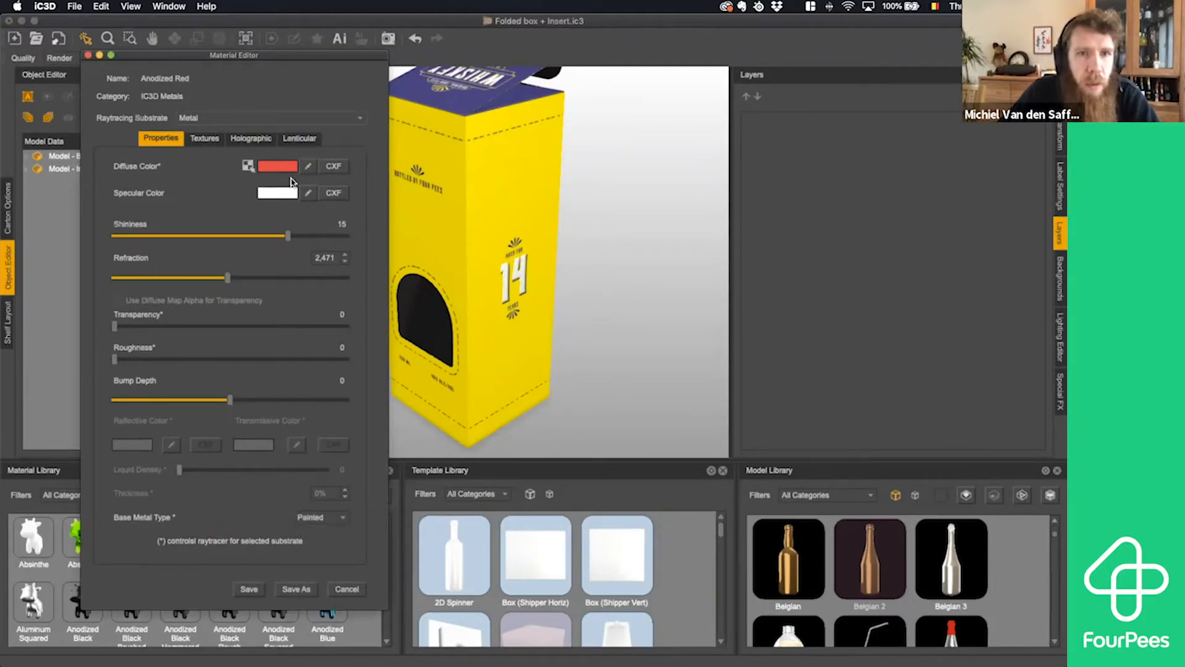
- Set the material's diffuse color to a basic blue, darken it to a deeper shade, and save the material
click(283, 167)
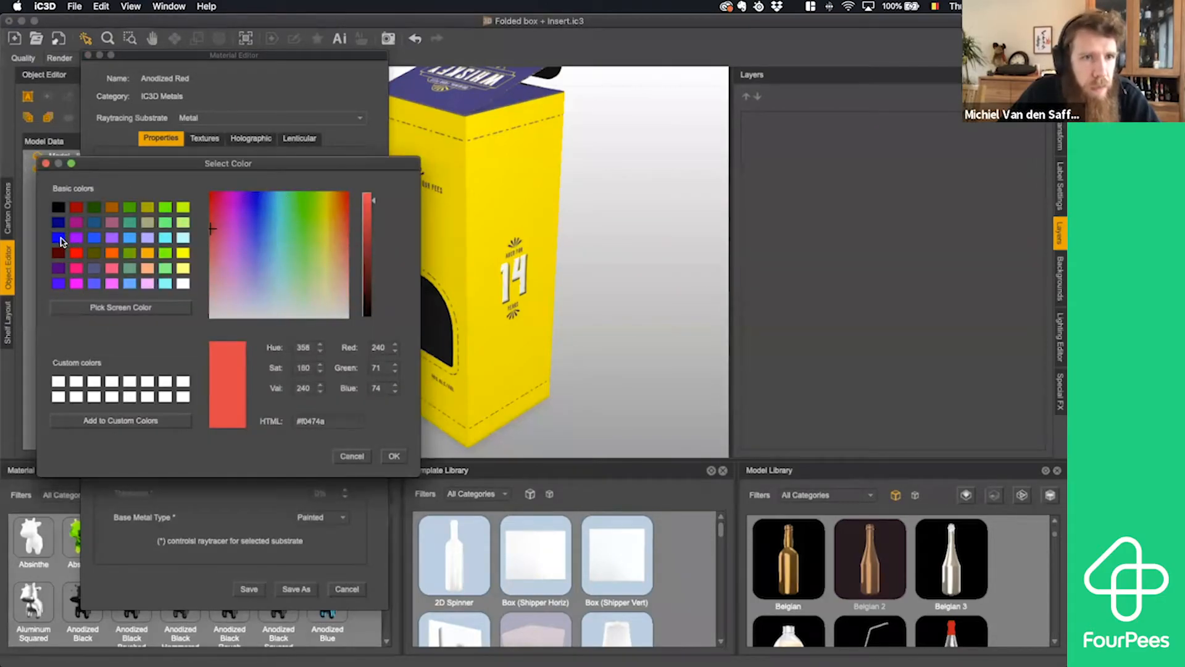
click(60, 238)
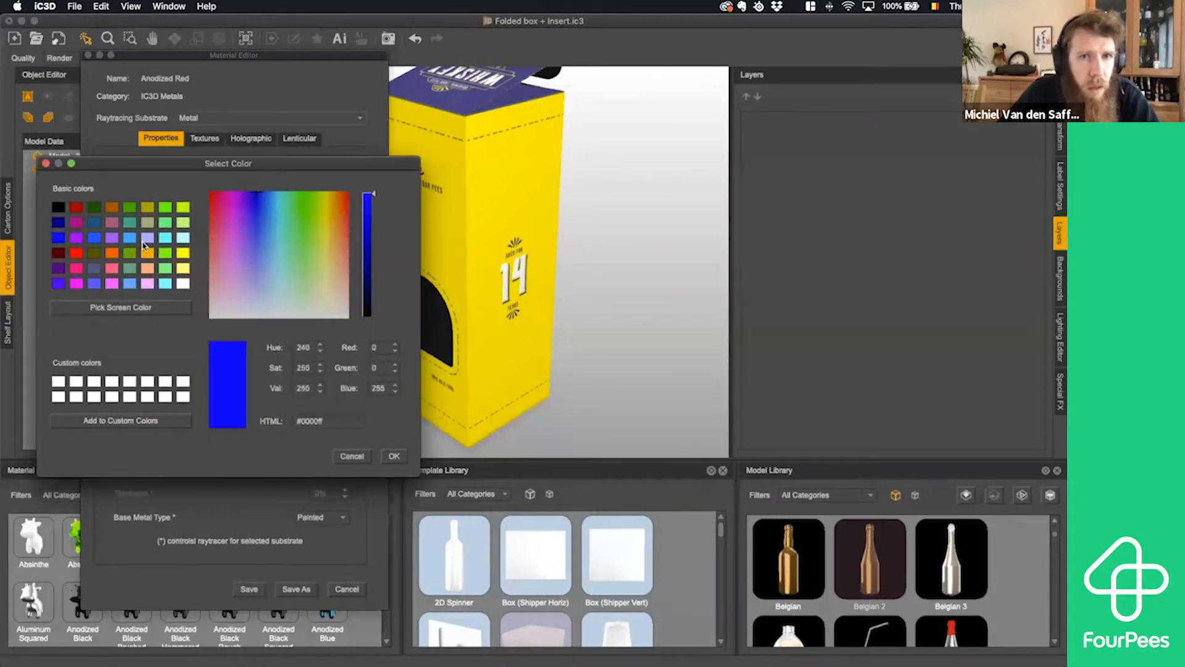
click(372, 200)
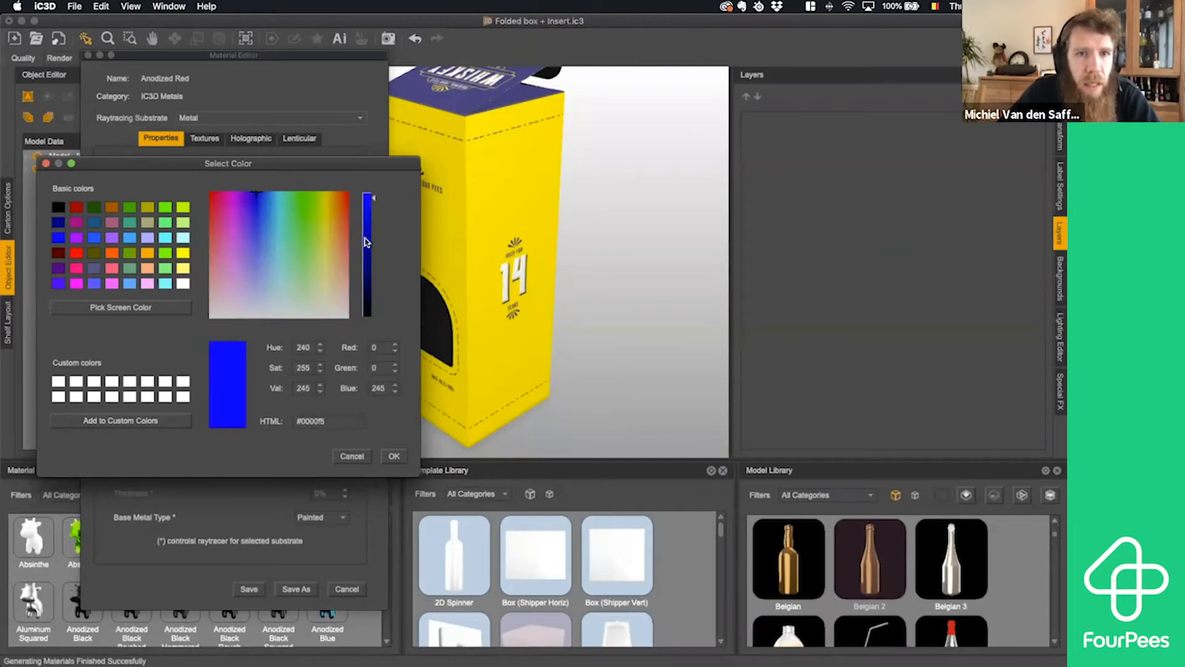
click(368, 241)
click(392, 457)
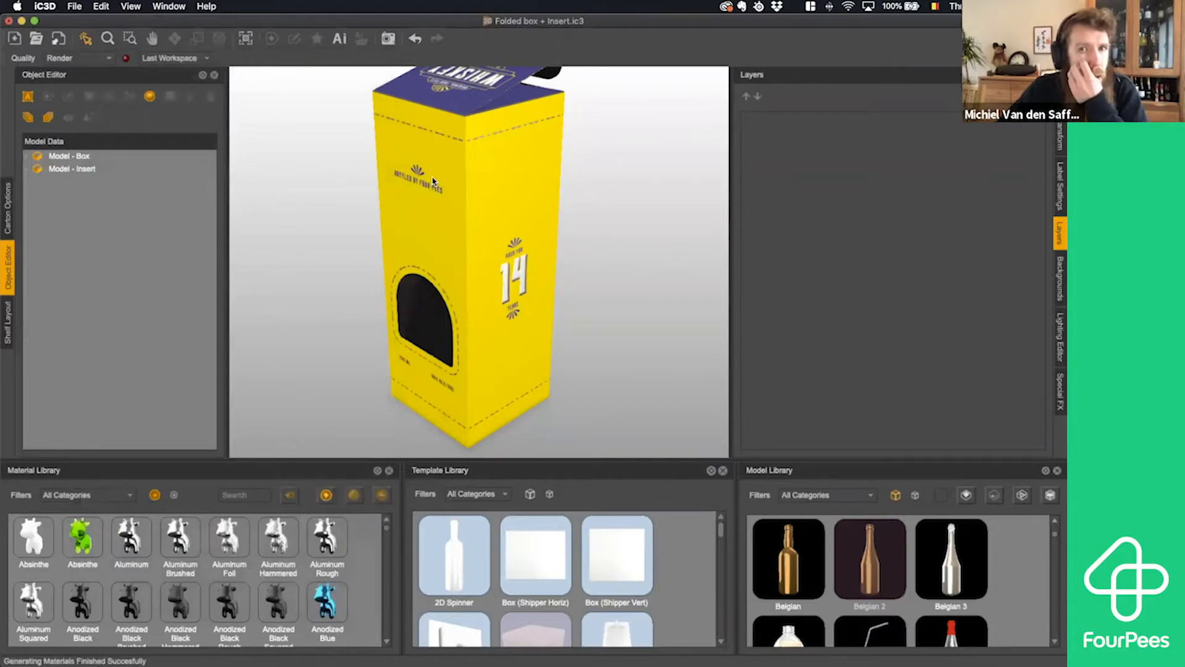
- Select the box, set the bump depth of the Blue emboss layer's material to 10, and save it
drag(453, 179, 471, 122)
scroll(480, 172, up, 5)
scroll(449, 177, down, 2)
click(471, 122)
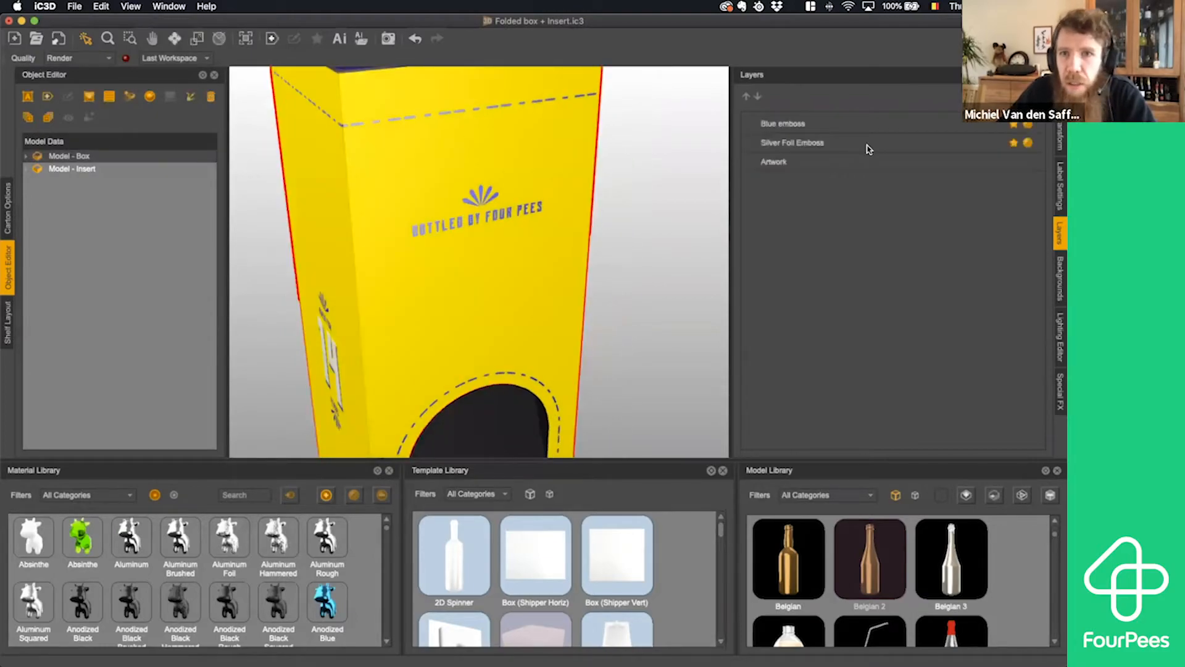
click(1028, 126)
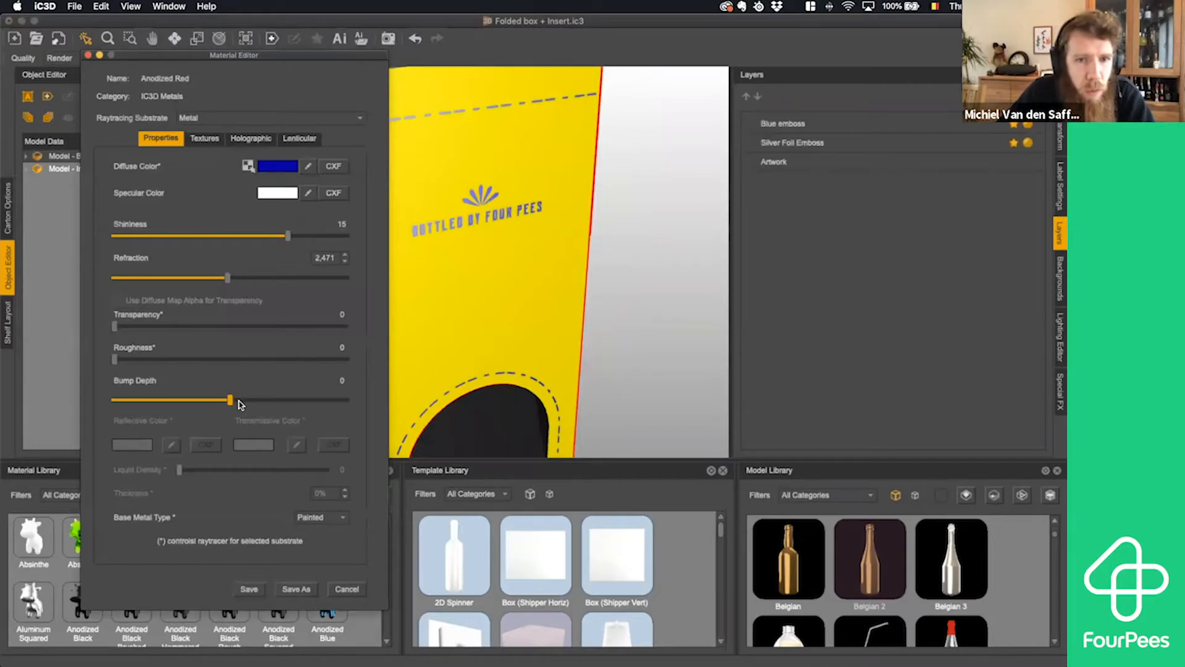
drag(230, 400, 247, 400)
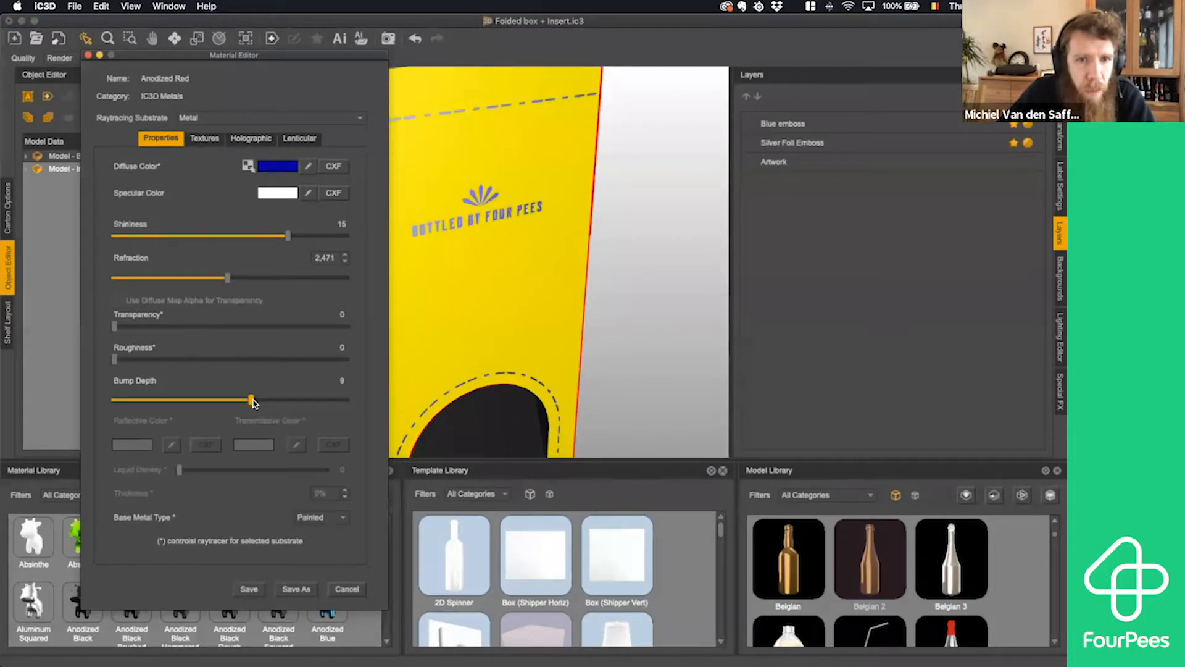
click(253, 590)
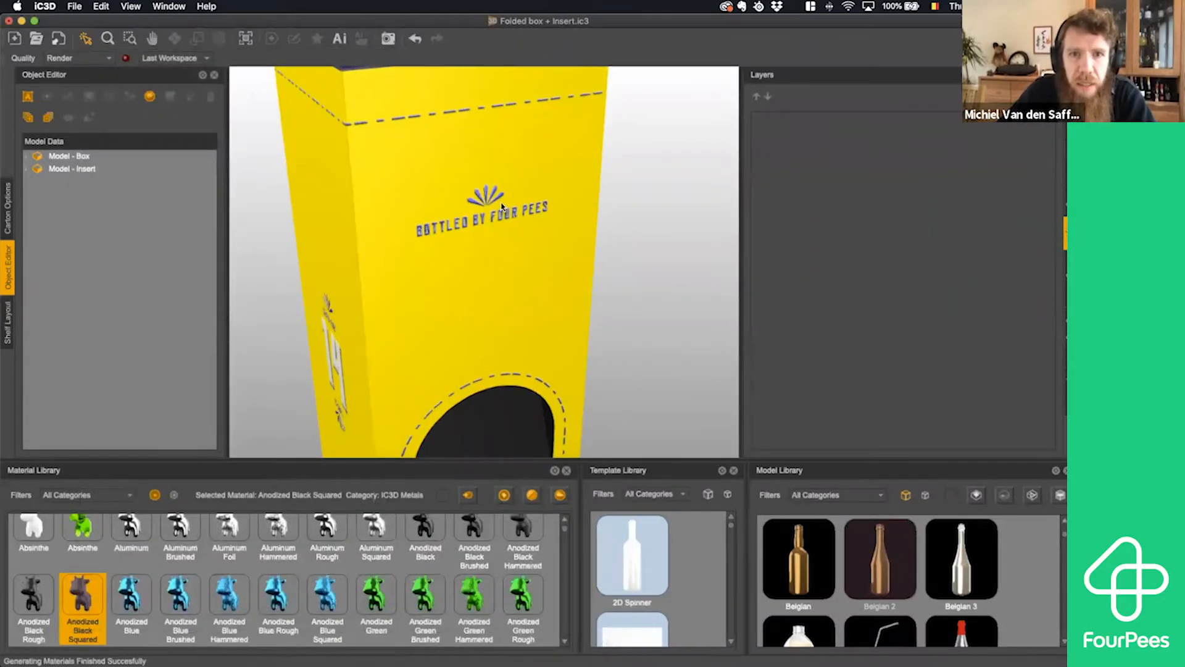
- Examine the blue emboss on the Bottled by Four Pees artwork and around the box's sides, and select the box
scroll(501, 207, up, 5)
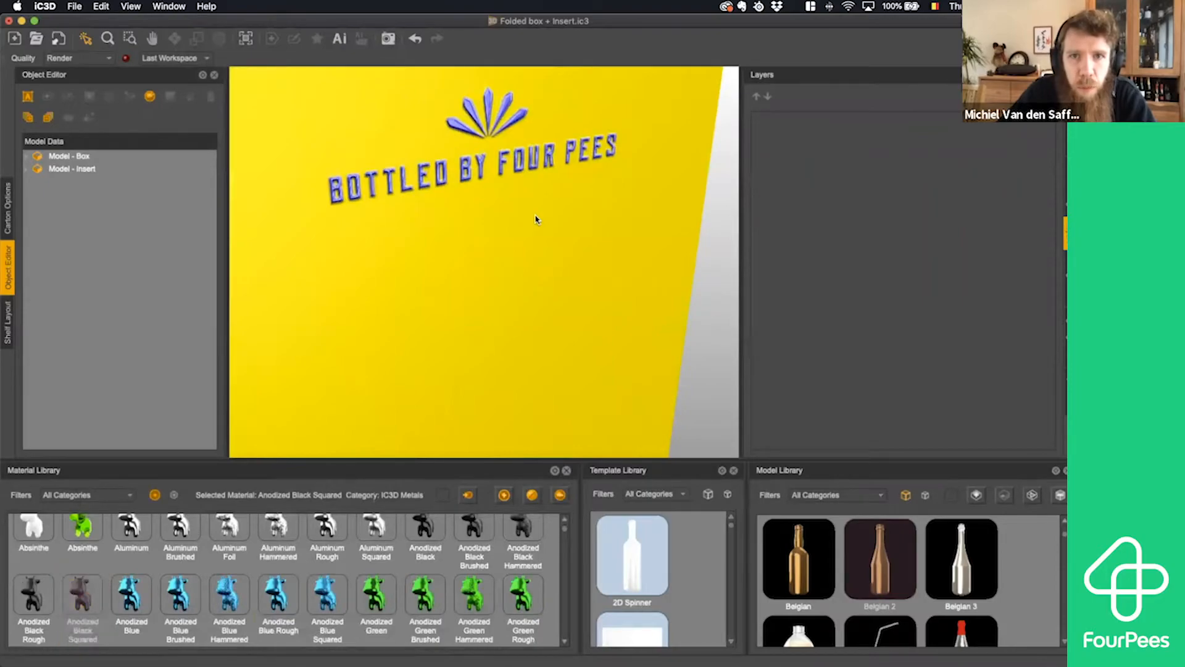
drag(535, 216, 549, 210)
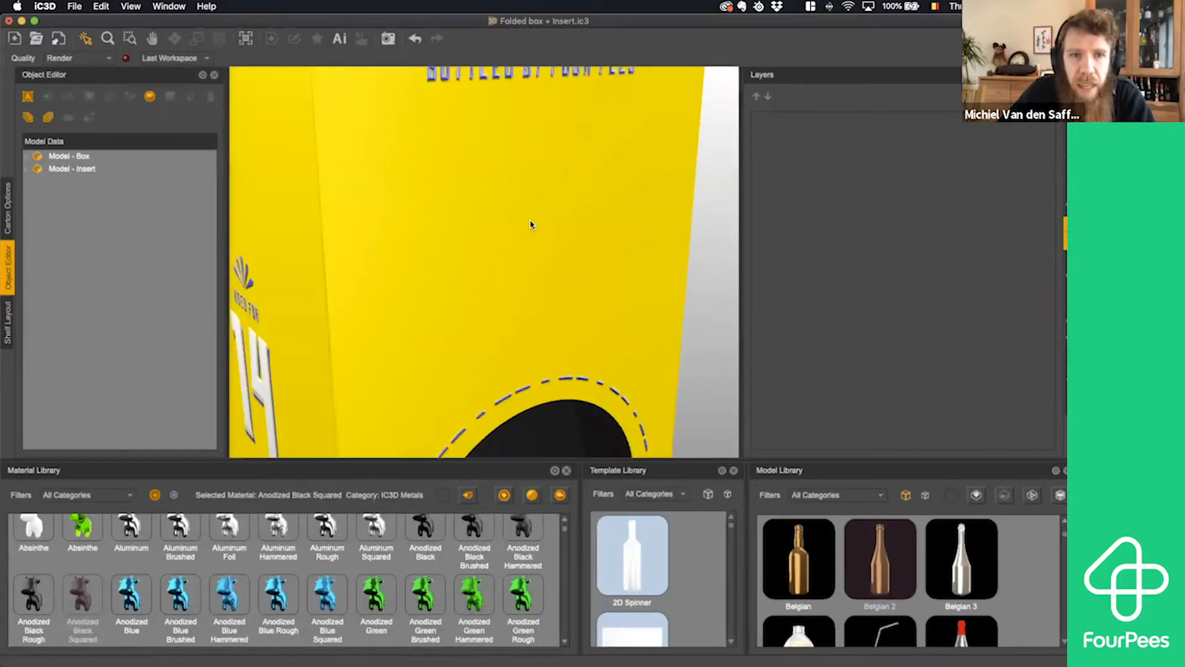
scroll(528, 227, down, 8)
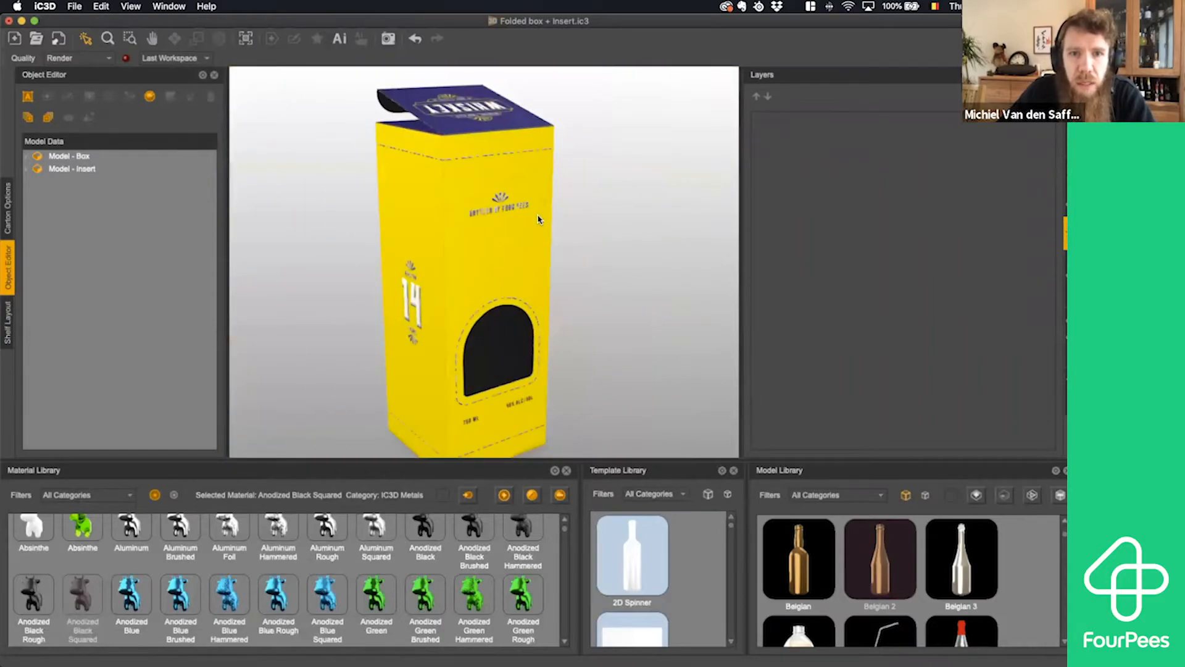
drag(504, 224, 374, 217)
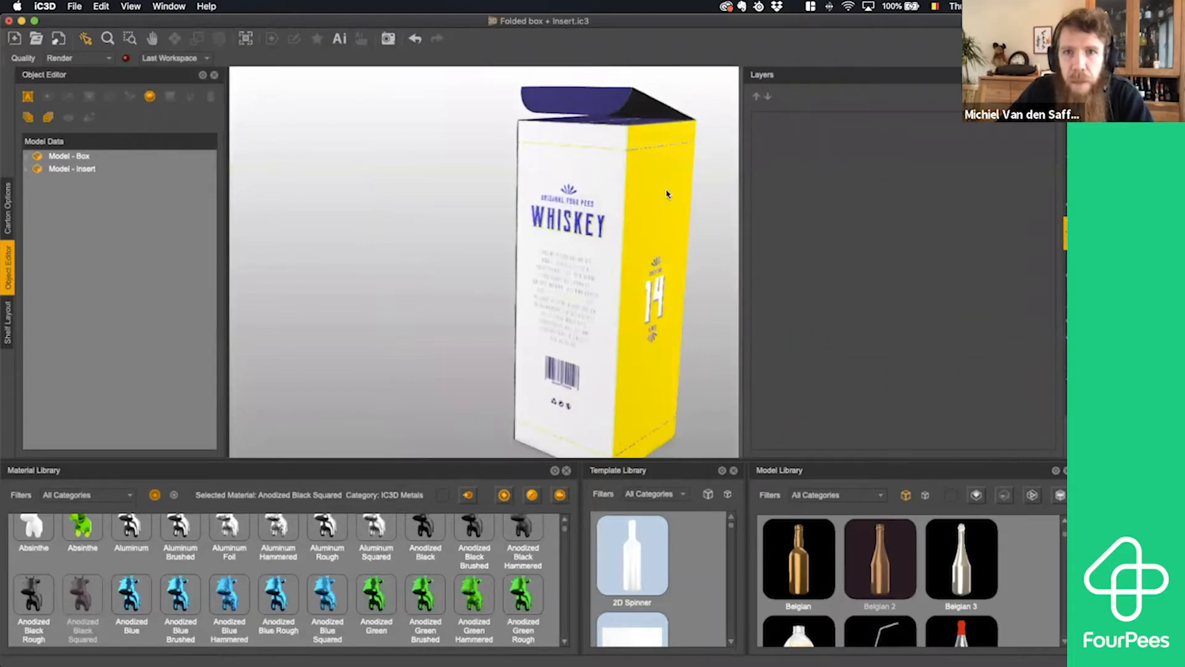
click(657, 189)
drag(651, 203, 727, 325)
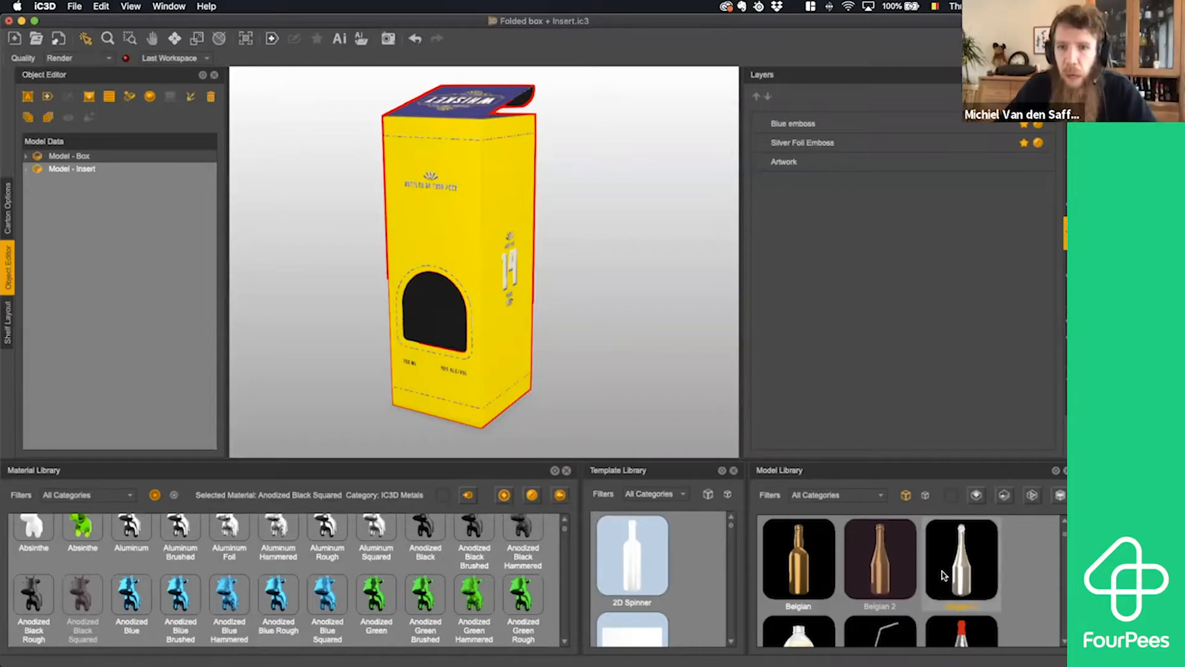
- Look through the model library for a suitable bottle and filter the models to the MP1 Spirits category
scroll(1004, 589, down, 10)
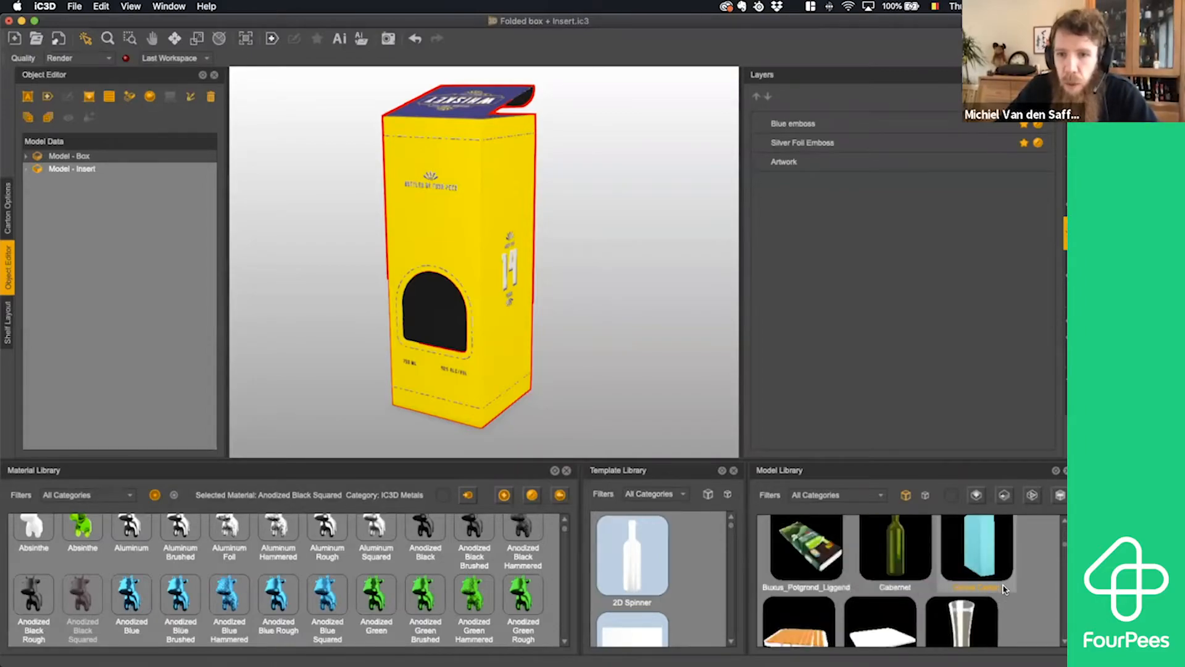
scroll(1004, 589, down, 10)
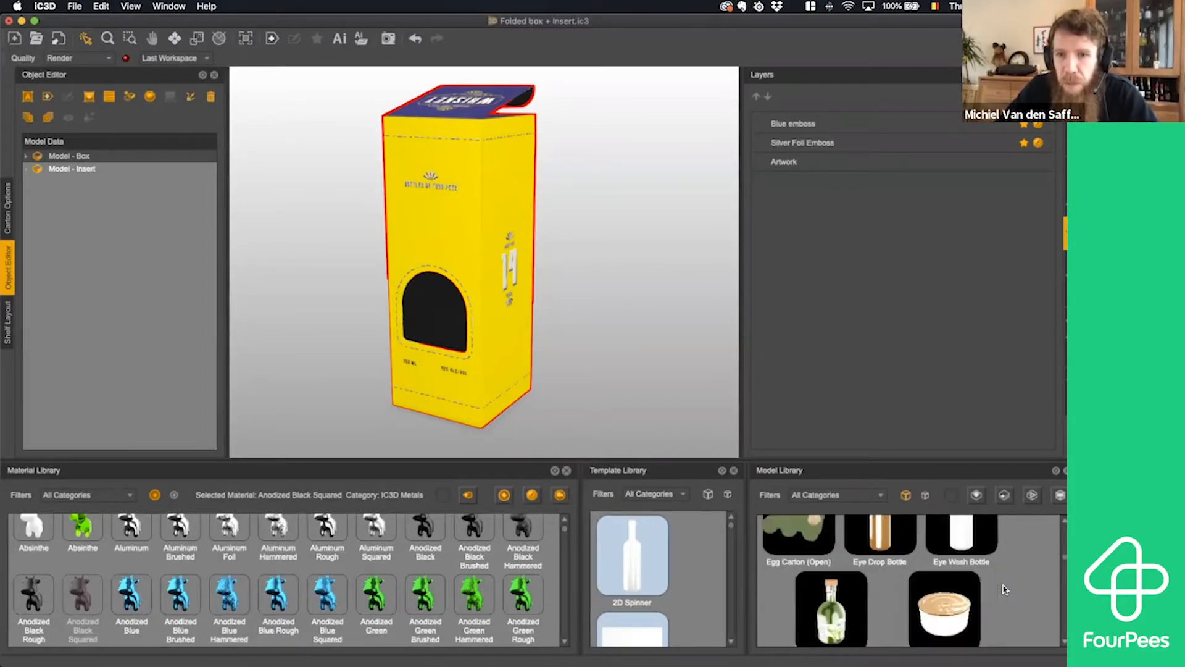
scroll(1004, 590, down, 10)
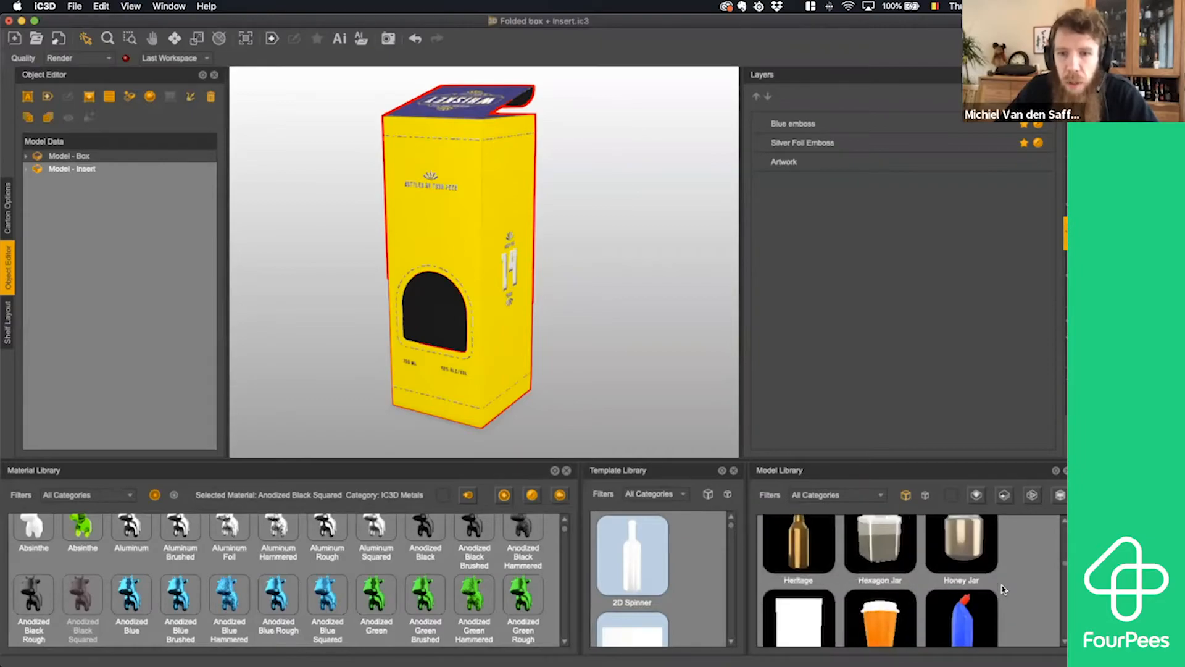
scroll(1004, 589, down, 3)
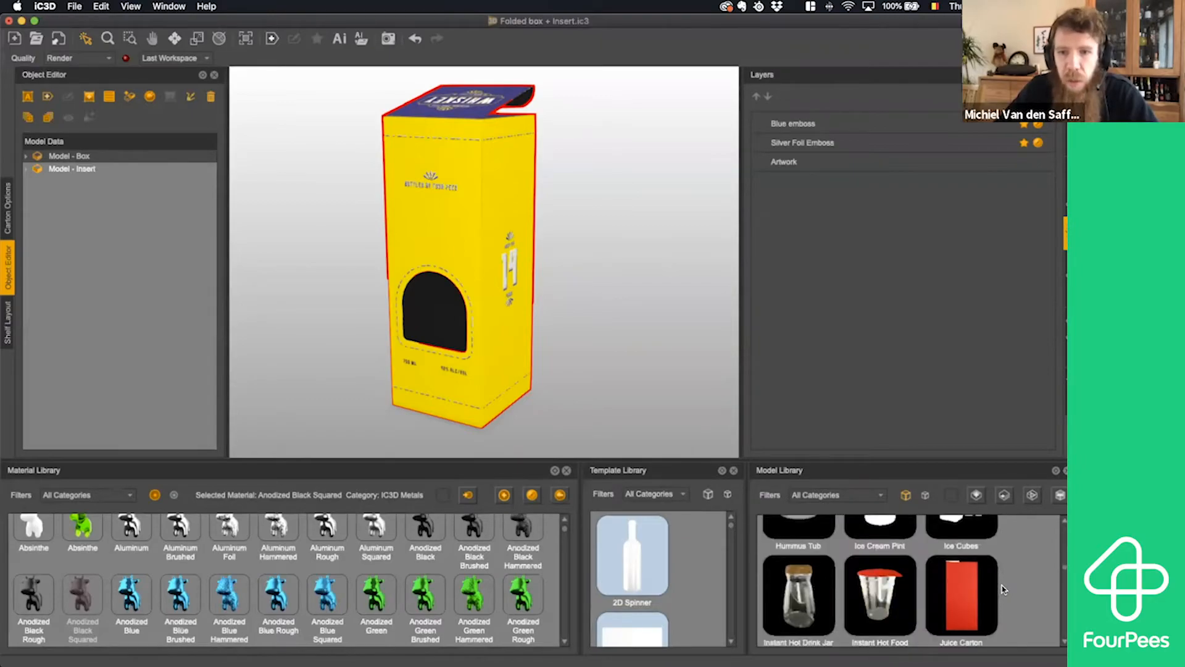
scroll(1003, 590, down, 5)
scroll(1004, 589, up, 3)
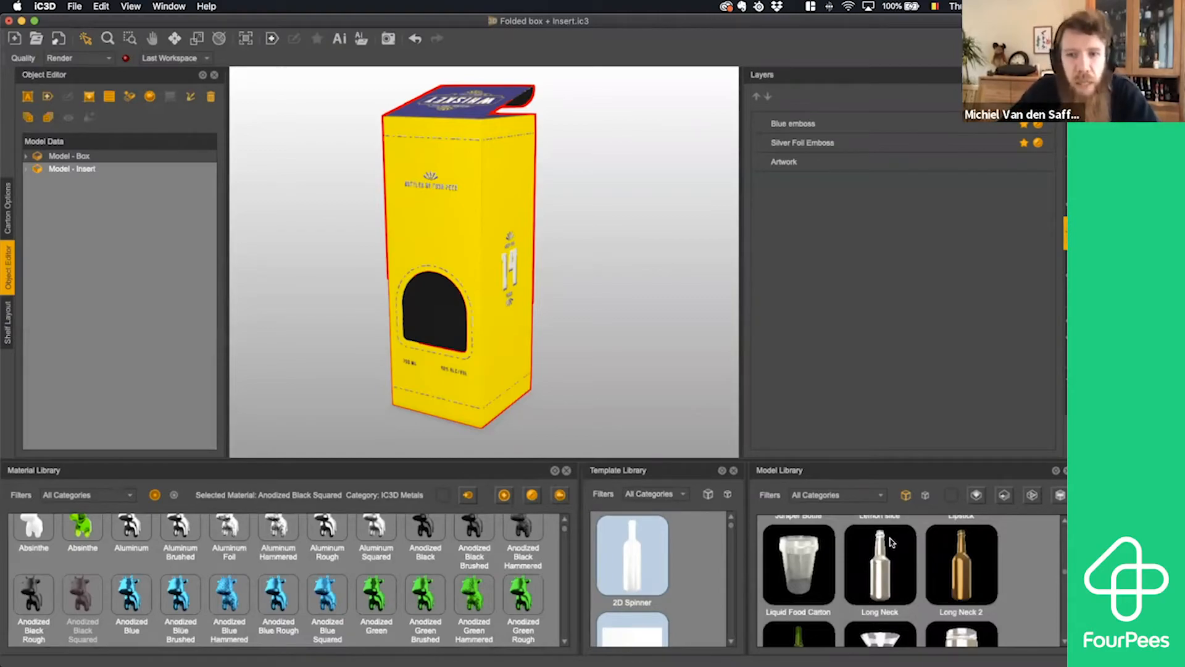
click(846, 495)
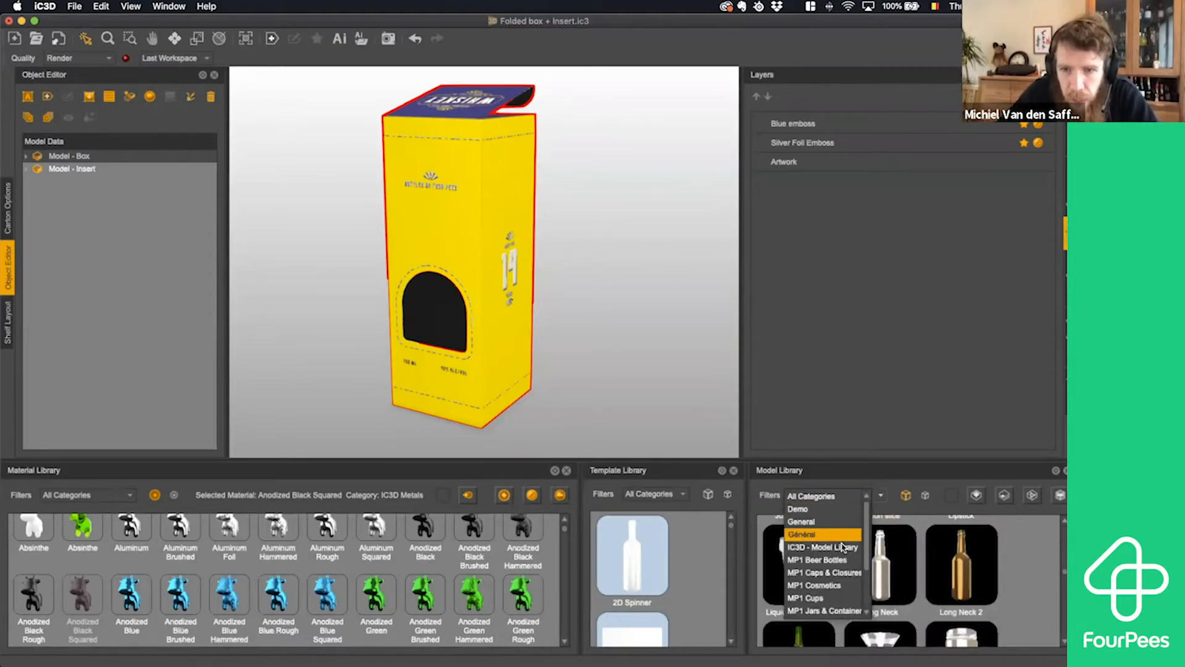
scroll(830, 568, down, 5)
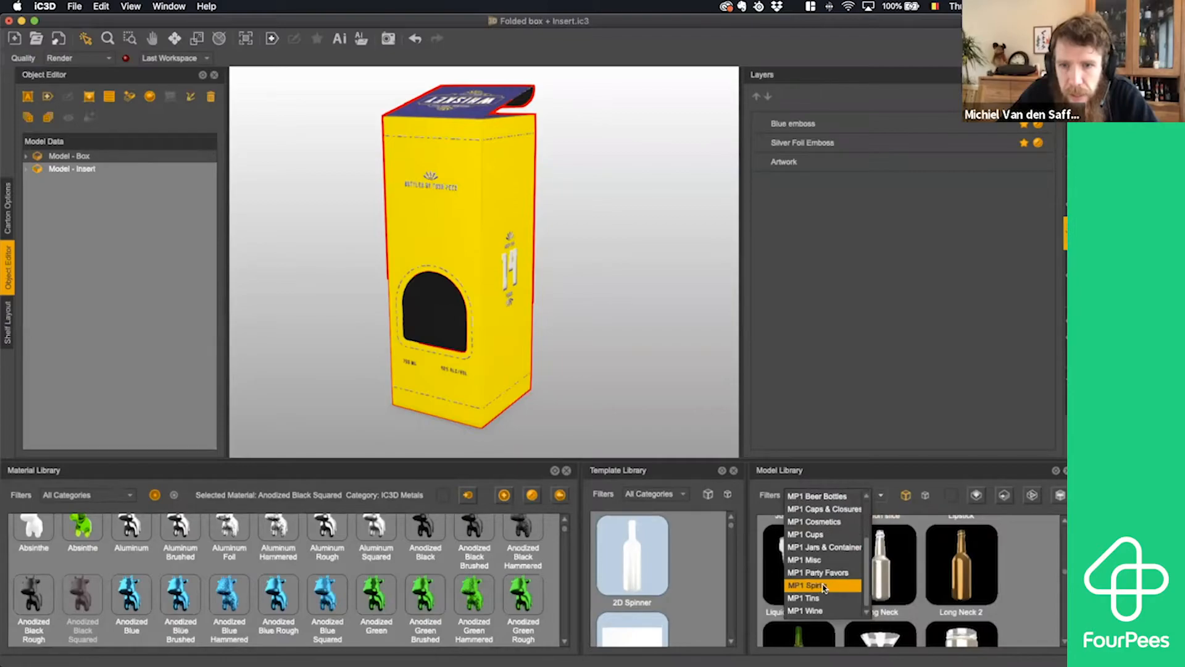
click(826, 586)
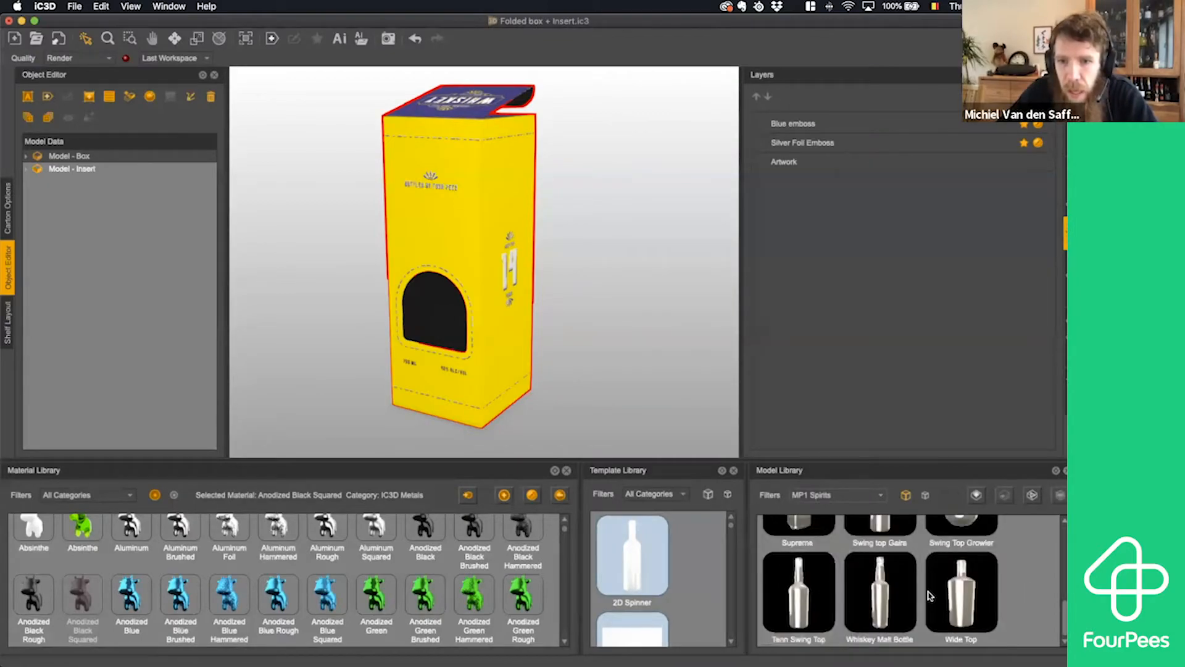
- Add the Whiskey Malt Bottle model to the scene and place it on the ground
drag(891, 596, 646, 349)
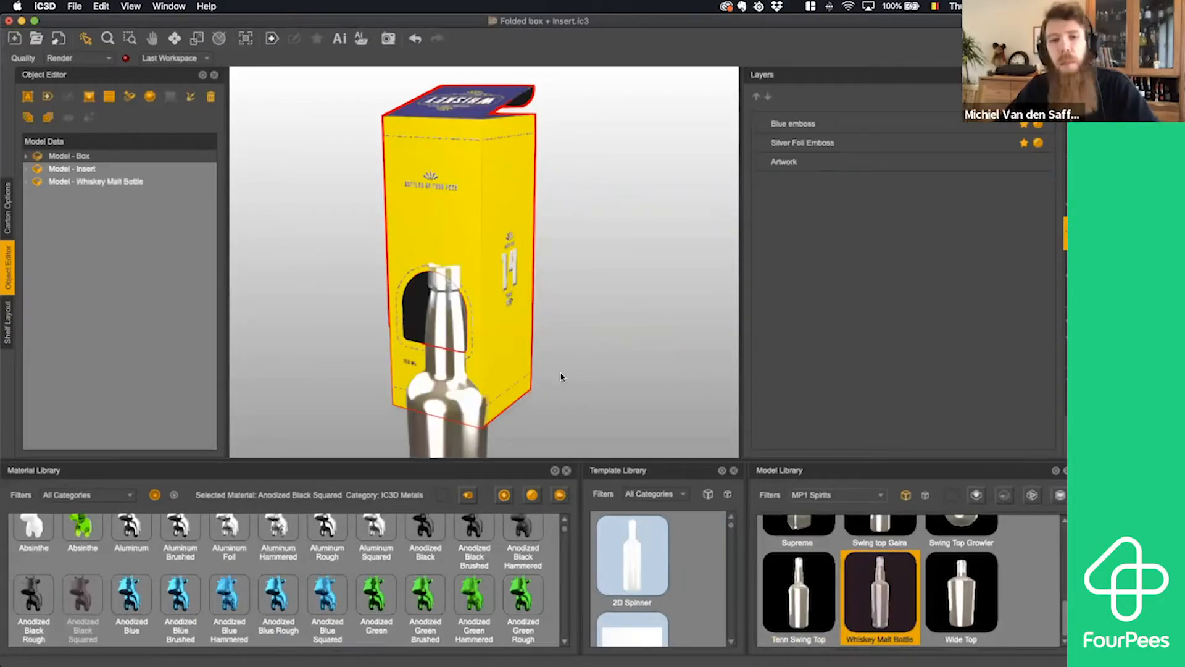
scroll(571, 375, up, 2)
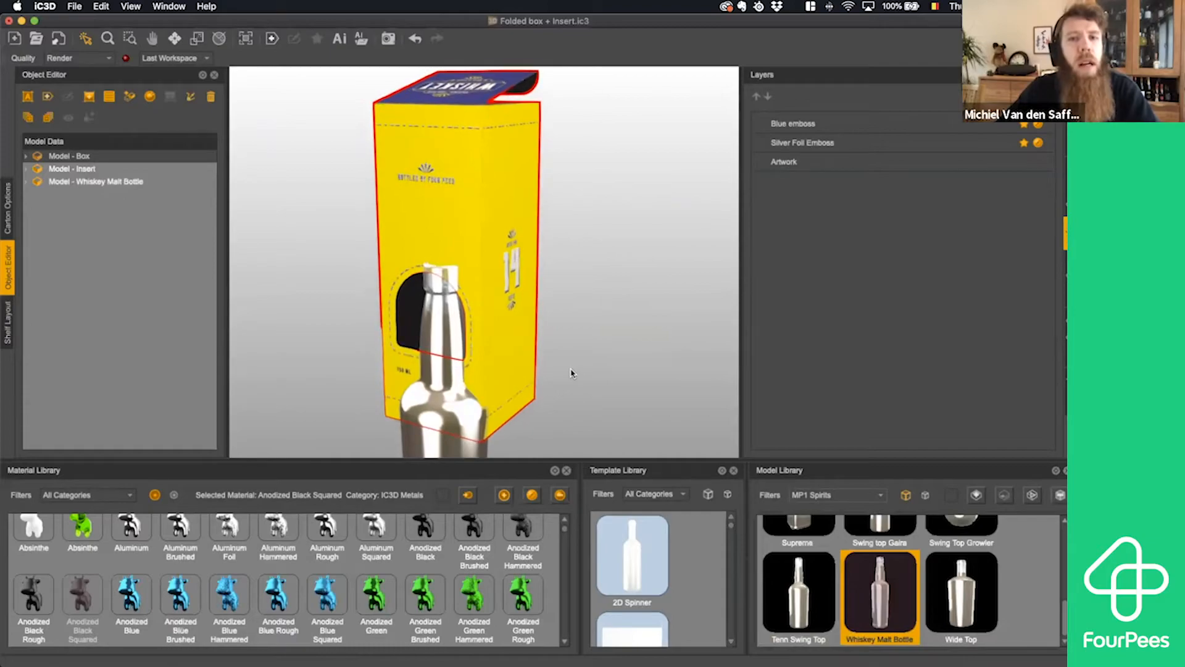
scroll(571, 373, down, 5)
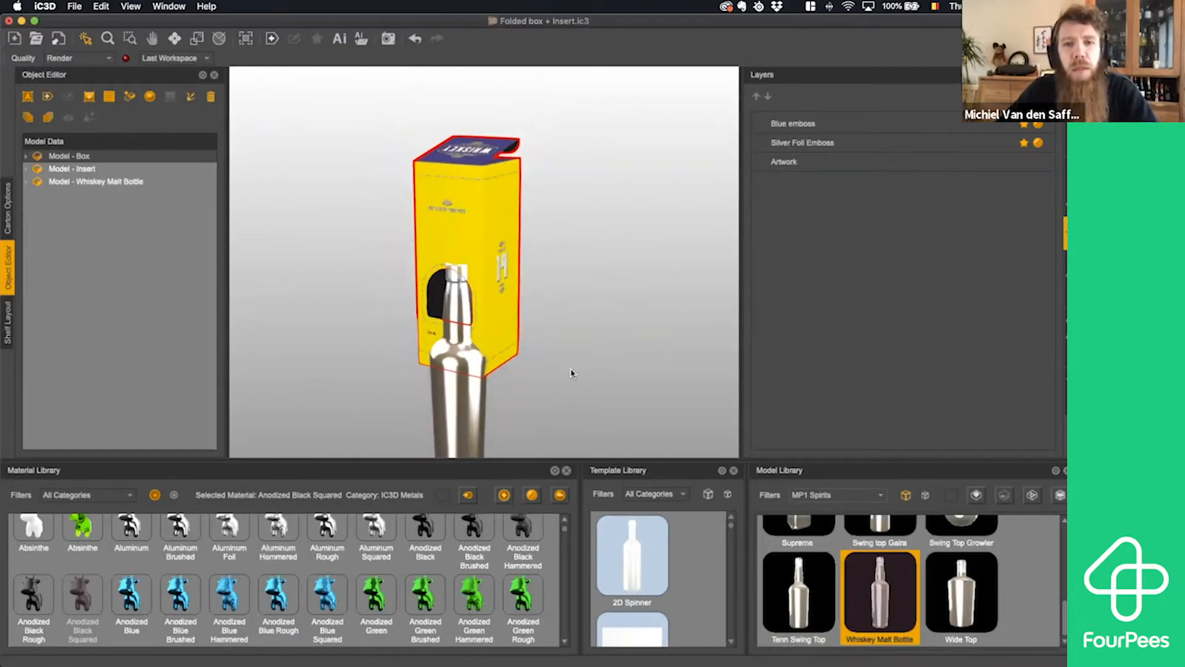
click(452, 411)
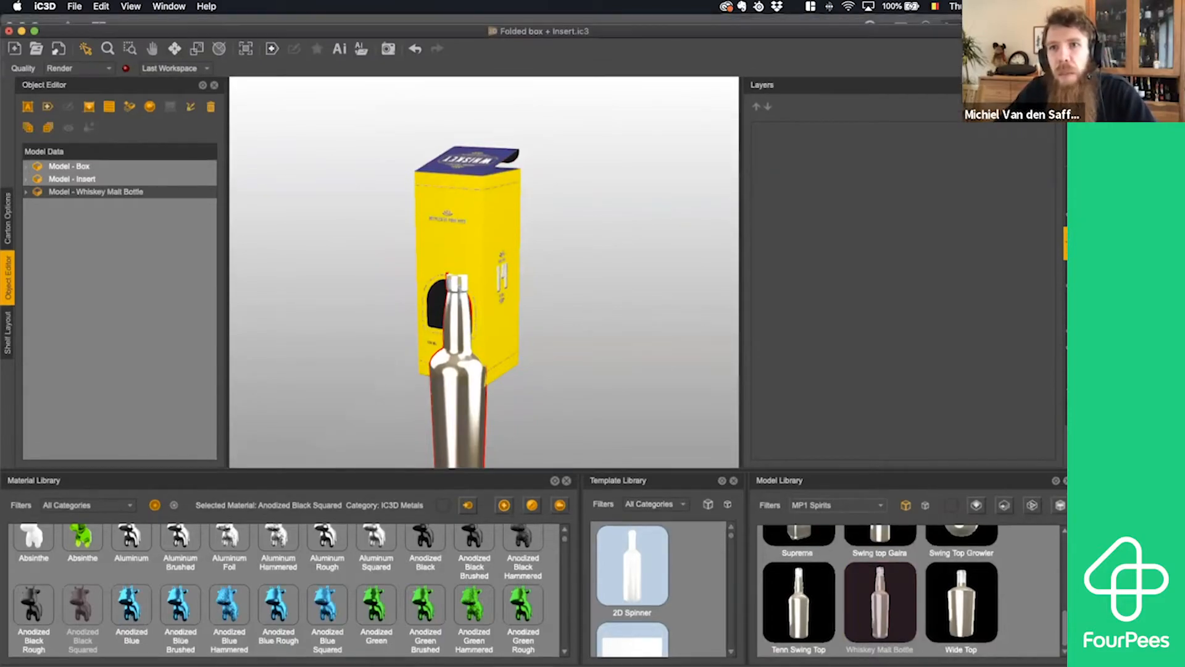
key(ctrl+alt+Right)
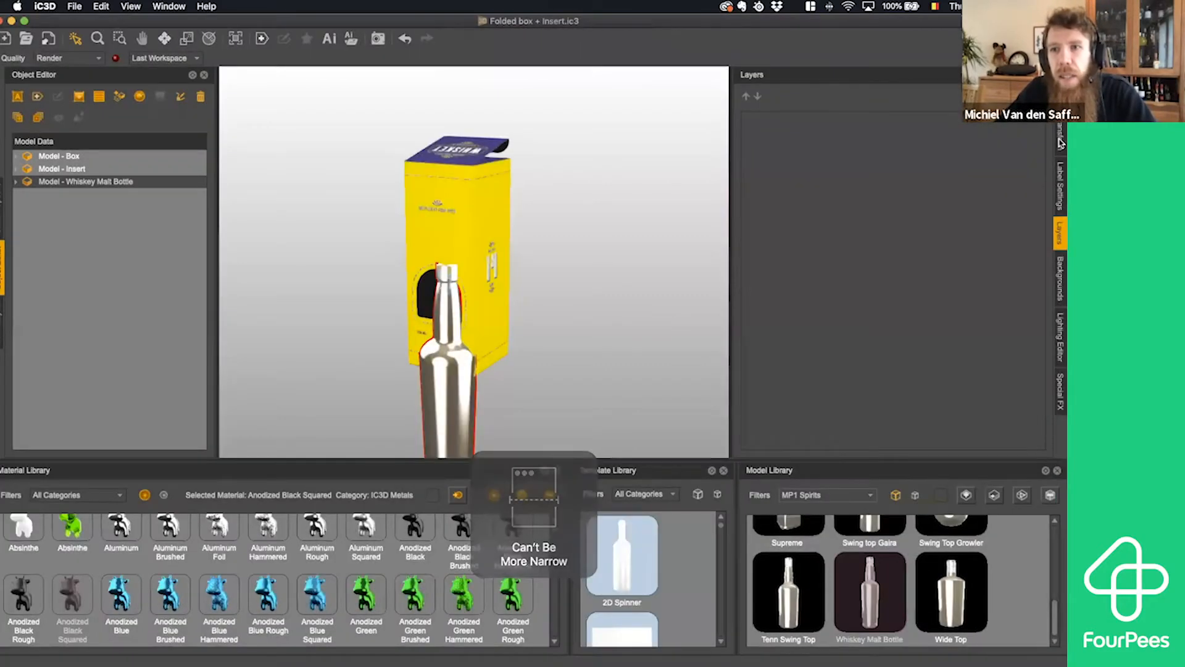
click(1060, 137)
click(919, 228)
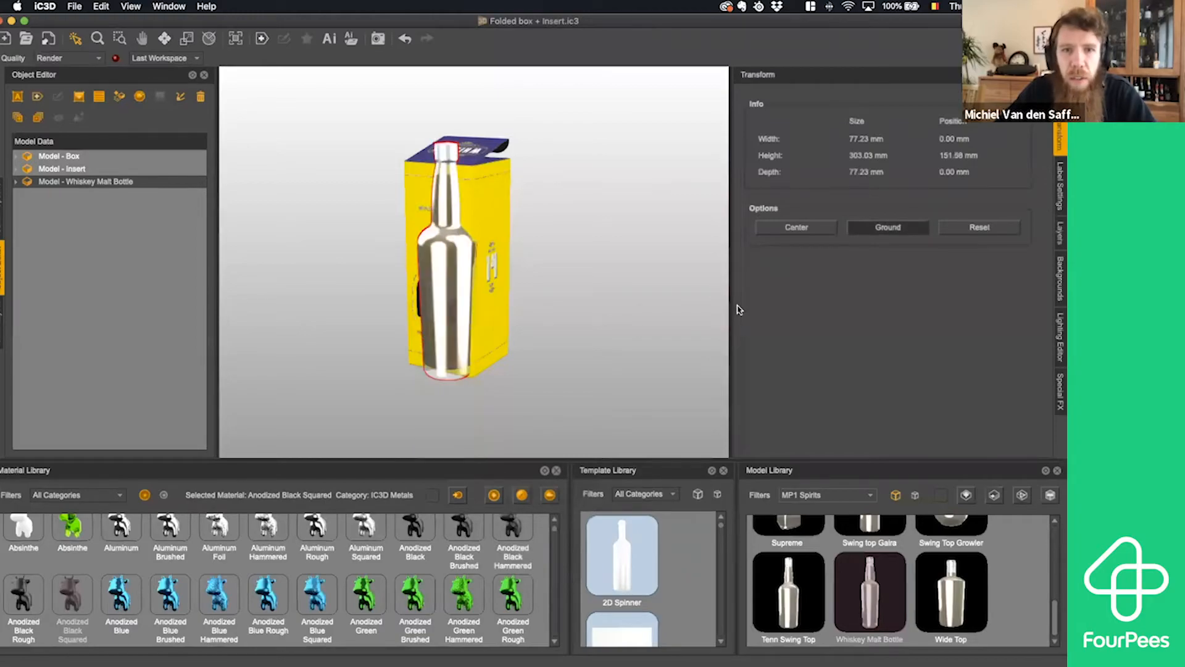
- Move the bottle horizontally into the box, to X about -14.4 mm and Z about -48.2 mm
drag(621, 327, 480, 194)
scroll(597, 330, up, 5)
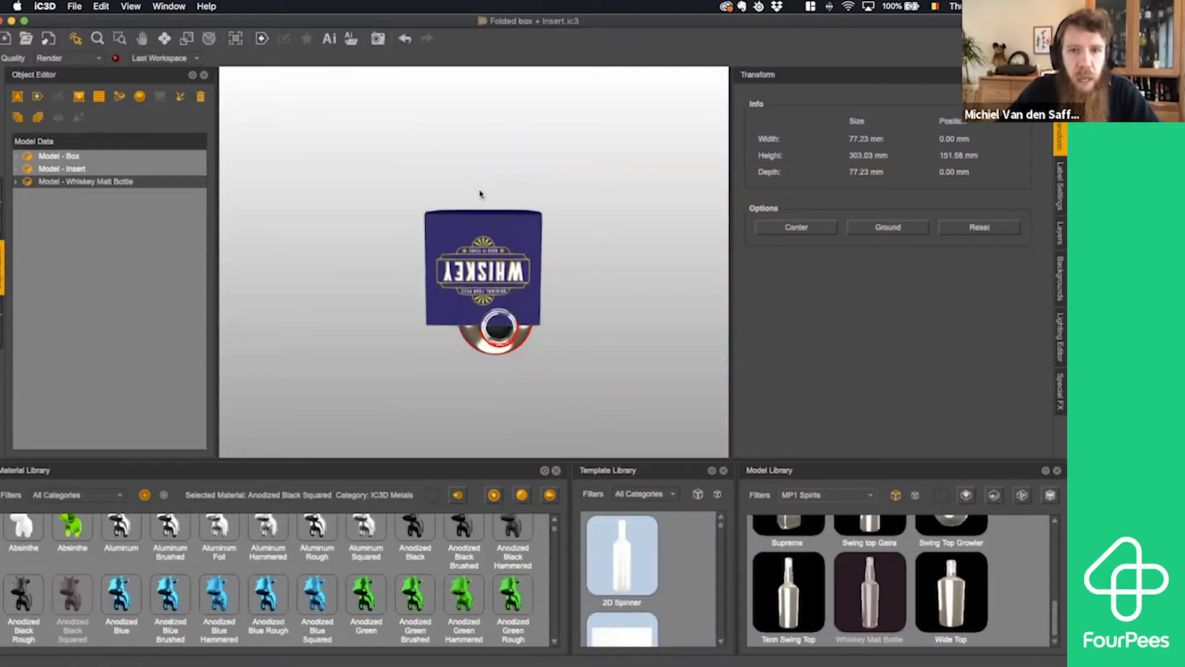
click(164, 39)
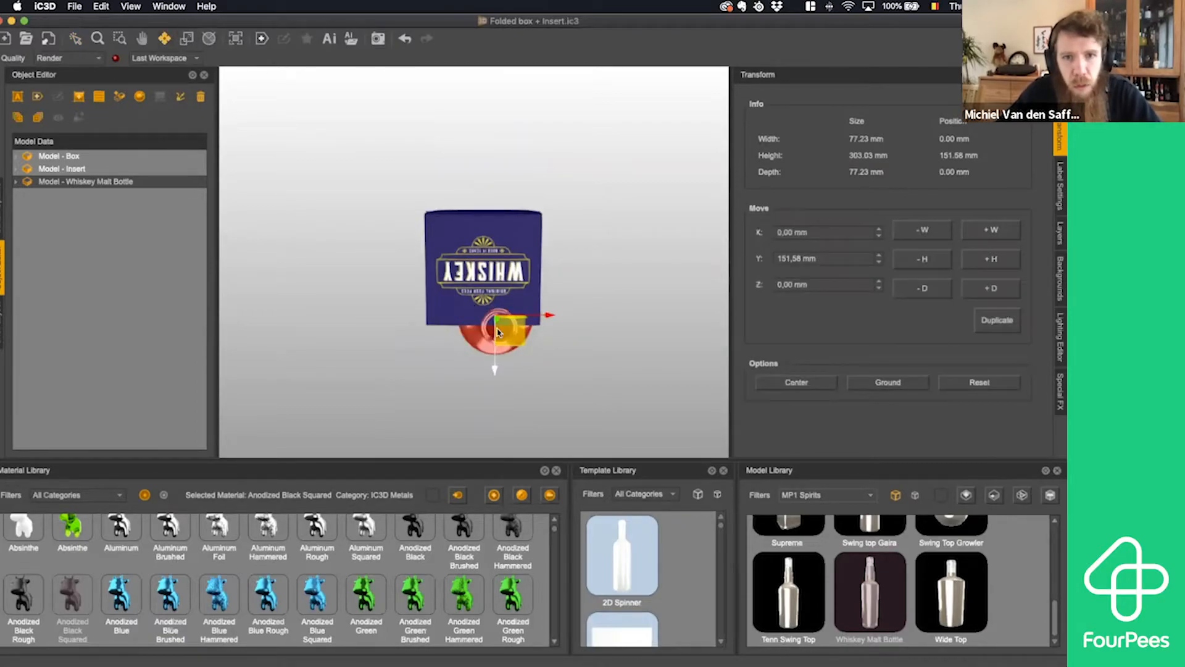
mouse_move(499, 332)
mouse_down()
mouse_move(493, 294)
mouse_move(494, 334)
mouse_up()
drag(542, 274, 538, 276)
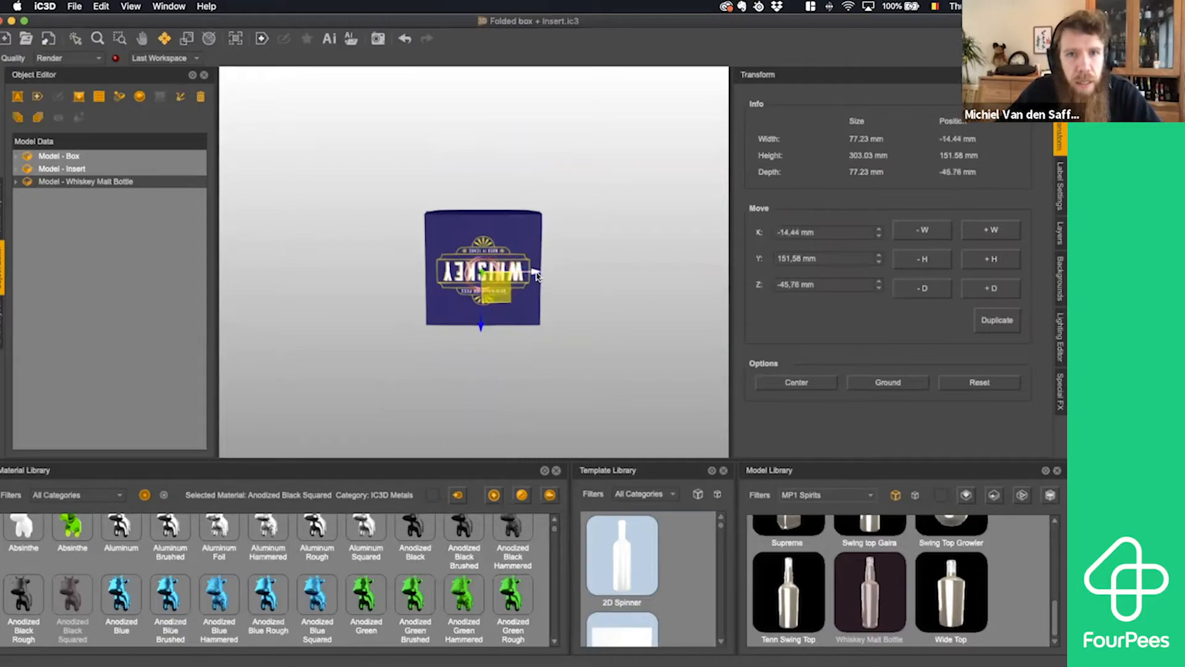
drag(484, 322, 484, 320)
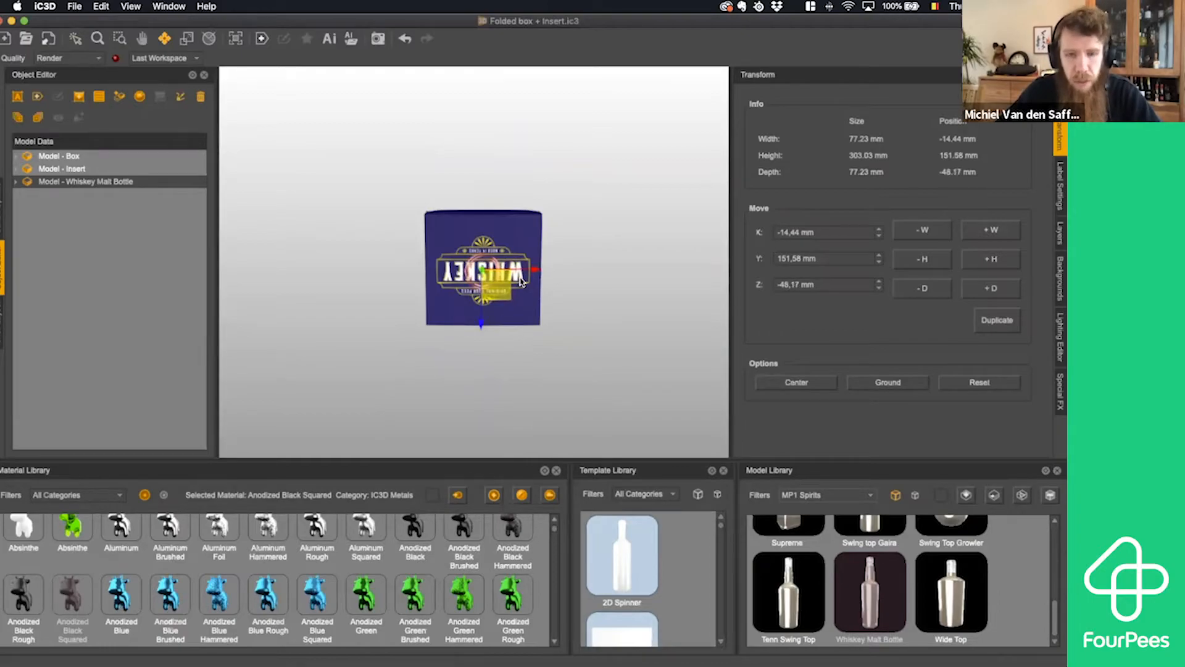
- Try lowering the bottle vertically to Y about -32 mm, and undo that move
key(1)
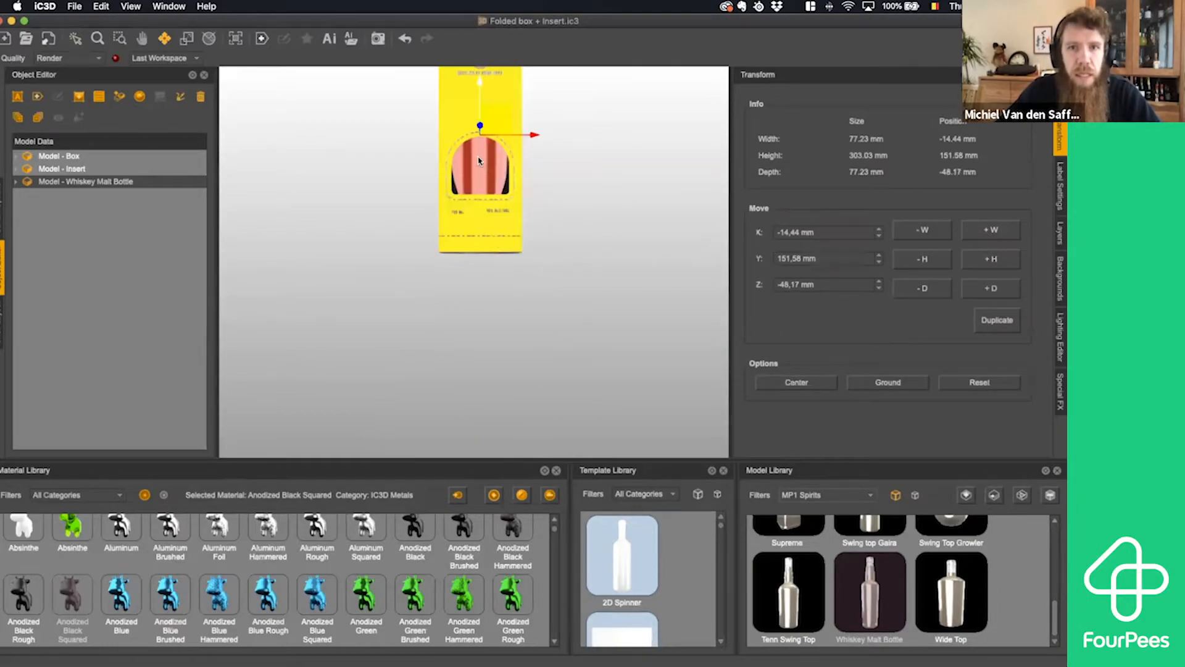
drag(478, 157, 470, 306)
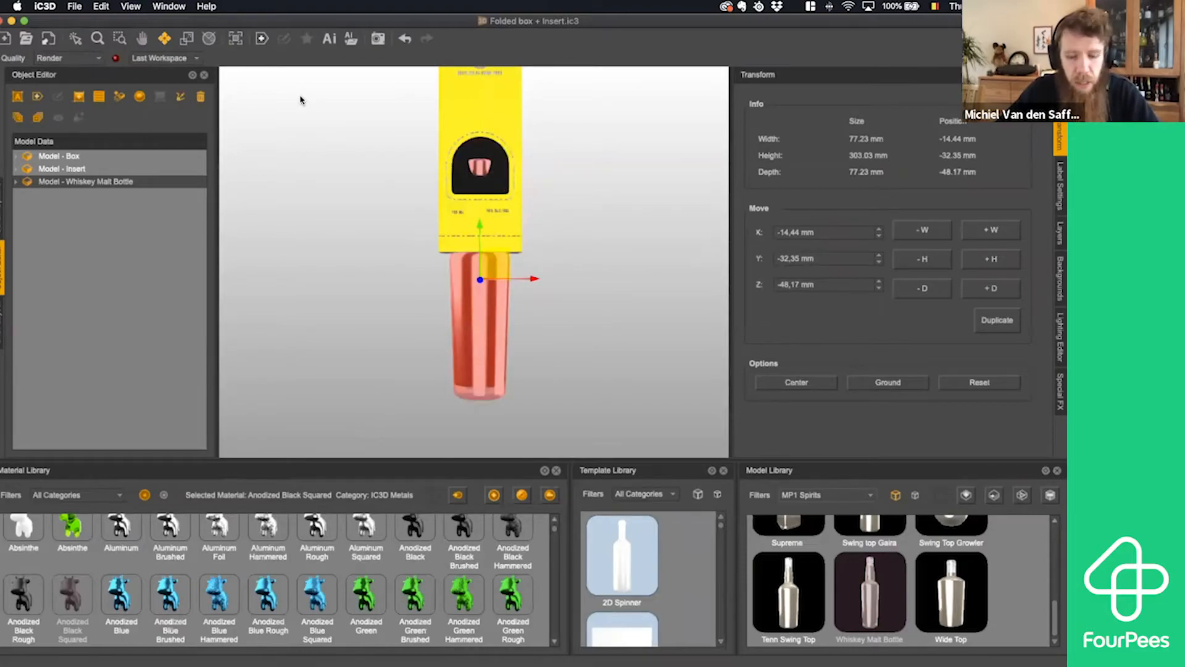
click(405, 38)
click(76, 39)
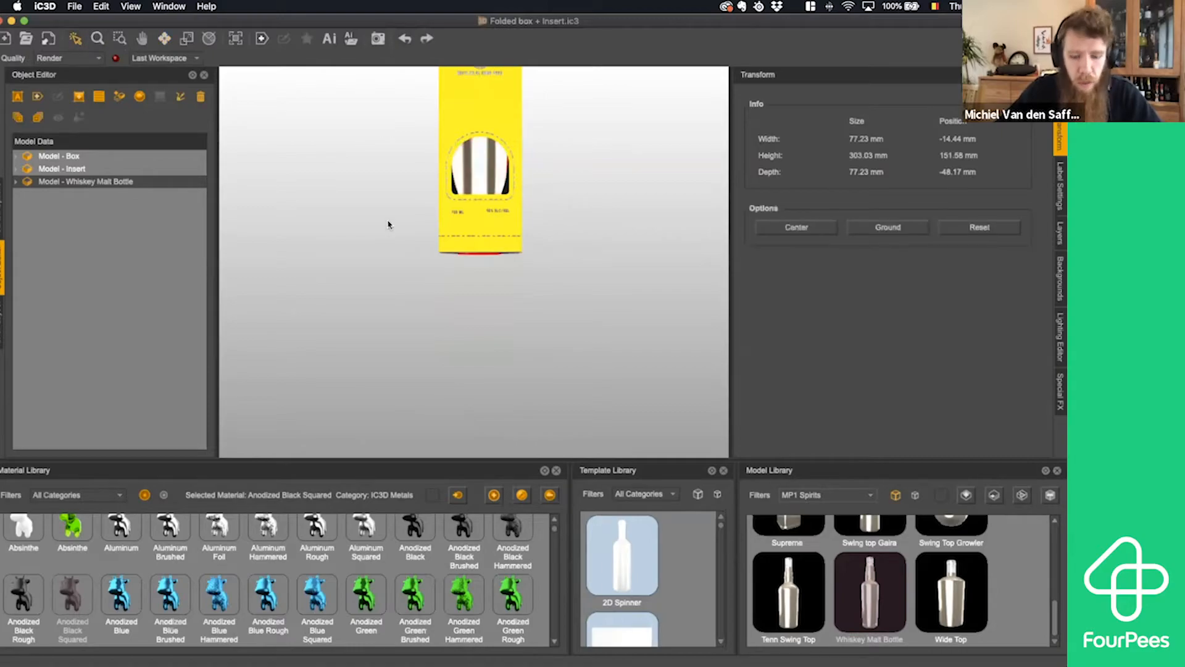
- Resize the bottle to 80 mm wide, 260 mm high and 80 mm deep
middle_drag(514, 189, 558, 399)
drag(530, 252, 562, 250)
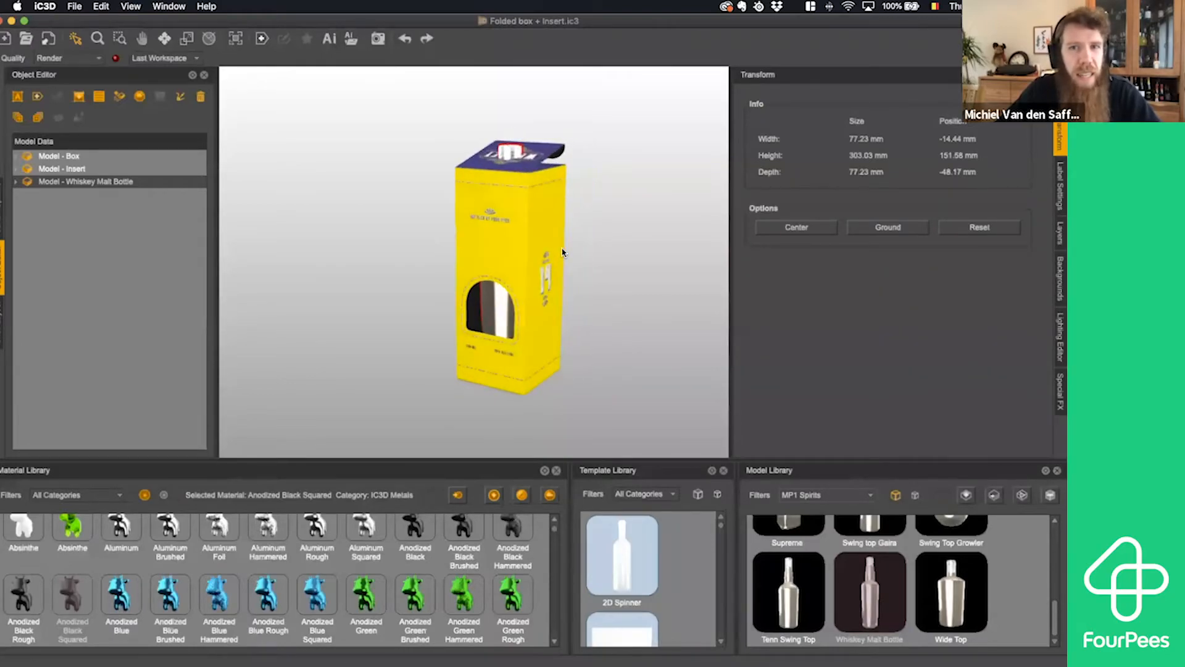
click(189, 39)
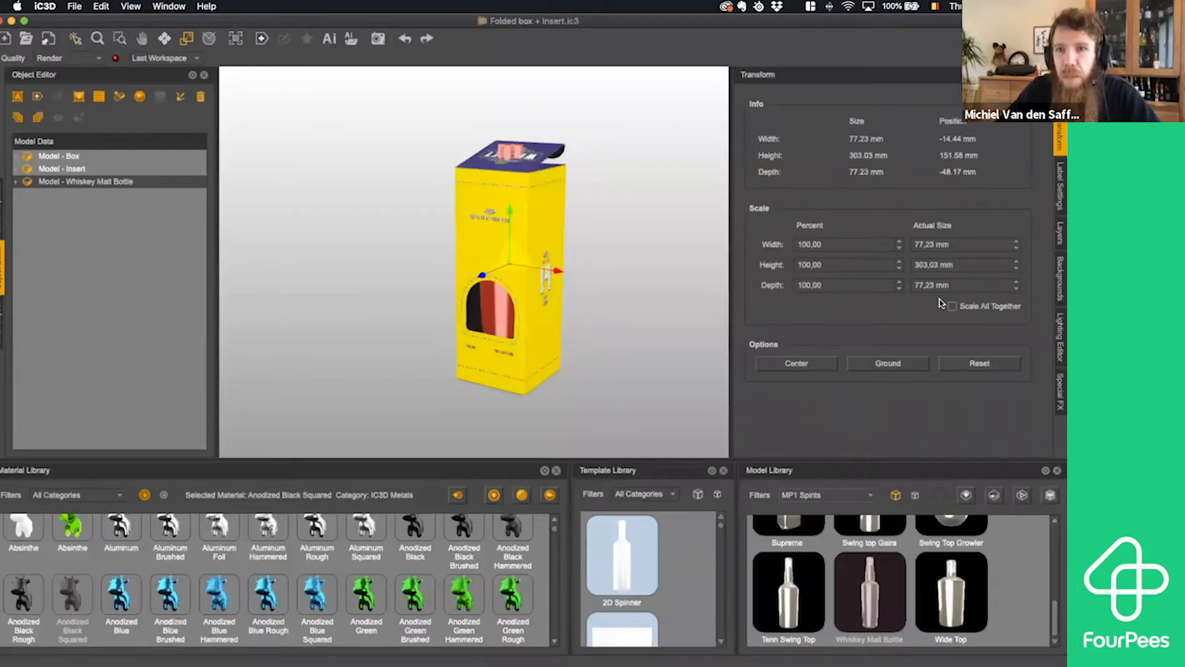
click(945, 246)
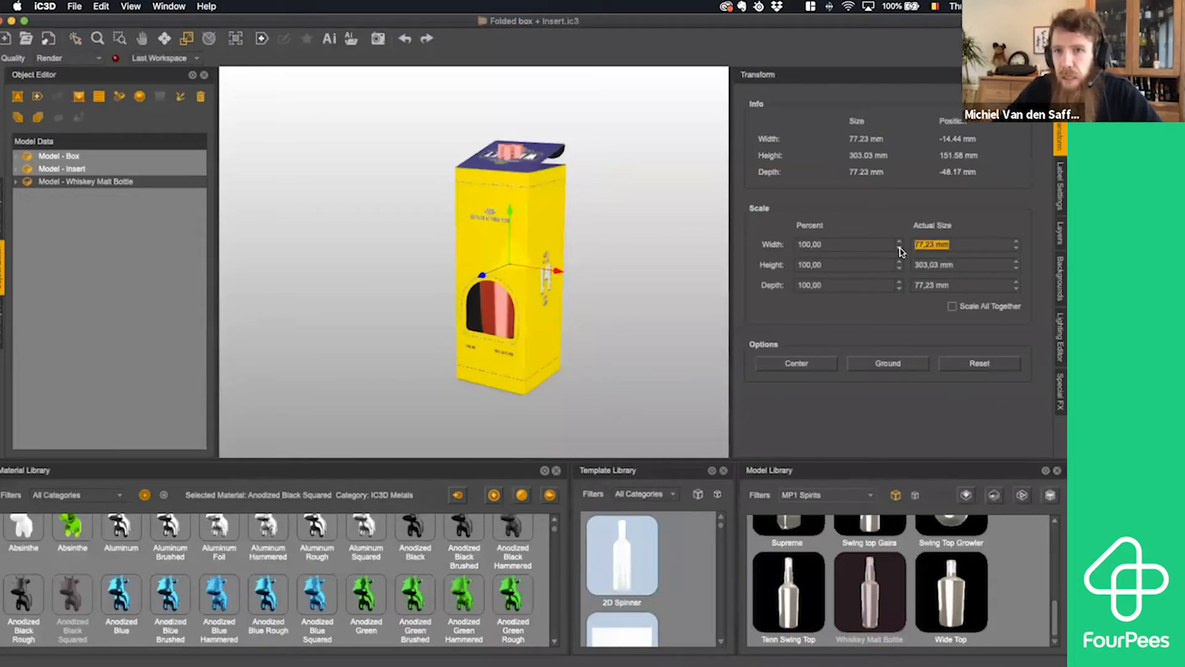
text(80)
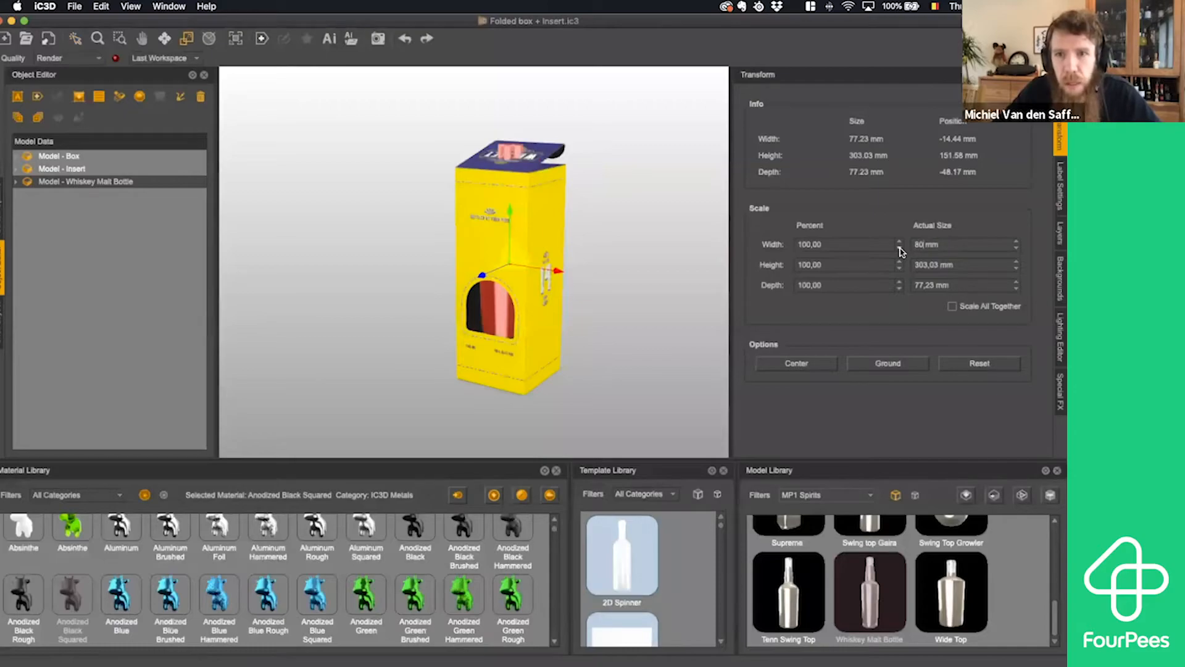
key(Tab)
key(Tab)
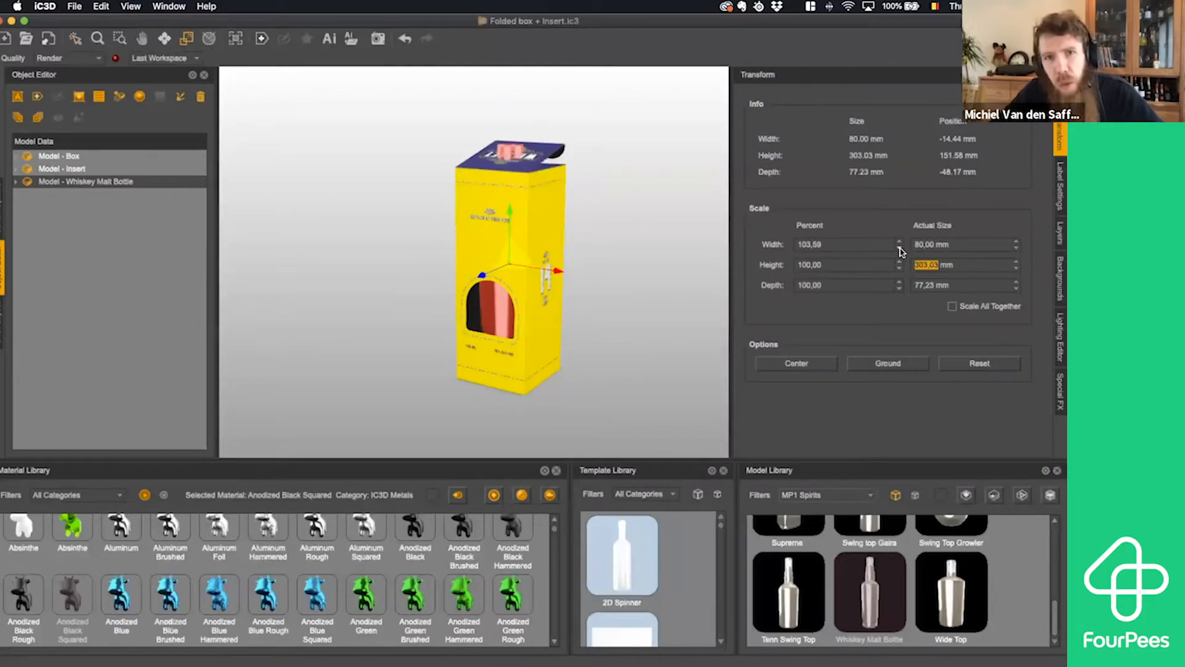
text(260)
key(Tab)
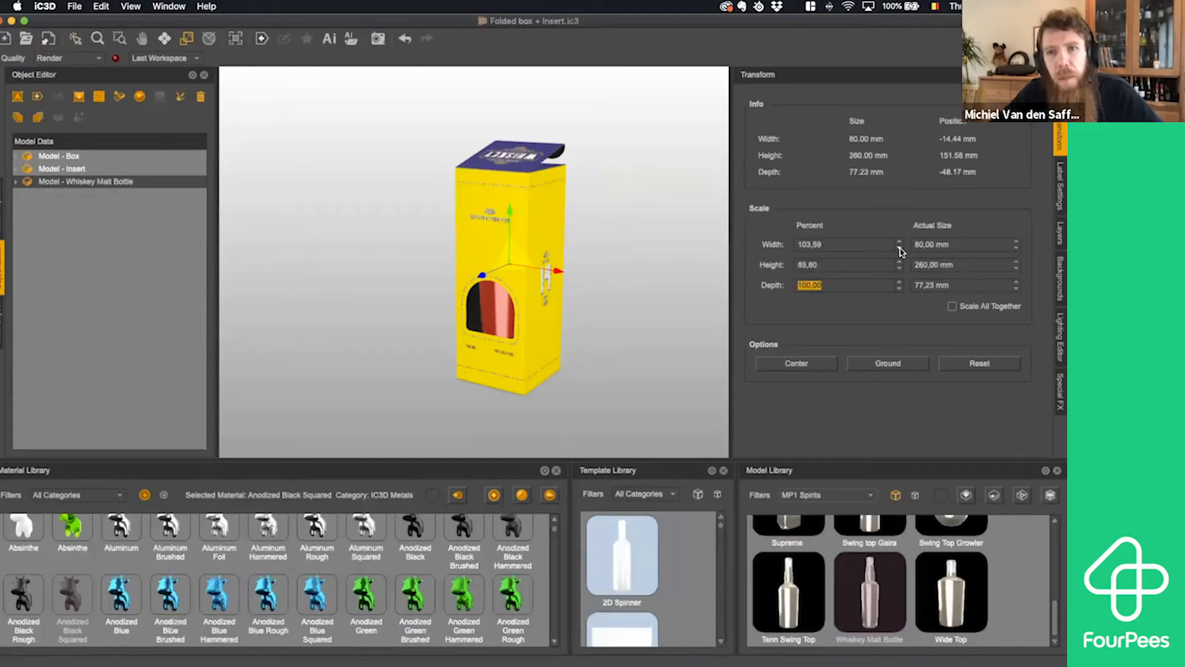
key(Tab)
text(80)
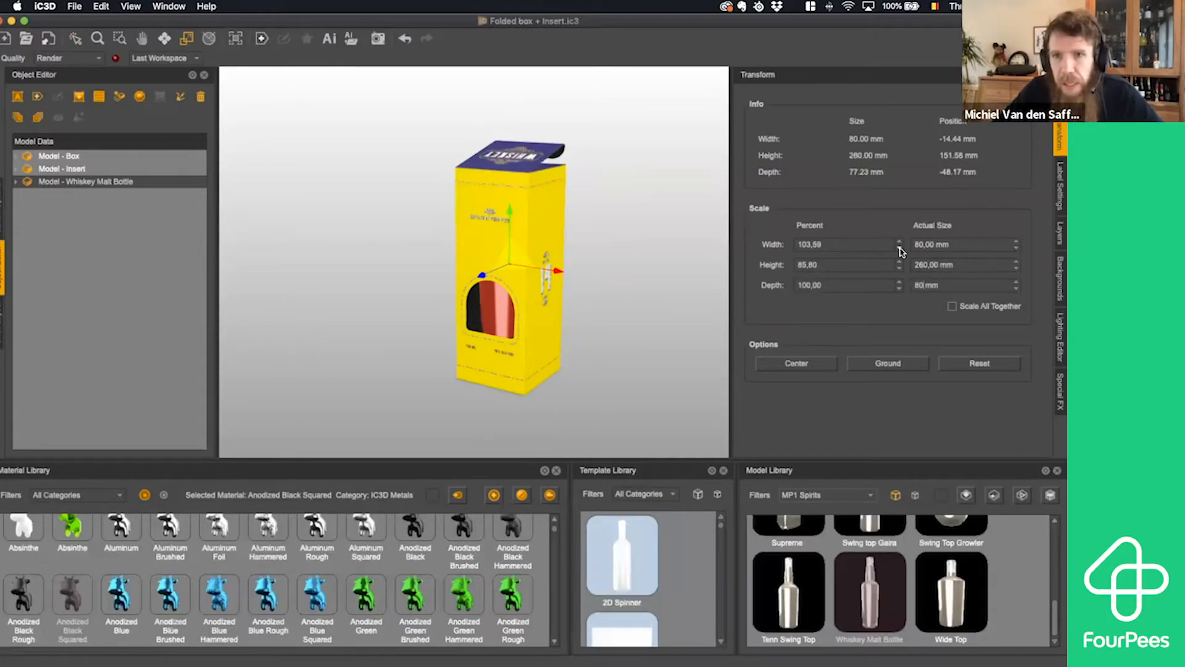
key(Return)
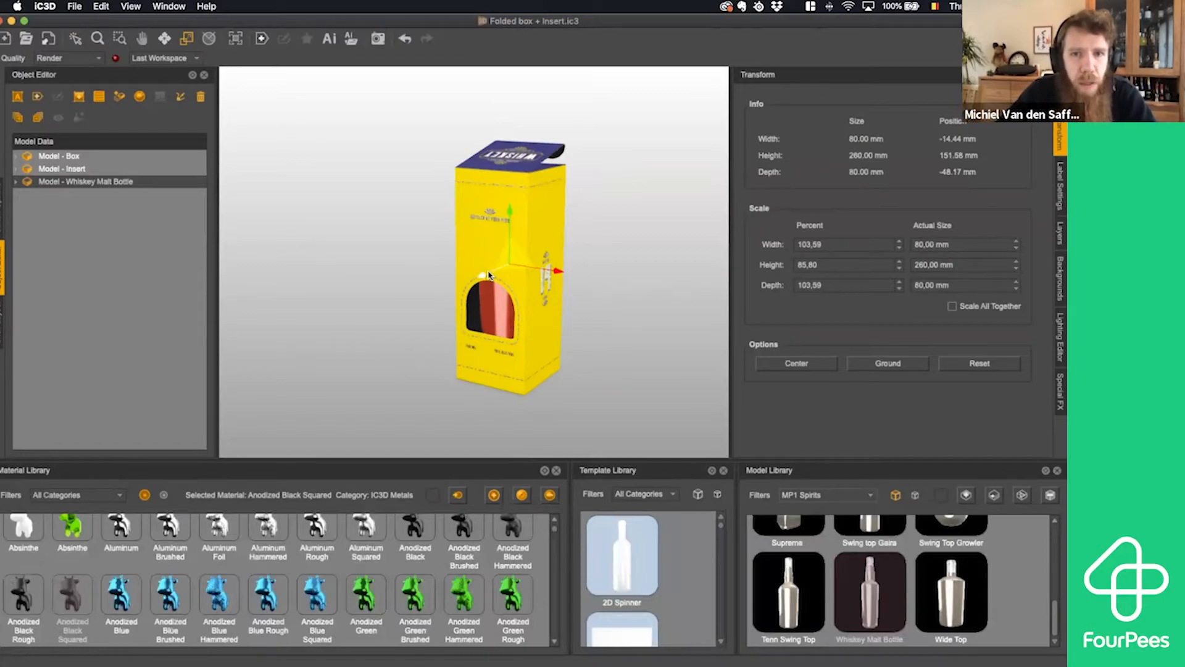
drag(483, 278, 425, 295)
drag(364, 318, 297, 337)
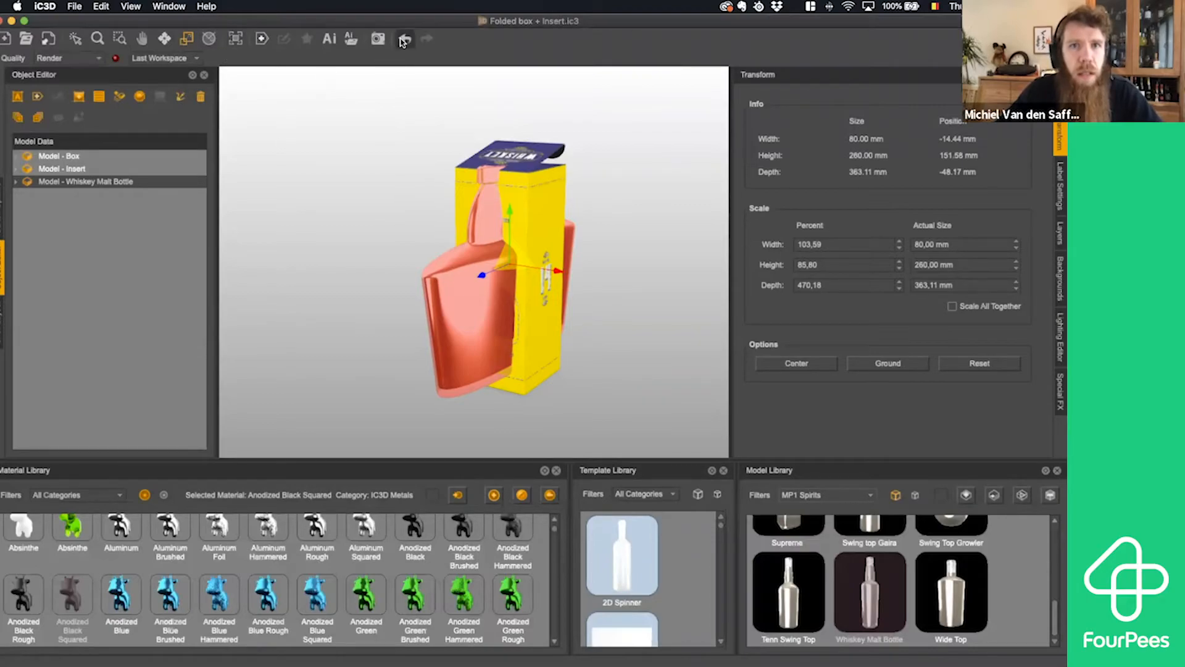
key(super+z)
- Move the bottle forward out of the box to Z about 12.5 mm and lower it to Y about 130.5 mm
click(164, 38)
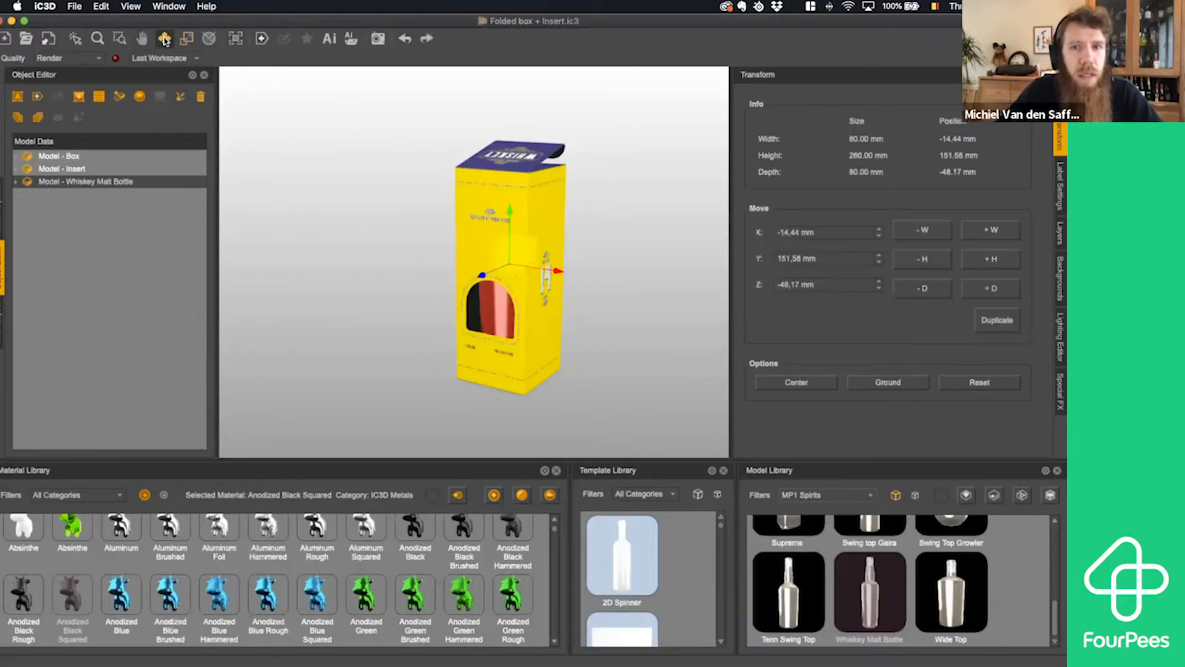
drag(482, 276, 416, 299)
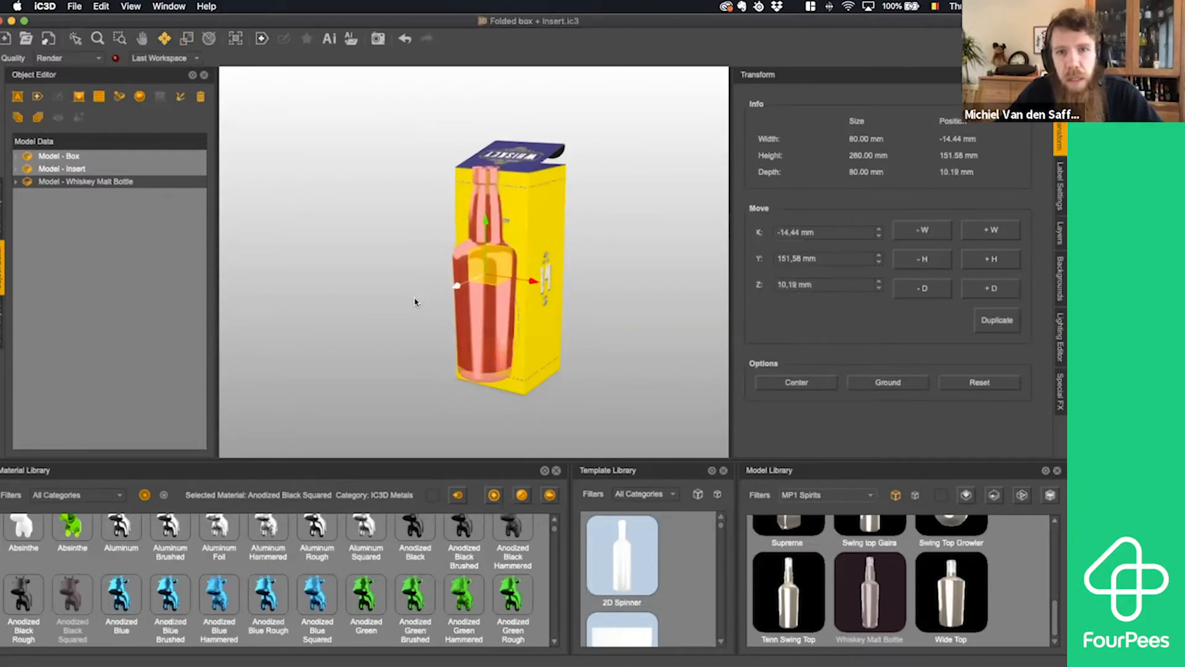
drag(486, 223, 483, 243)
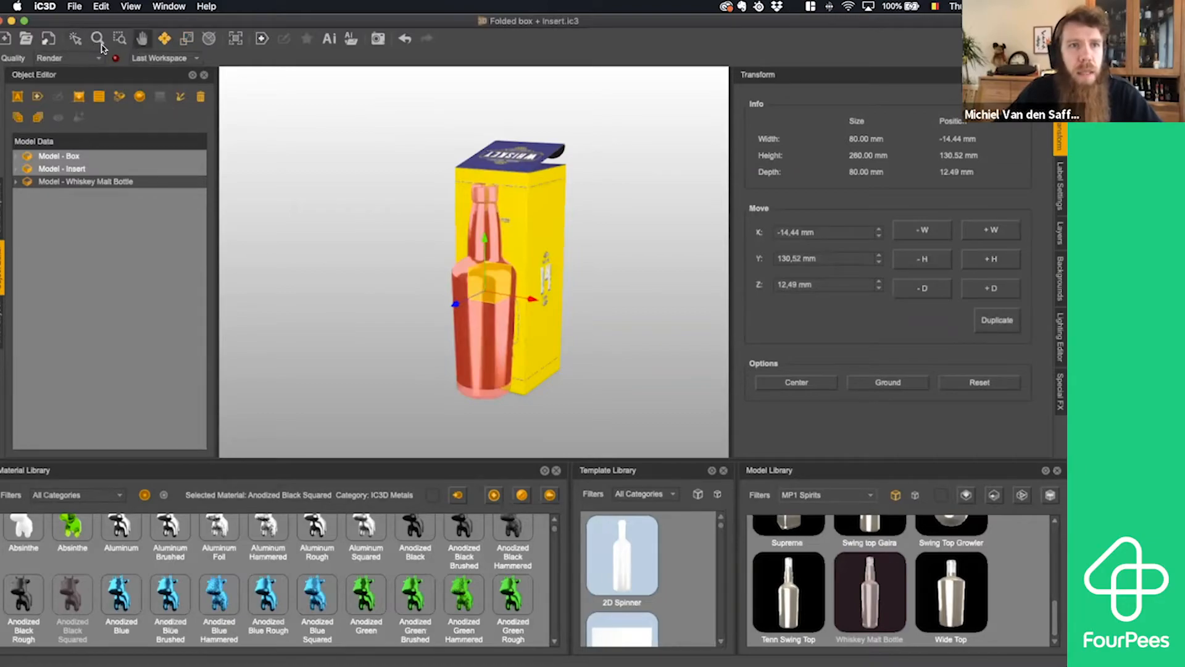
- Raise the bottle slightly to Y about 133.5 mm and move it back inside the box to Z about -42.9 mm
click(75, 40)
drag(294, 186, 318, 164)
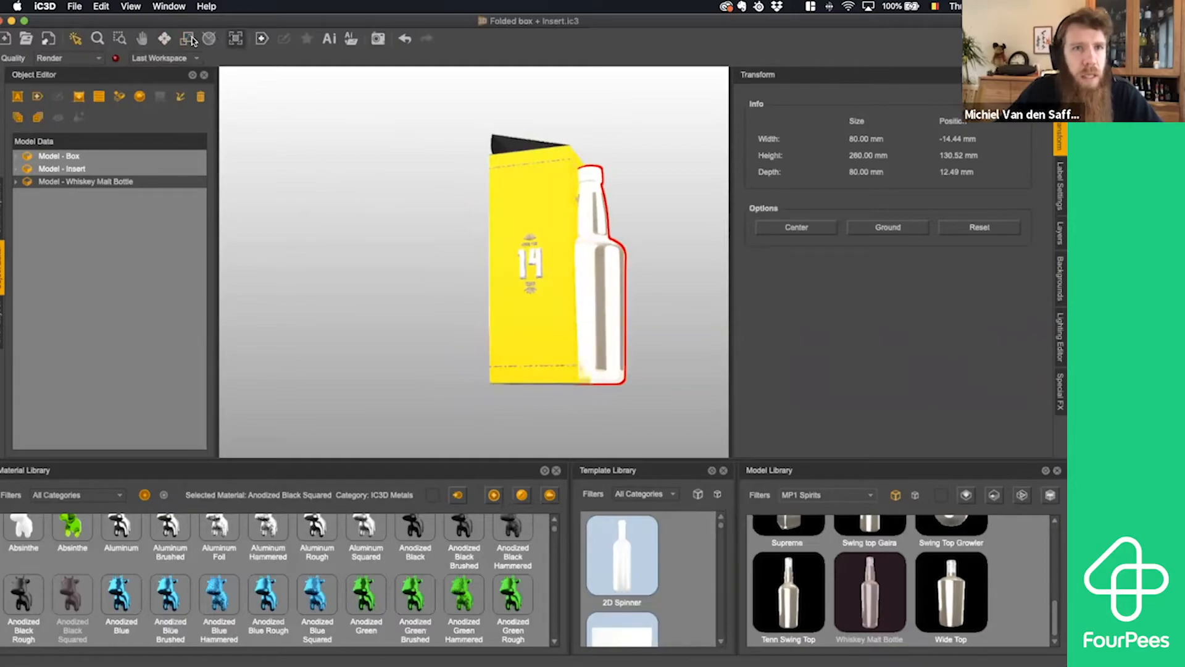
click(164, 38)
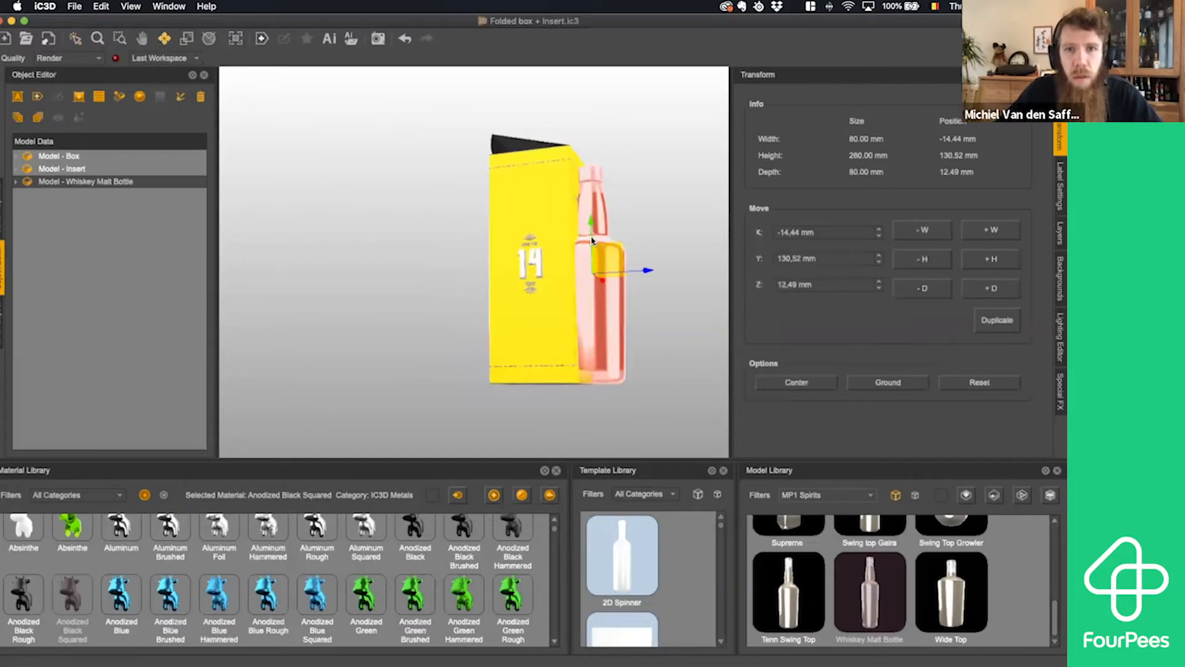
drag(592, 238, 593, 239)
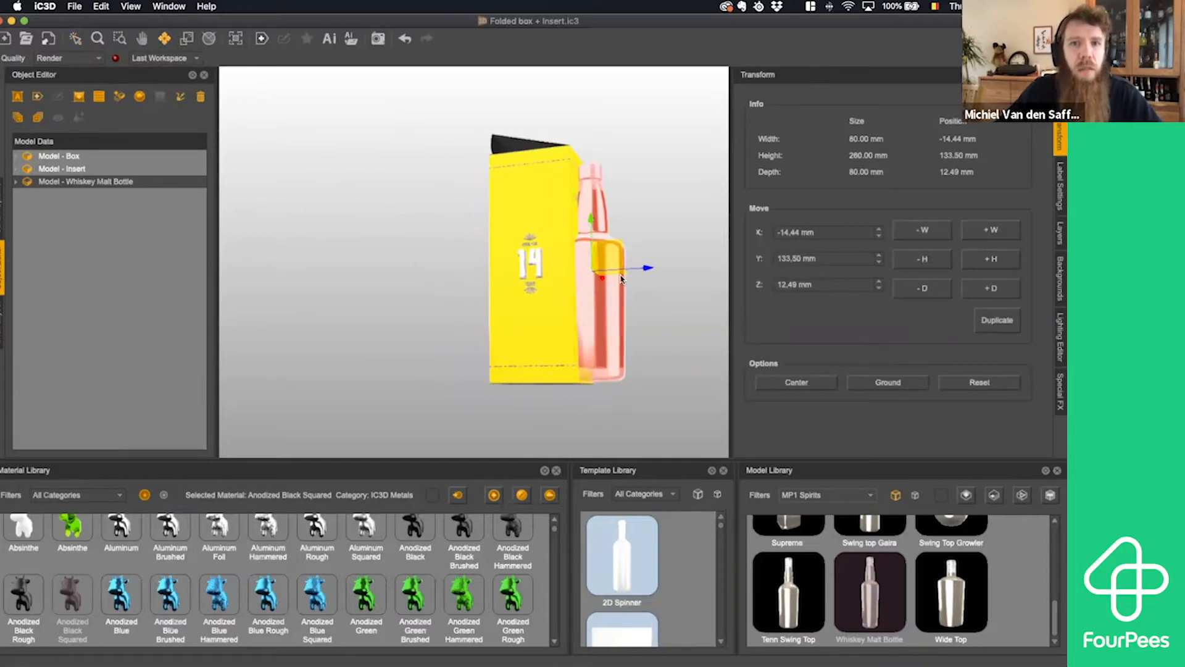
drag(644, 268, 575, 279)
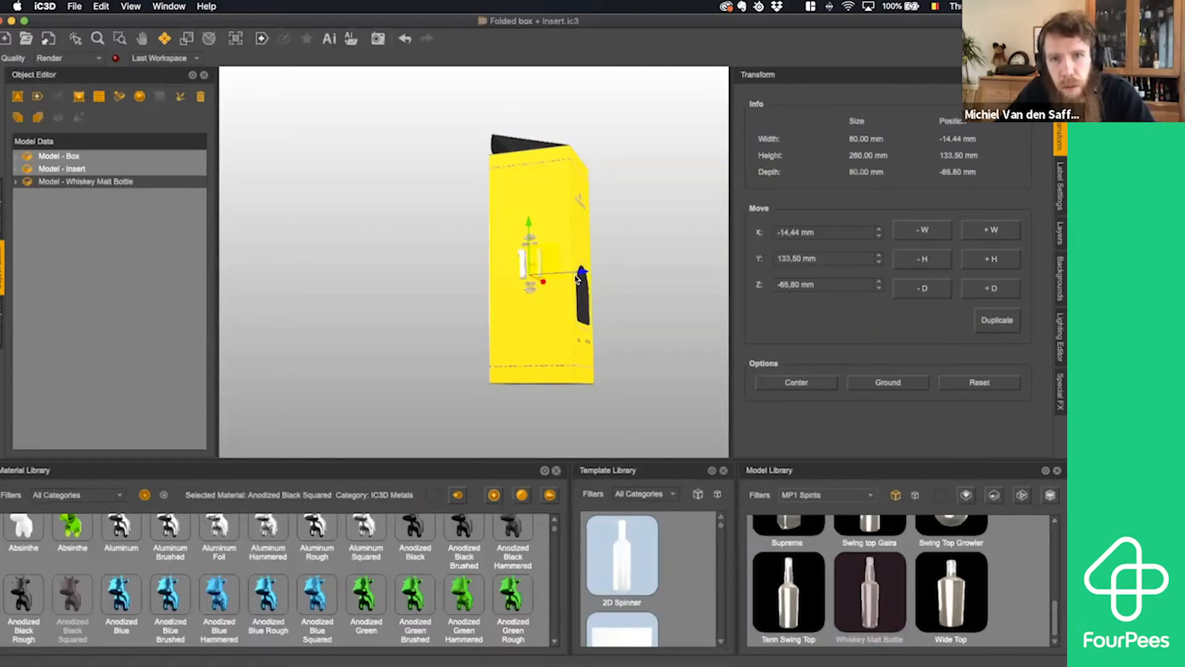
drag(619, 284, 595, 284)
key(f)
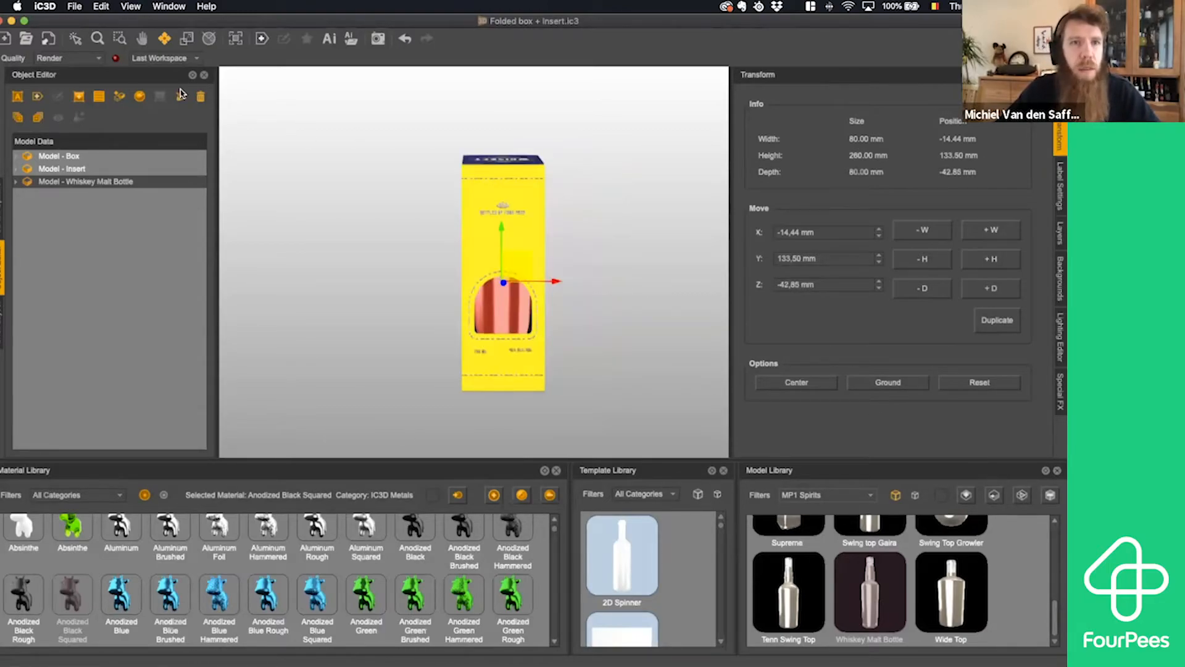
- Hide the box model so that only the insert and the bottle are shown
click(75, 38)
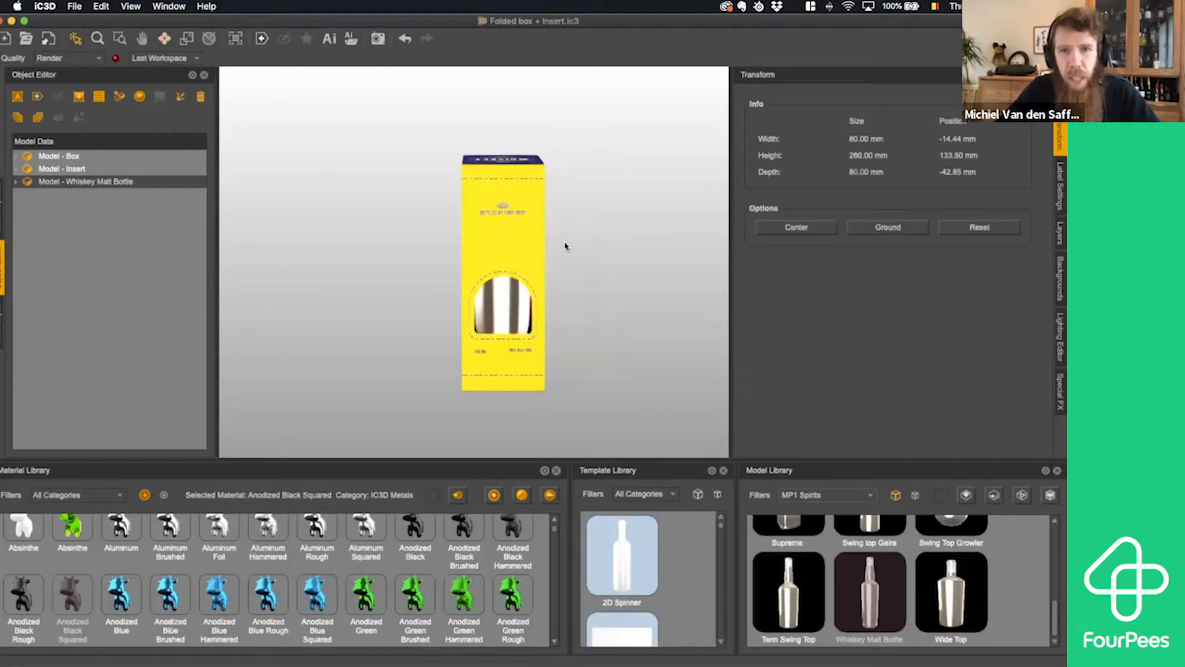
drag(564, 243, 549, 251)
scroll(548, 251, up, 4)
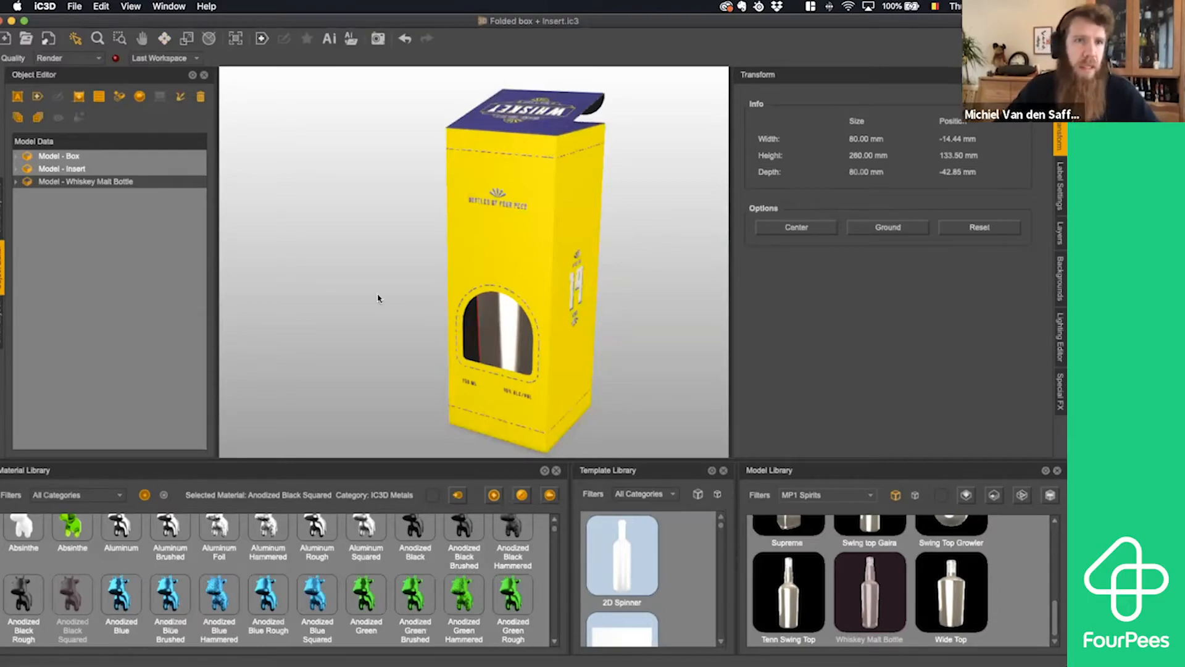
click(62, 155)
right_click(79, 148)
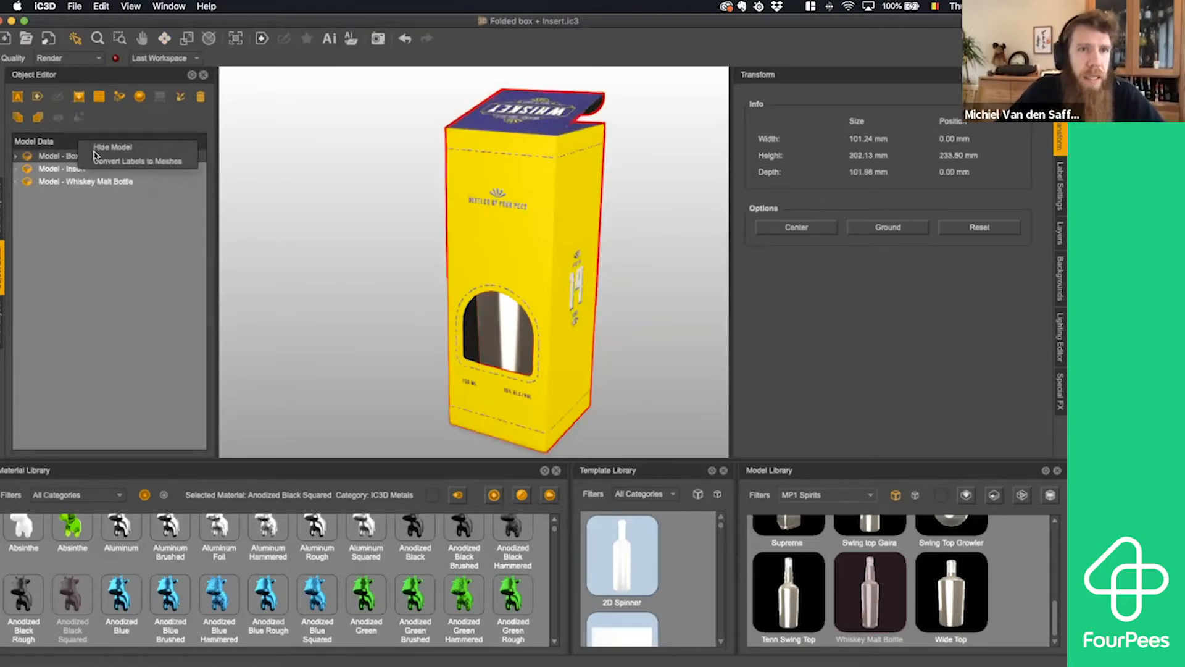
click(104, 148)
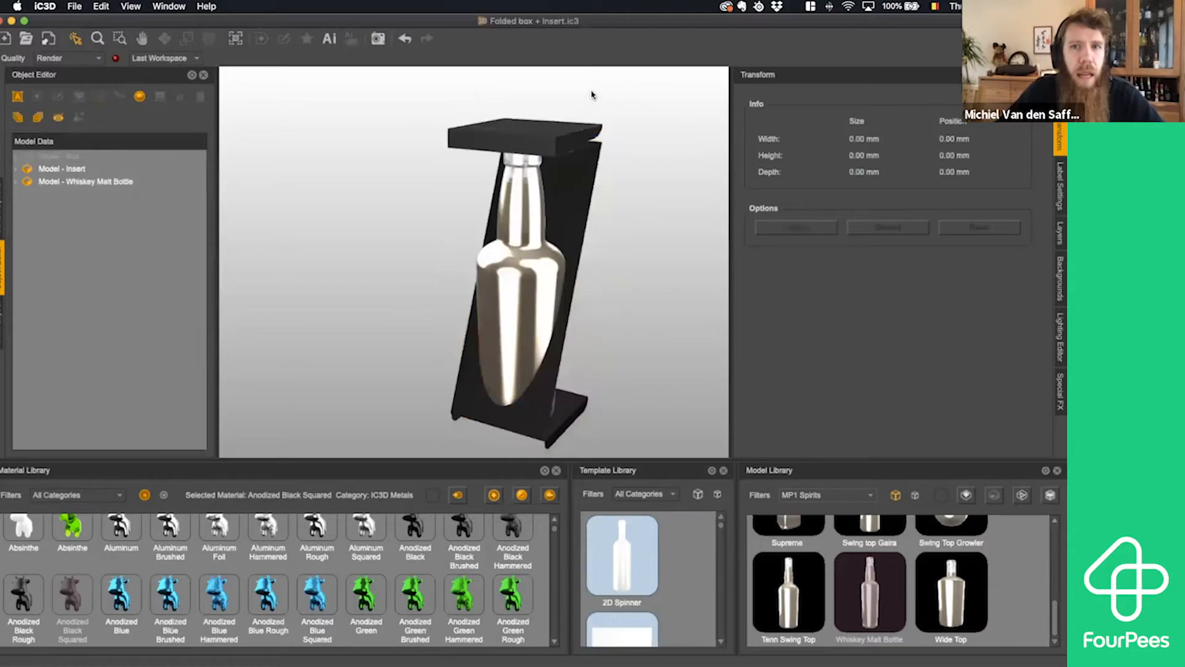
- Hide the insert model so that only the whiskey bottle is shown
click(96, 170)
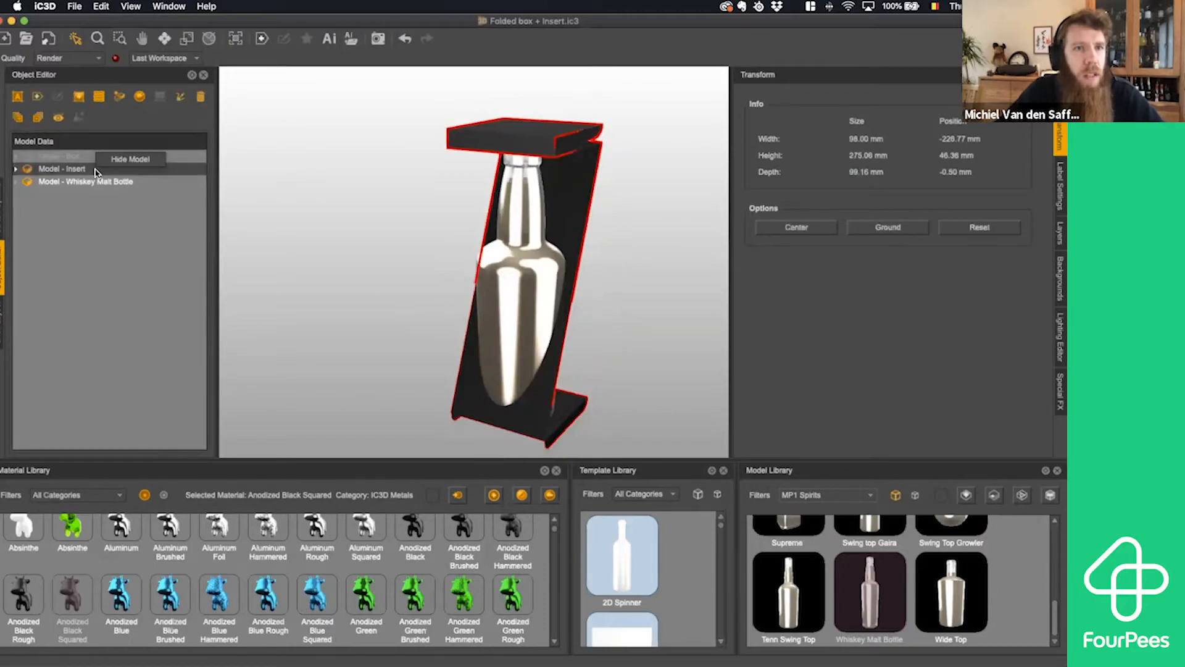
right_click(98, 168)
click(124, 162)
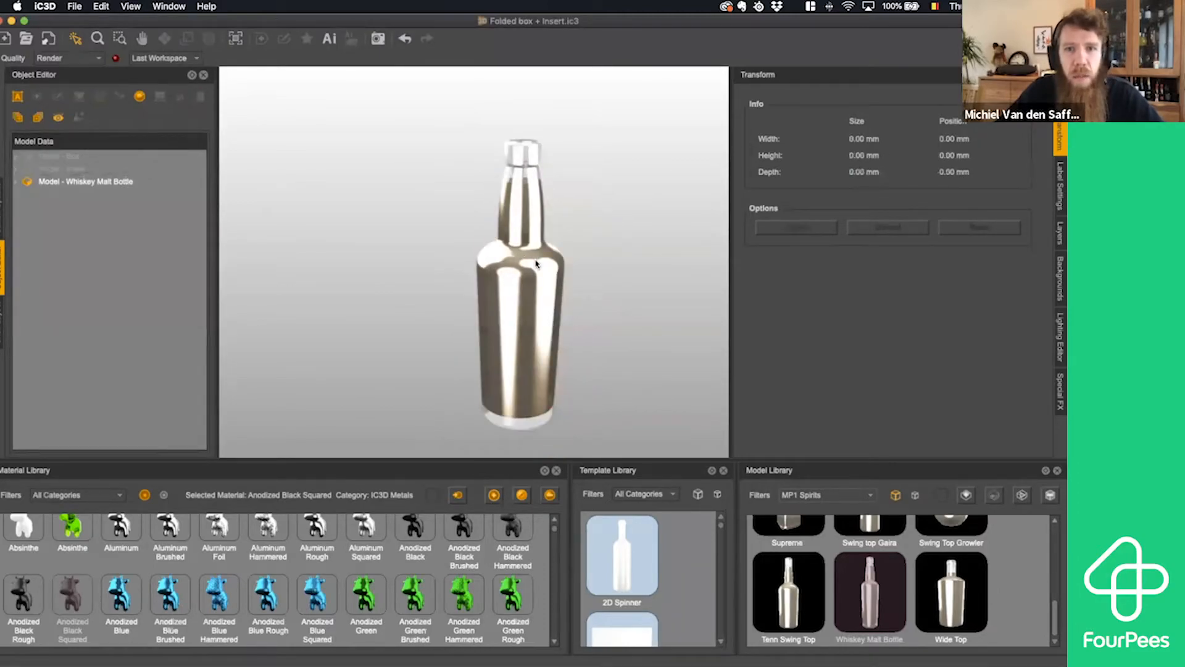
- Examine the bottle up close along with its Clear and Default parts, ending with the whole bottle model selected
click(523, 254)
scroll(548, 278, up, 5)
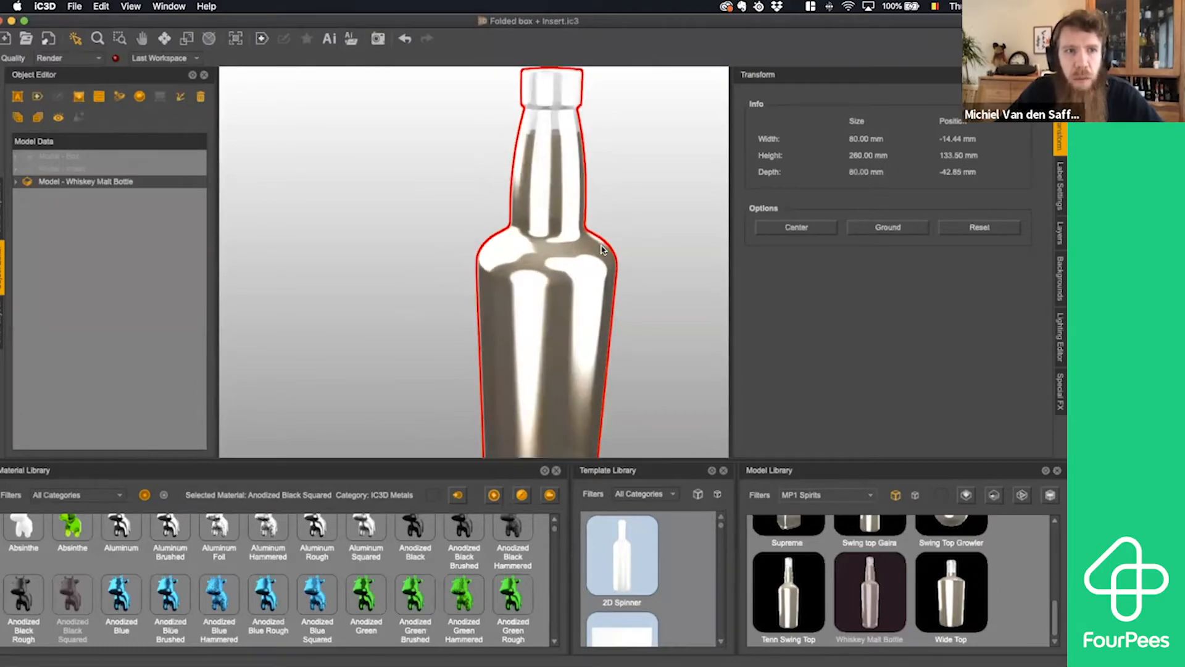
scroll(612, 250, down, 2)
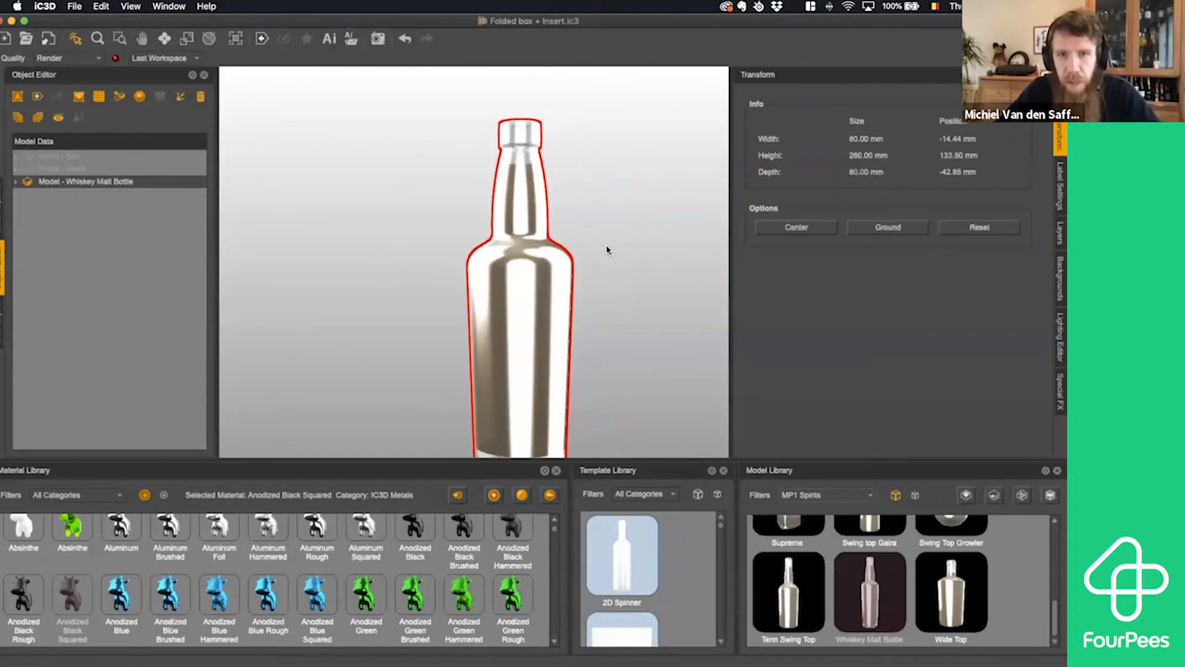
scroll(583, 304, down, 1)
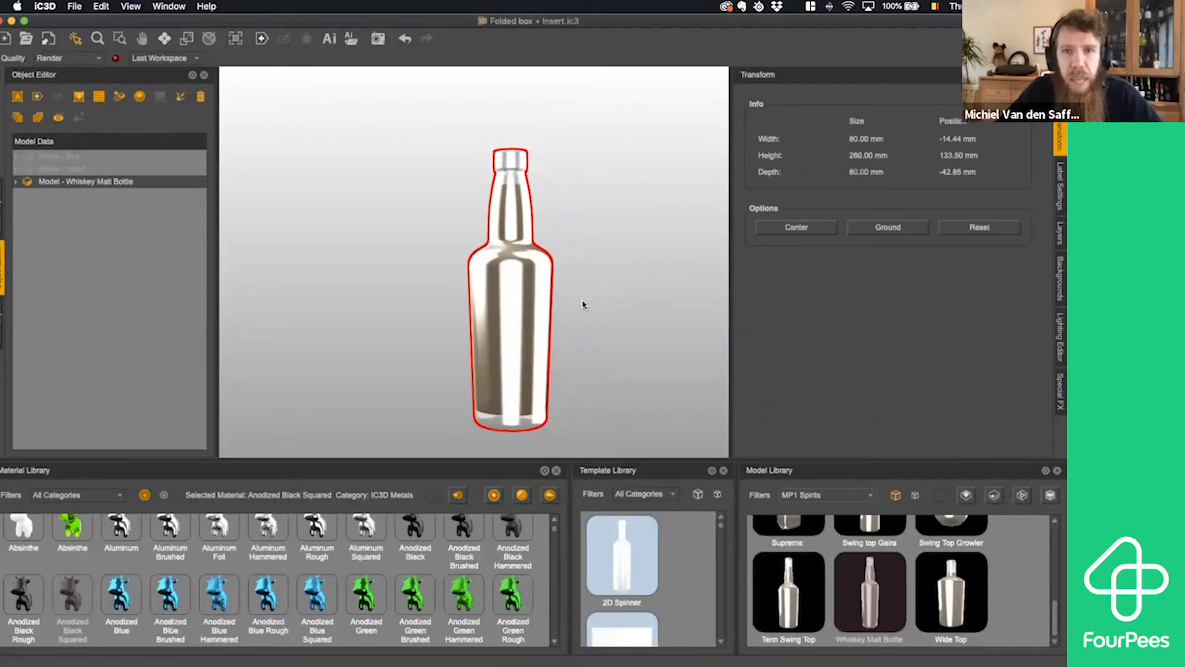
scroll(583, 304, up, 2)
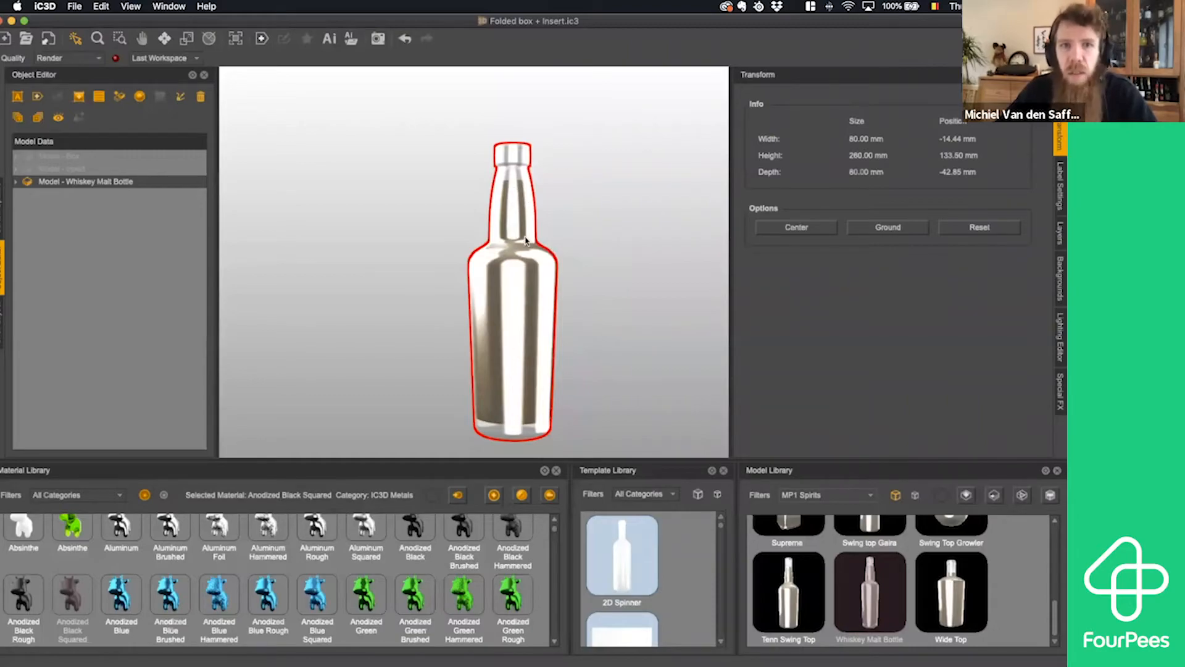
click(16, 183)
click(68, 207)
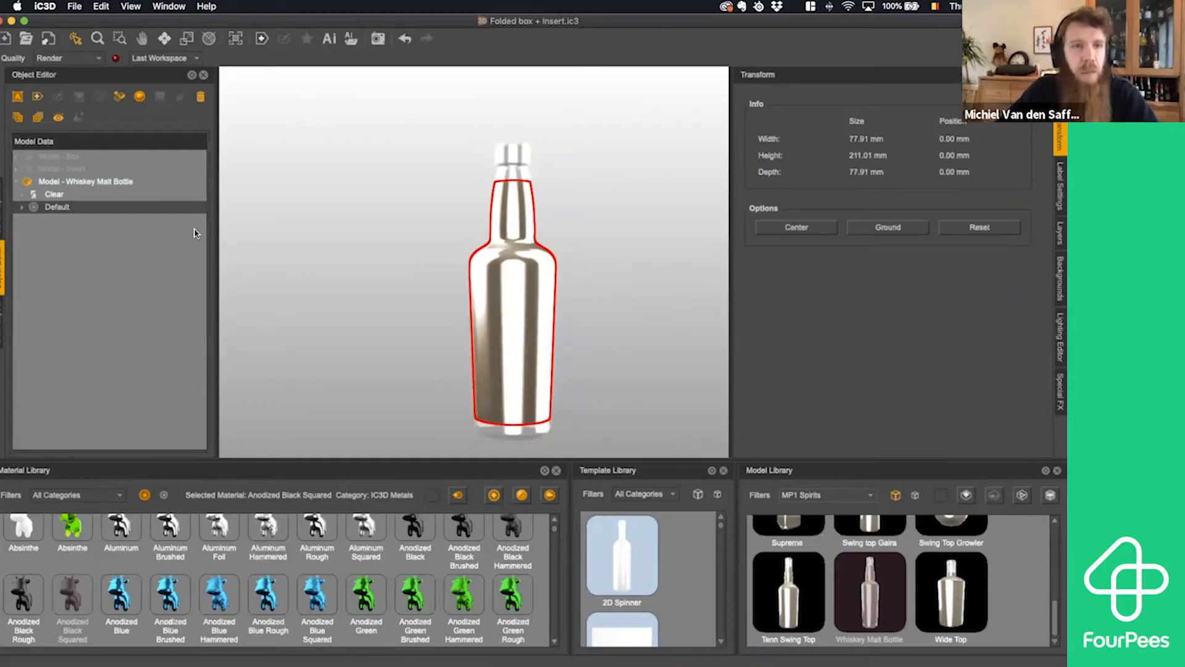
click(86, 195)
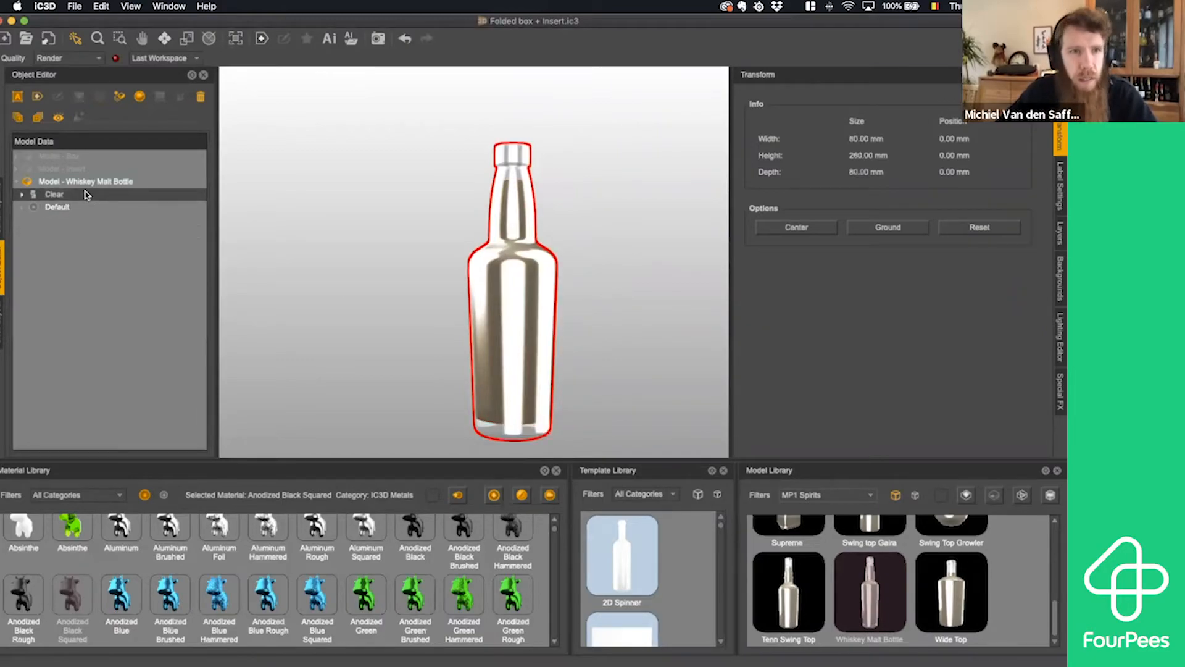
click(92, 182)
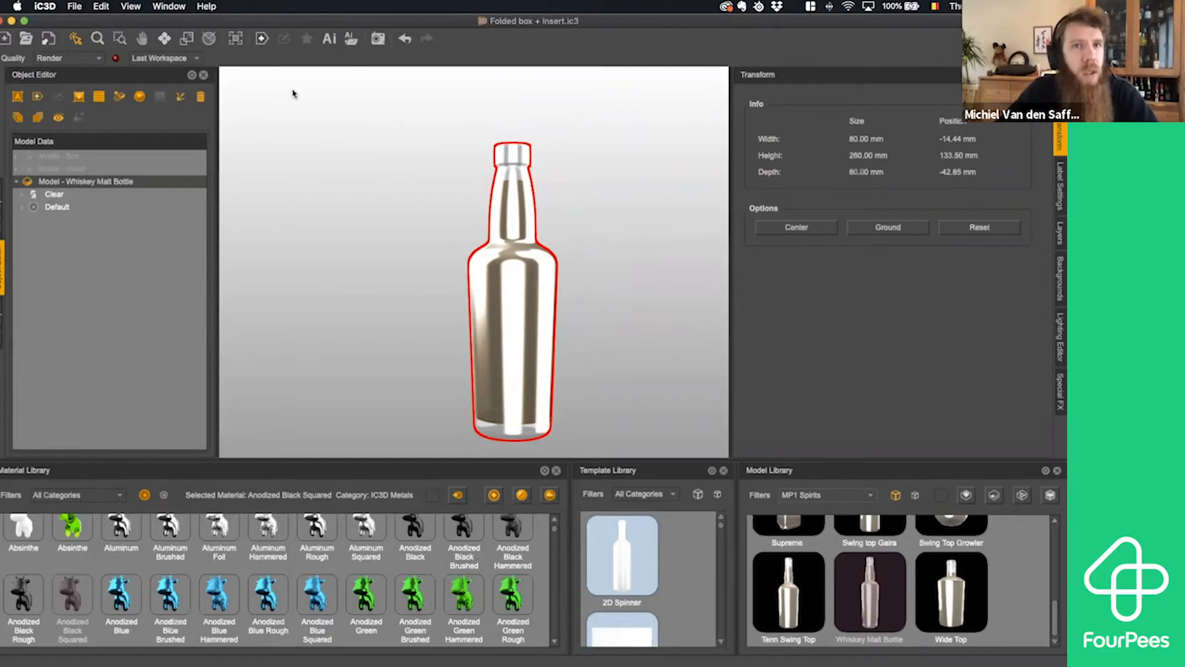
- Start a new label on the bottle and exclude the Fill mesh, leaving only Mesh - 0 included
click(261, 41)
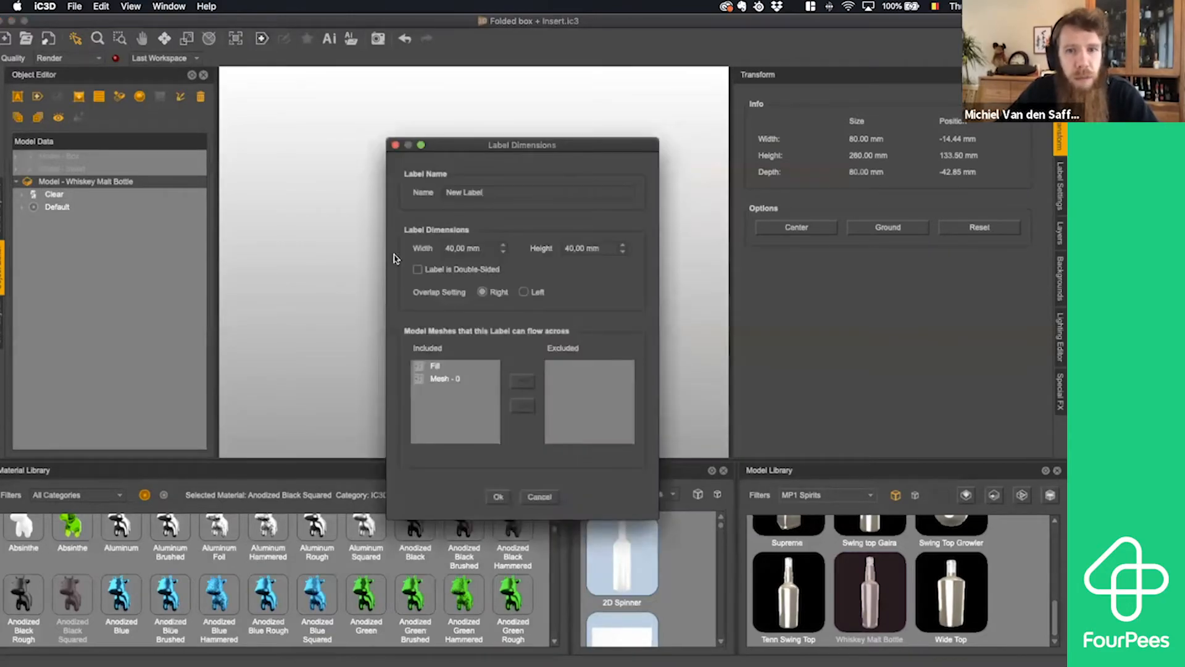
click(449, 367)
click(446, 379)
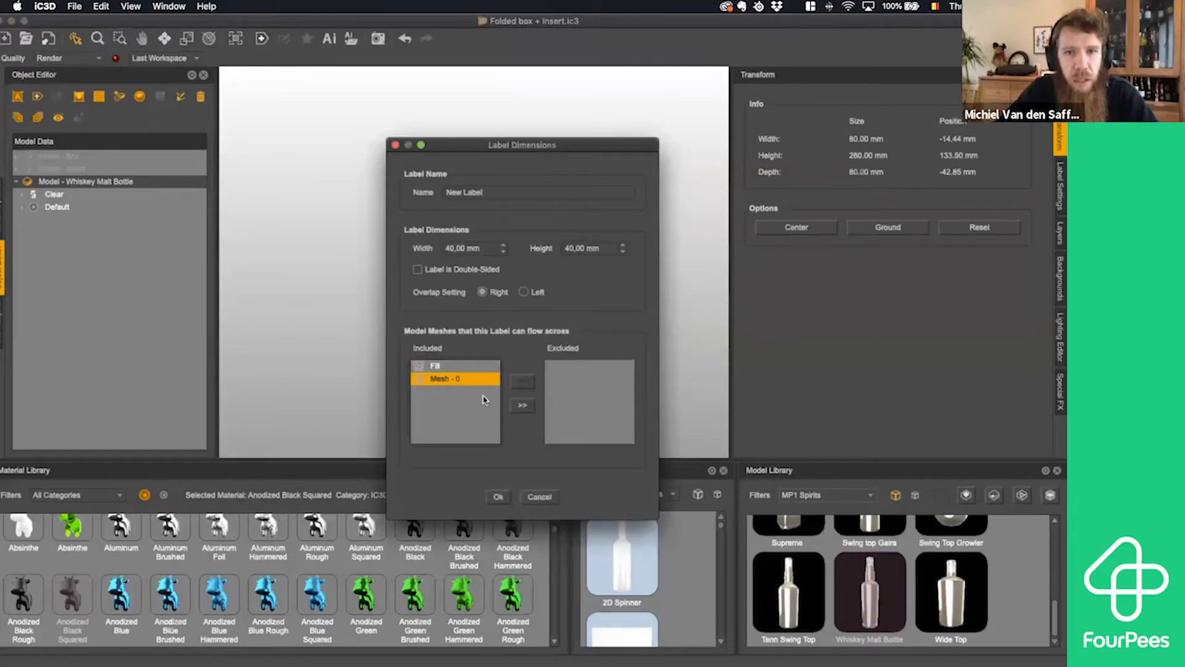
click(441, 367)
click(518, 408)
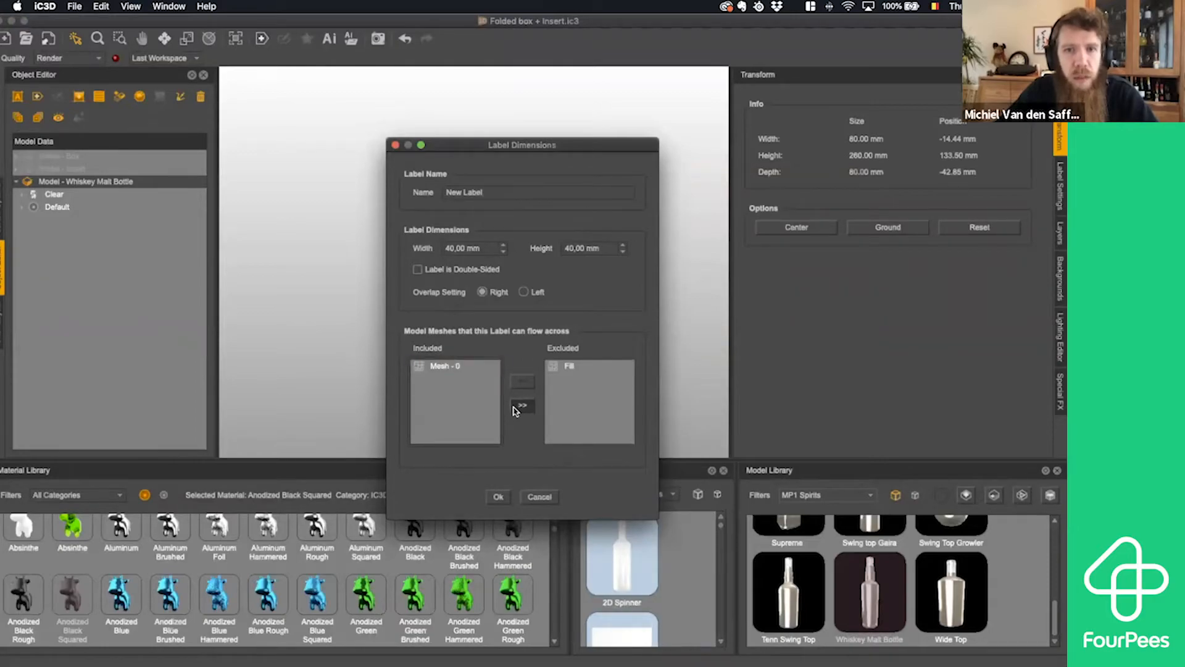
- Name the new label "bottle label", size it 80 mm wide by 80 mm high, and create it
drag(494, 193, 435, 192)
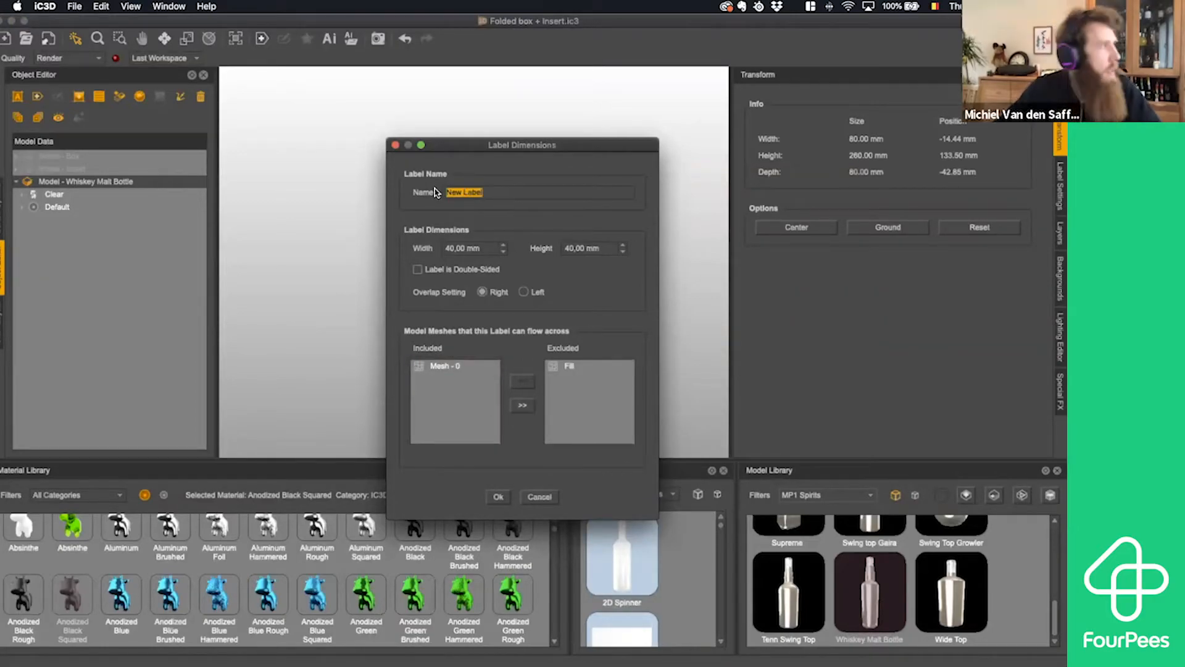
text(bottl)
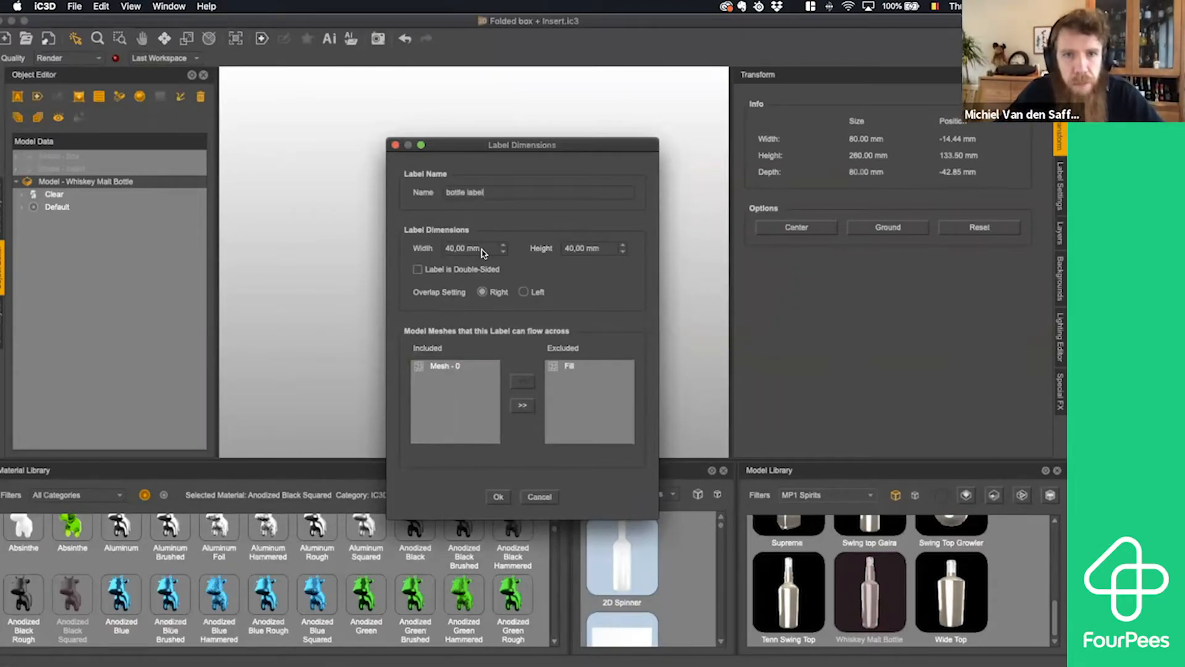
key(Tab)
text(80)
key(Tab)
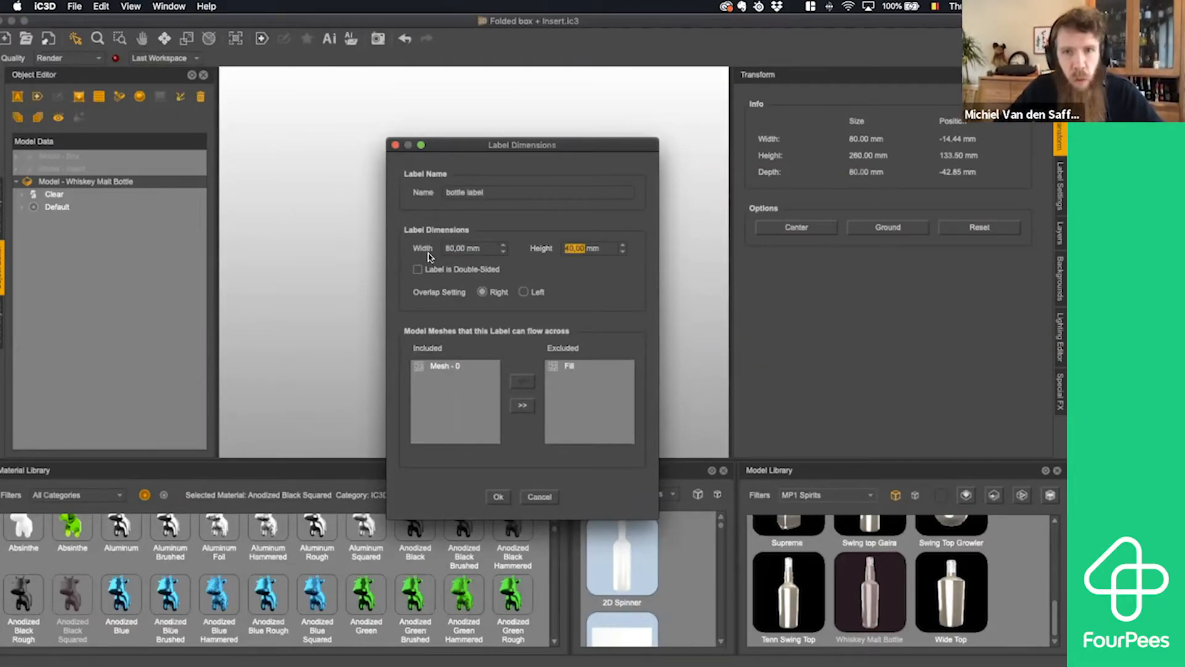
text(80)
key(Tab)
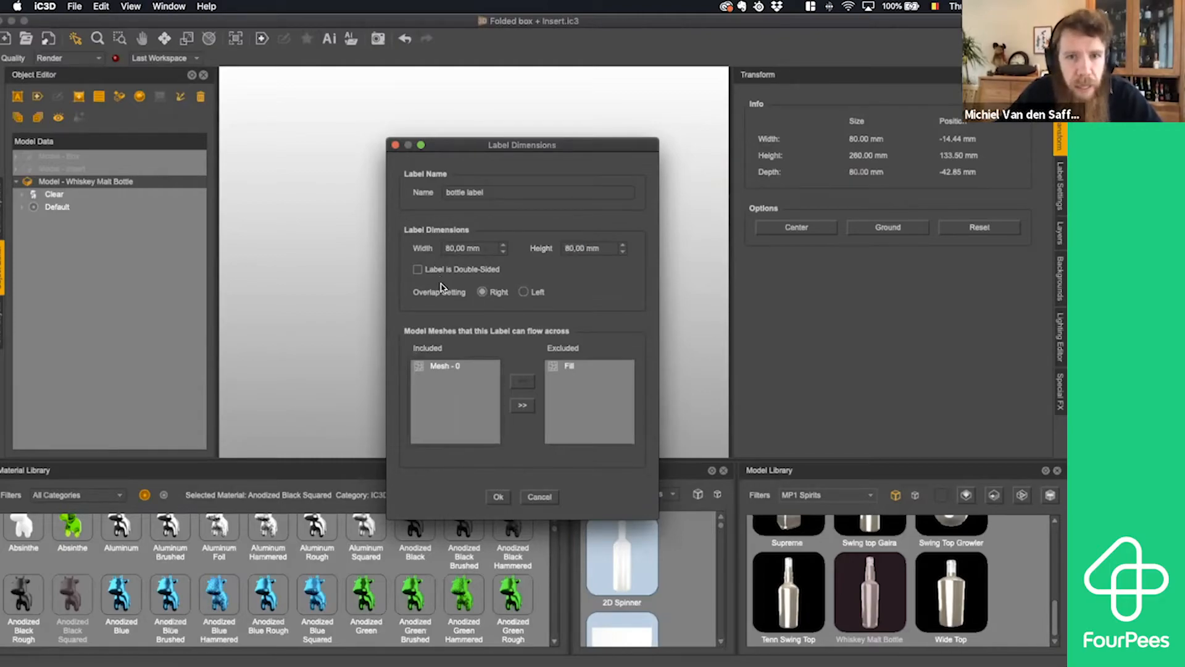
click(499, 496)
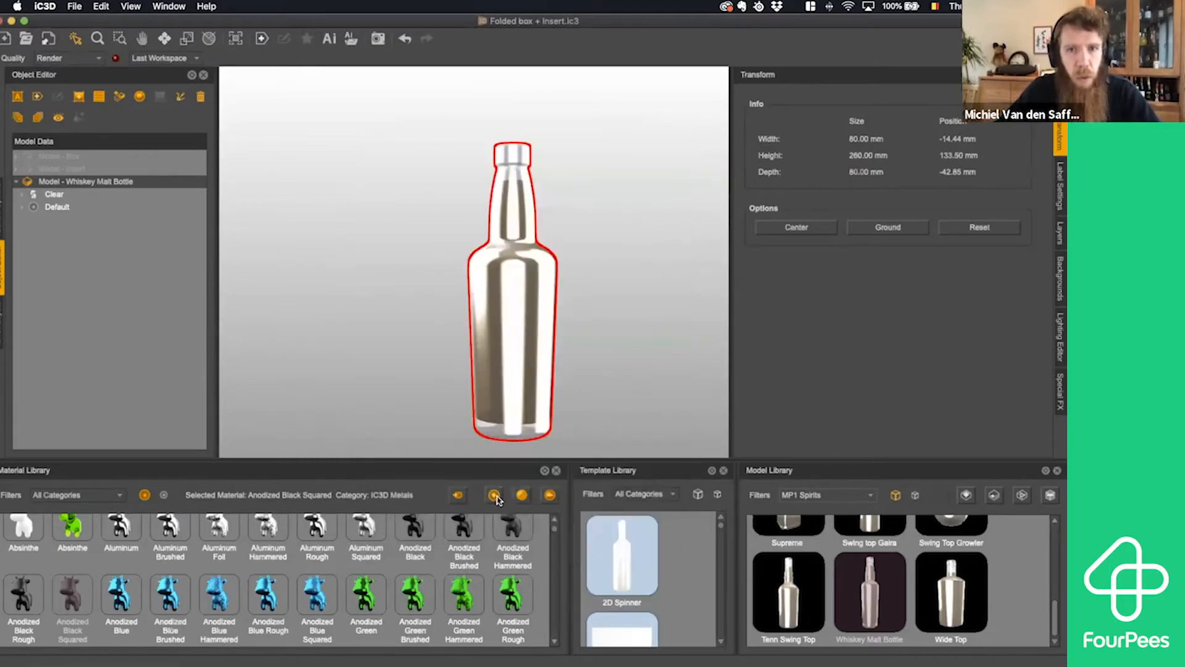
- Move the label down the bottle, and align its center to the center of the bottle's front side with zero offset
click(516, 299)
drag(512, 305, 504, 334)
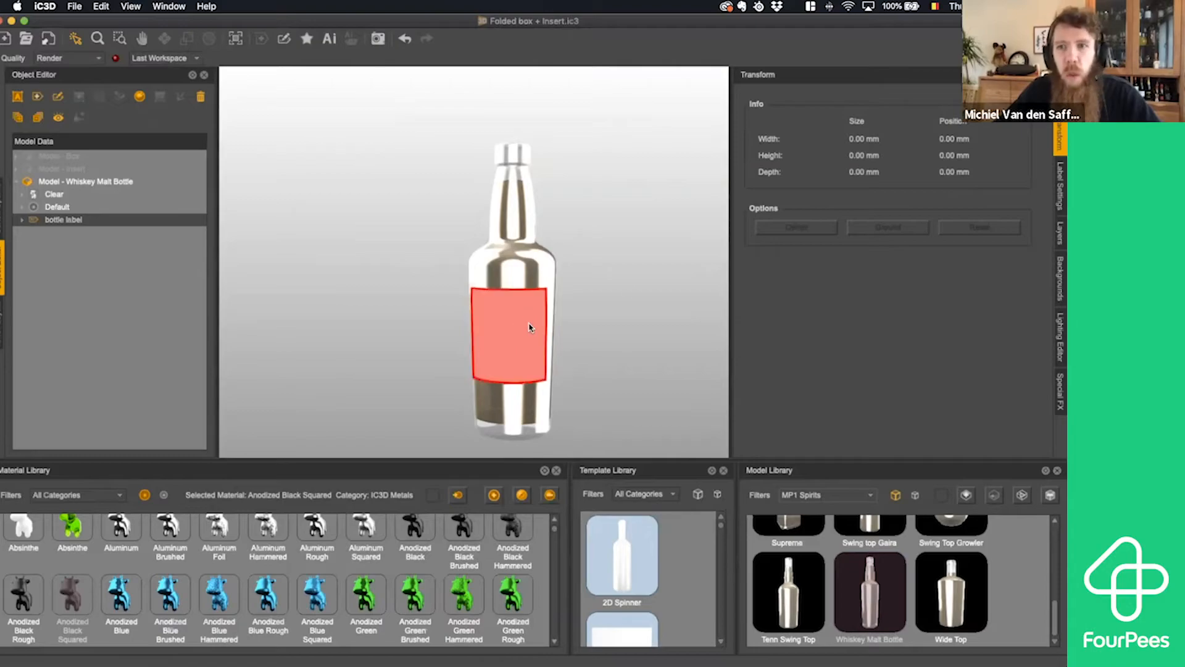
click(1060, 180)
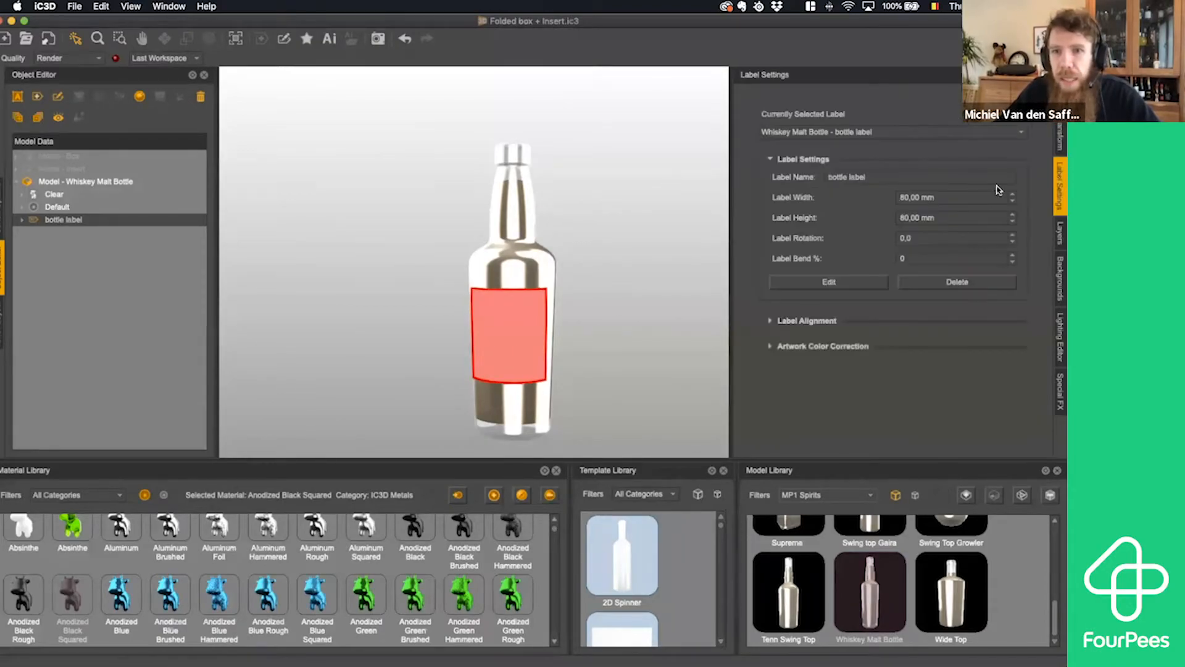
click(771, 322)
scroll(951, 296, down, 2)
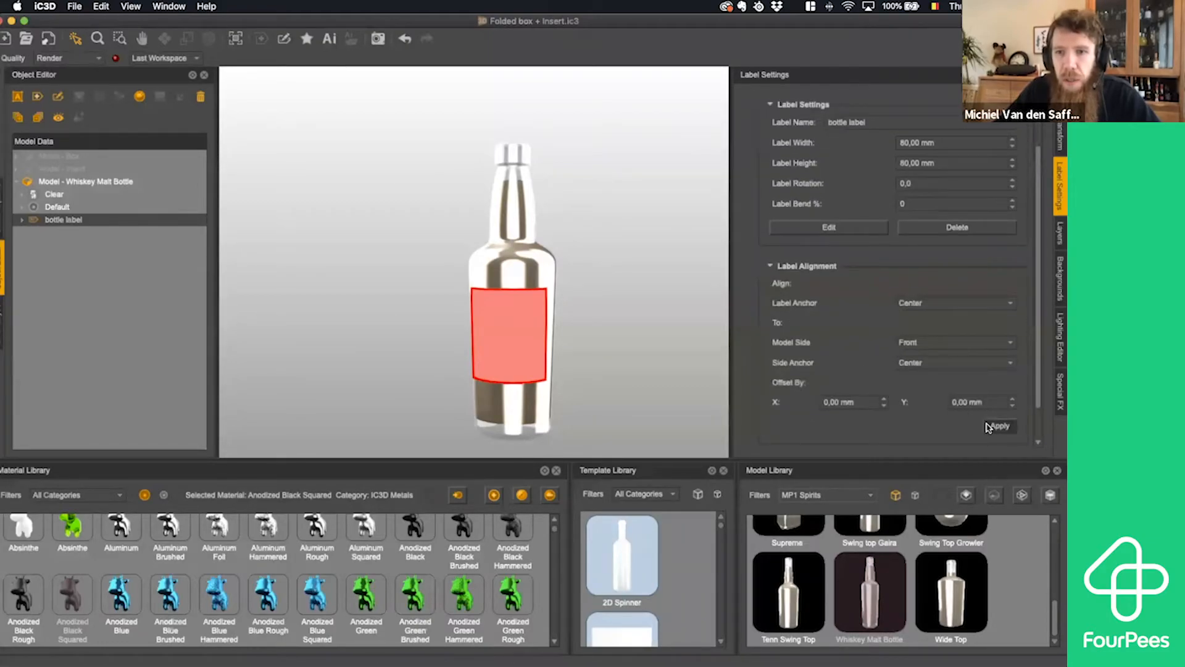
click(990, 426)
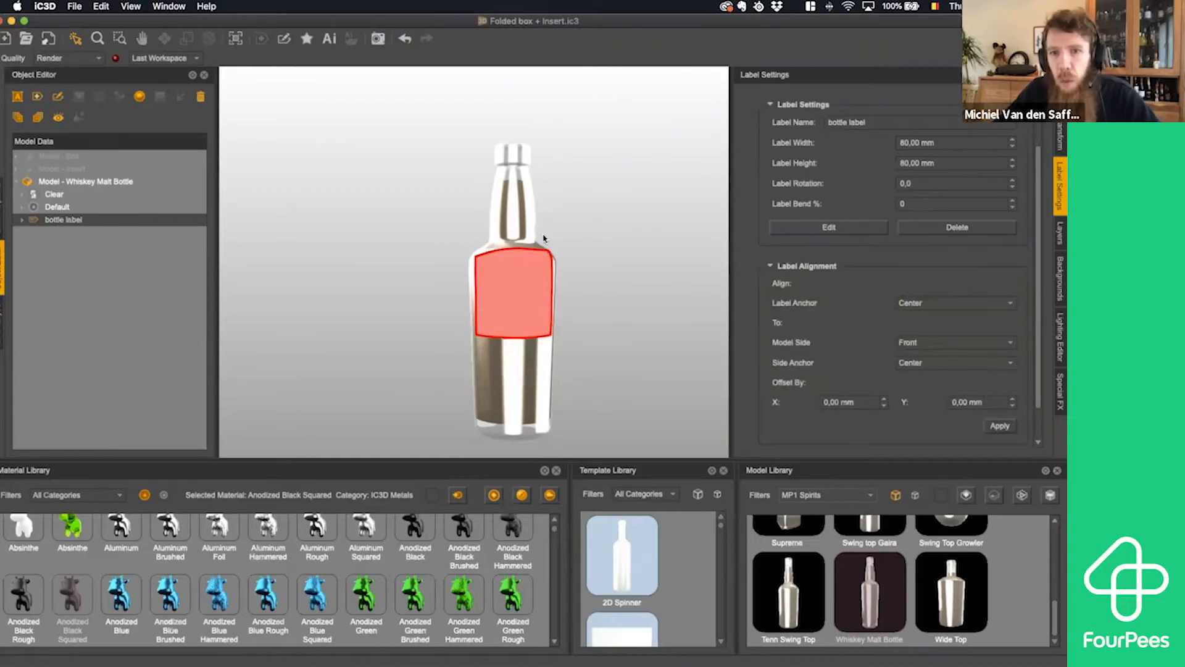
- Lower the bottle label by applying a Y alignment offset of -50 mm
click(1012, 400)
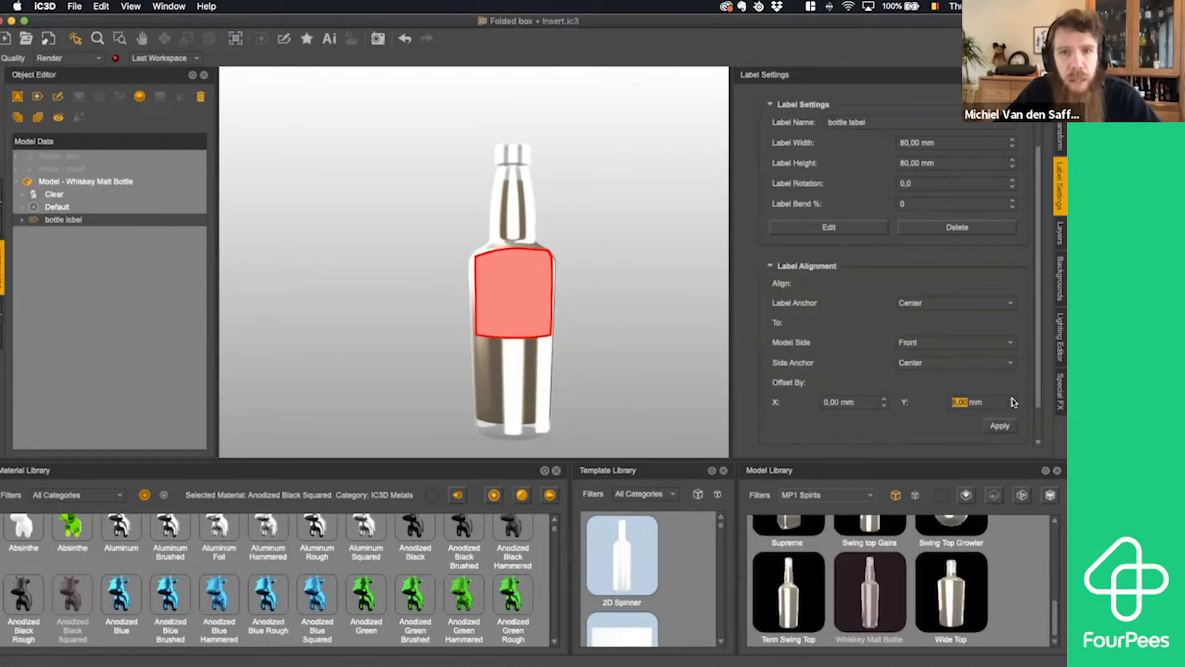
click(1013, 400)
click(1013, 399)
click(1013, 399)
click(1013, 402)
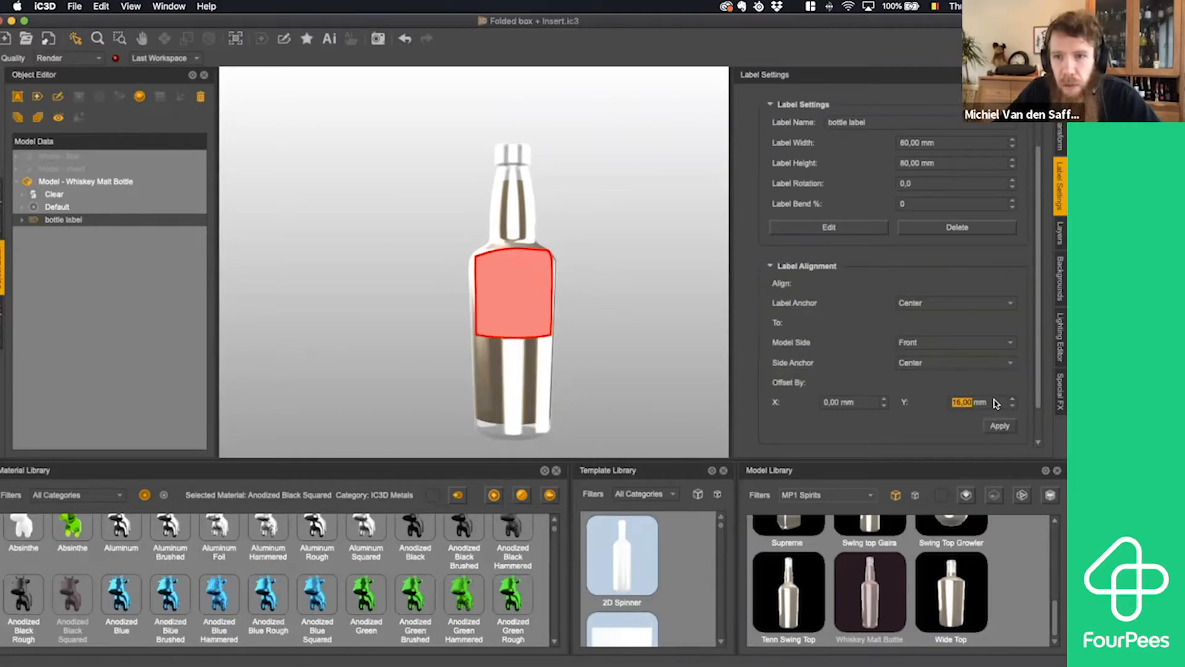
text(-5)
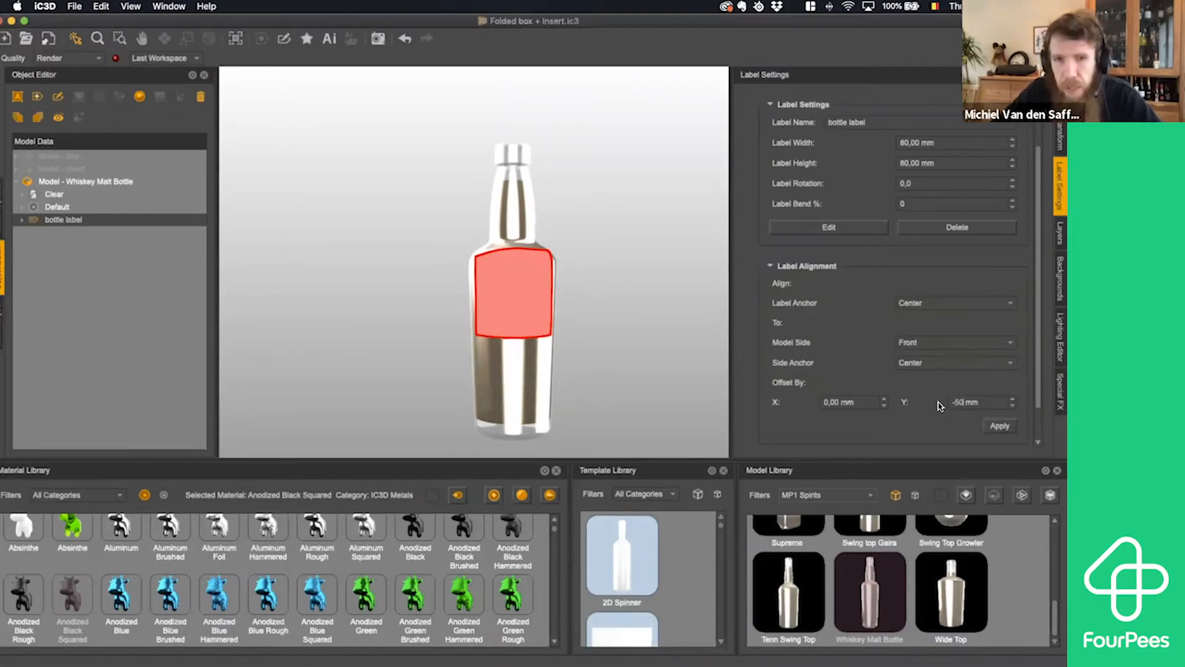
key(Return)
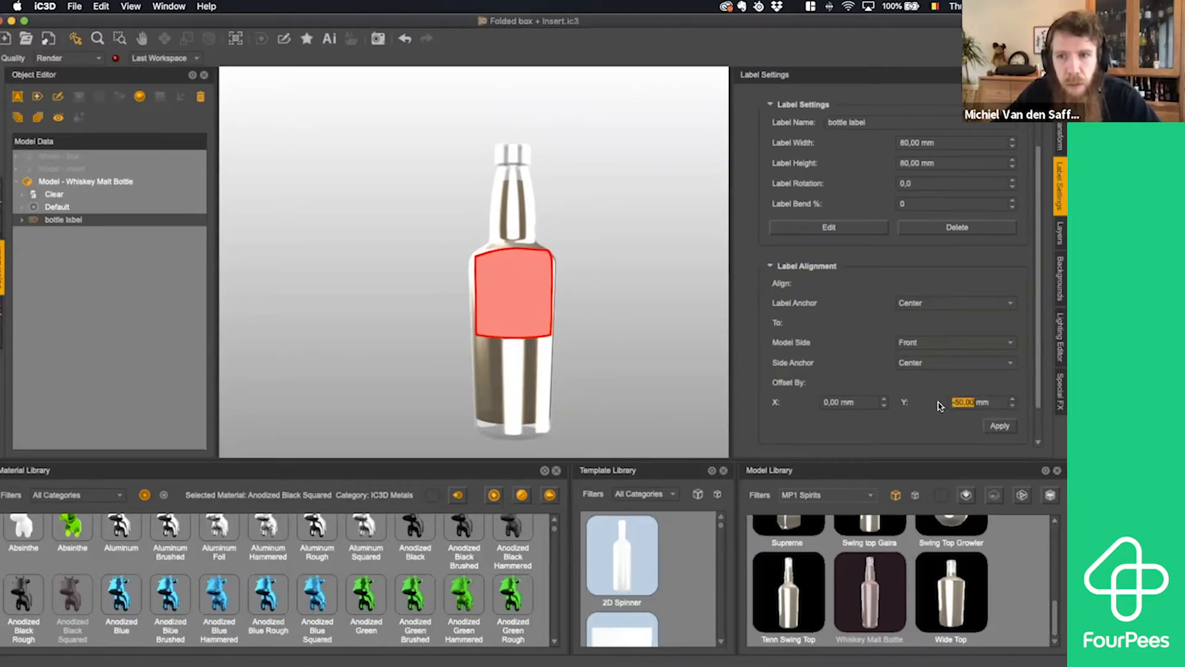
click(1000, 426)
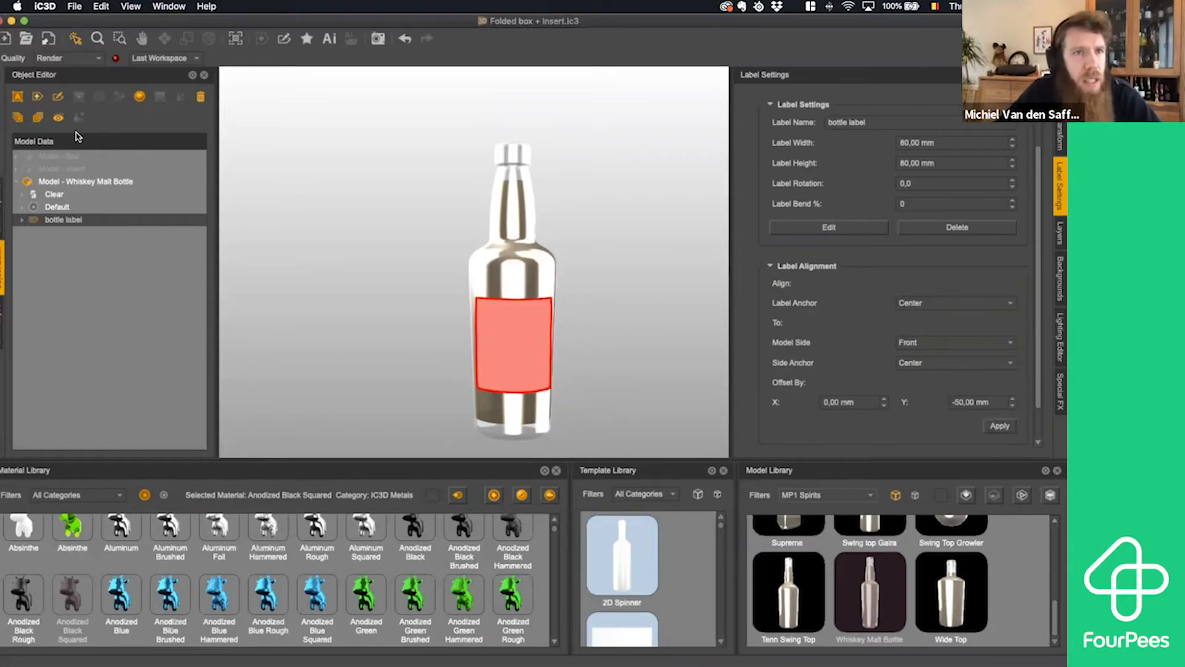
- Show the box model again and apply a Y alignment offset of 10 mm to the bottle label
click(72, 158)
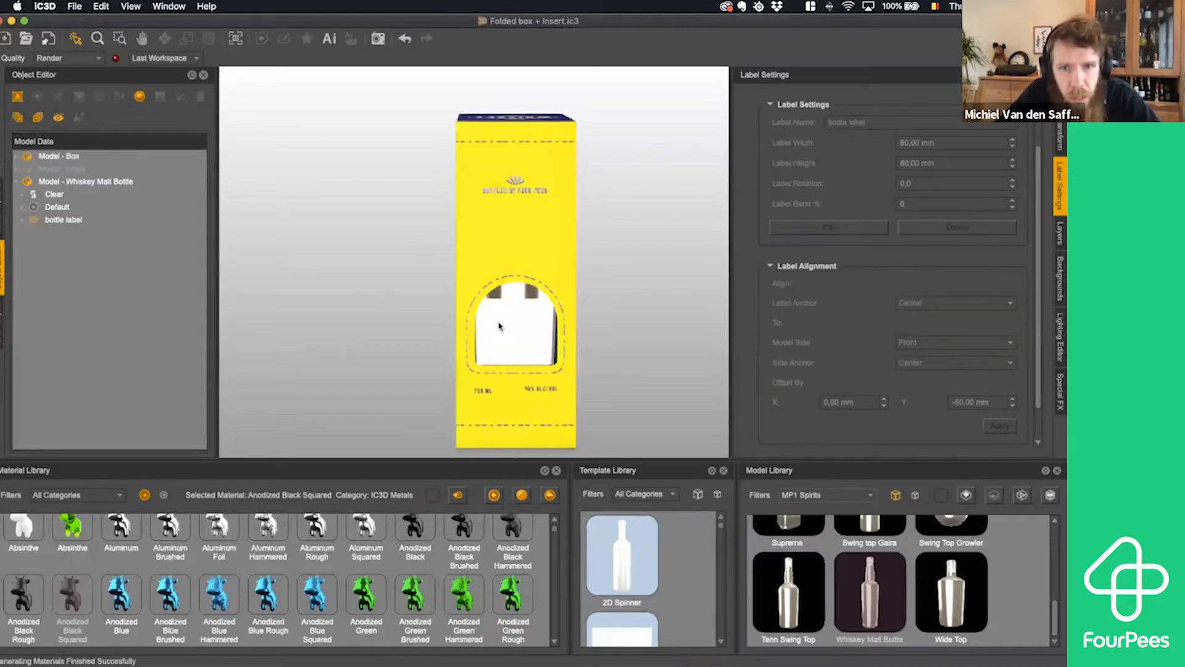
click(520, 333)
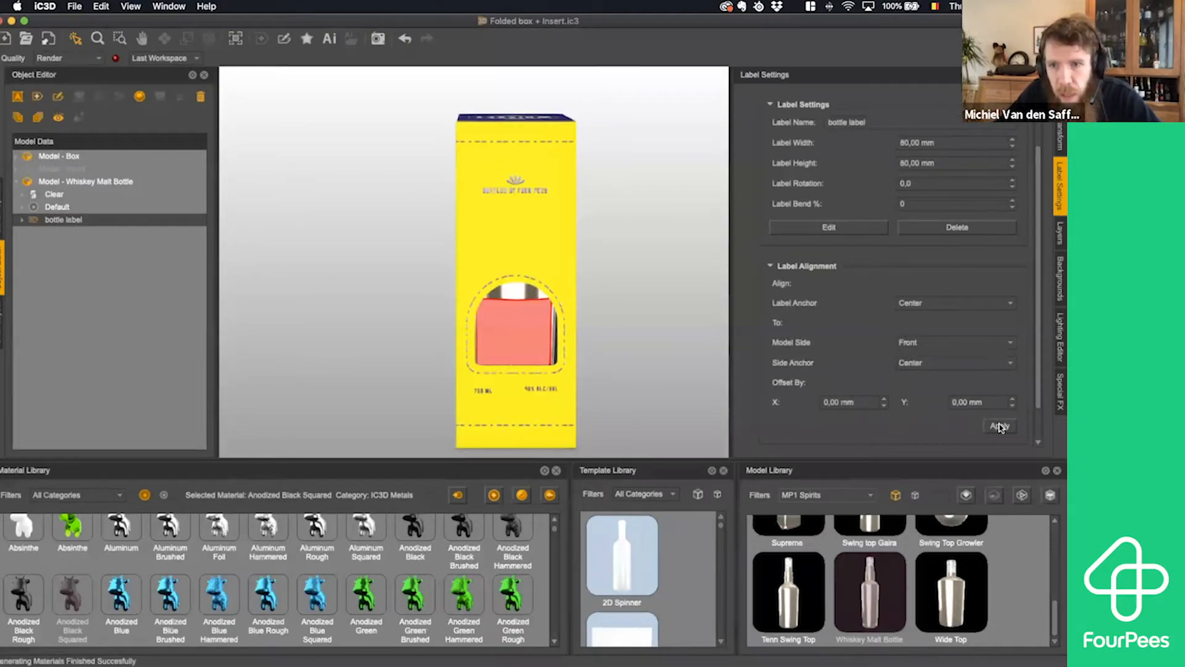
drag(996, 402, 940, 404)
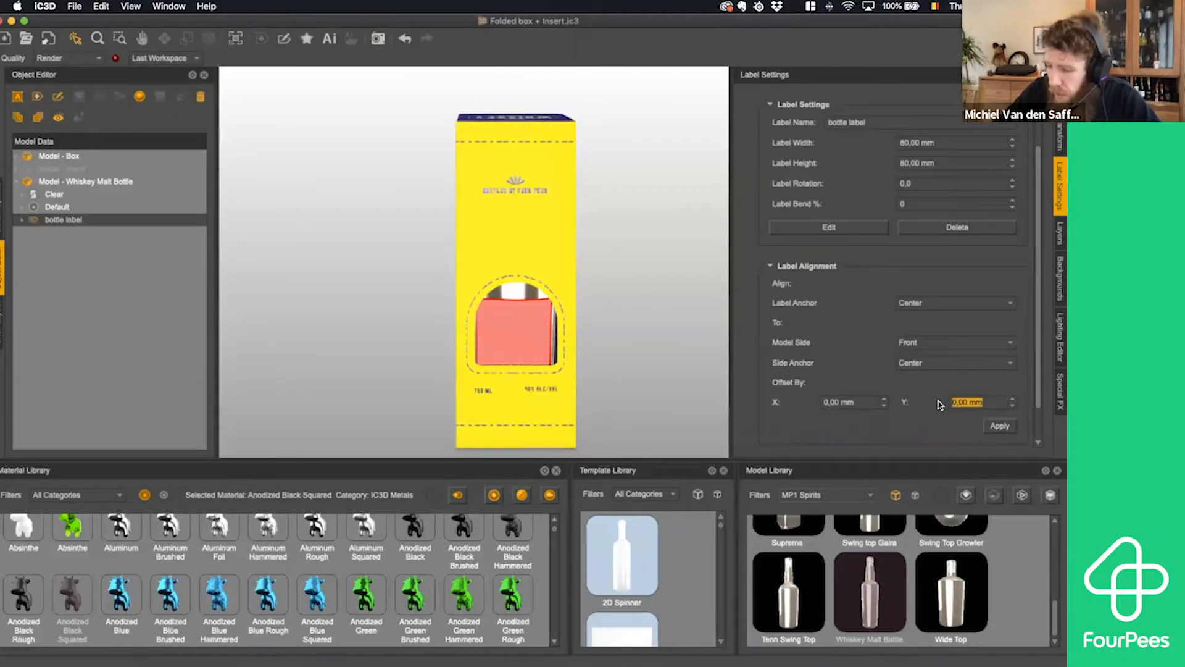
text(+10)
key(Return)
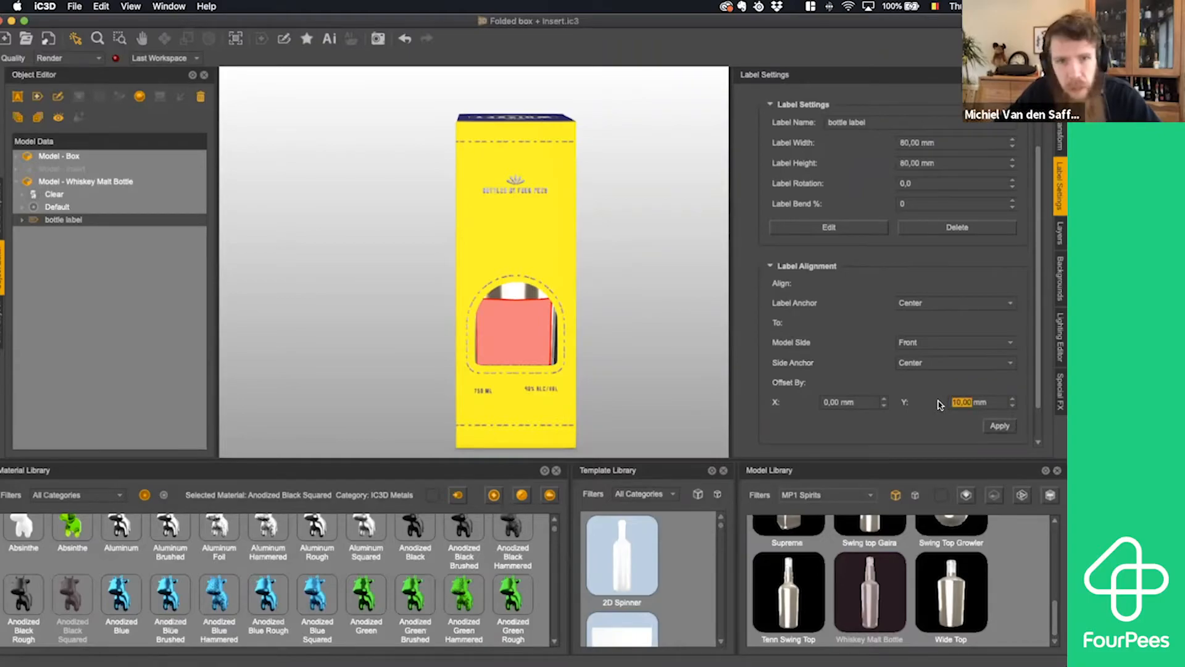
click(999, 426)
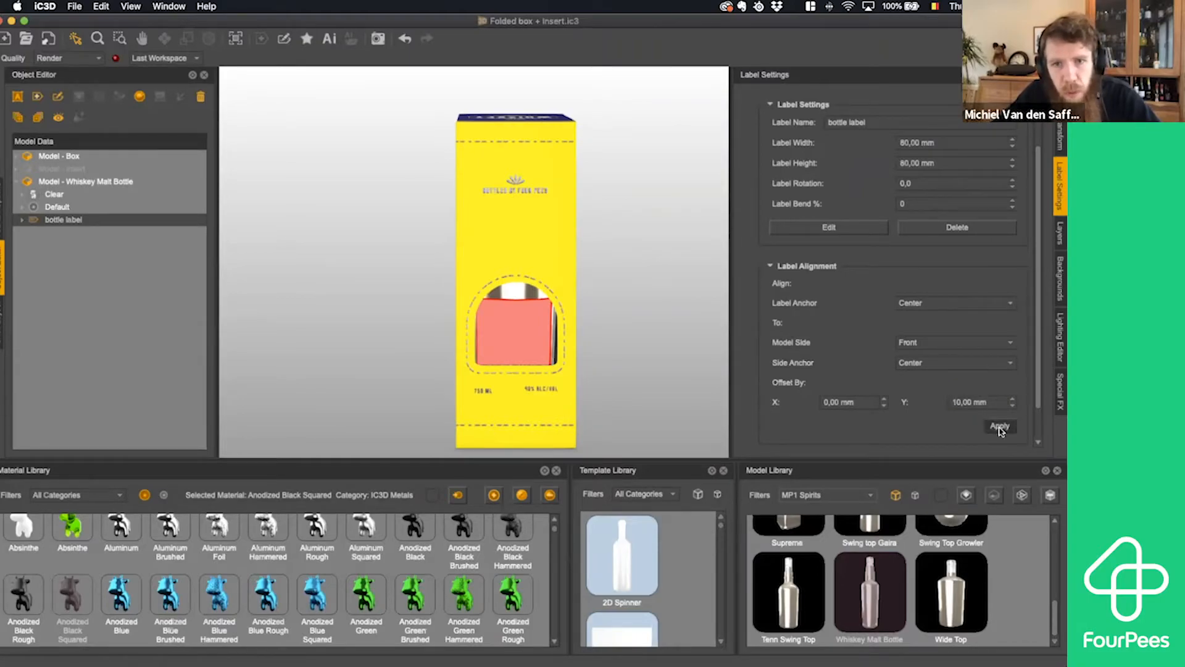
- Try a Y alignment offset of -40 mm for the bottle label within the box window
drag(990, 407, 934, 408)
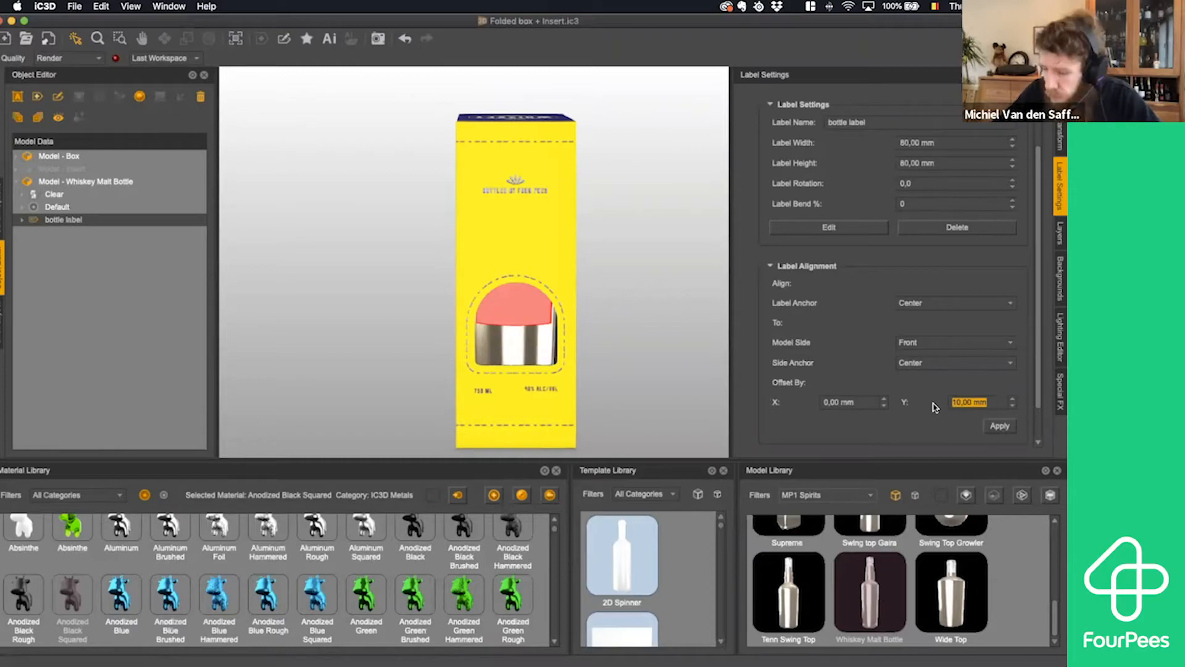
text(-40)
click(994, 426)
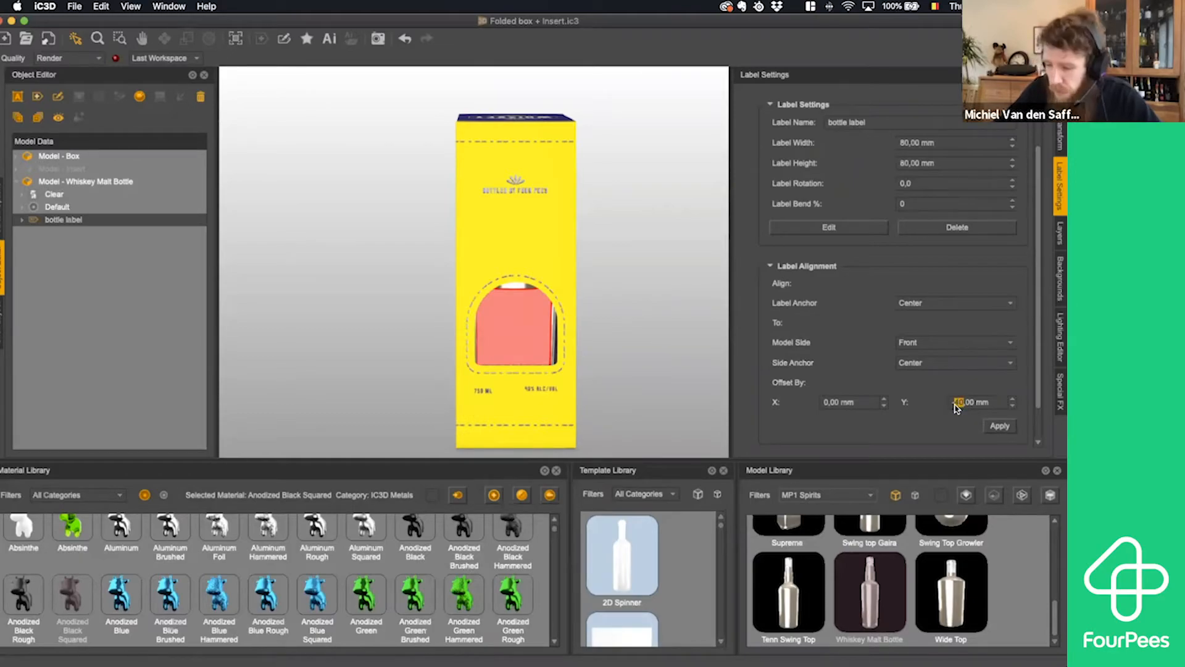
- Apply a Y alignment offset of -35 mm to the bottle label so that it fills the box window
text(35)
key(Return)
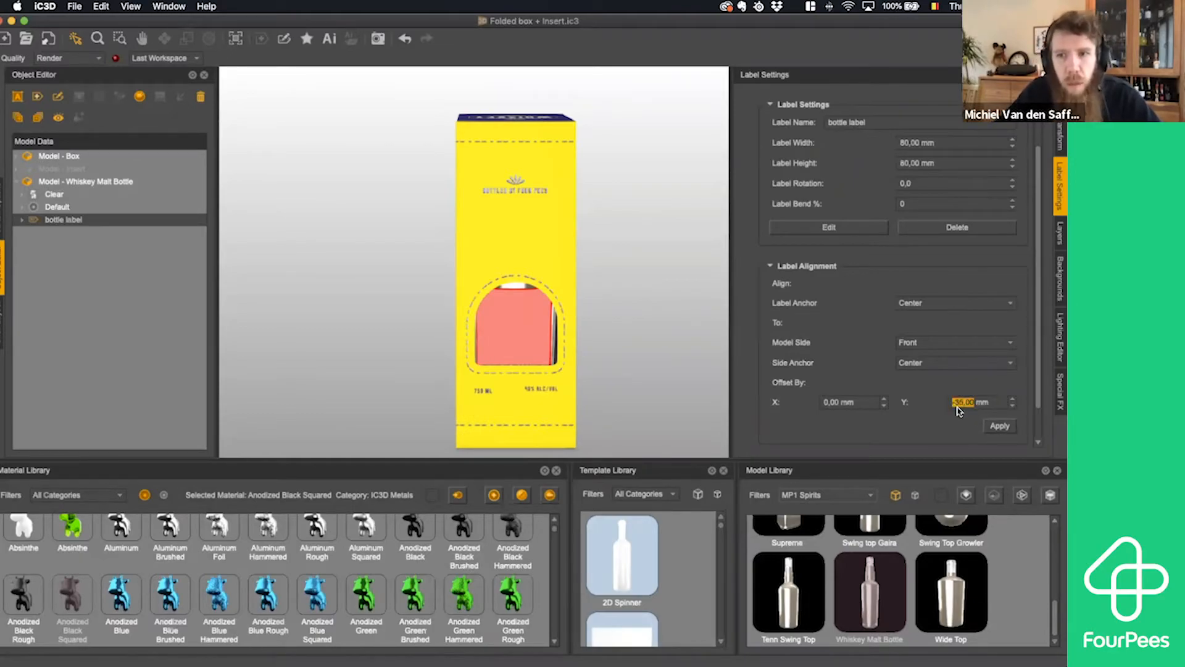
click(999, 426)
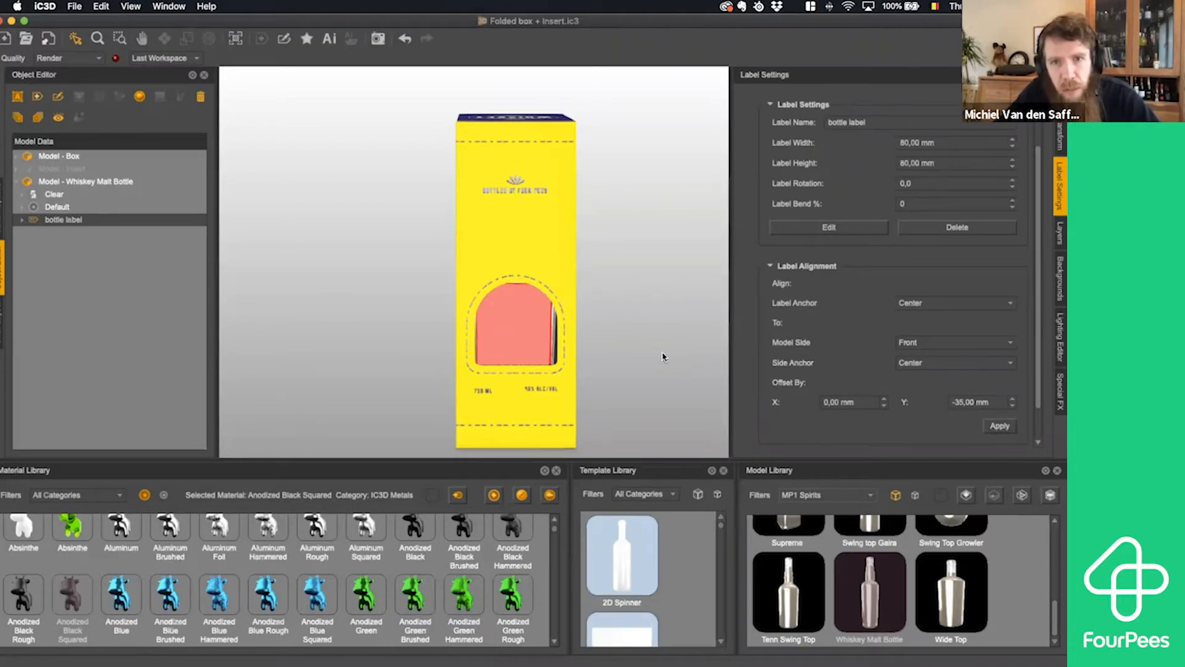
- Hide the box model and open the bottle label's artwork for editing in Adobe Illustrator
mouse_move(662, 356)
mouse_down()
mouse_move(646, 357)
mouse_move(676, 362)
mouse_up()
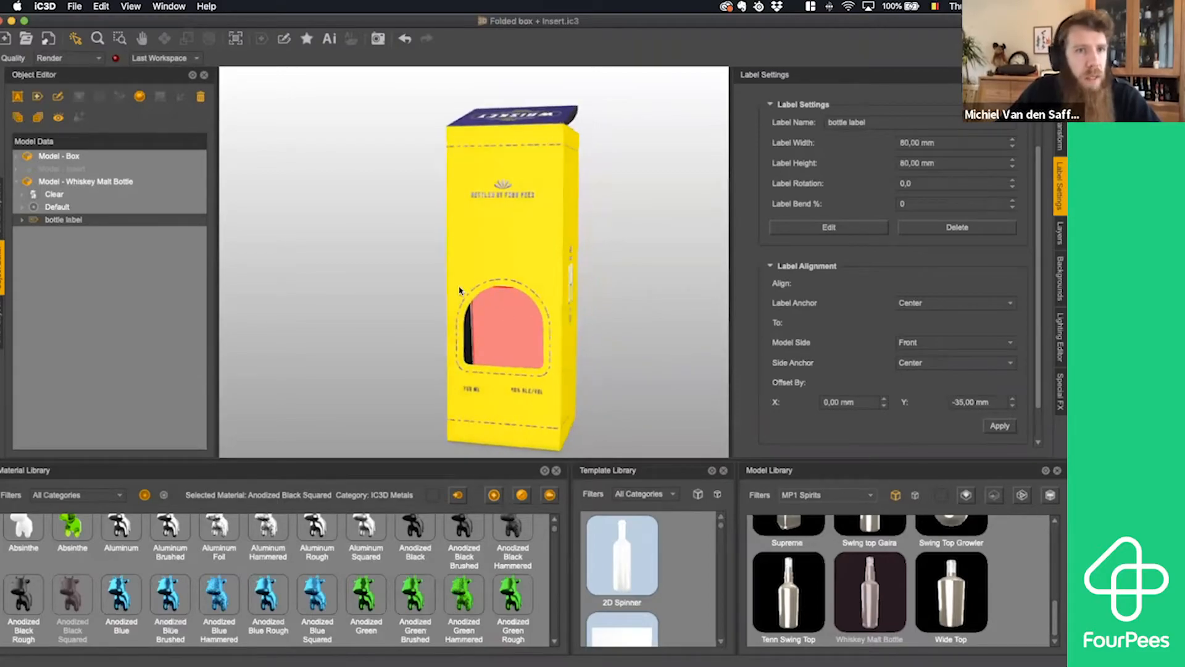
right_click(91, 155)
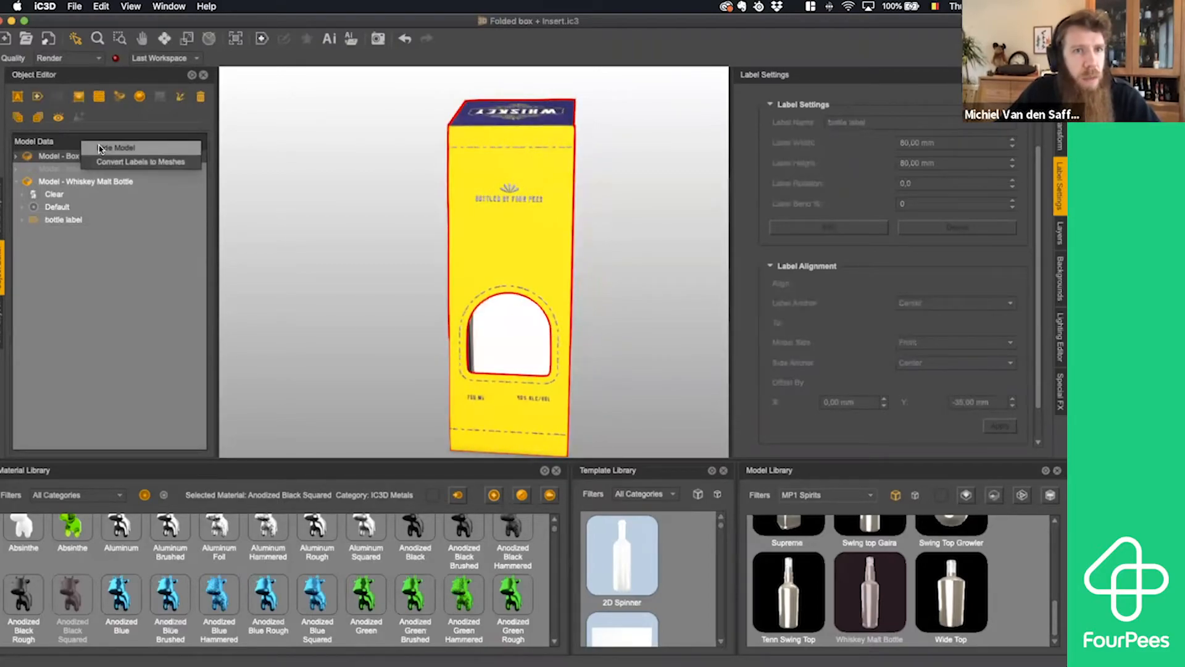
click(109, 151)
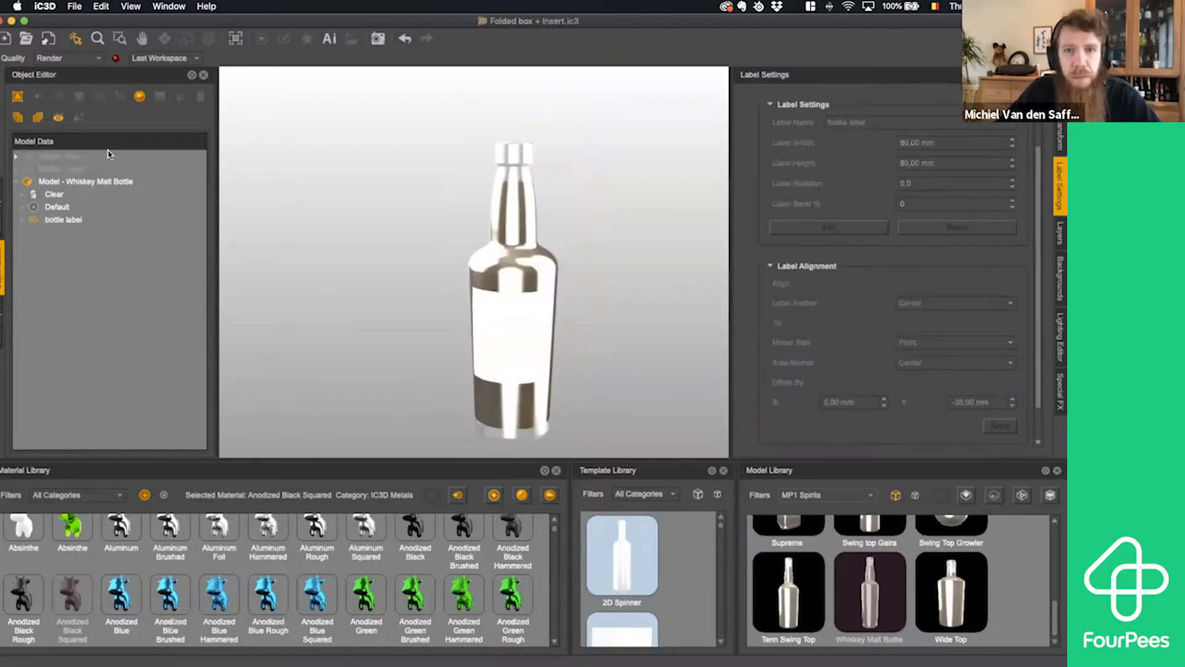
click(522, 344)
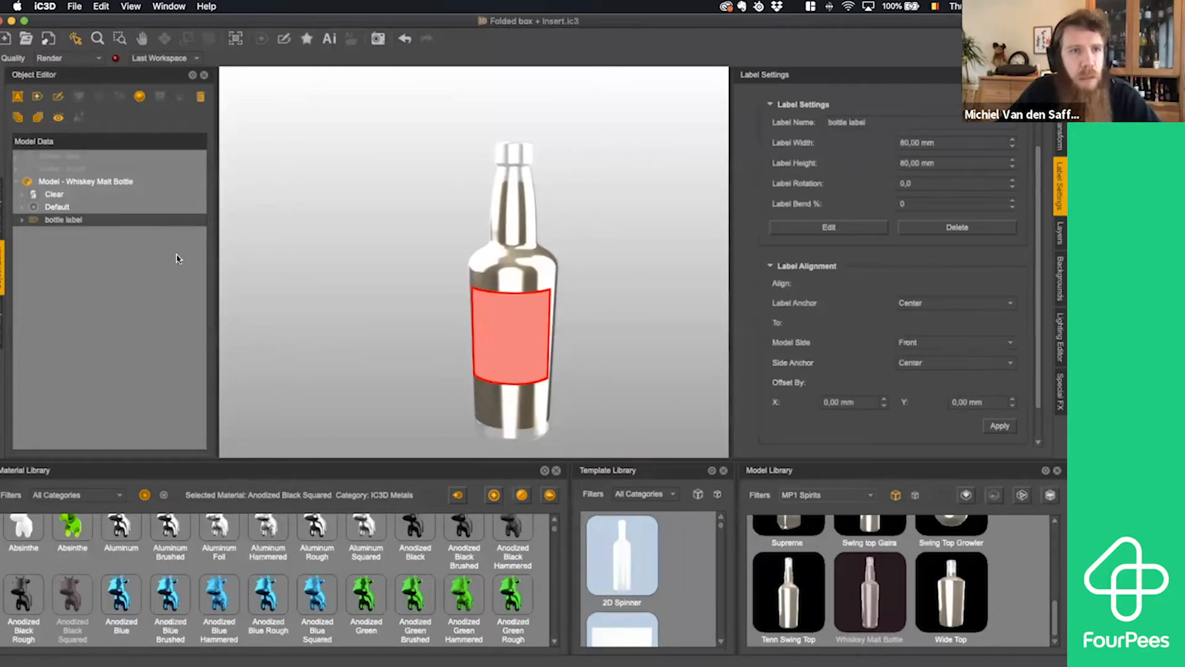
click(329, 40)
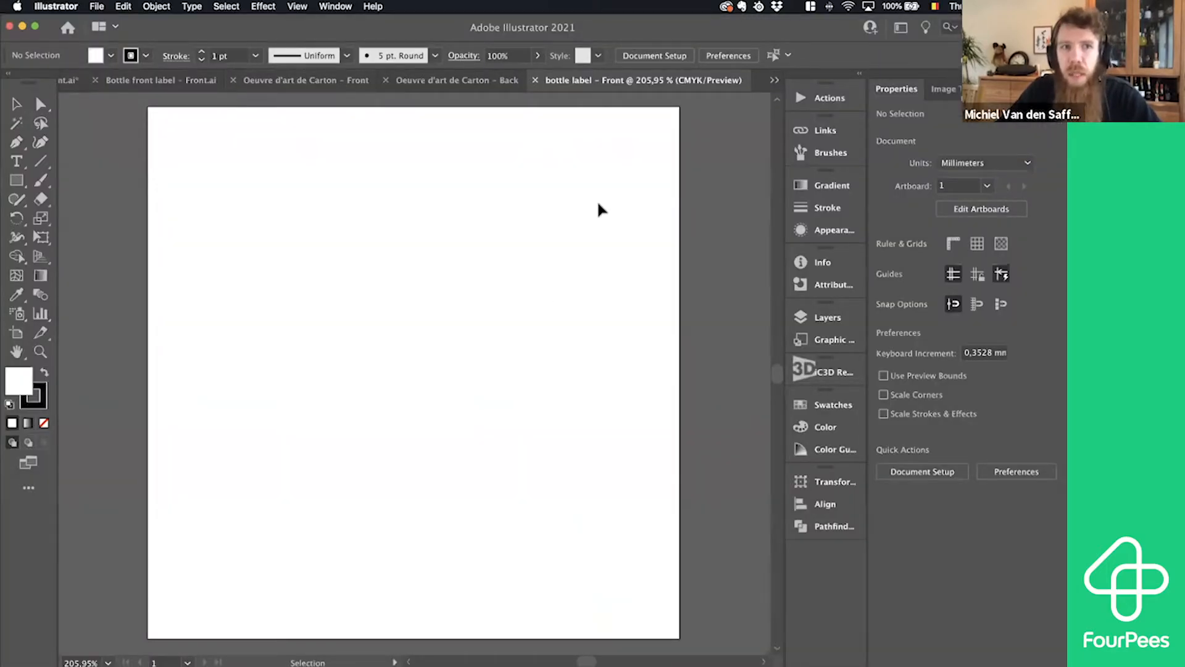
- Copy all the artwork from Bottle front label – Front.ai into the blank bottle label – Front document, keeping its layers
click(162, 81)
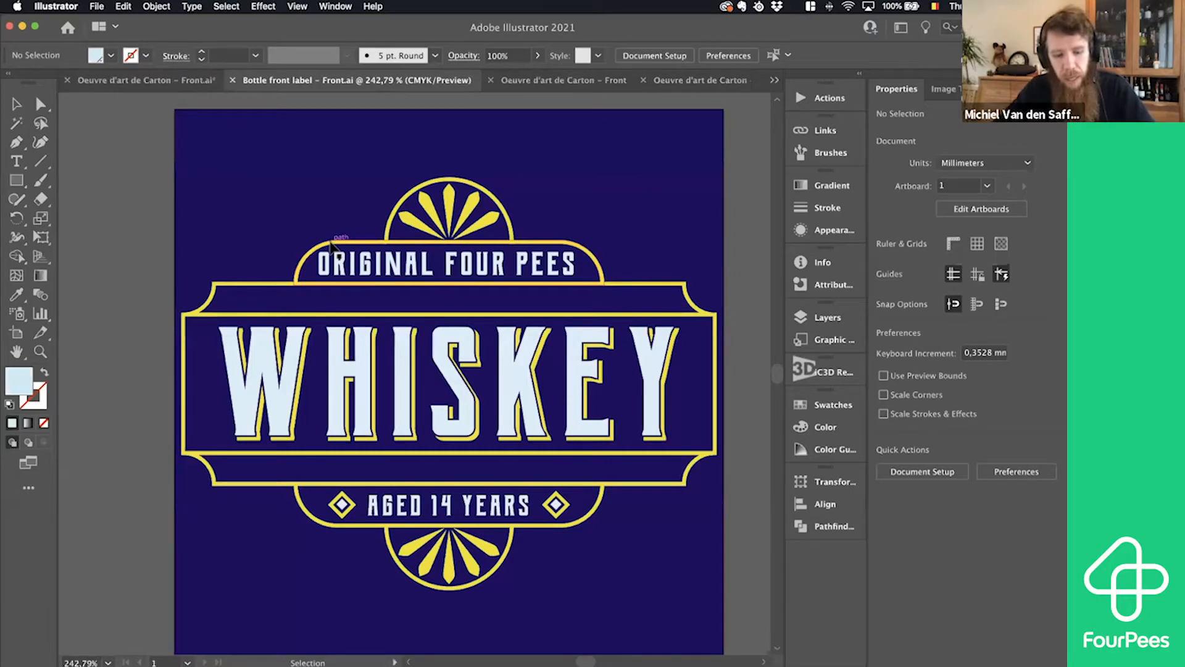
key(a)
key(super+a)
key(v)
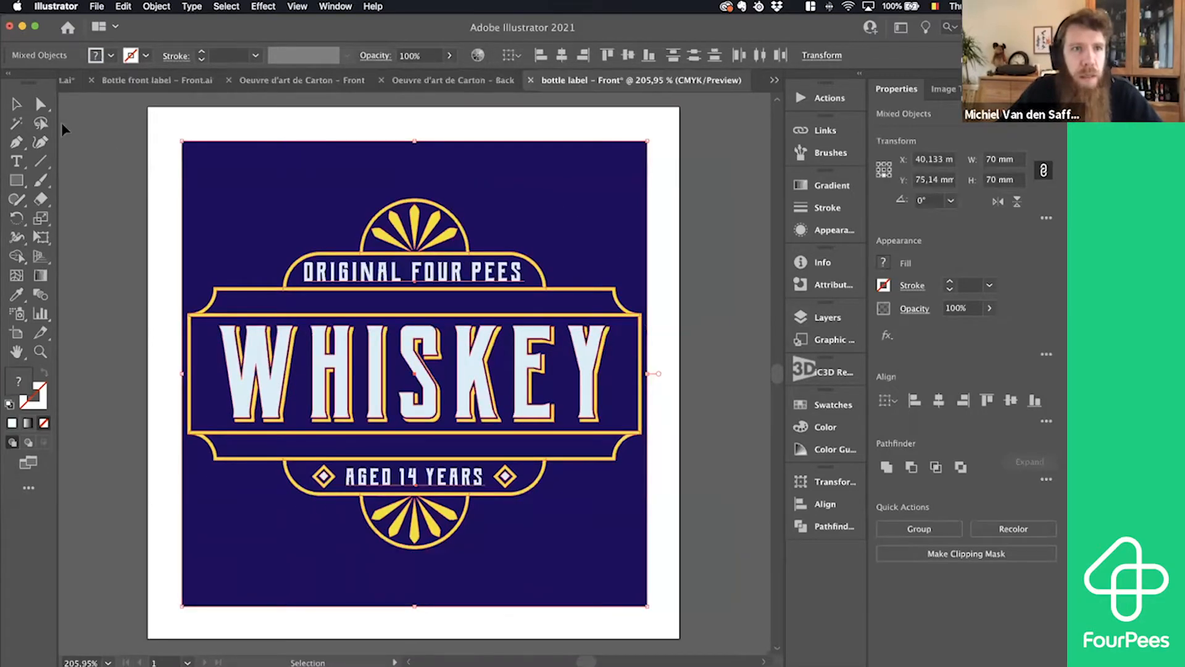
drag(230, 193, 208, 176)
drag(220, 187, 235, 190)
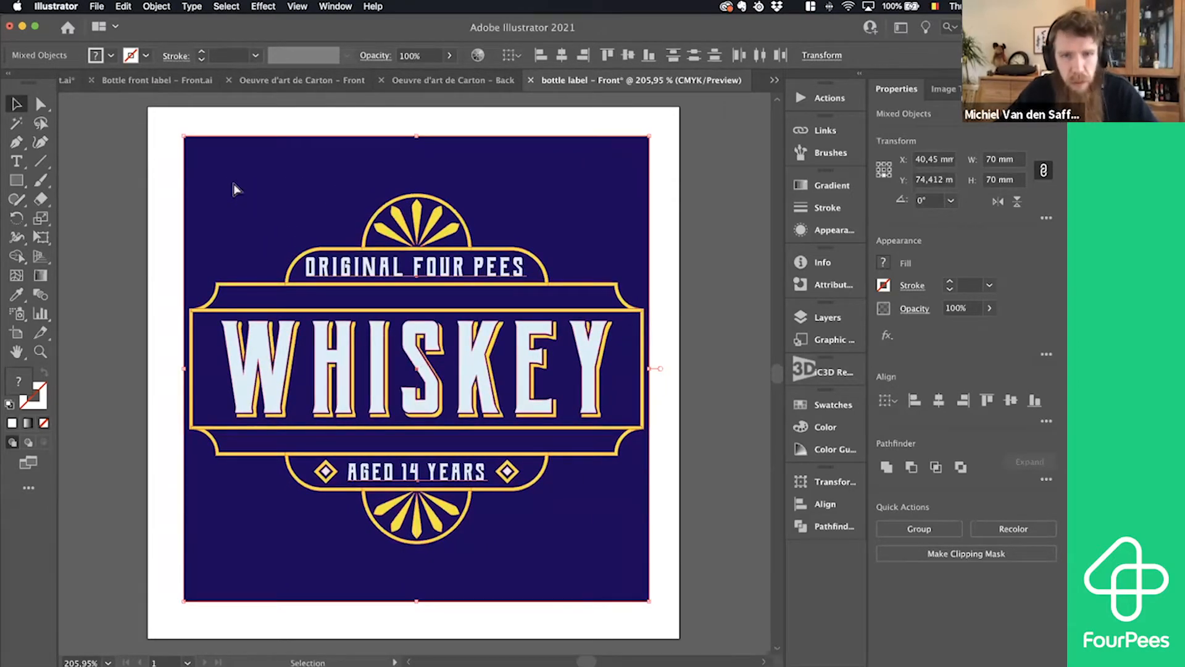
key(super+z)
click(722, 191)
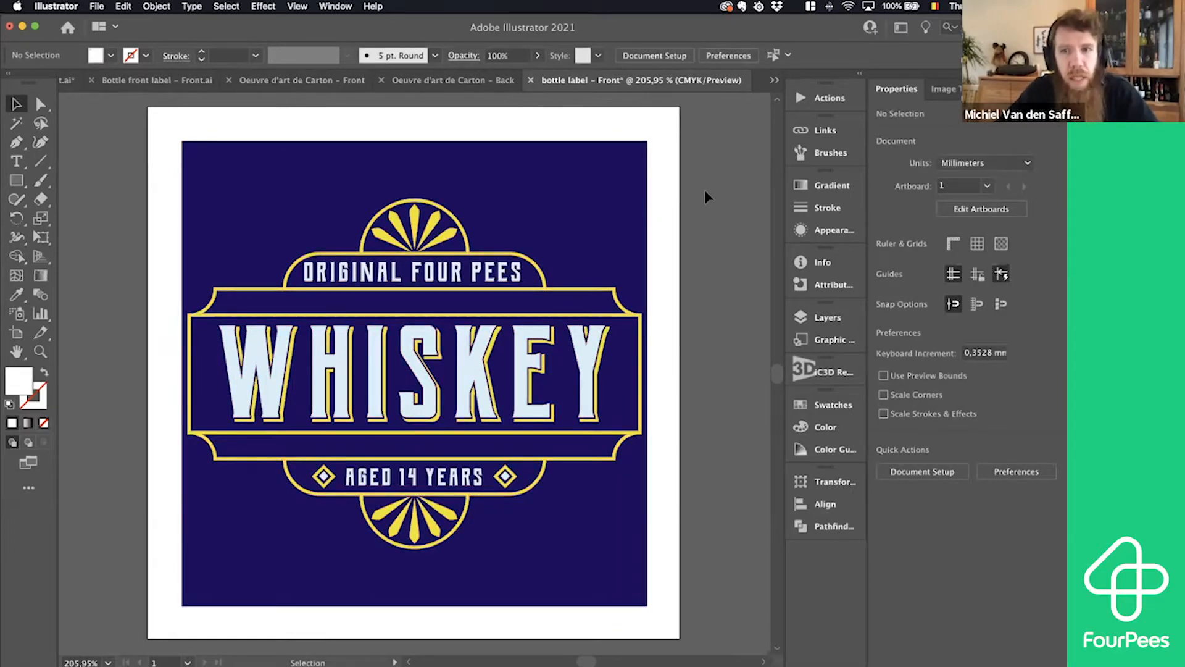
- Make the empty Cutout layer active in the bottle label – Front document
click(819, 318)
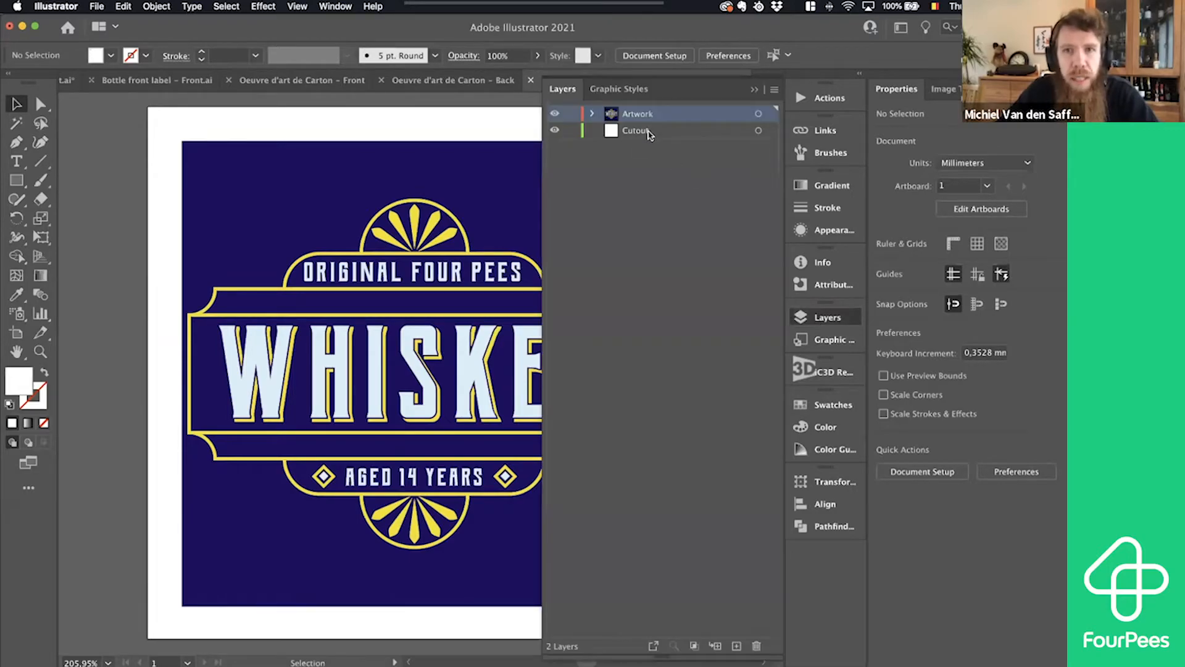
click(619, 133)
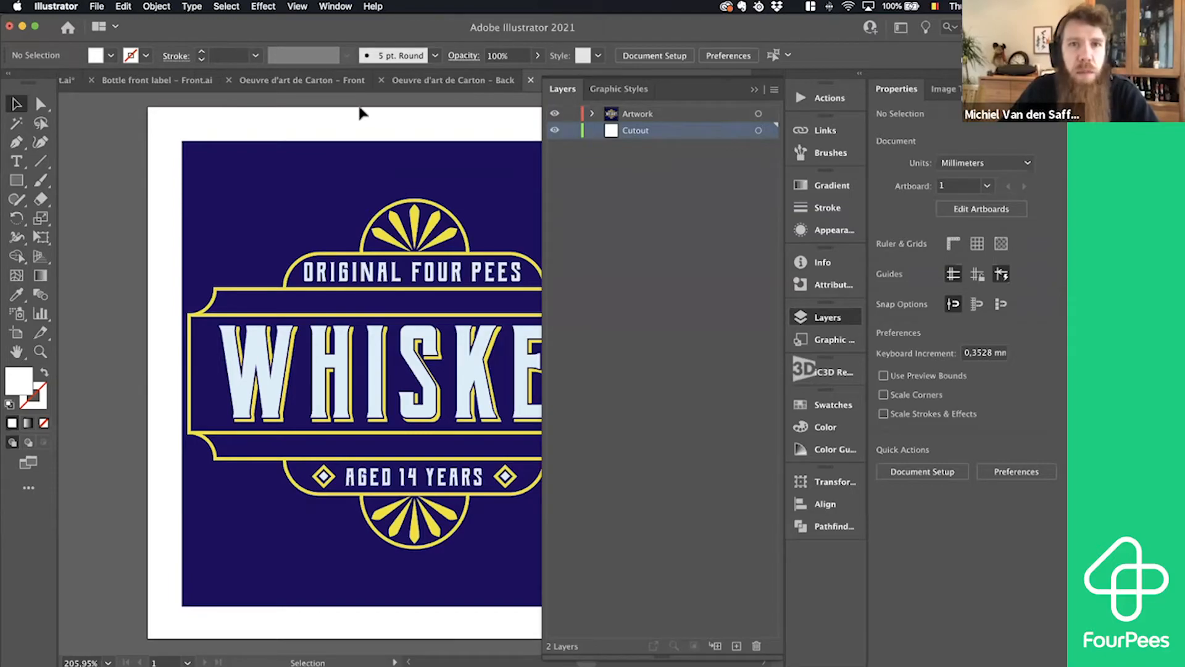
click(823, 318)
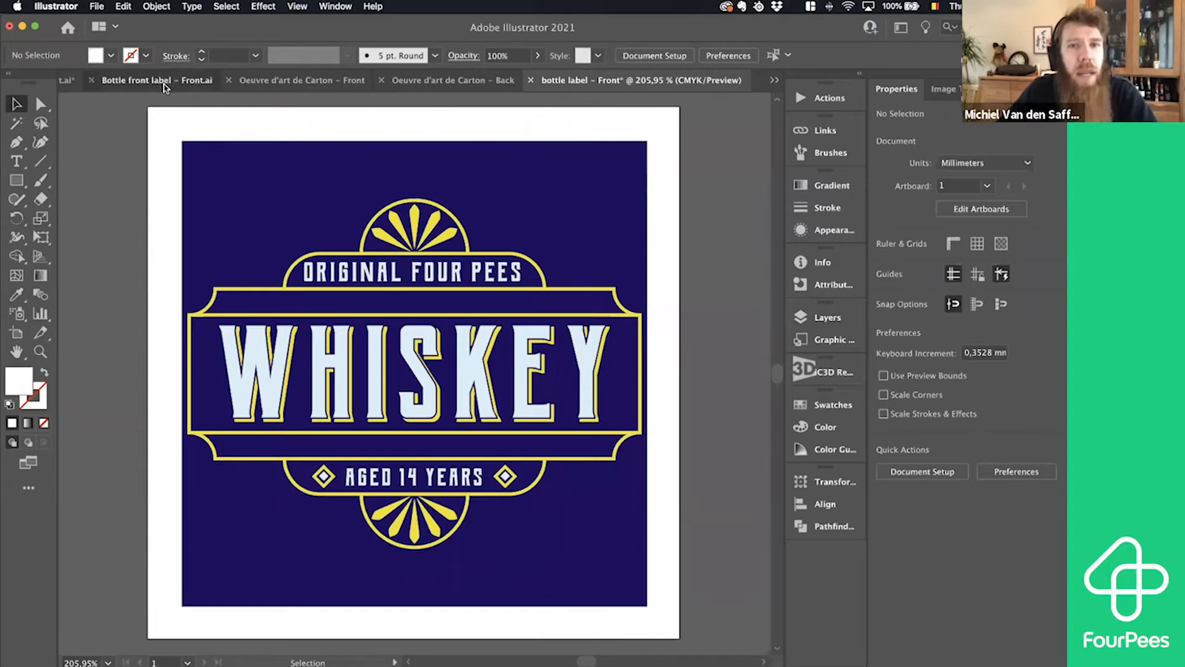
- Select and copy all the groups on the Cutout layer of Bottle front label – Front.ai
click(157, 80)
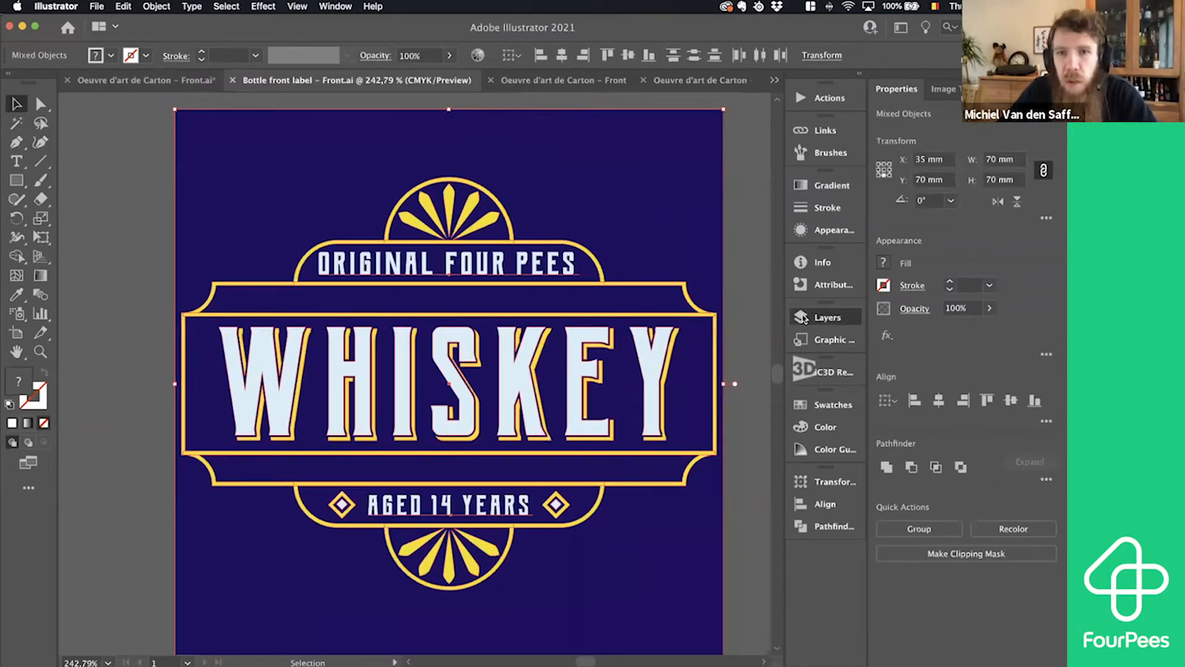
click(825, 317)
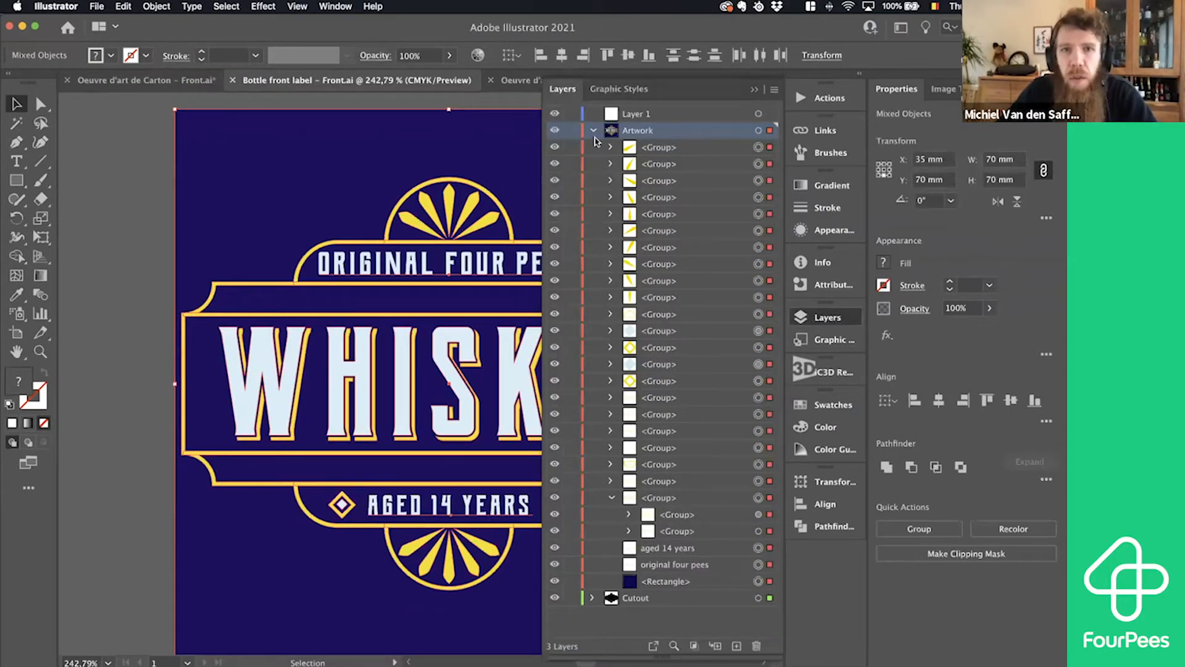
click(593, 130)
click(593, 147)
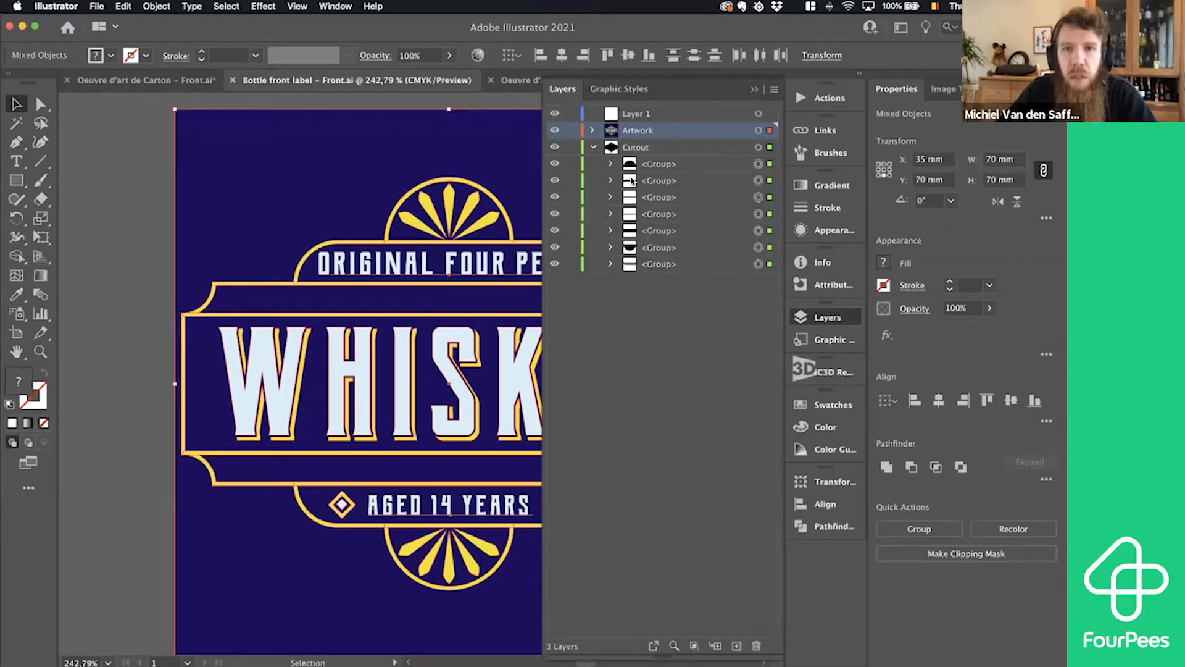
click(634, 150)
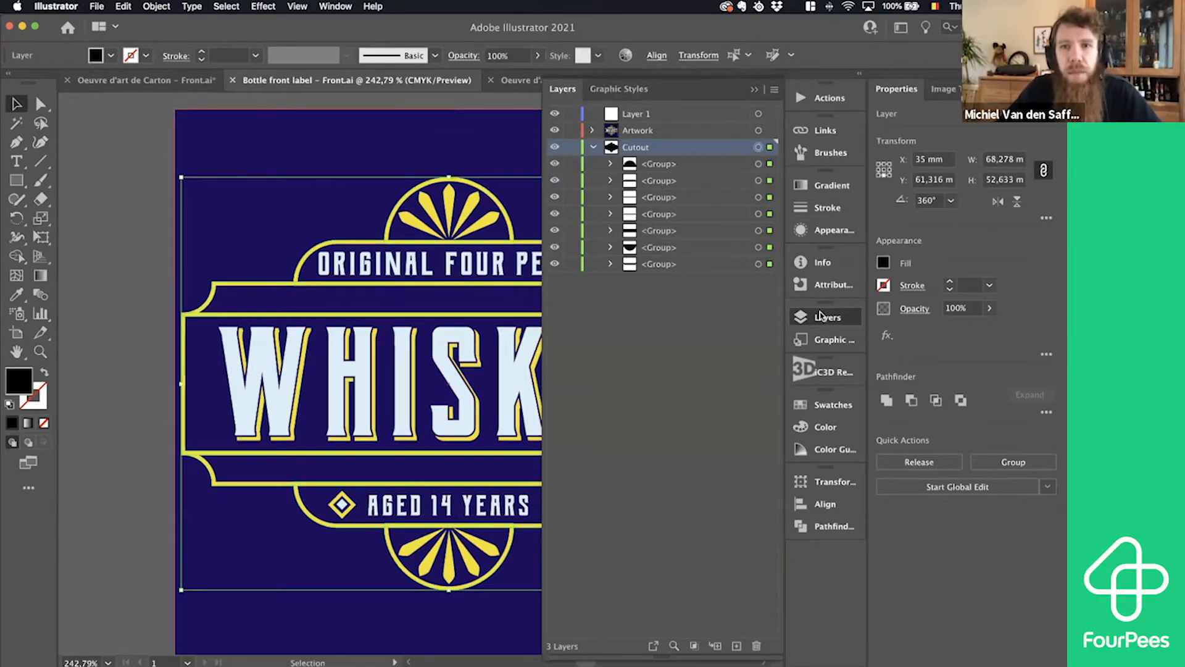
click(826, 317)
- Paste the copied cutout shape in place on the Cutout layer of the bottle label – Front document
click(774, 81)
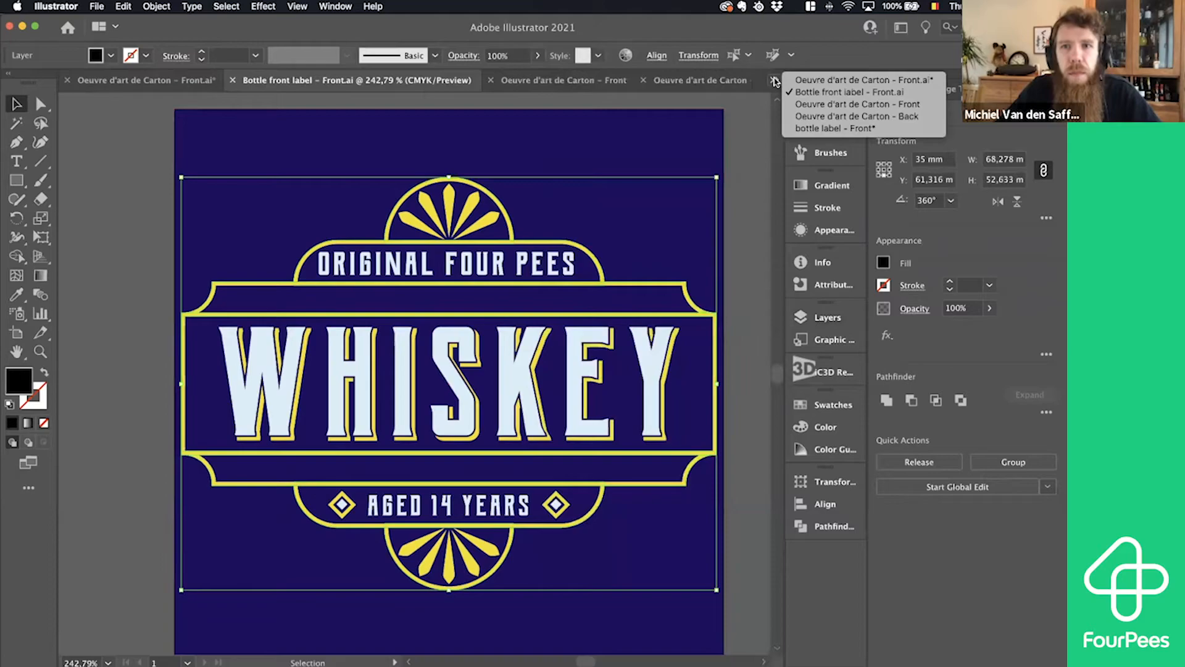
click(837, 129)
click(825, 316)
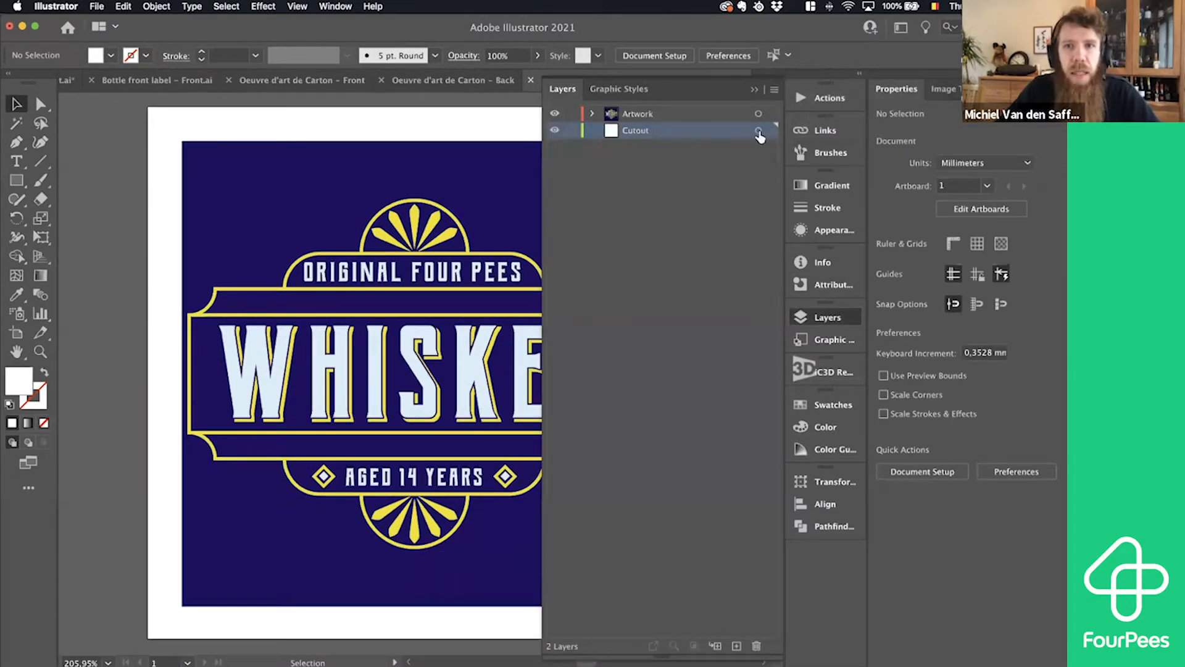
click(758, 131)
key(super+shift+v)
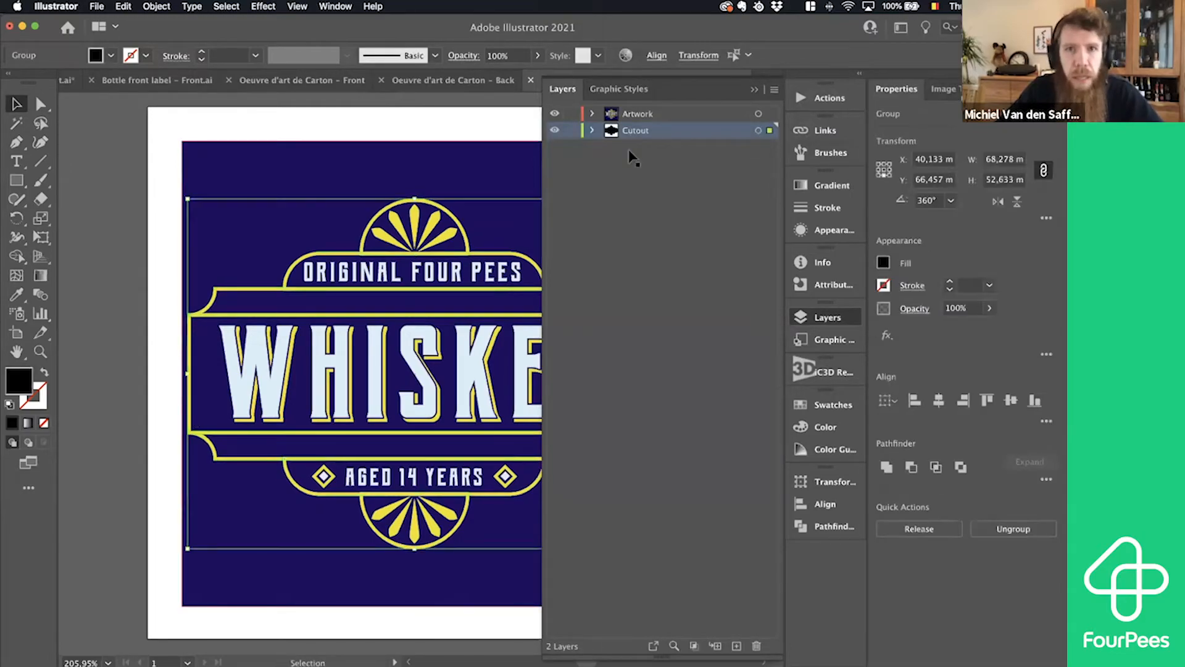
- Hide the Artwork layer temporarily to check the cutout shape beneath it, and show the layer again
click(556, 114)
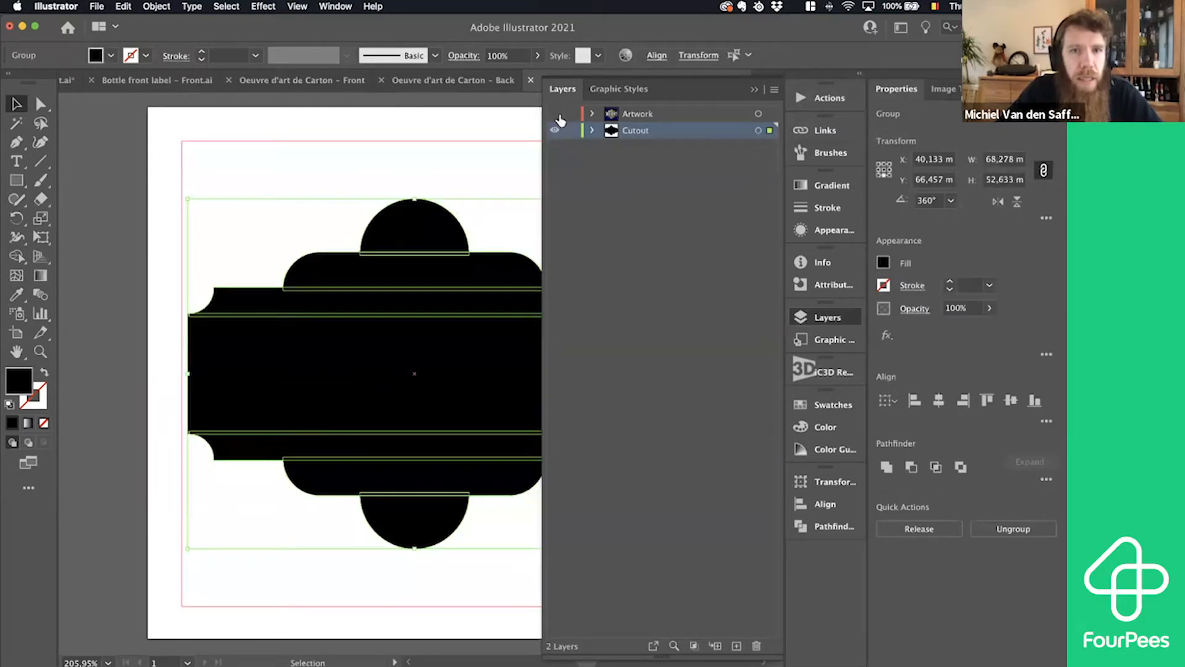
click(556, 114)
click(556, 114)
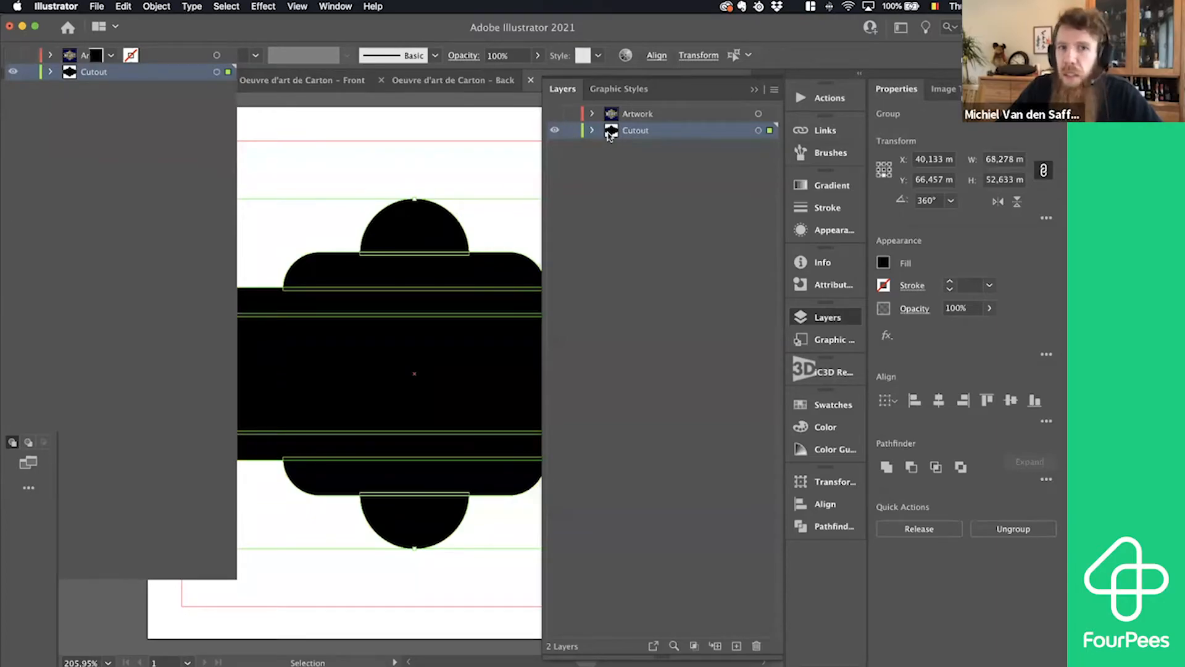
click(555, 113)
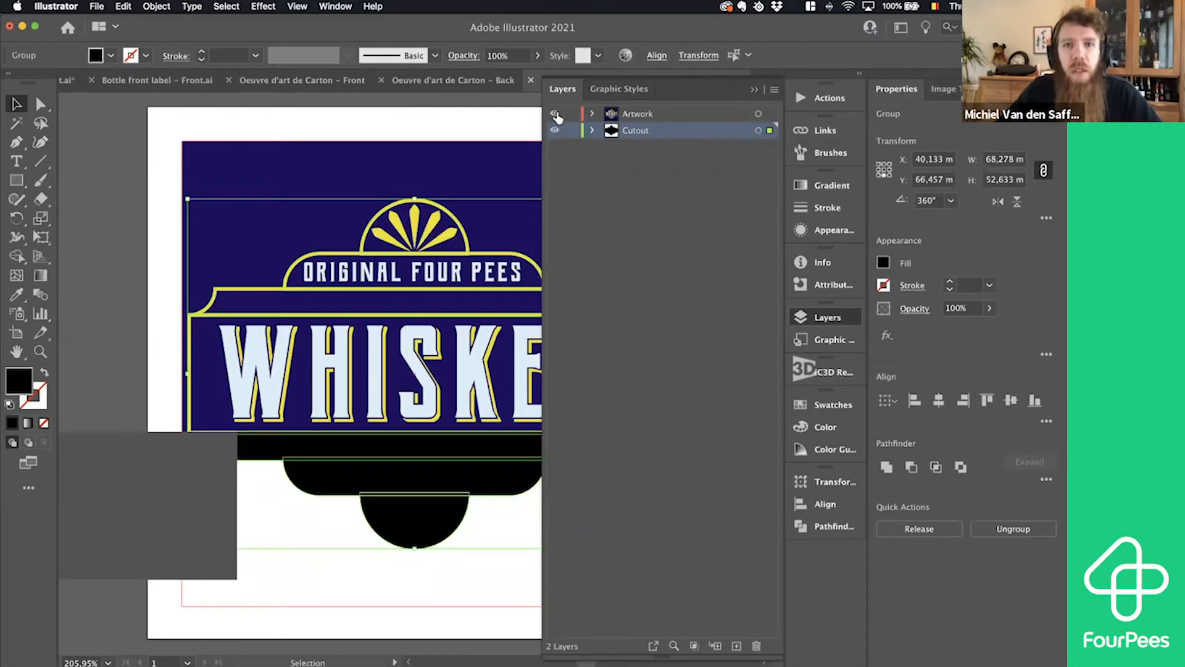
- Send the updated label artwork to the 3D model through iC3D Renderer V5 and switch back to iC3D
click(814, 371)
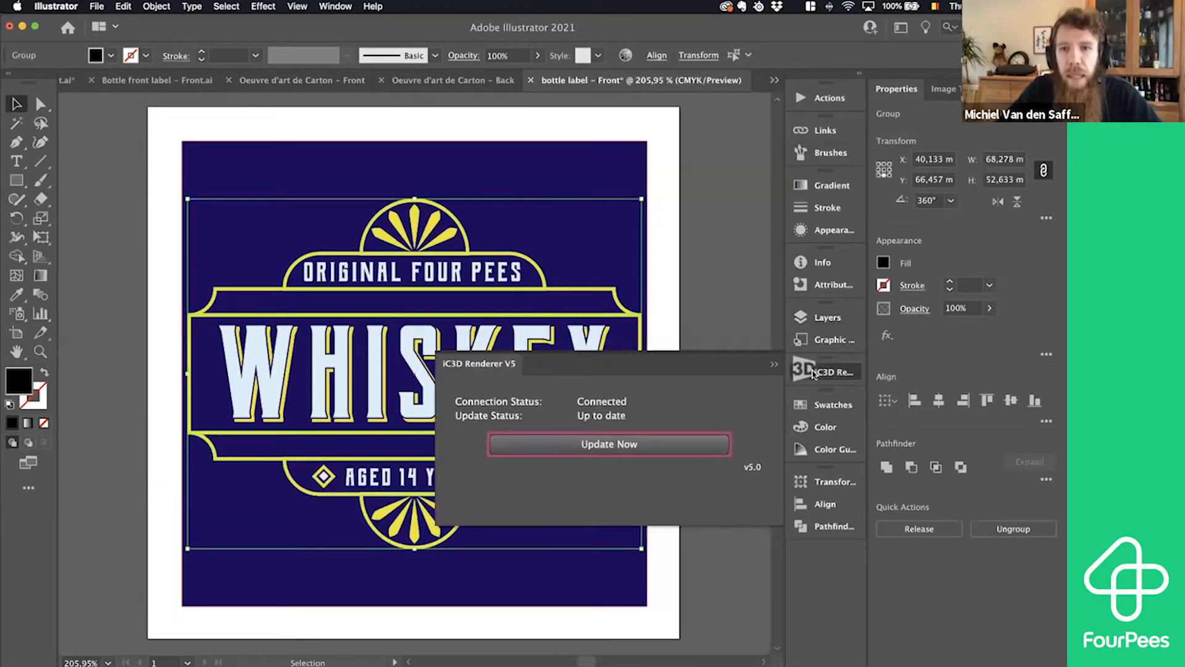
click(674, 447)
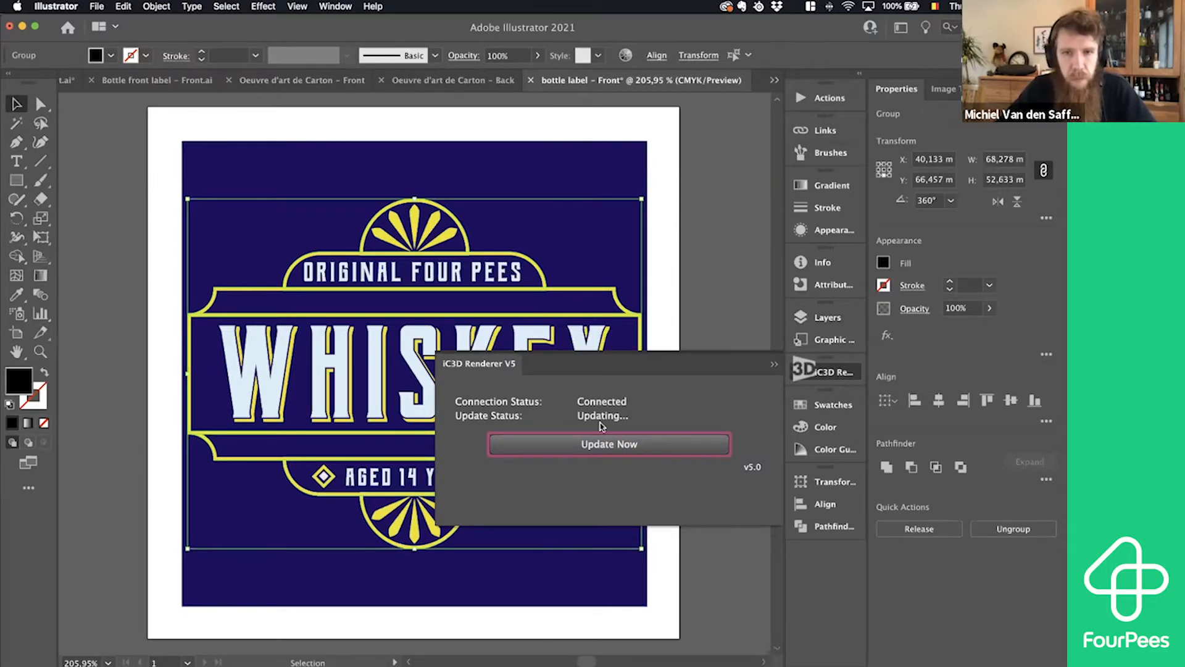
key(super+Tab)
key(super+Tab)
key(super+Tab)
key(super+Tab)
key(super+Tab)
key(super+Tab)
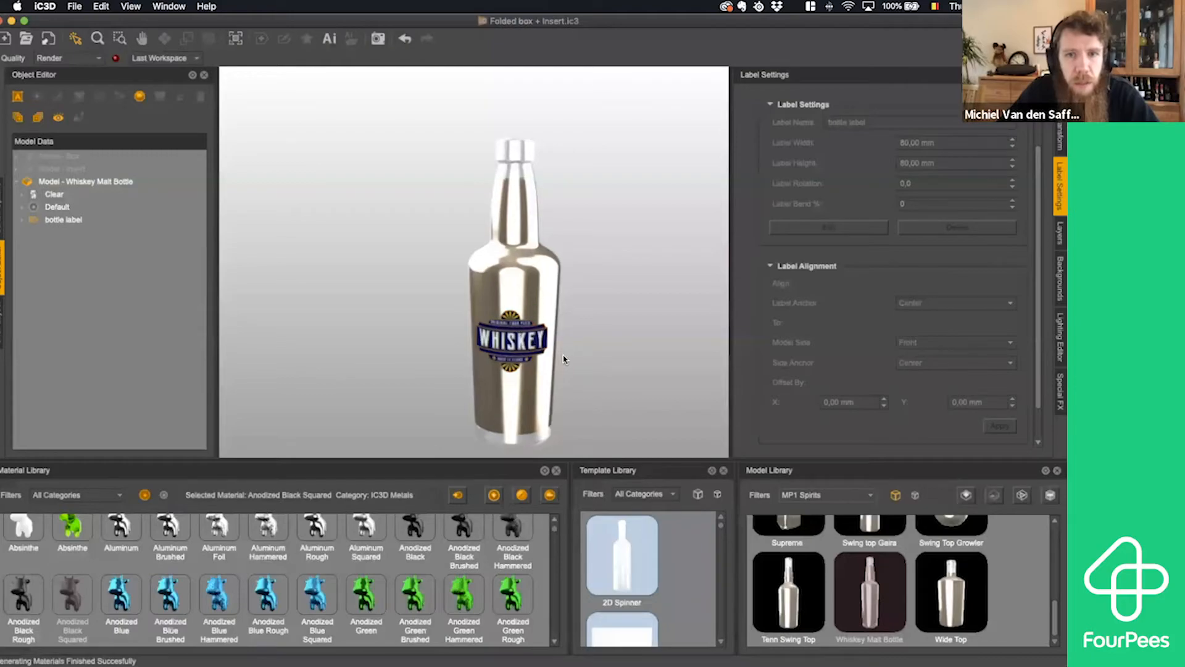
- Examine the die-cut Whiskey label up close on the bottle and display the label's artwork layers
scroll(564, 359, up, 2)
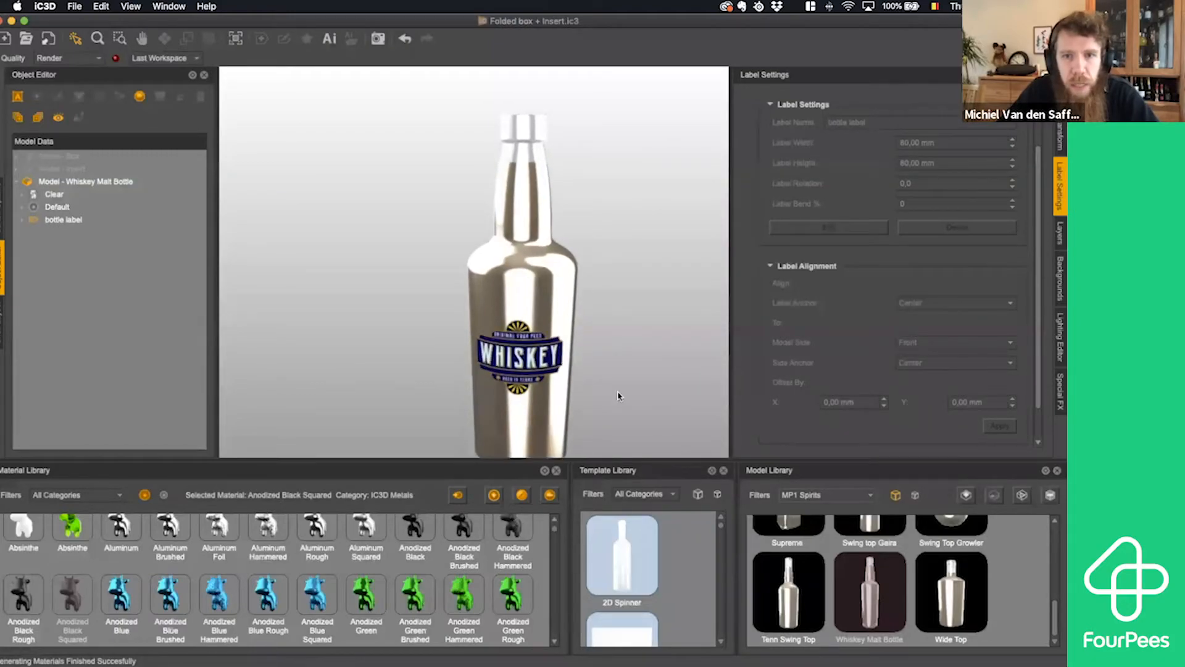
scroll(629, 381, up, 4)
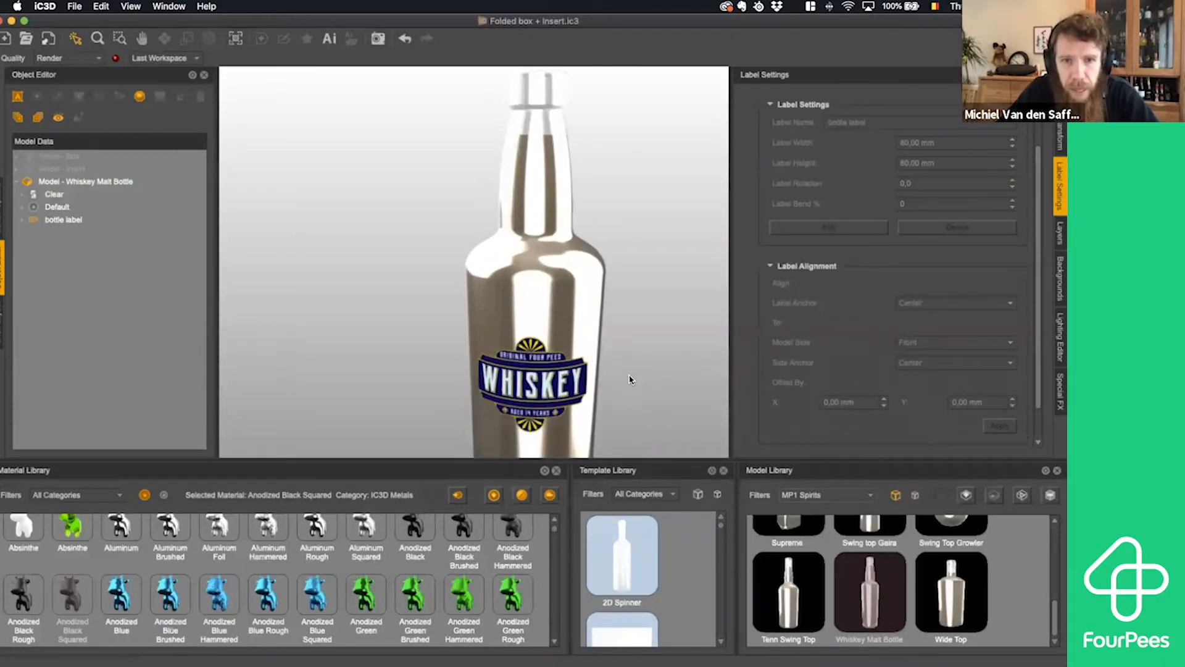
drag(638, 373, 637, 368)
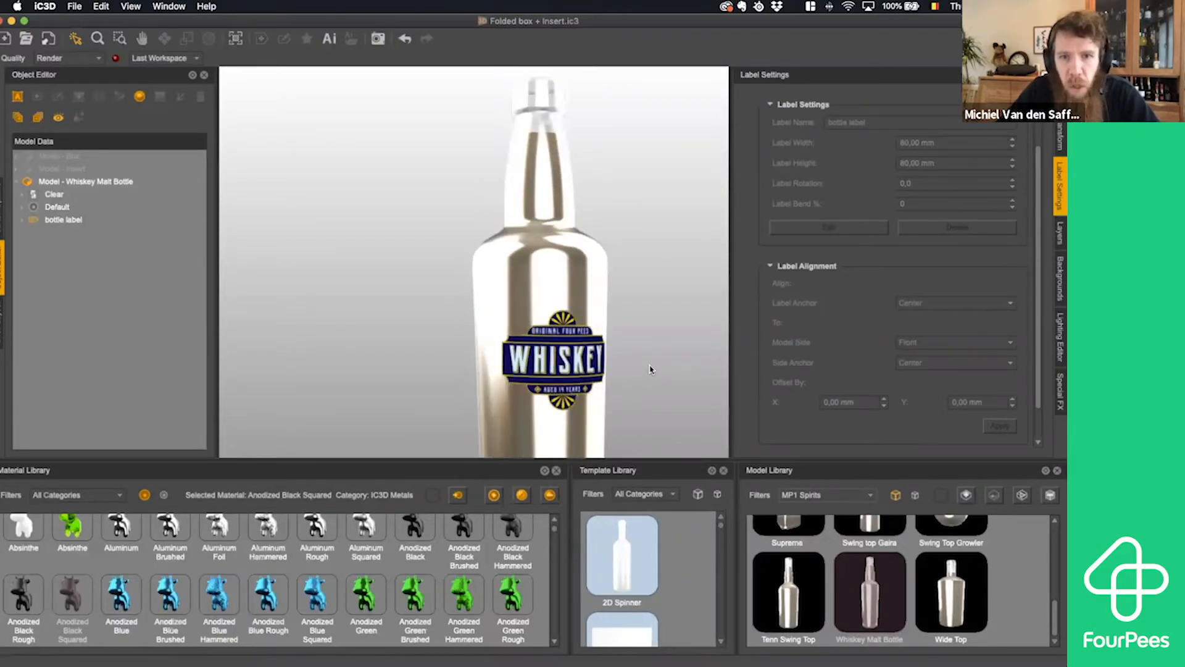
scroll(629, 372, up, 4)
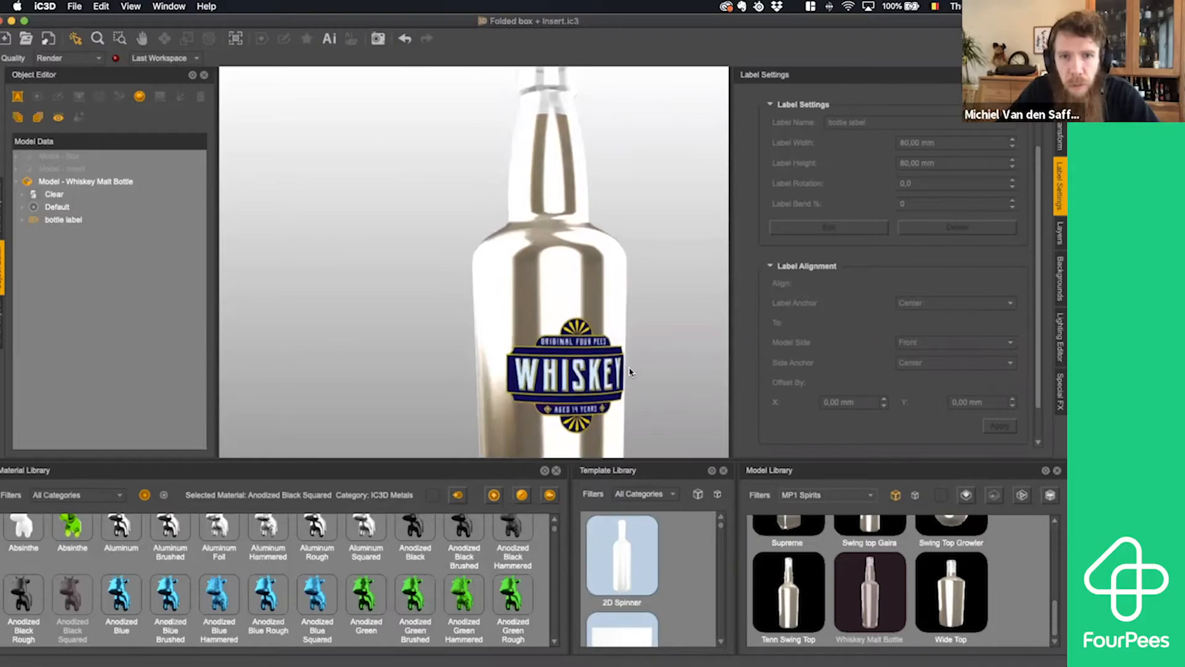
scroll(629, 372, down, 2)
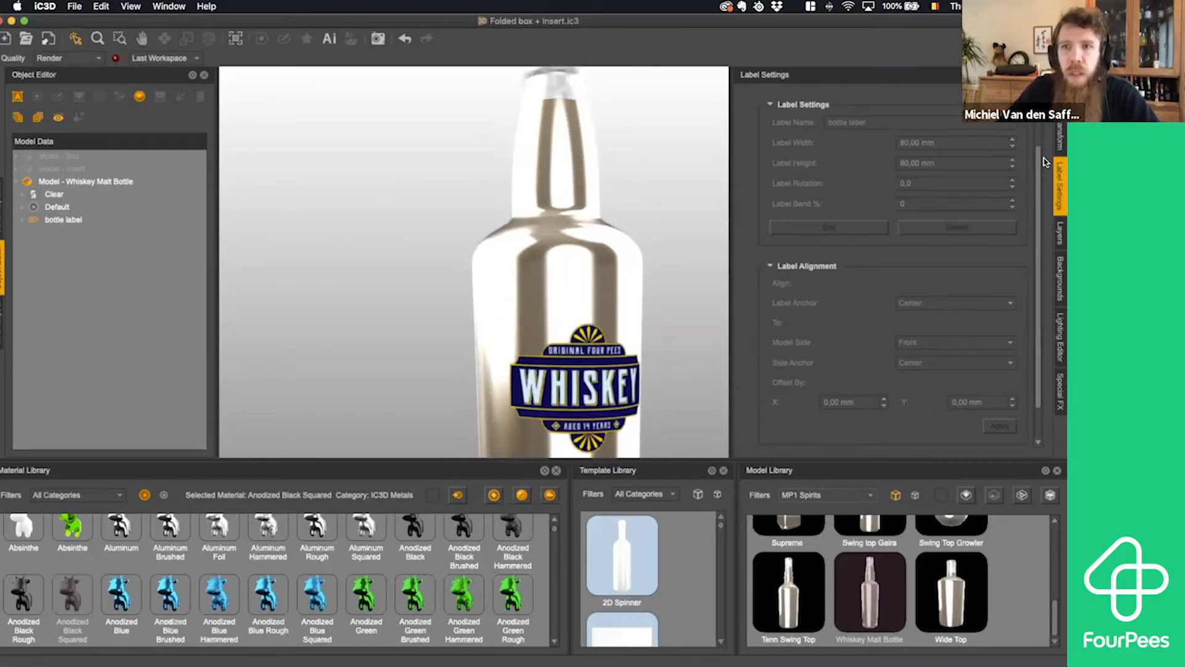
click(1060, 236)
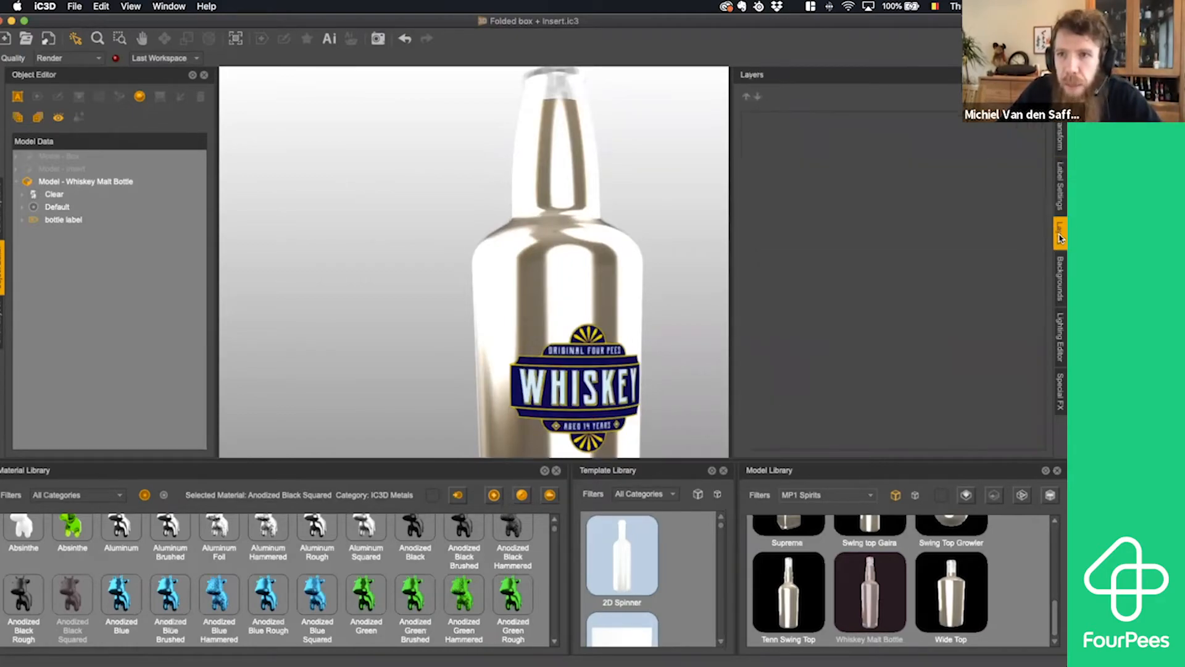
click(569, 372)
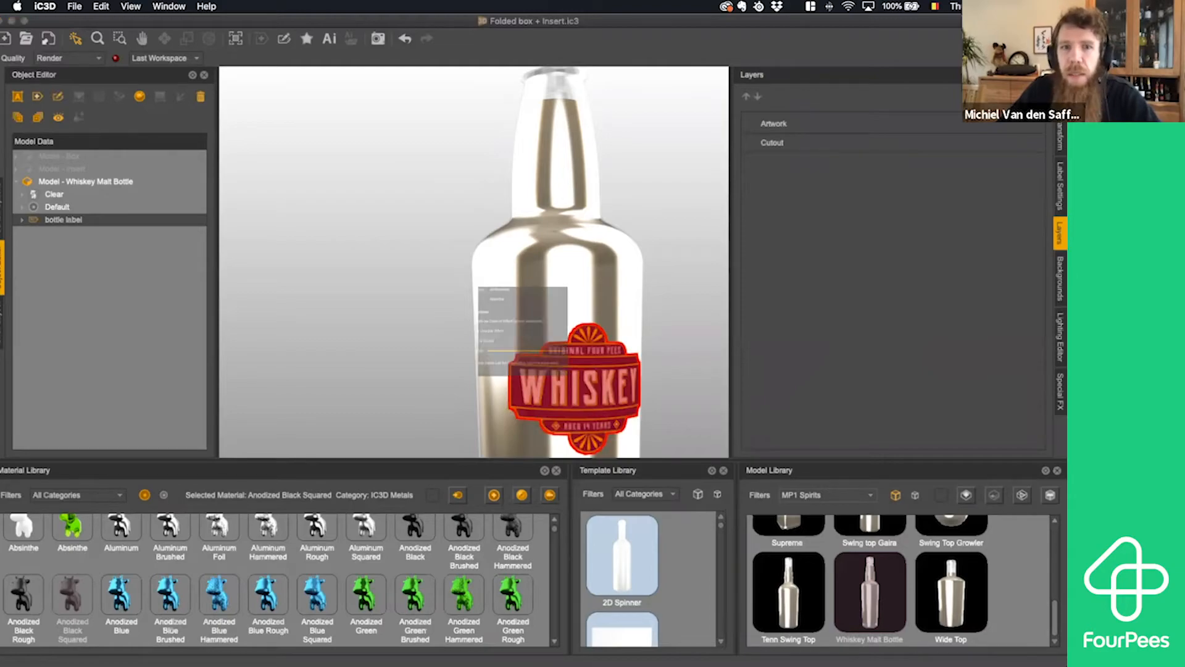
- Create a spot effect named foil for the White spot colour on the bottle label, using the Aluminum Foil material
click(493, 229)
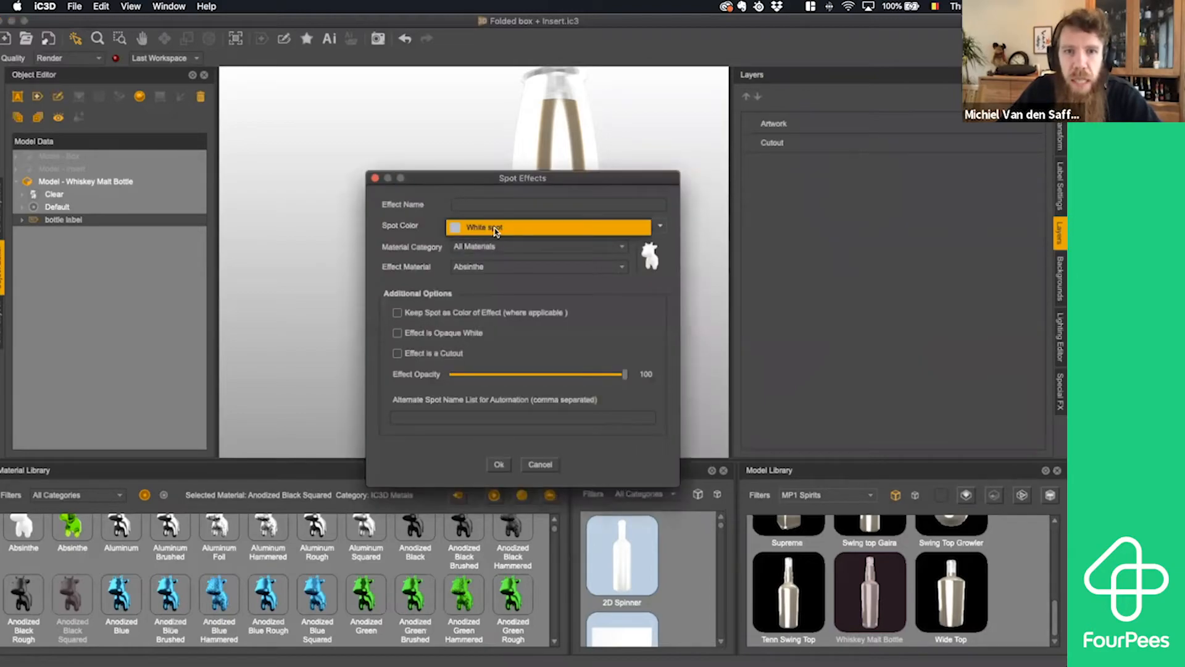
click(493, 205)
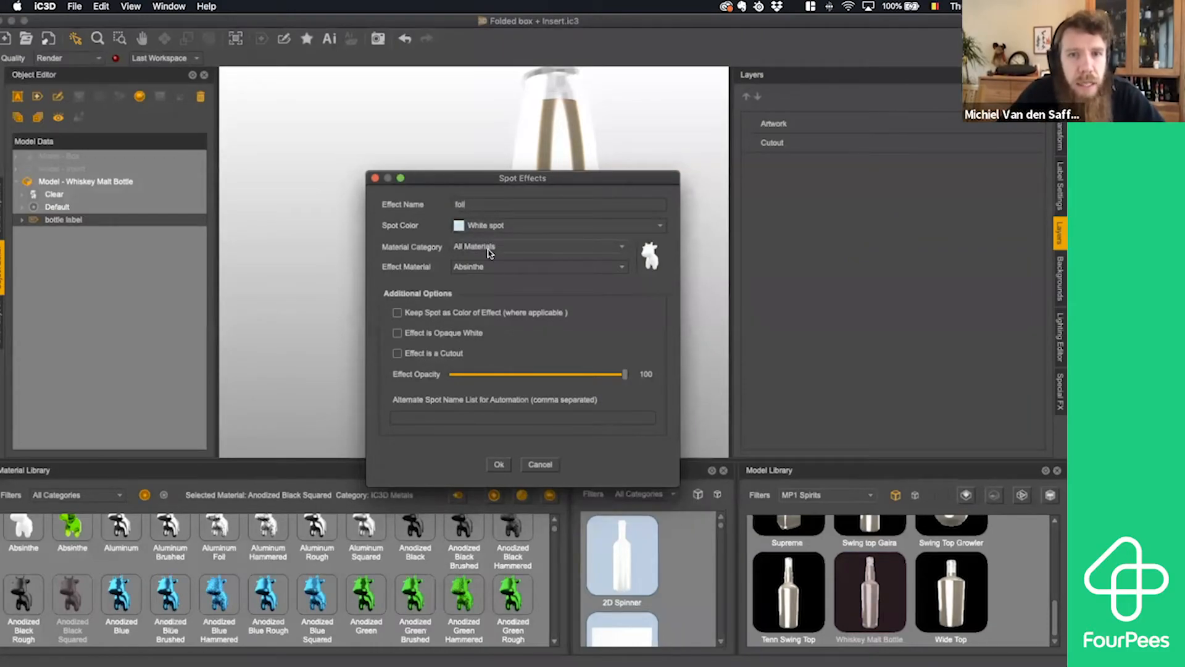
click(486, 268)
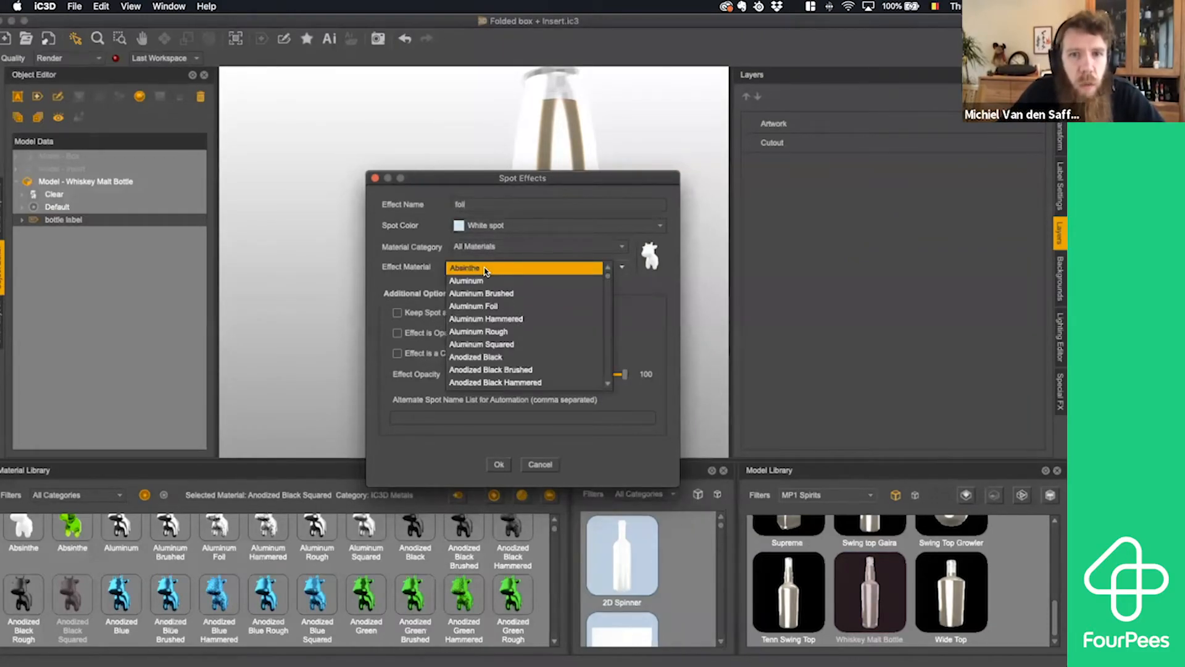
click(500, 307)
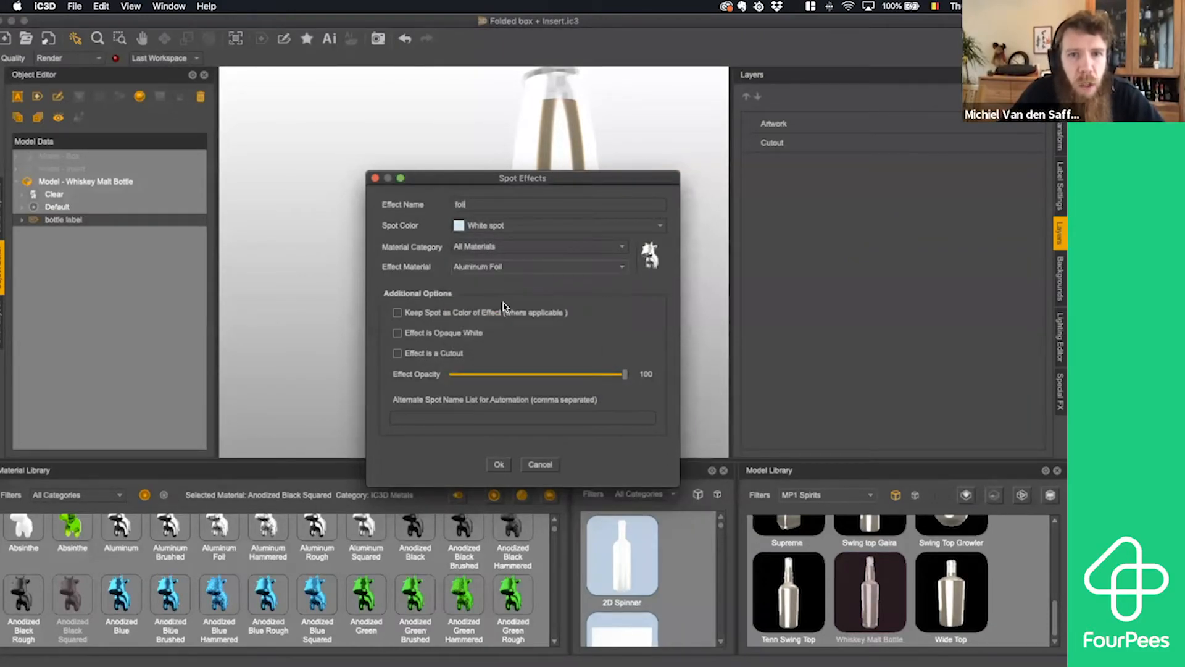
click(500, 464)
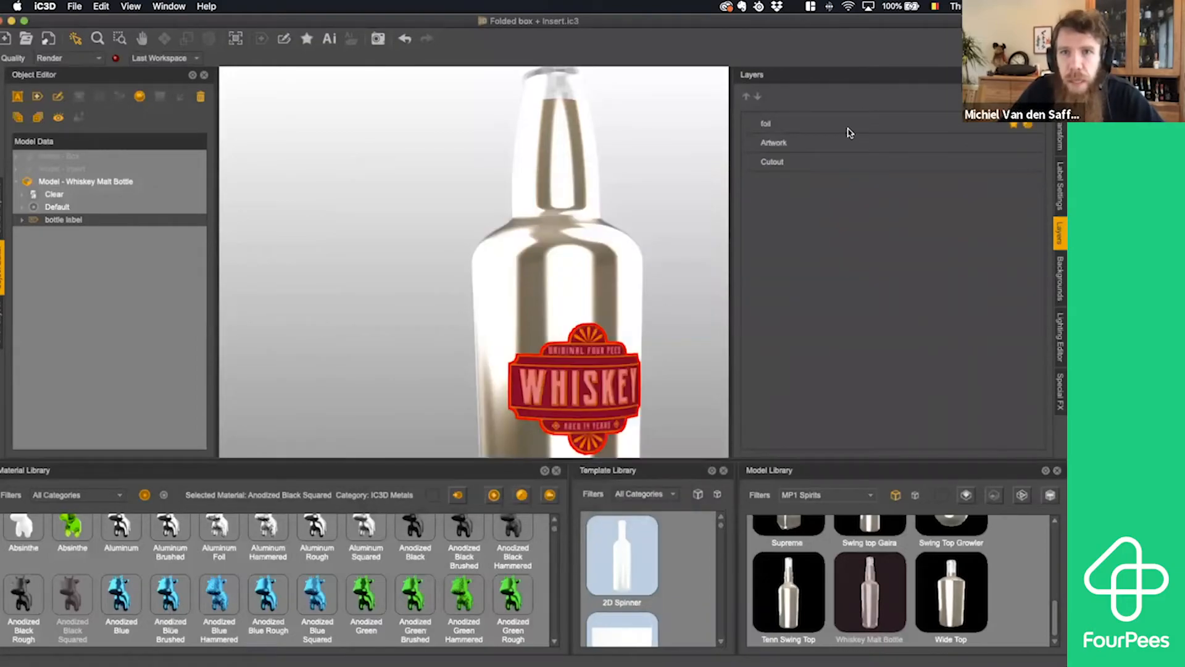
- Adjust the foil layer's Aluminum Foil material to shininess 15, roughness 10 and bump depth 0, save it, and deselect the label
click(850, 125)
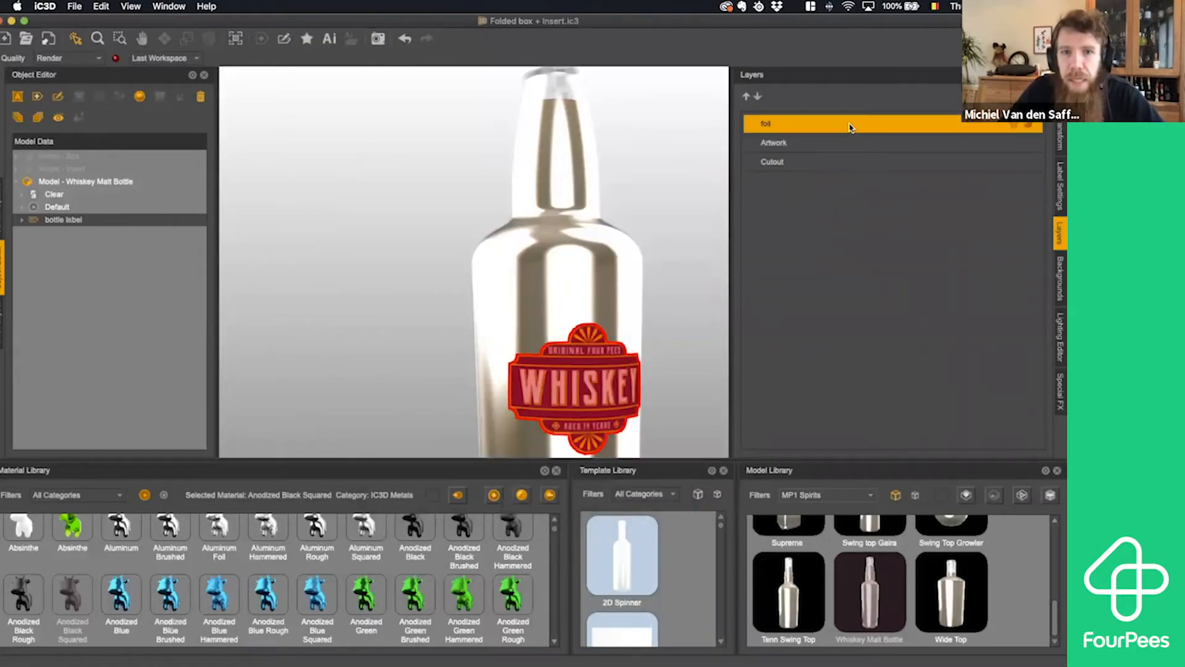
click(1030, 127)
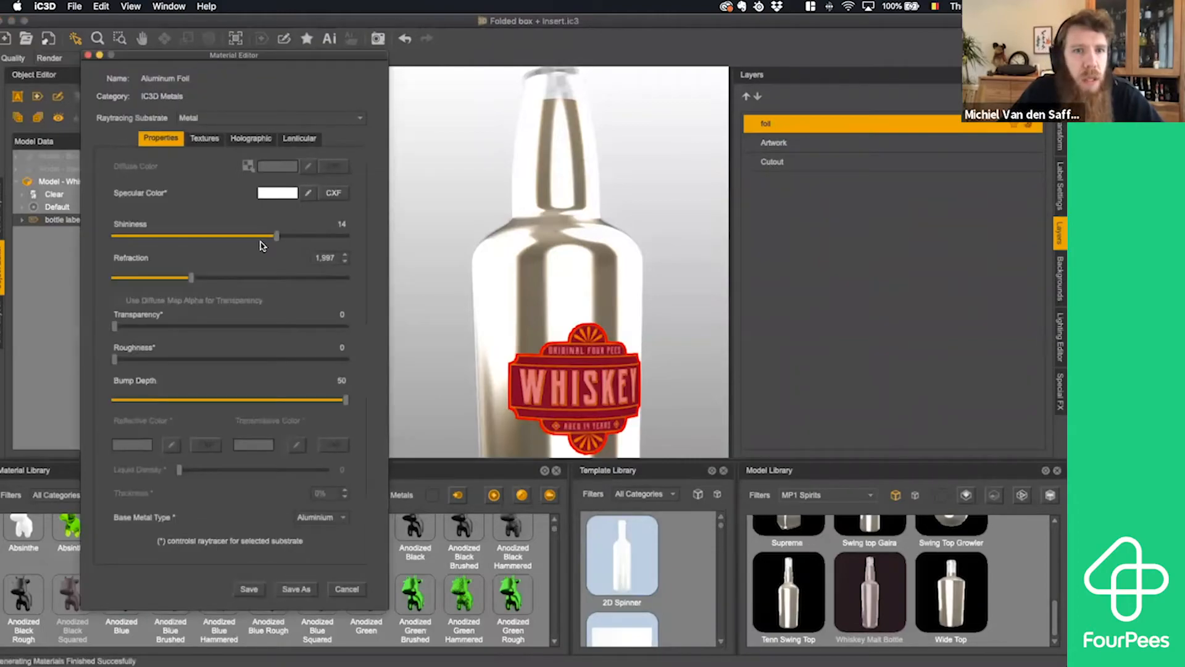
drag(281, 236, 289, 235)
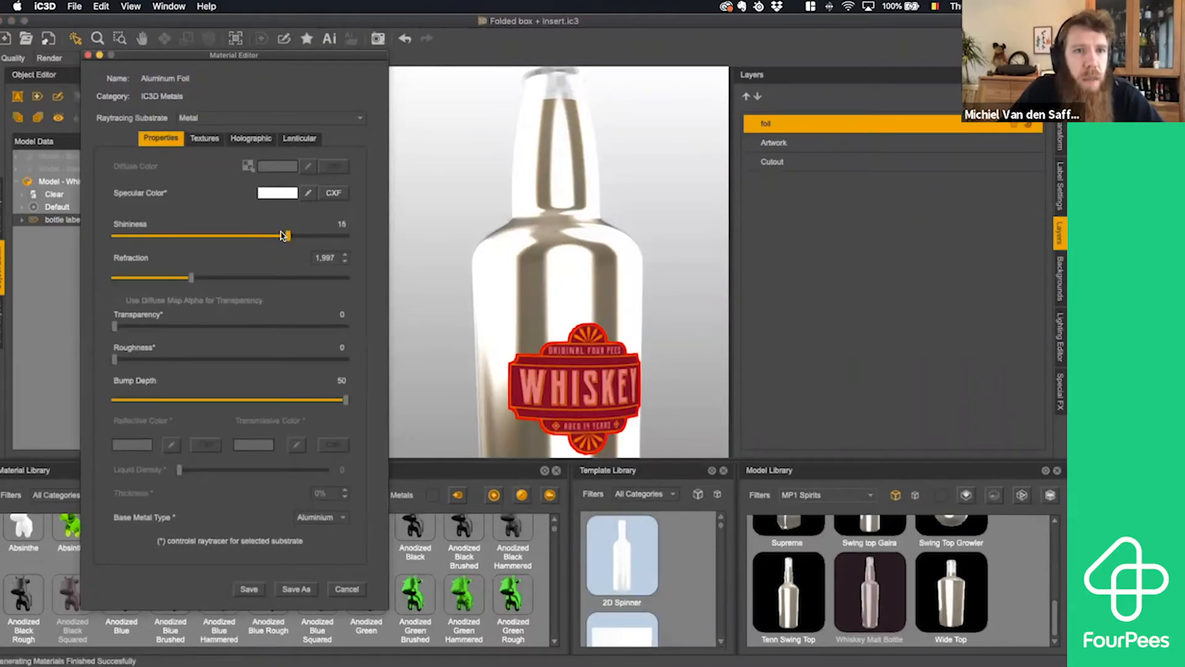
drag(116, 359, 129, 359)
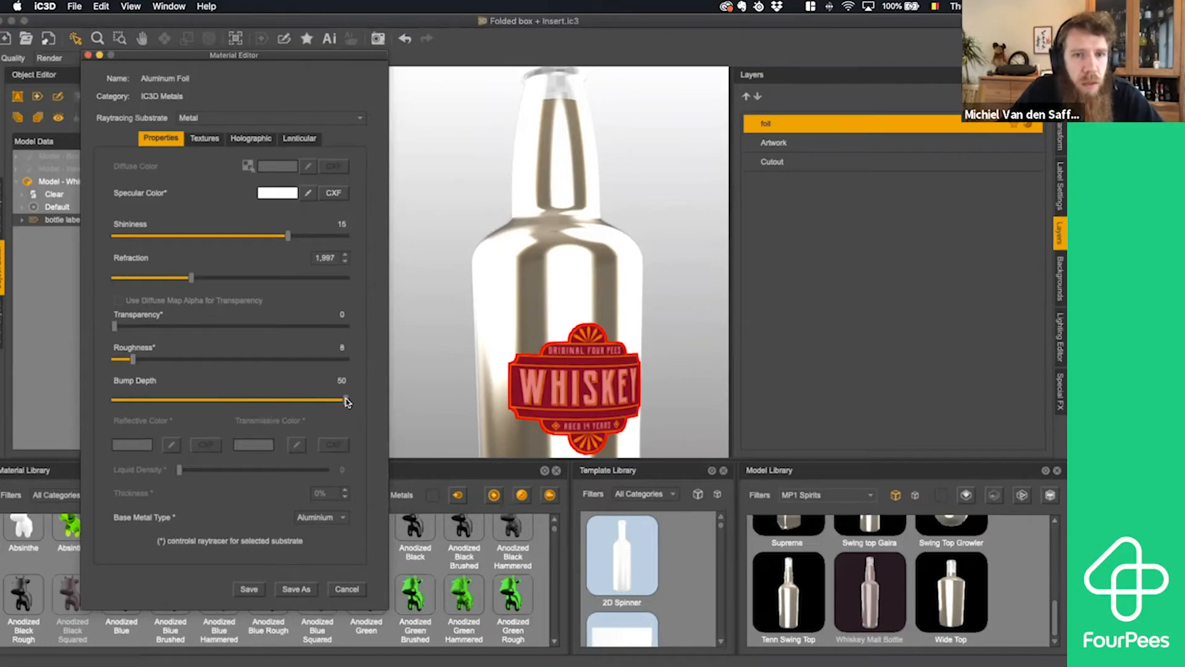
drag(345, 400, 231, 403)
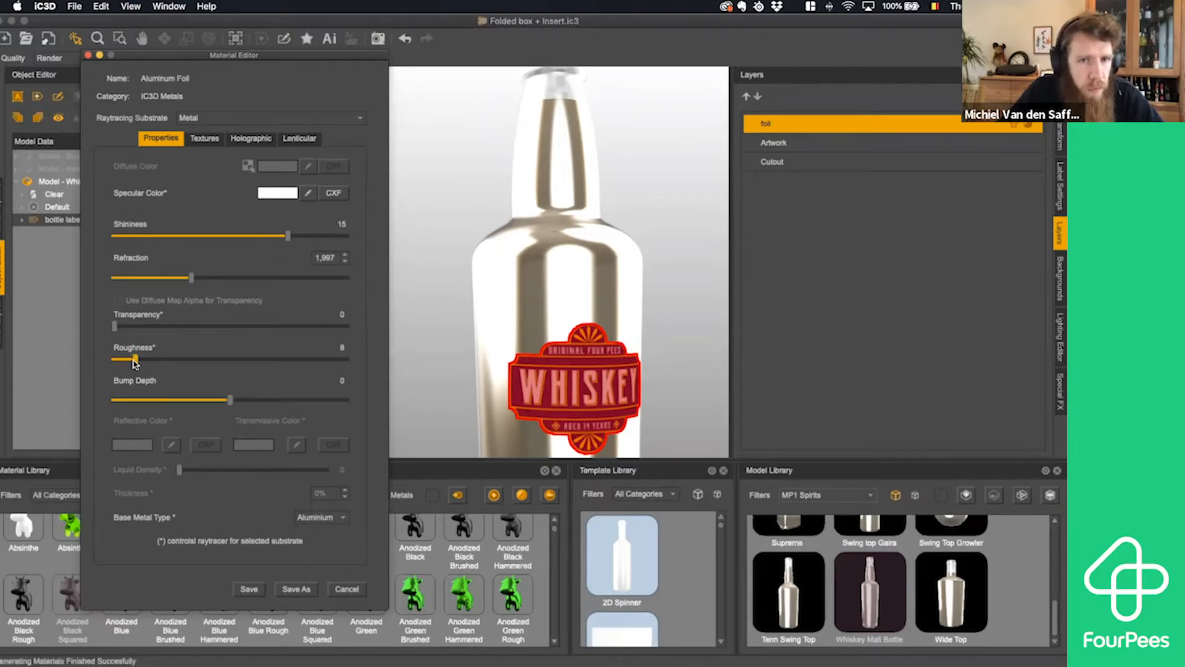
drag(134, 362, 138, 361)
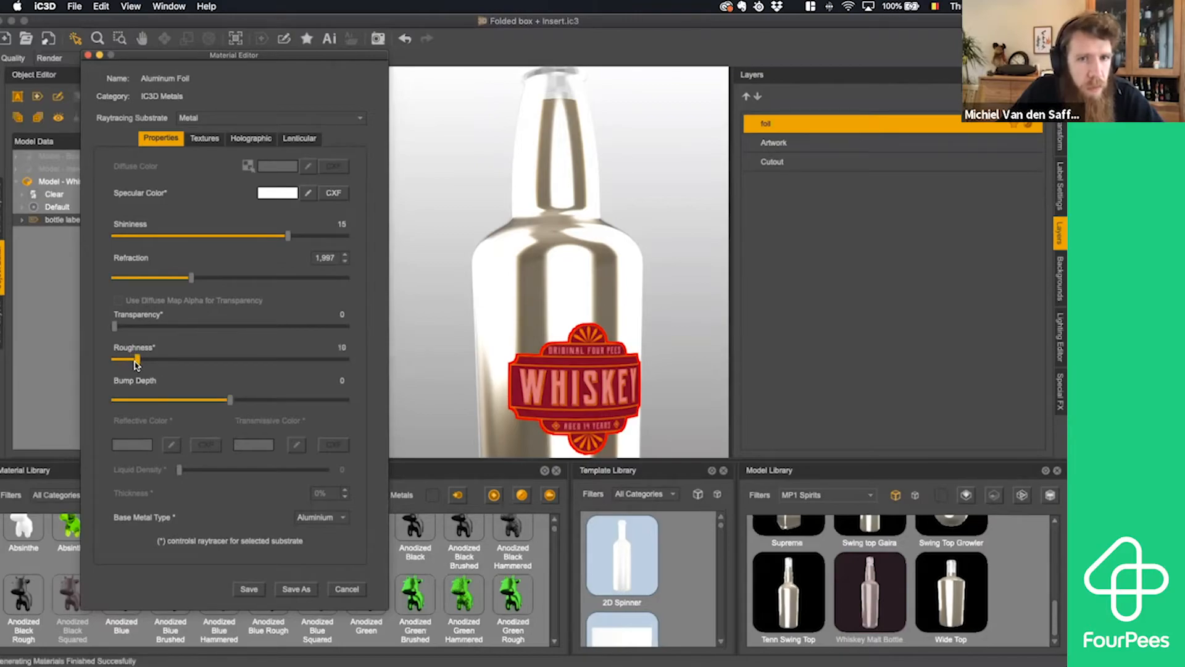
click(247, 589)
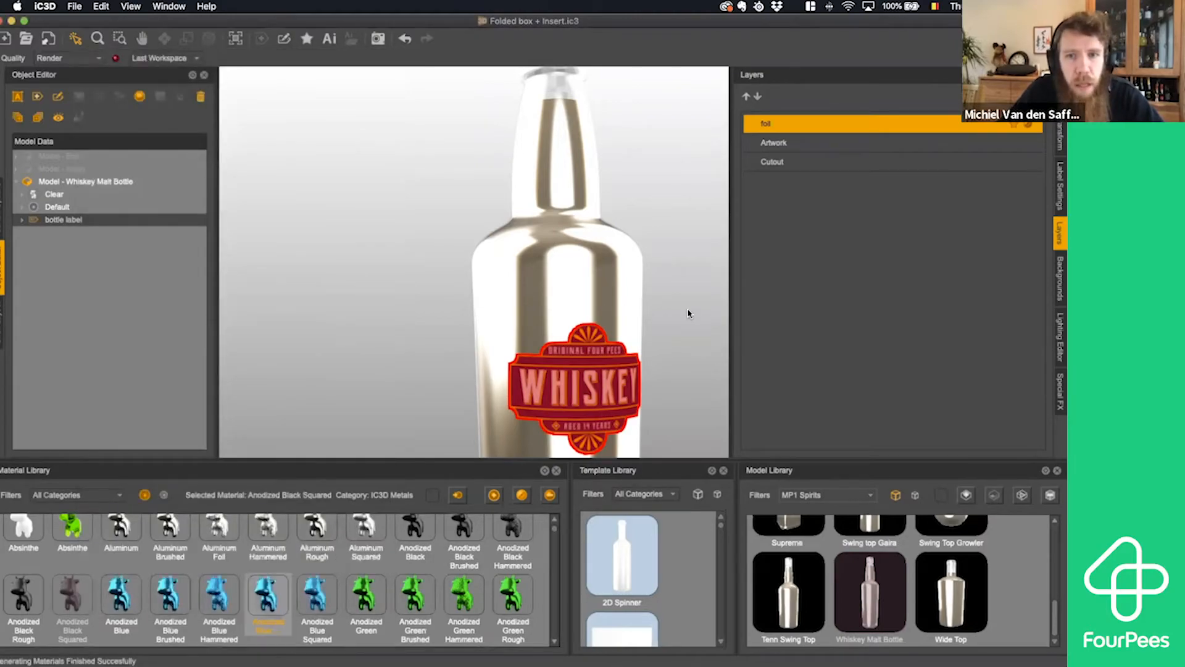
click(676, 349)
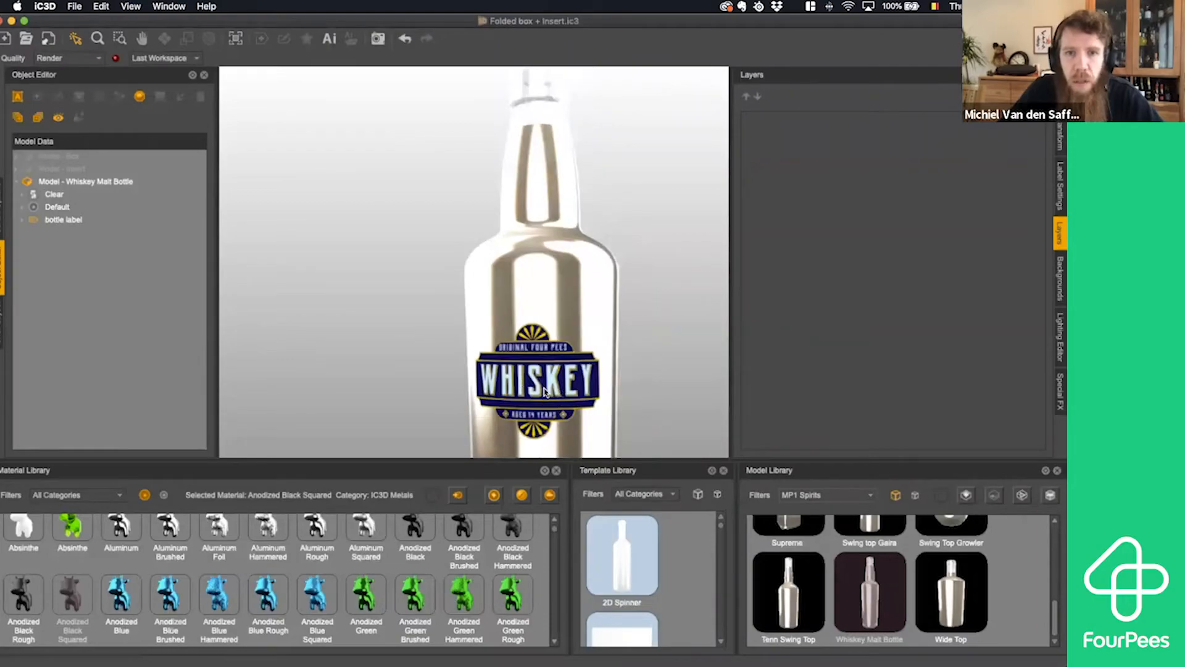
- Check the foil effect on the bottle label and show the hidden Box and Insert models again
scroll(654, 347, up, 1)
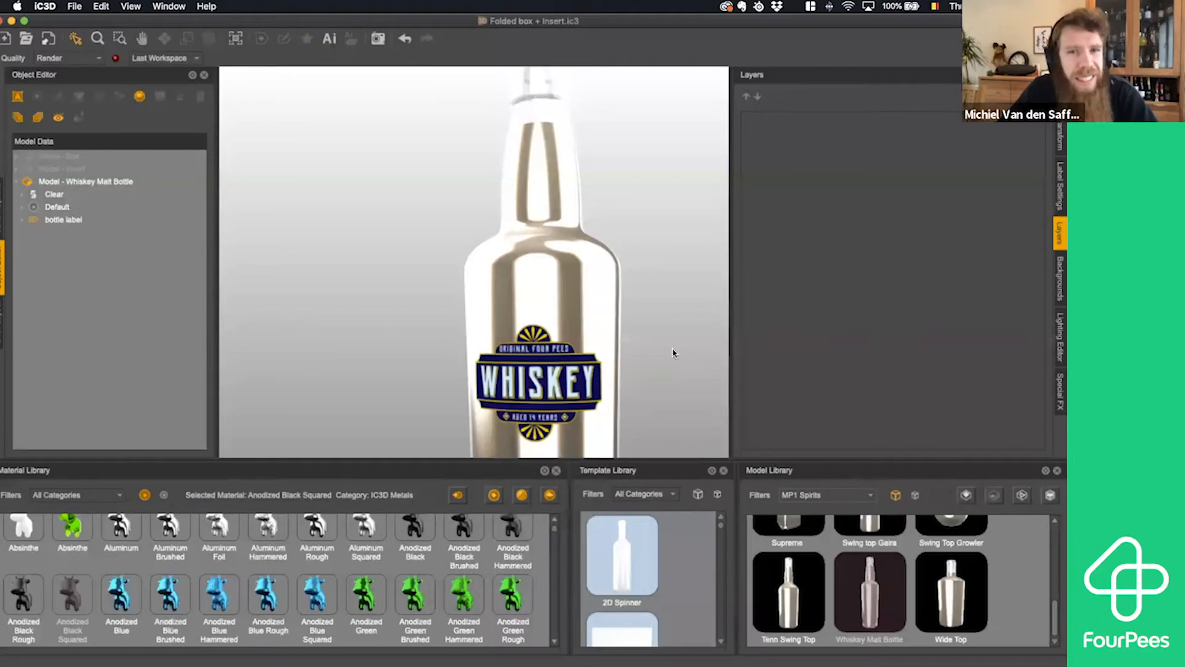
click(563, 383)
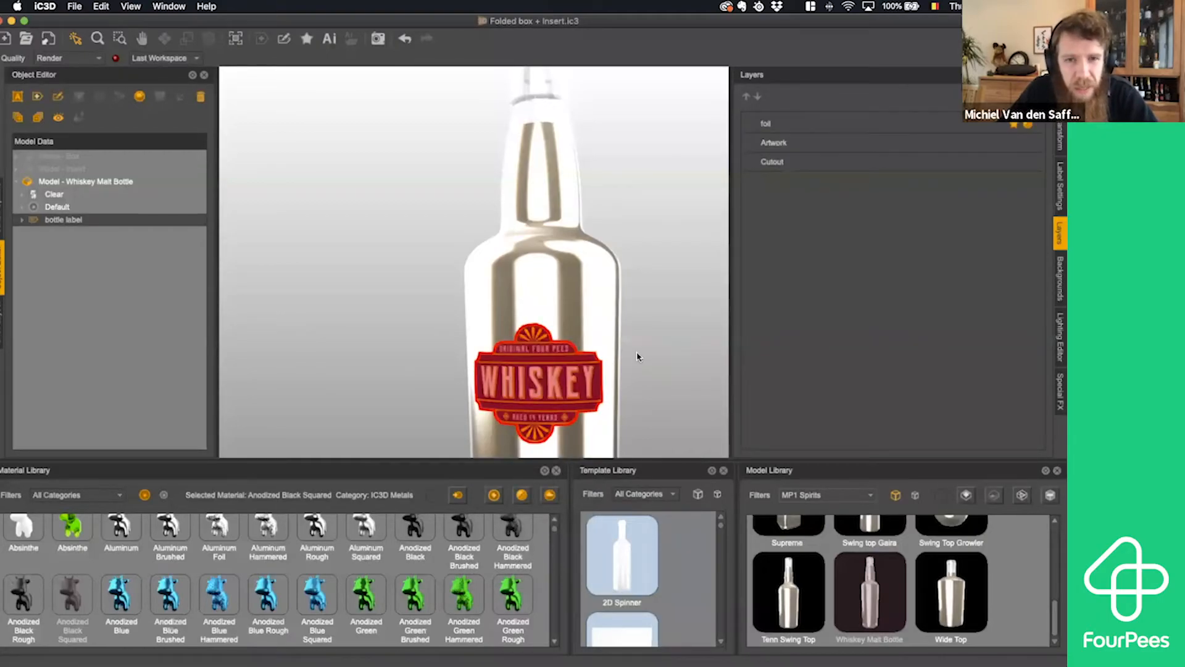
click(657, 360)
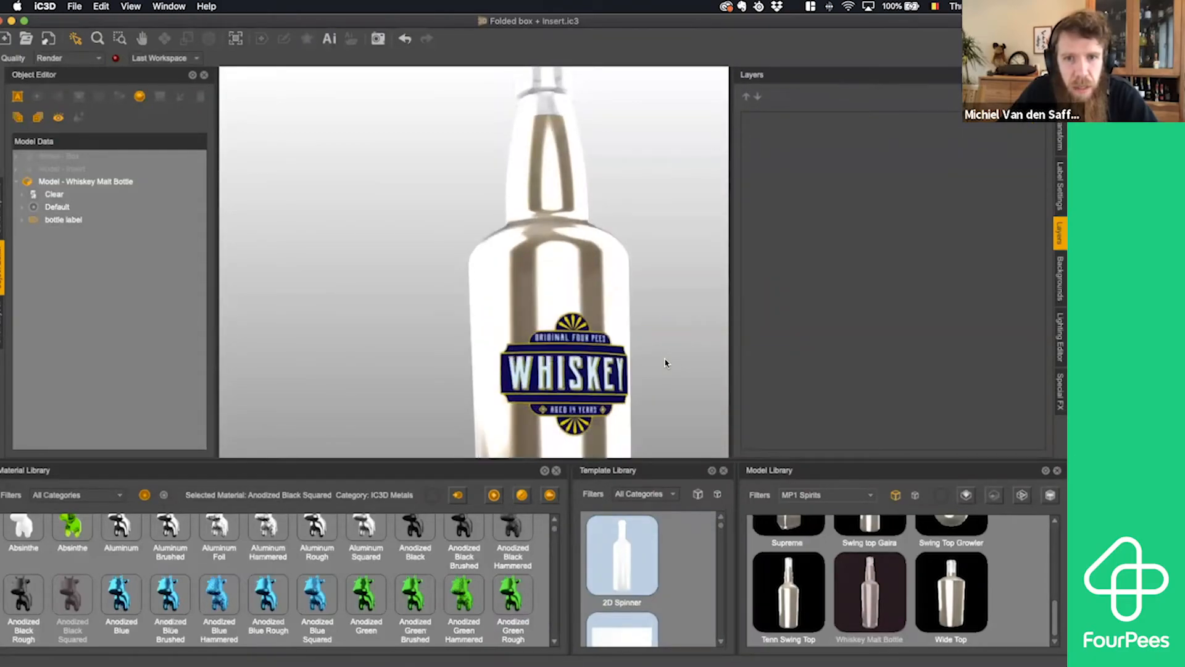
click(73, 170)
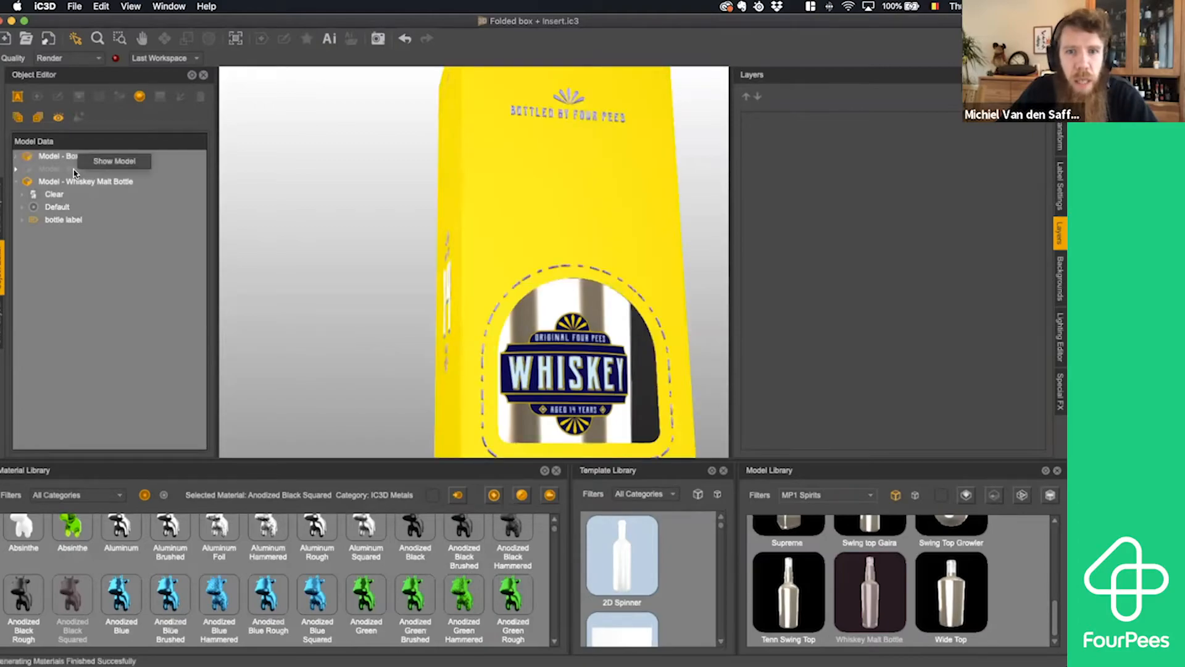
click(98, 162)
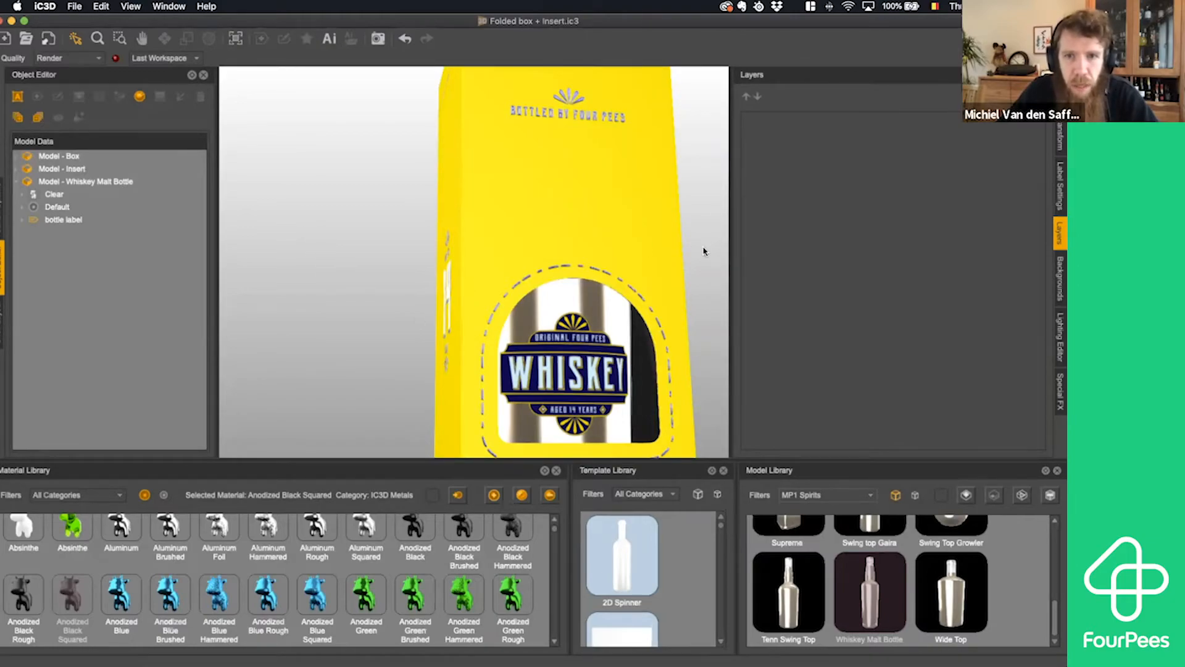
- Examine the assembled carton up close and as a whole, viewing its lid, front window and side with the bottle inside
mouse_move(701, 254)
mouse_down()
mouse_move(668, 283)
mouse_move(709, 221)
mouse_move(690, 239)
mouse_move(709, 228)
mouse_move(698, 277)
mouse_up()
scroll(690, 281, up, 5)
scroll(689, 281, up, 5)
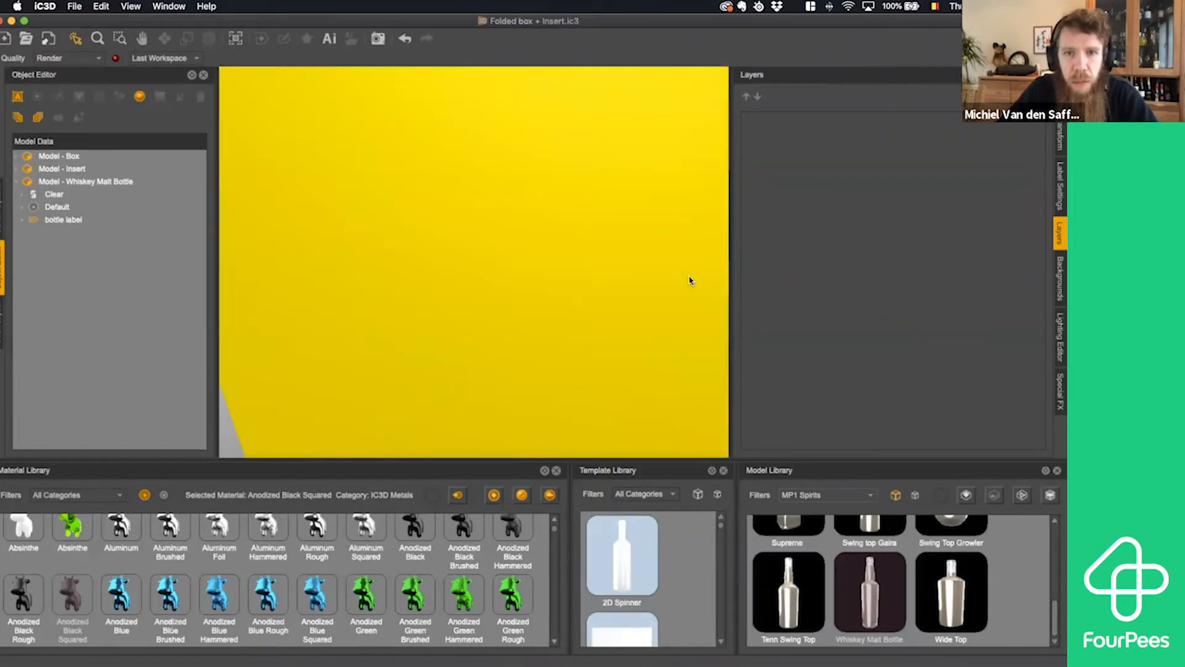
scroll(620, 276, down, 6)
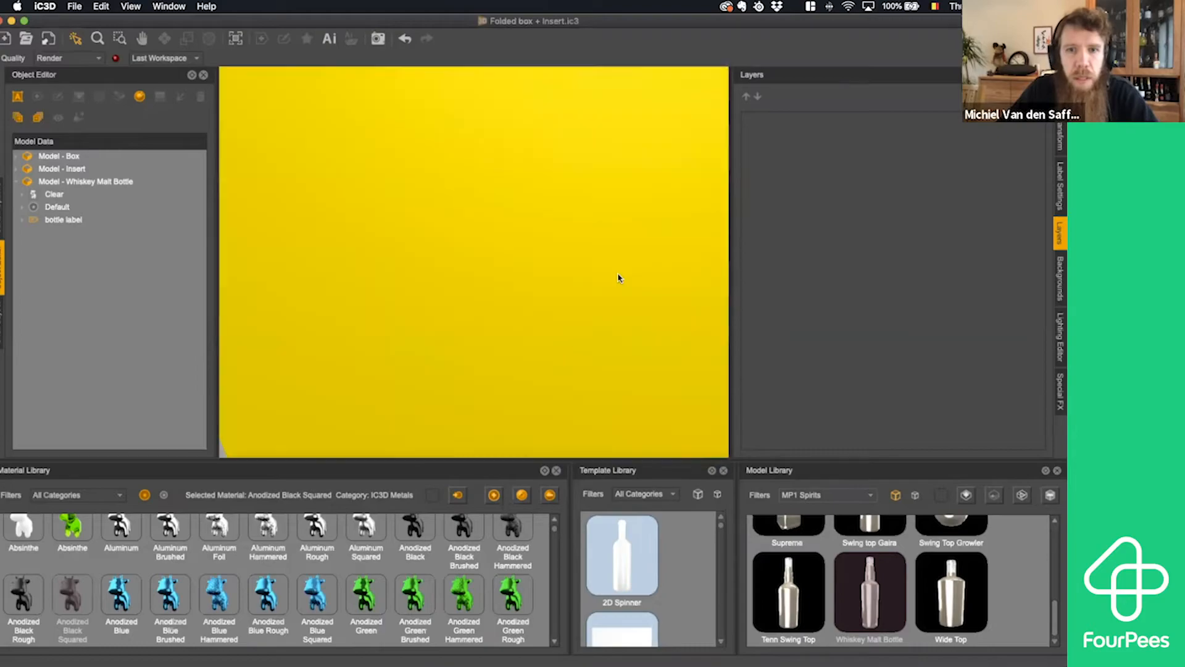
scroll(613, 275, down, 5)
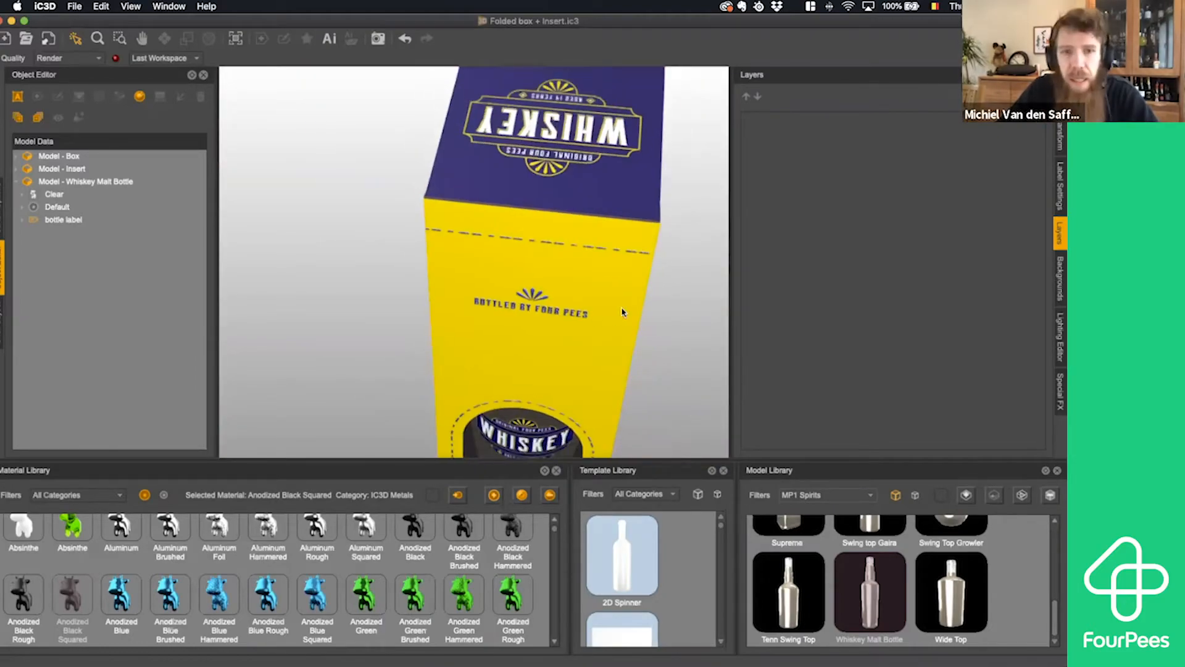
scroll(631, 299, down, 5)
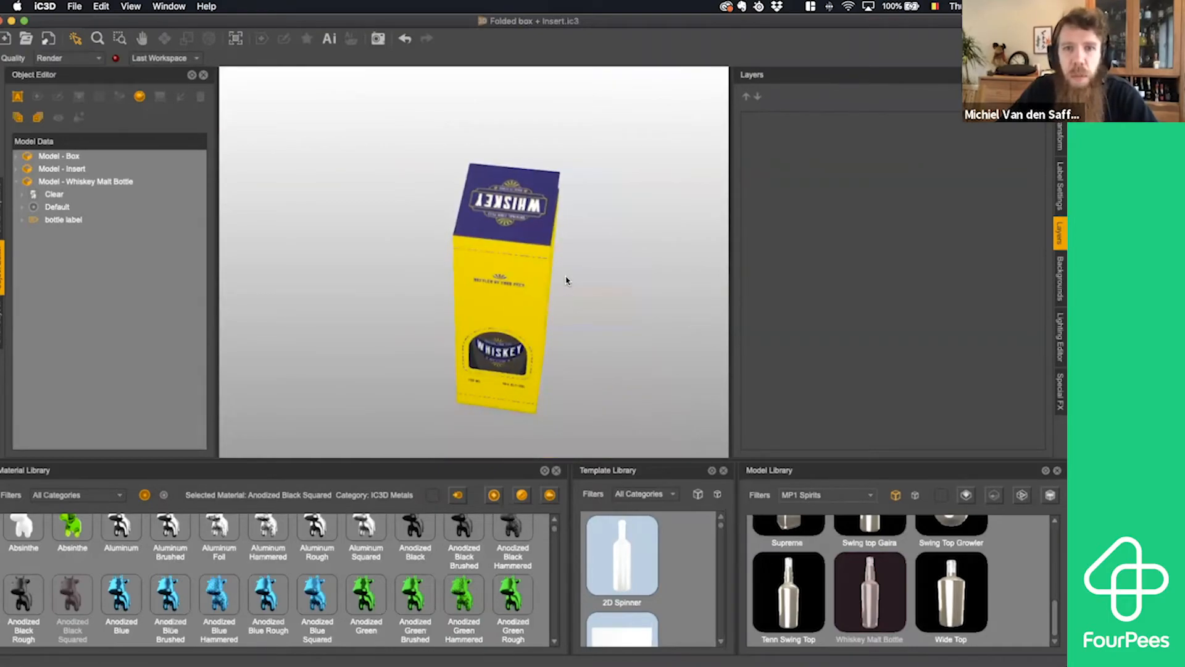
scroll(631, 292, down, 1)
scroll(558, 252, down, 1)
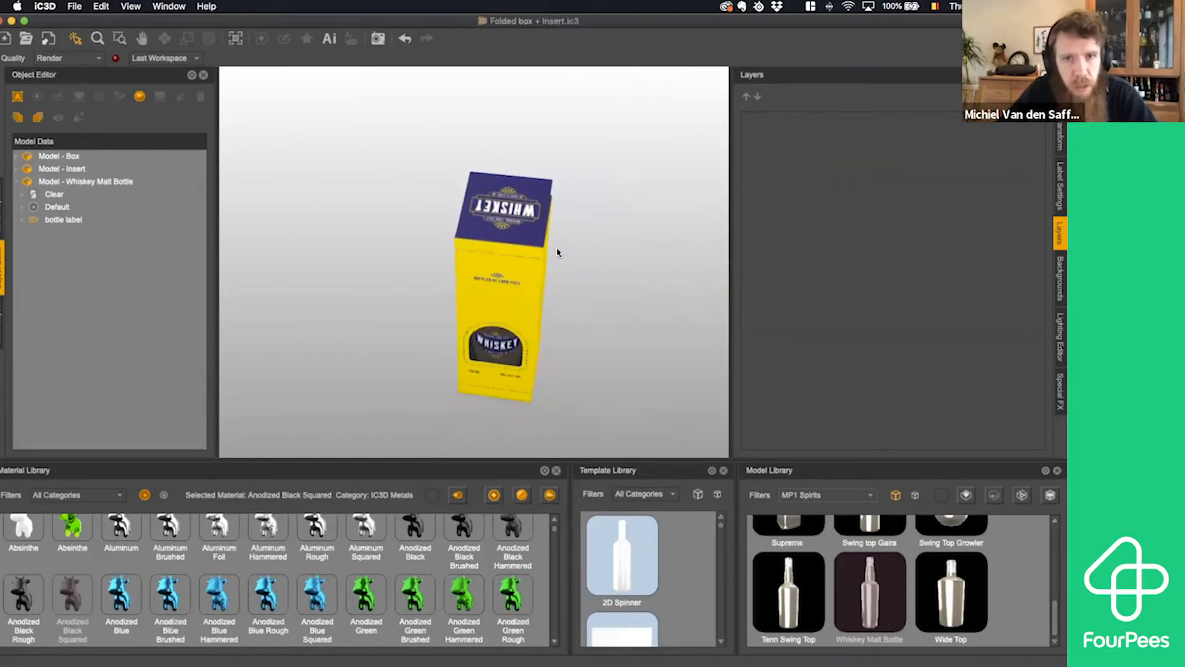
scroll(558, 252, up, 1)
middle_drag(549, 264, 551, 266)
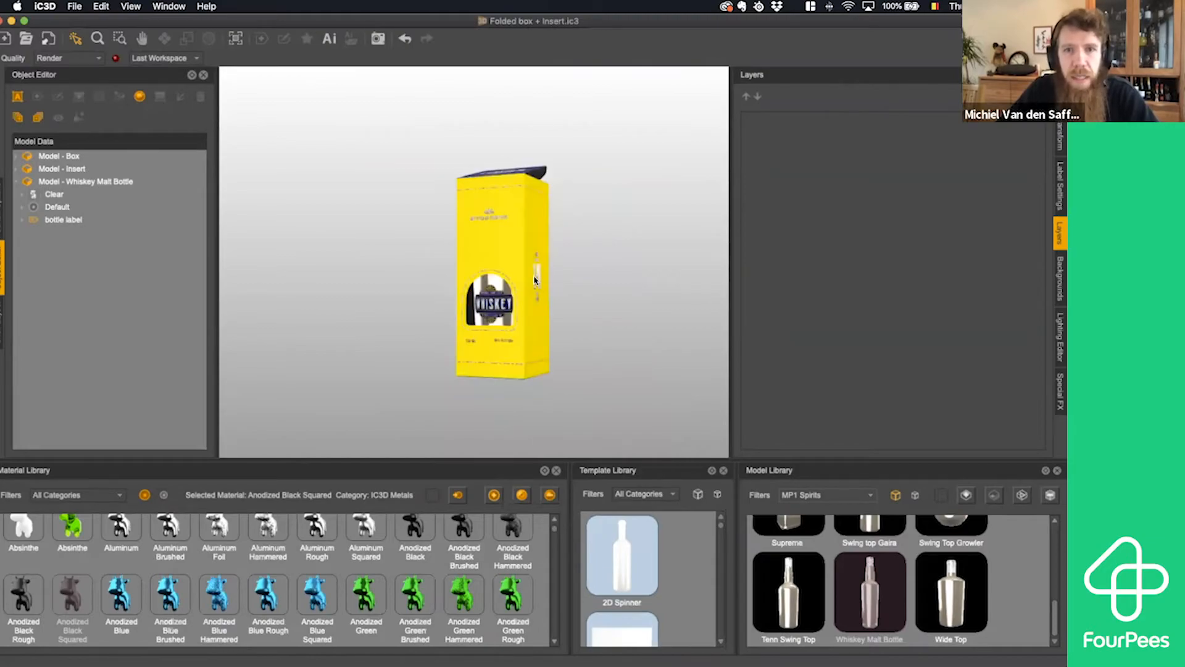
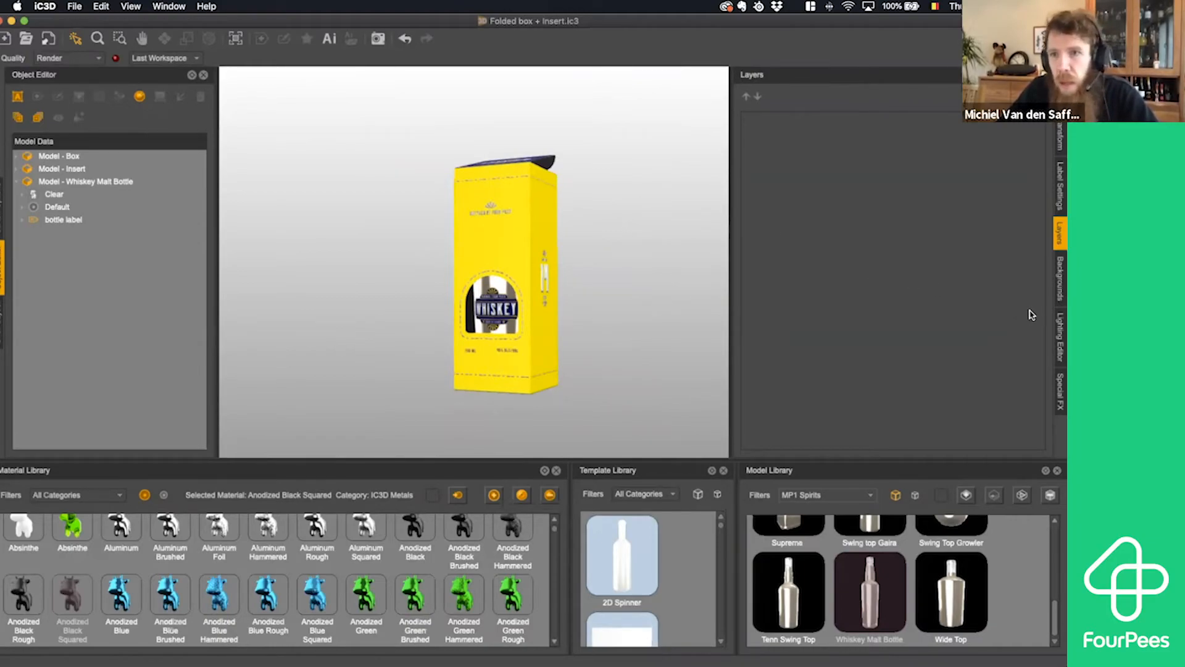
- Try the environment background style, and then set the scene to a dynamic image background using Bar Background
click(1060, 285)
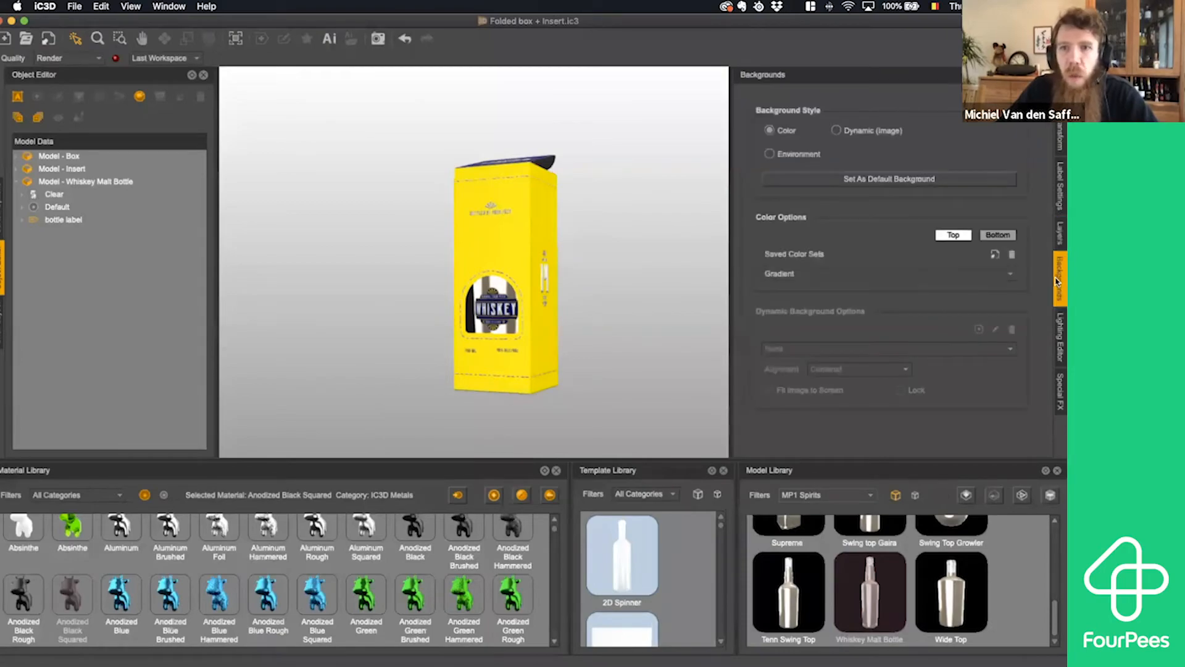
click(773, 155)
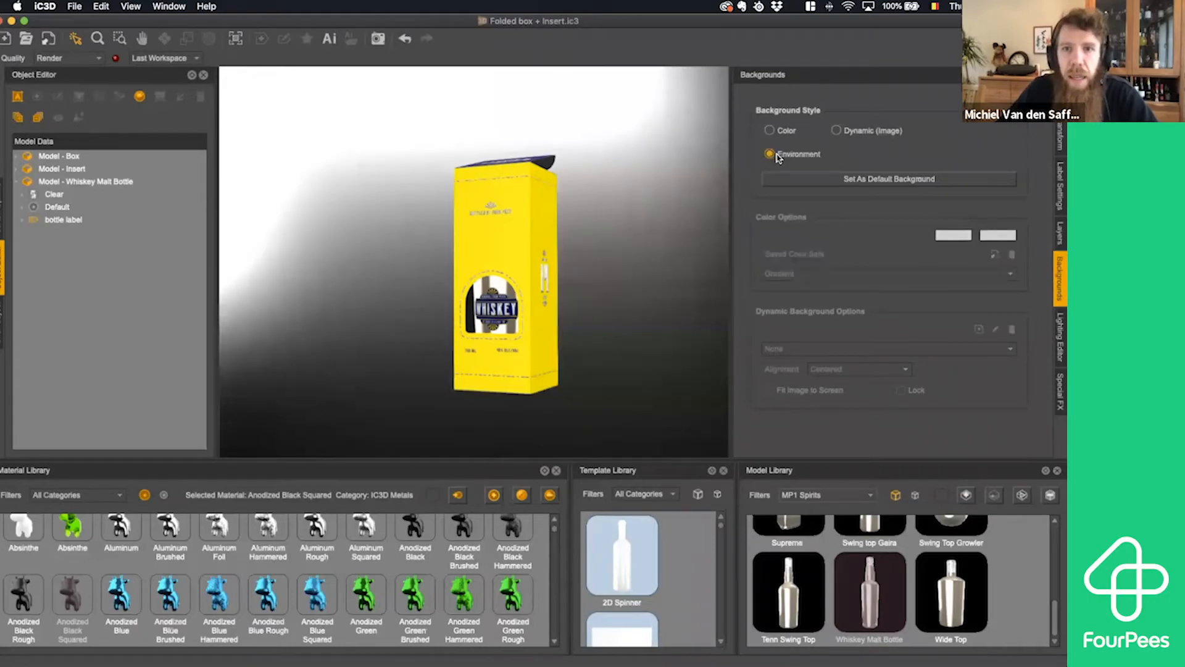
click(836, 131)
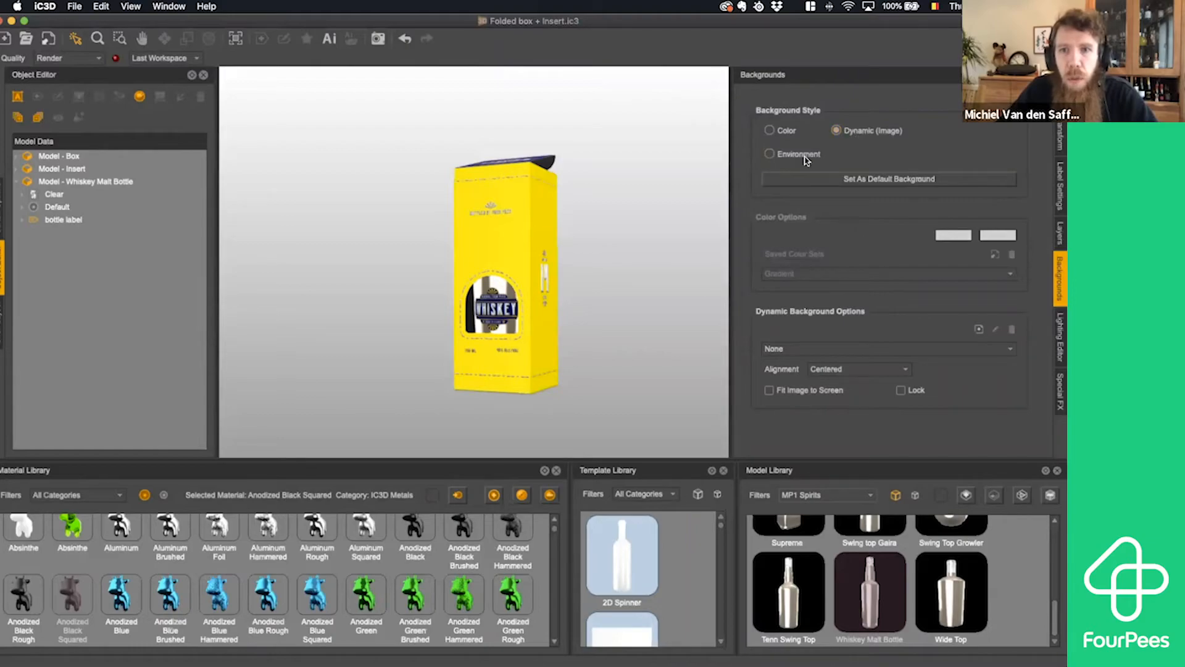
click(800, 349)
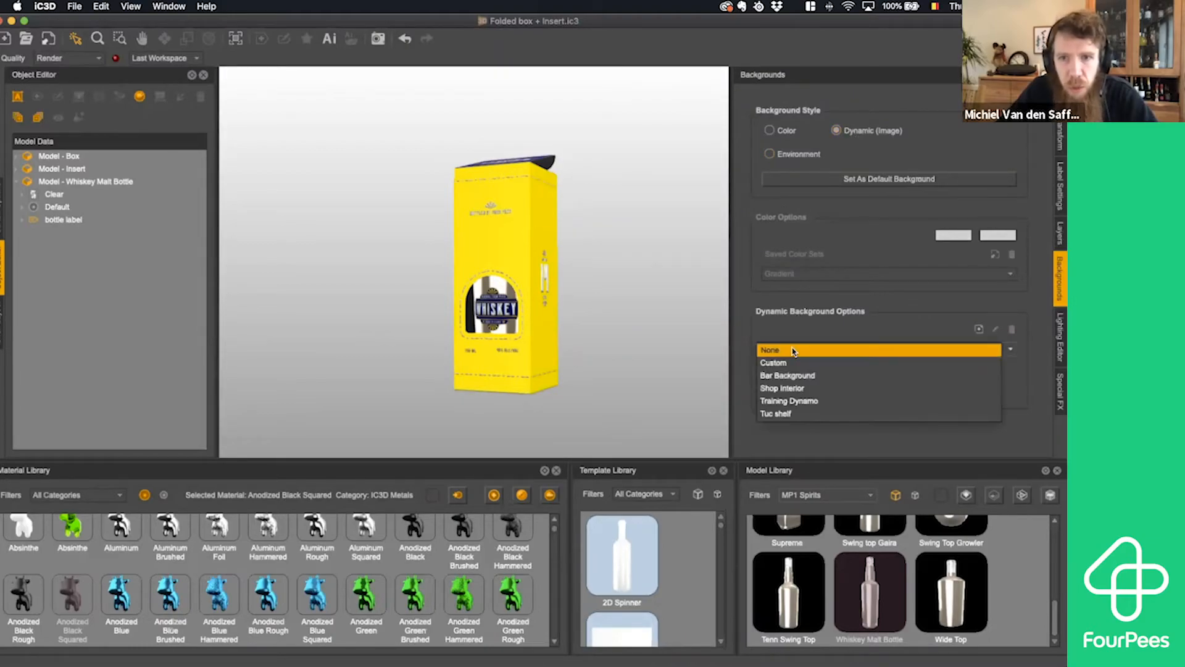
click(823, 378)
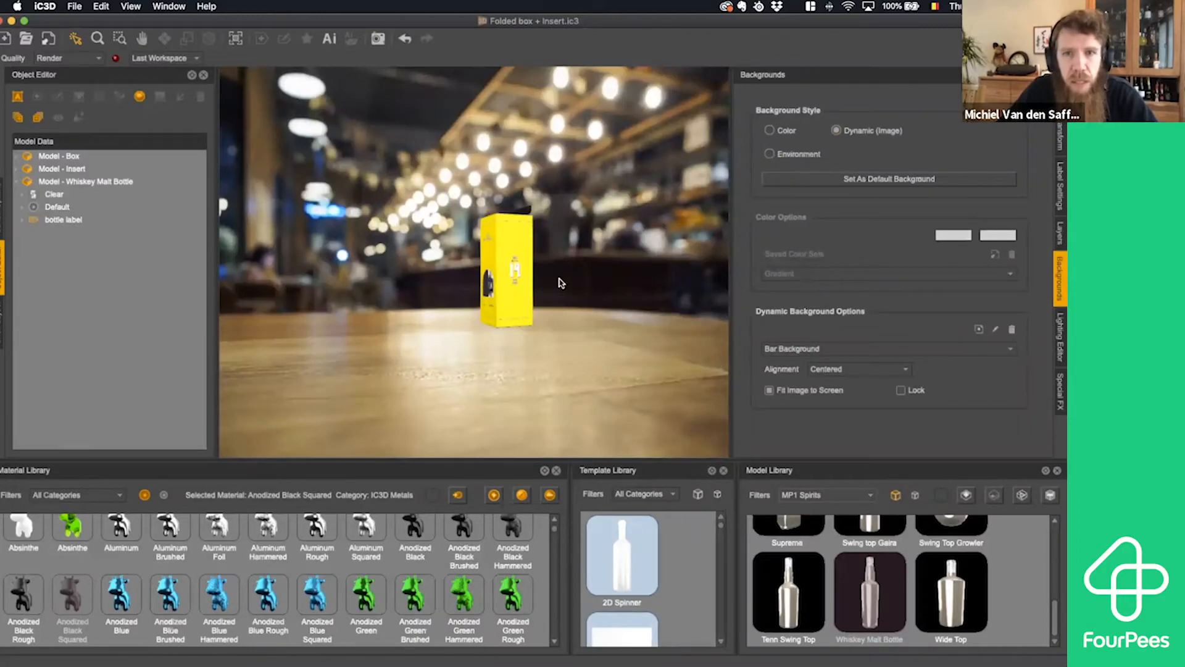
- Examine the carton on the bar table from its front and side, then enlarged to fill more of the scene
drag(566, 280, 581, 282)
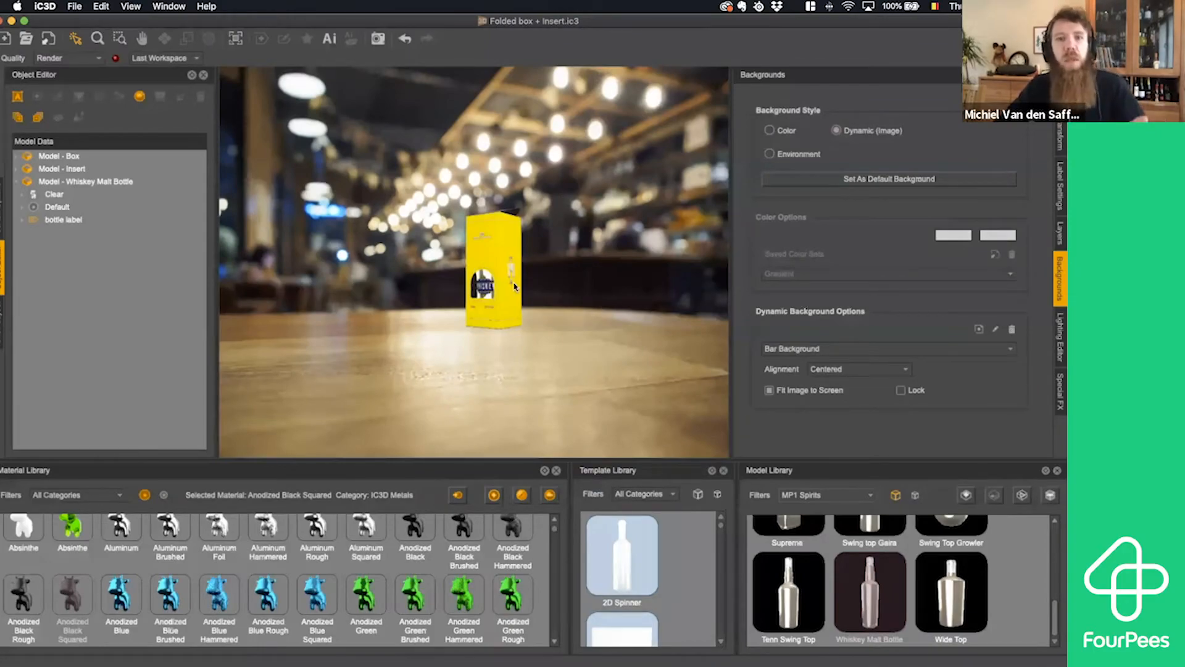
drag(514, 286, 525, 281)
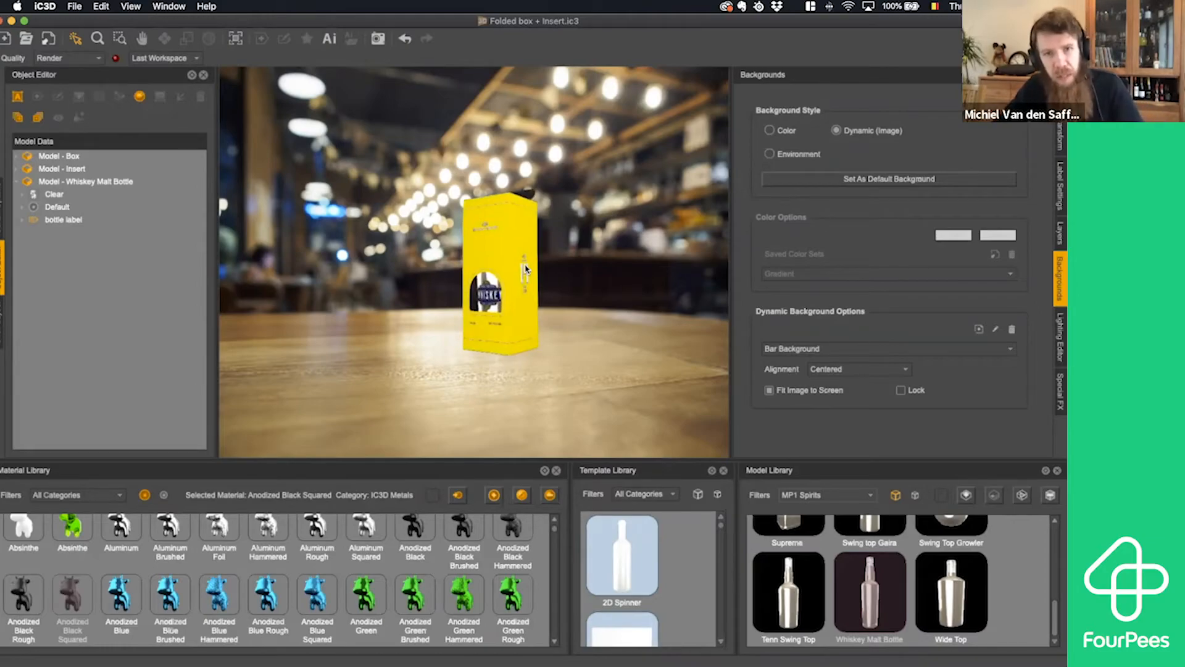
scroll(522, 278, up, 3)
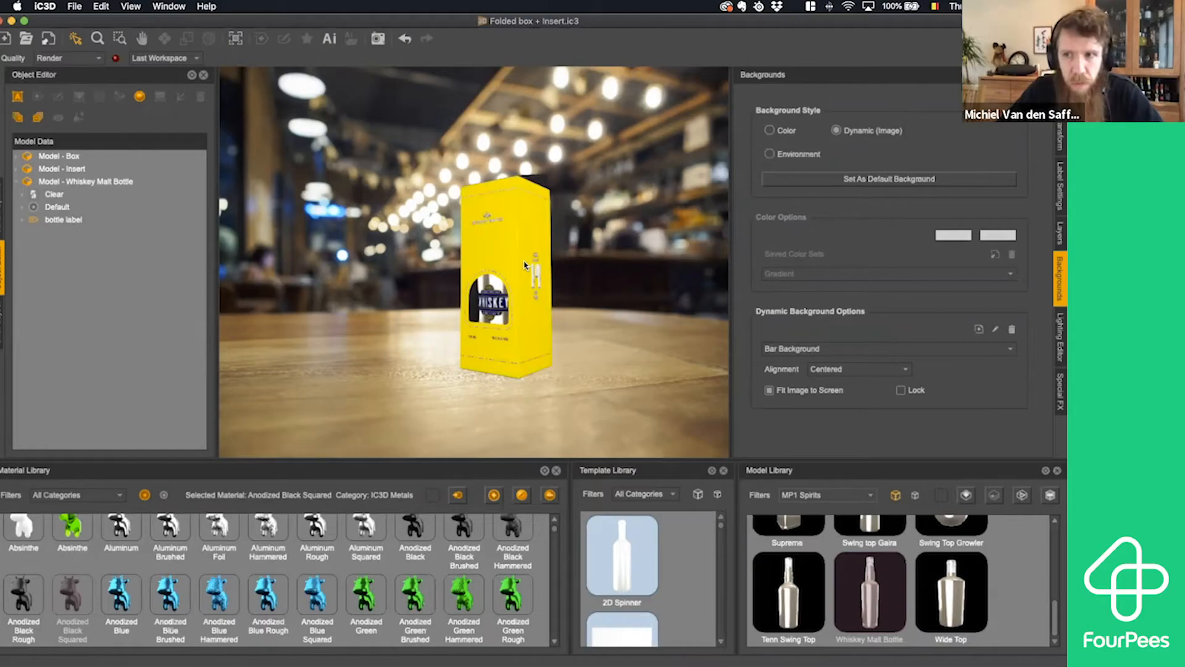
click(526, 266)
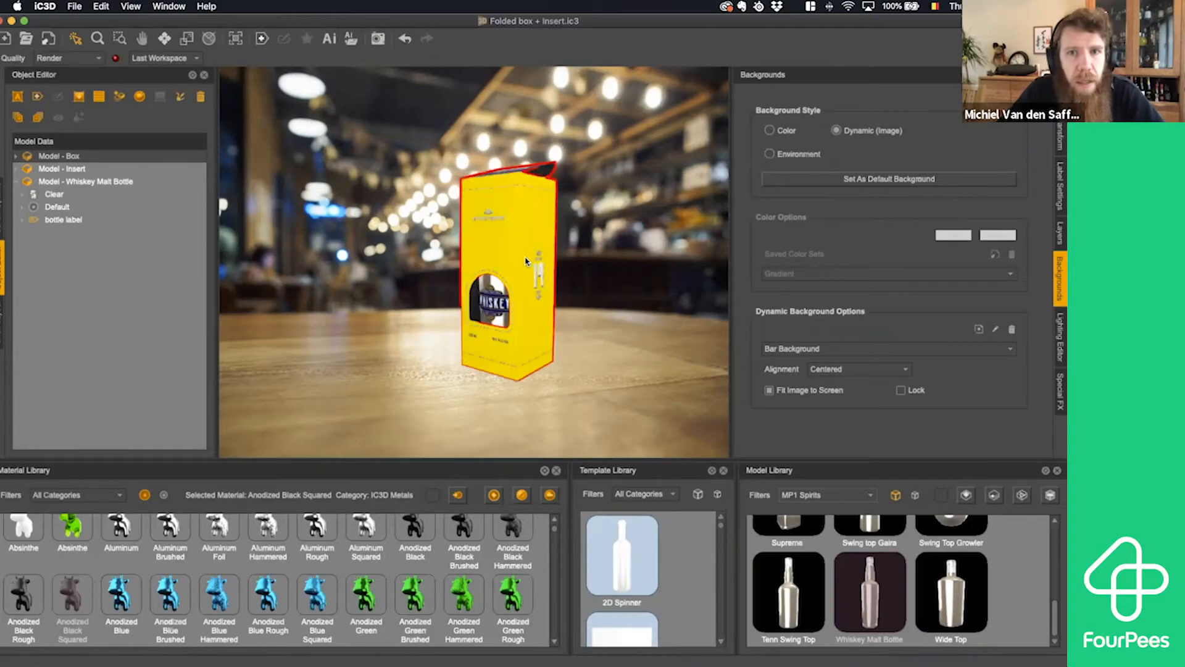
drag(529, 260, 514, 276)
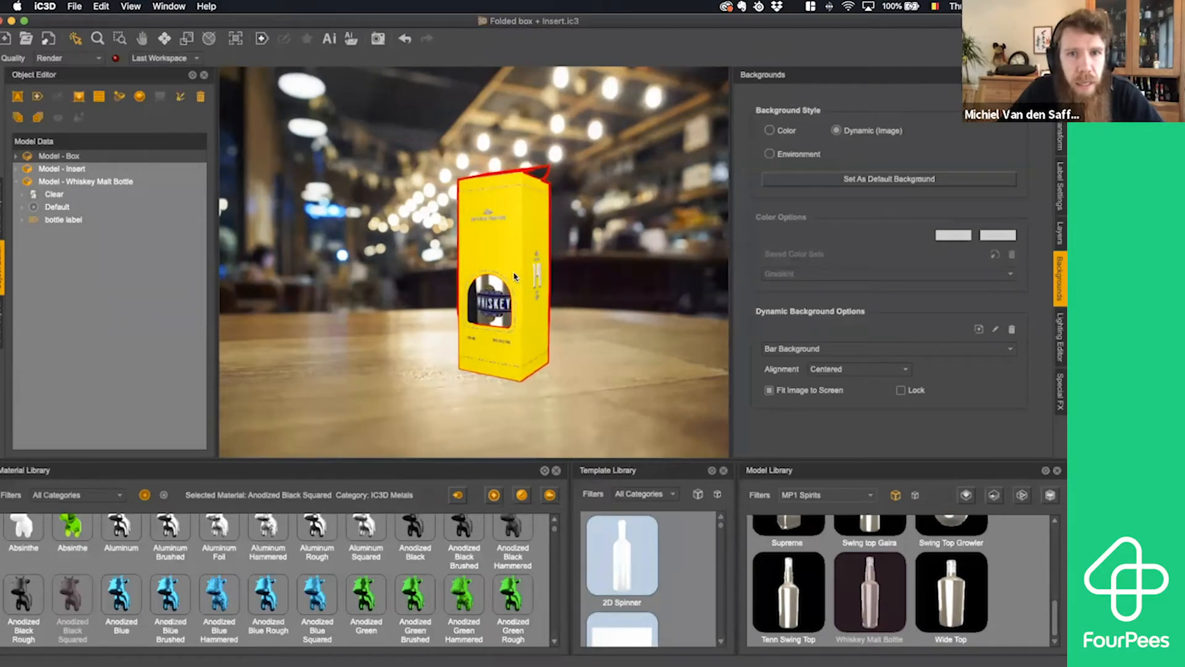
scroll(514, 276, up, 2)
scroll(514, 276, up, 3)
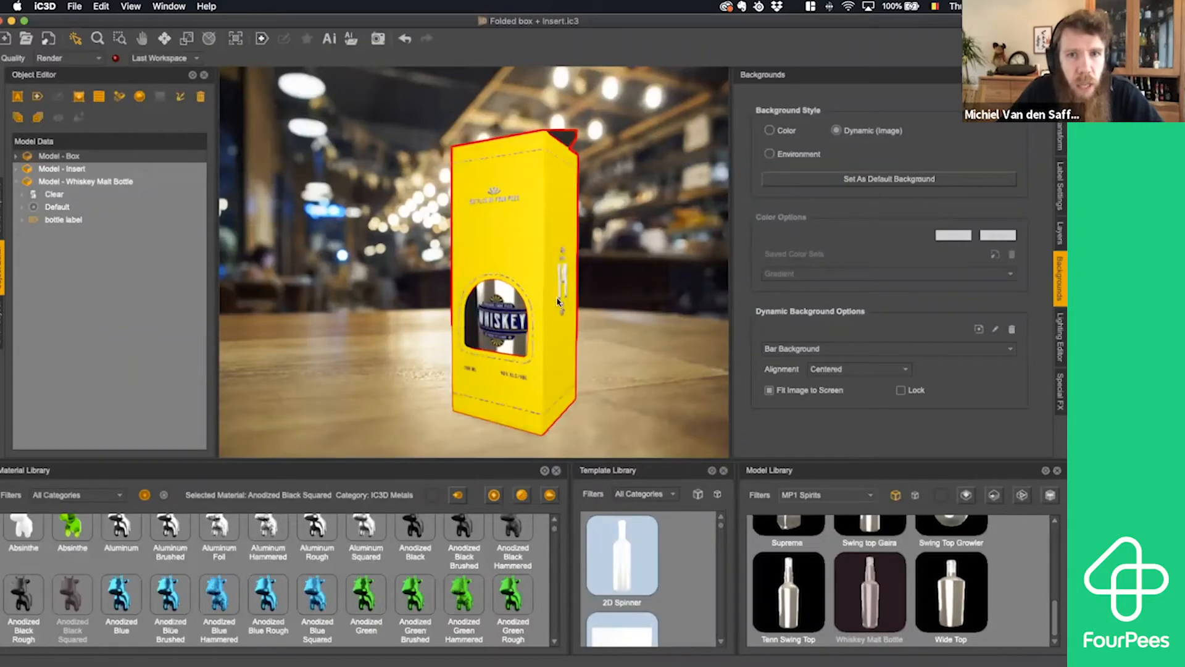
click(616, 363)
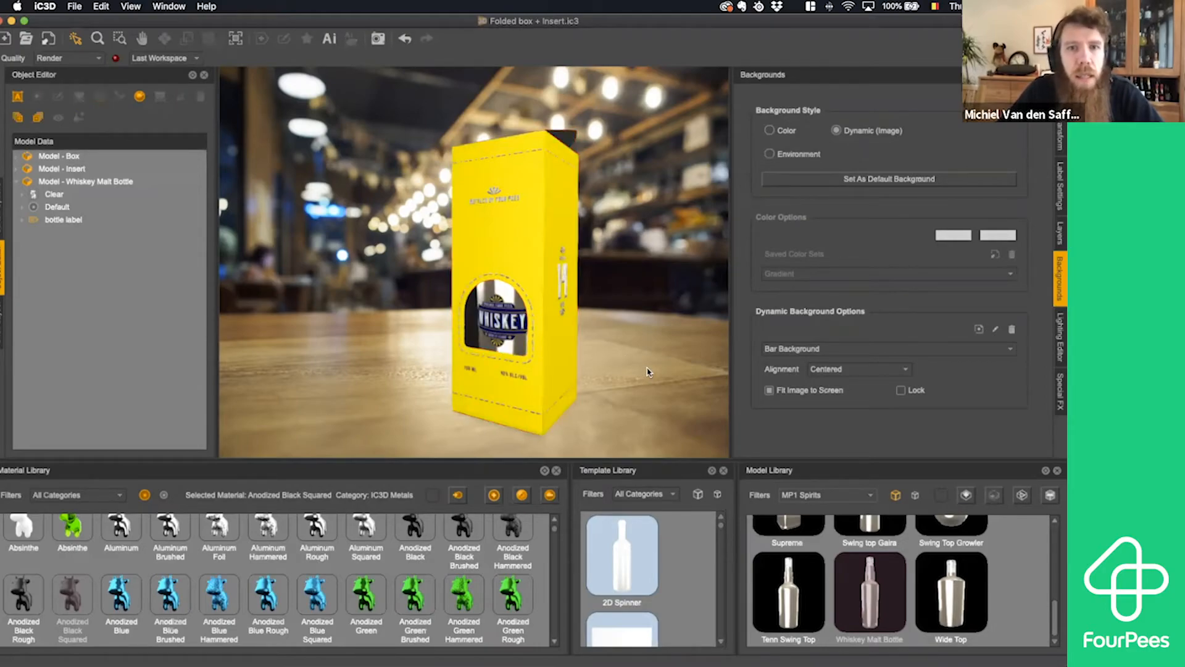
click(512, 237)
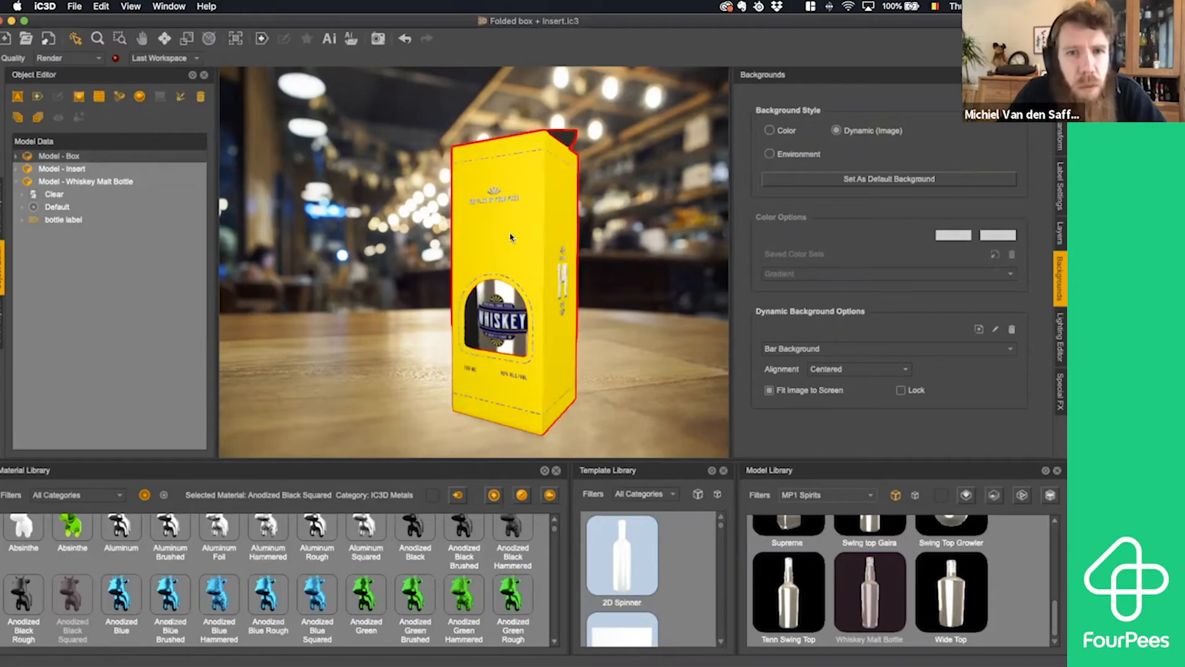
click(613, 301)
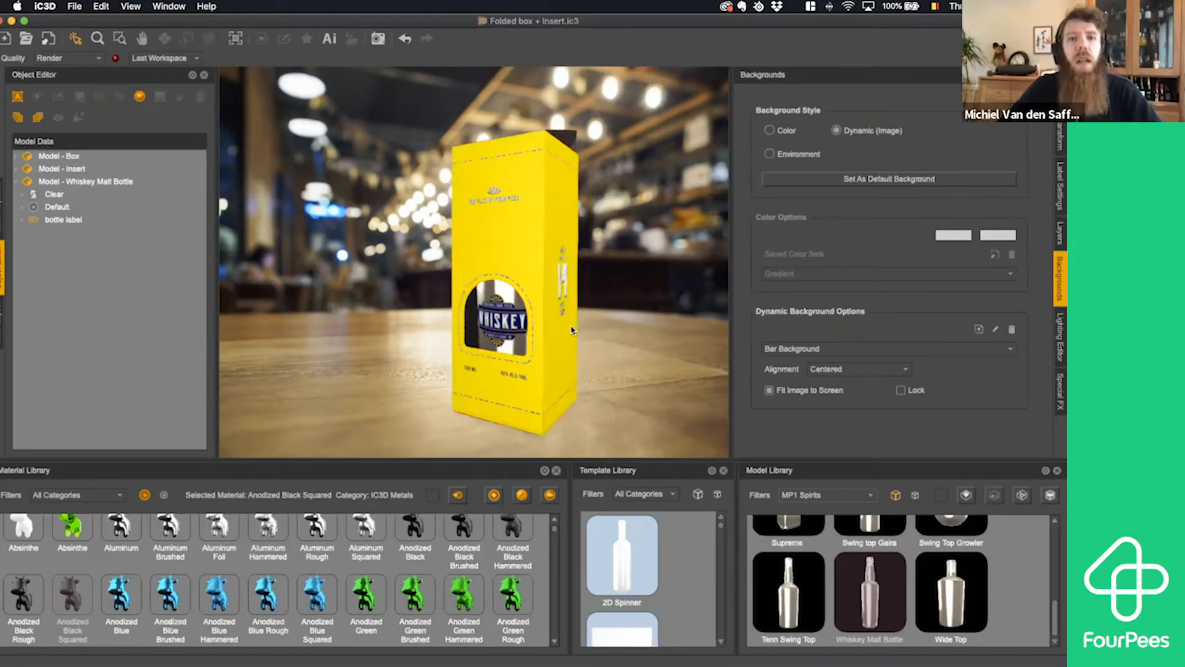
- Add the Whiskey Glass Crystal model from the MP1 Cups category to the bar scene
click(836, 497)
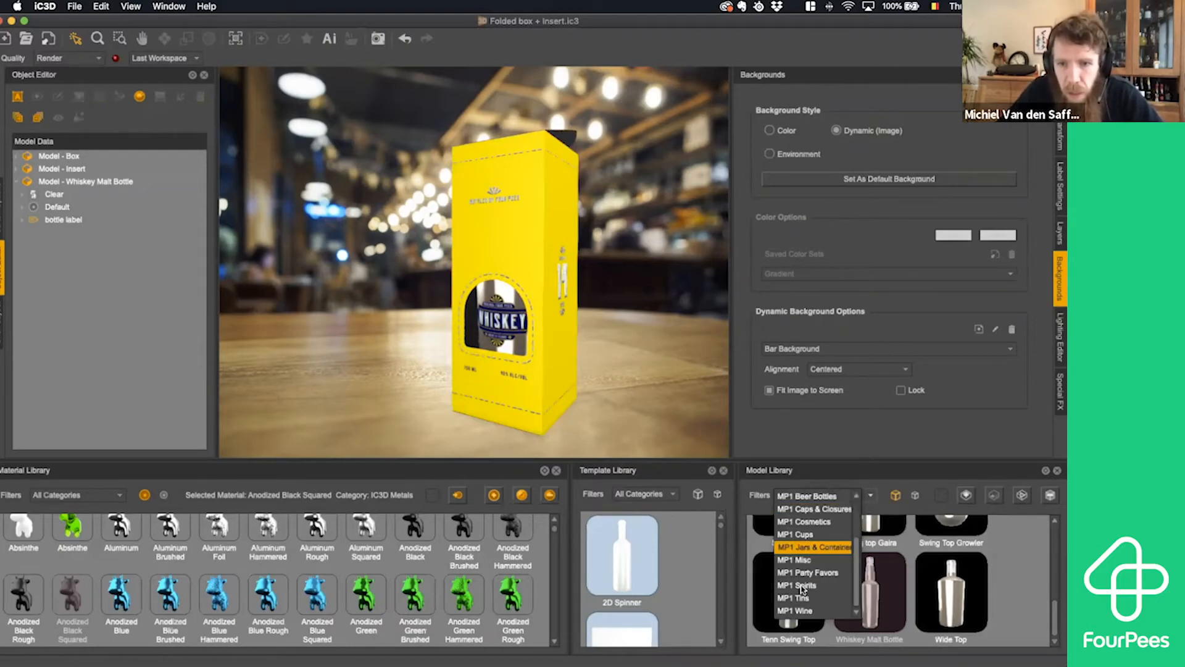
scroll(822, 560, up, 4)
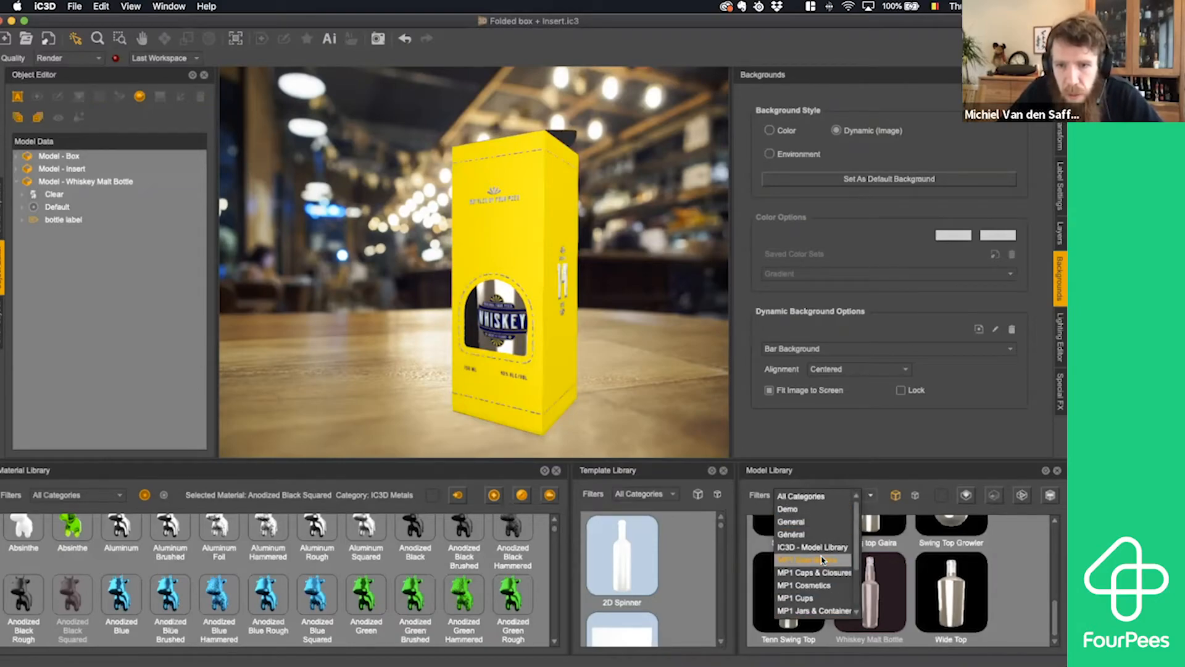
scroll(823, 562, down, 4)
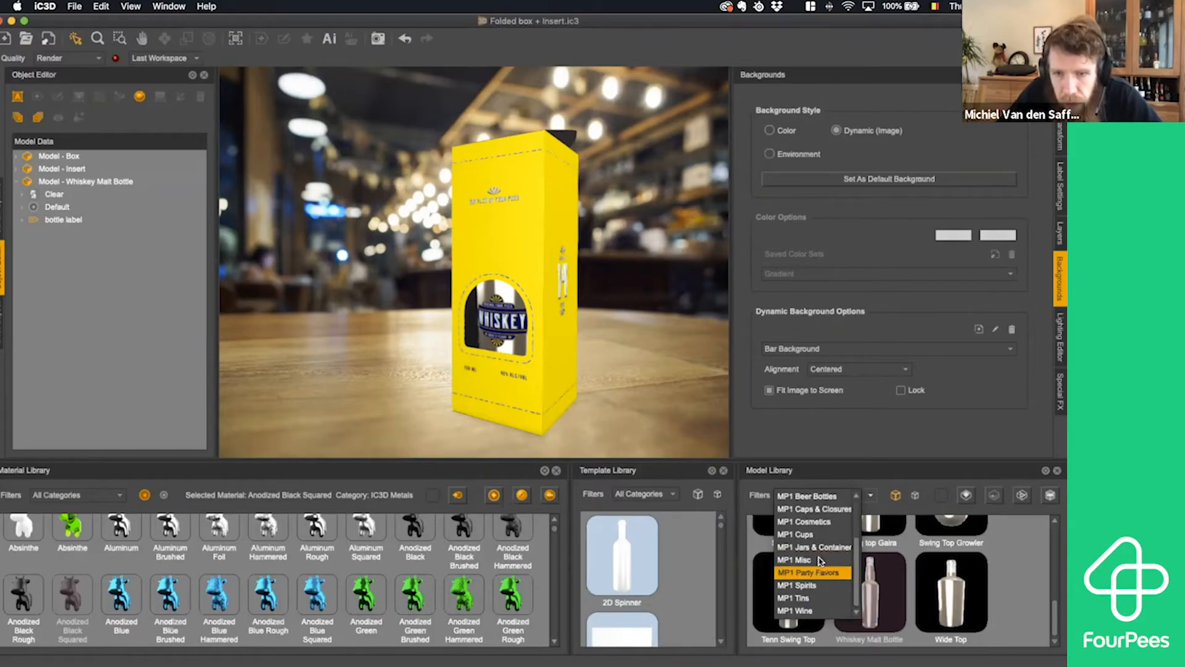
click(820, 535)
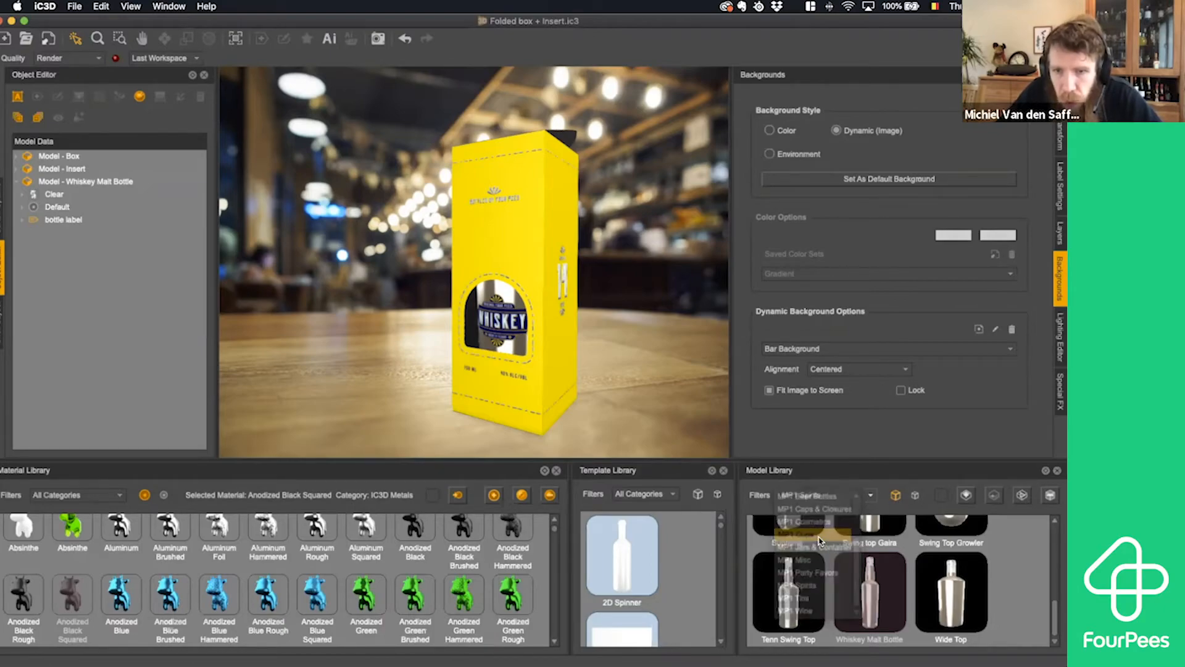
scroll(930, 585, down, 2)
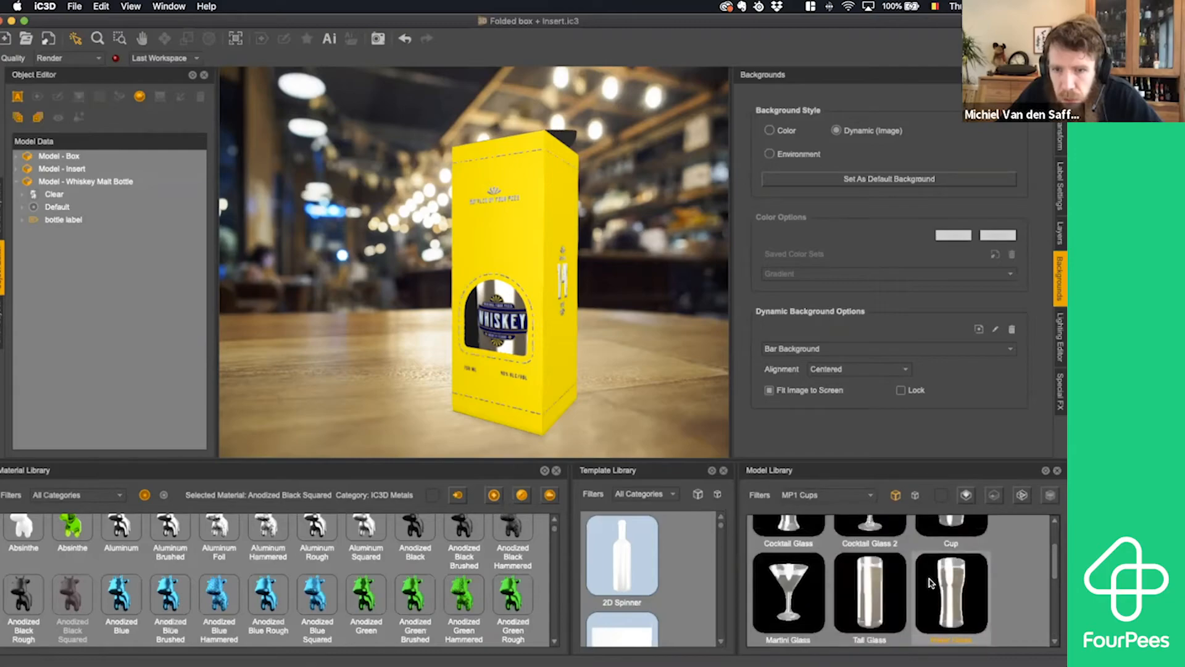
click(953, 583)
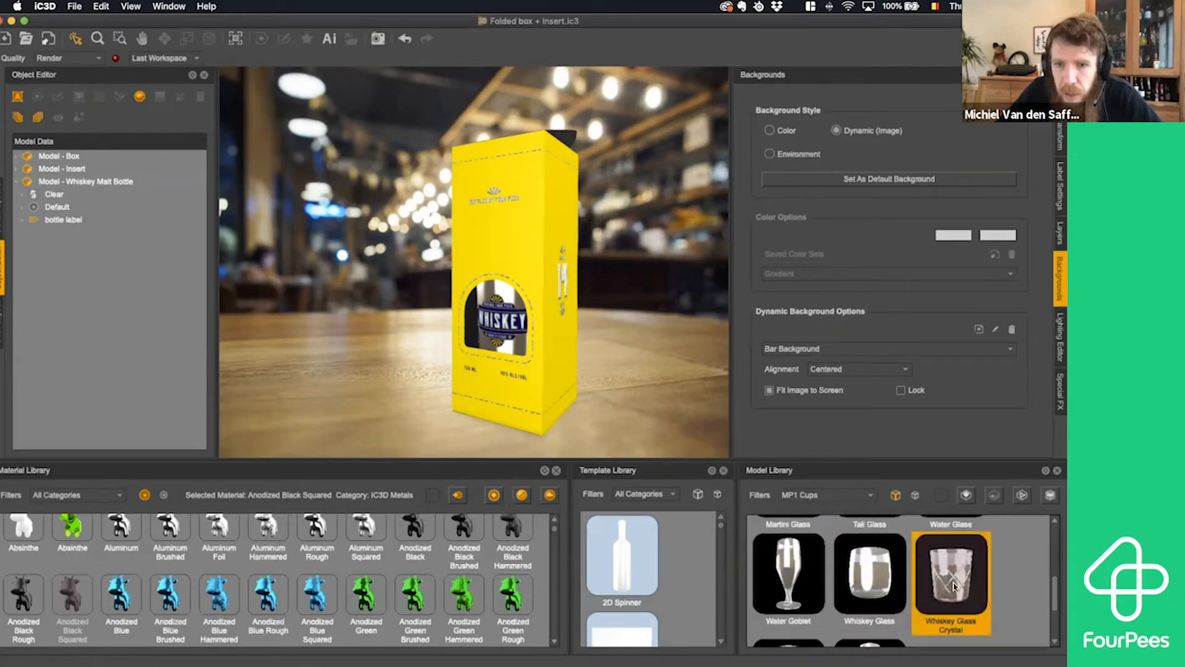
drag(954, 586, 411, 370)
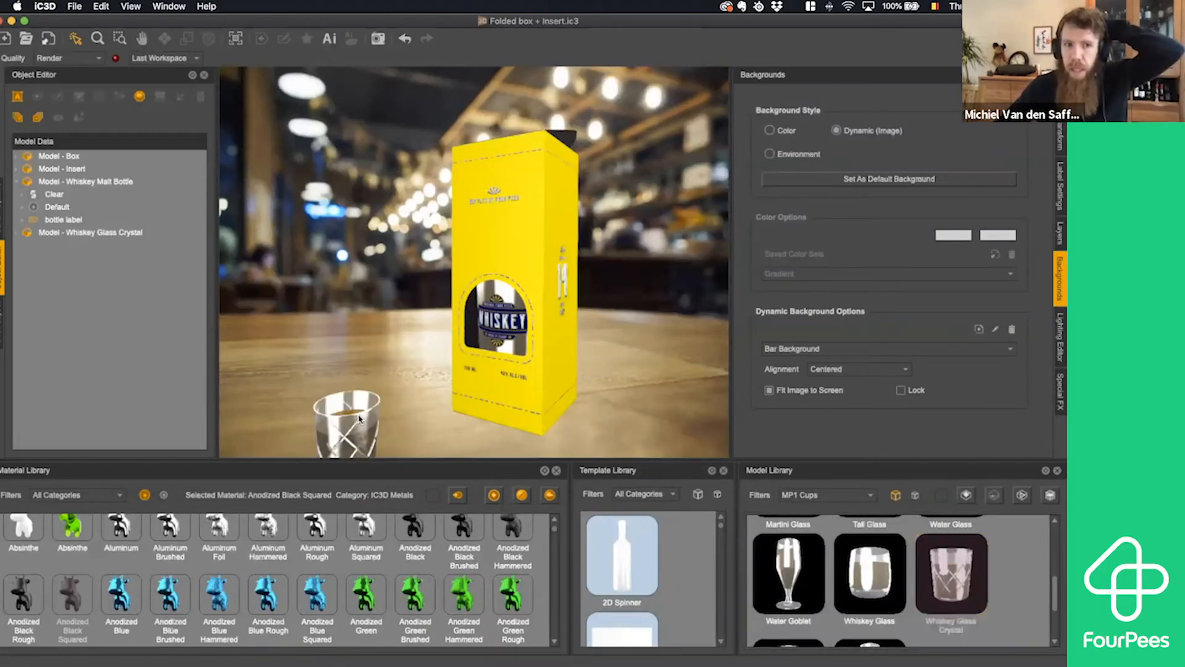
- Ground the whiskey glass and move it beside the carton, to about X 100 mm and Z 40 mm
click(359, 418)
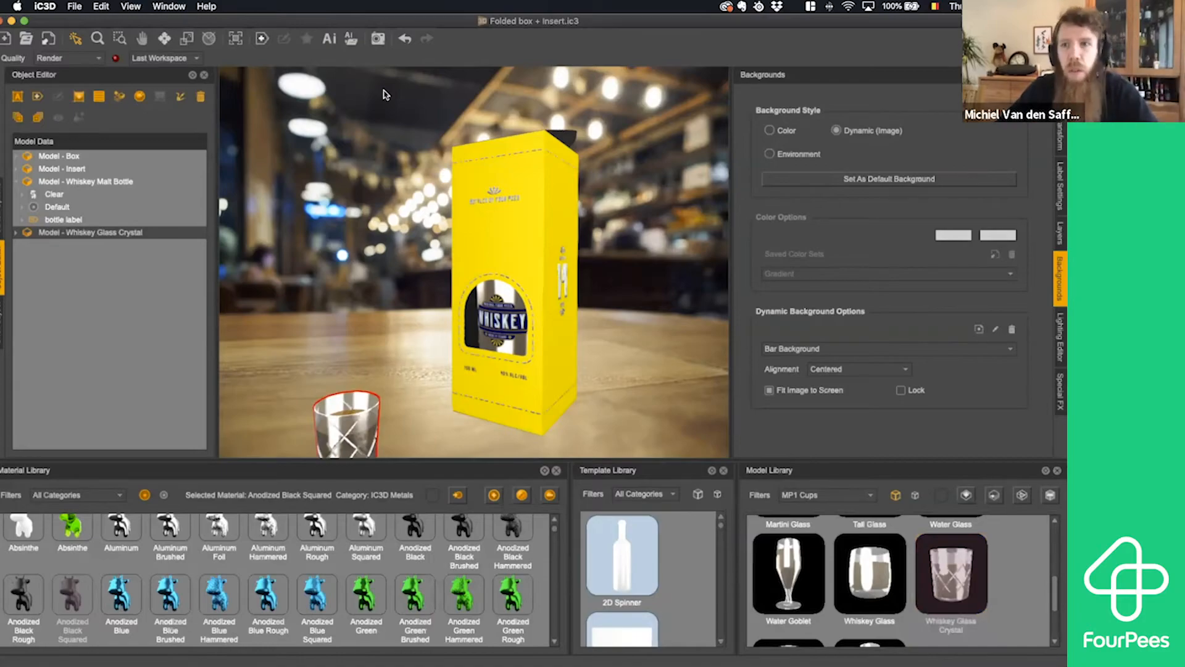
click(1060, 137)
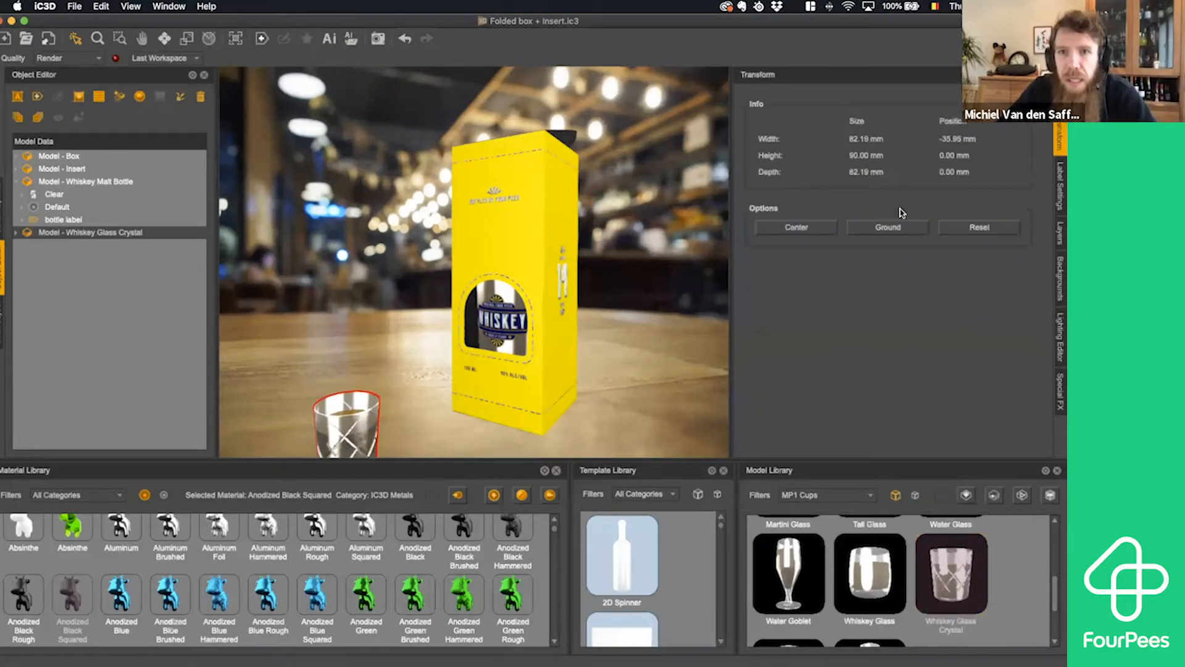
click(895, 226)
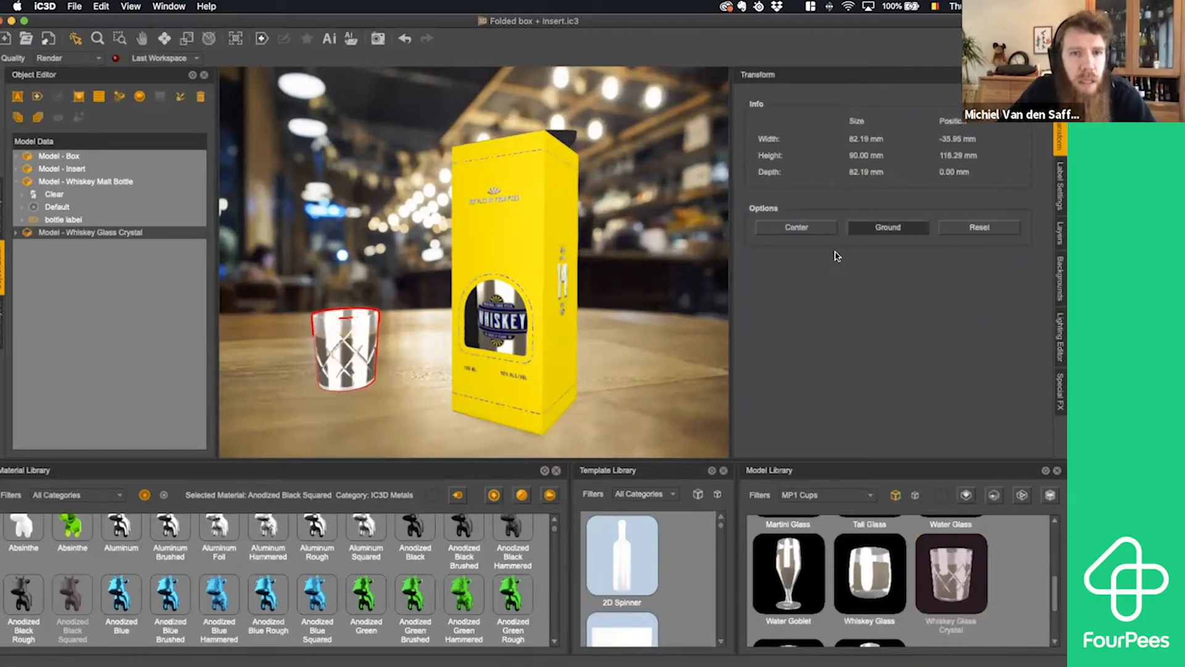
click(165, 39)
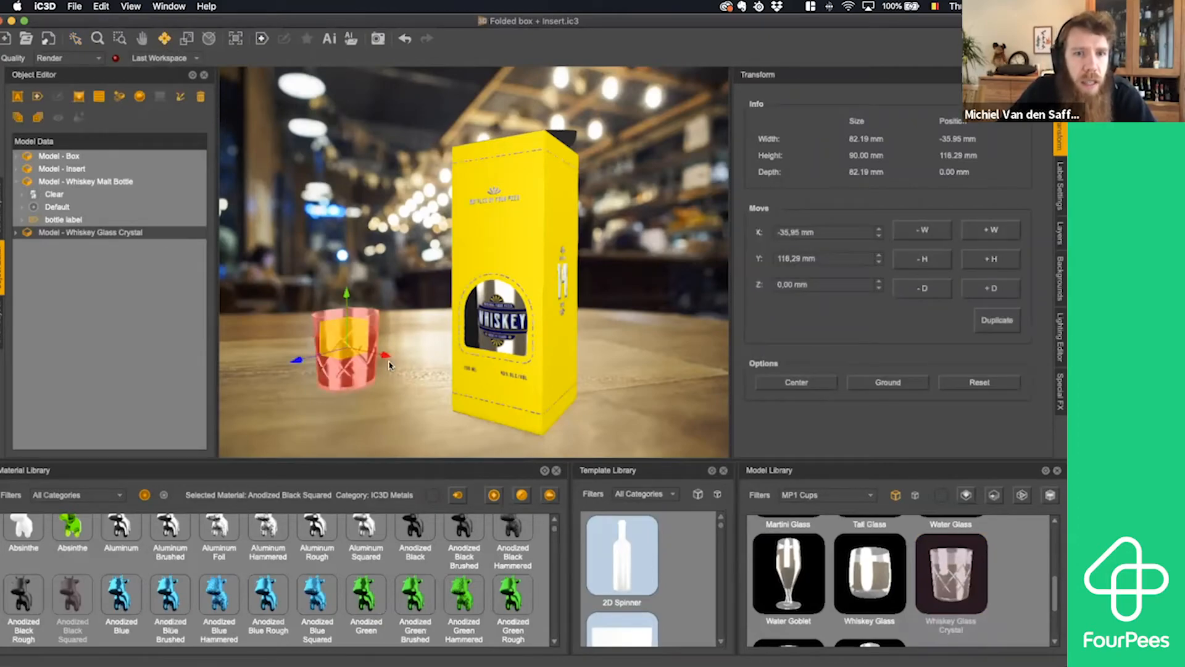
drag(391, 358, 513, 388)
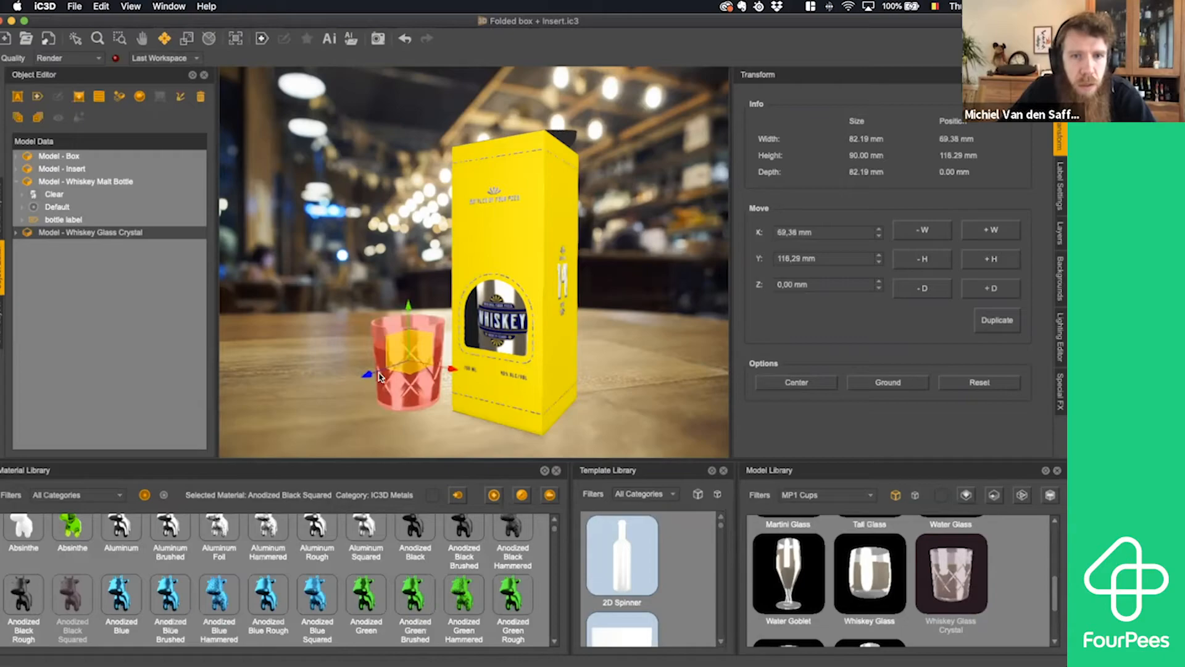
drag(367, 375, 327, 399)
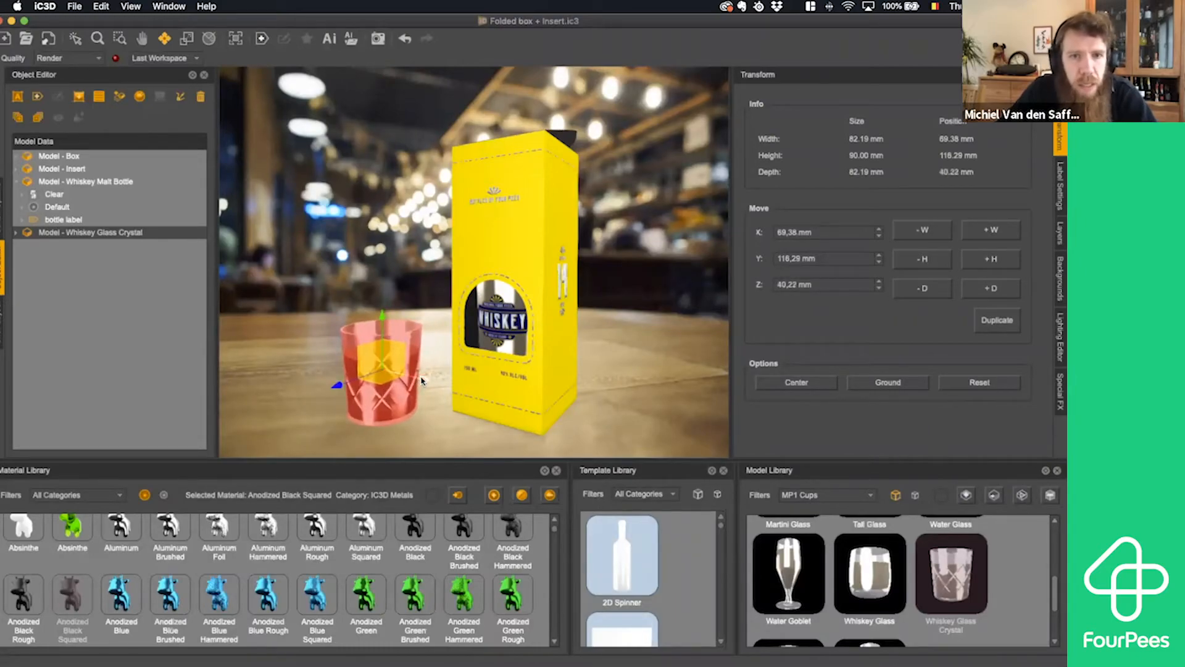
drag(424, 380, 457, 395)
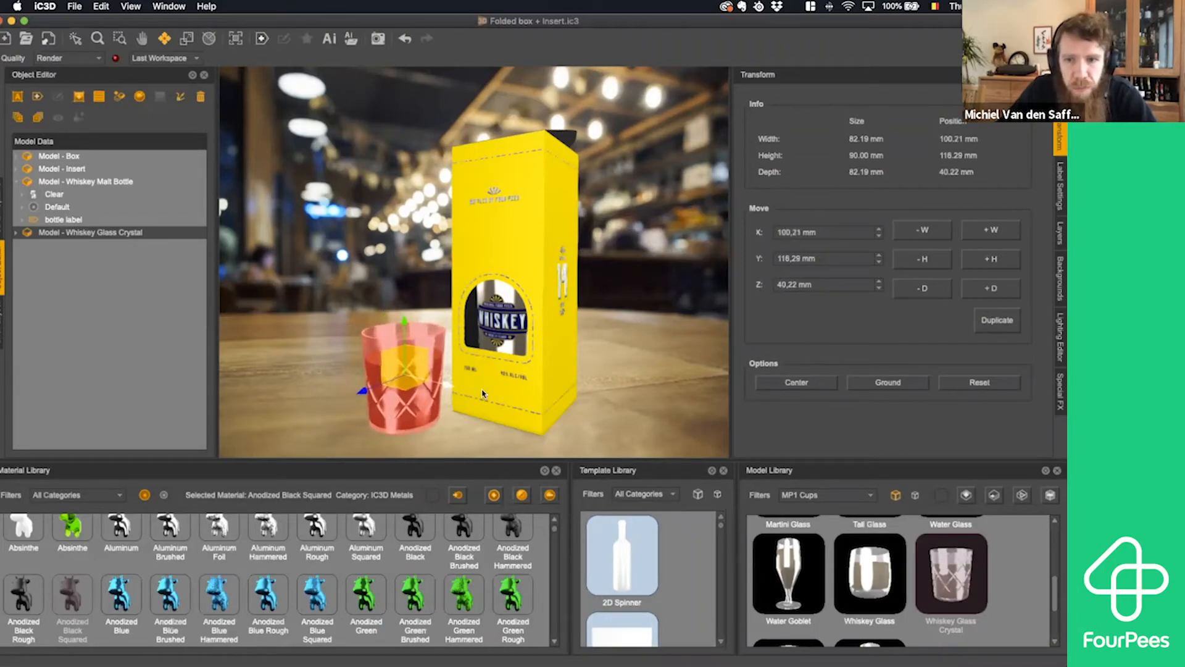
- Add the Ice Cubes model from the MP1 Party Favors category to the bar scene
click(865, 497)
click(831, 550)
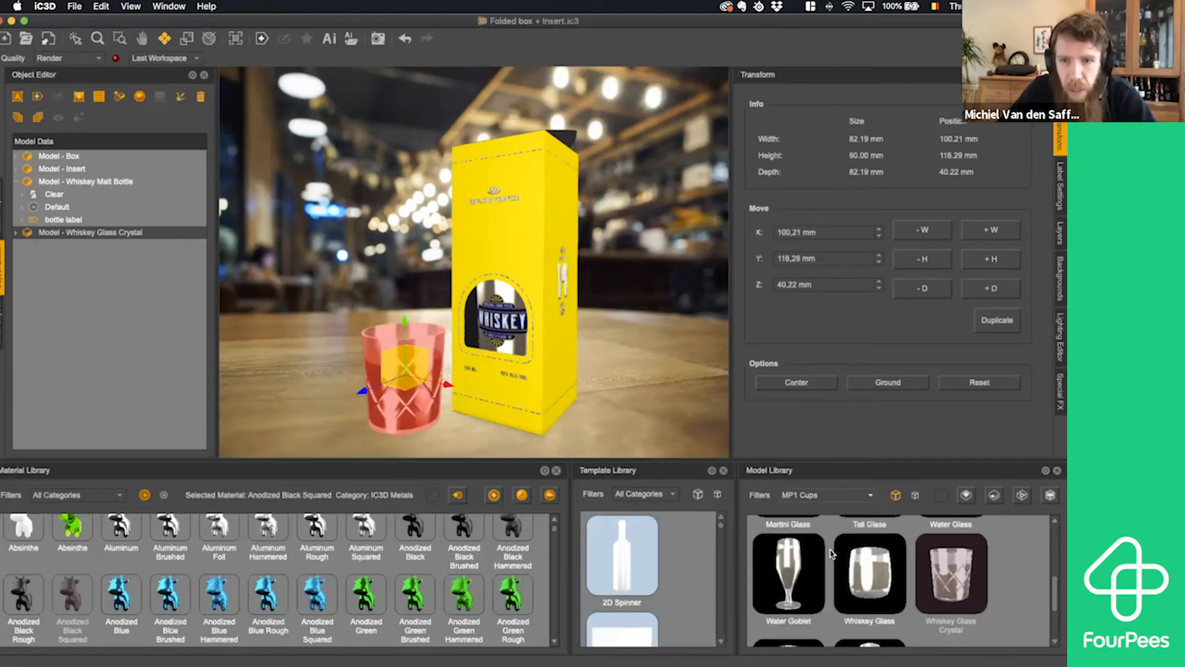
click(871, 496)
click(831, 558)
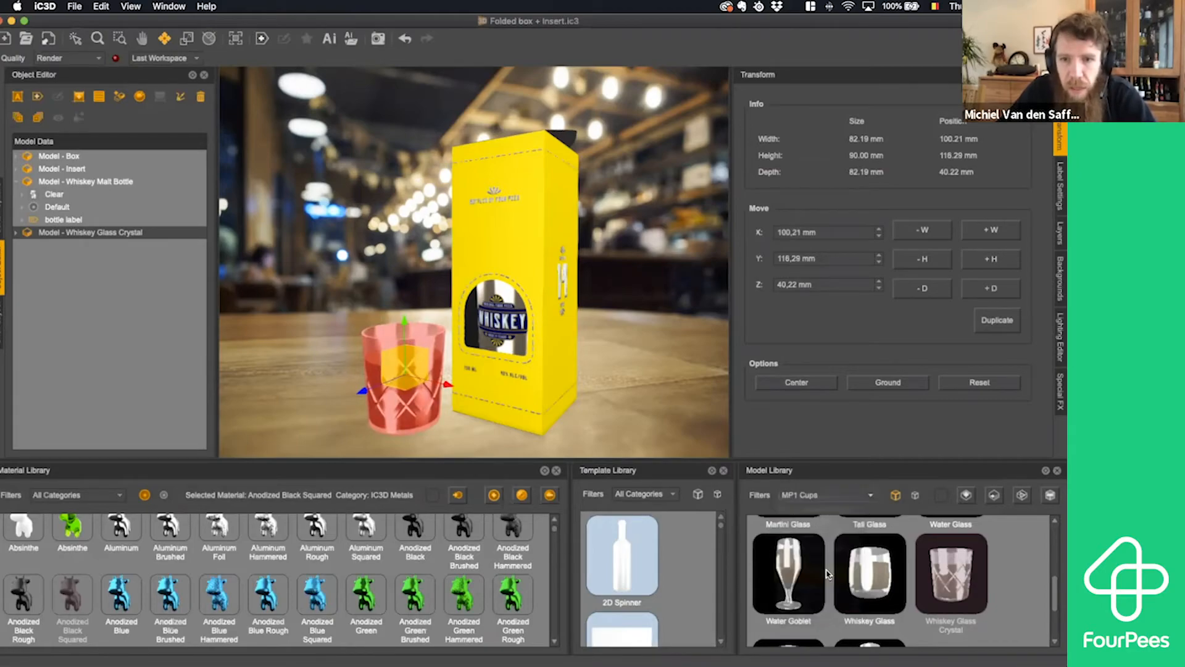
click(871, 496)
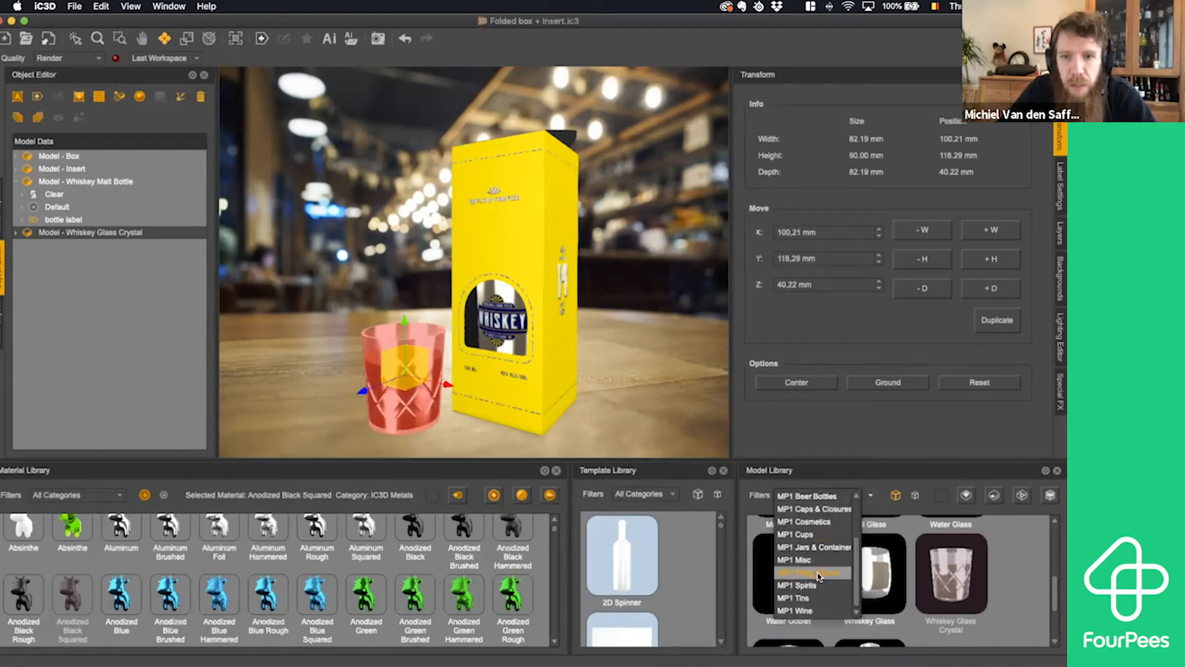
click(828, 574)
scroll(894, 587, up, 5)
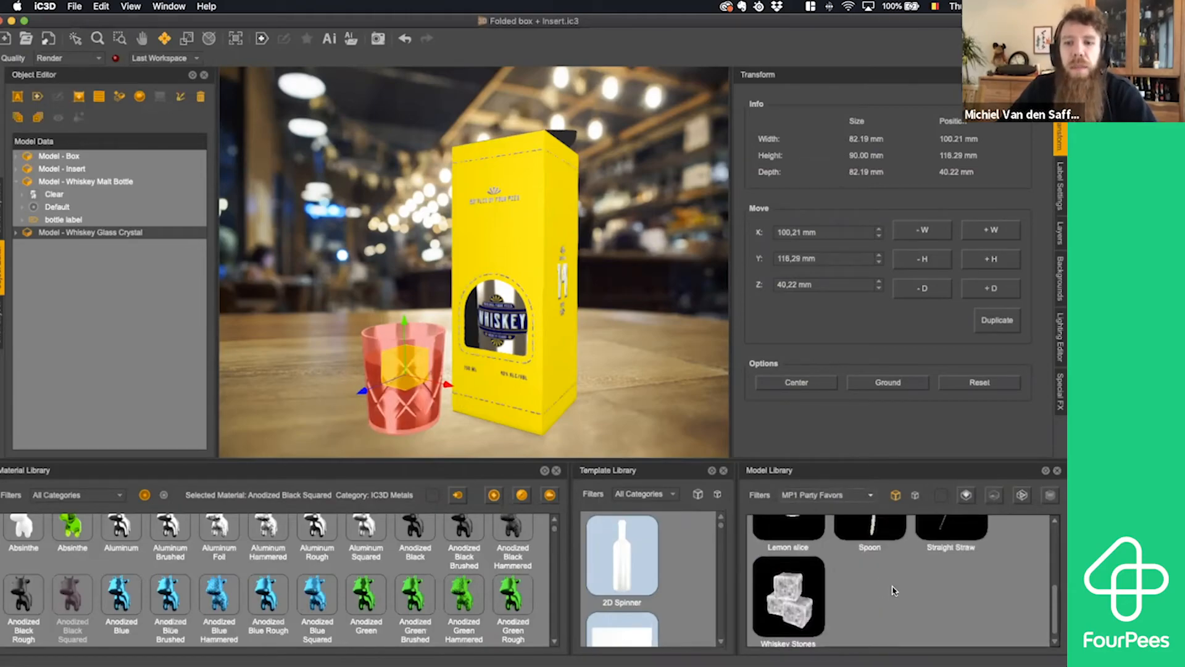
click(945, 563)
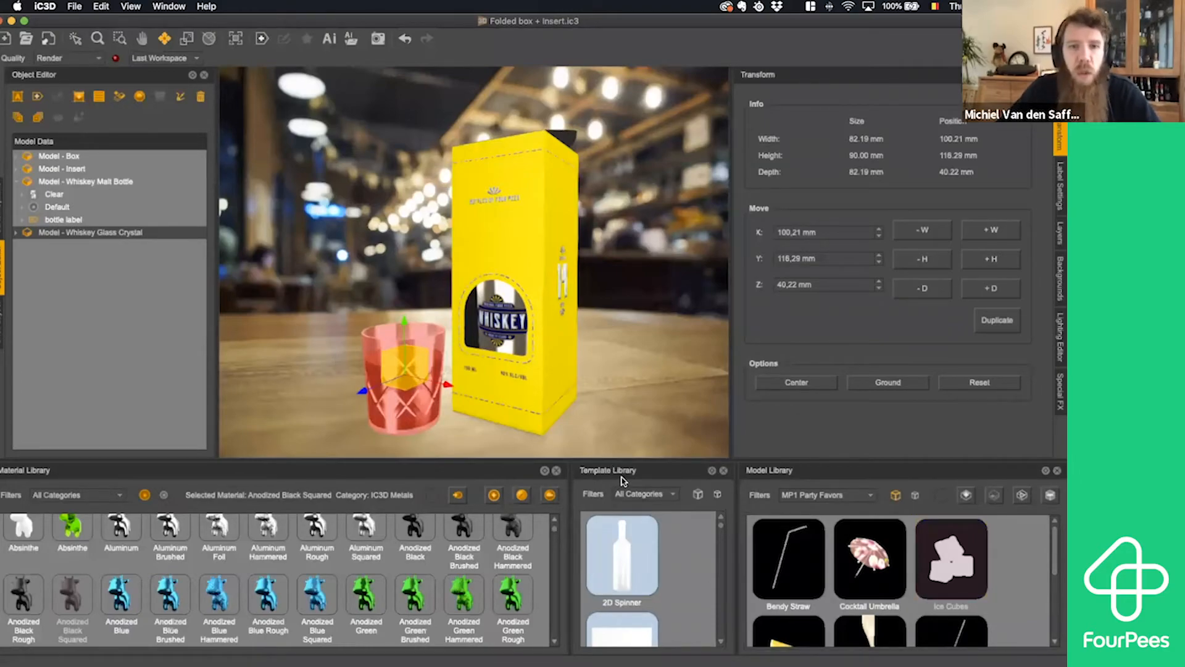
drag(960, 562, 667, 395)
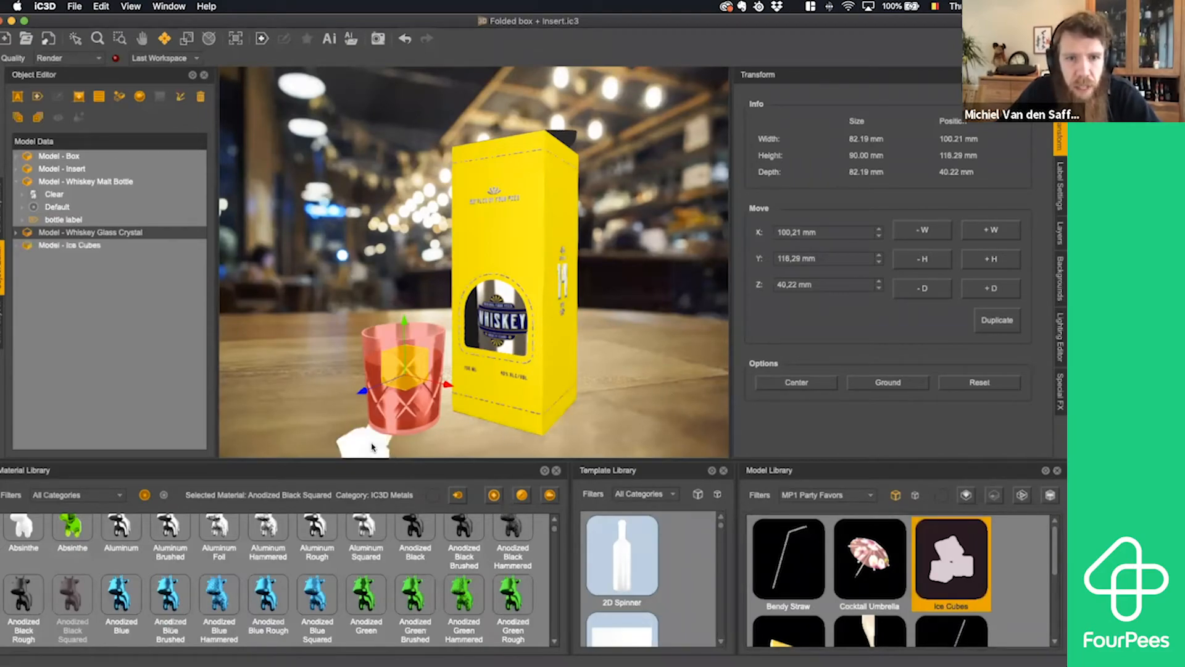
- Ground the ice cubes and move them toward the whiskey glass, to about X 62.5 mm and Z 19.5 mm
click(90, 245)
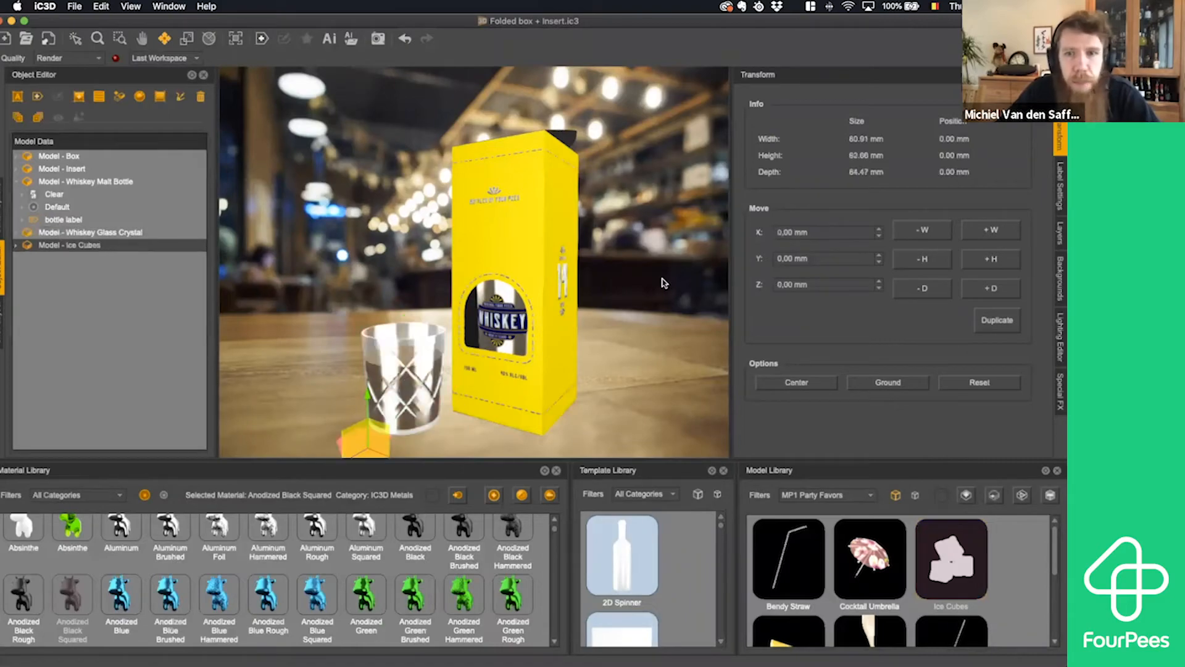
click(888, 382)
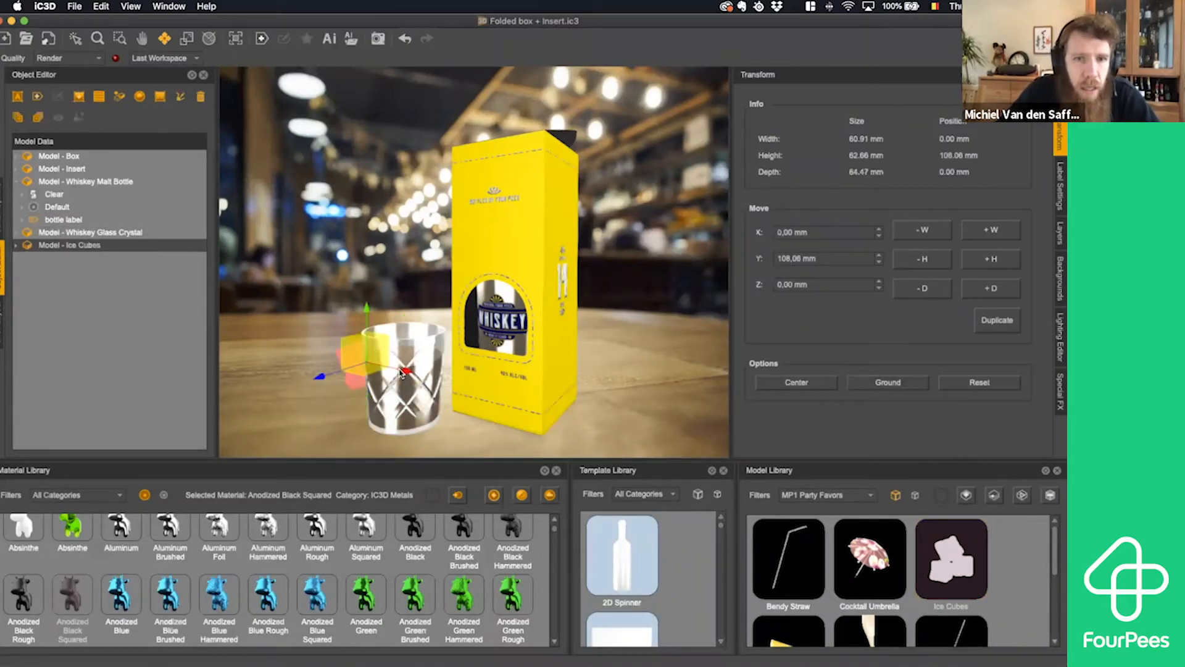
drag(405, 372, 458, 405)
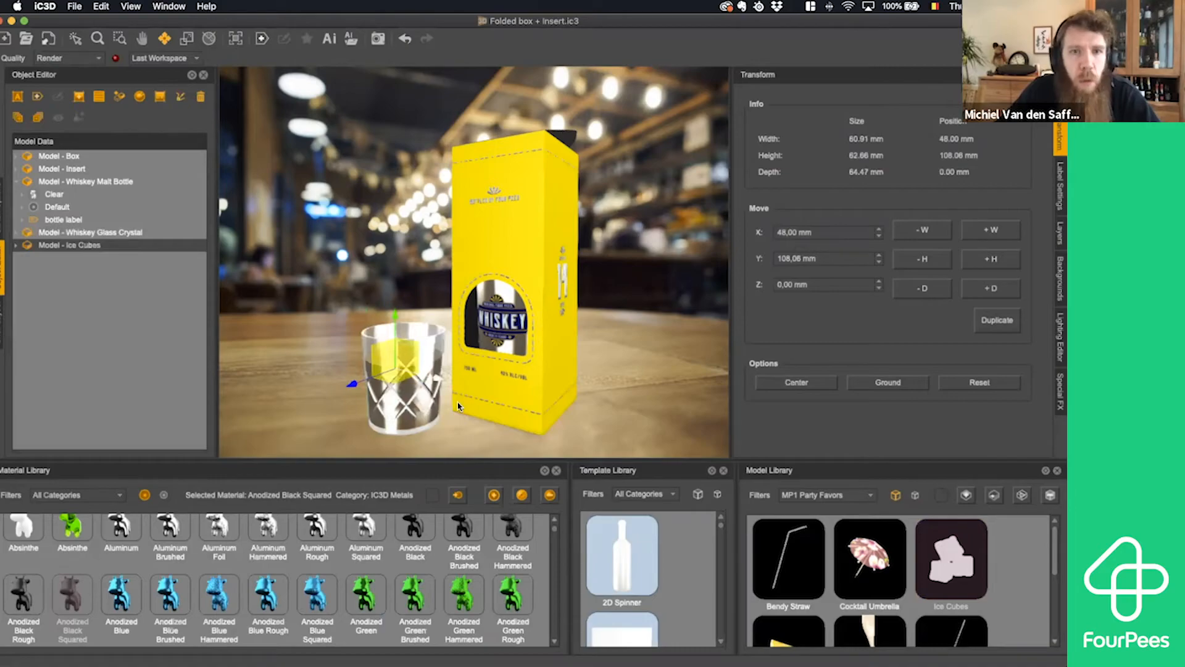
drag(461, 408, 467, 409)
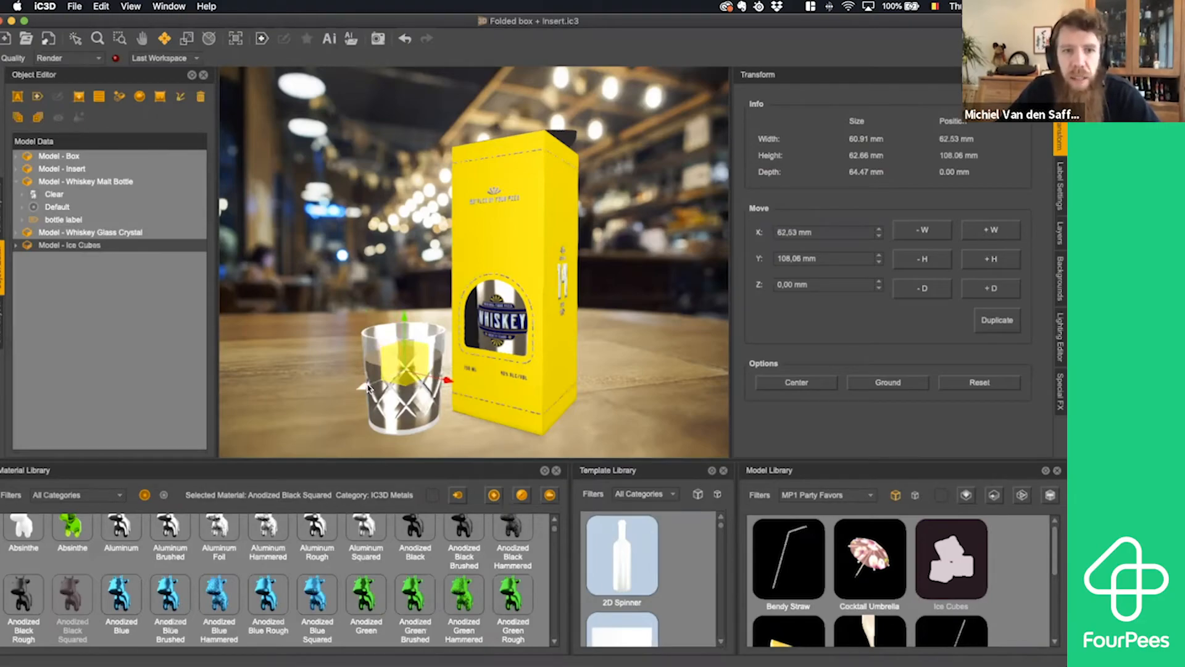
drag(355, 390, 393, 392)
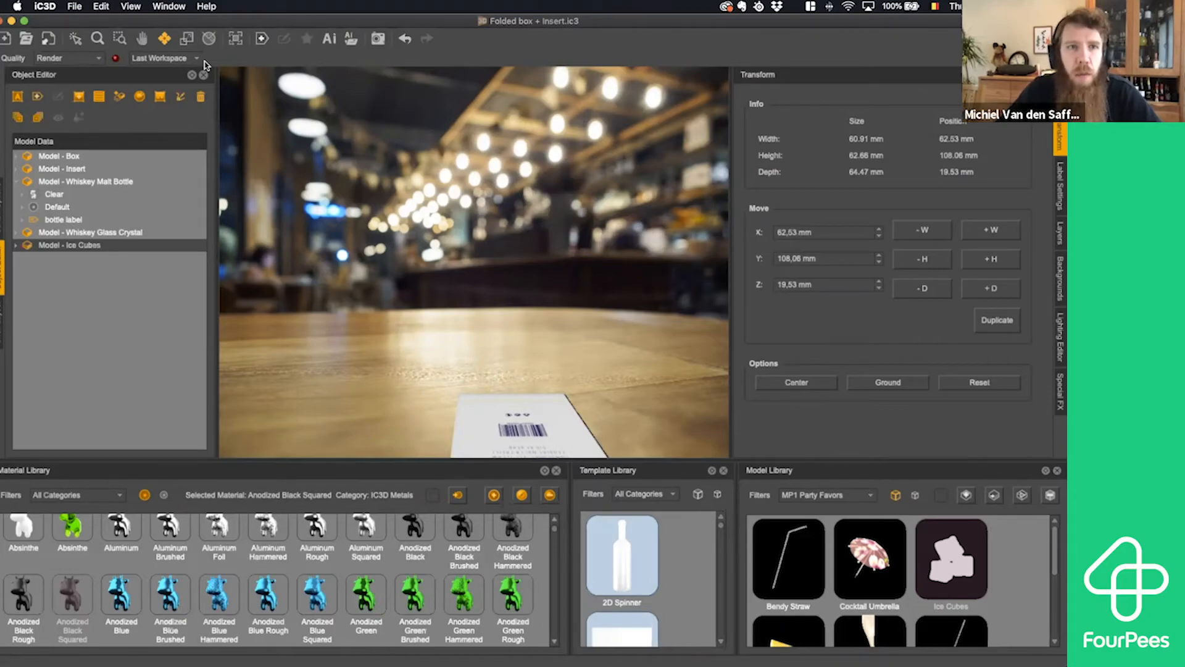
- Check the ice cubes from below and move them inside the whiskey glass, to about X 97 mm and Z 47 mm
click(75, 39)
scroll(383, 261, up, 4)
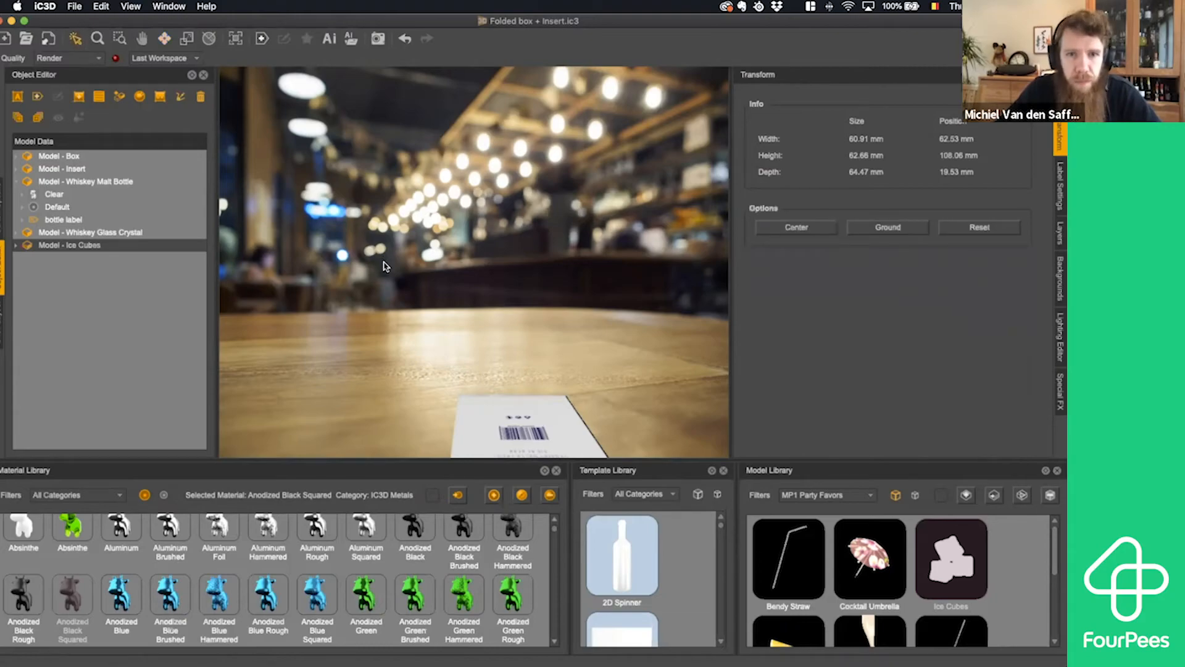
scroll(383, 263, down, 7)
scroll(383, 267, down, 3)
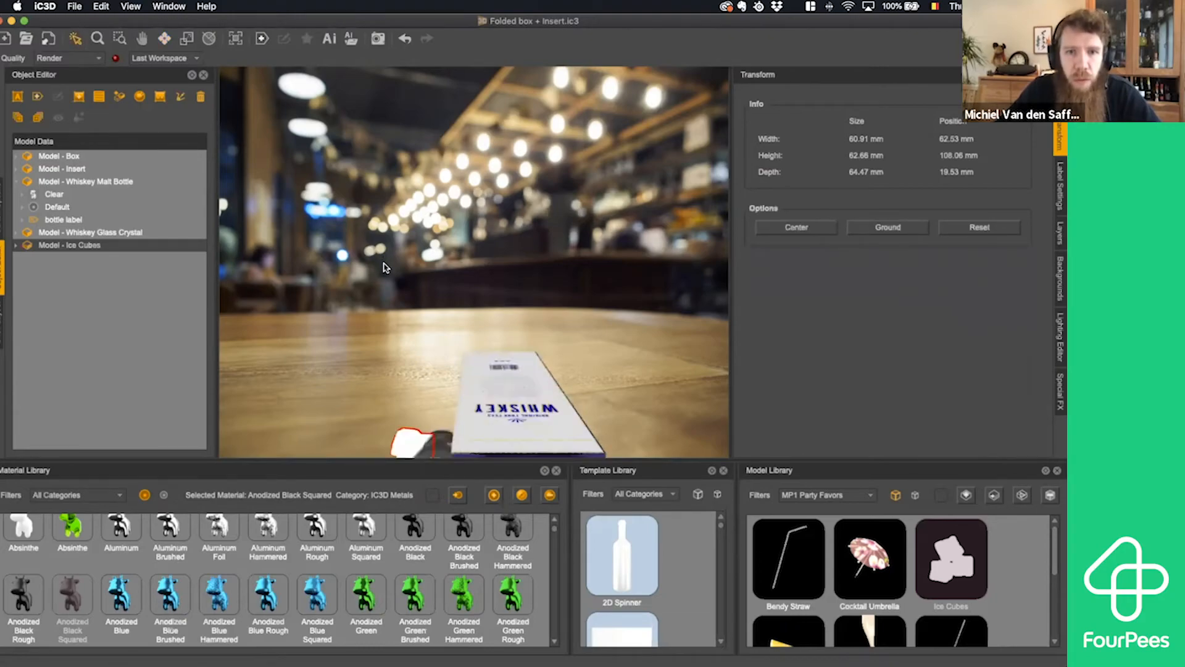
scroll(474, 389, down, 5)
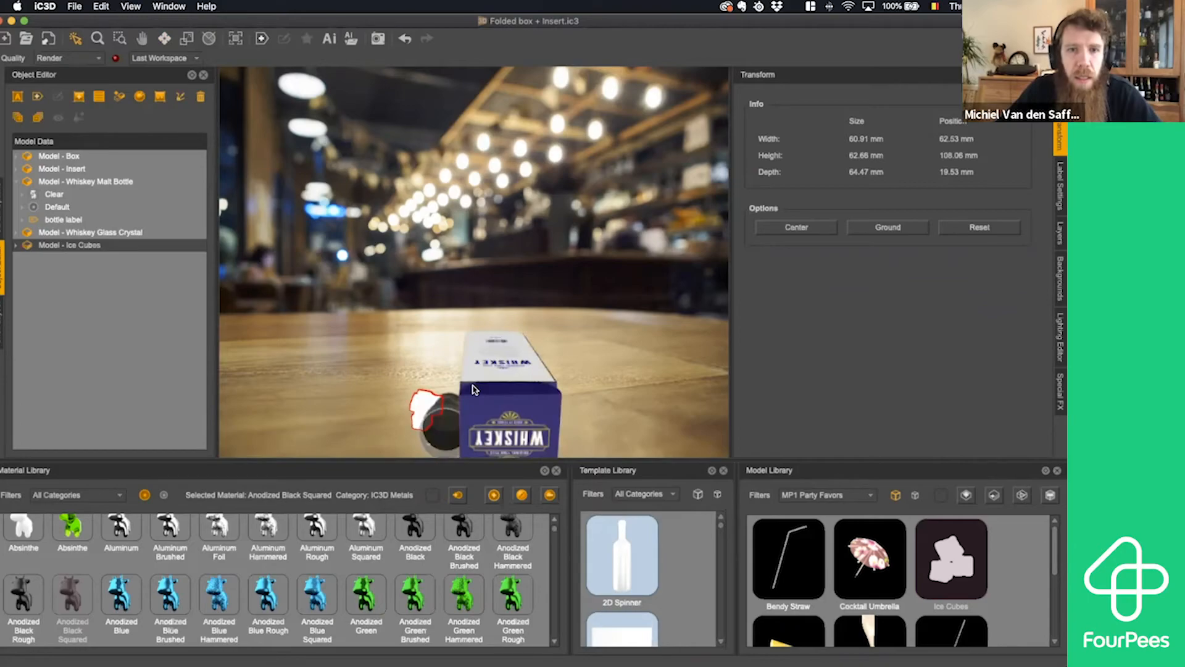
scroll(476, 383, down, 2)
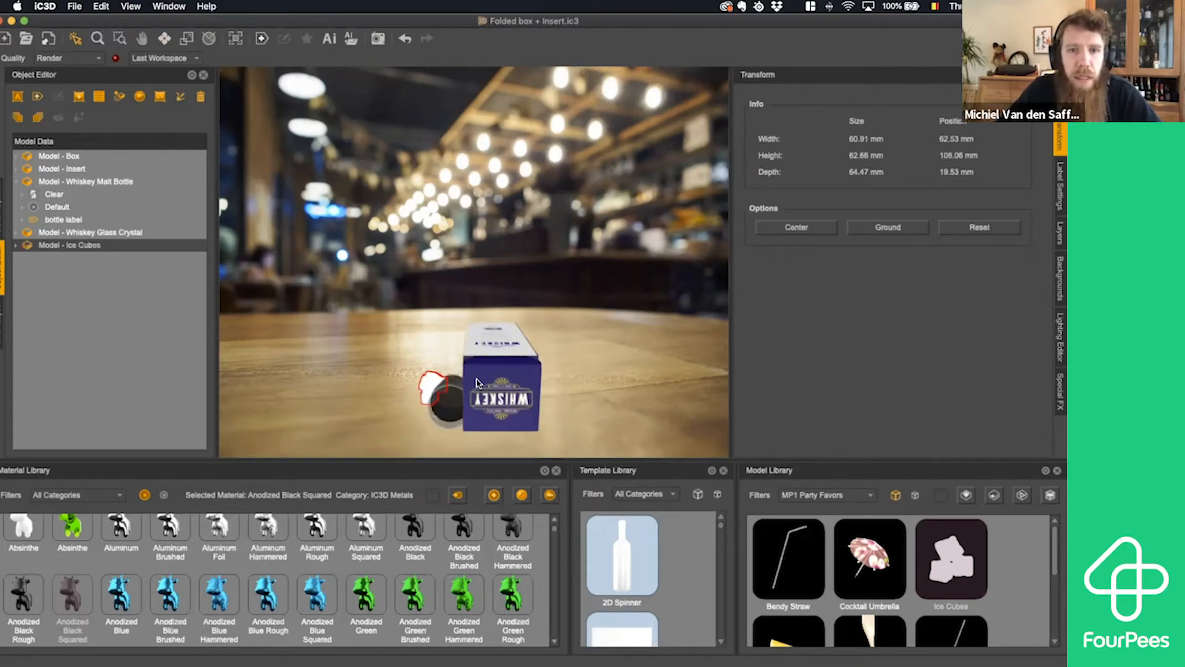
scroll(476, 384, down, 1)
scroll(486, 322, down, 1)
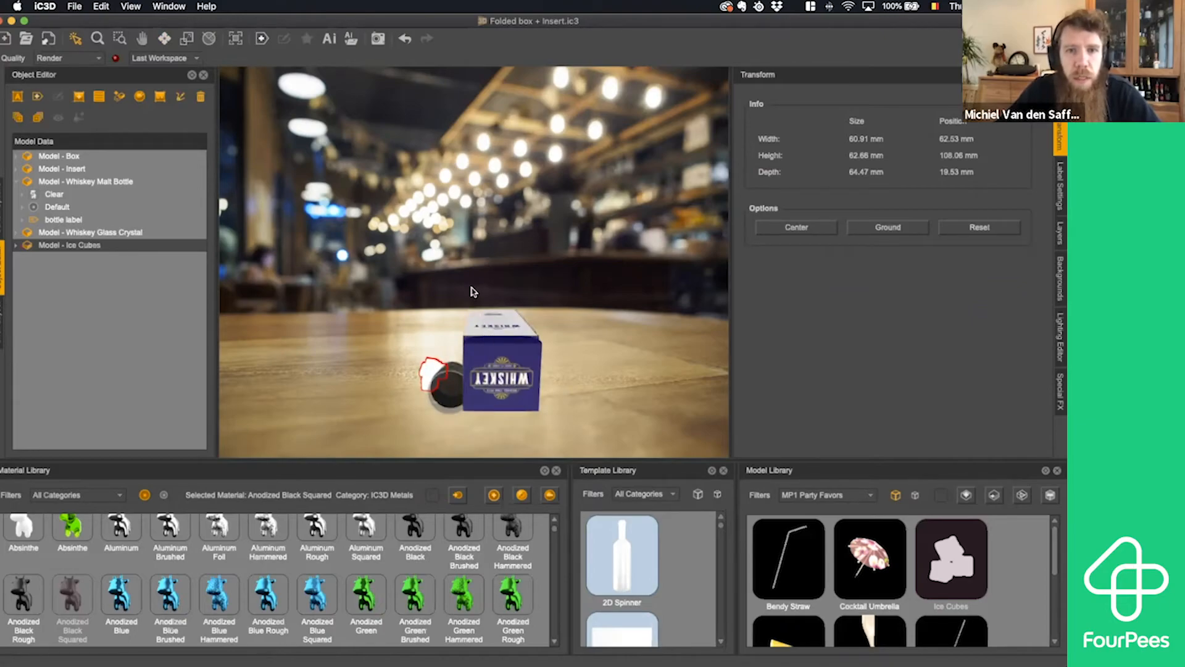
middle_drag(472, 267, 475, 225)
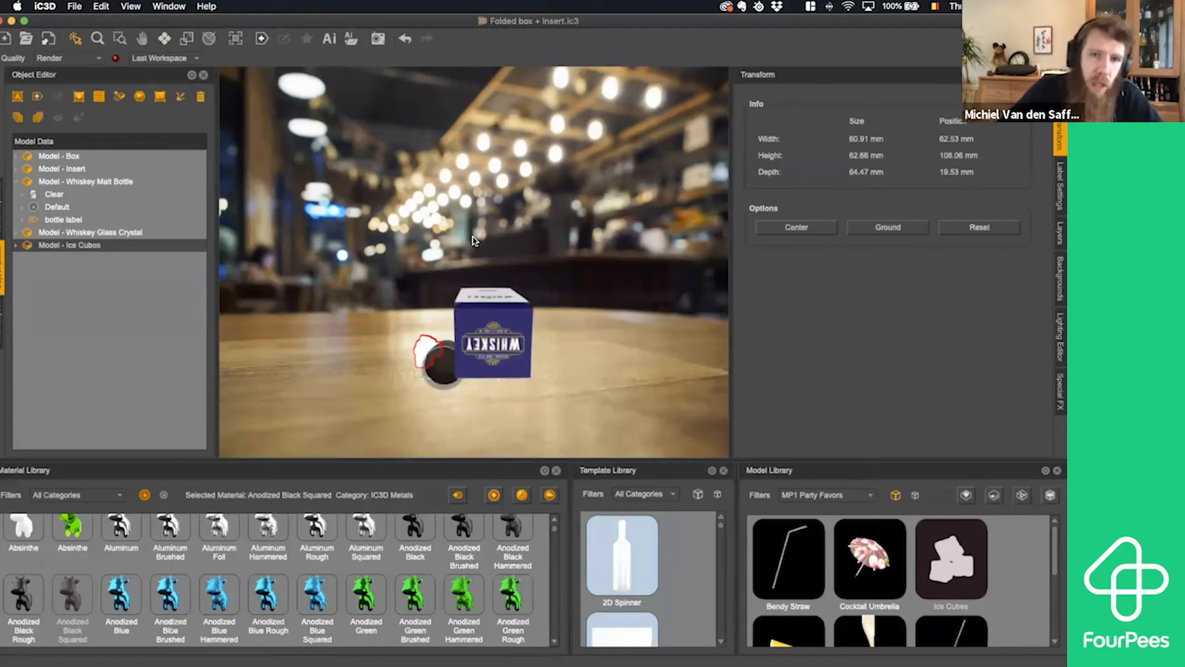
middle_drag(479, 335, 508, 250)
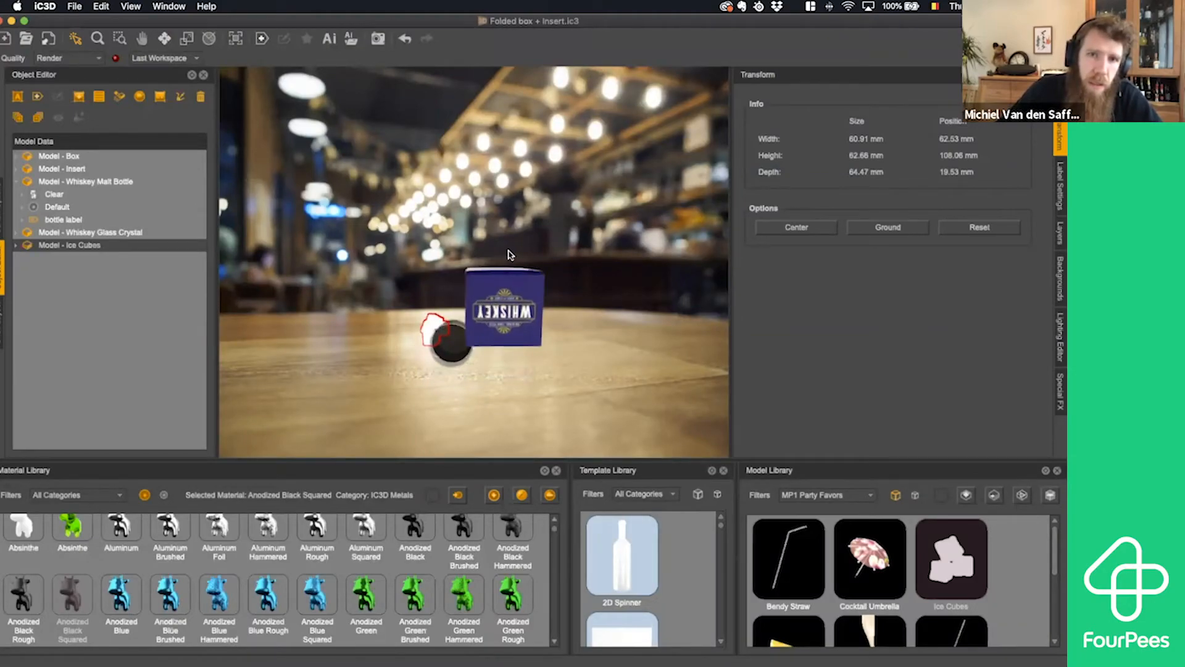
click(165, 39)
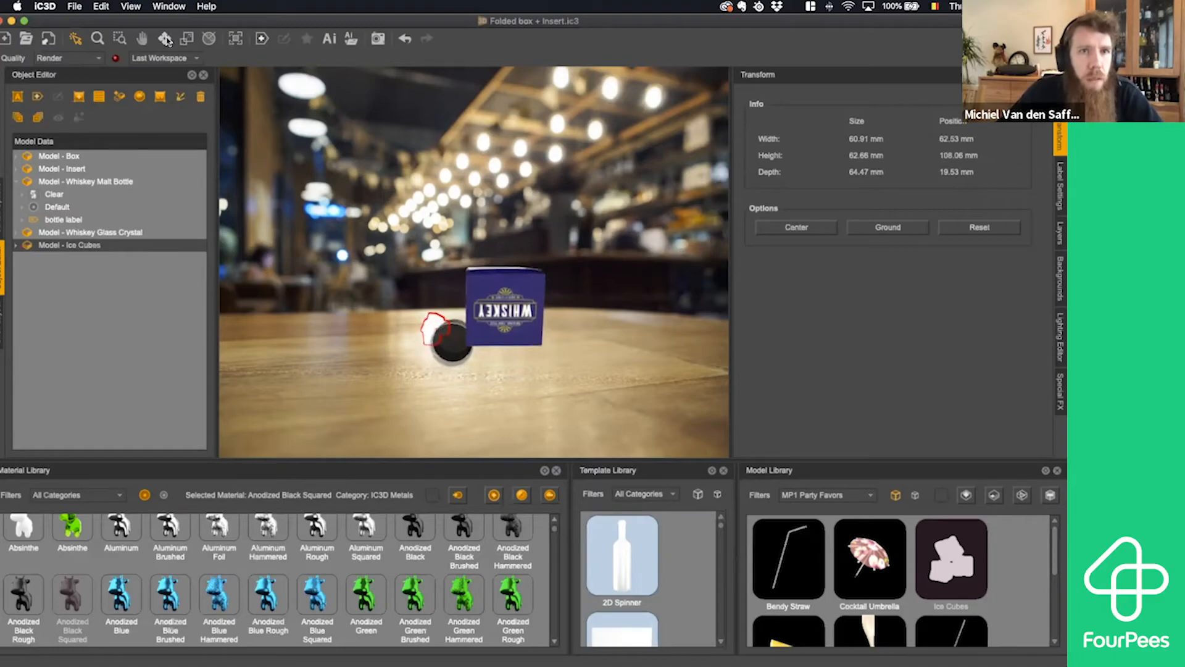
click(448, 348)
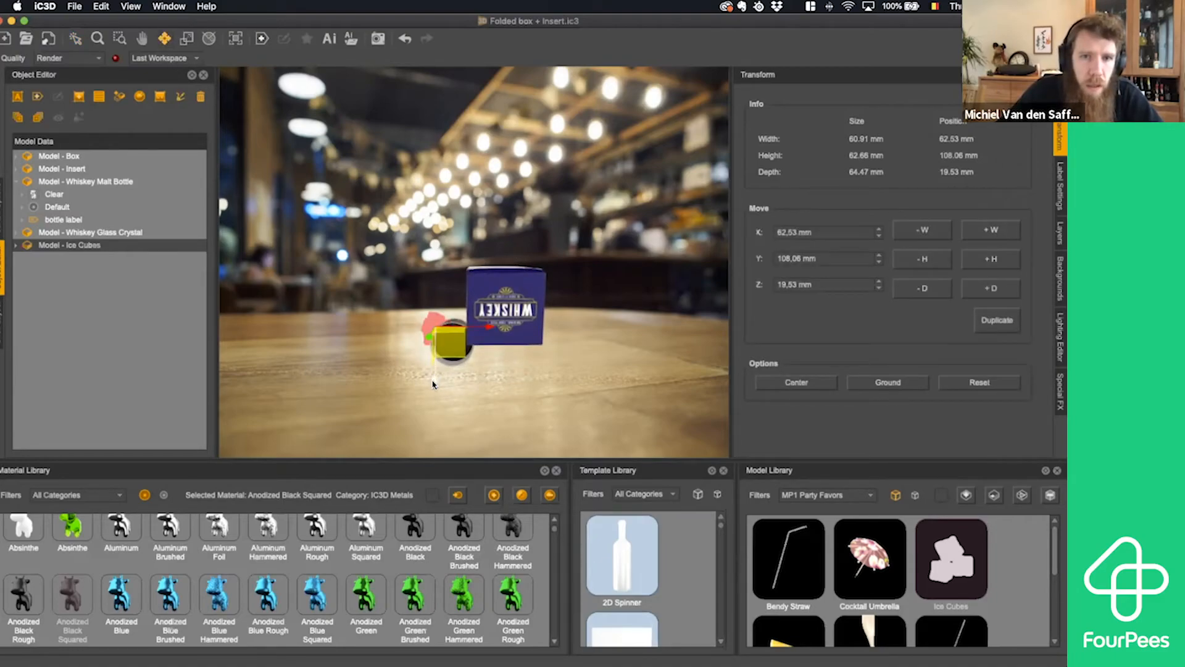
drag(432, 383, 432, 392)
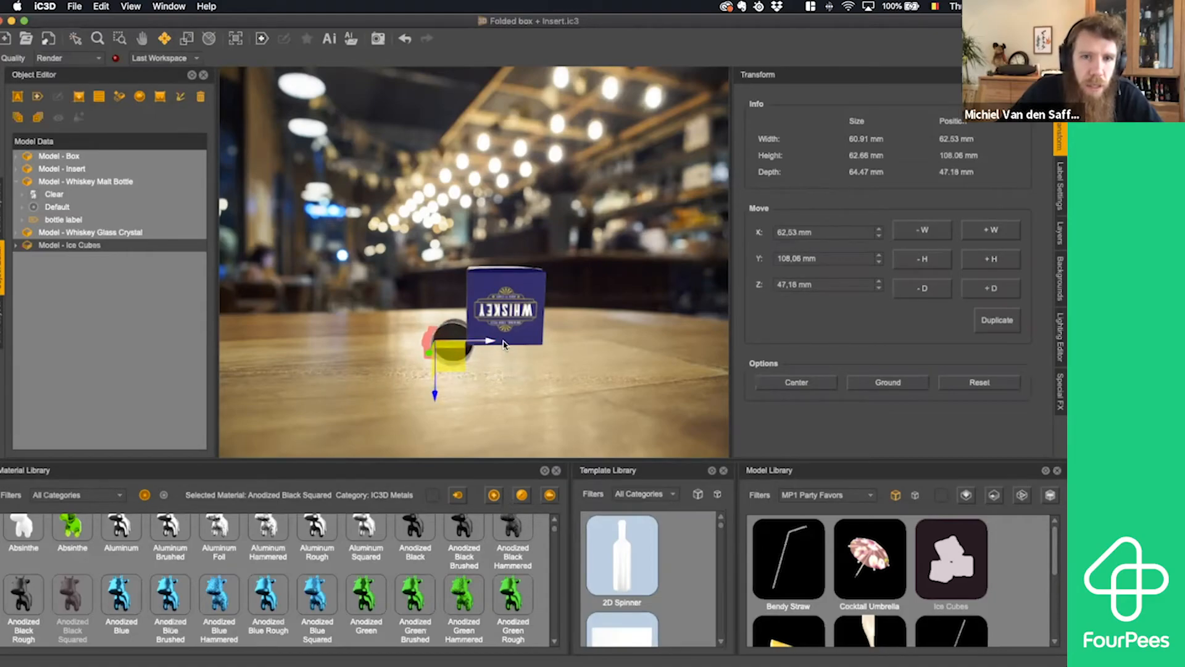
drag(504, 344, 505, 344)
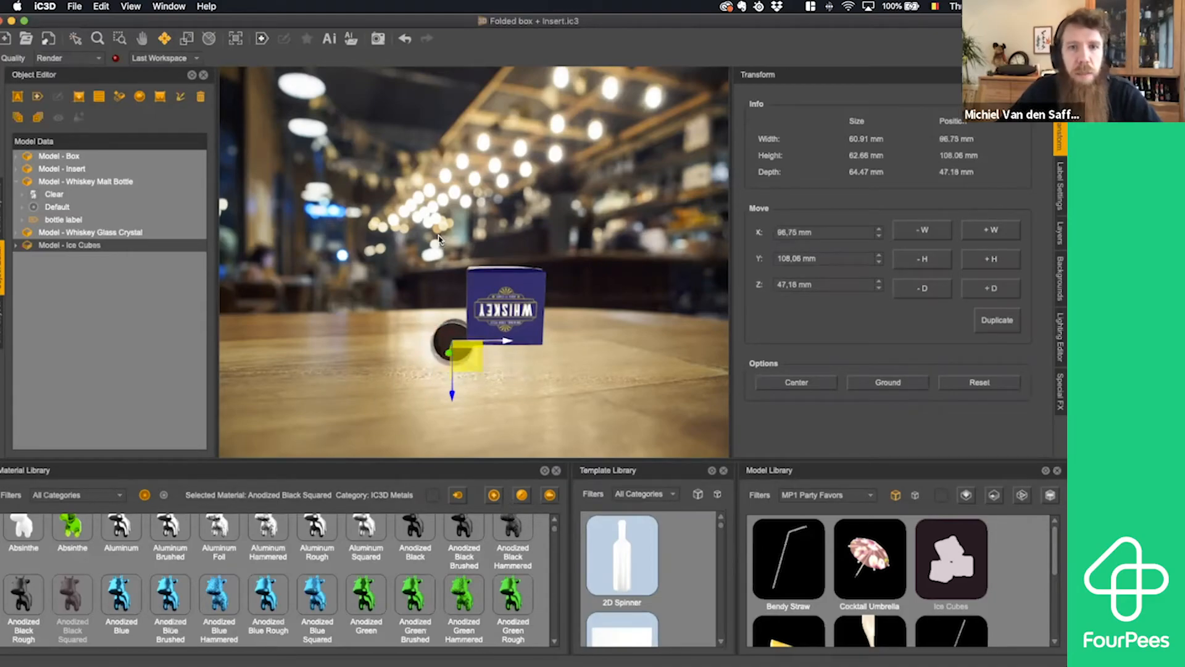
click(75, 39)
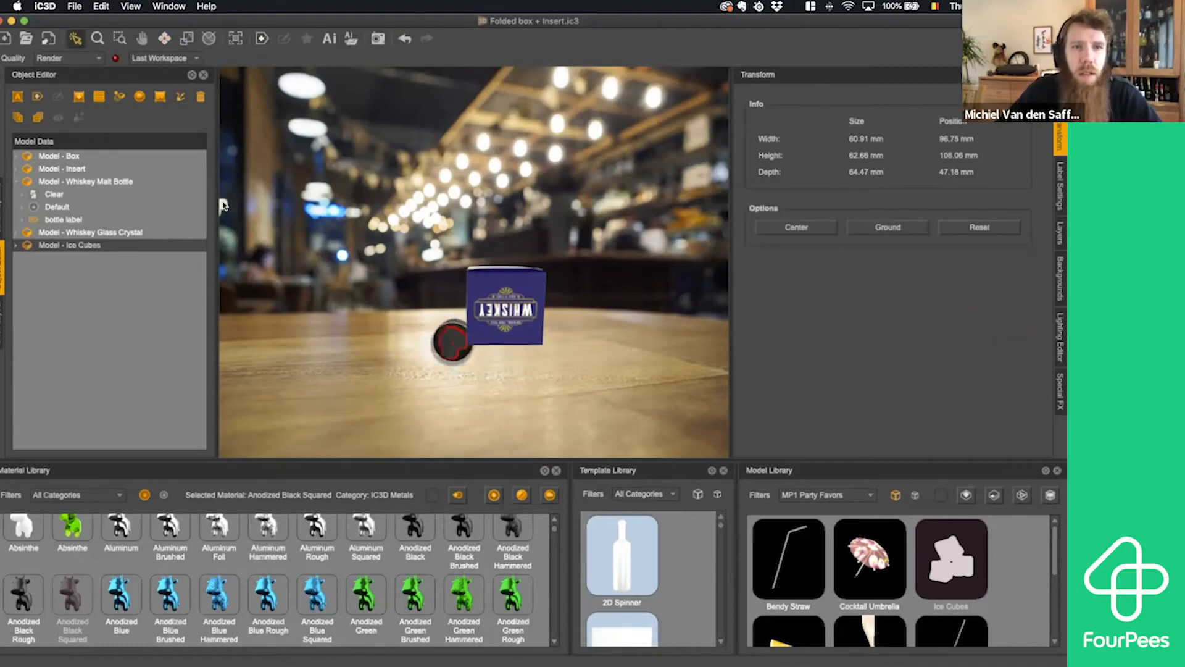
click(327, 283)
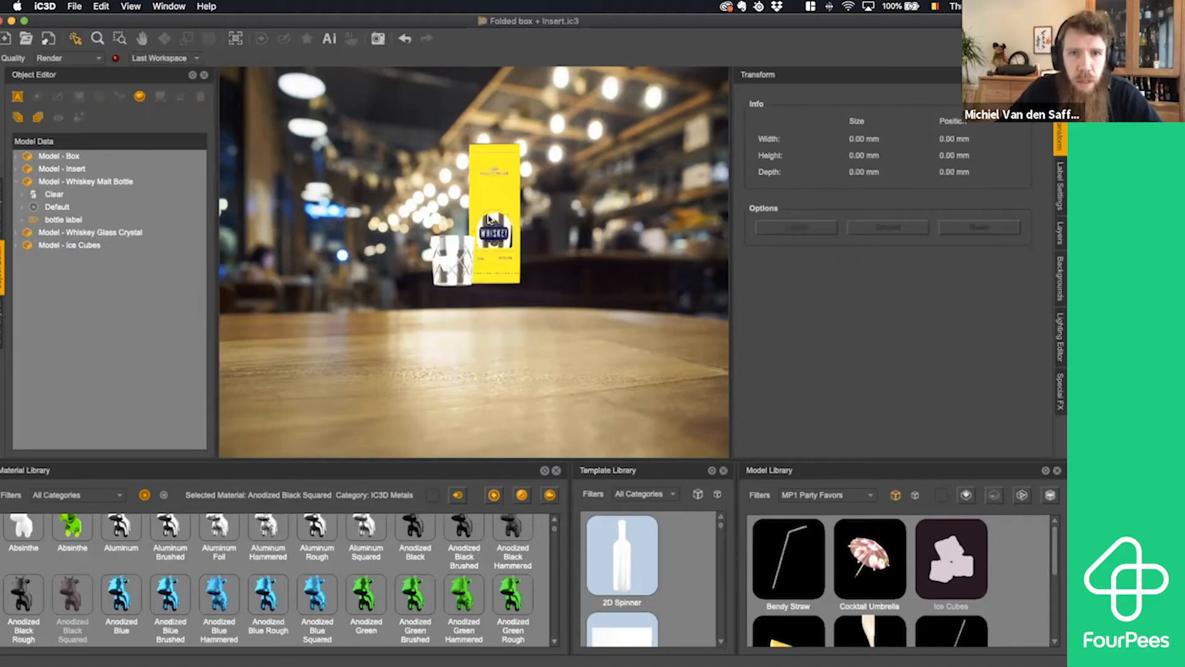
- Examine the carton and the ice-filled glass from the front on the bar table, moving in closer
middle_drag(500, 285, 498, 303)
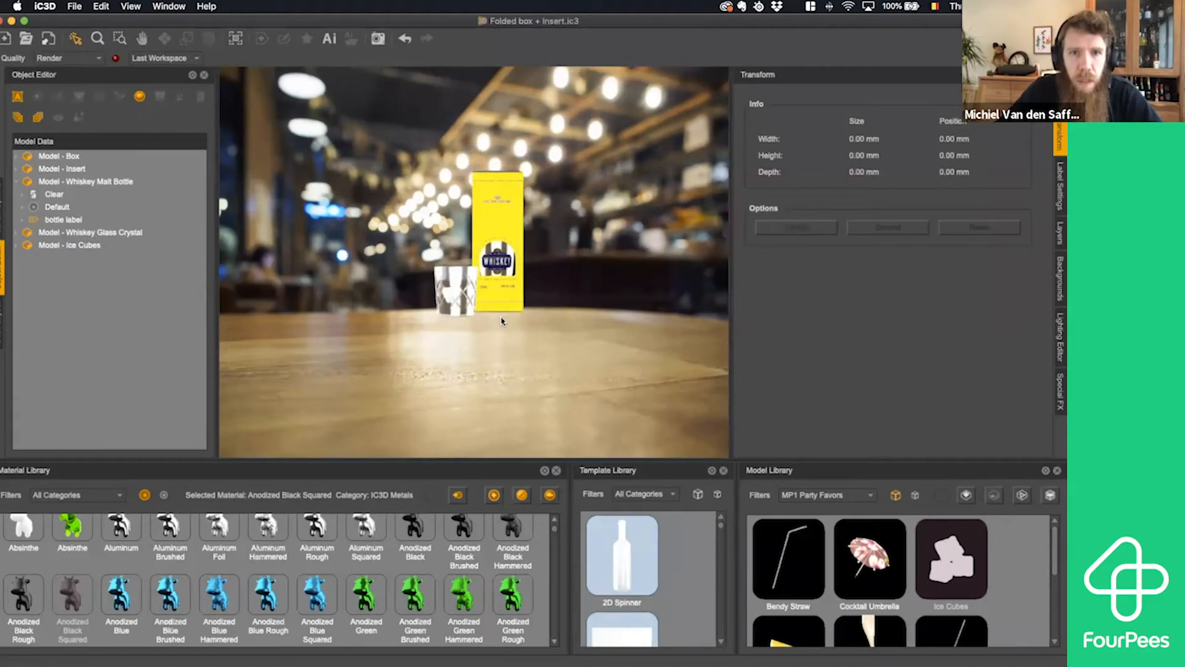
mouse_move(501, 324)
middle_down()
mouse_move(501, 375)
mouse_move(494, 345)
middle_up()
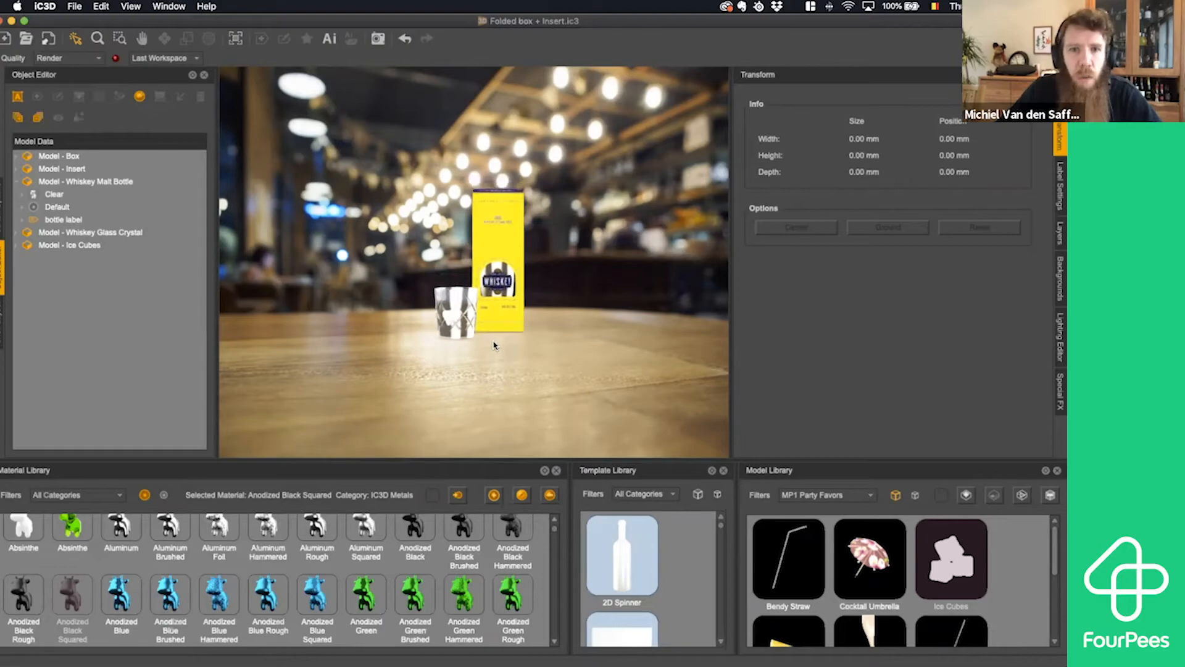
scroll(501, 316, up, 1)
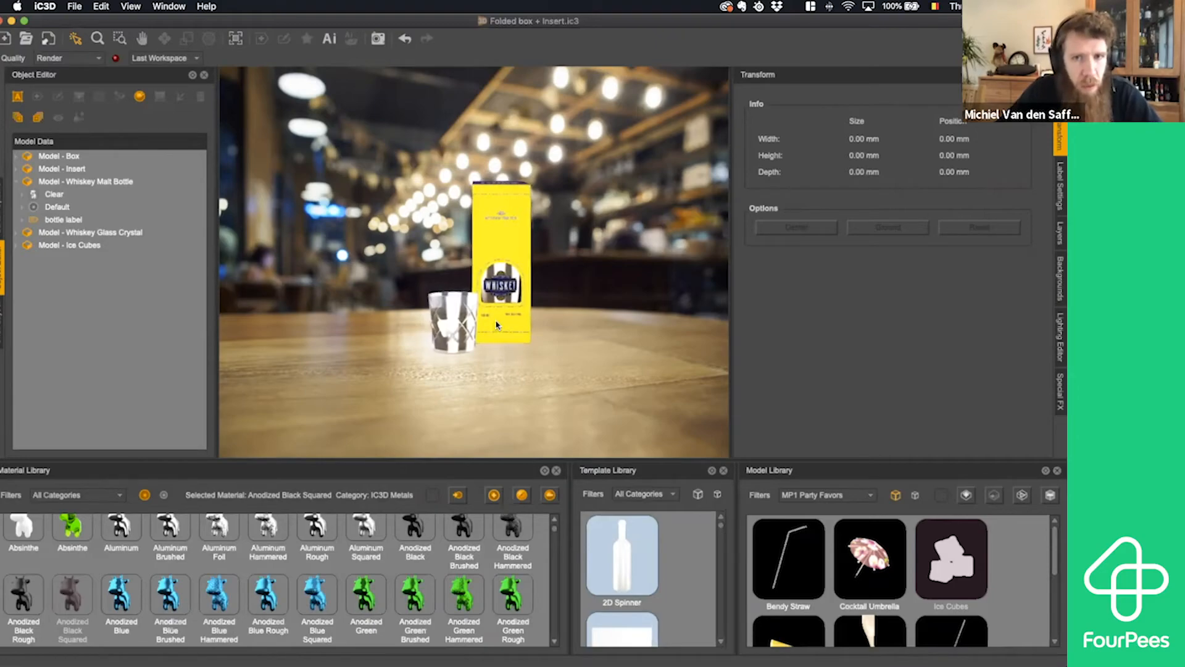
scroll(502, 298, up, 3)
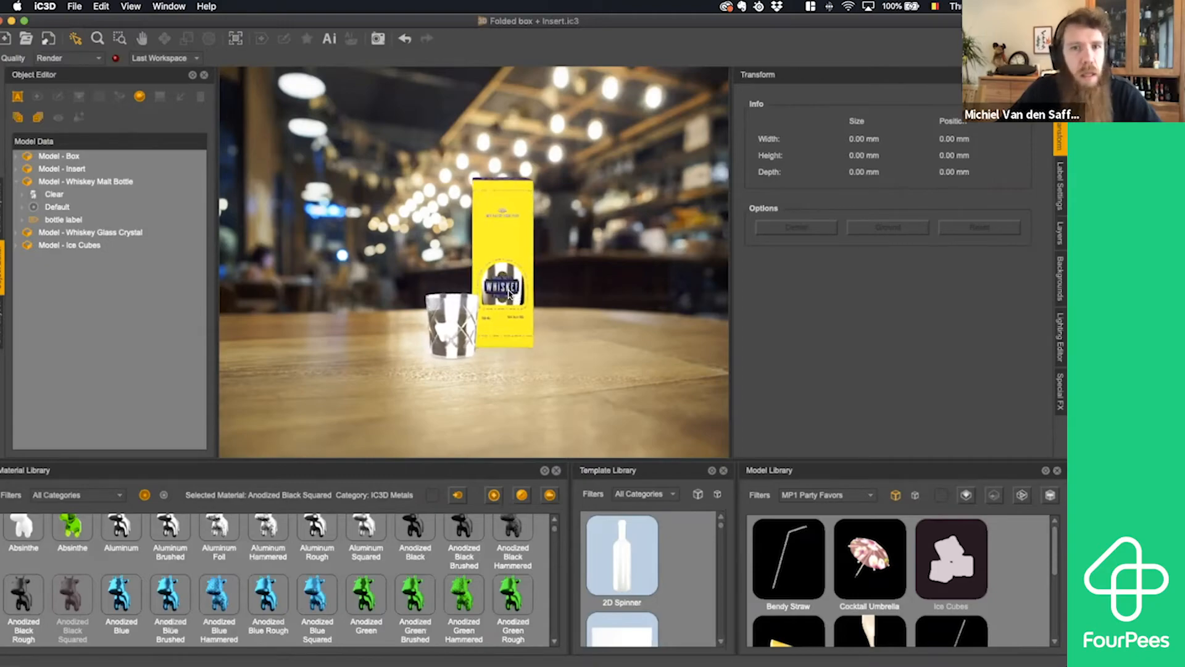
scroll(508, 297, up, 2)
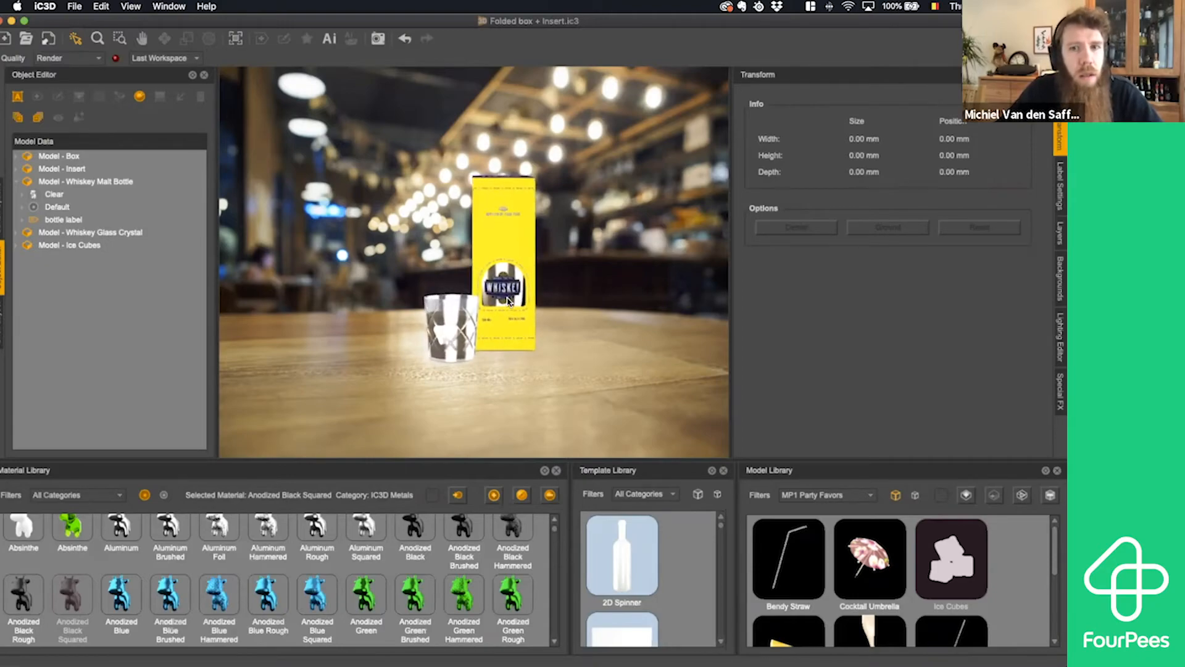
scroll(510, 308, up, 1)
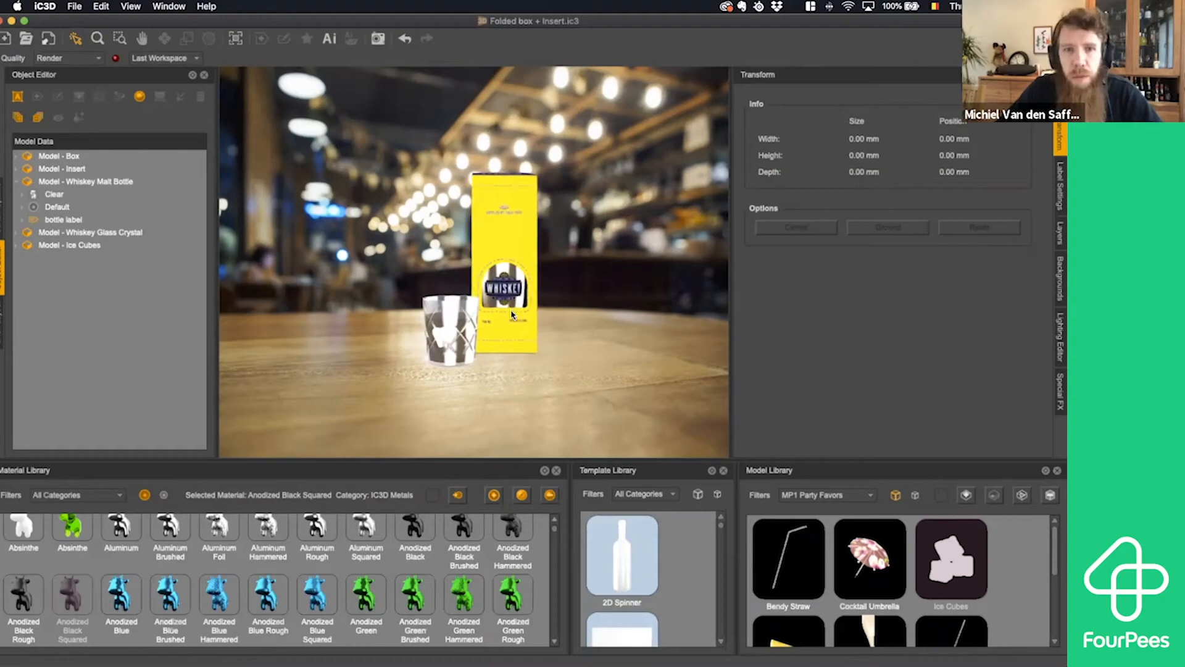
scroll(512, 308, up, 2)
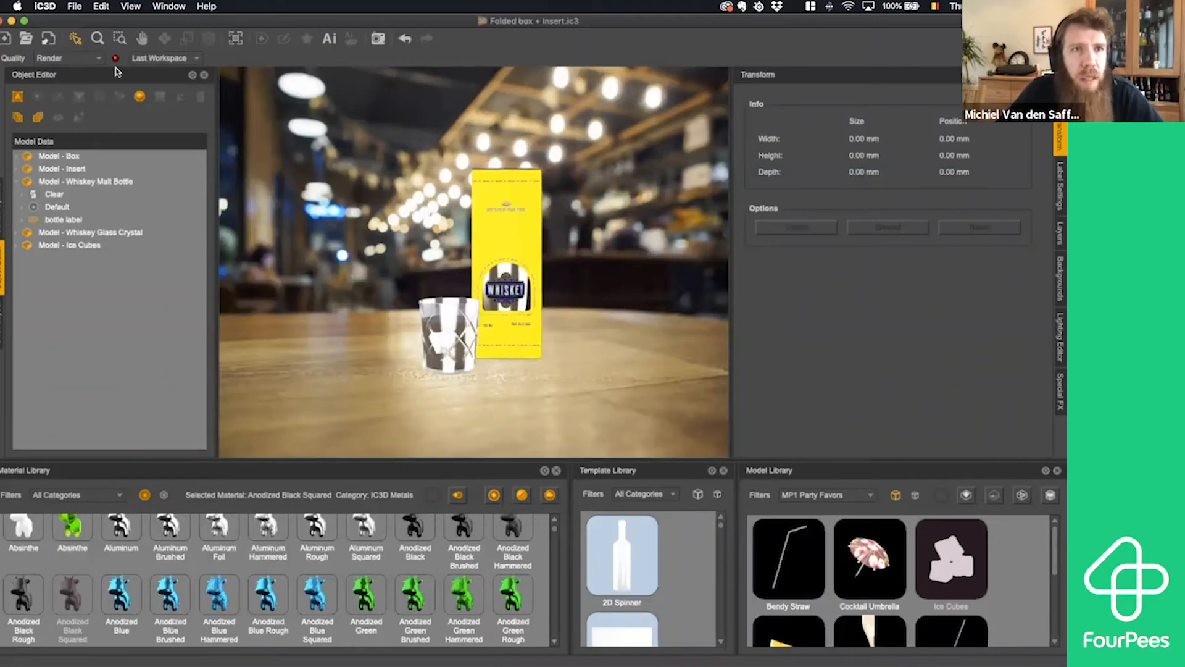
key(super+plus)
key(super+plus)
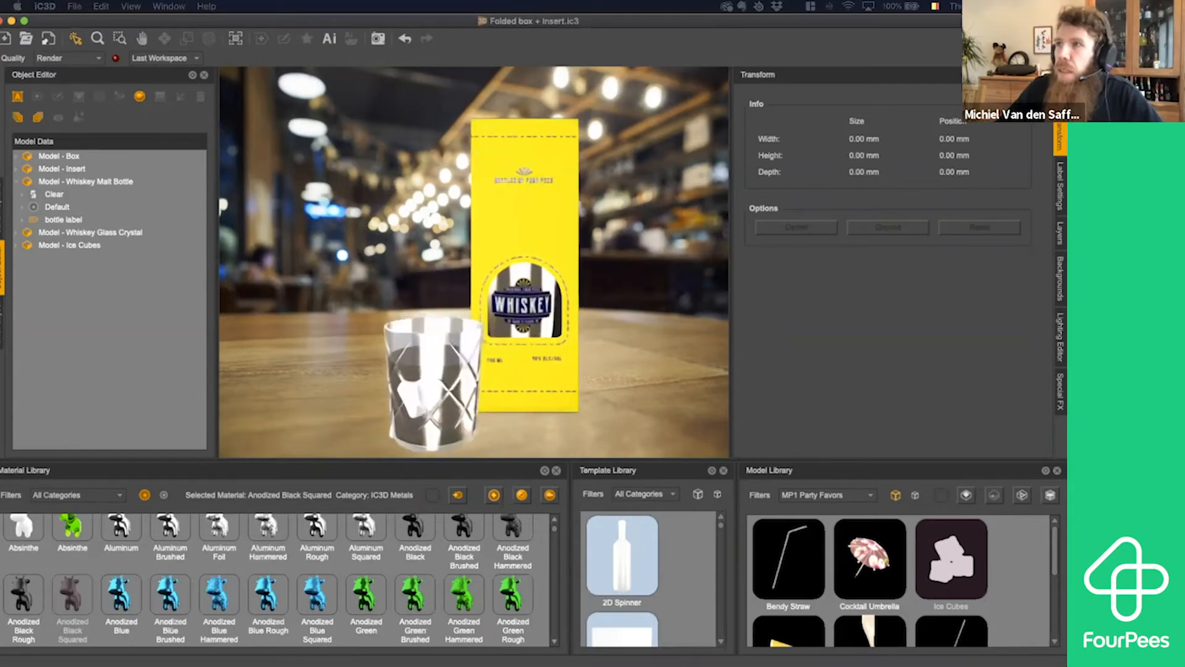
scroll(475, 262, up, 10)
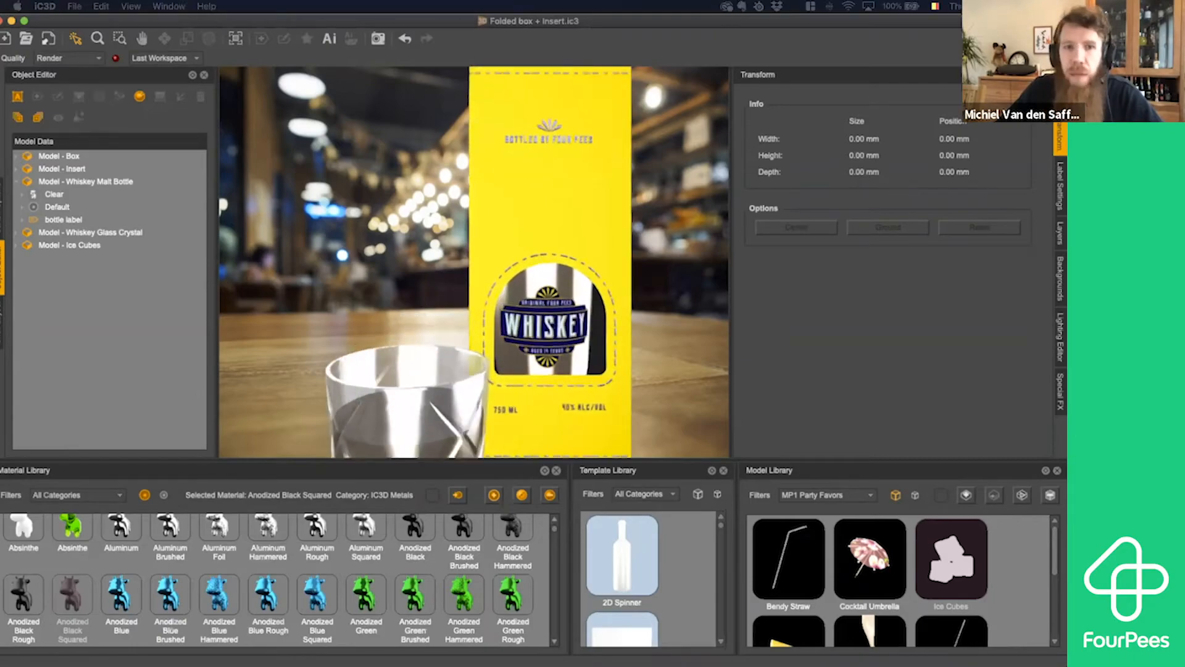
- Open the project "Folded box + Insert + art + foil effect + Bottle + Bottle label + Scene.ic3", discarding the unsaved changes
key(super+o)
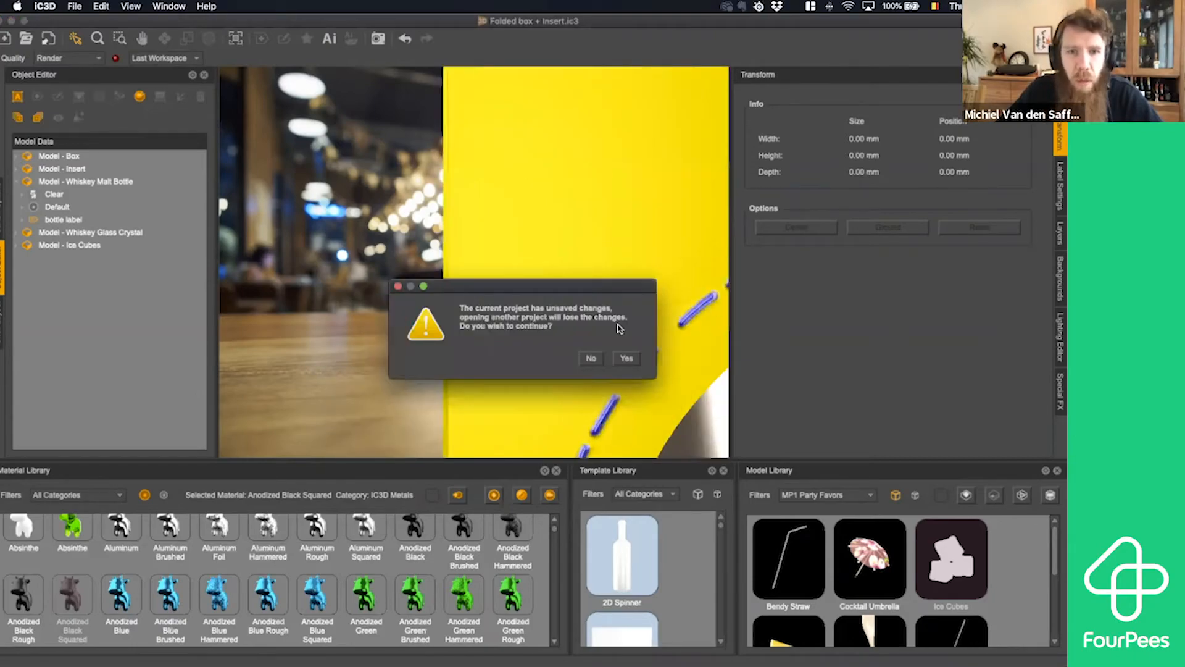
click(623, 359)
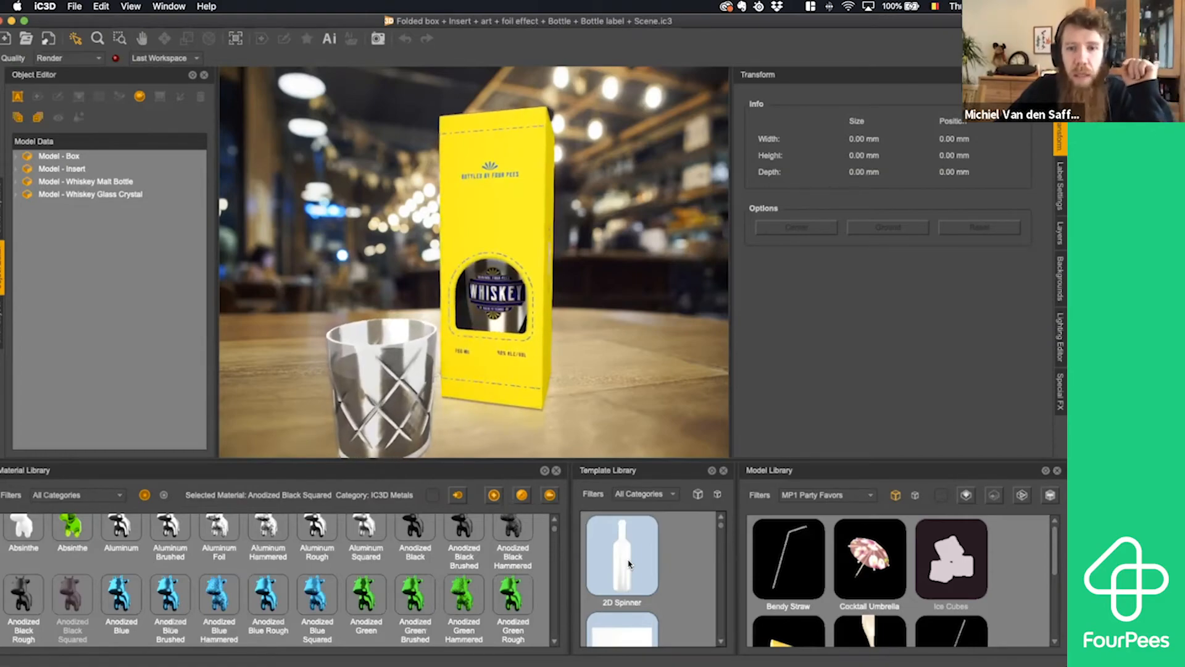
click(633, 562)
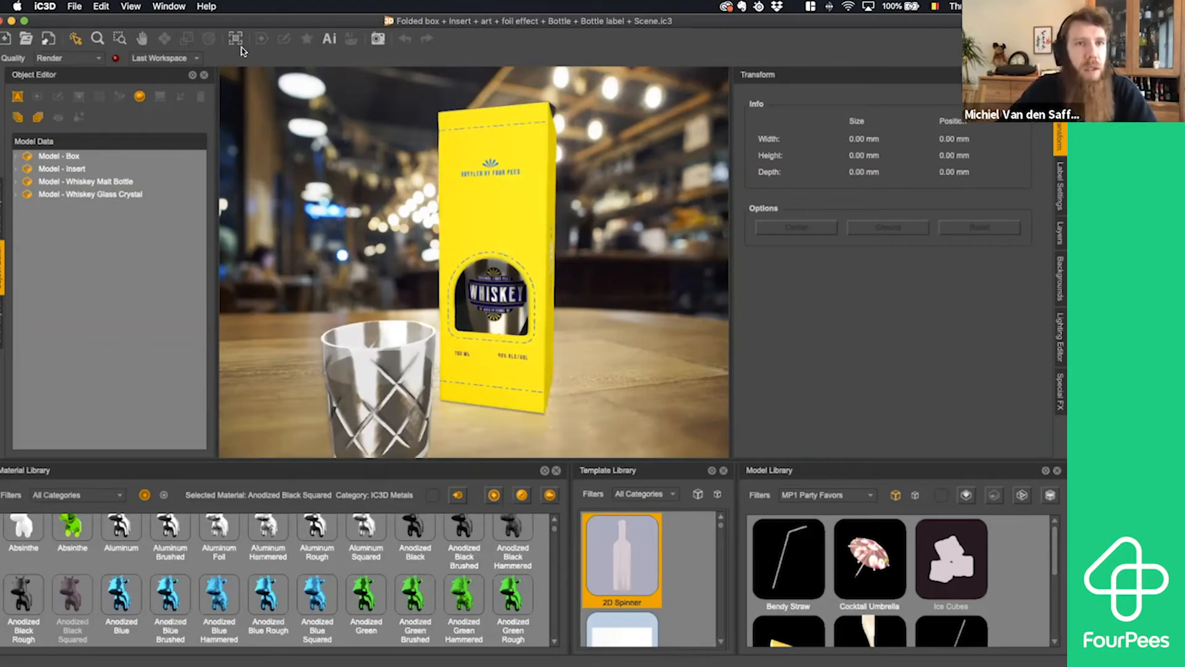
- Set up a hi-res image export of the bar scene with a size of 800 by 800 pixels
click(75, 6)
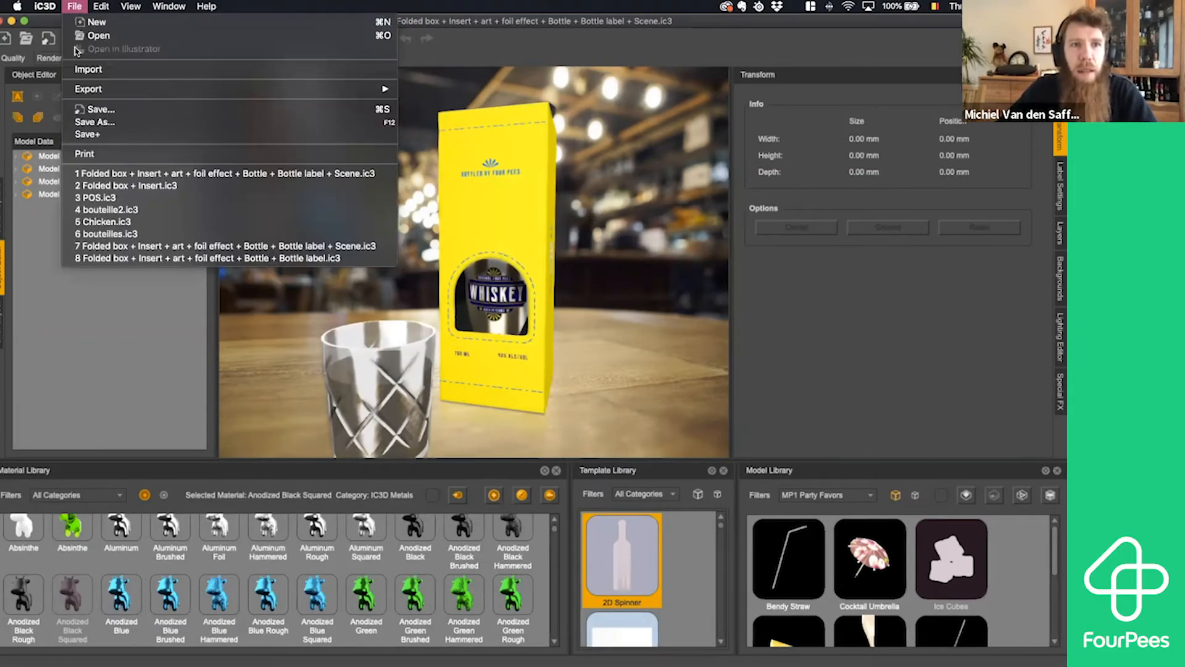
mouse_move(222, 92)
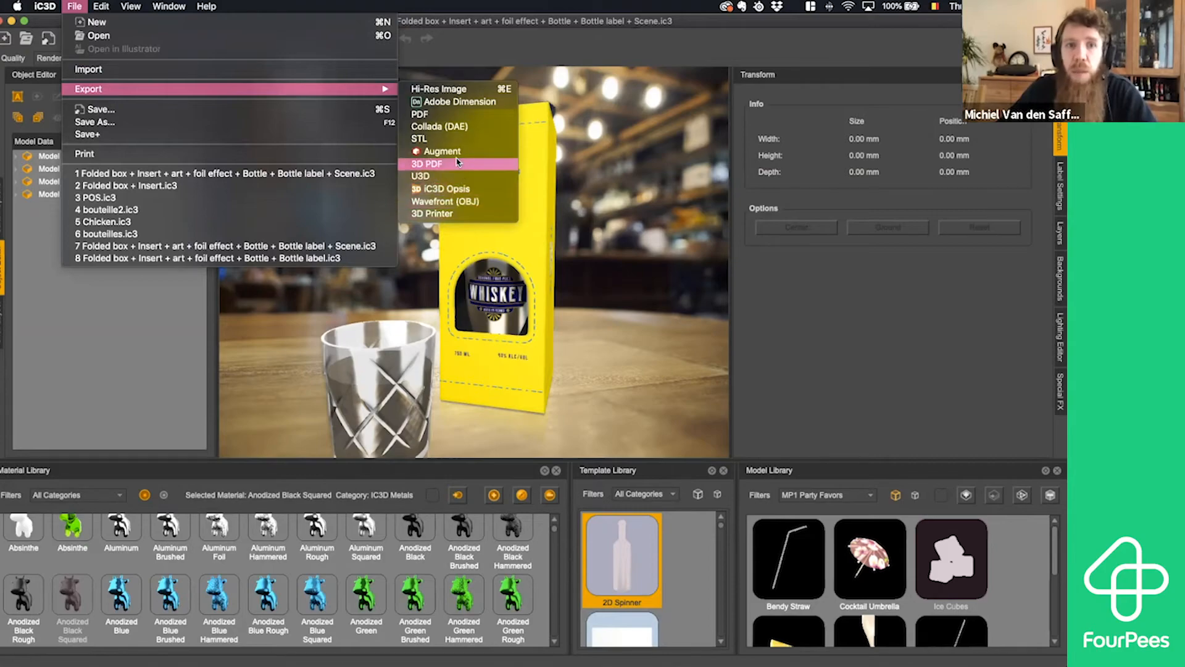
click(457, 90)
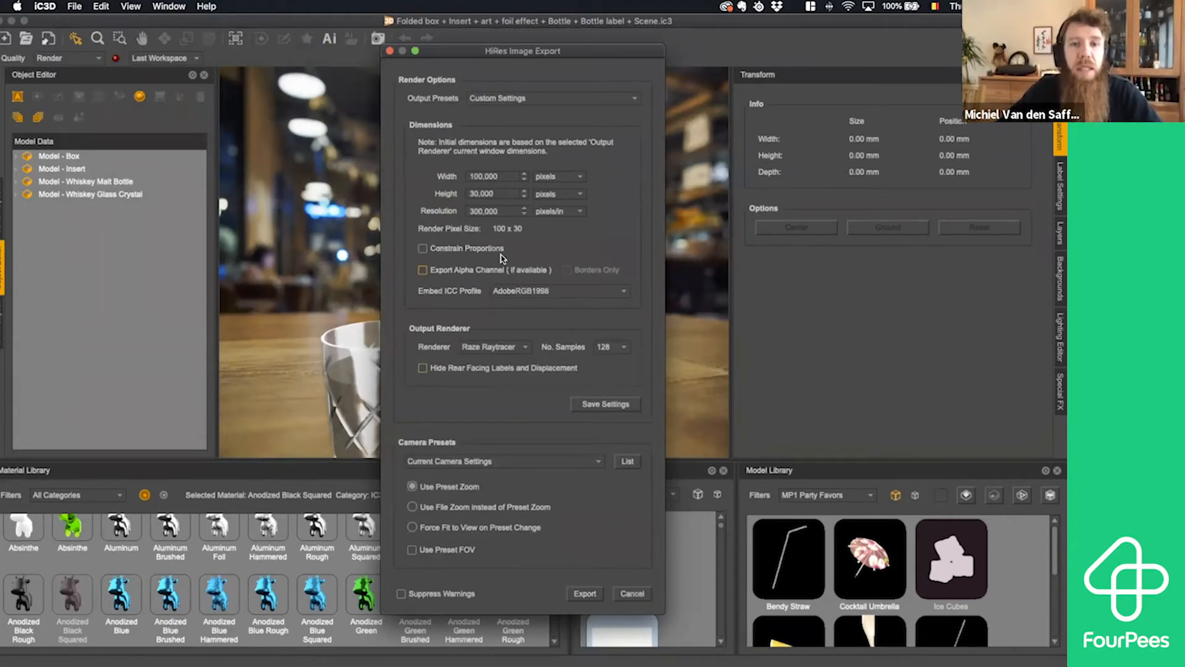
drag(506, 177, 446, 178)
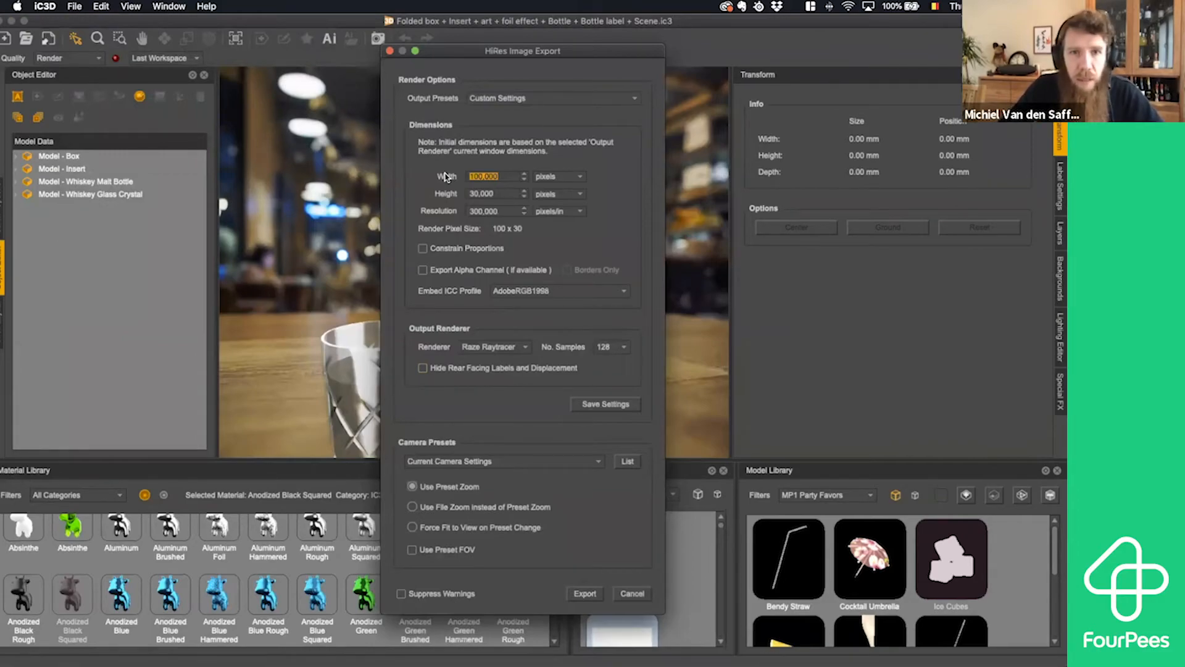
text(50)
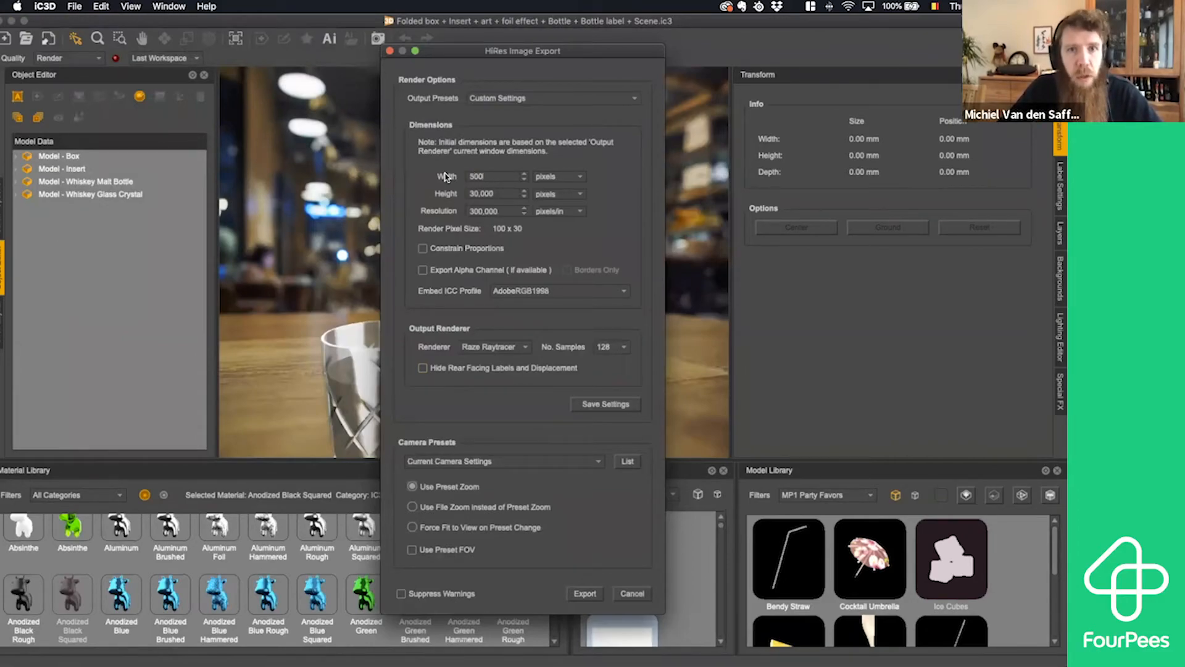
text(0)
key(BackSpace)
key(BackSpace)
key(BackSpace)
text(800)
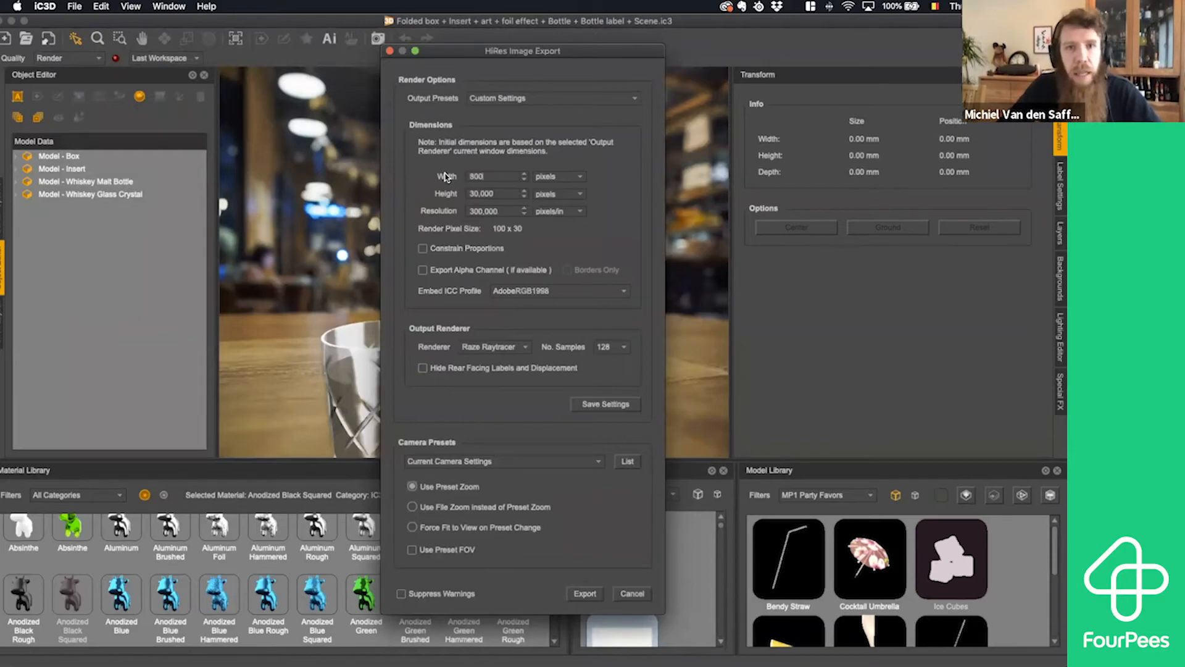
key(Tab)
text(8000)
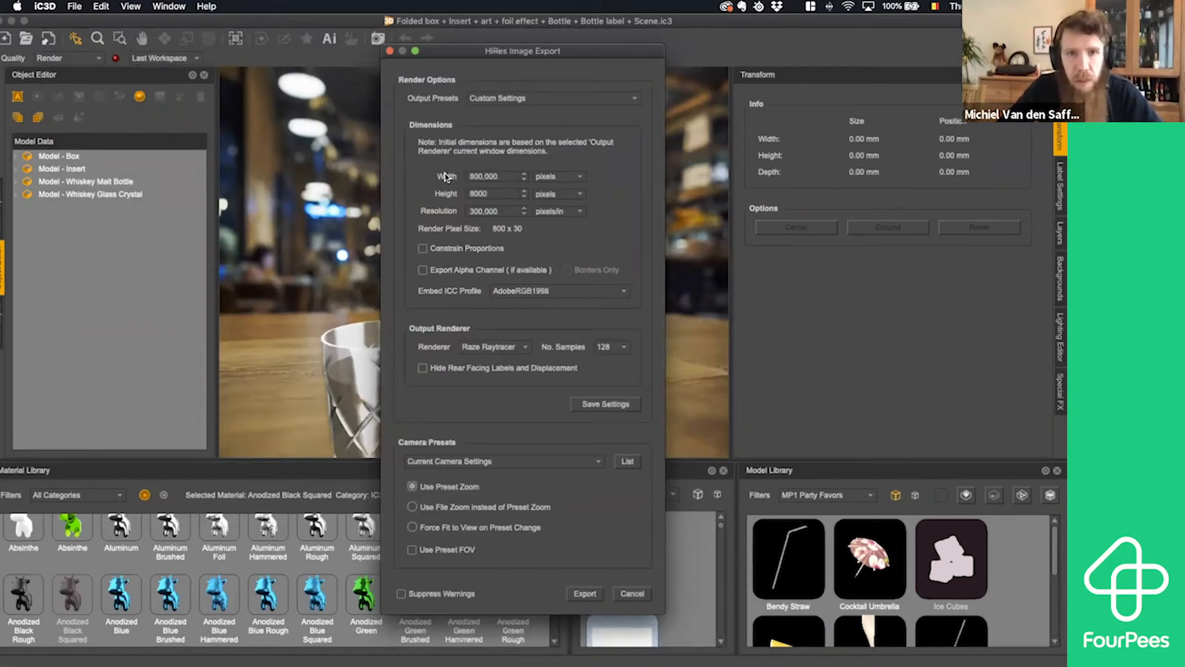
key(BackSpace)
key(Tab)
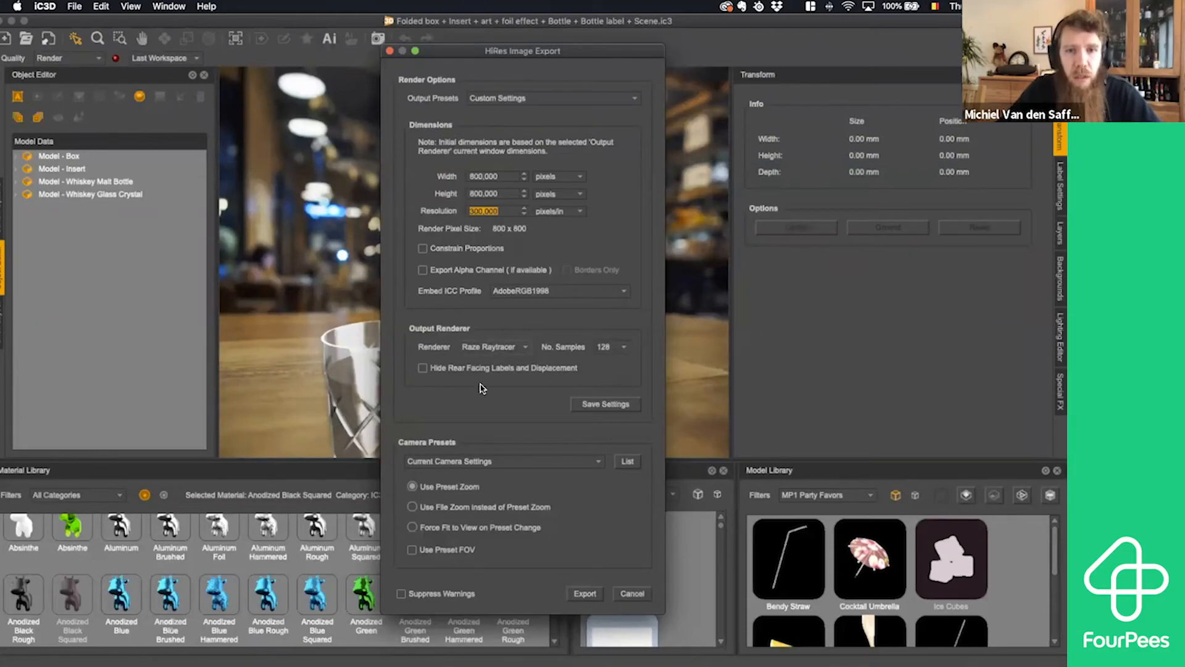
click(586, 594)
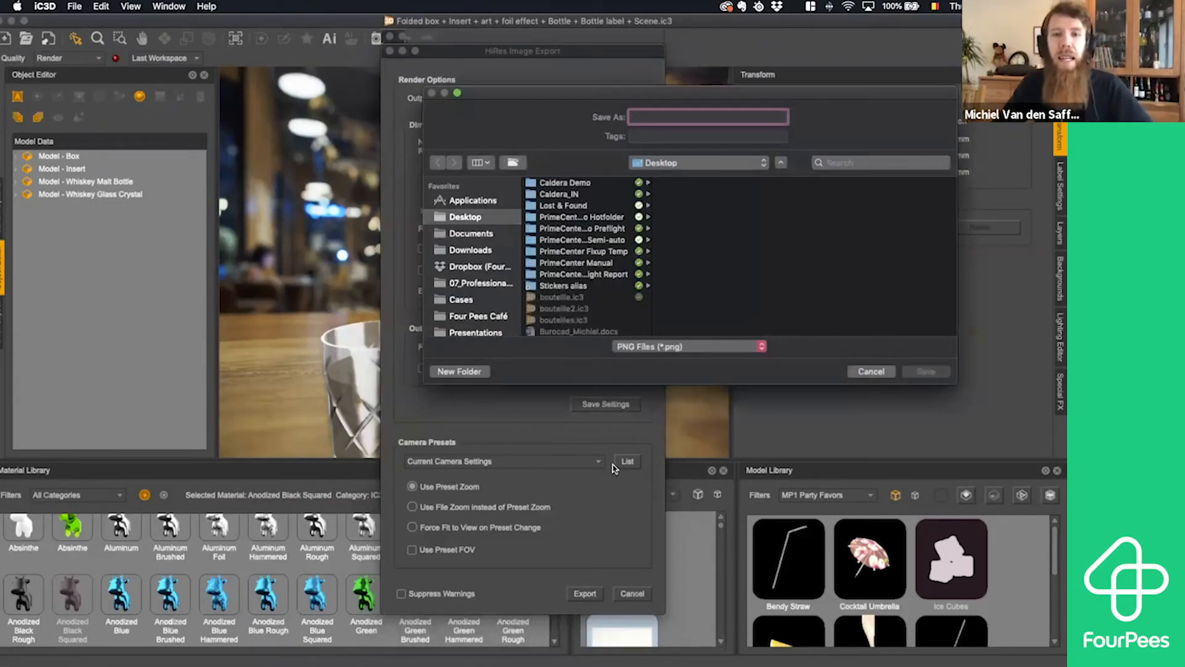
text(sce)
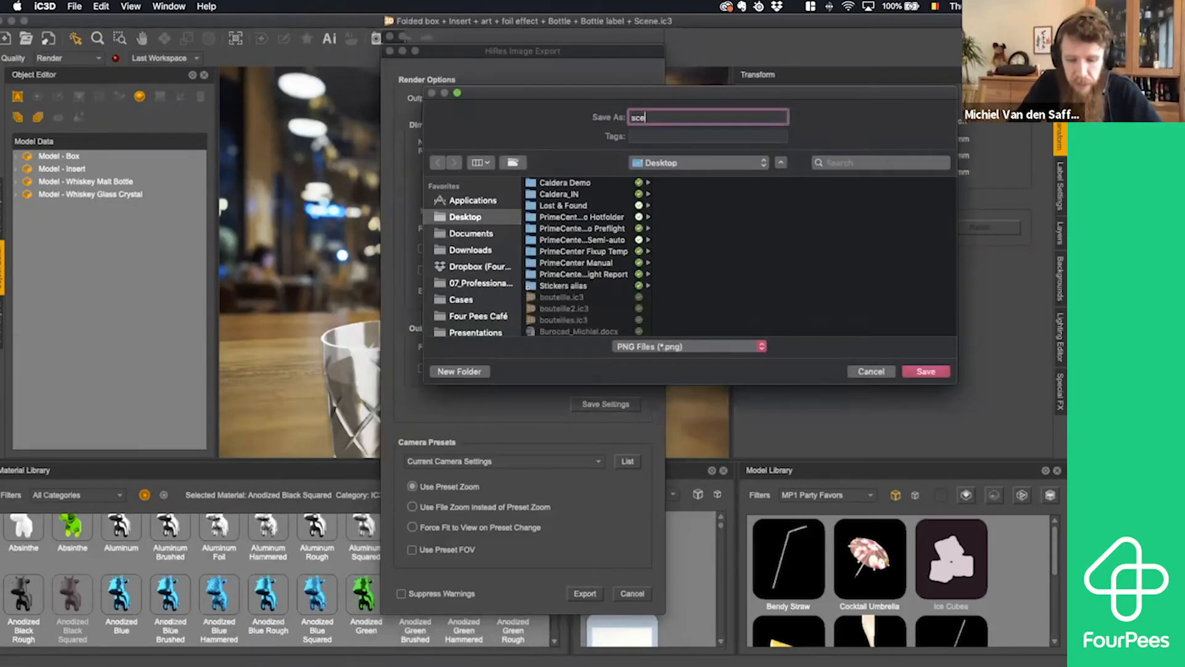
text(ne export)
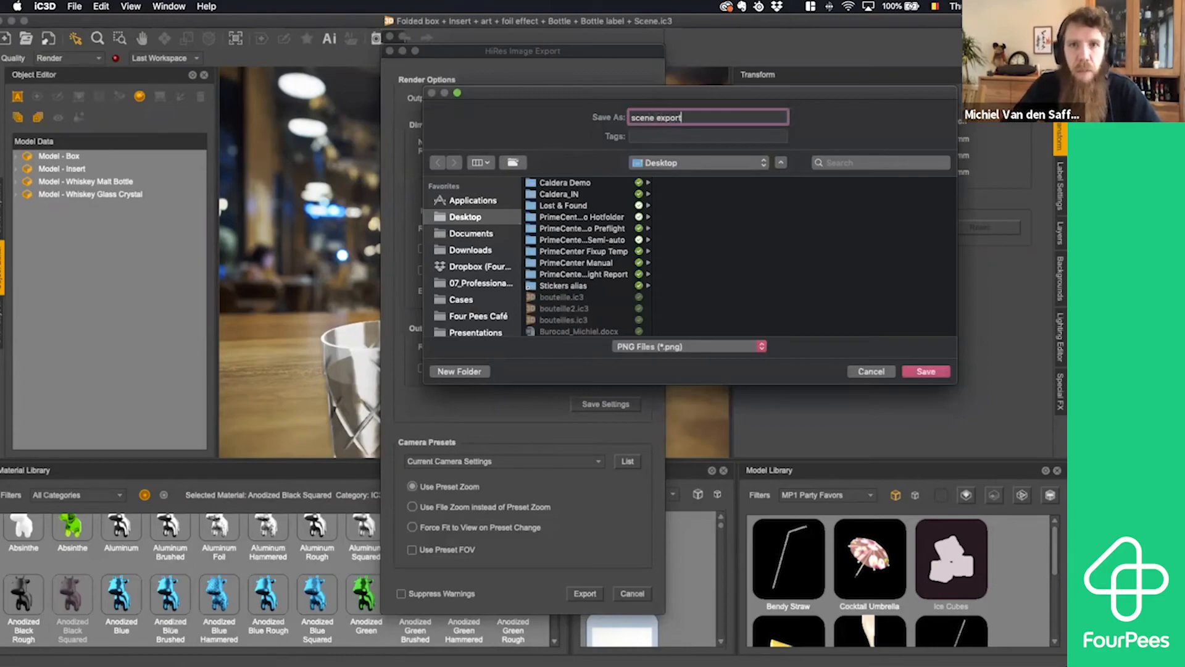
click(871, 371)
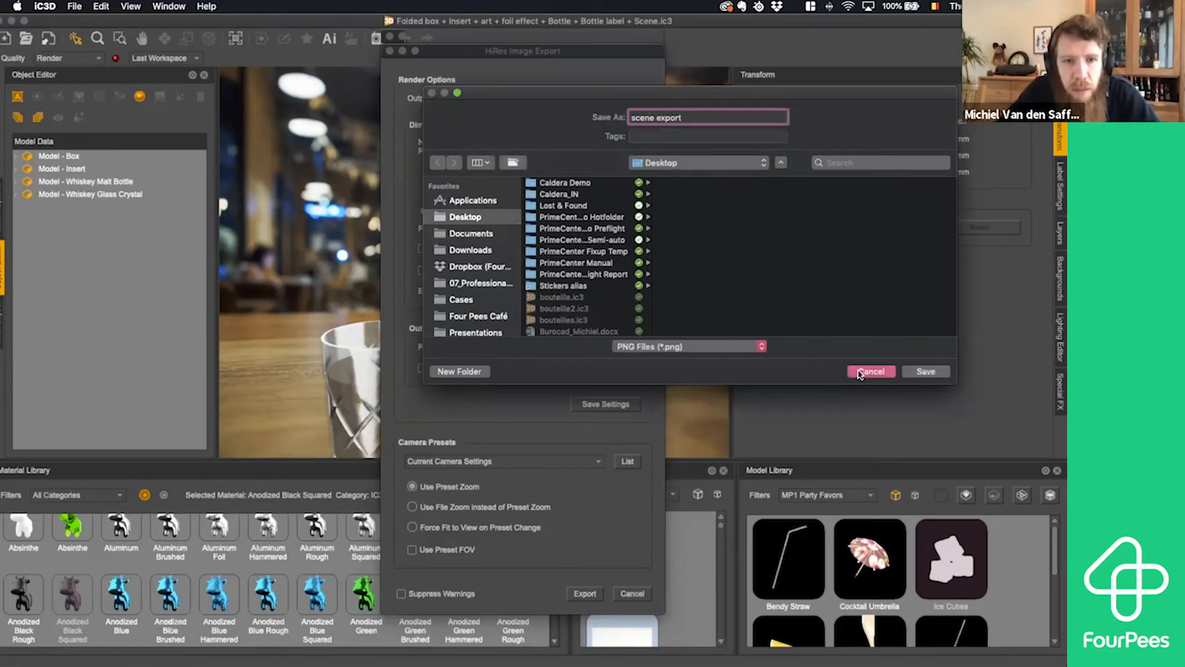
- Export the scene to the Desktop as a PNG named "scene export", agreeing to process it through the Render Manager
click(586, 593)
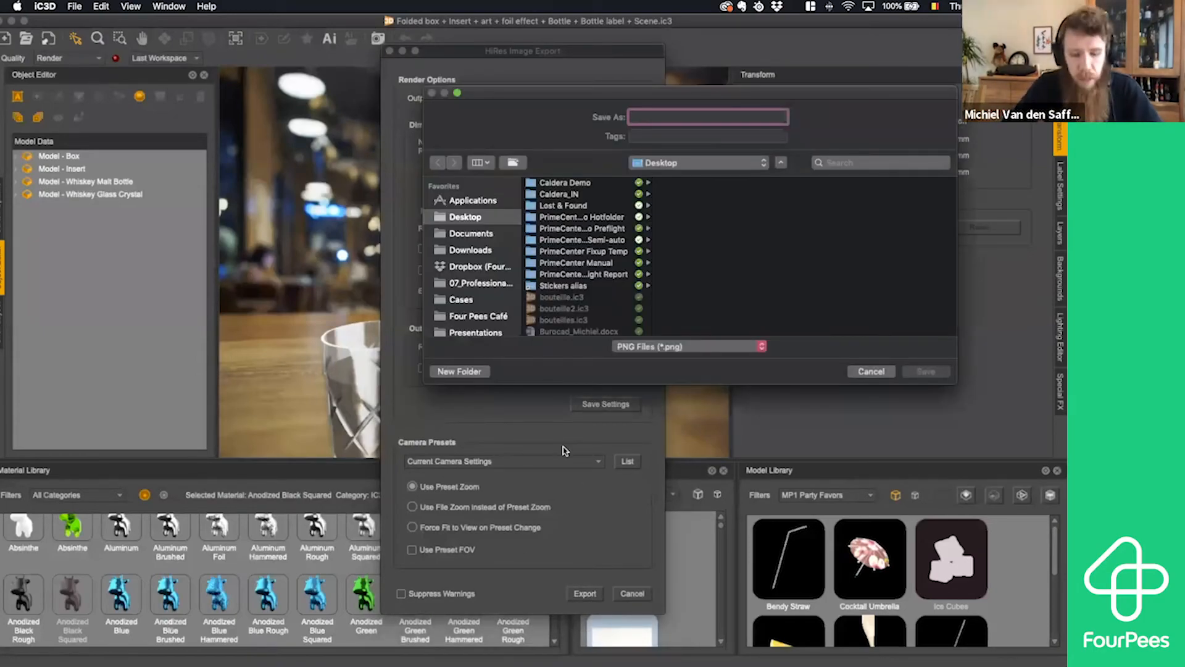
text(scene explor)
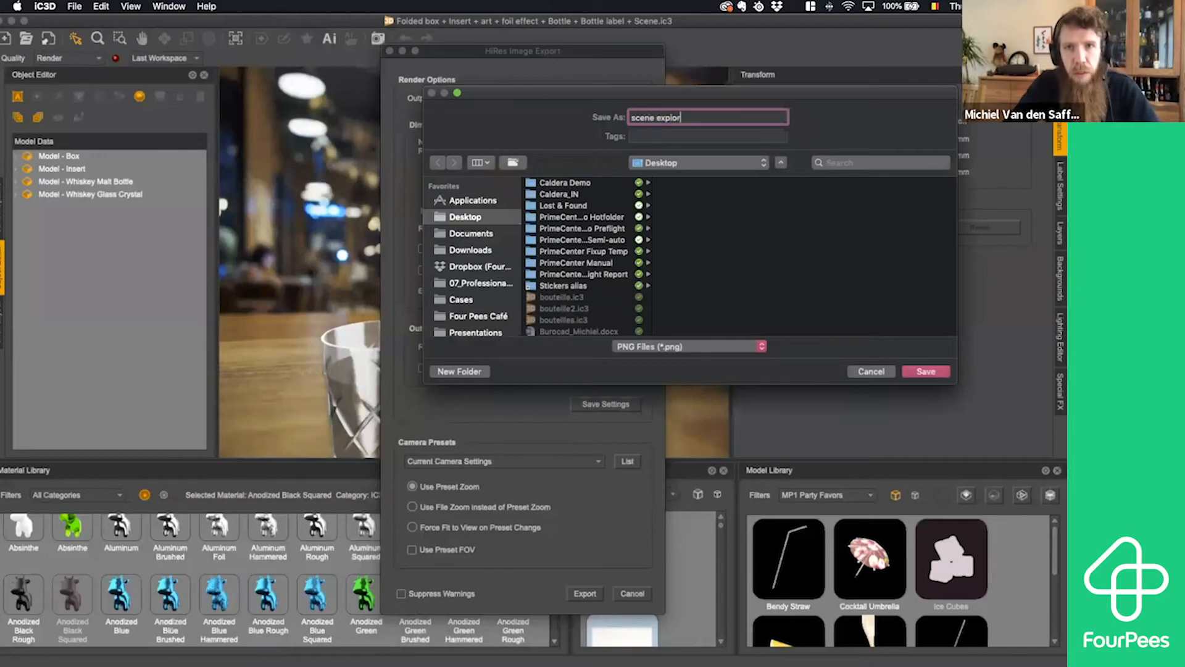
key(BackSpace)
key(BackSpace)
key(BackSpace)
text(ort)
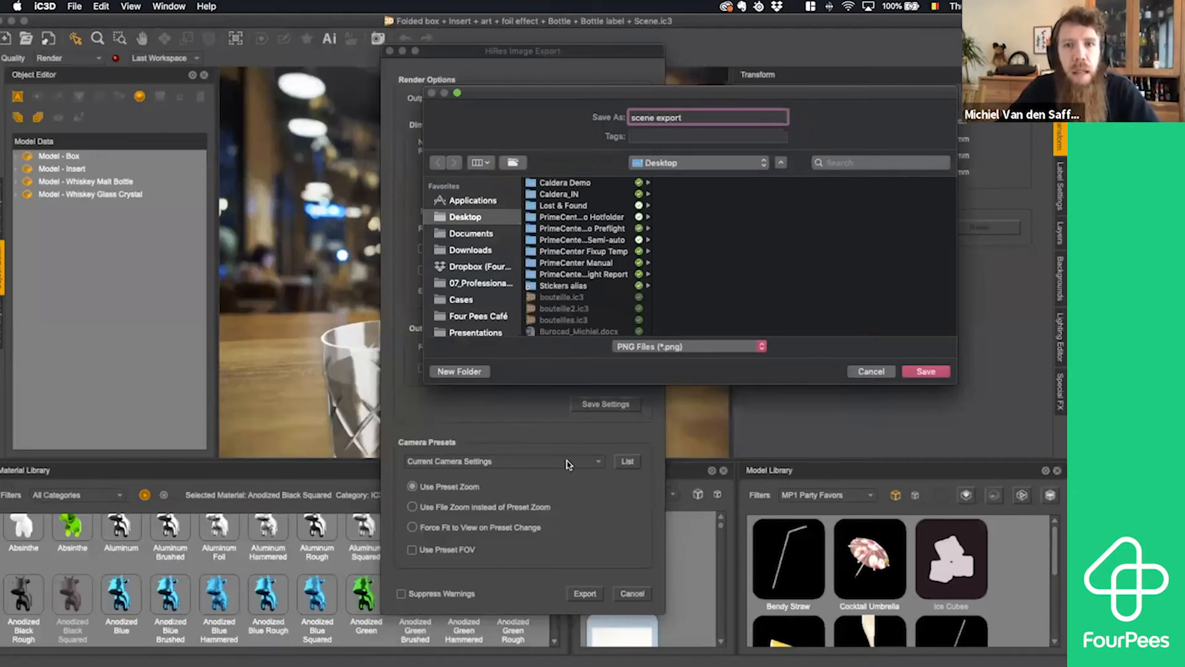
click(921, 374)
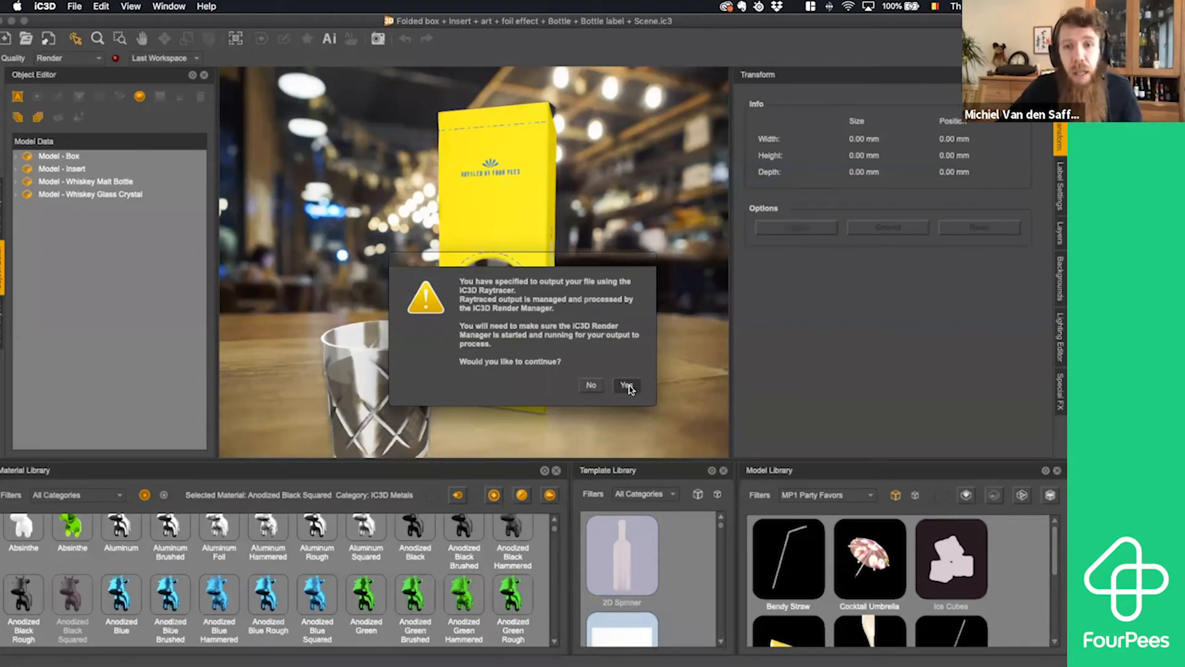
click(628, 385)
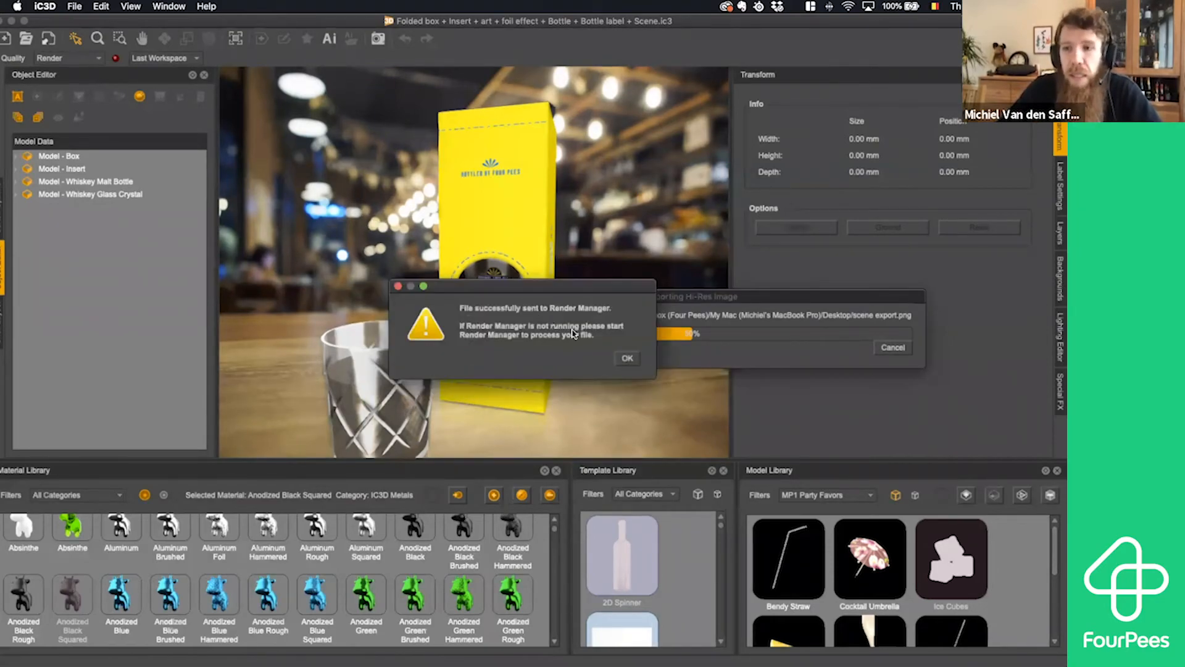
click(627, 358)
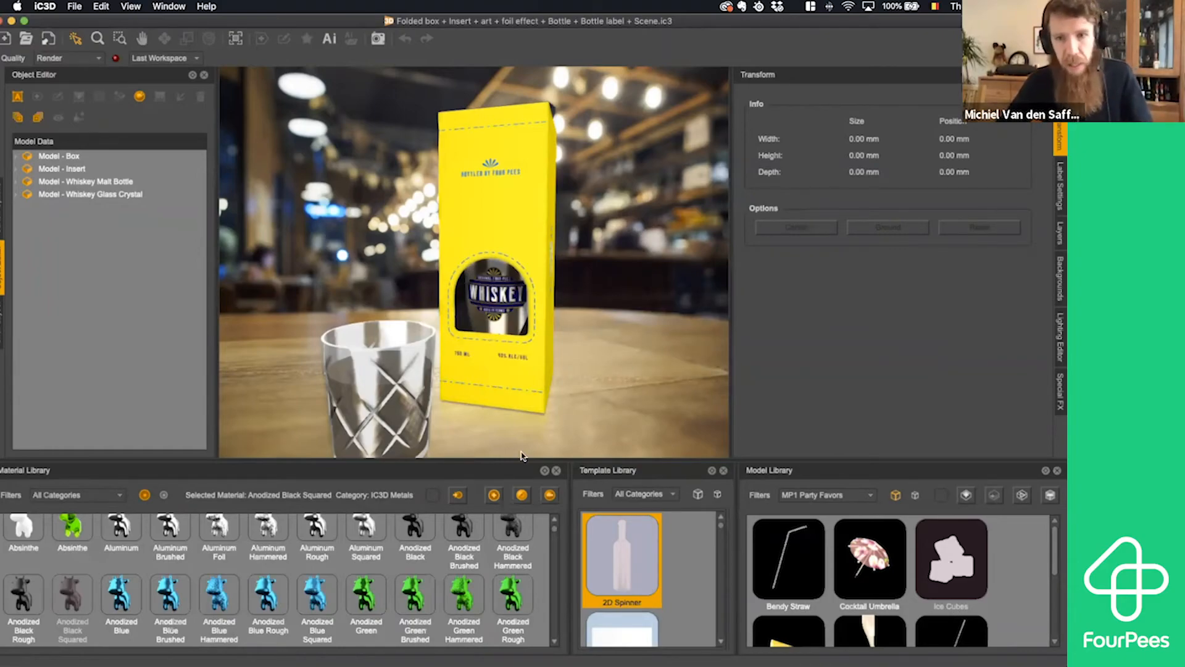
- Find and launch the iC3D Render Manager application
mouse_move(309, 648)
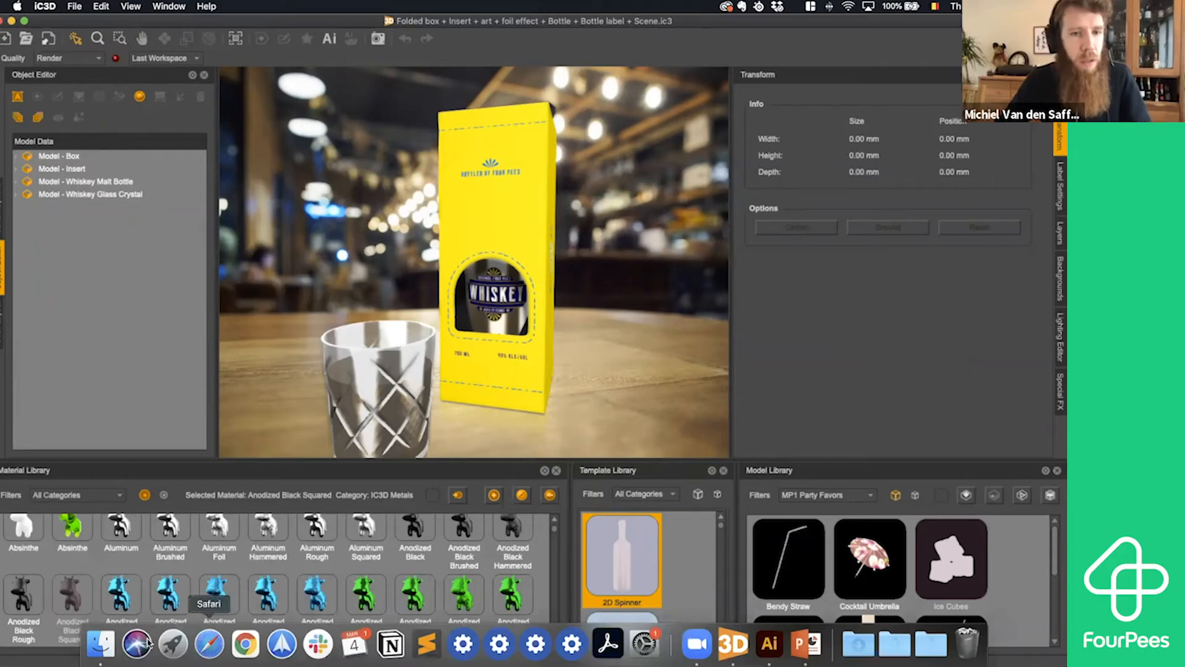
click(103, 646)
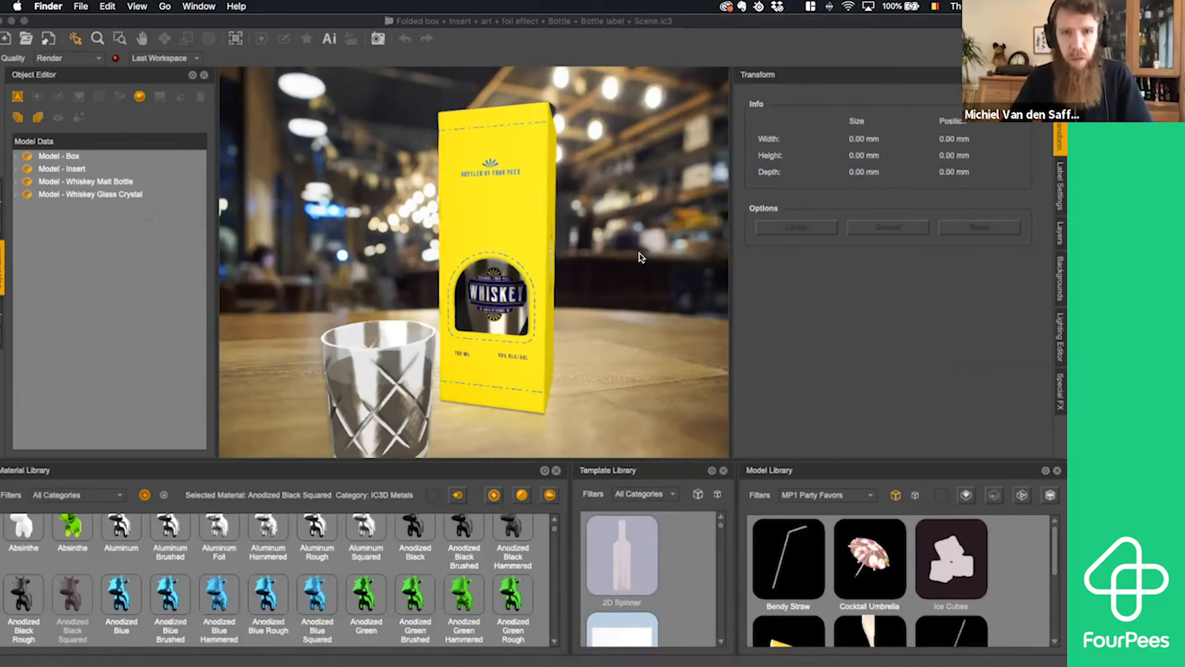
key(super+space)
text(render)
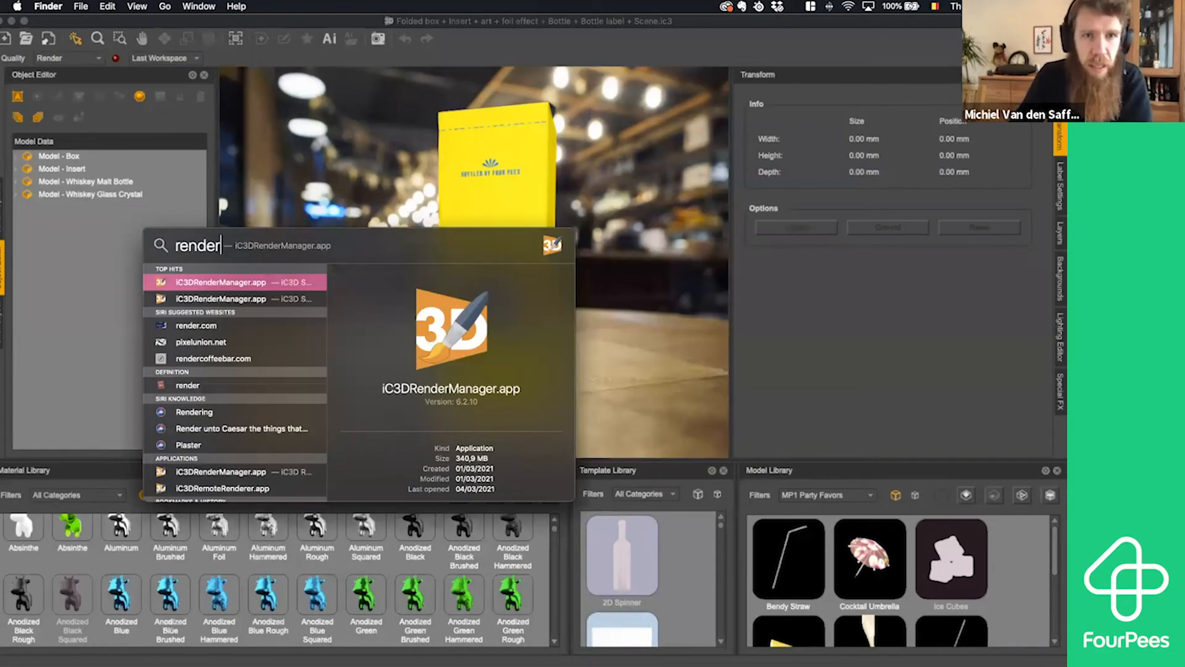
key(Return)
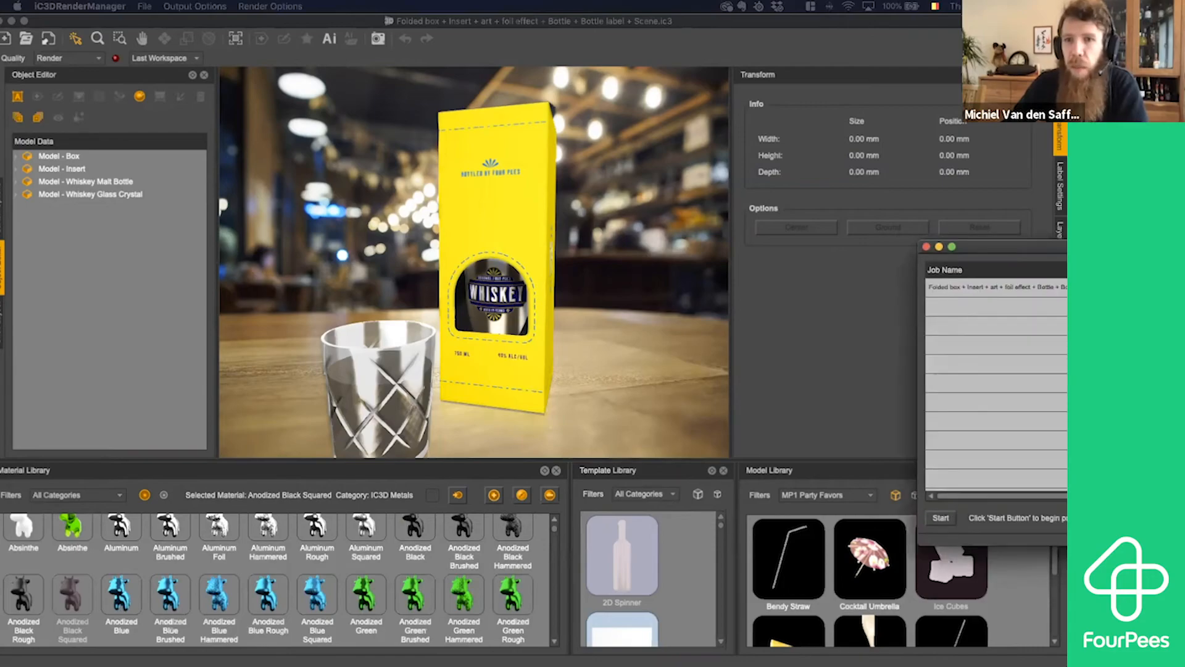
- Run the waiting 800 x 800 hi-res output job in the Render Manager, and minimize its window when the job is done
drag(525, 232, 344, 236)
click(383, 297)
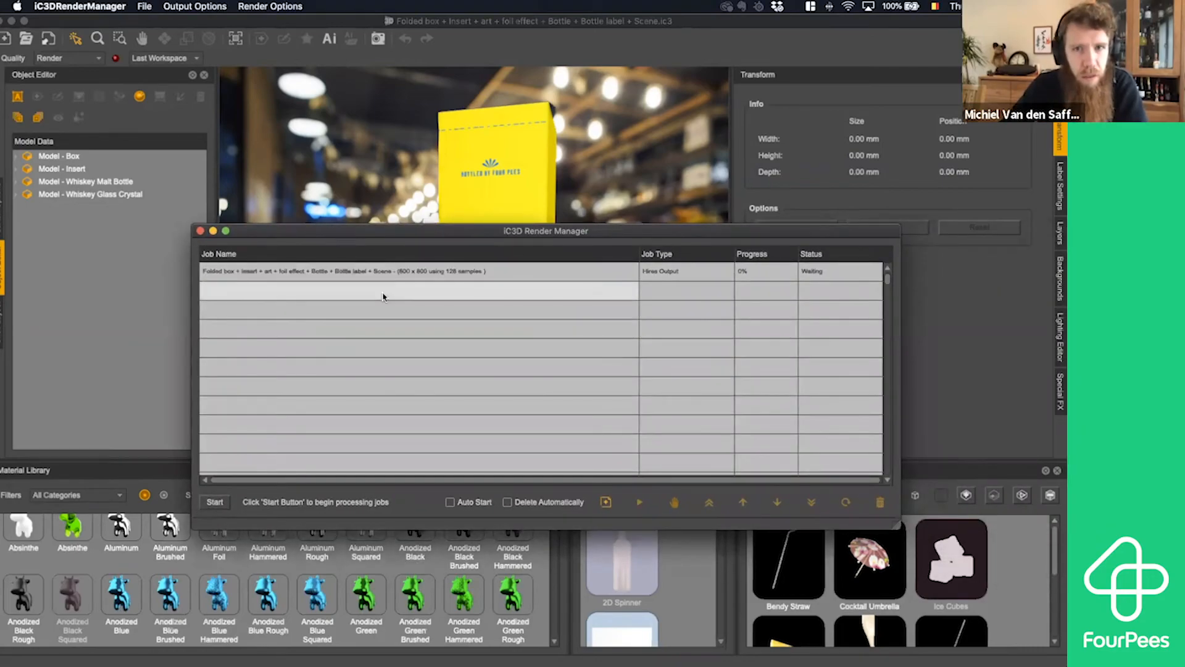
click(395, 273)
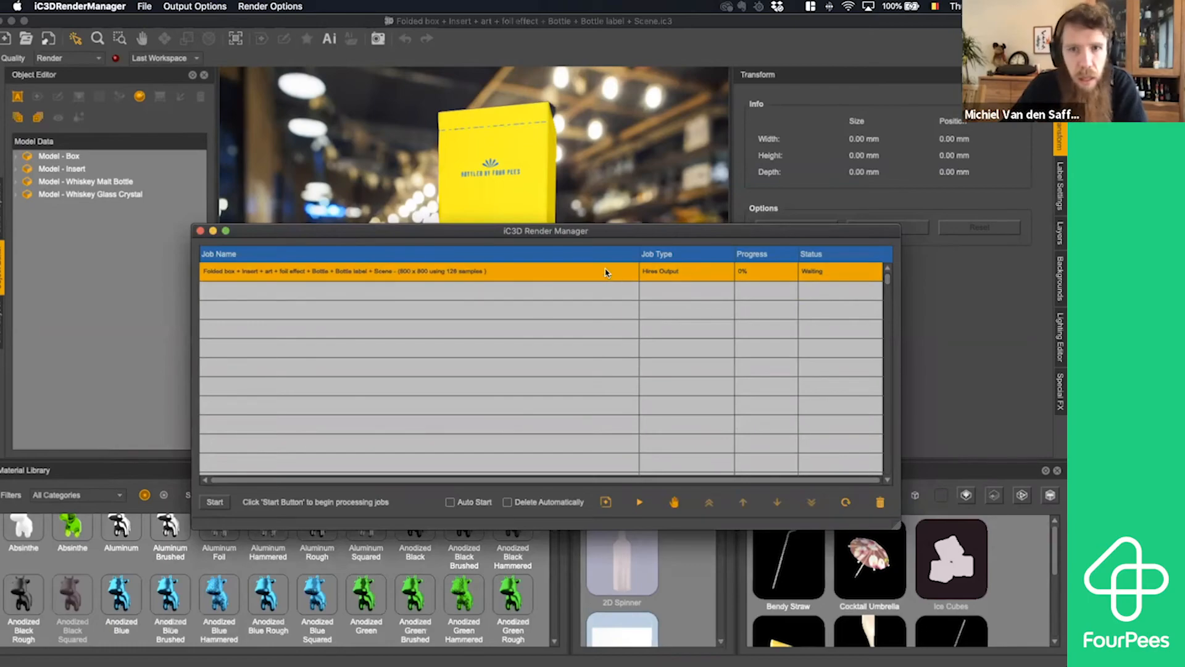
click(639, 502)
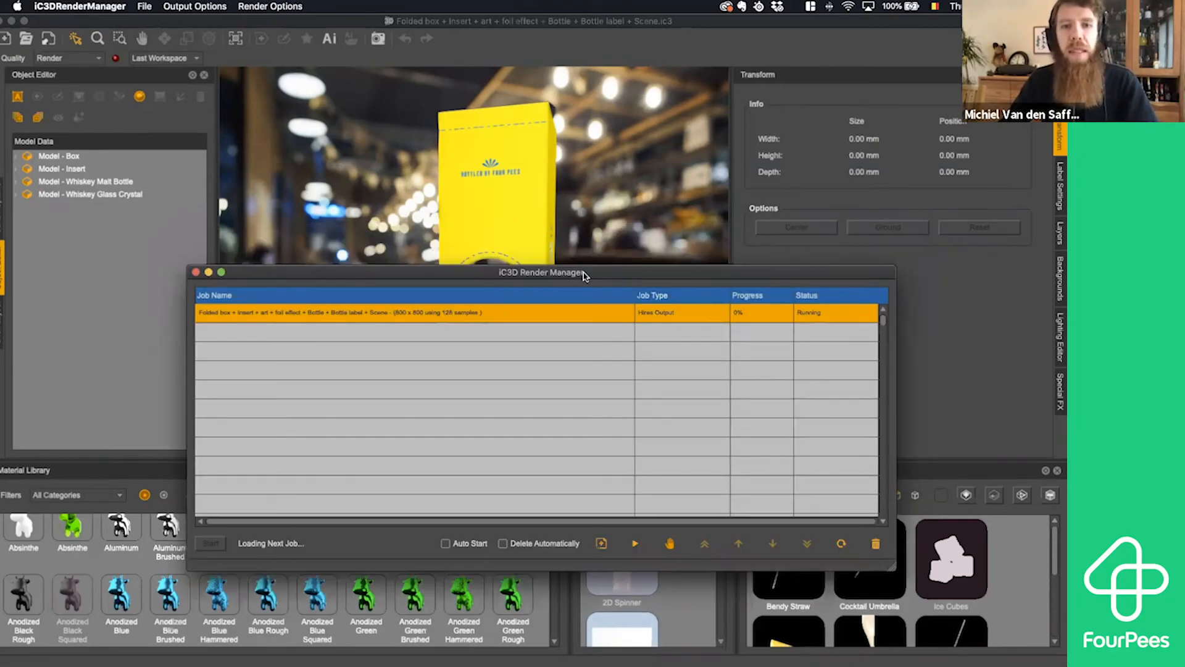
drag(583, 276, 582, 354)
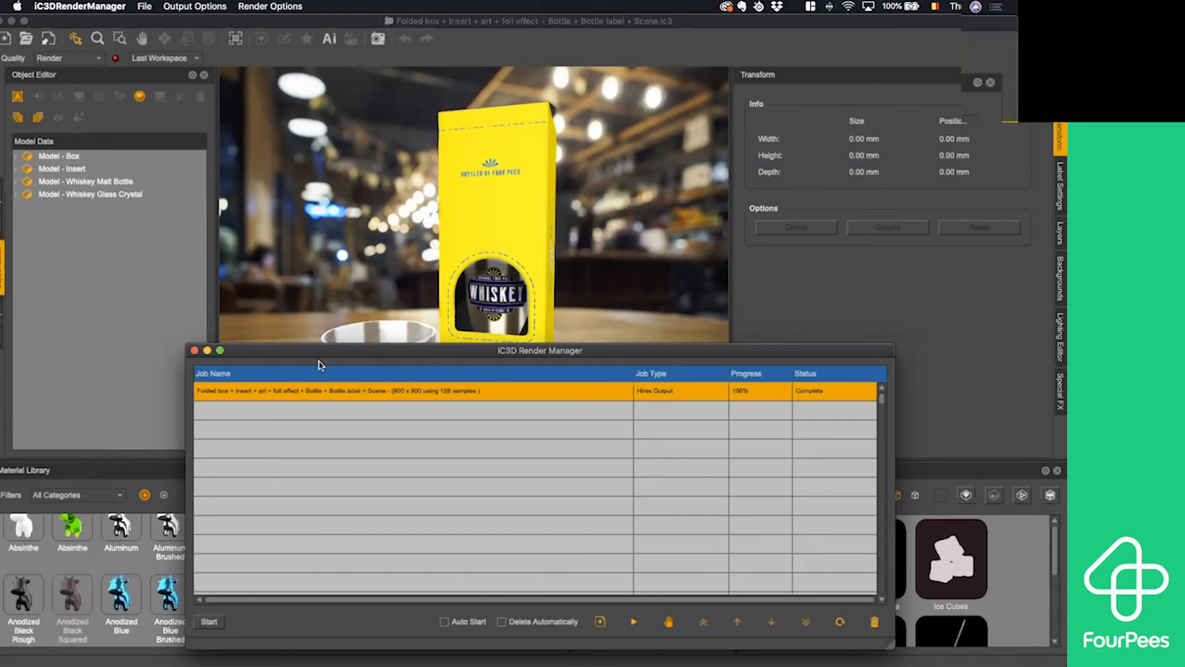
click(207, 351)
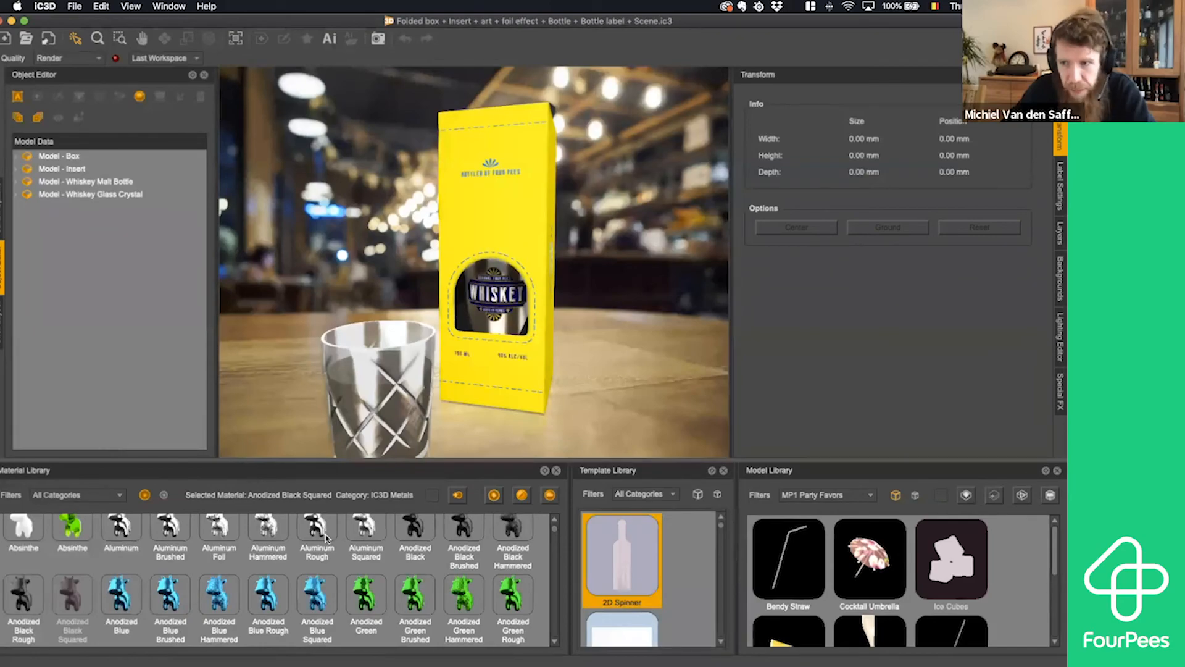
- Browse the materials of all categories in the material library from beginning to end and back
scroll(361, 571, down, 8)
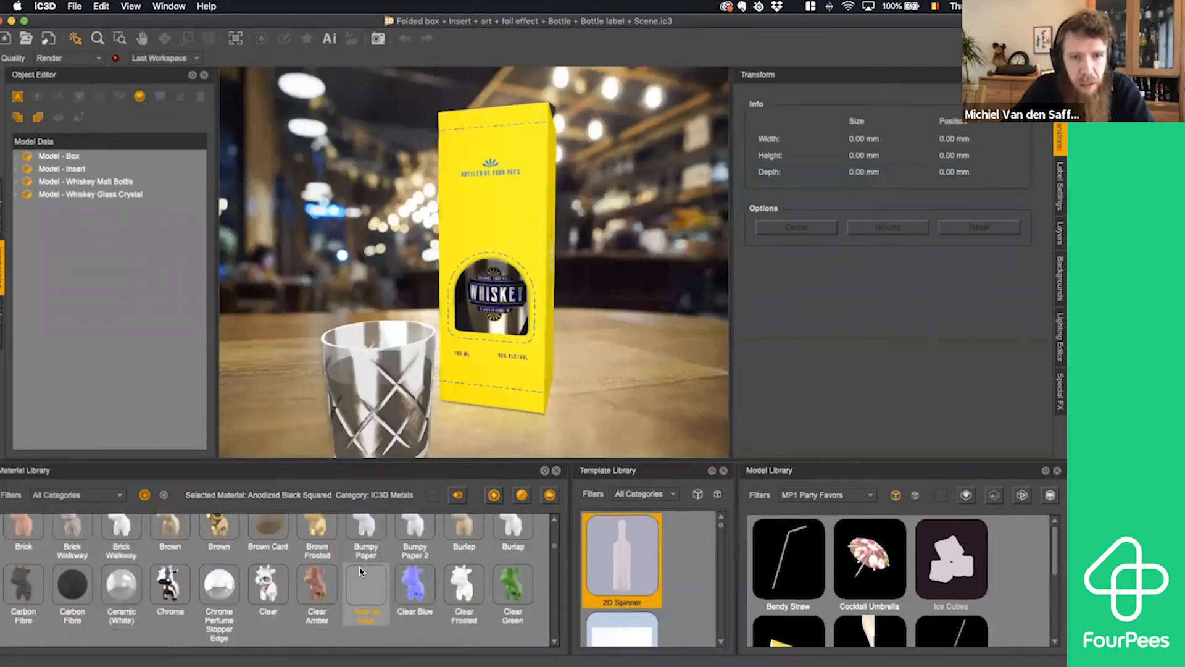
scroll(361, 571, down, 10)
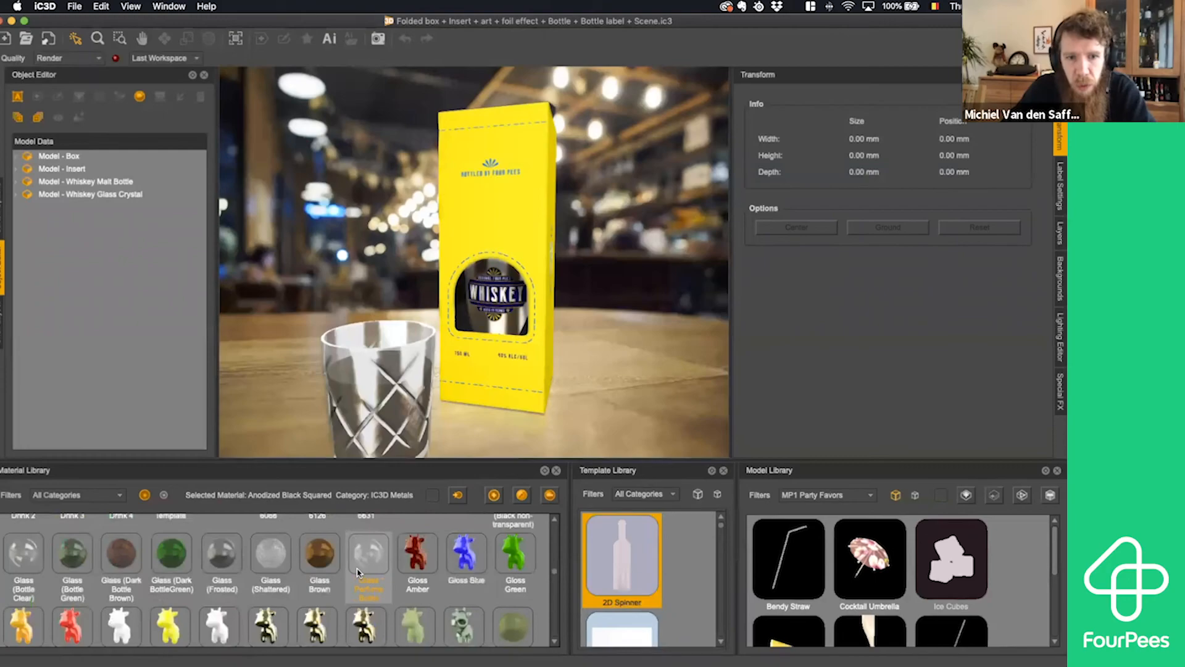
scroll(358, 572, down, 10)
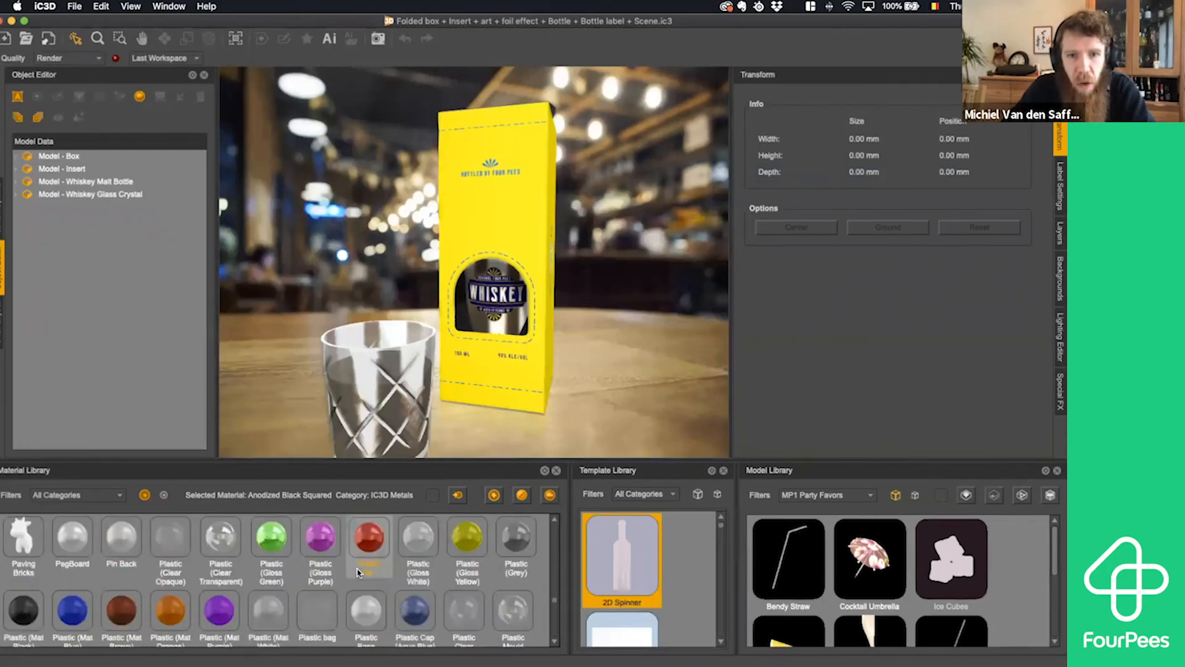
scroll(357, 572, down, 10)
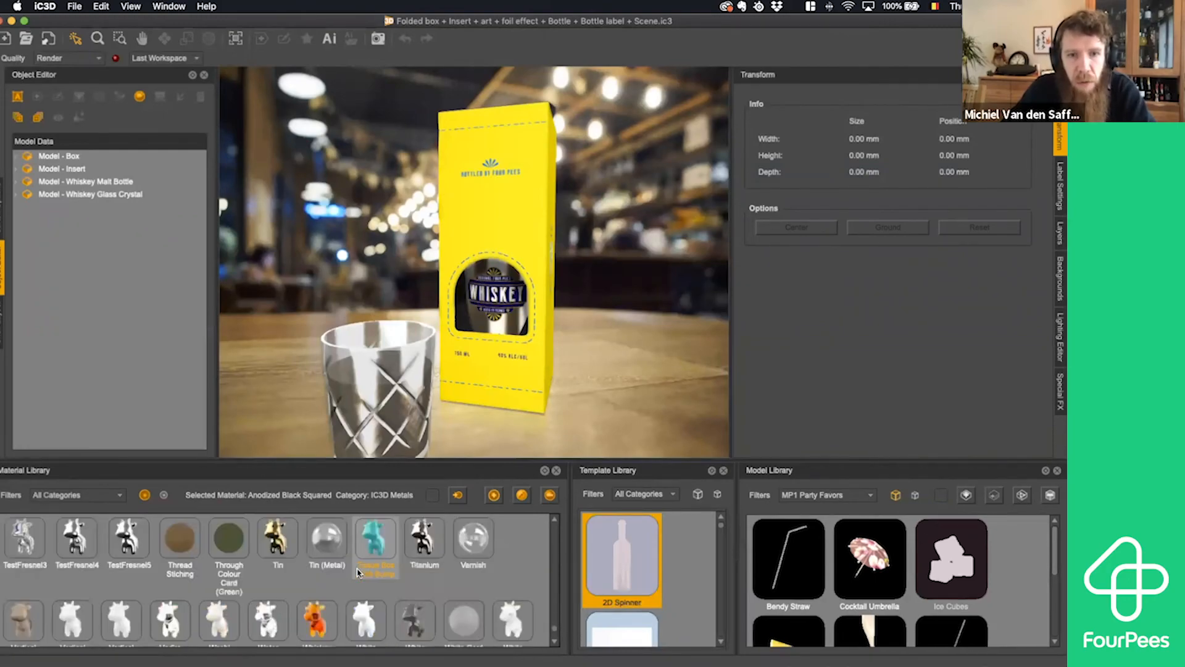
scroll(358, 571, up, 3)
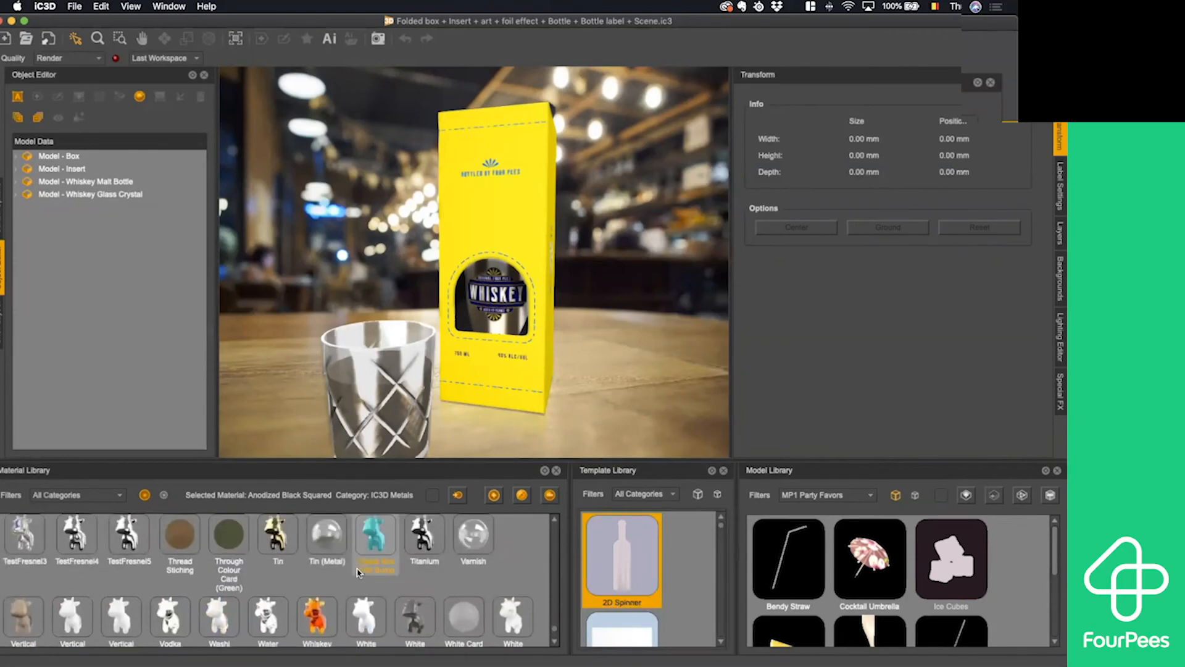
scroll(358, 572, up, 2)
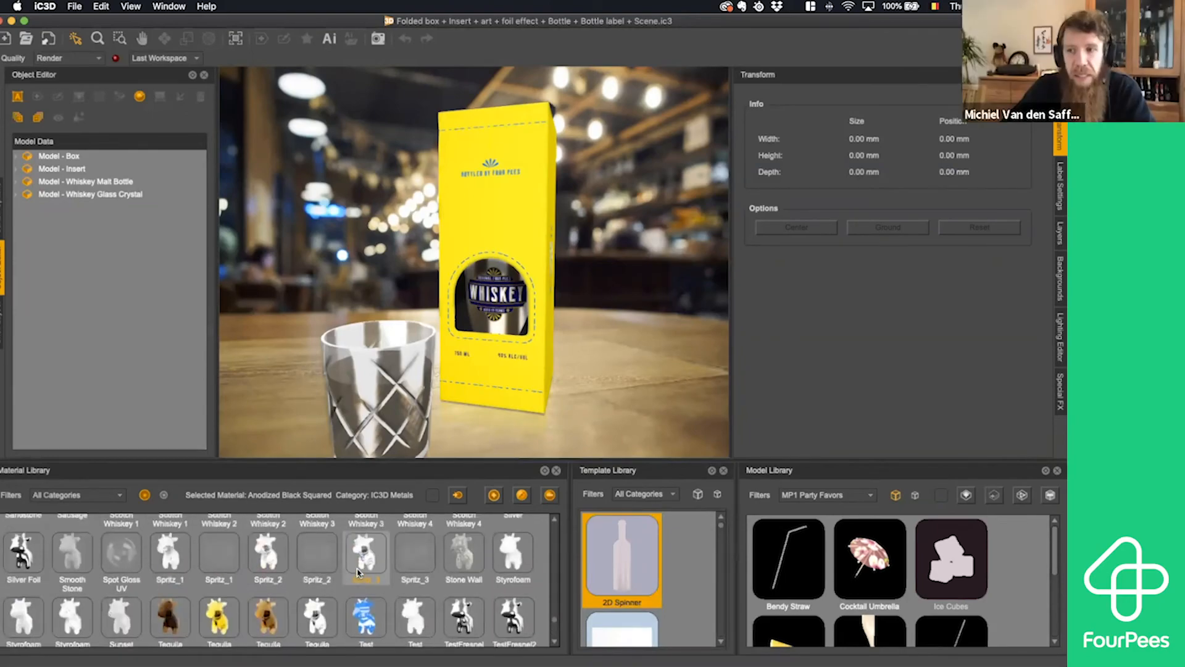
scroll(358, 572, up, 6)
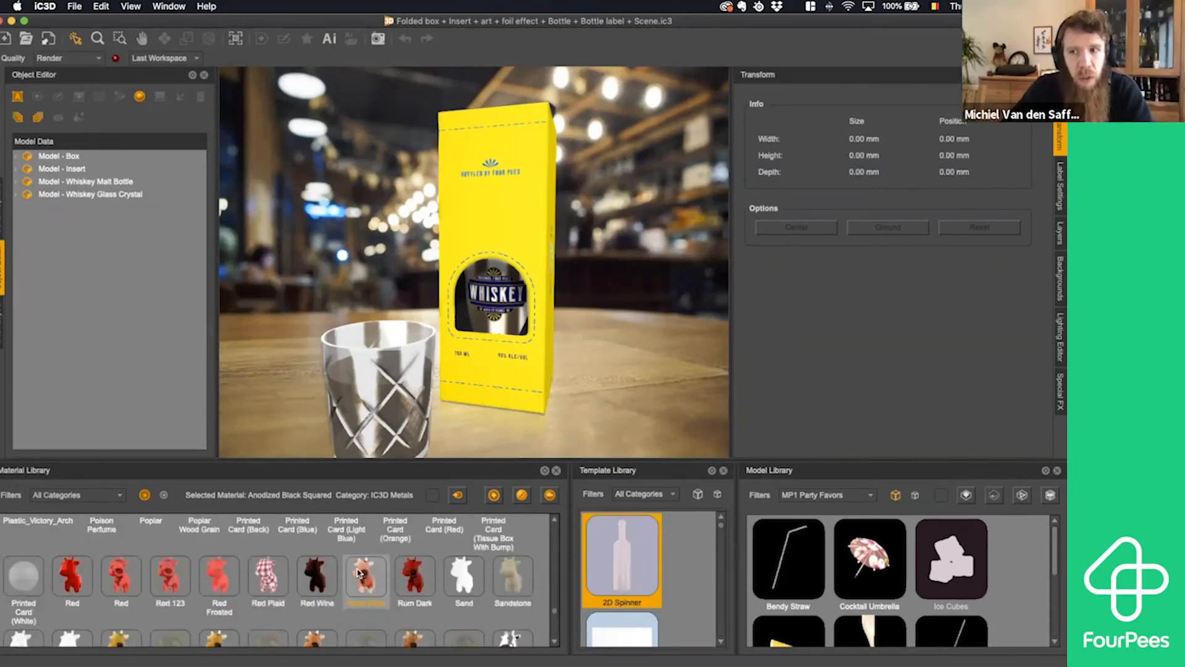
scroll(357, 572, up, 8)
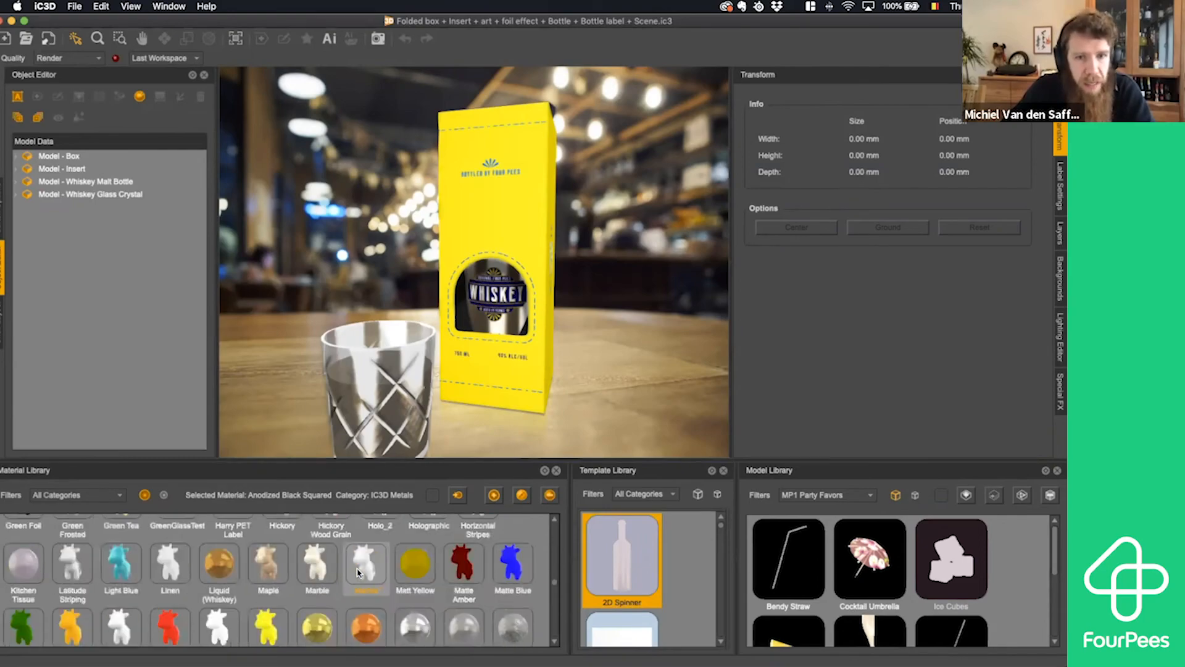
scroll(357, 572, up, 8)
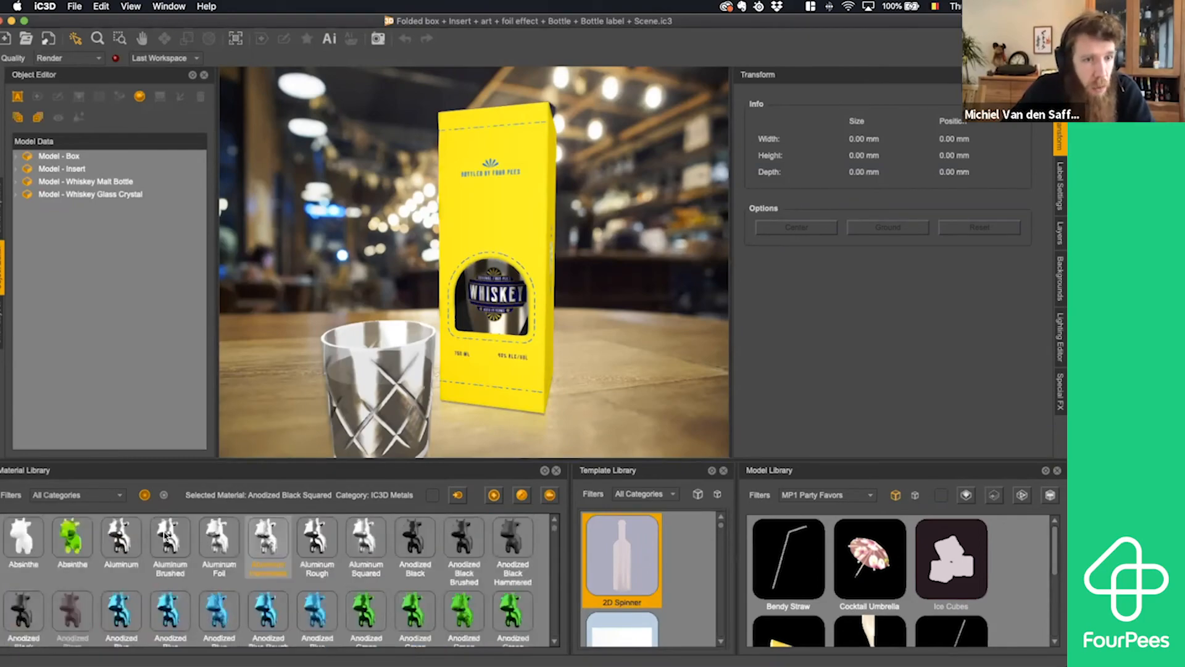
- Filter the material library to the IC3D Glass category
click(119, 494)
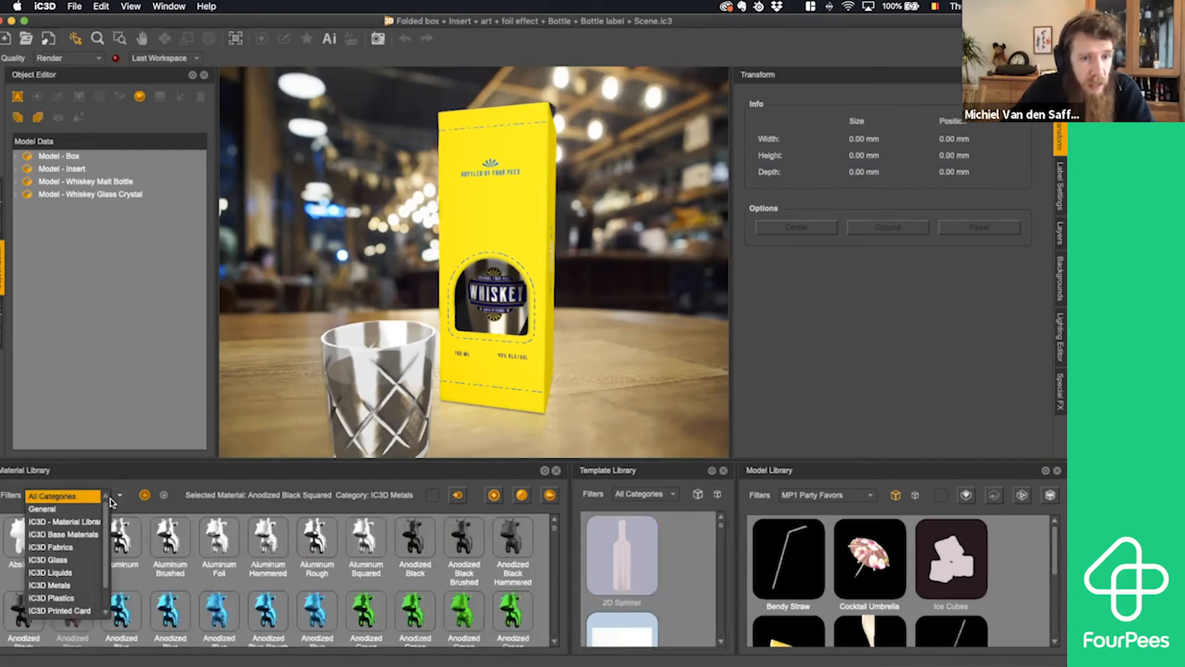
scroll(102, 537, down, 2)
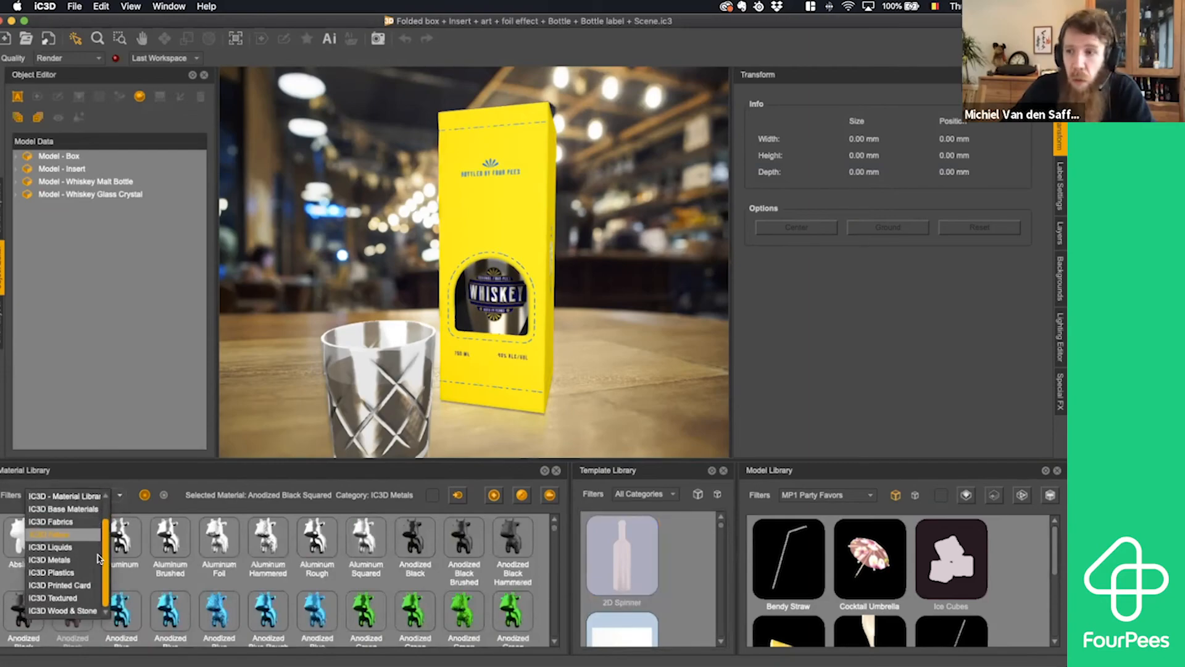
click(62, 535)
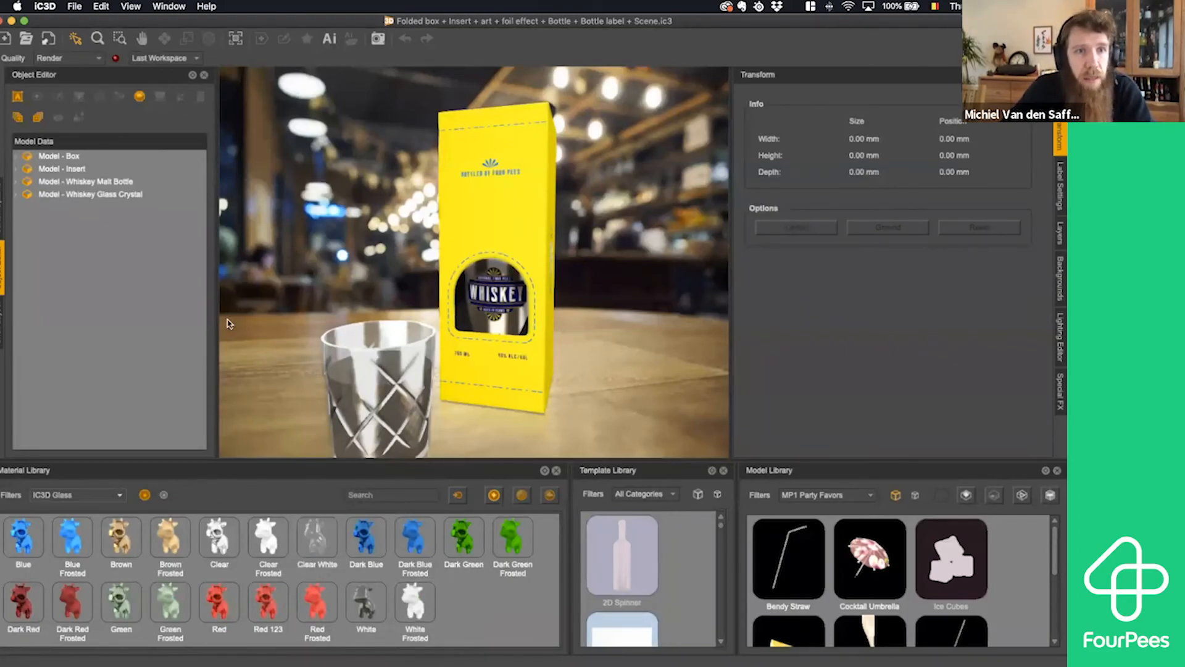
- Inspect the properties and raytracing substrate options of the Whiskey Glass Crystal model's Clear material, keeping Glass, and close the editor without saving
click(44, 195)
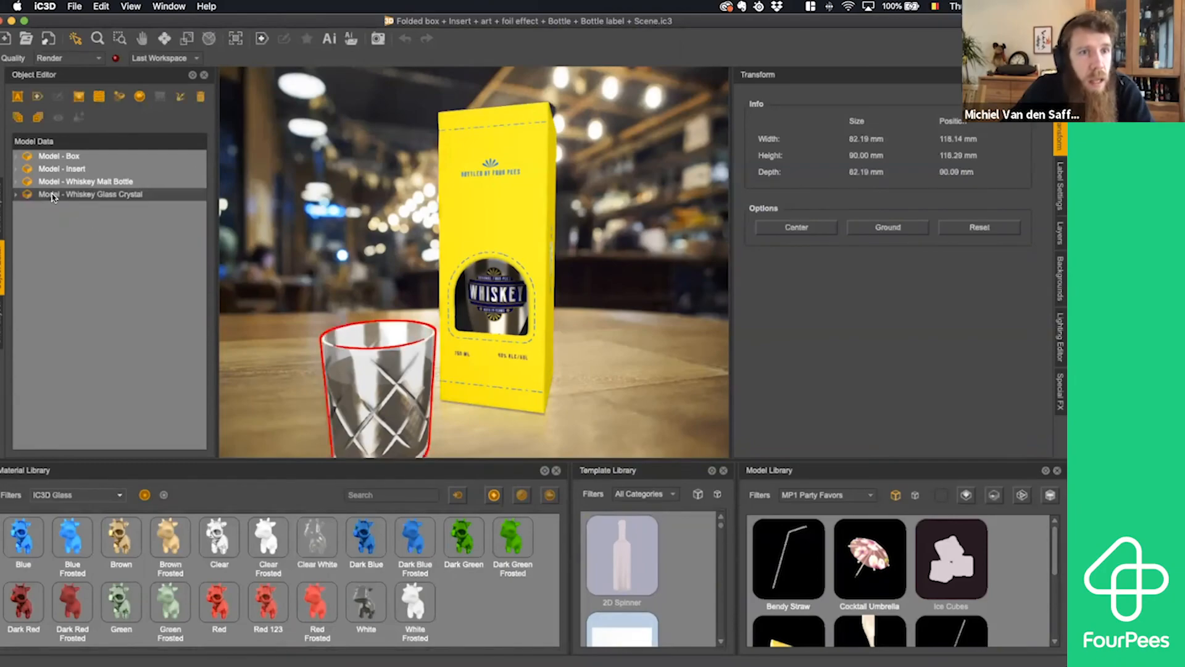
click(17, 195)
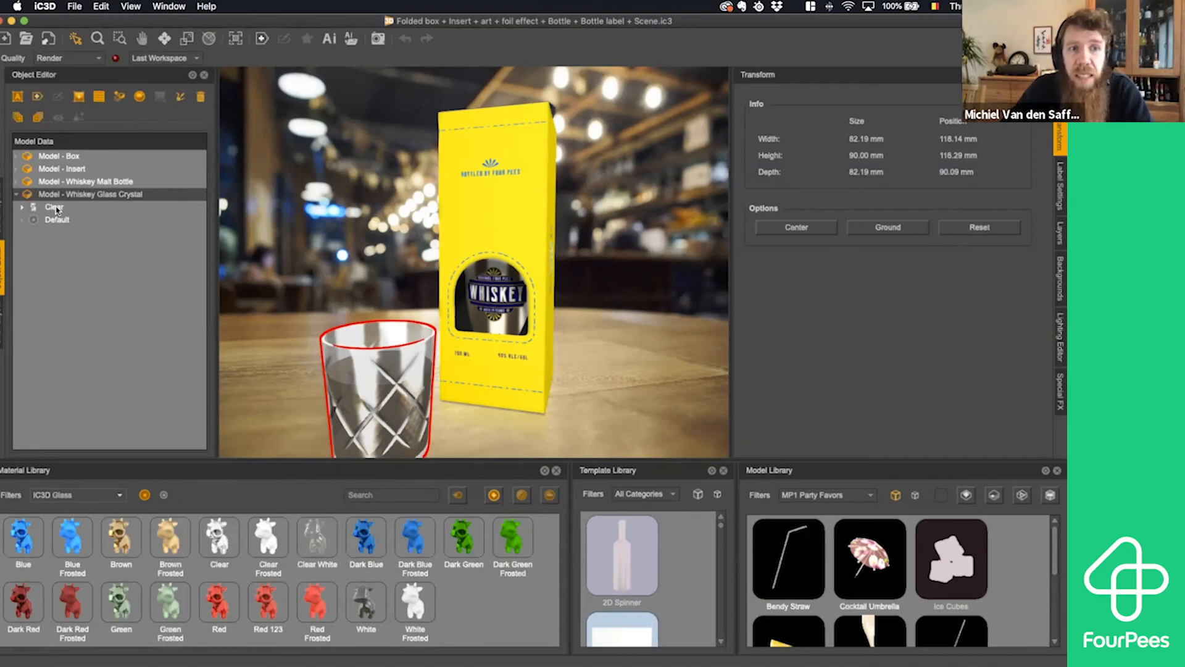
click(55, 210)
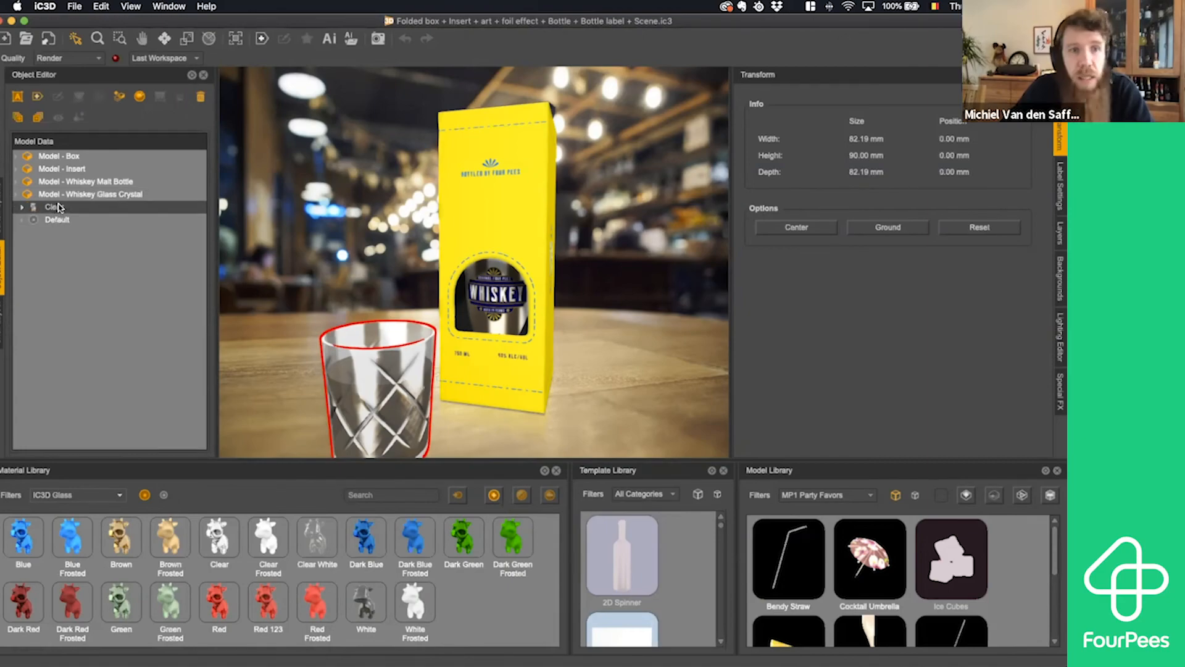
double_click(55, 209)
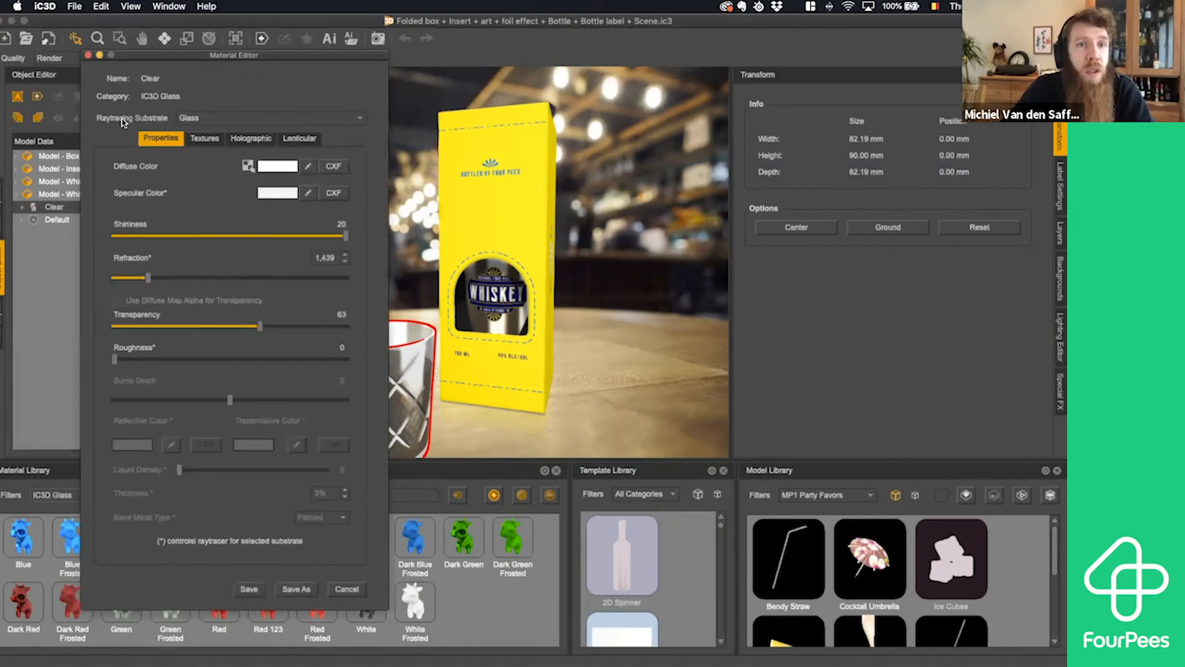
click(199, 119)
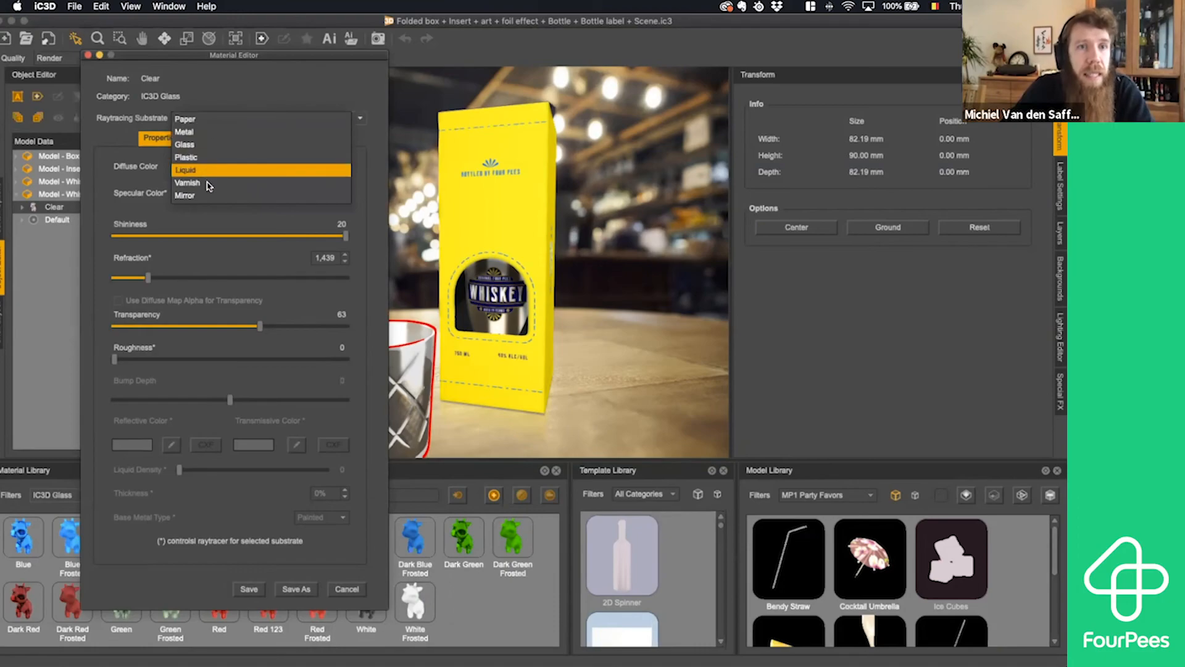
click(207, 145)
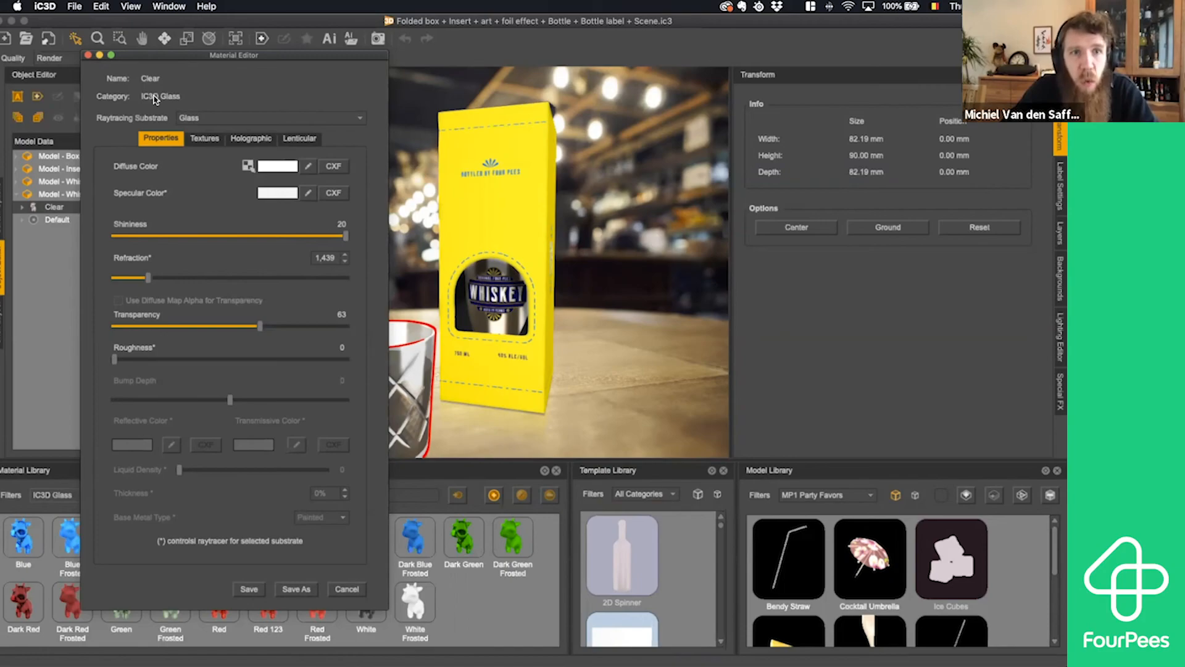
click(347, 588)
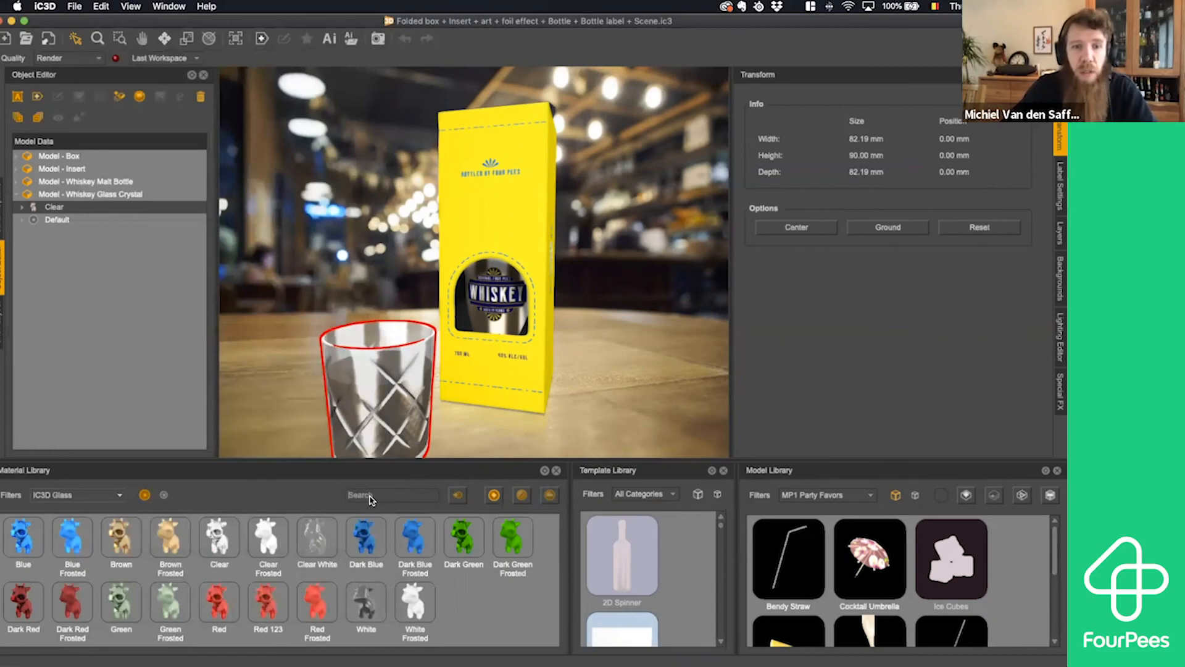
- Search the glass materials for "red", extend the search to All Categories, and clear the search term
text(red)
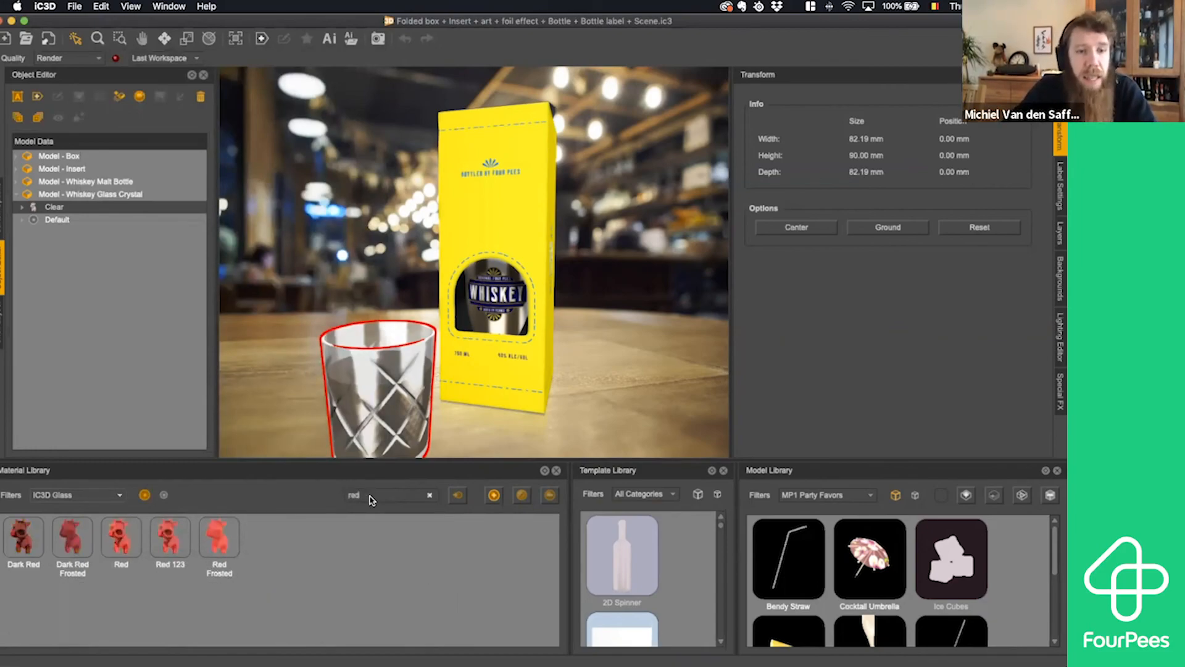
click(112, 497)
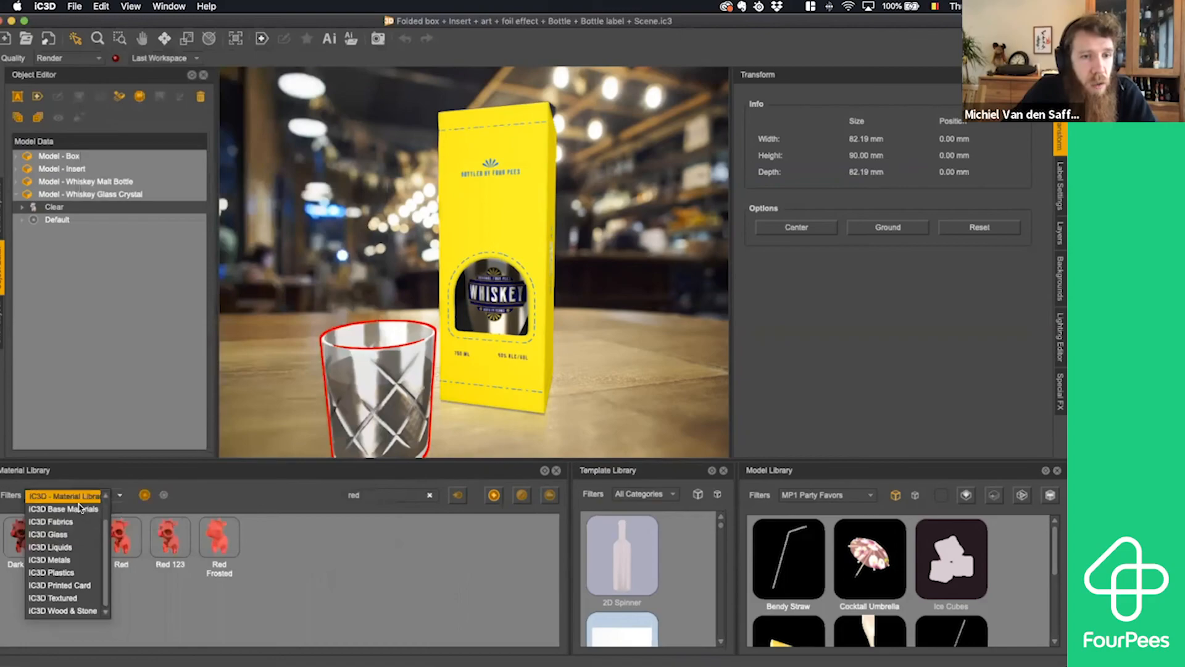
scroll(79, 505, up, 2)
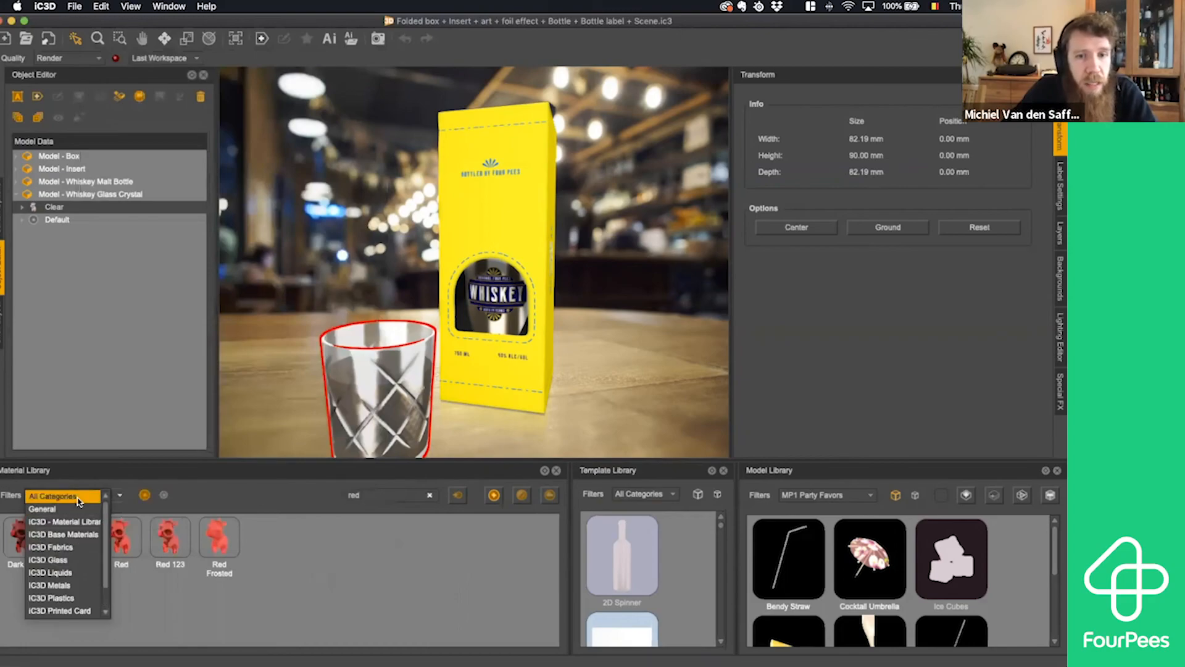
click(79, 497)
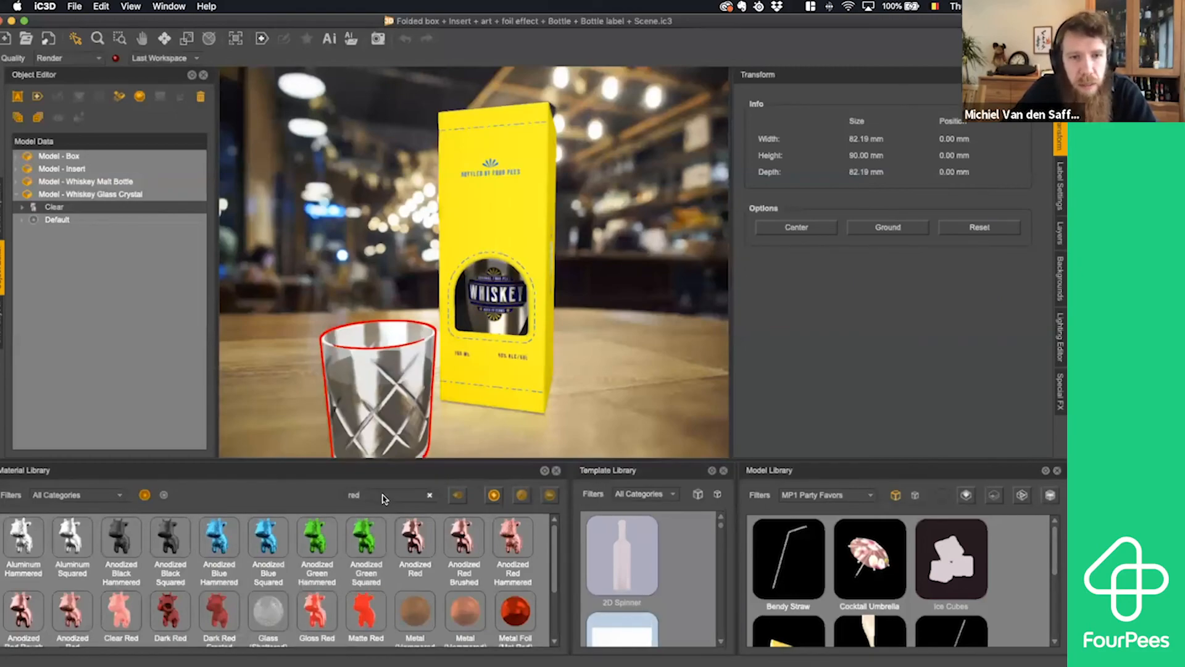
key(Return)
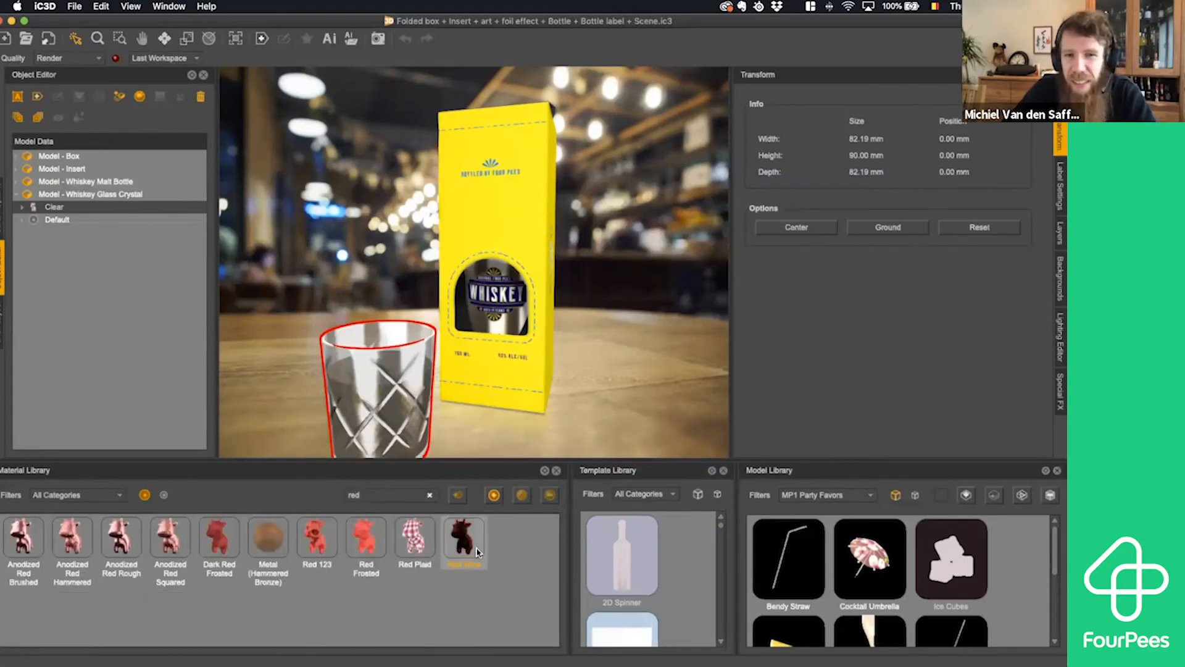
click(431, 498)
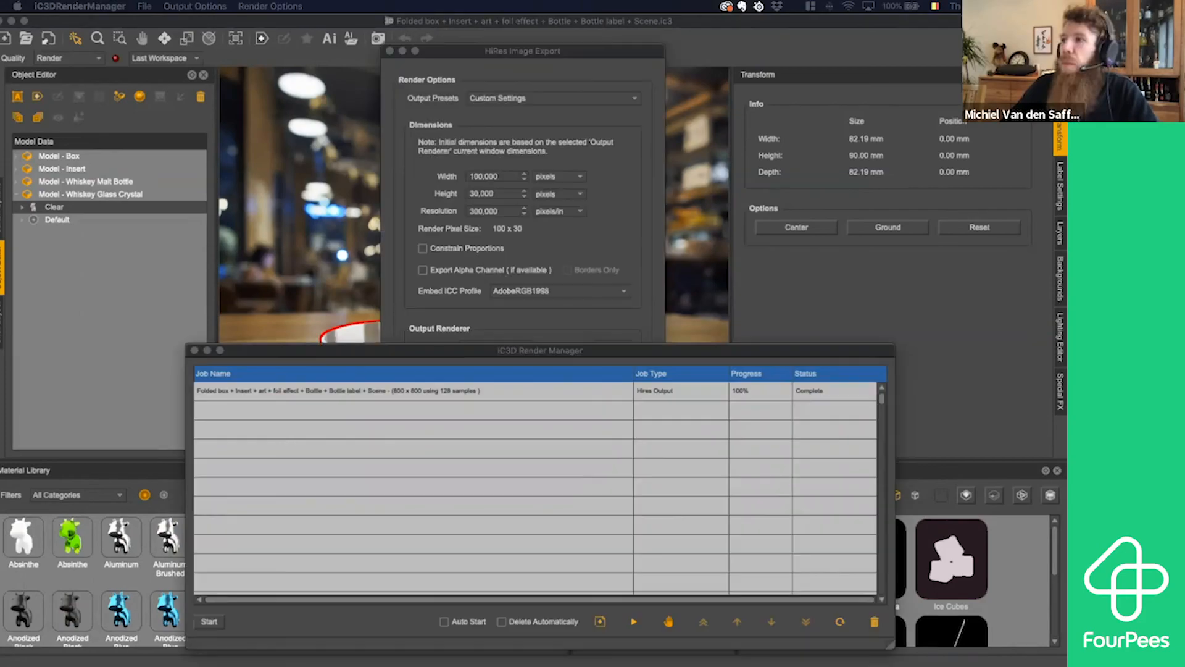
- Preview scene export.png and WhiskeyOnTheRocksSQ.png in Finder, moving the Adobe Creative Cloud alert away from the image
drag(1067, 54, 609, 64)
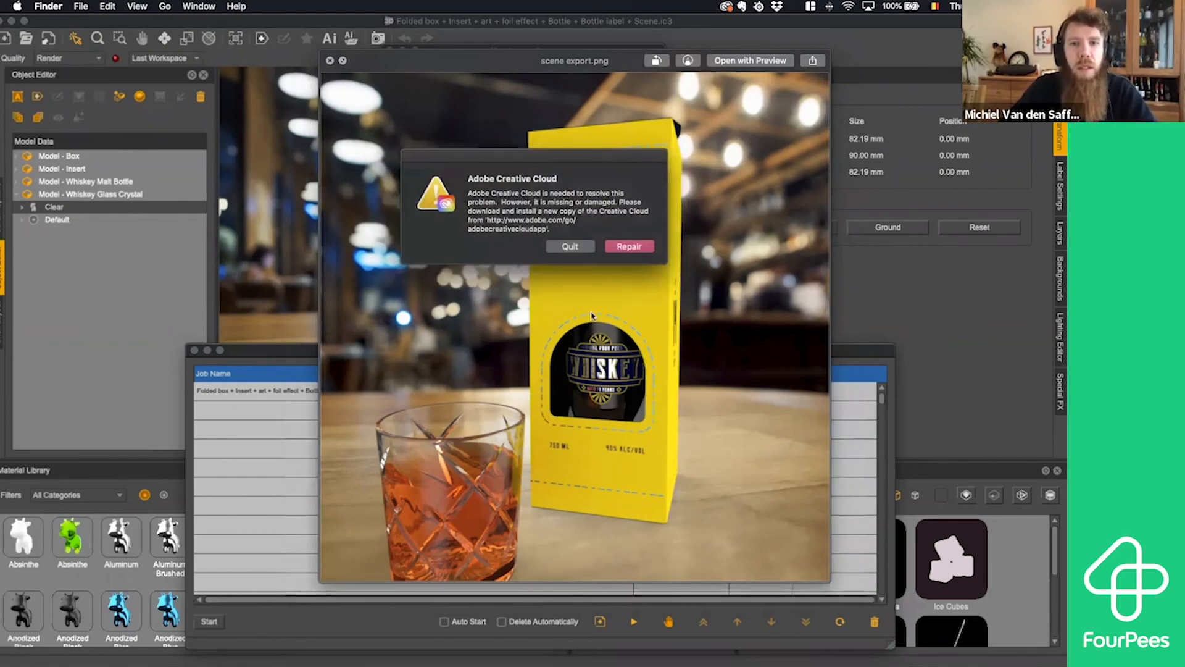
drag(523, 161, 1183, 222)
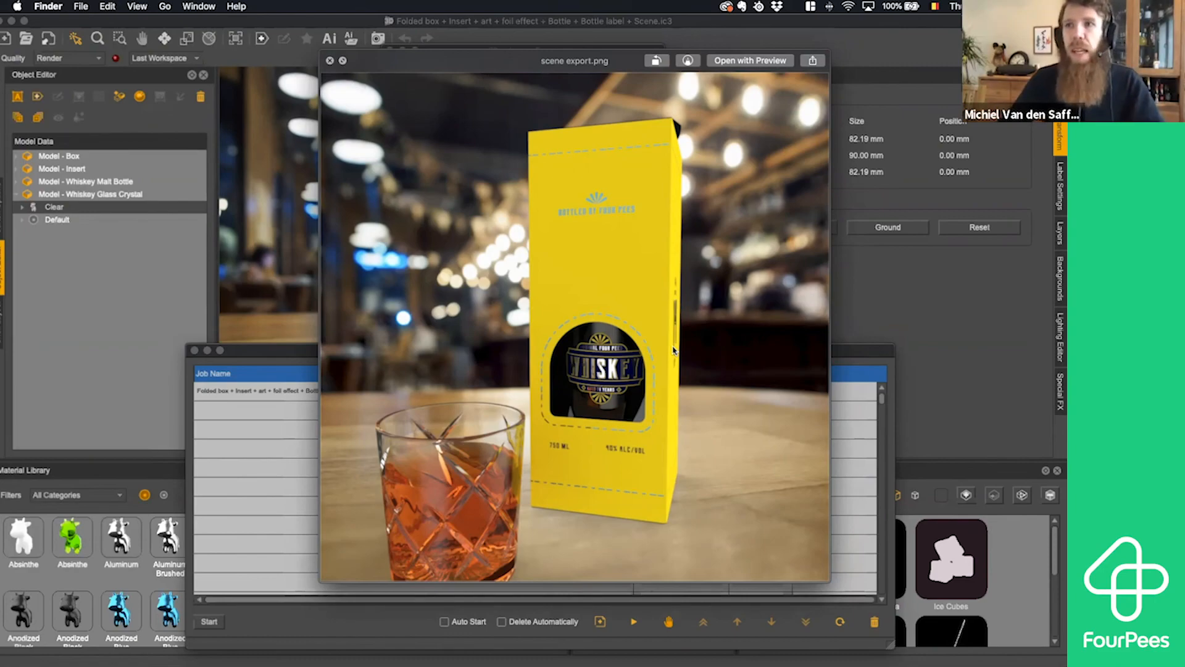
key(space)
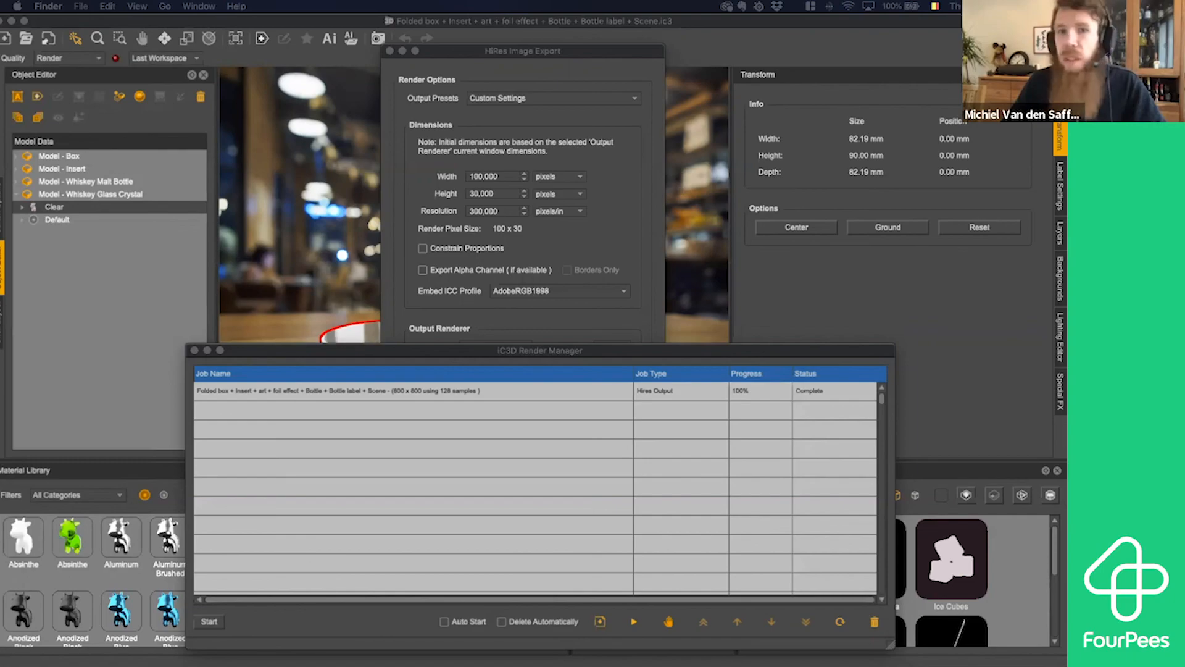
key(space)
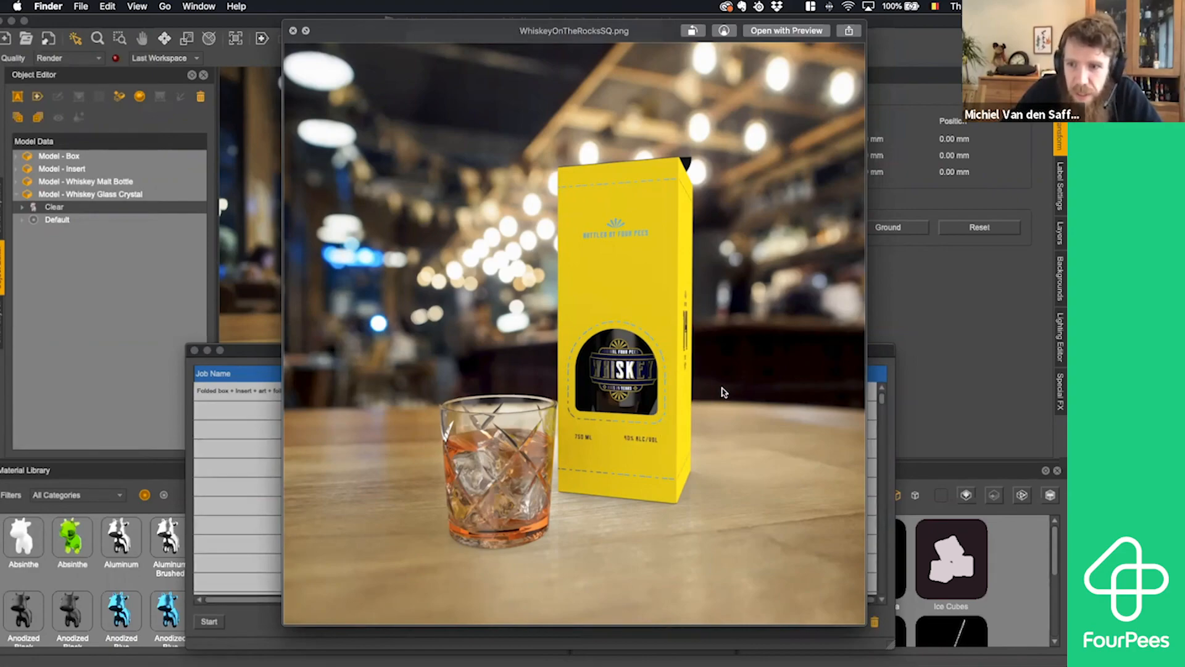
key(space)
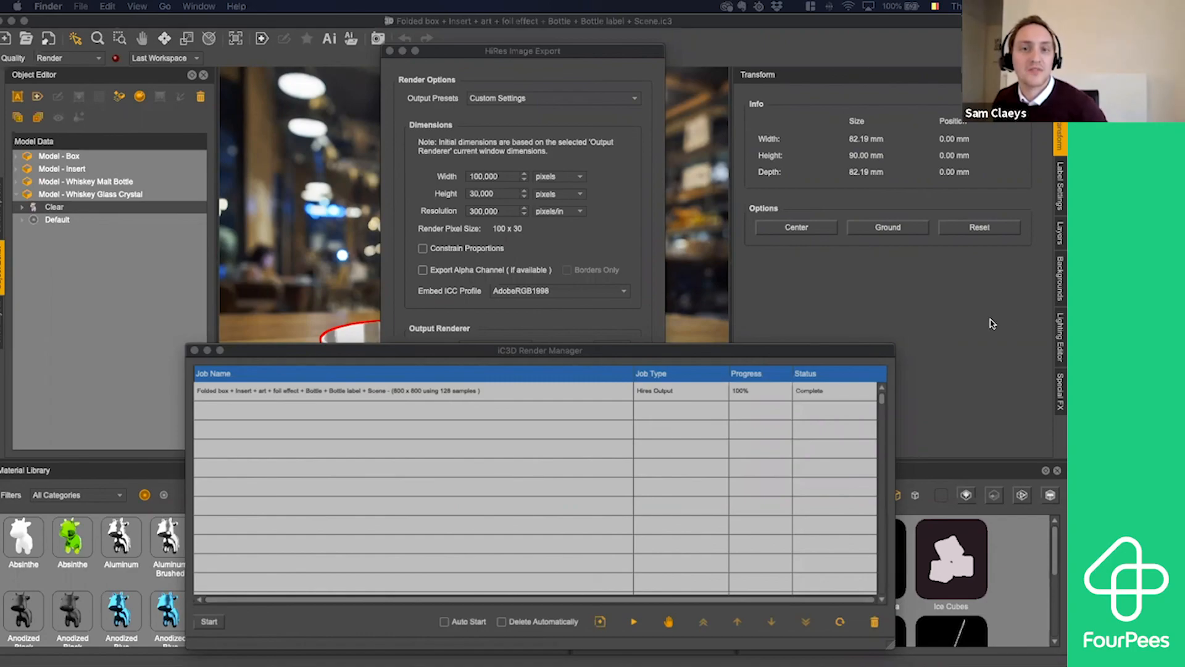
key(ctrl+Left)
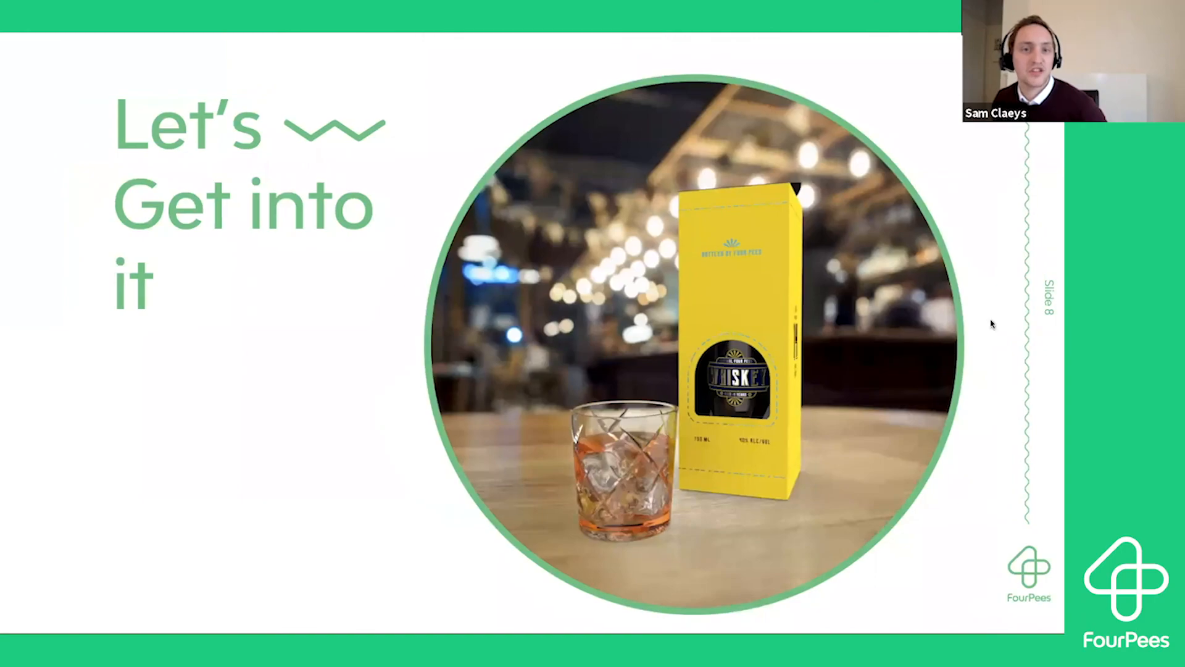
right_click(992, 324)
key(Escape)
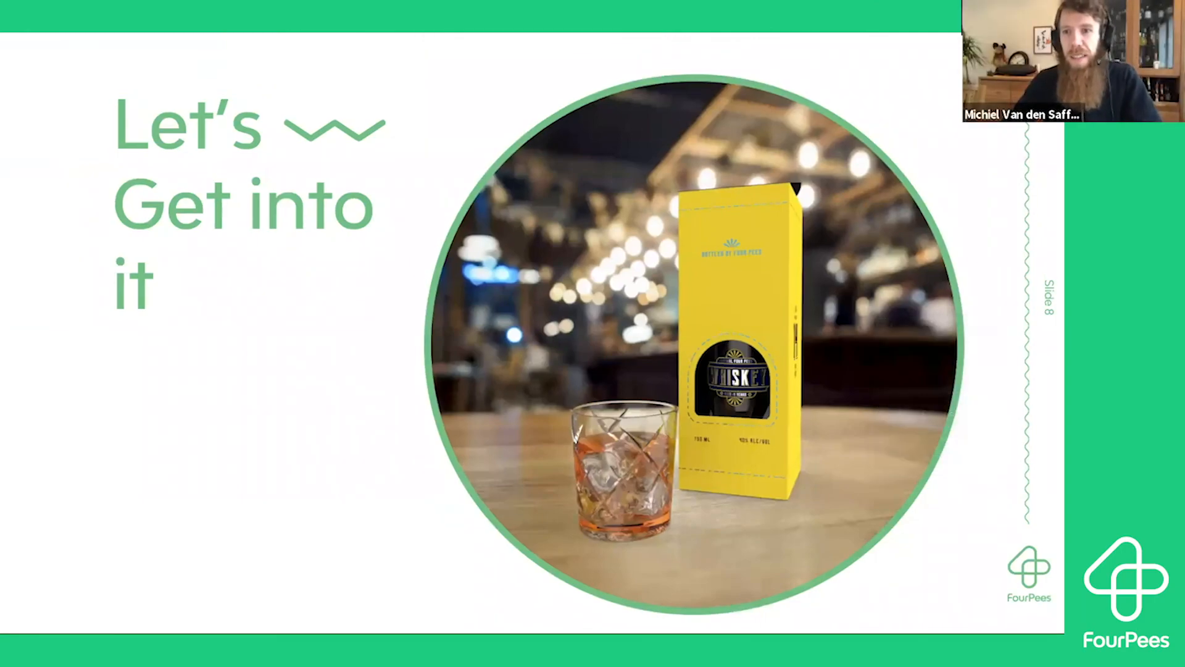
key(Right)
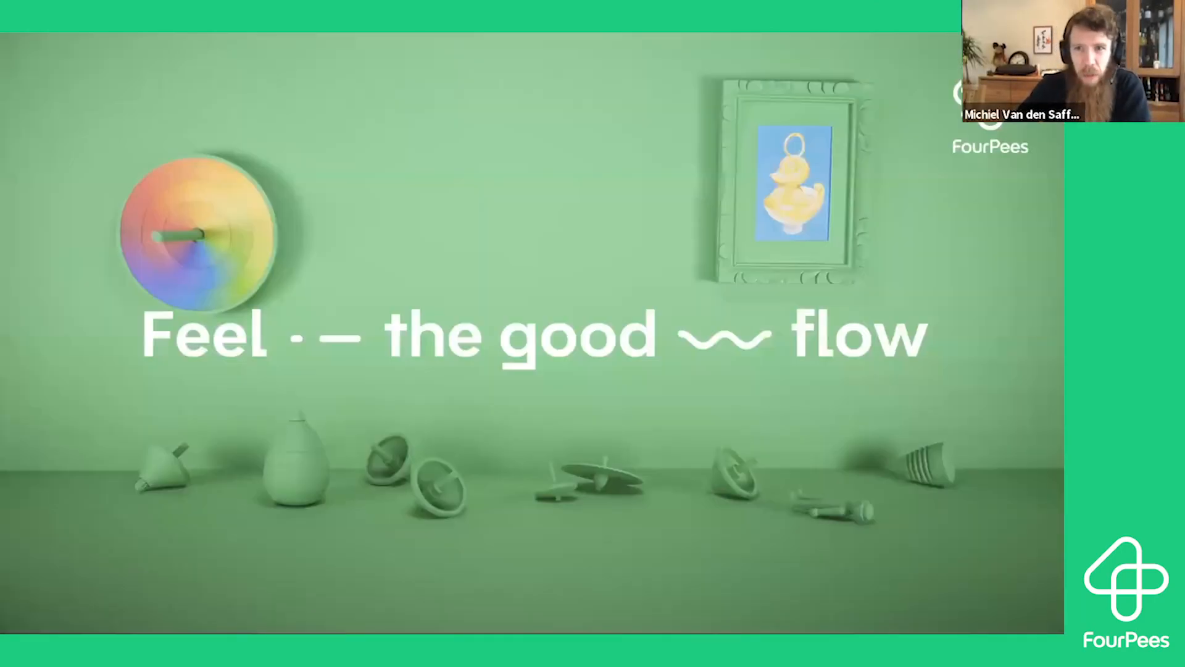